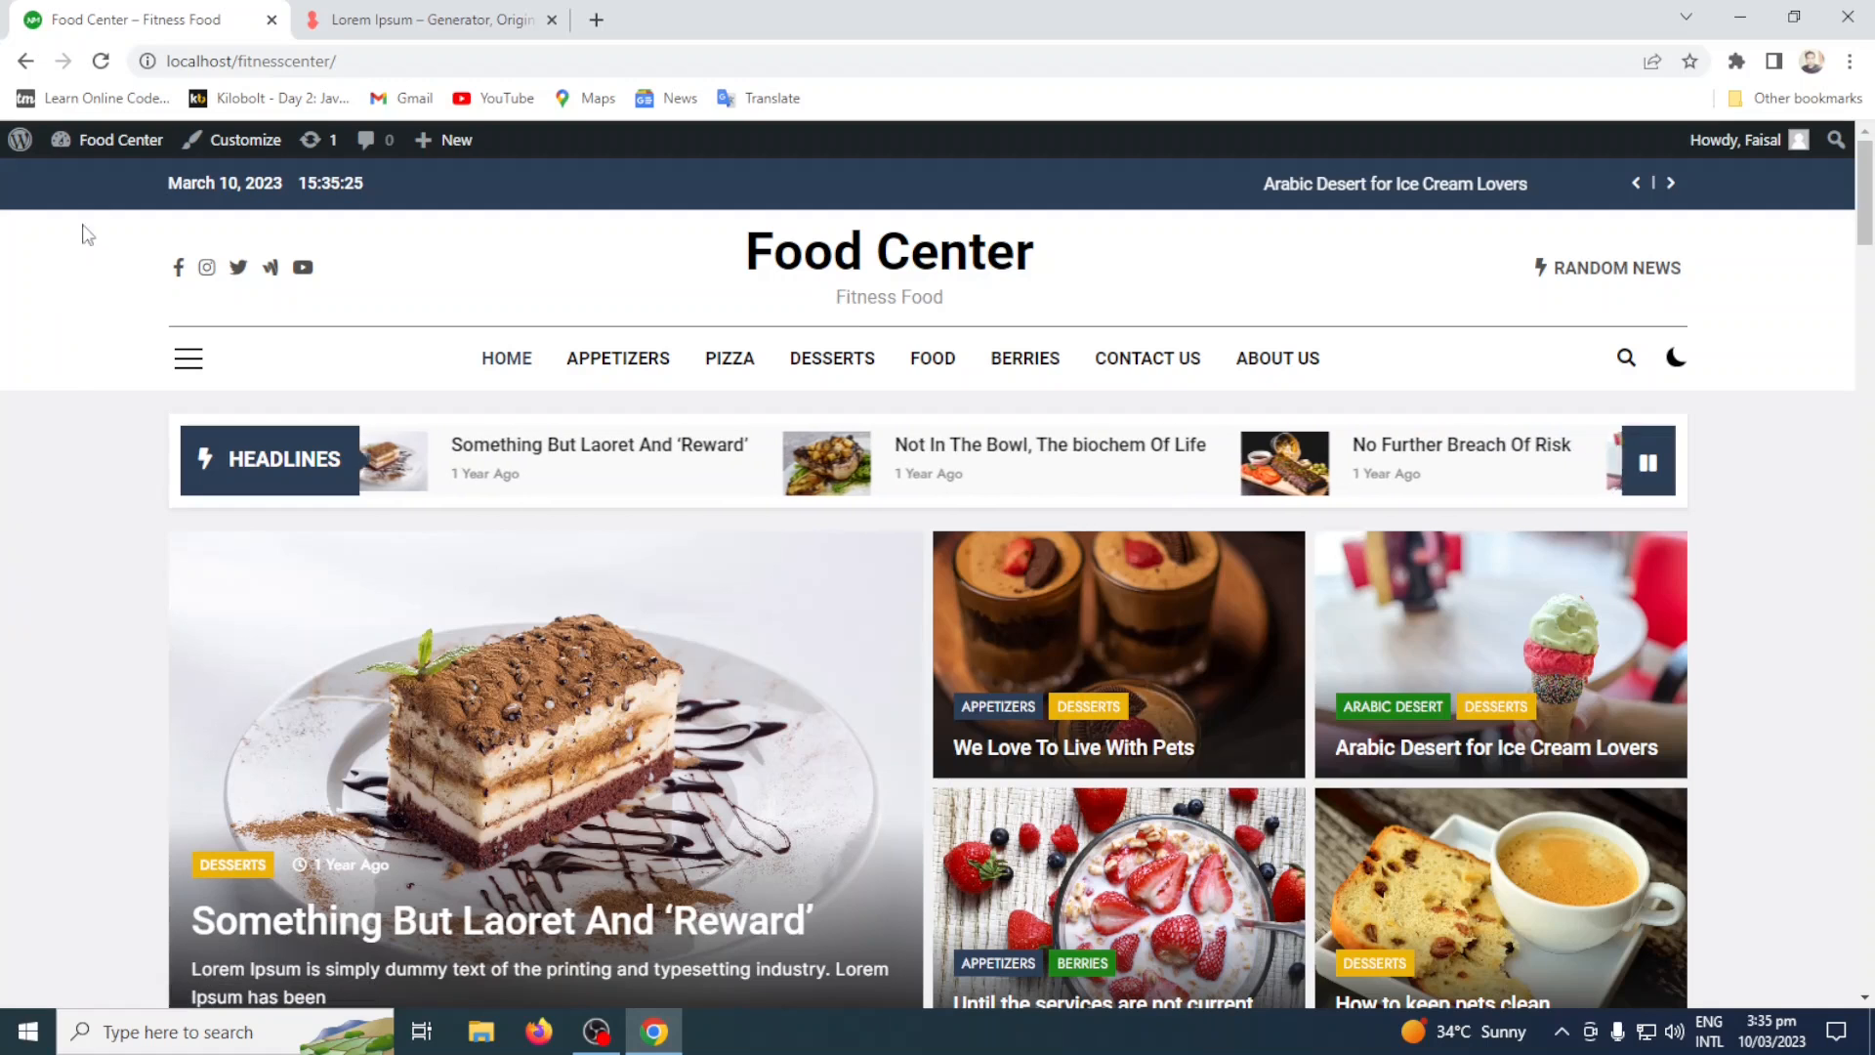
Open the site's admin dashboard and look through the Posts list and the Pages list.
click(110, 142)
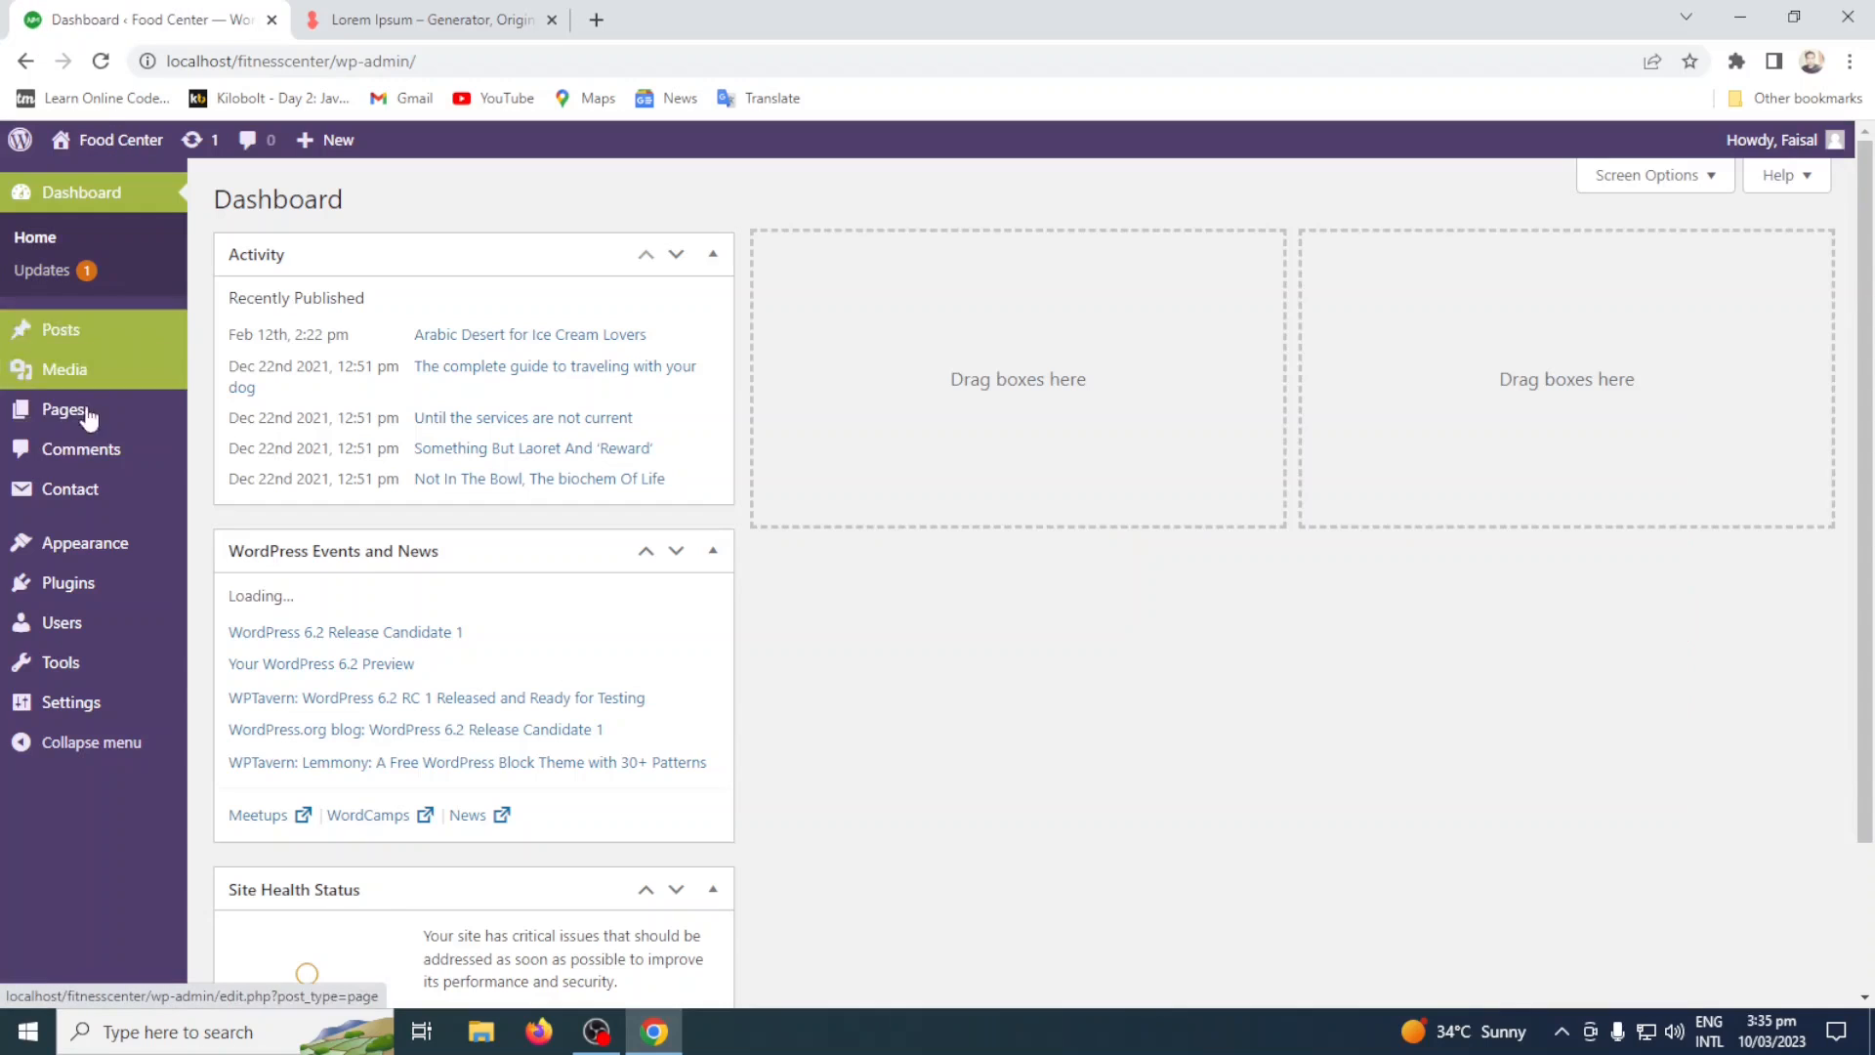
click(90, 335)
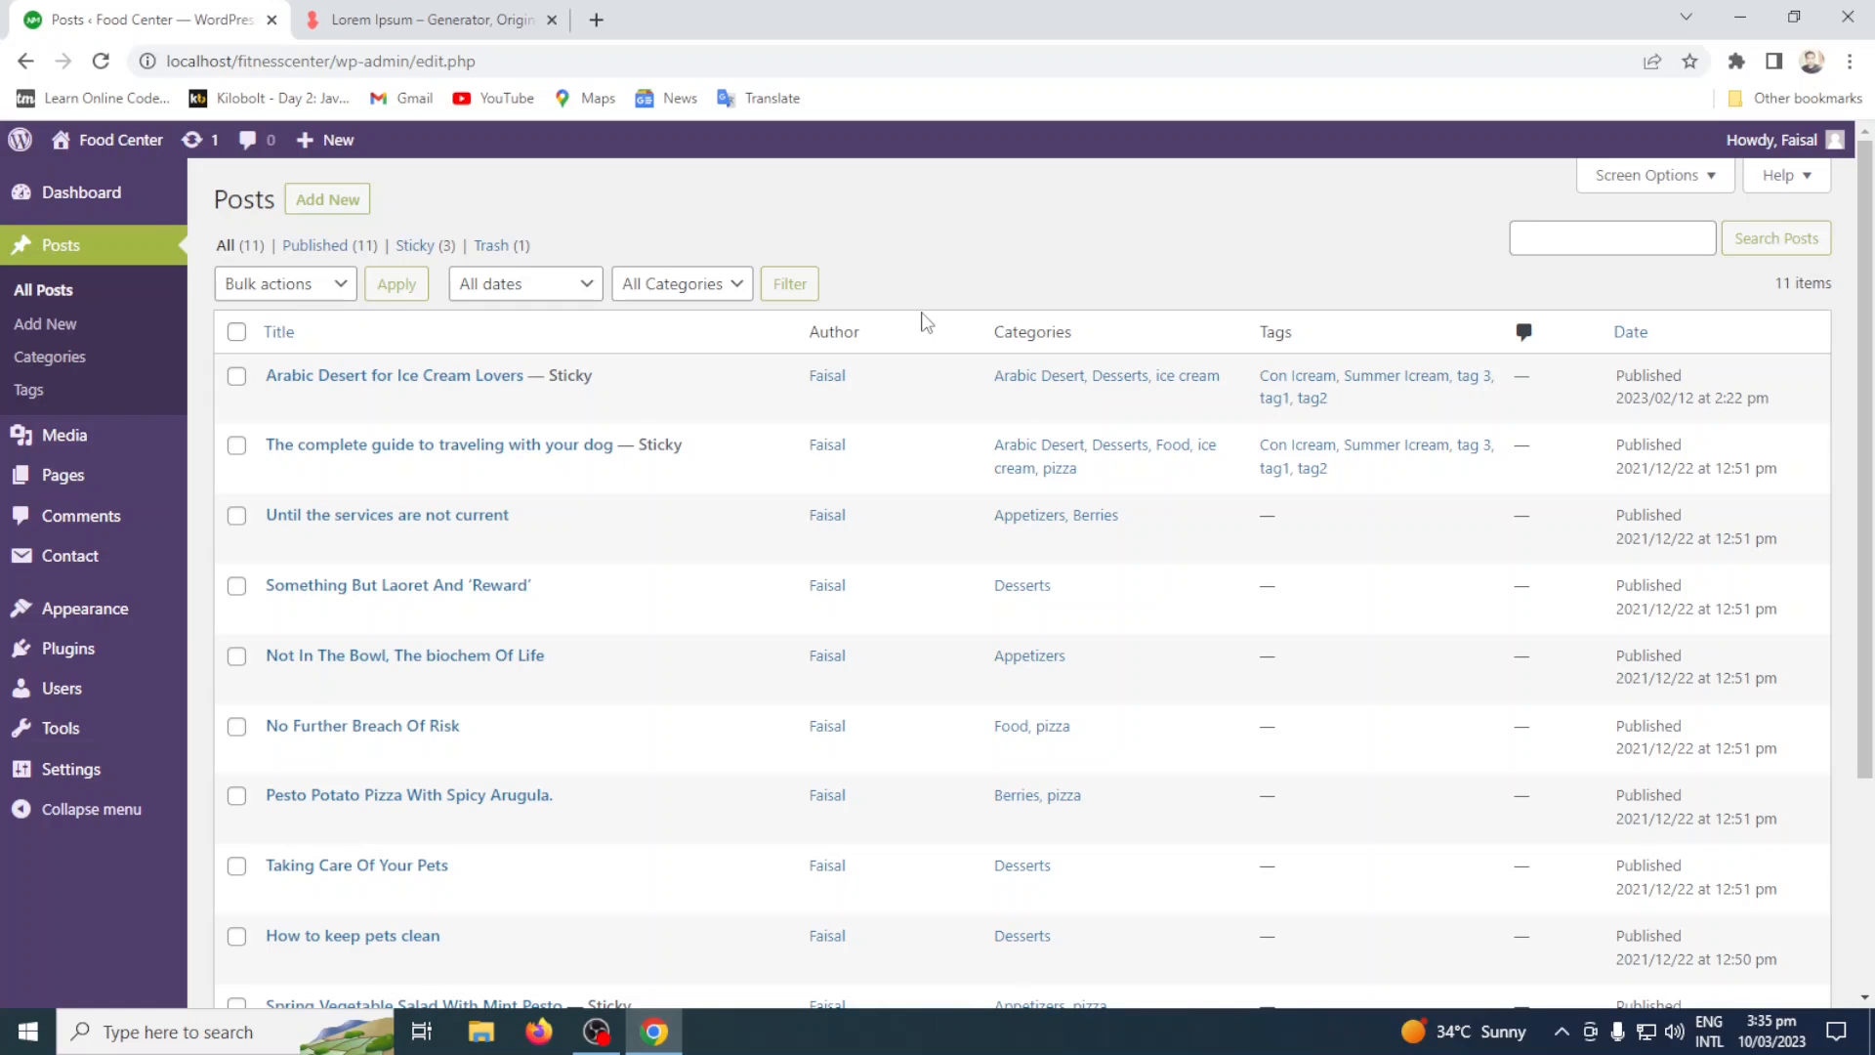
click(95, 479)
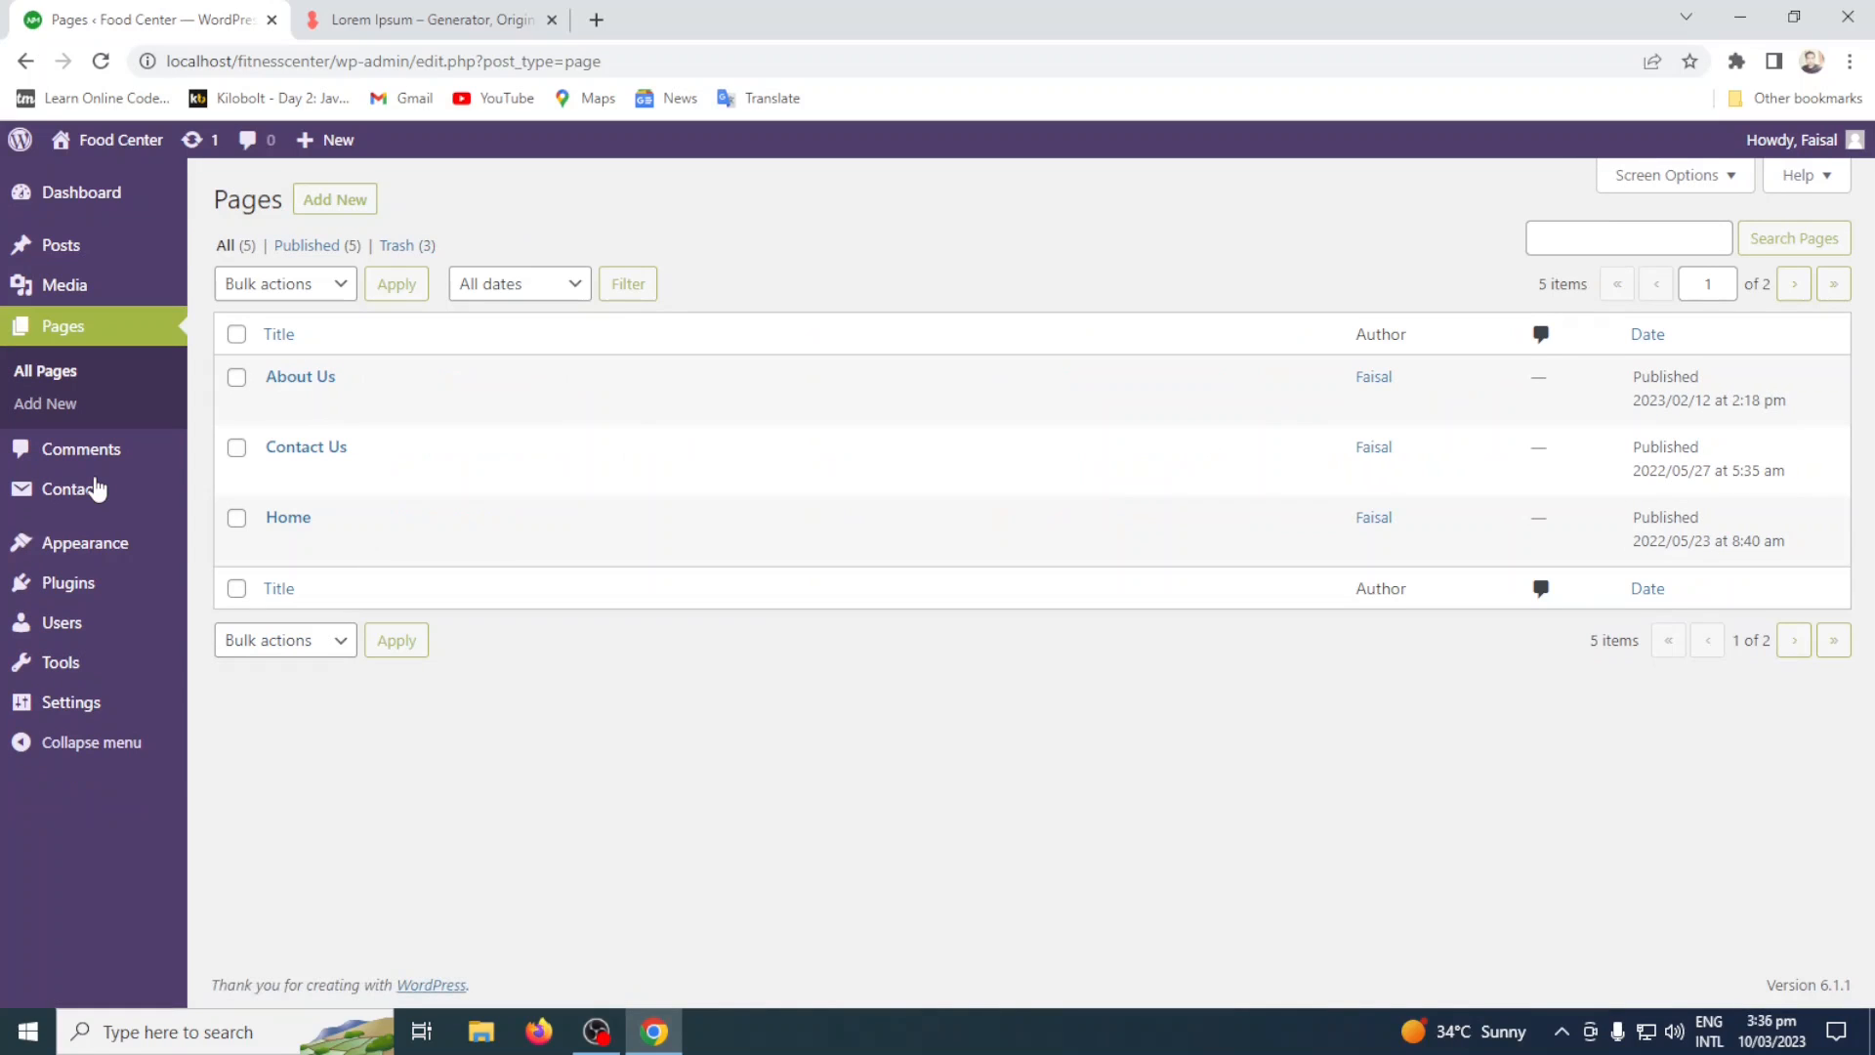
Return to the Dashboard and view its available screen options, closing them when done.
mouse_move(95, 195)
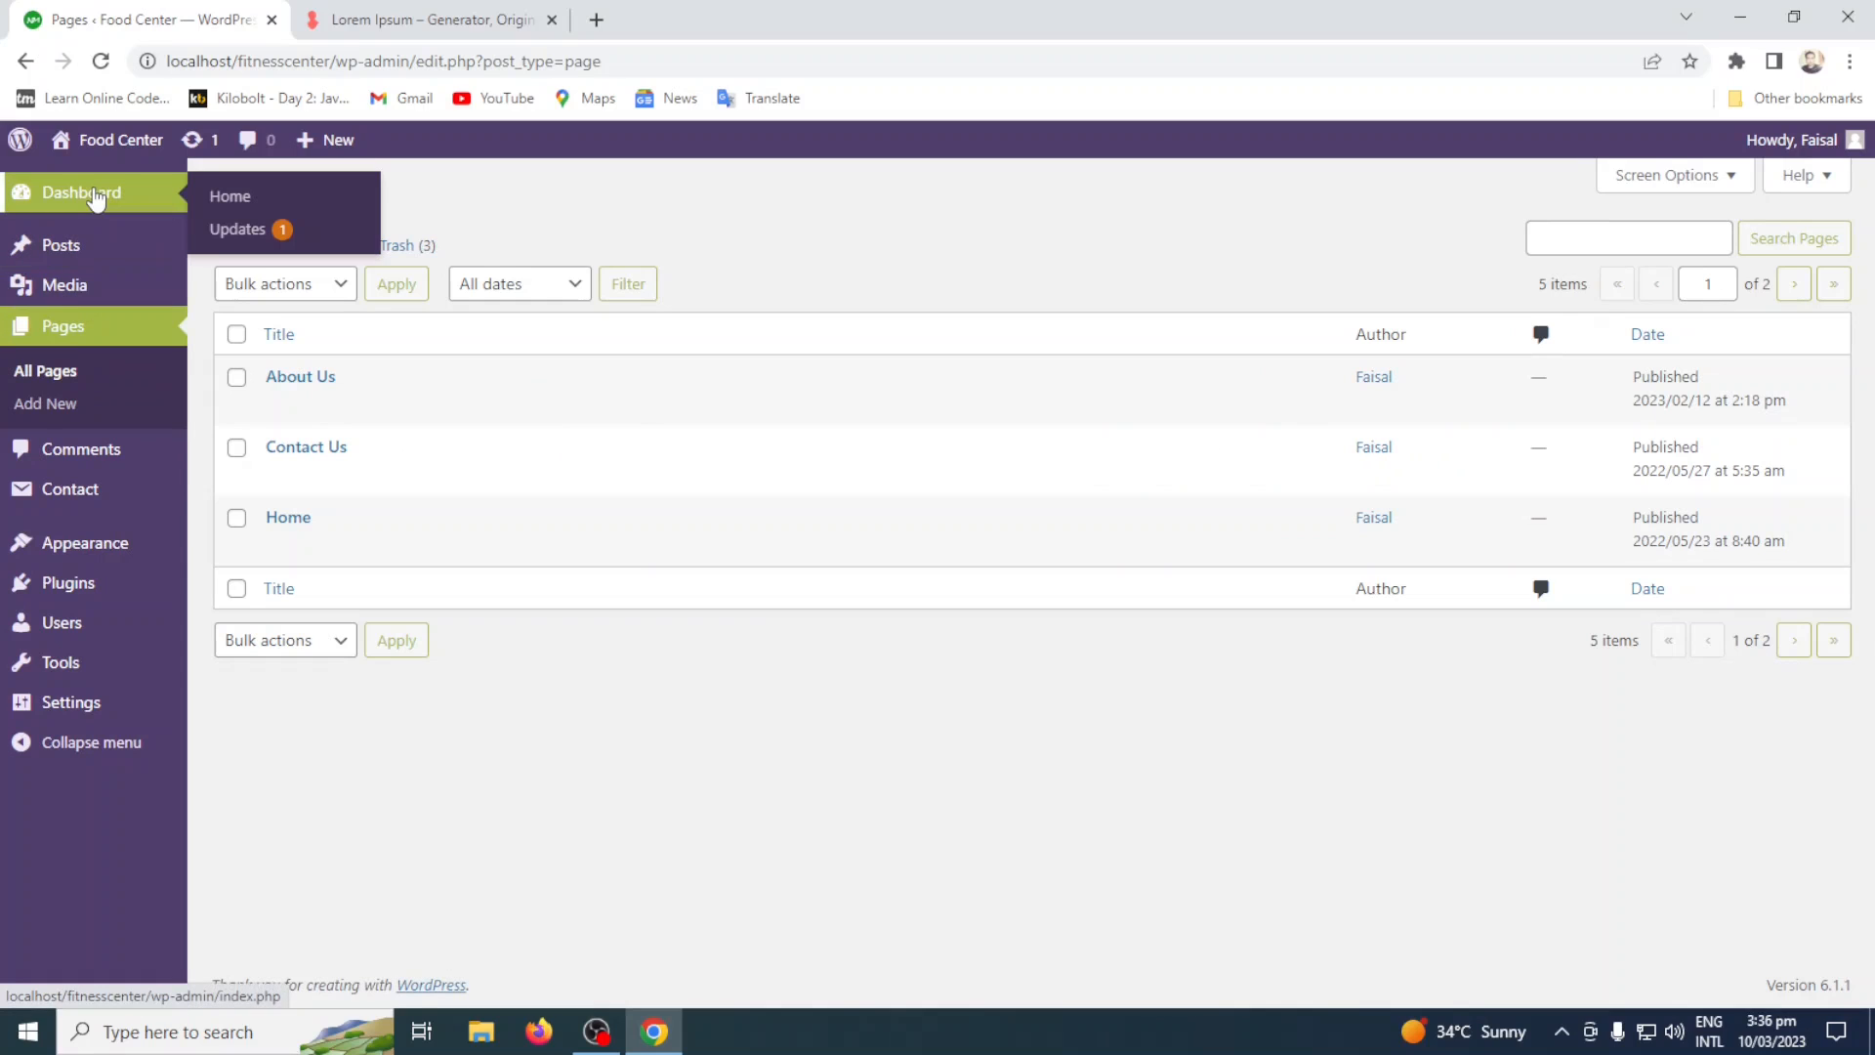
click(94, 196)
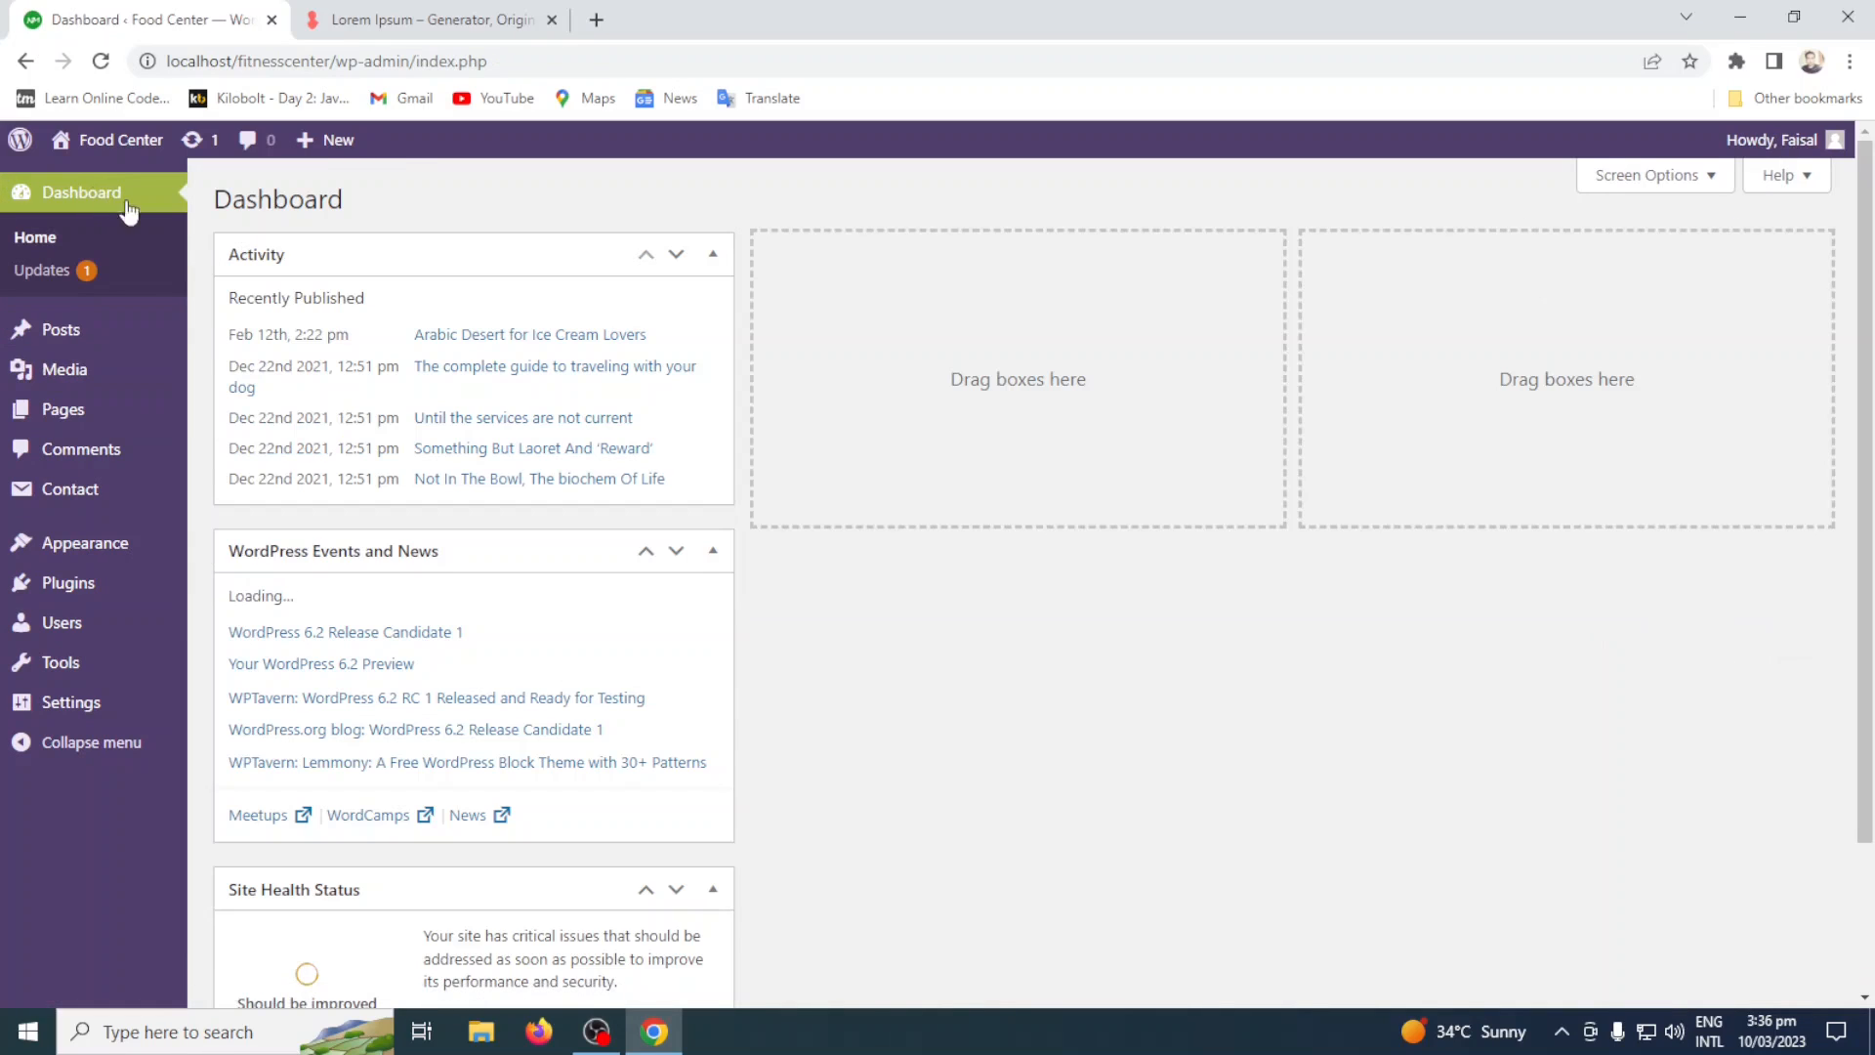
click(1686, 190)
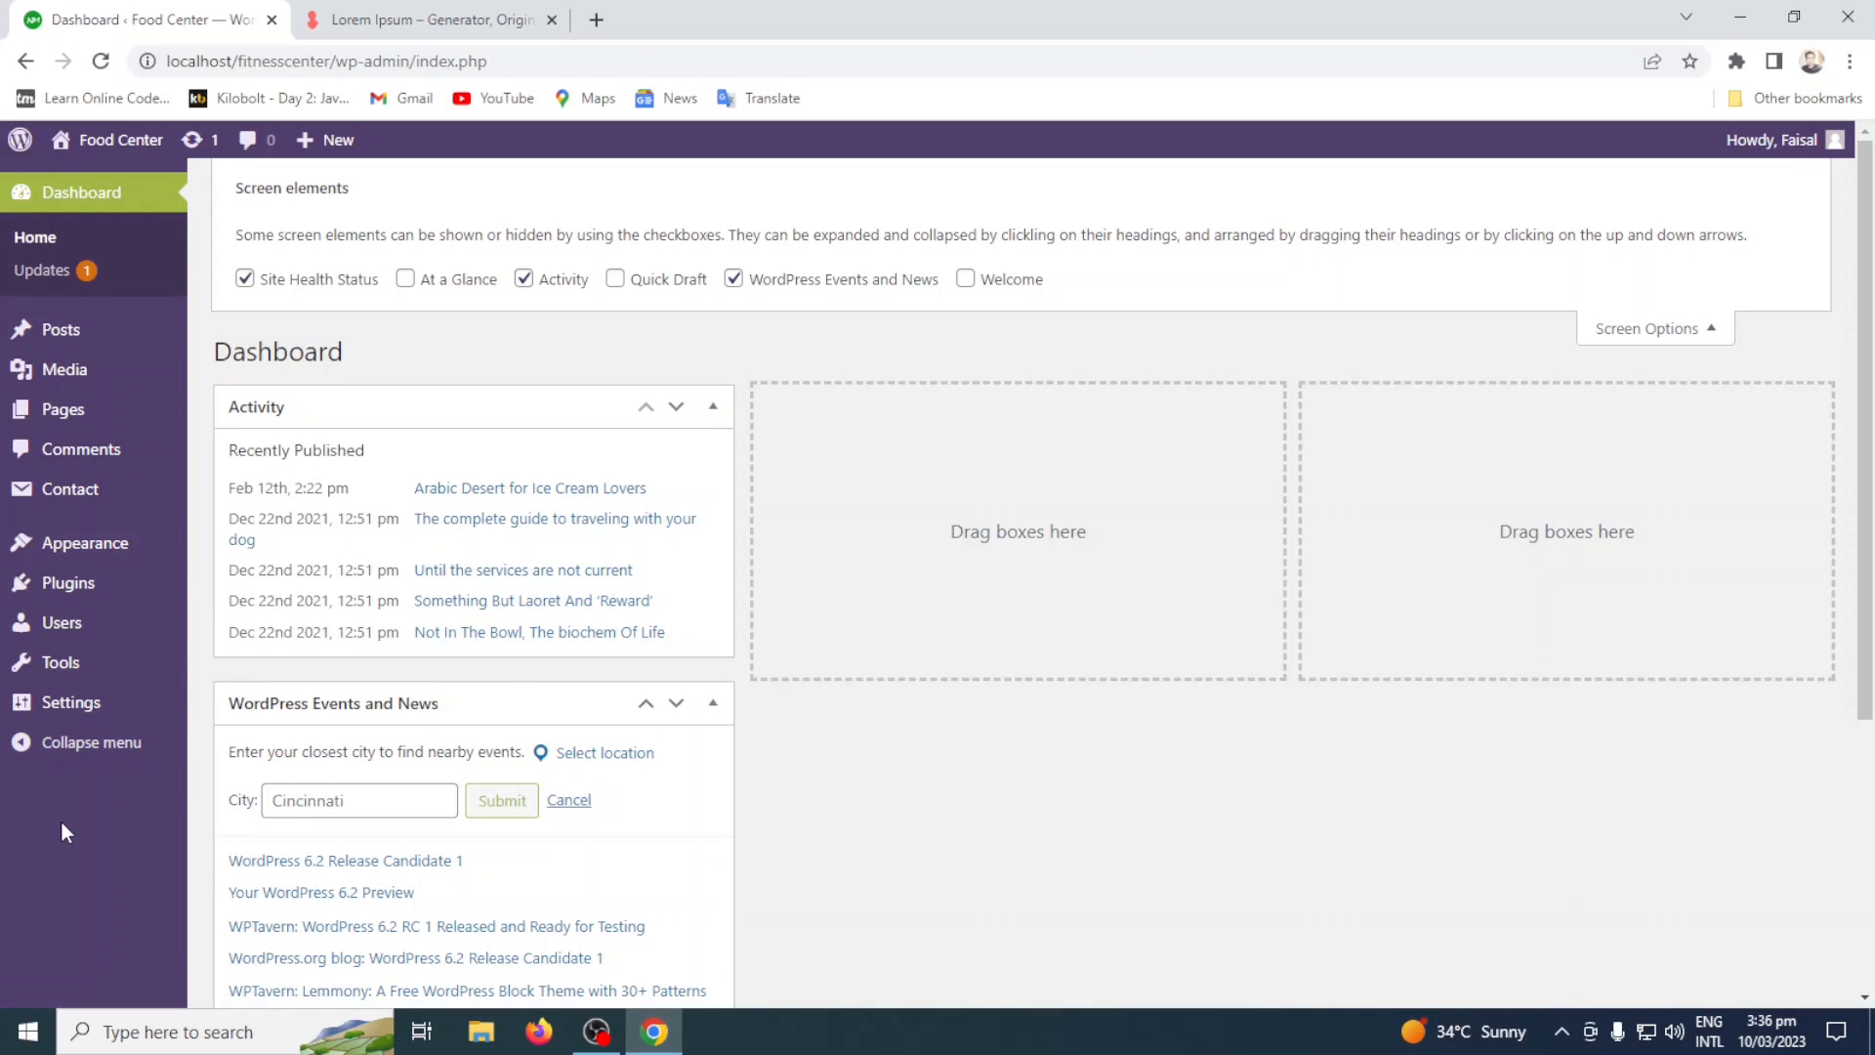
click(78, 200)
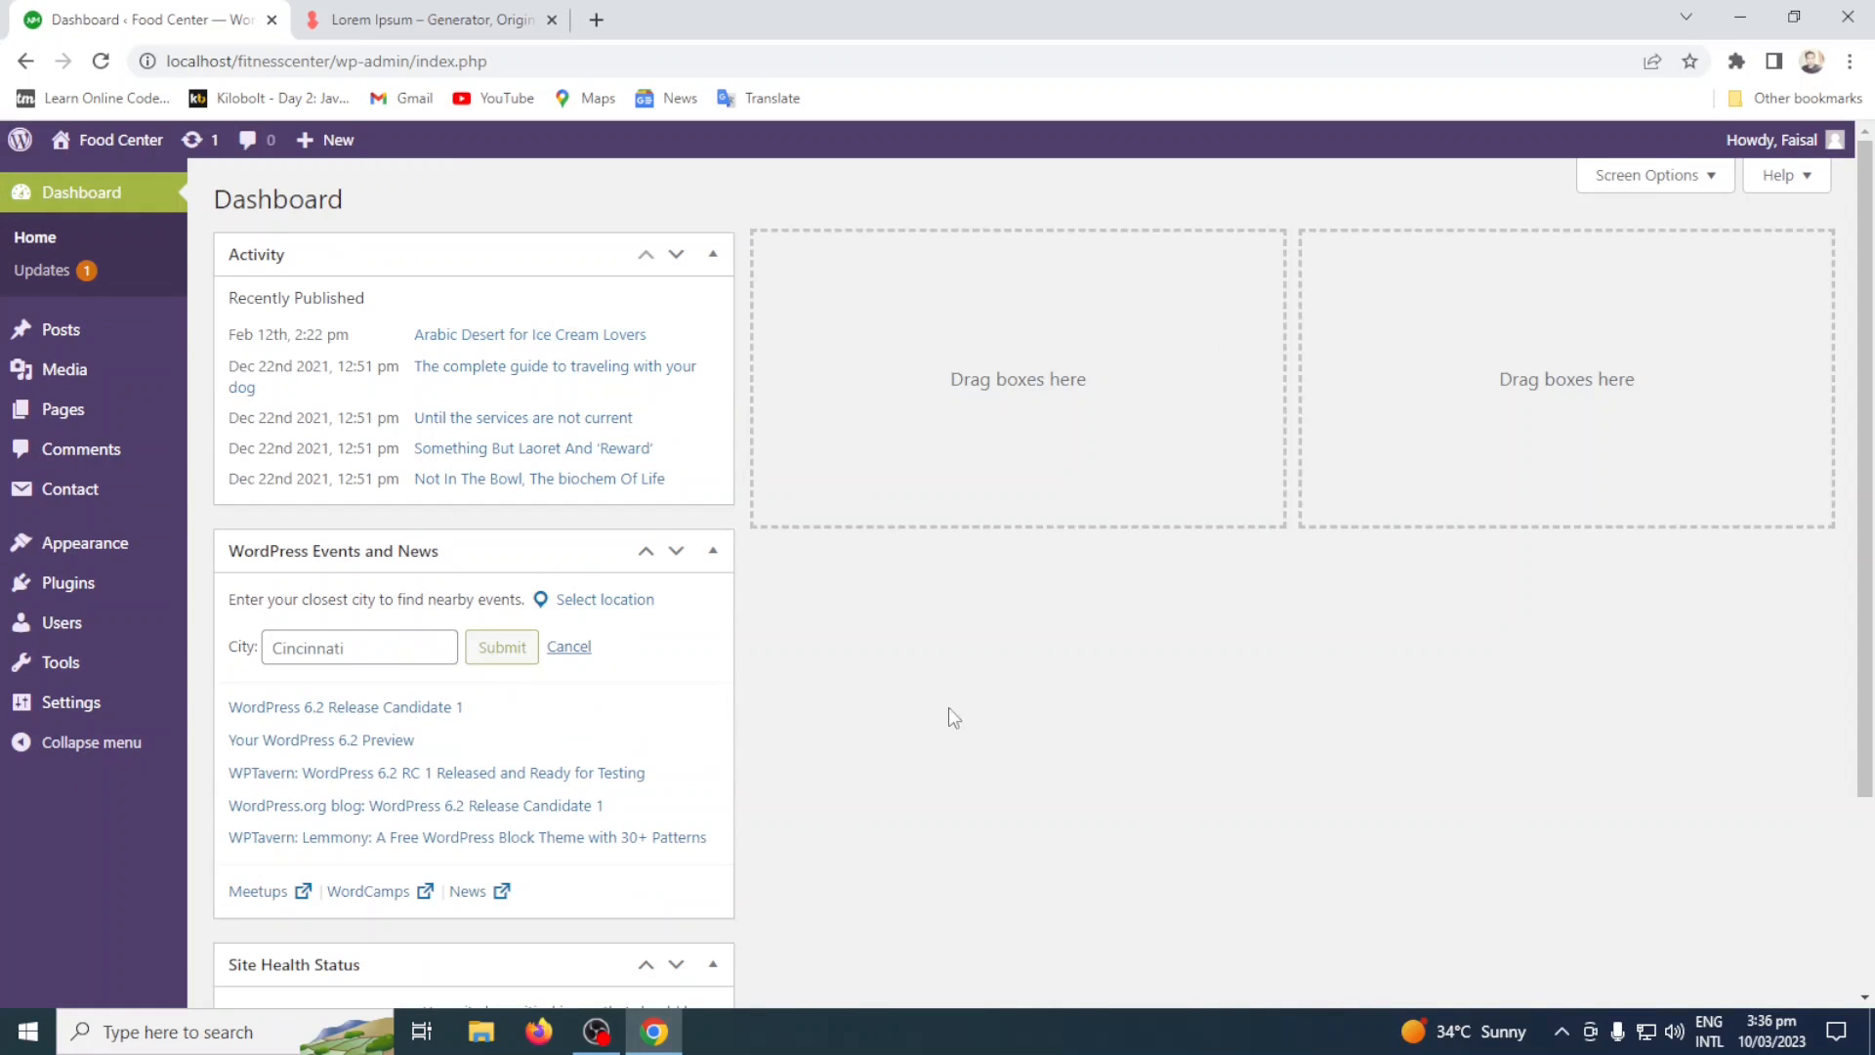
click(1626, 181)
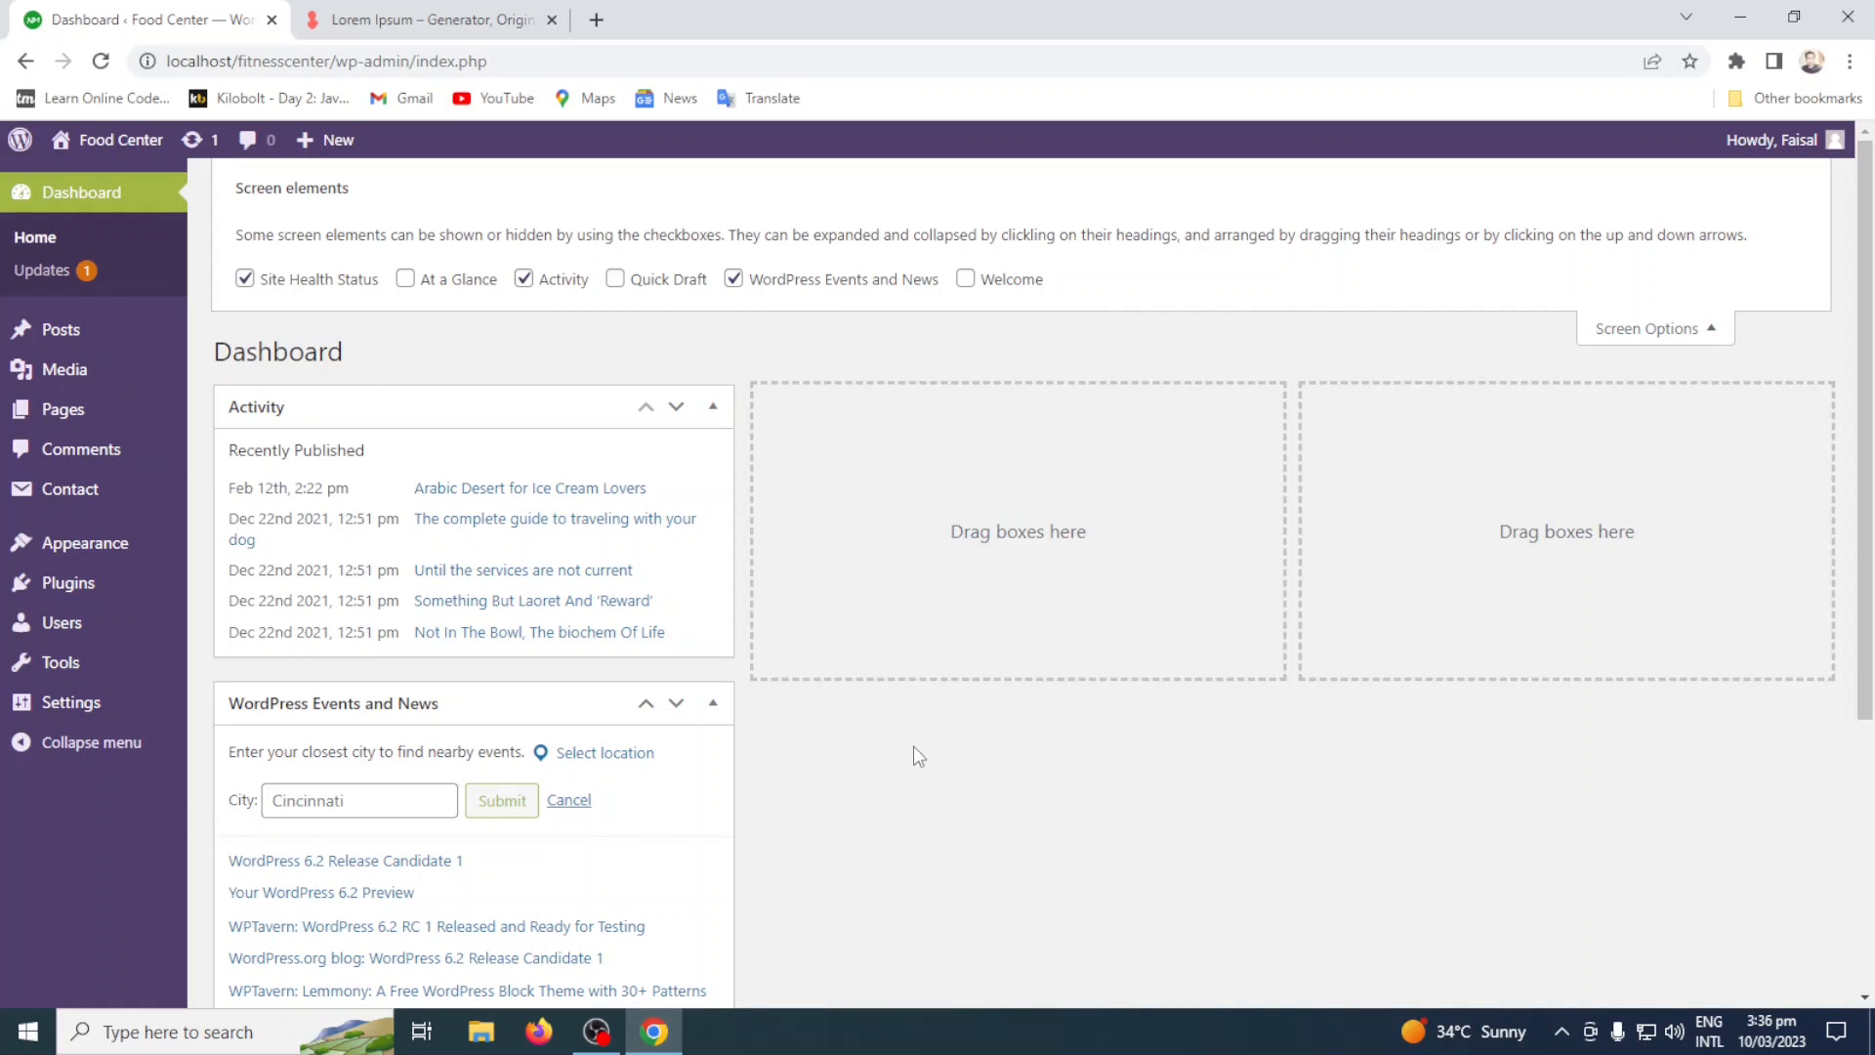
click(1643, 337)
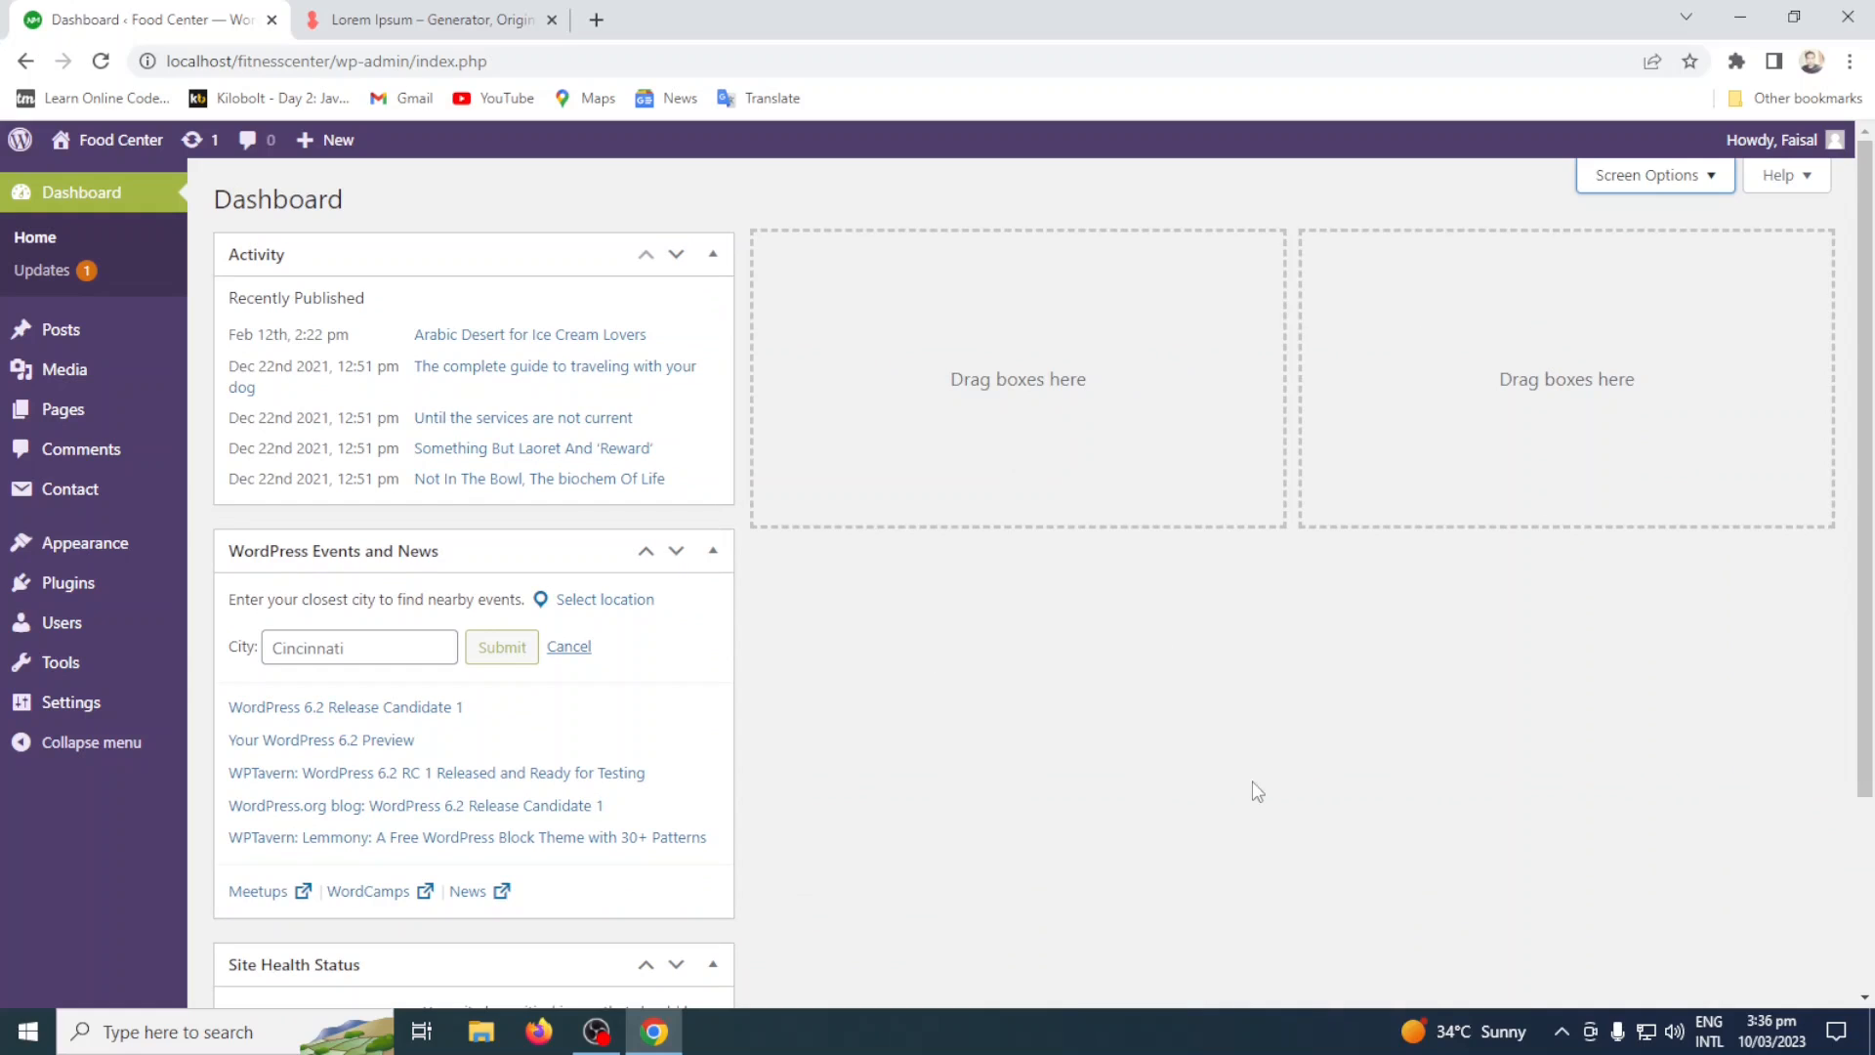
Examine the screen options offered for the Pages list and for the Posts list.
click(98, 417)
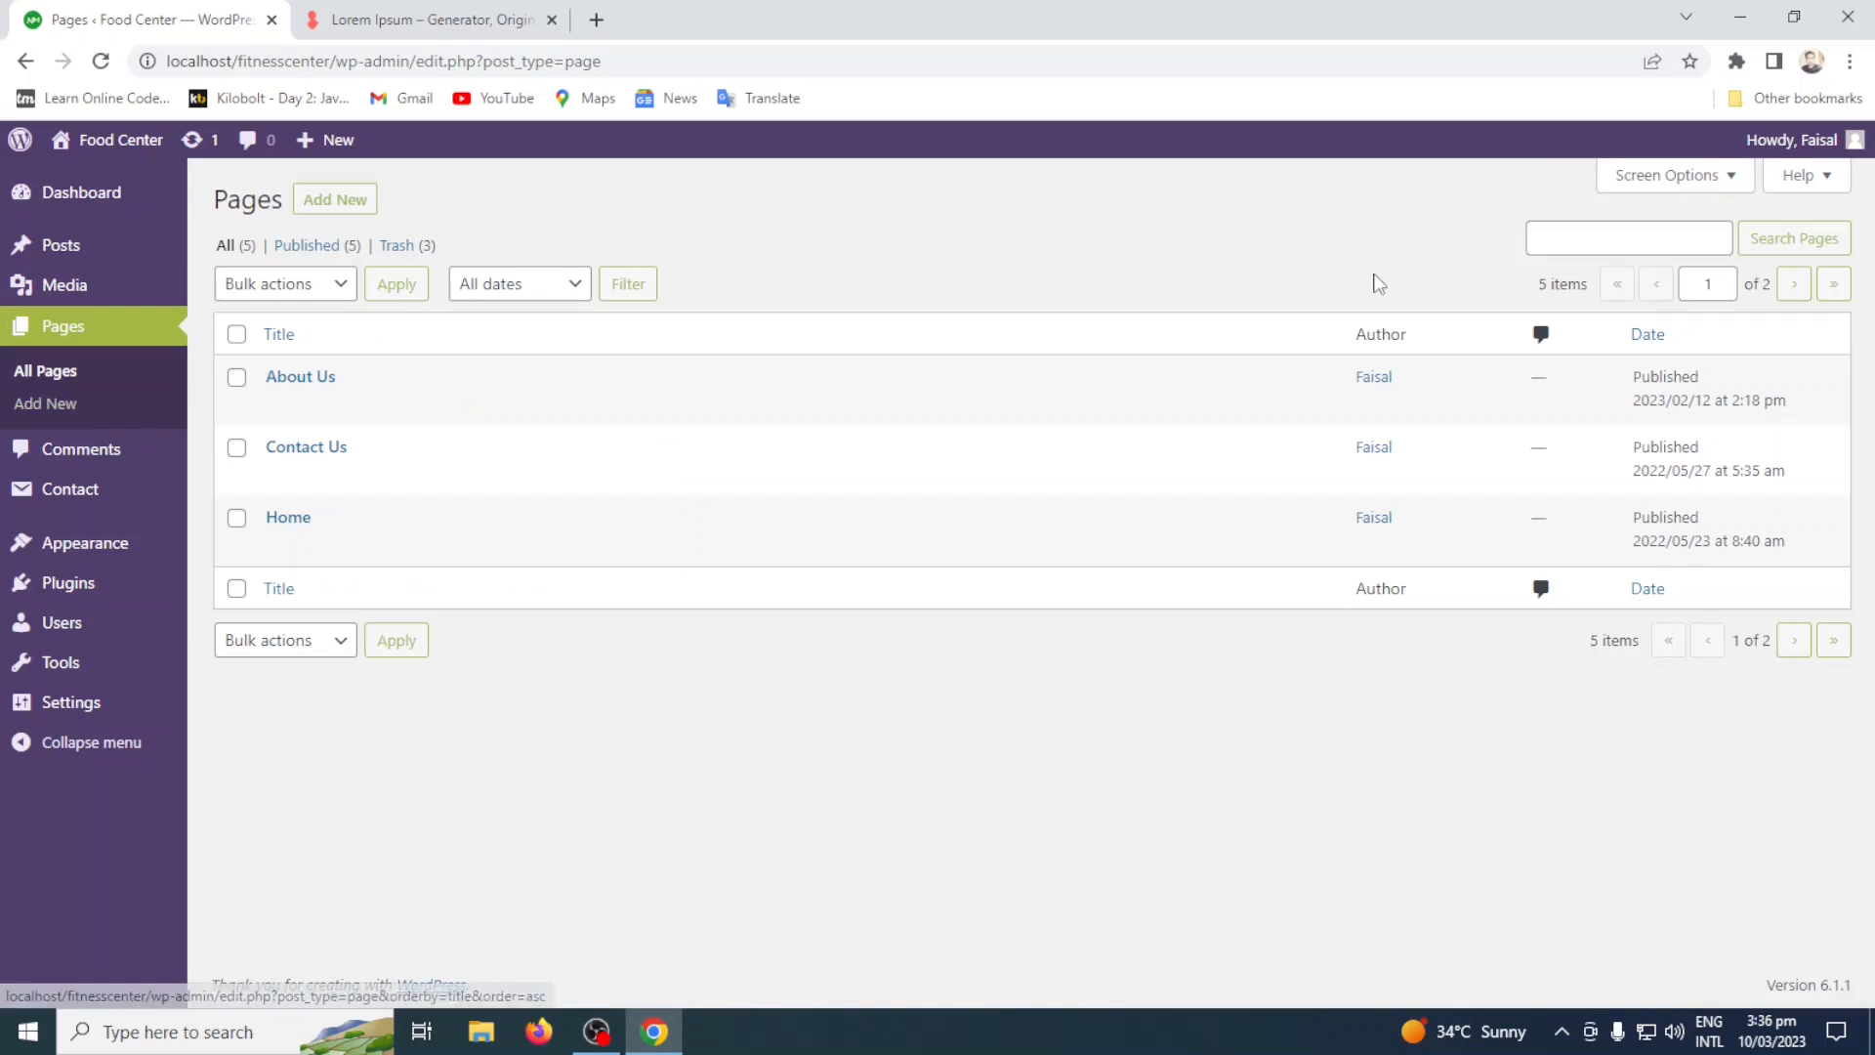
click(1726, 180)
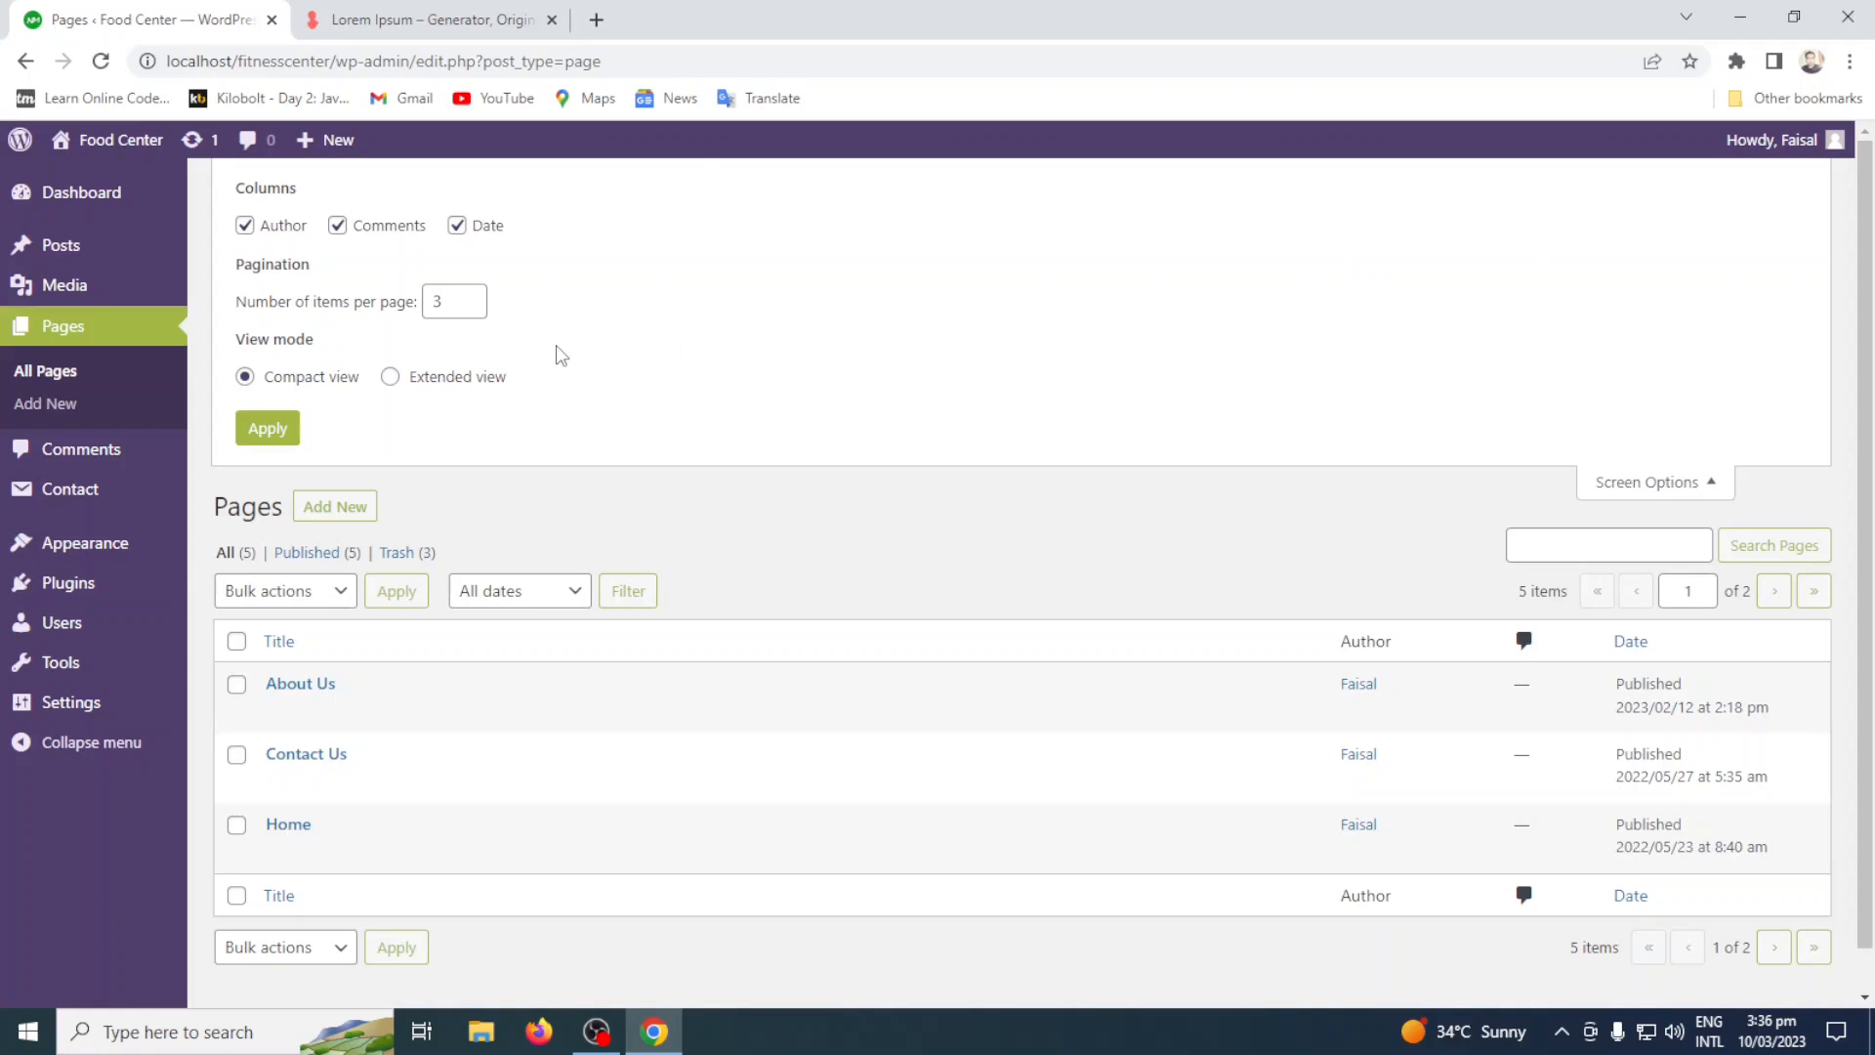
click(120, 261)
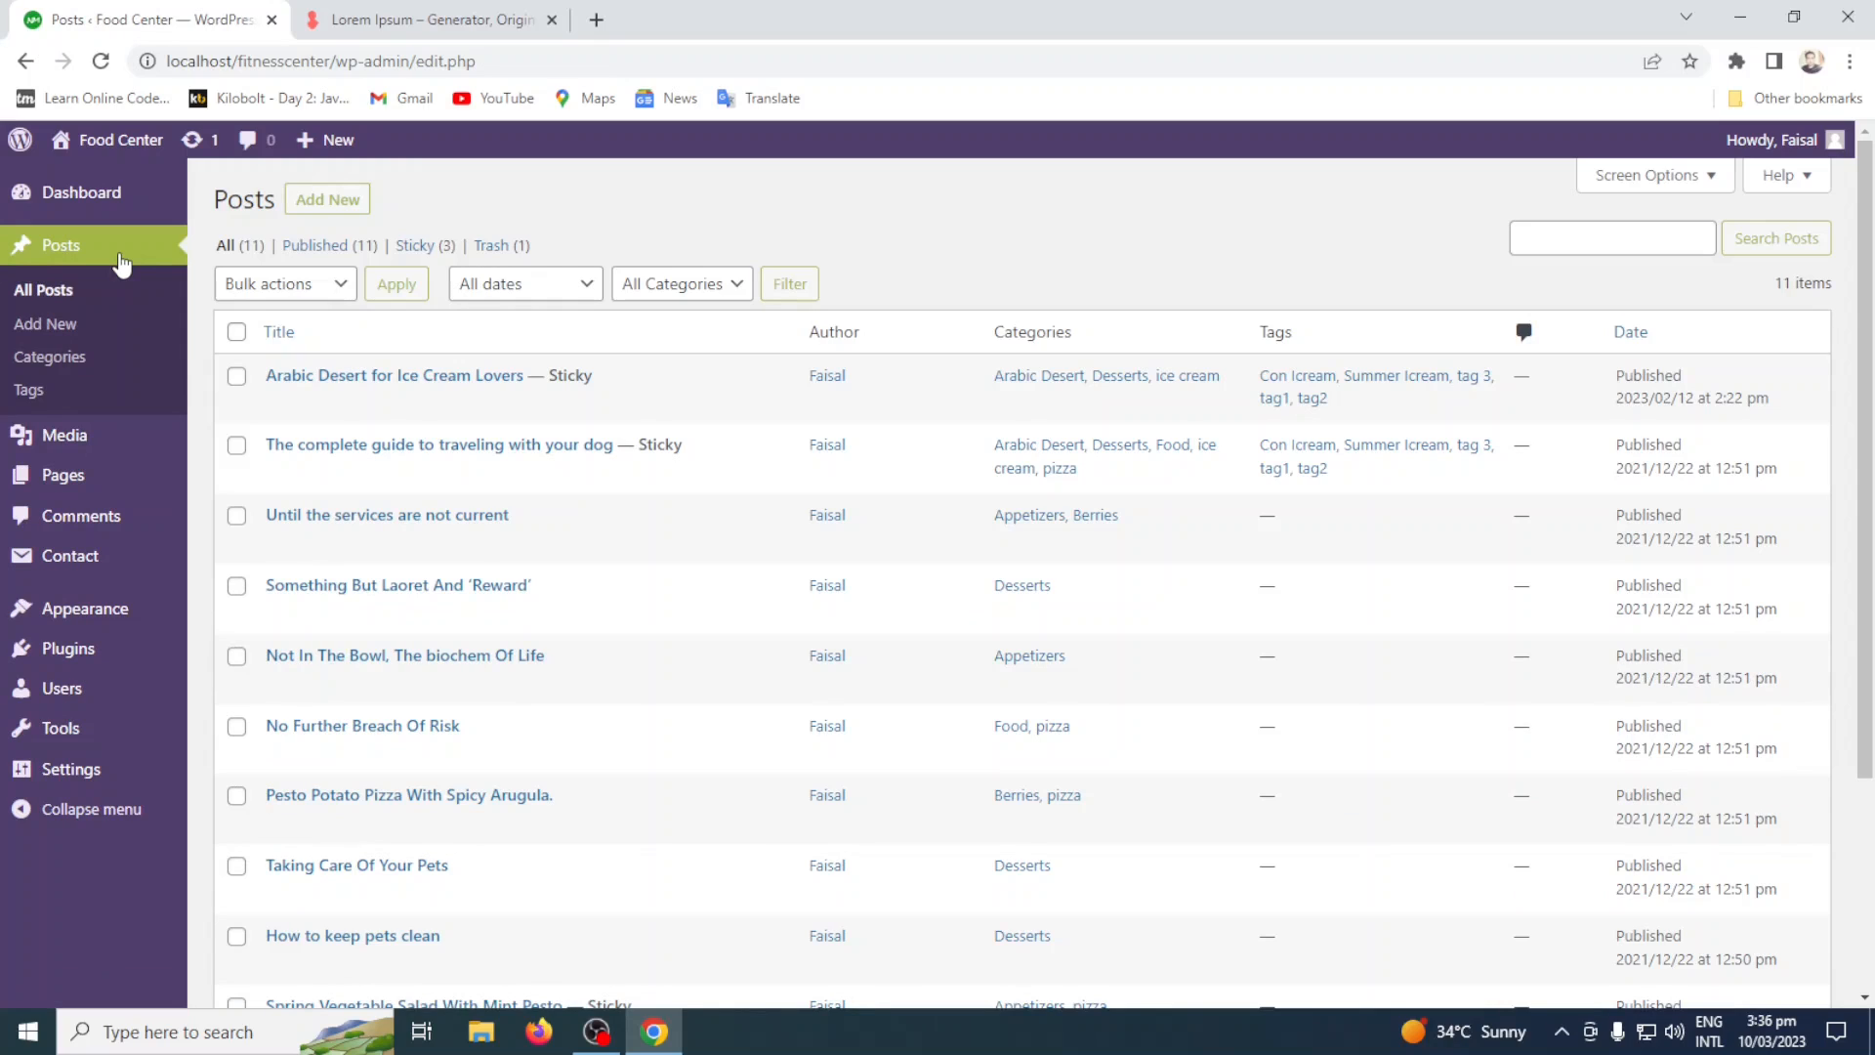
click(1698, 185)
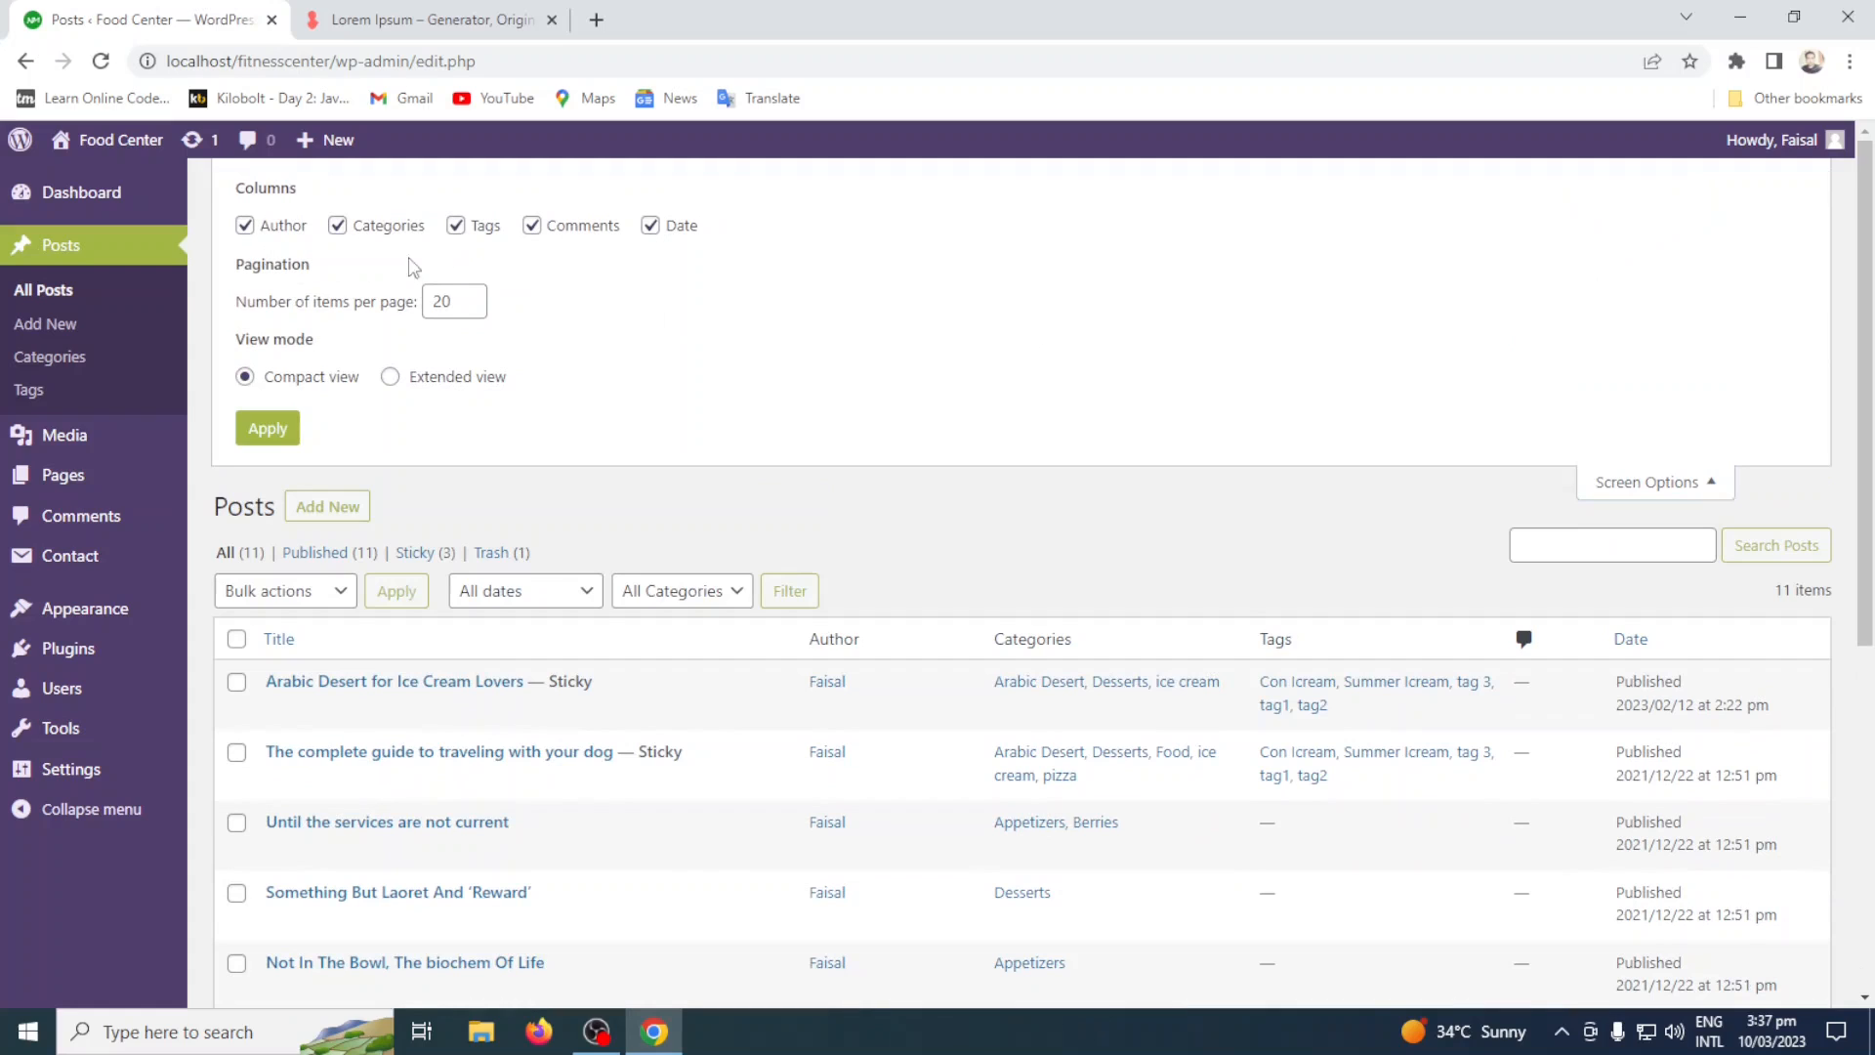
drag(239, 185, 313, 195)
Sort the posts by comment count and hide the Author, Categories, Tags, Comments and Date columns.
click(1546, 648)
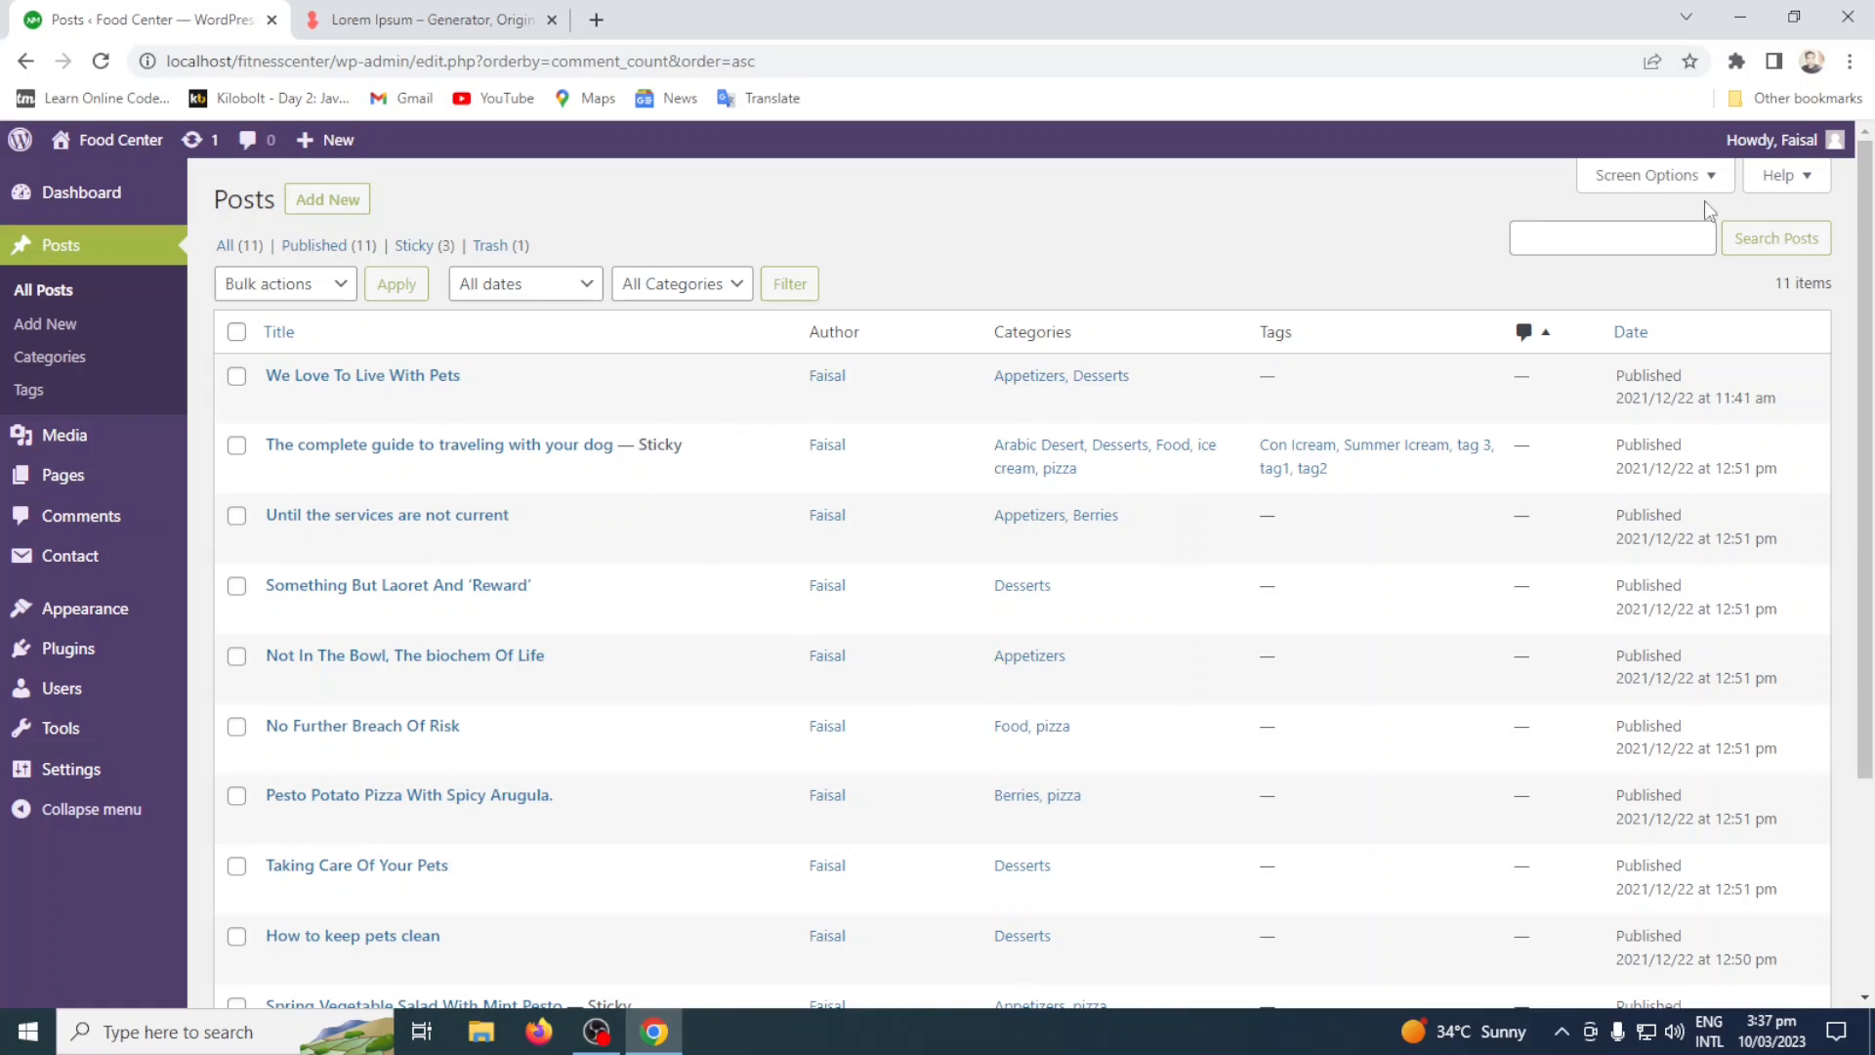
click(1660, 178)
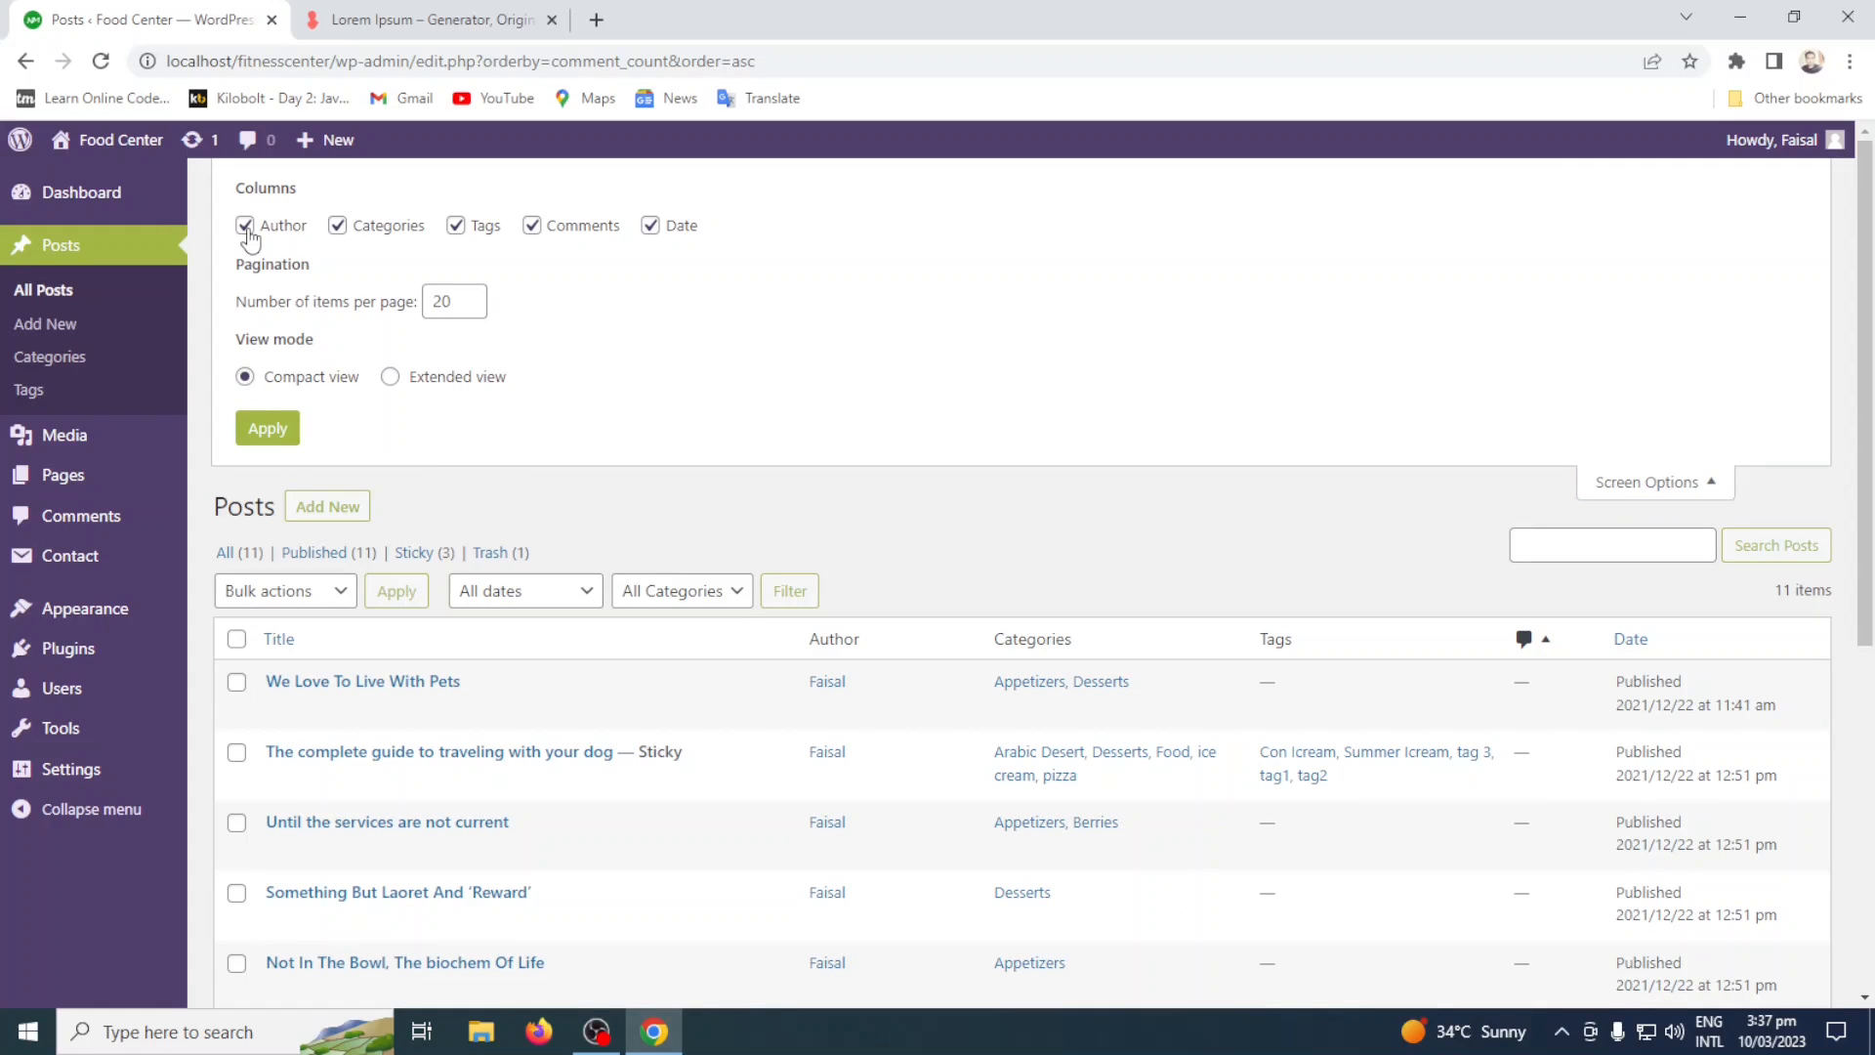
click(245, 225)
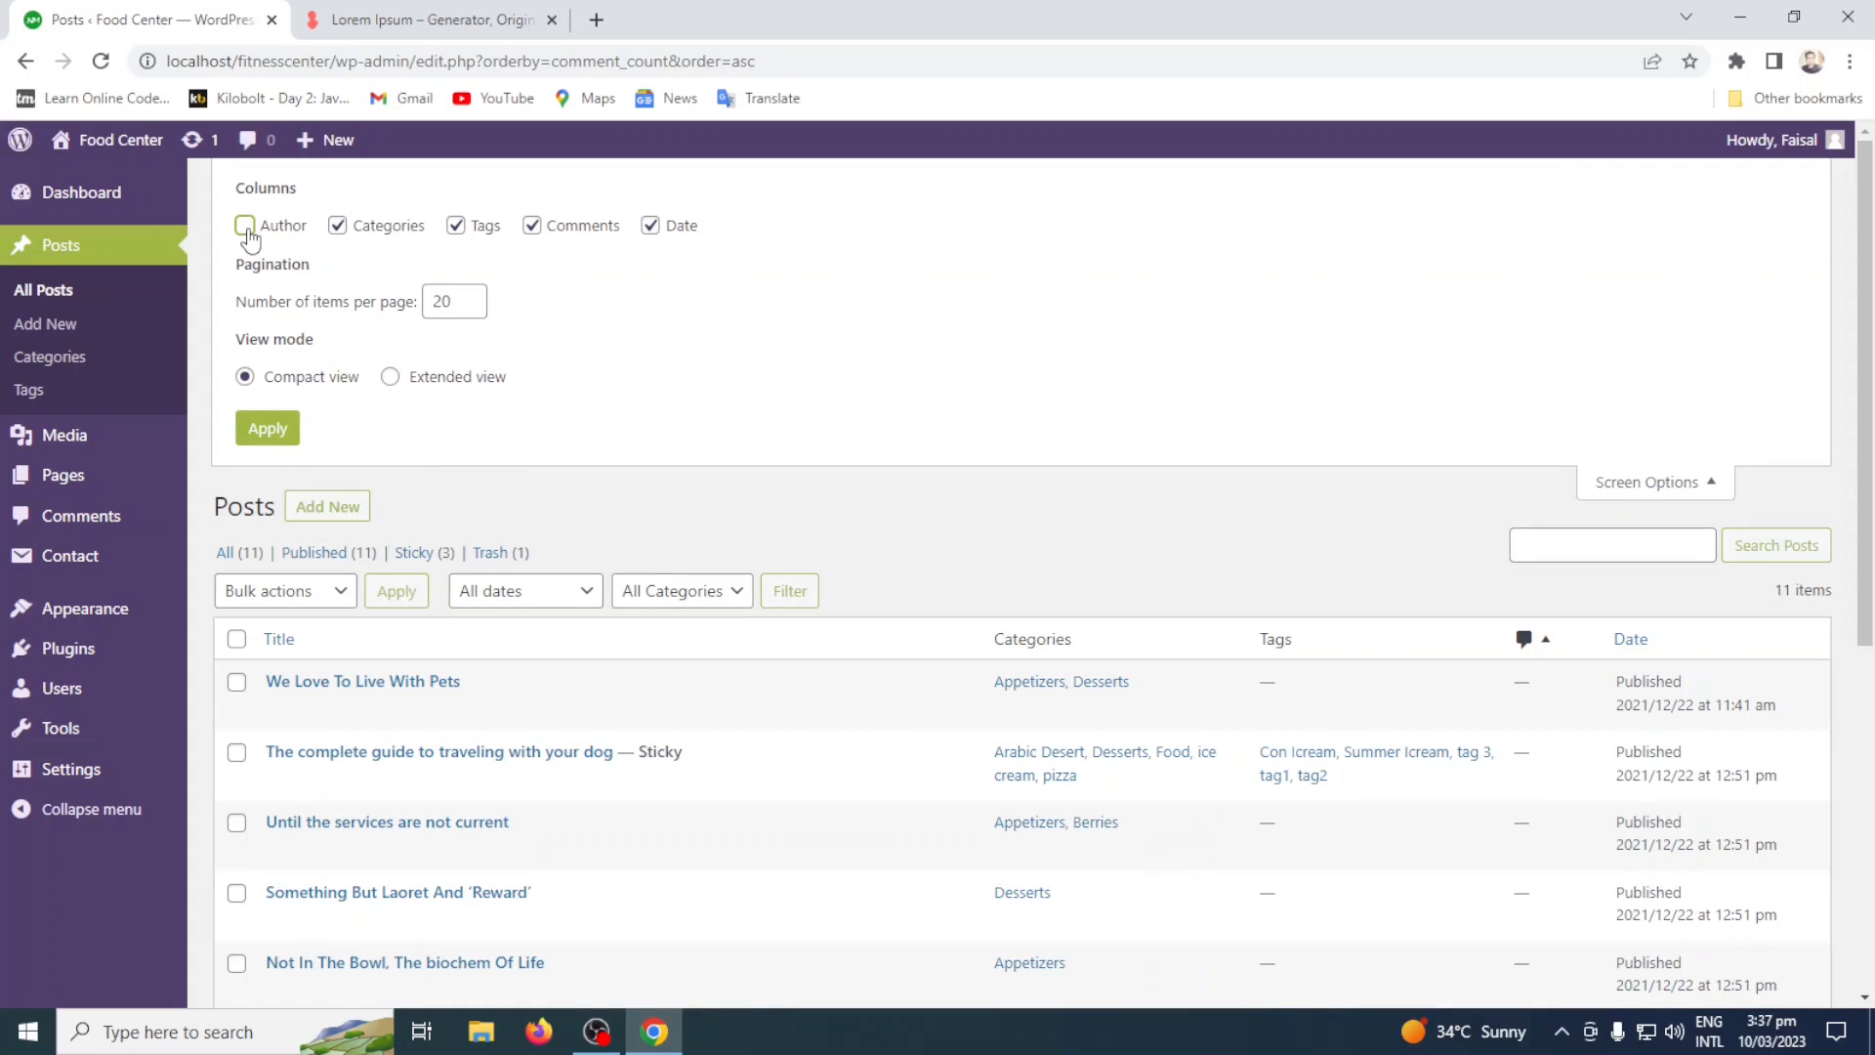
click(354, 231)
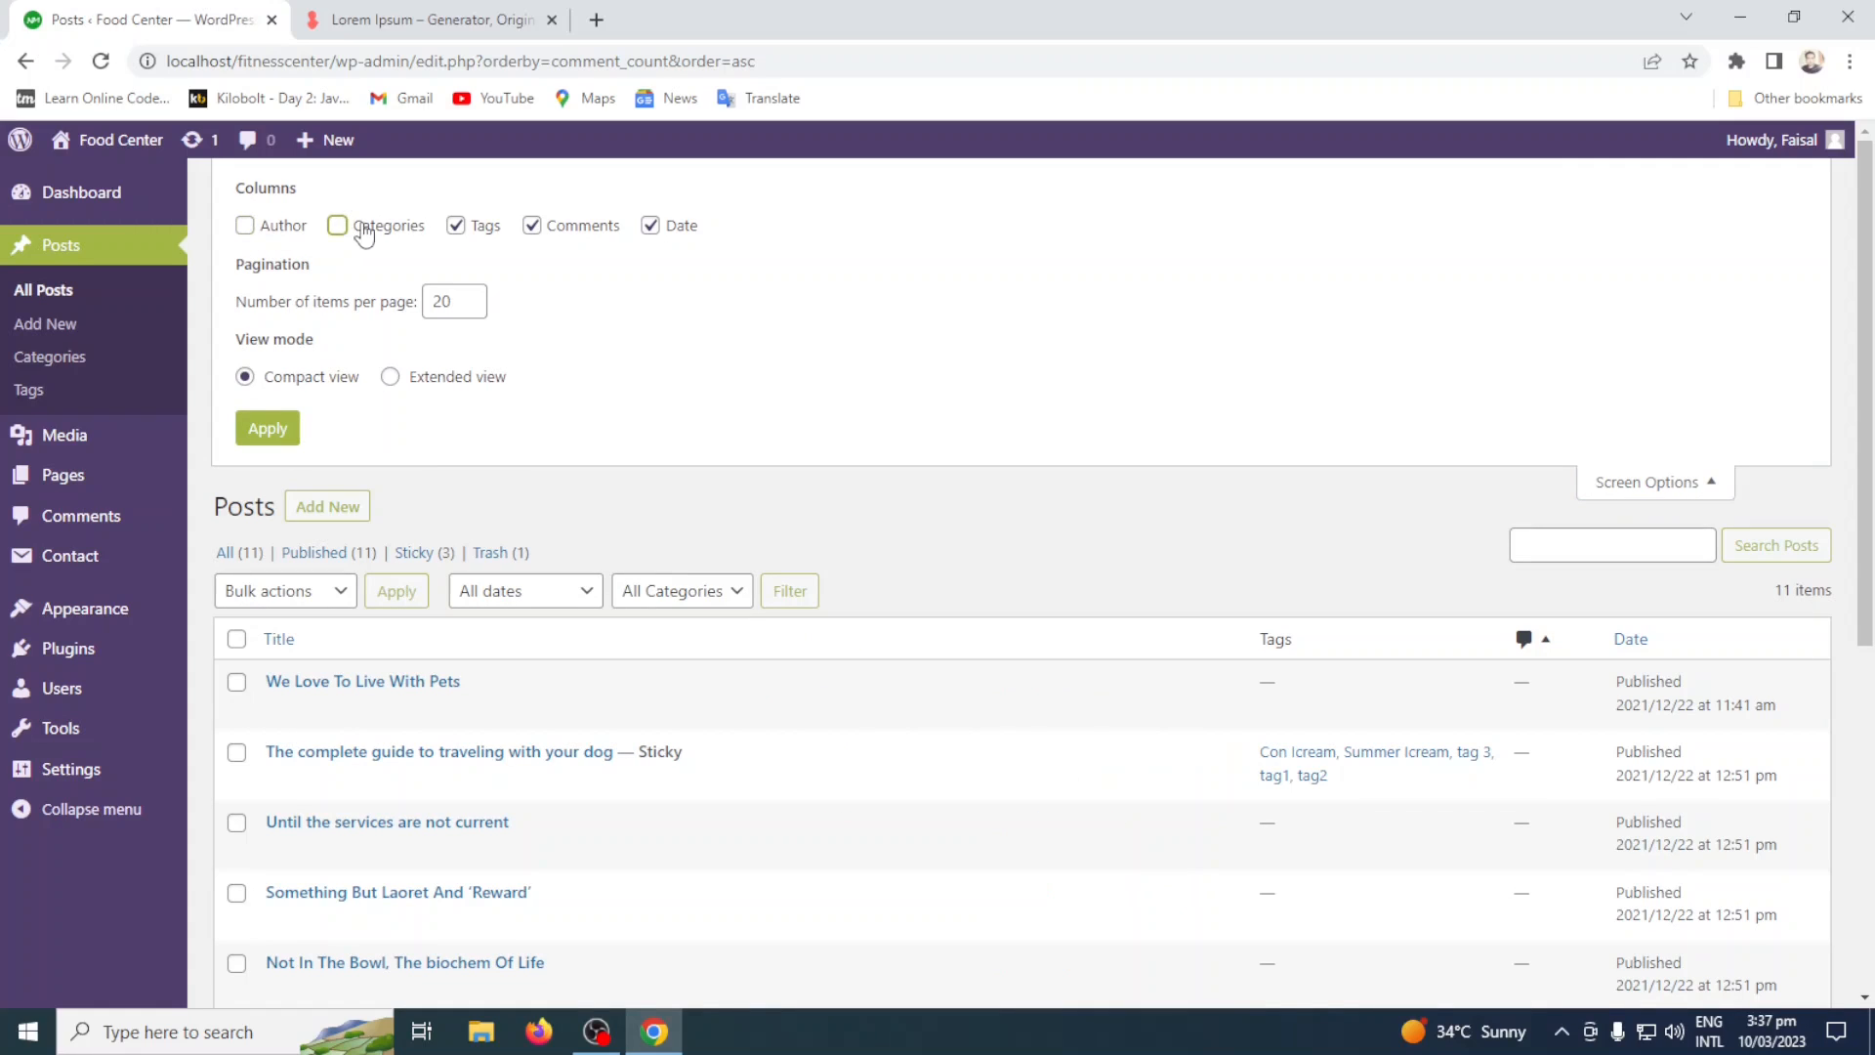
click(471, 234)
click(533, 227)
click(651, 229)
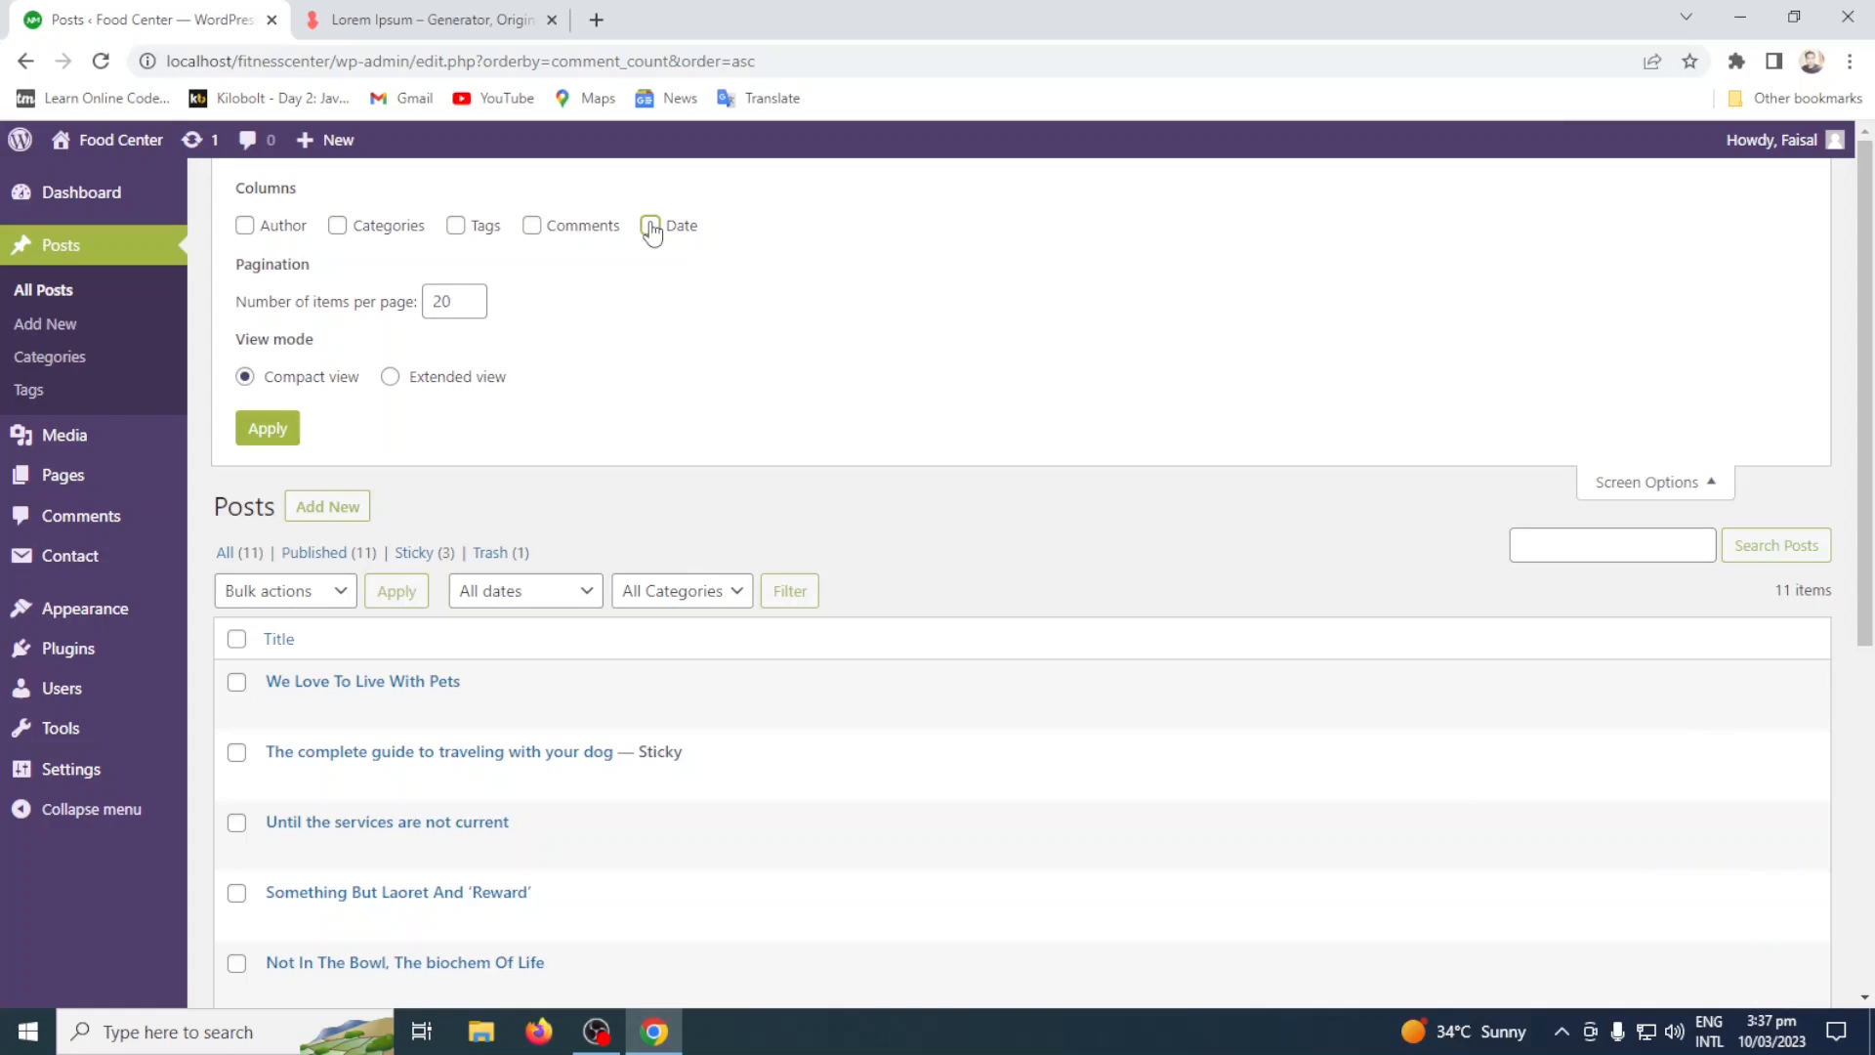
Show the Date, Tags and Categories columns again and apply the screen options to the posts list.
click(650, 229)
click(456, 230)
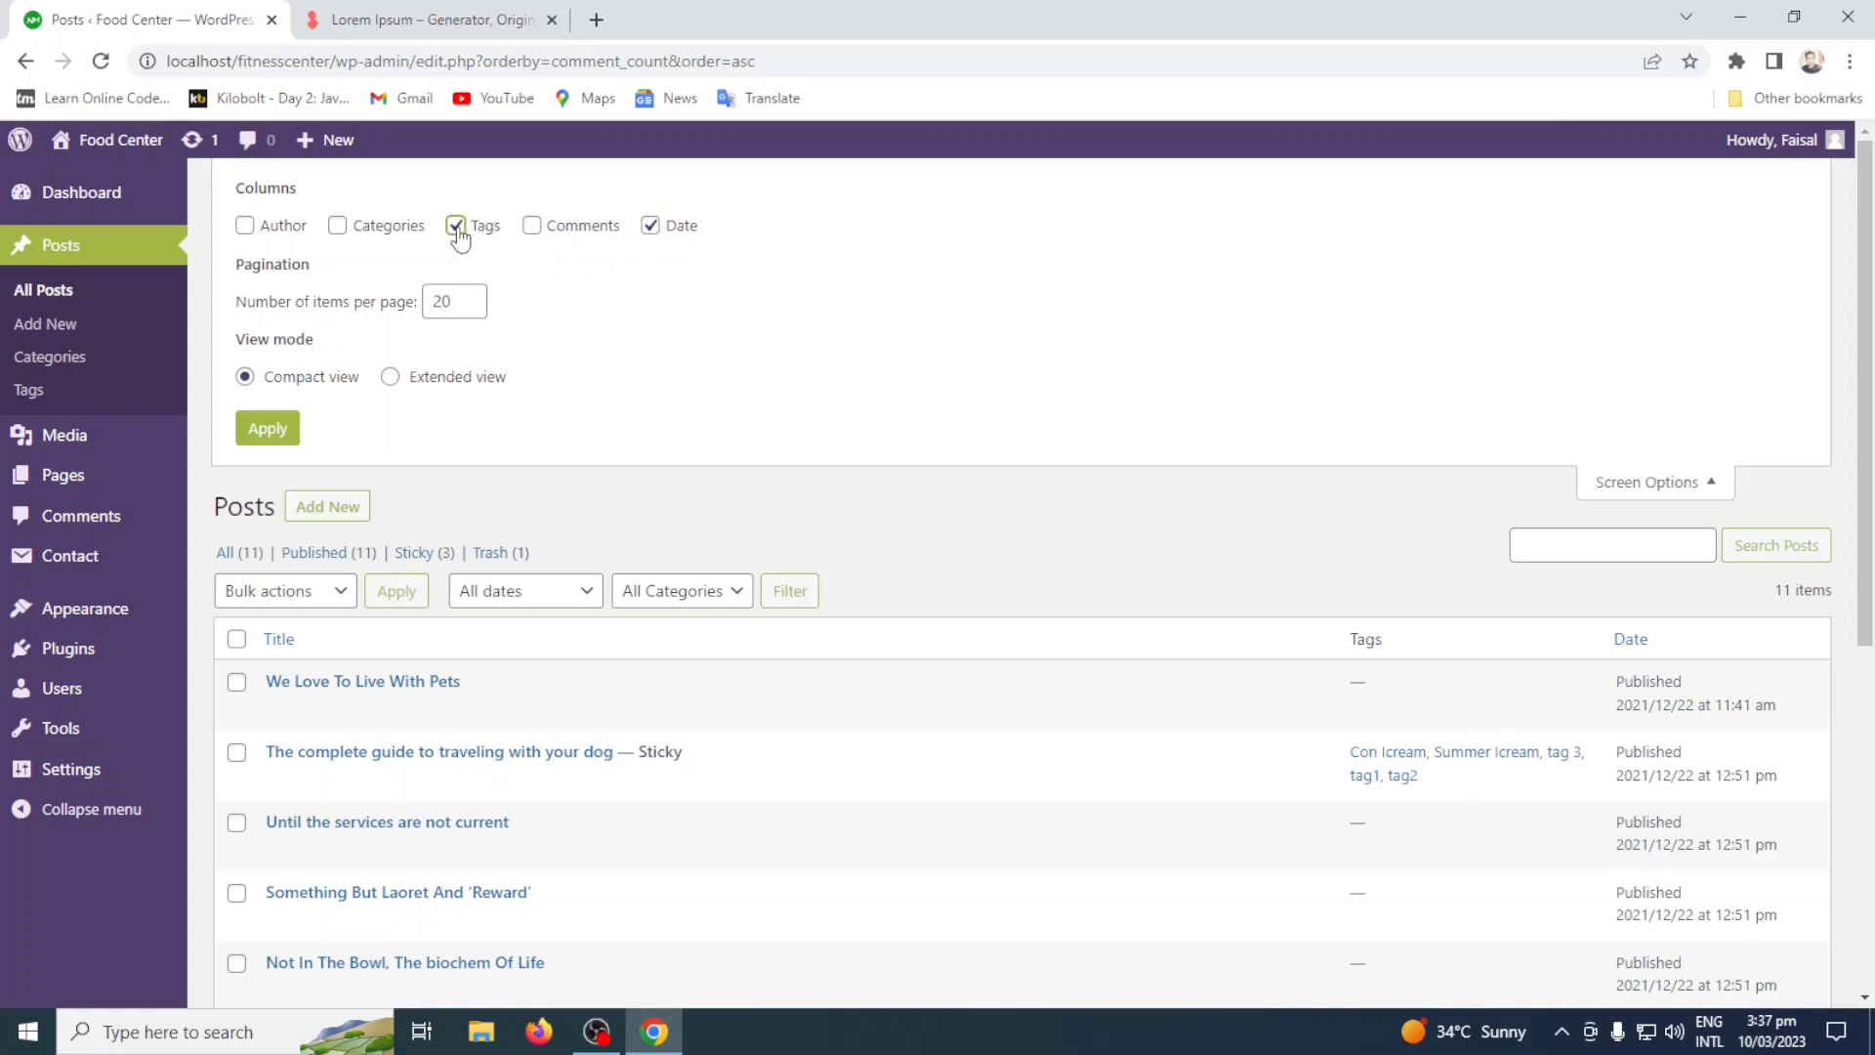
click(353, 235)
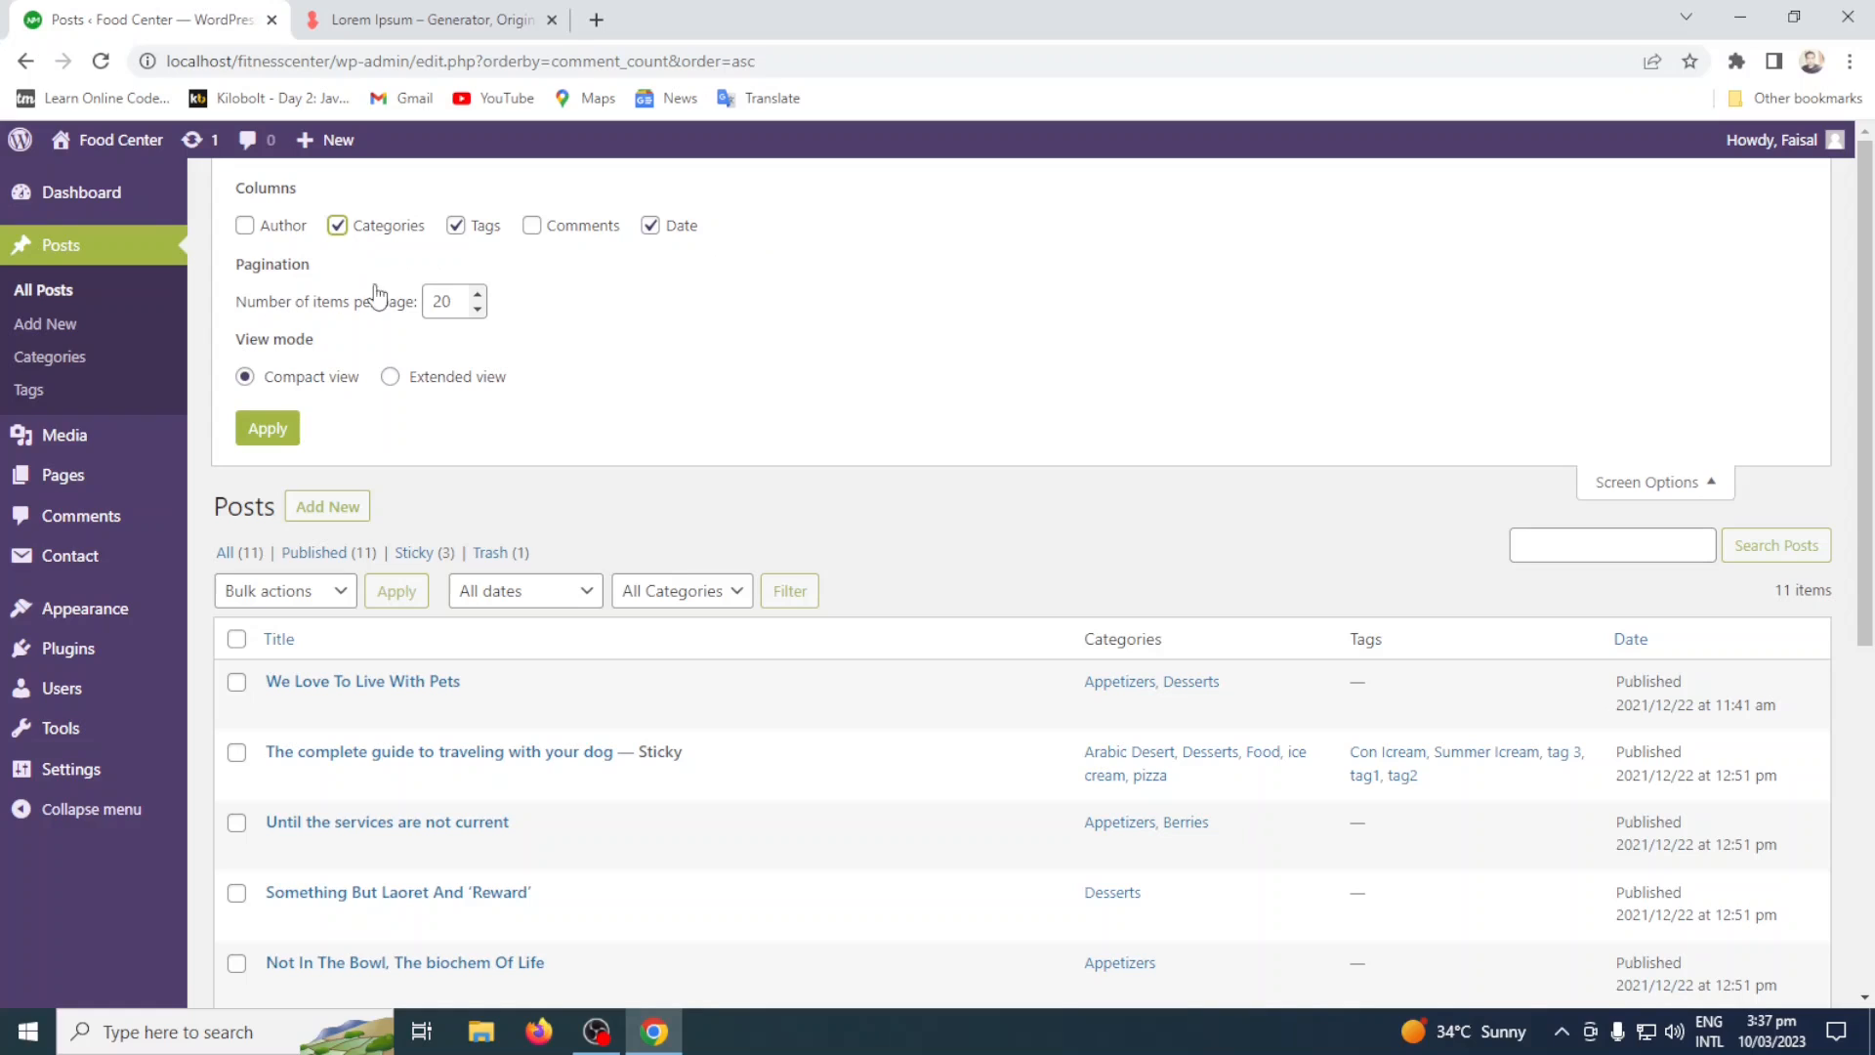
click(267, 428)
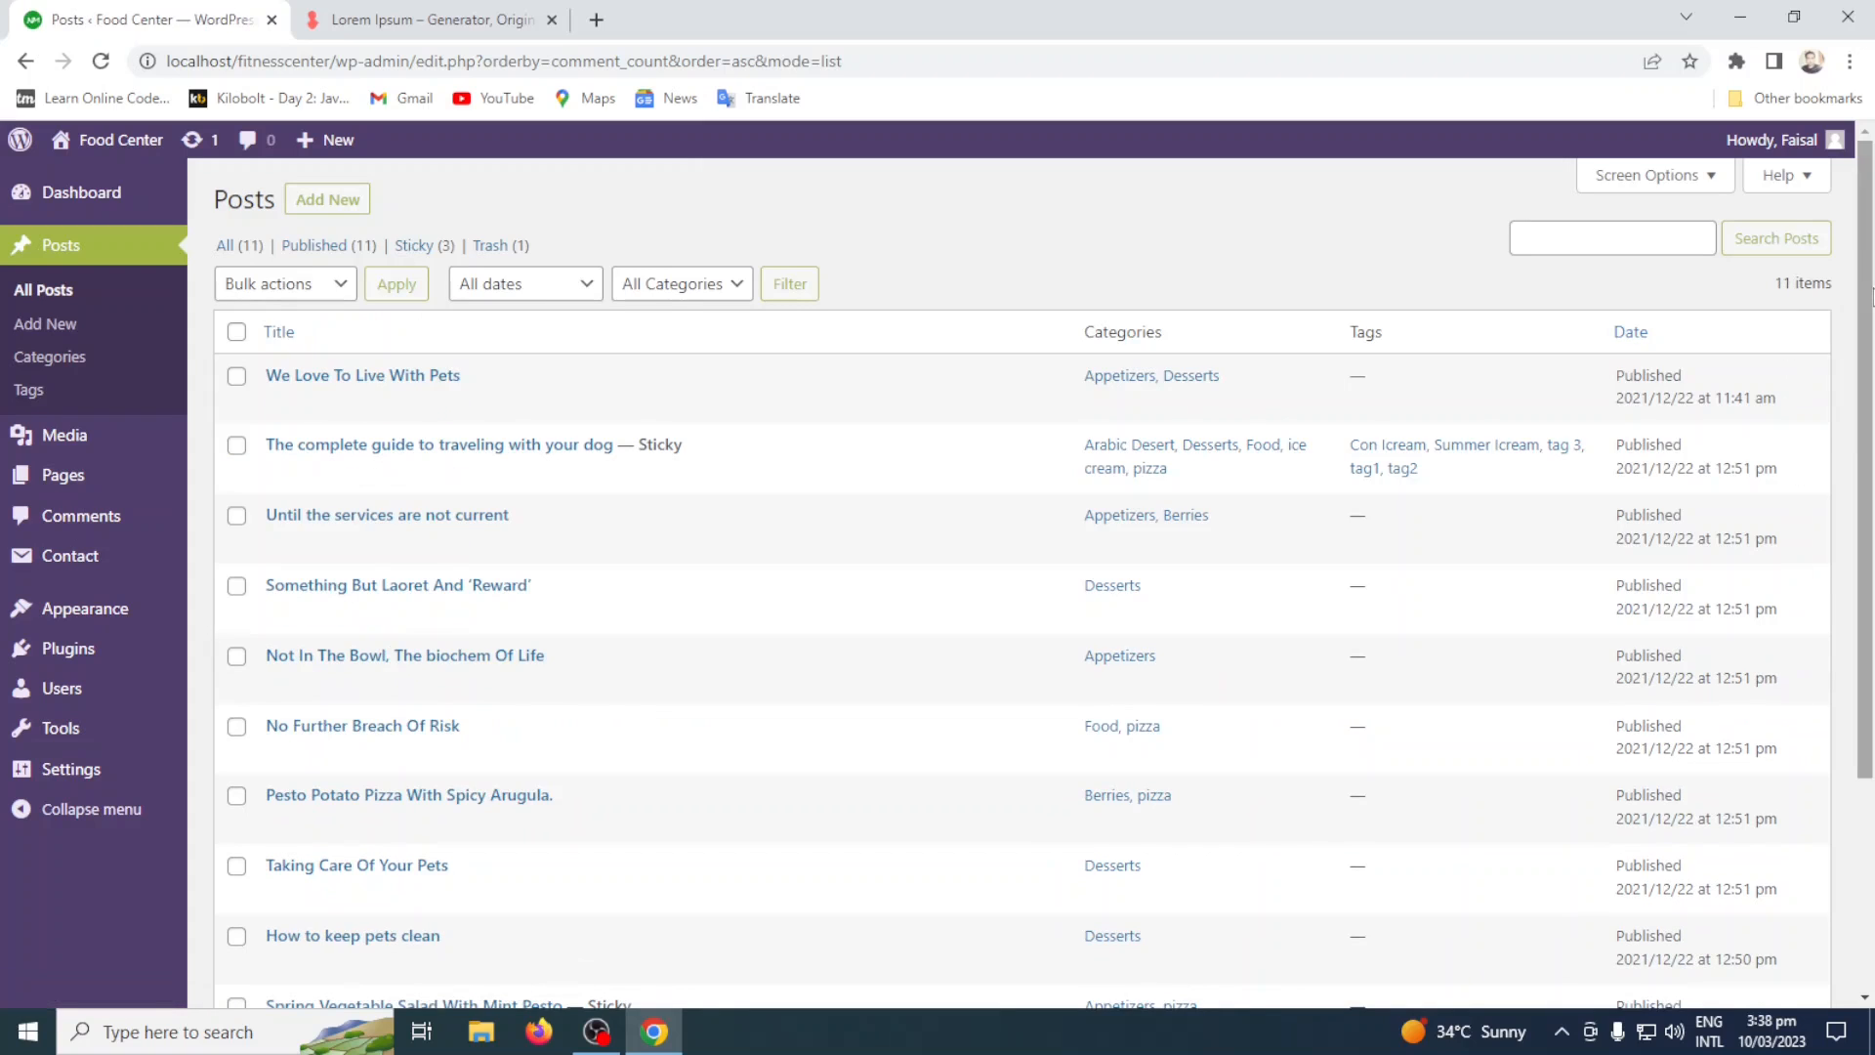
Check the whole posts list down to its item count, and review its current screen options.
scroll(1051, 612, down, 3)
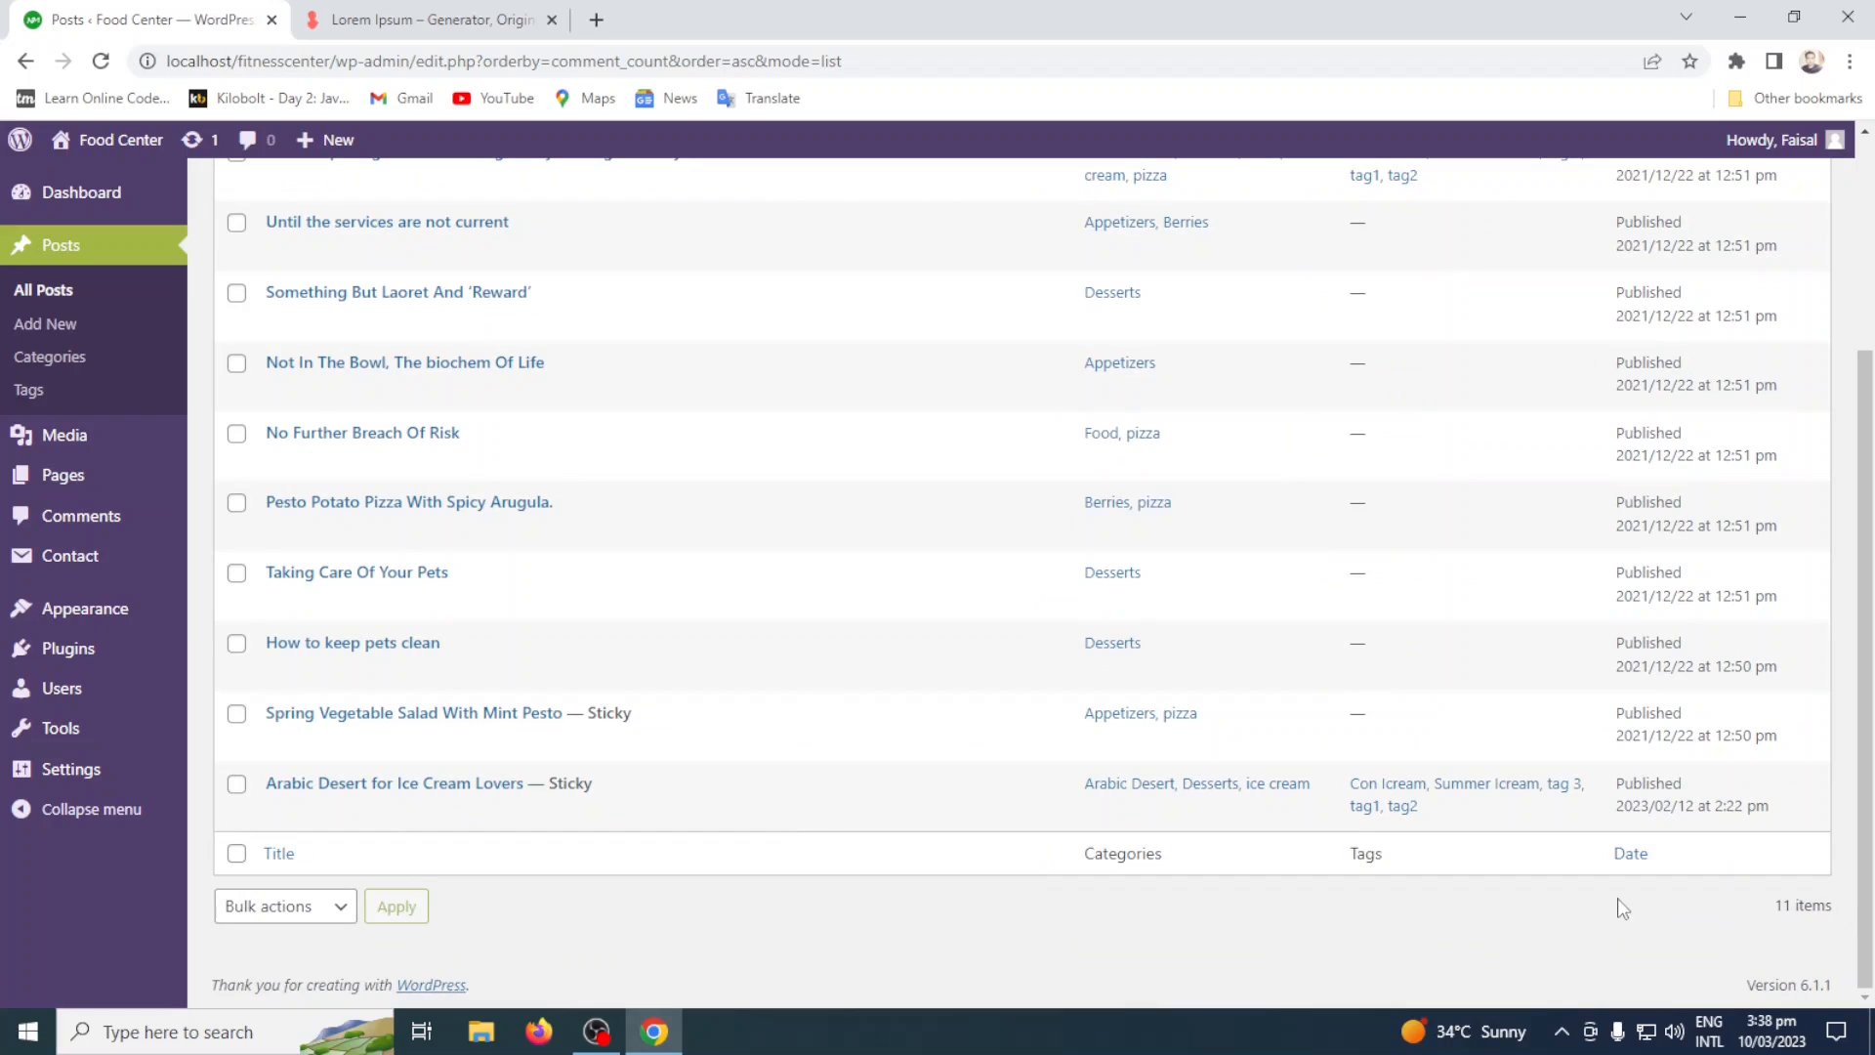
drag(1660, 903, 1804, 900)
scroll(1750, 892, up, 3)
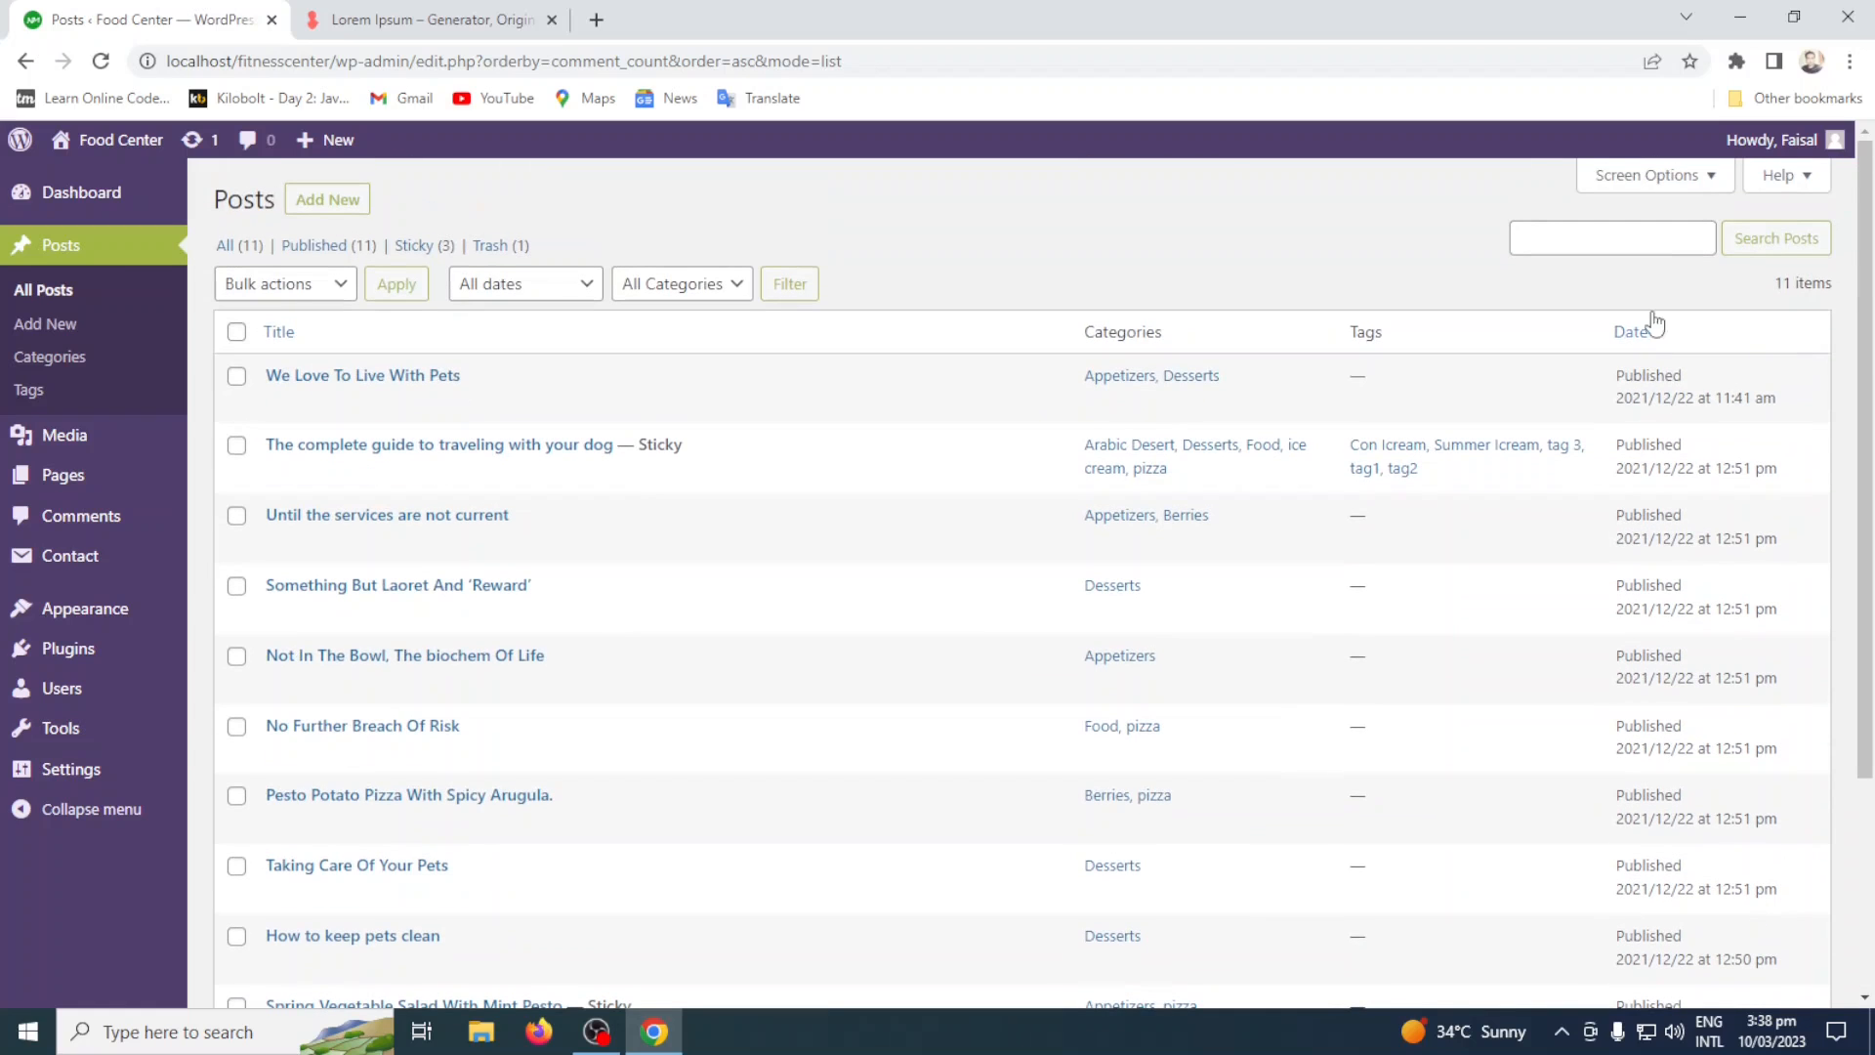
click(1686, 182)
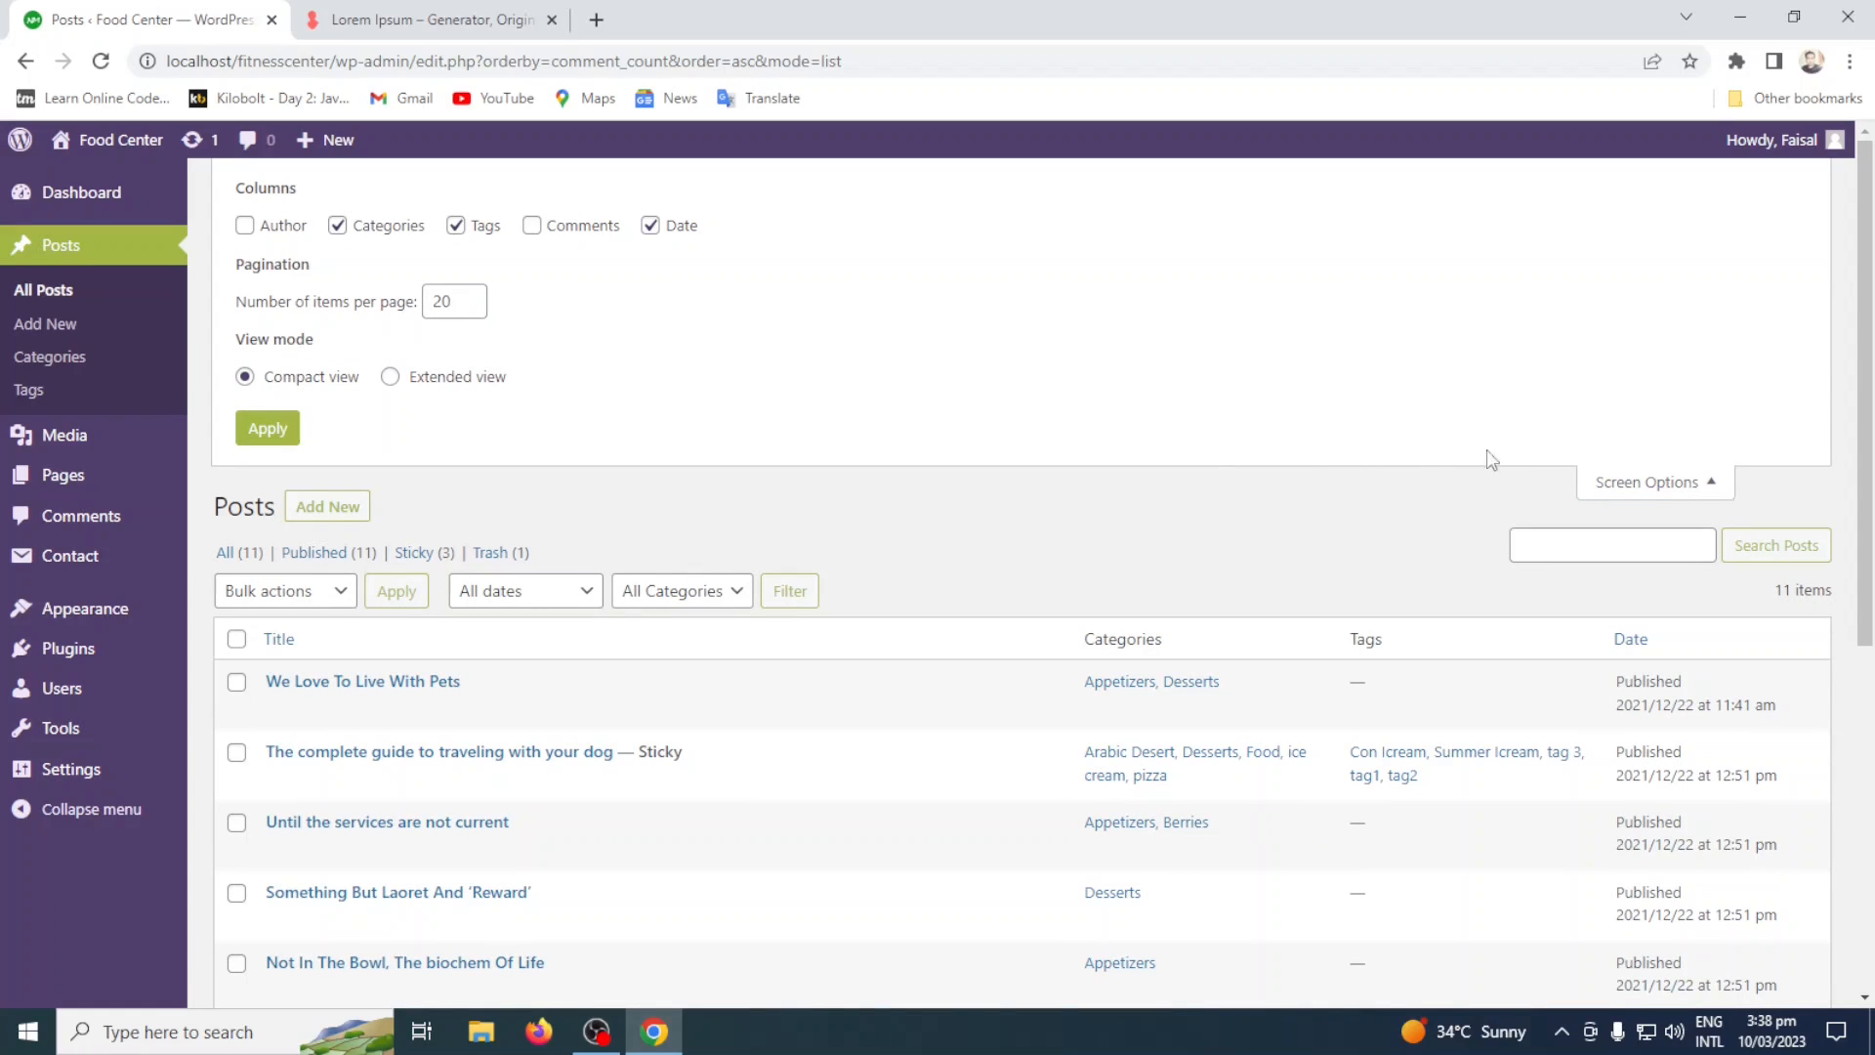
click(1672, 482)
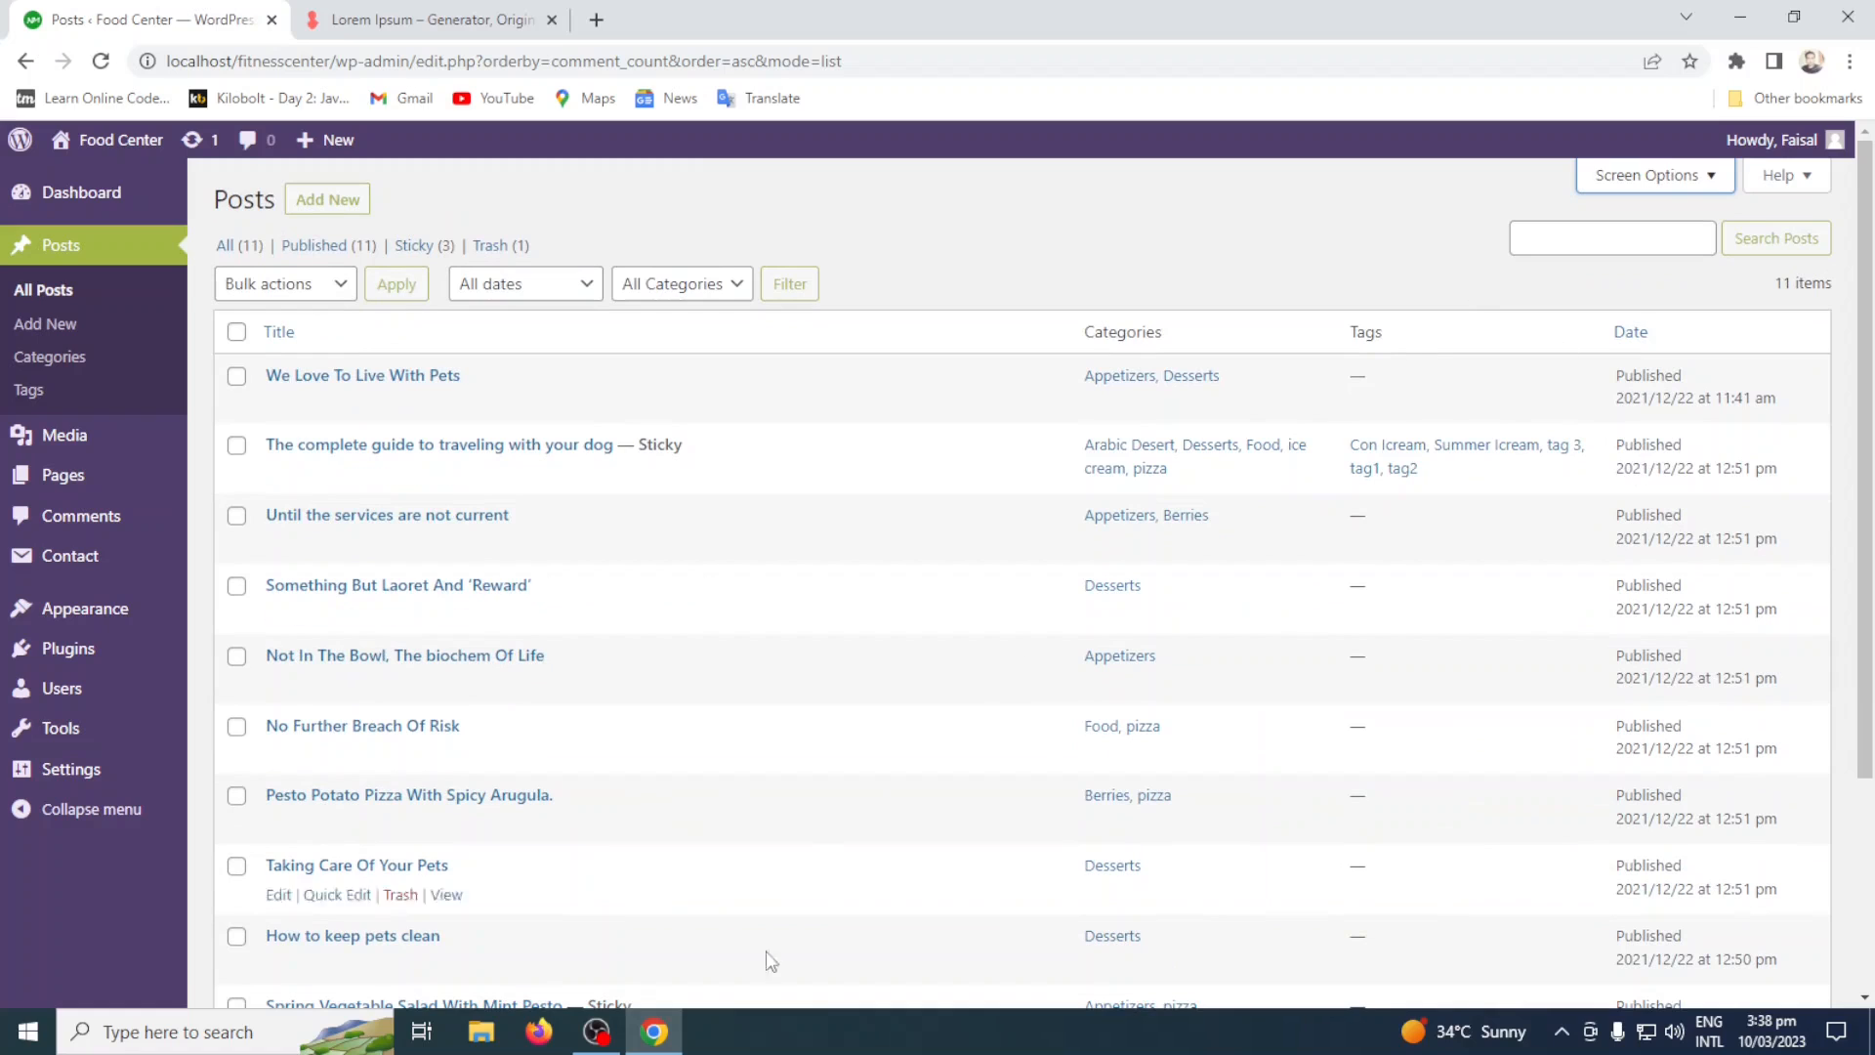
Set the number of items per page in the posts list to 5 and apply it.
click(1680, 177)
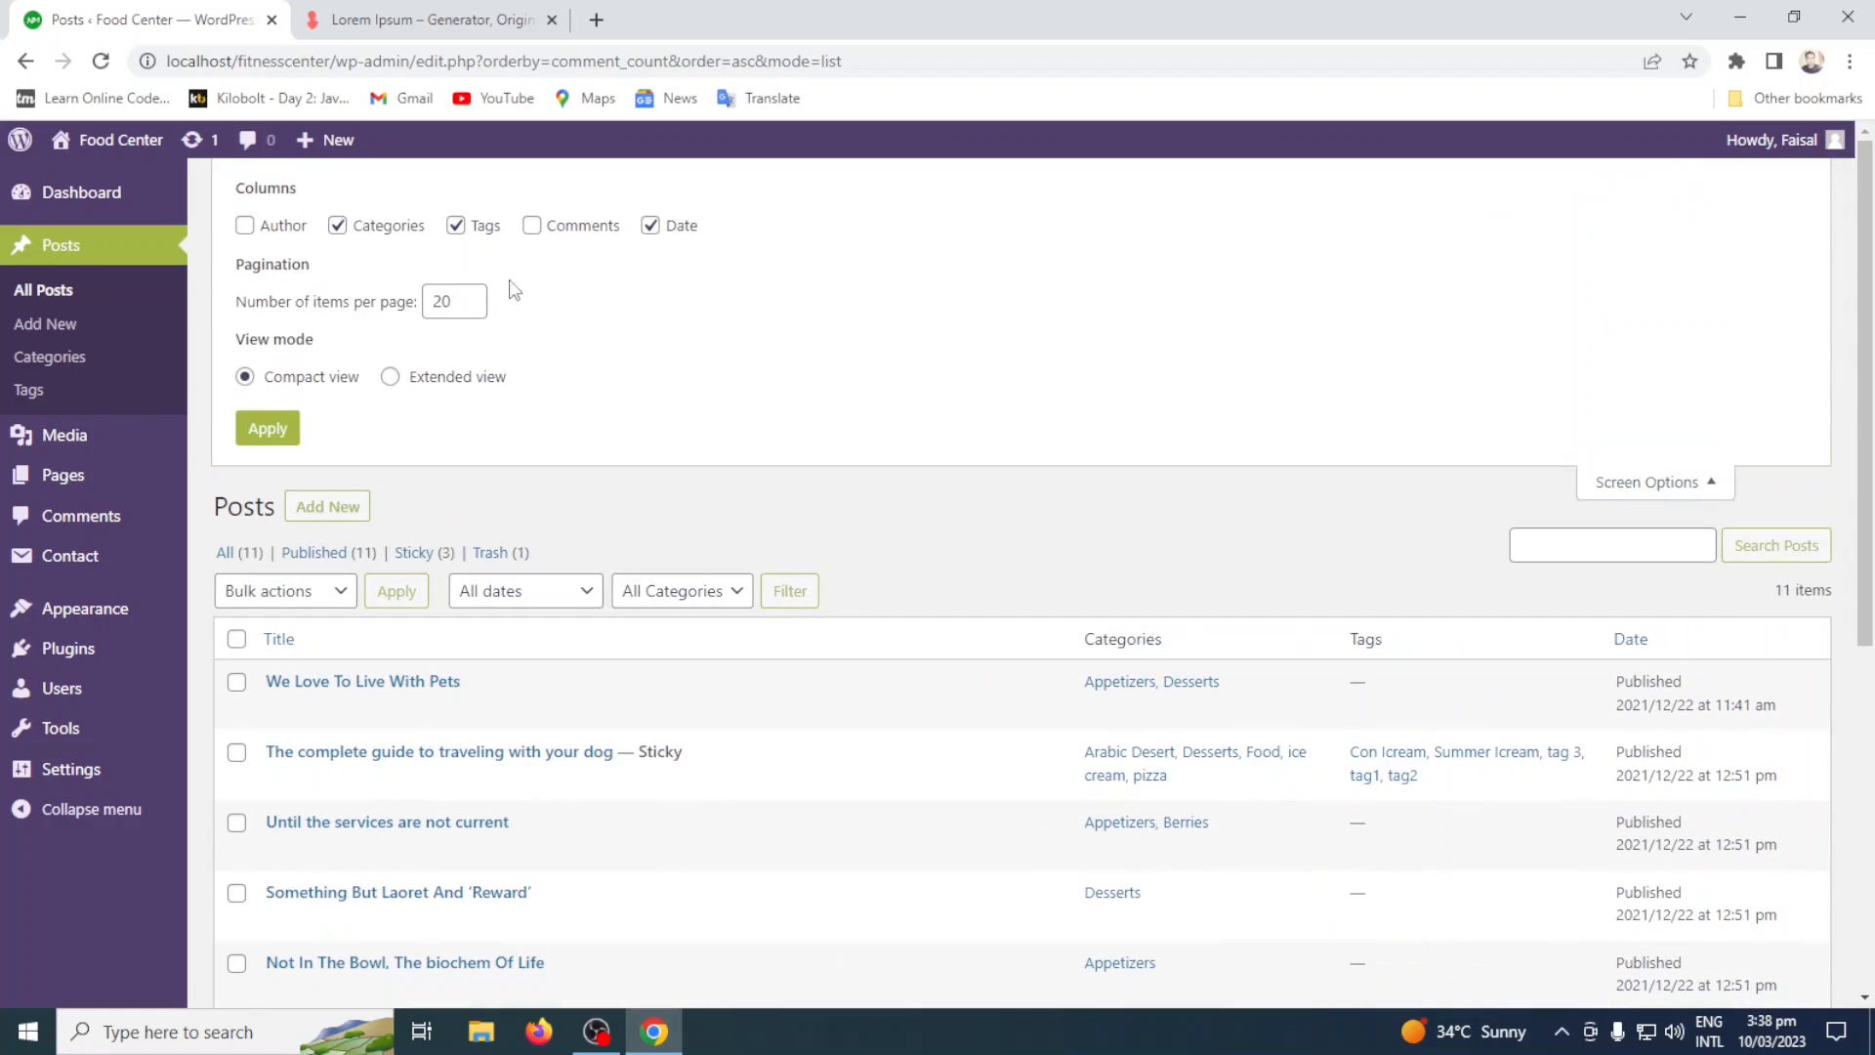
drag(462, 296, 412, 317)
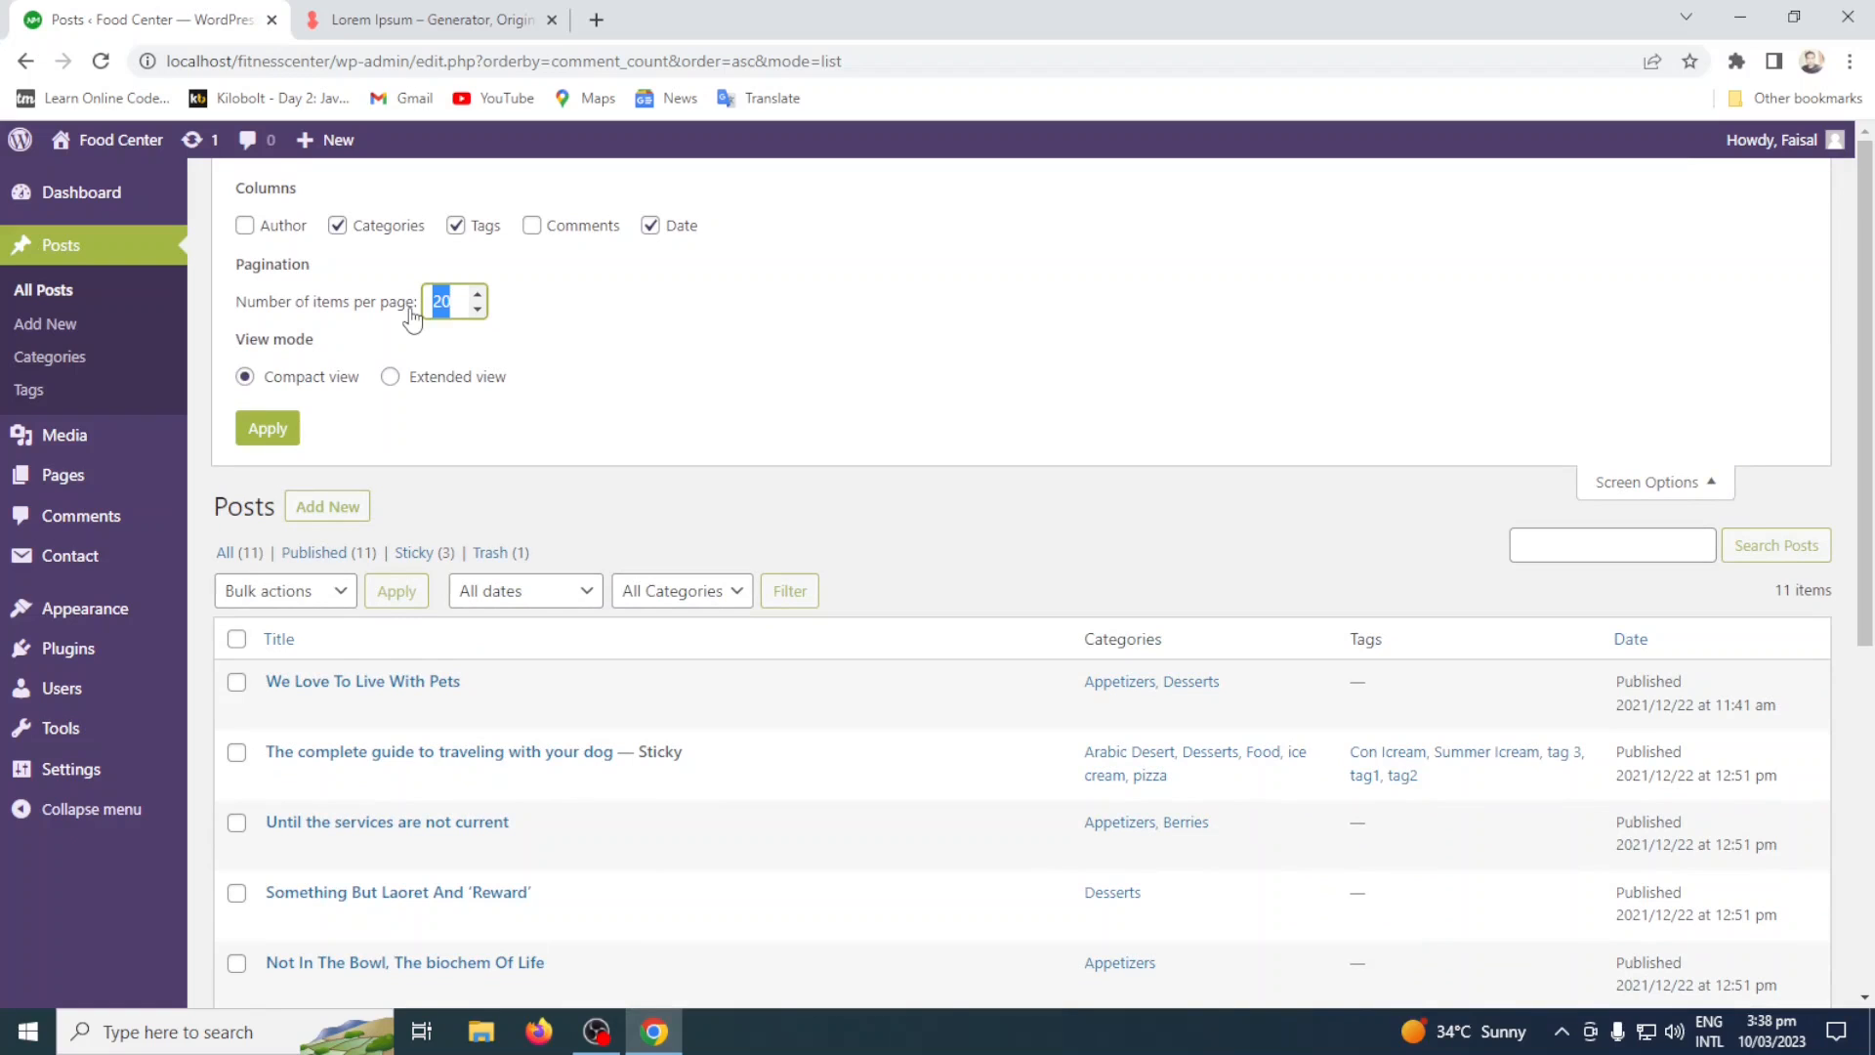
text(5)
click(267, 427)
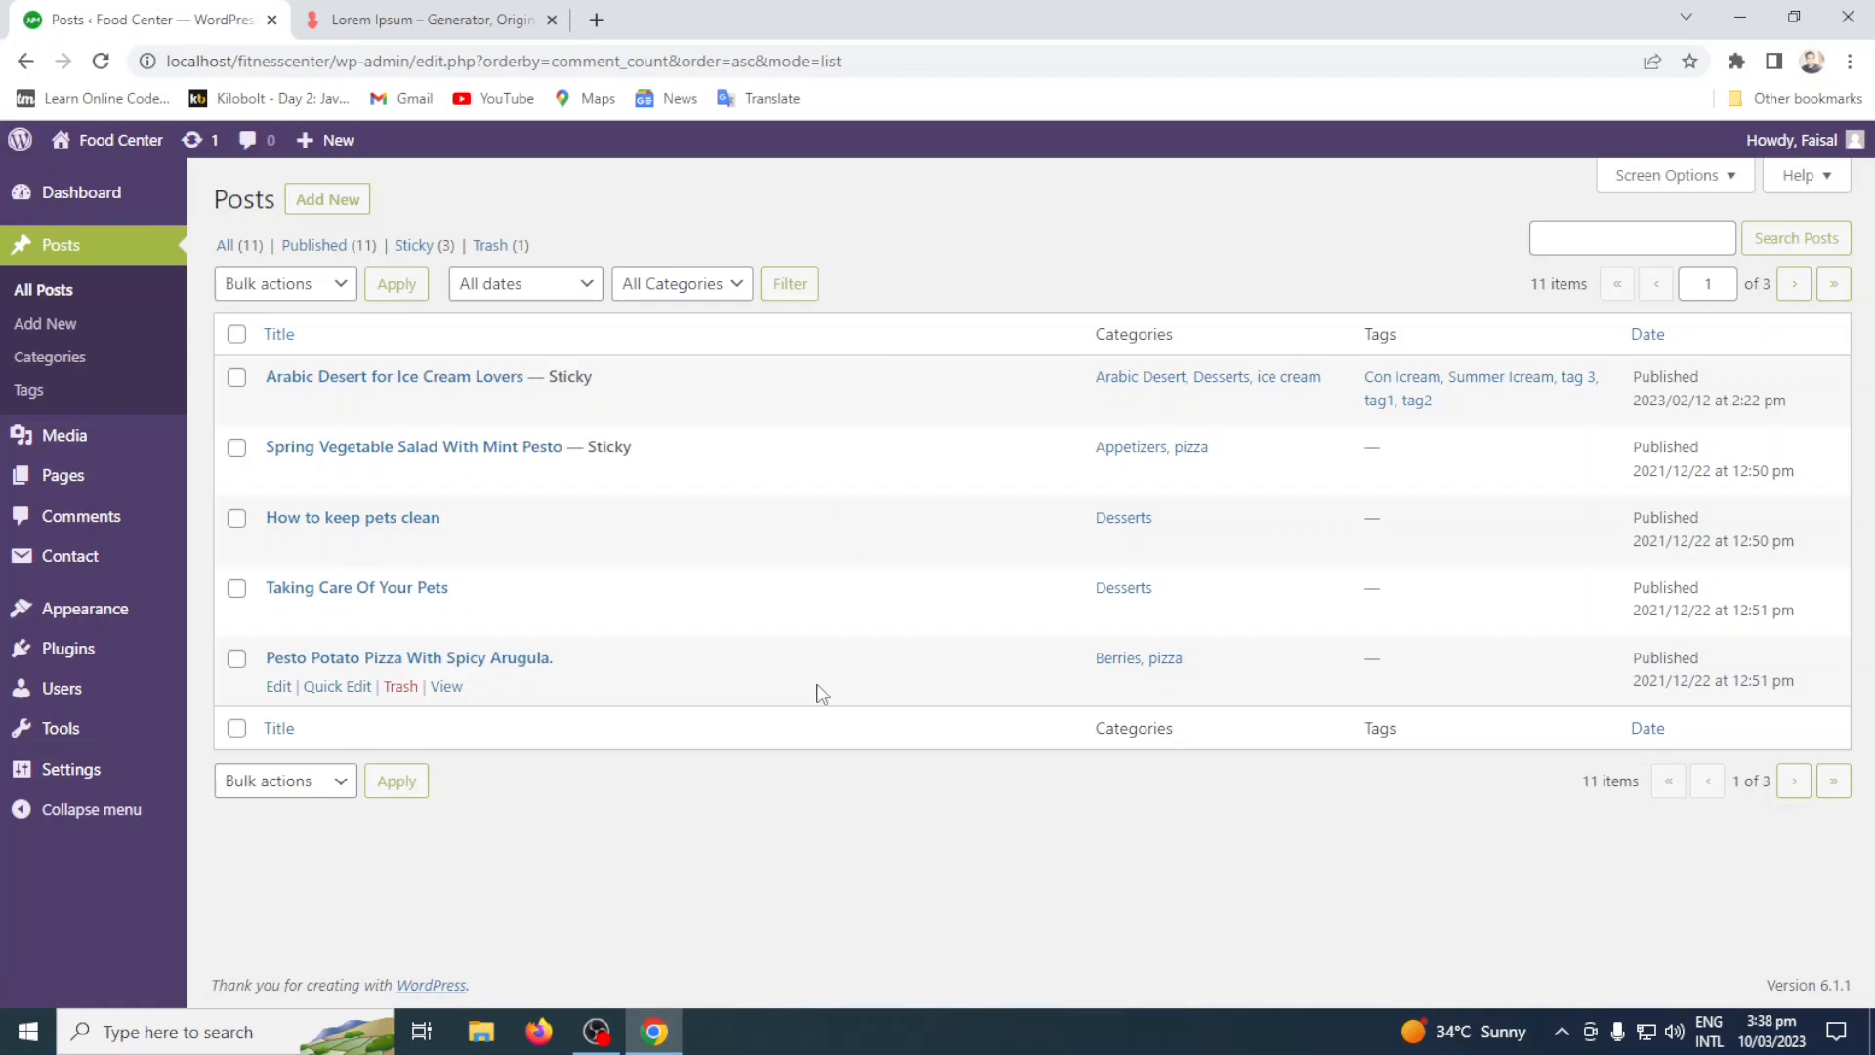
Page through the posts list to page 3, check the screen options, and return to the list of all posts.
click(1796, 782)
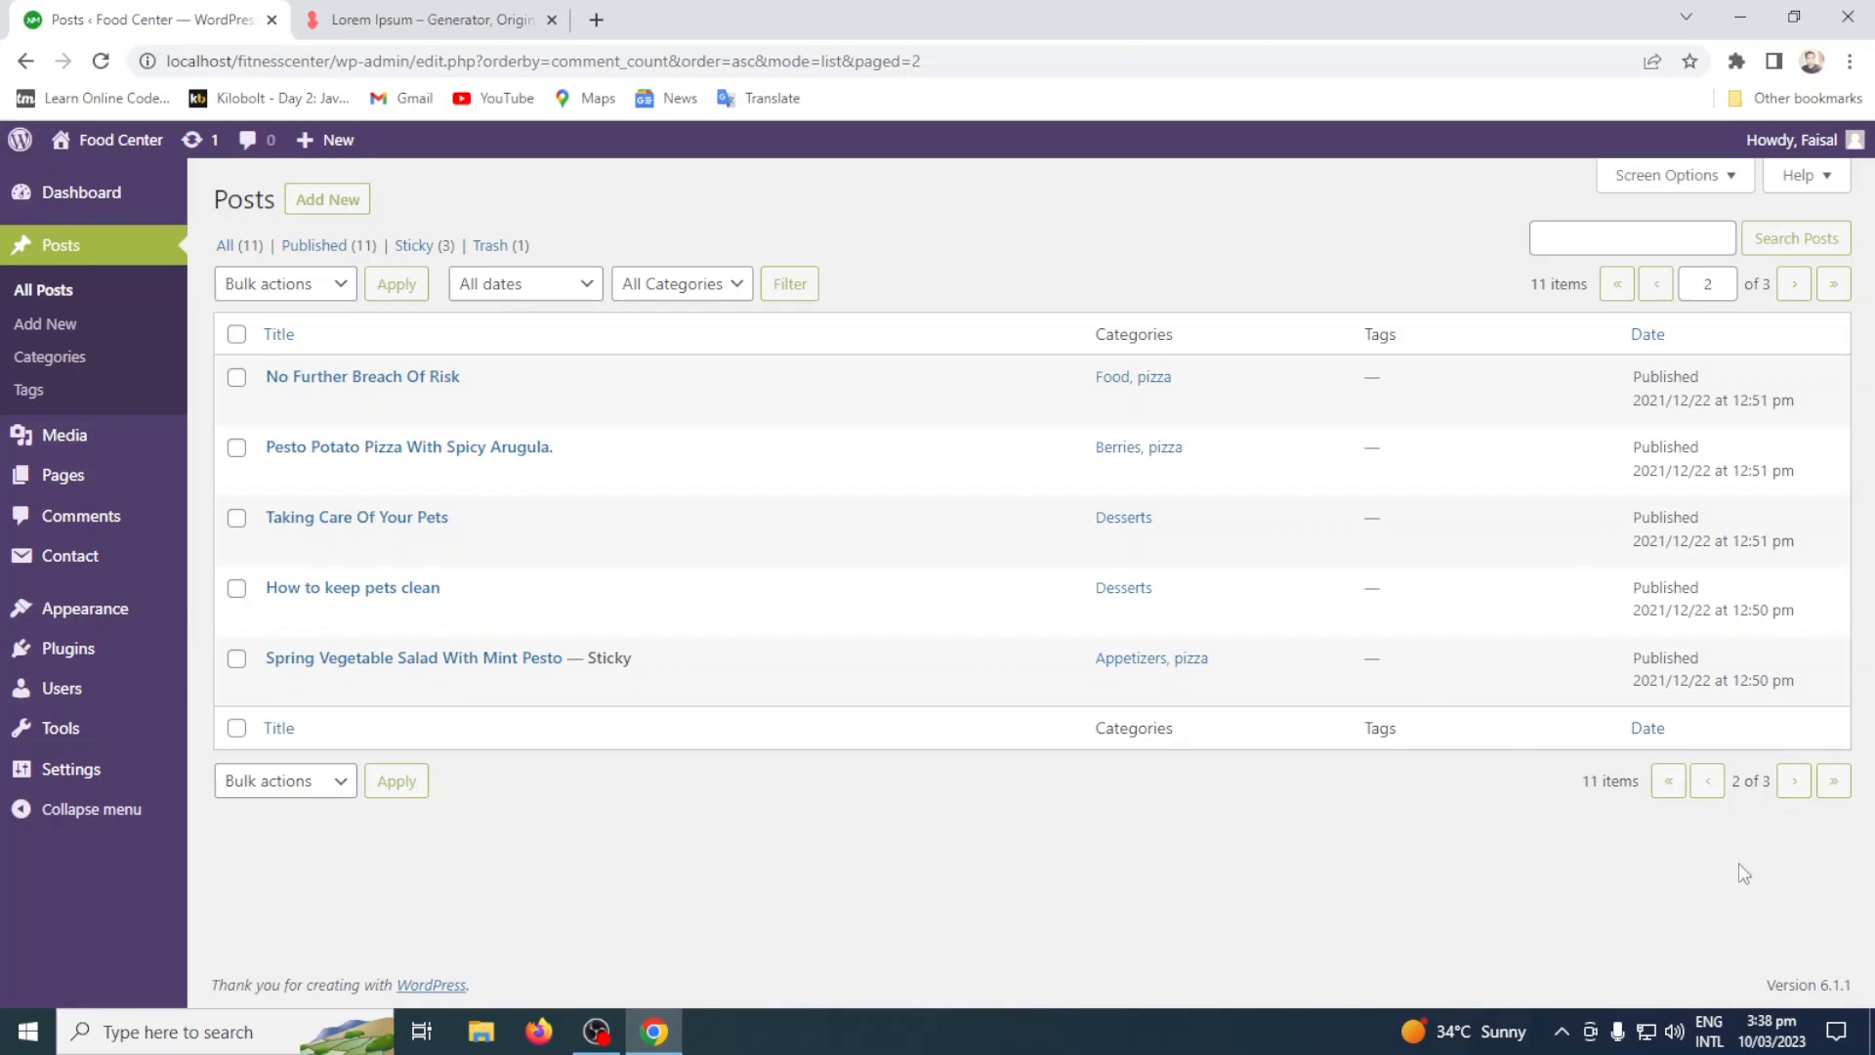
click(1795, 780)
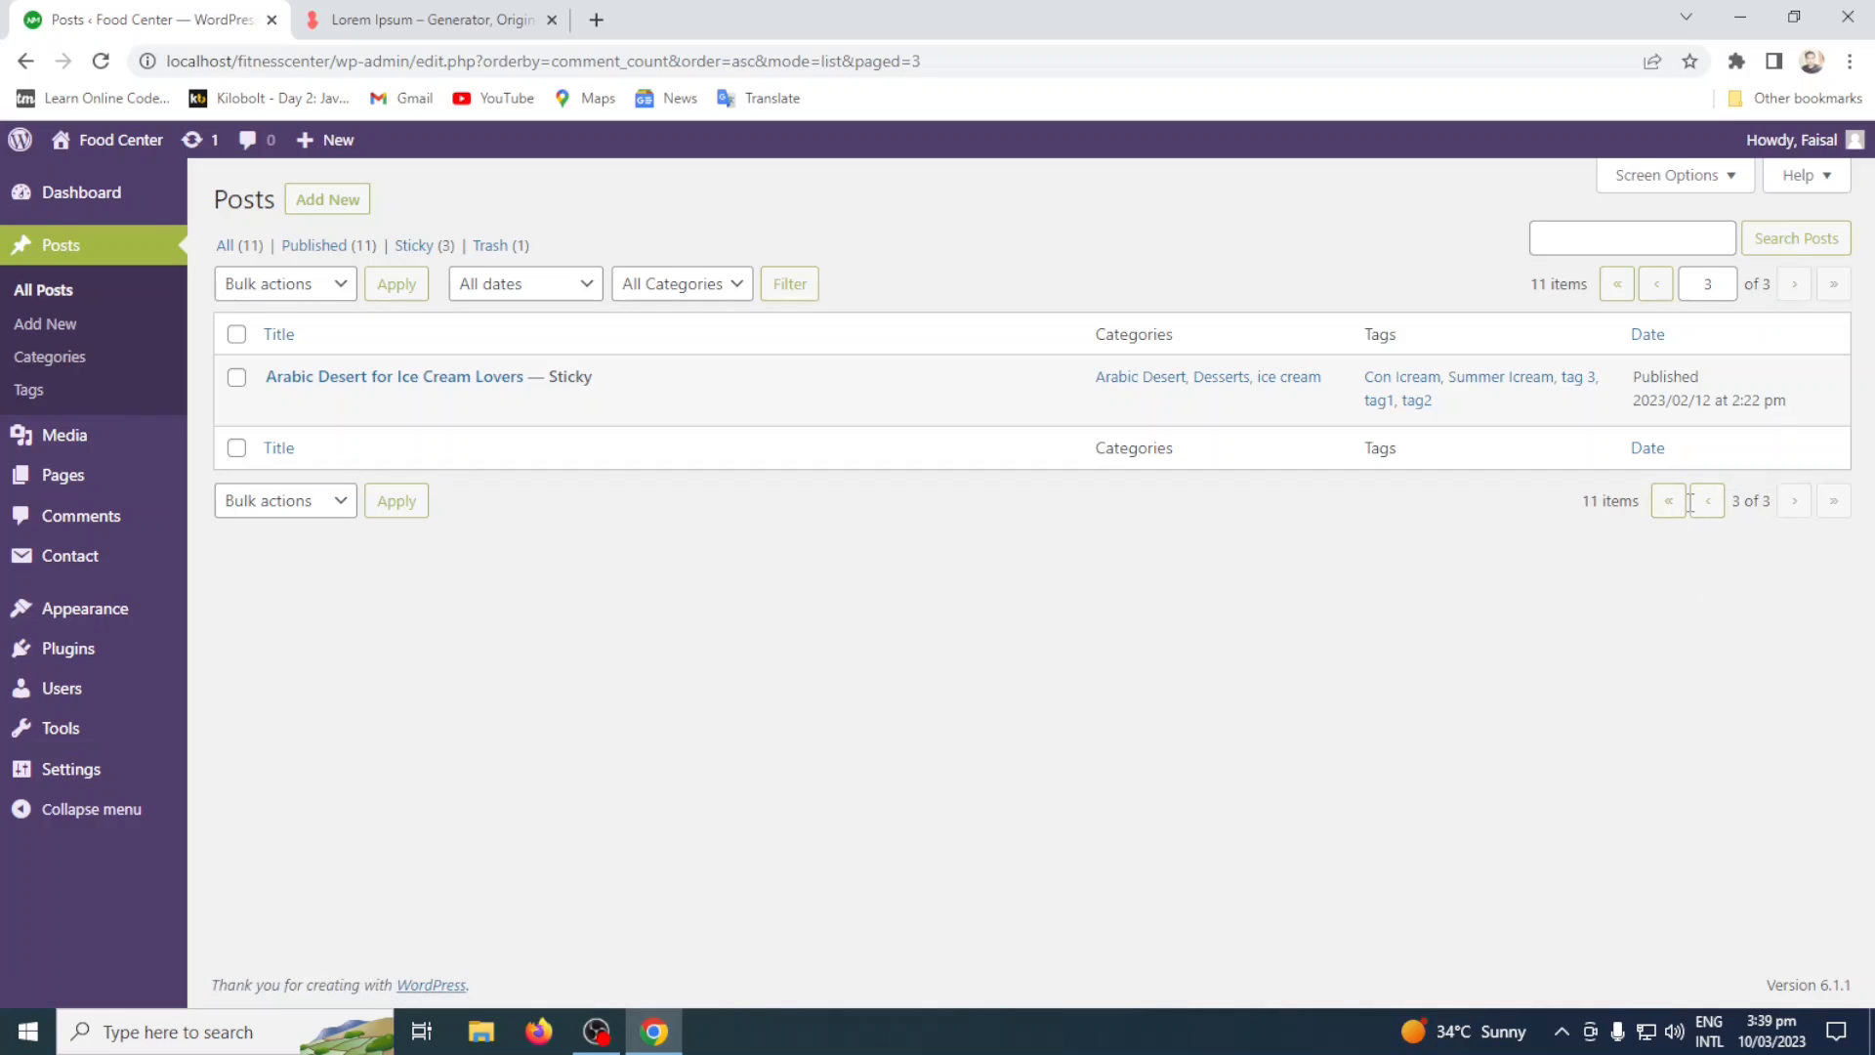
click(1690, 175)
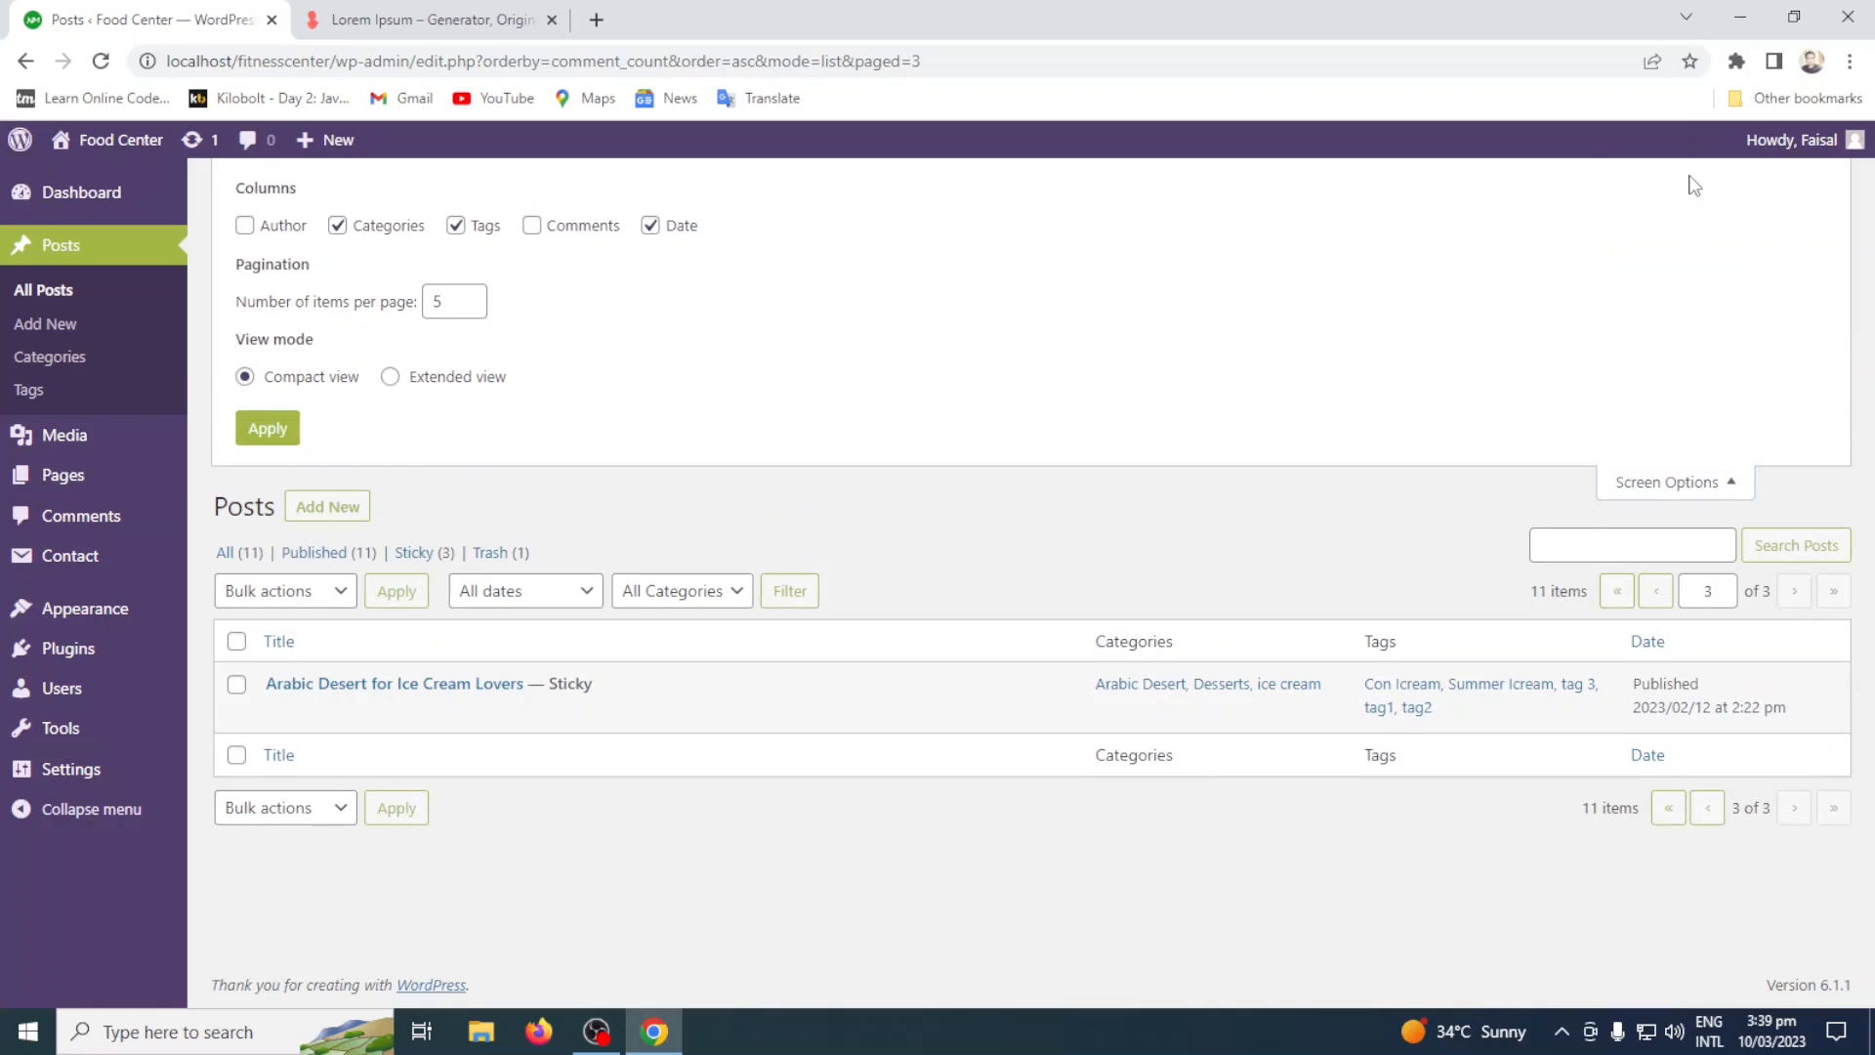
click(1697, 480)
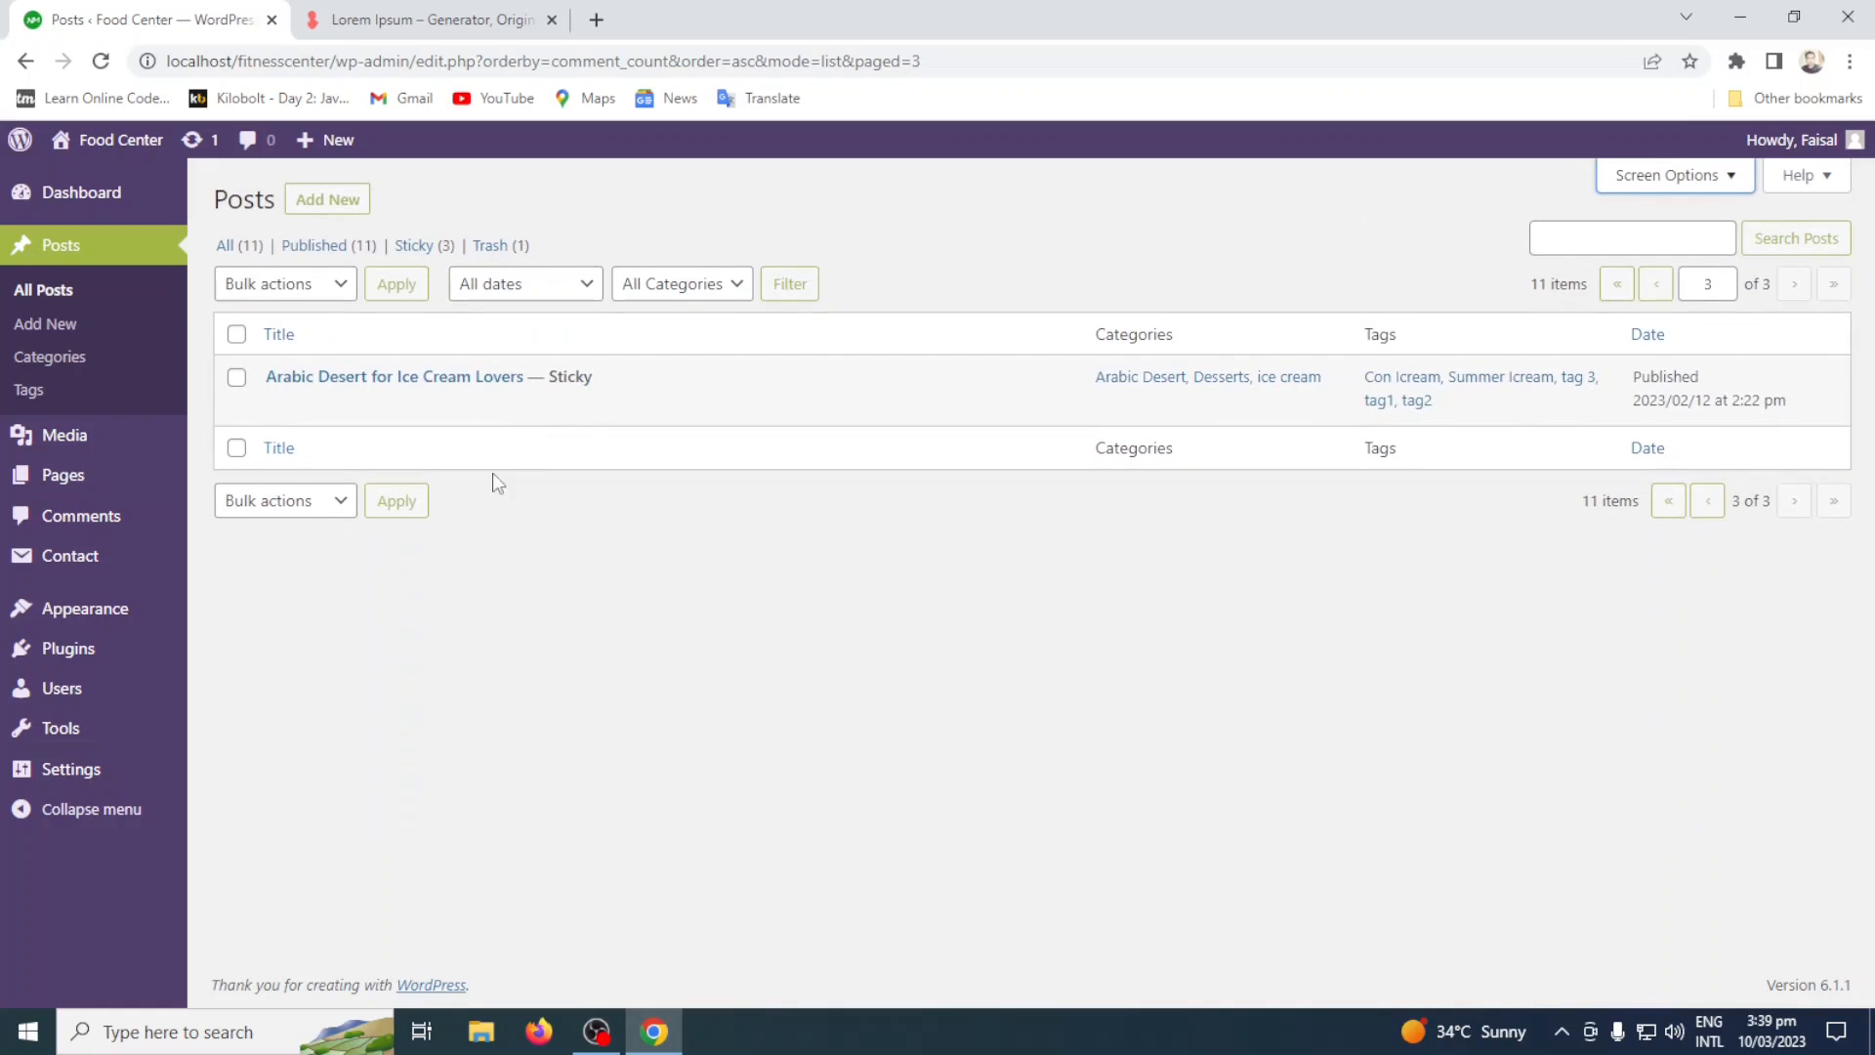
click(235, 247)
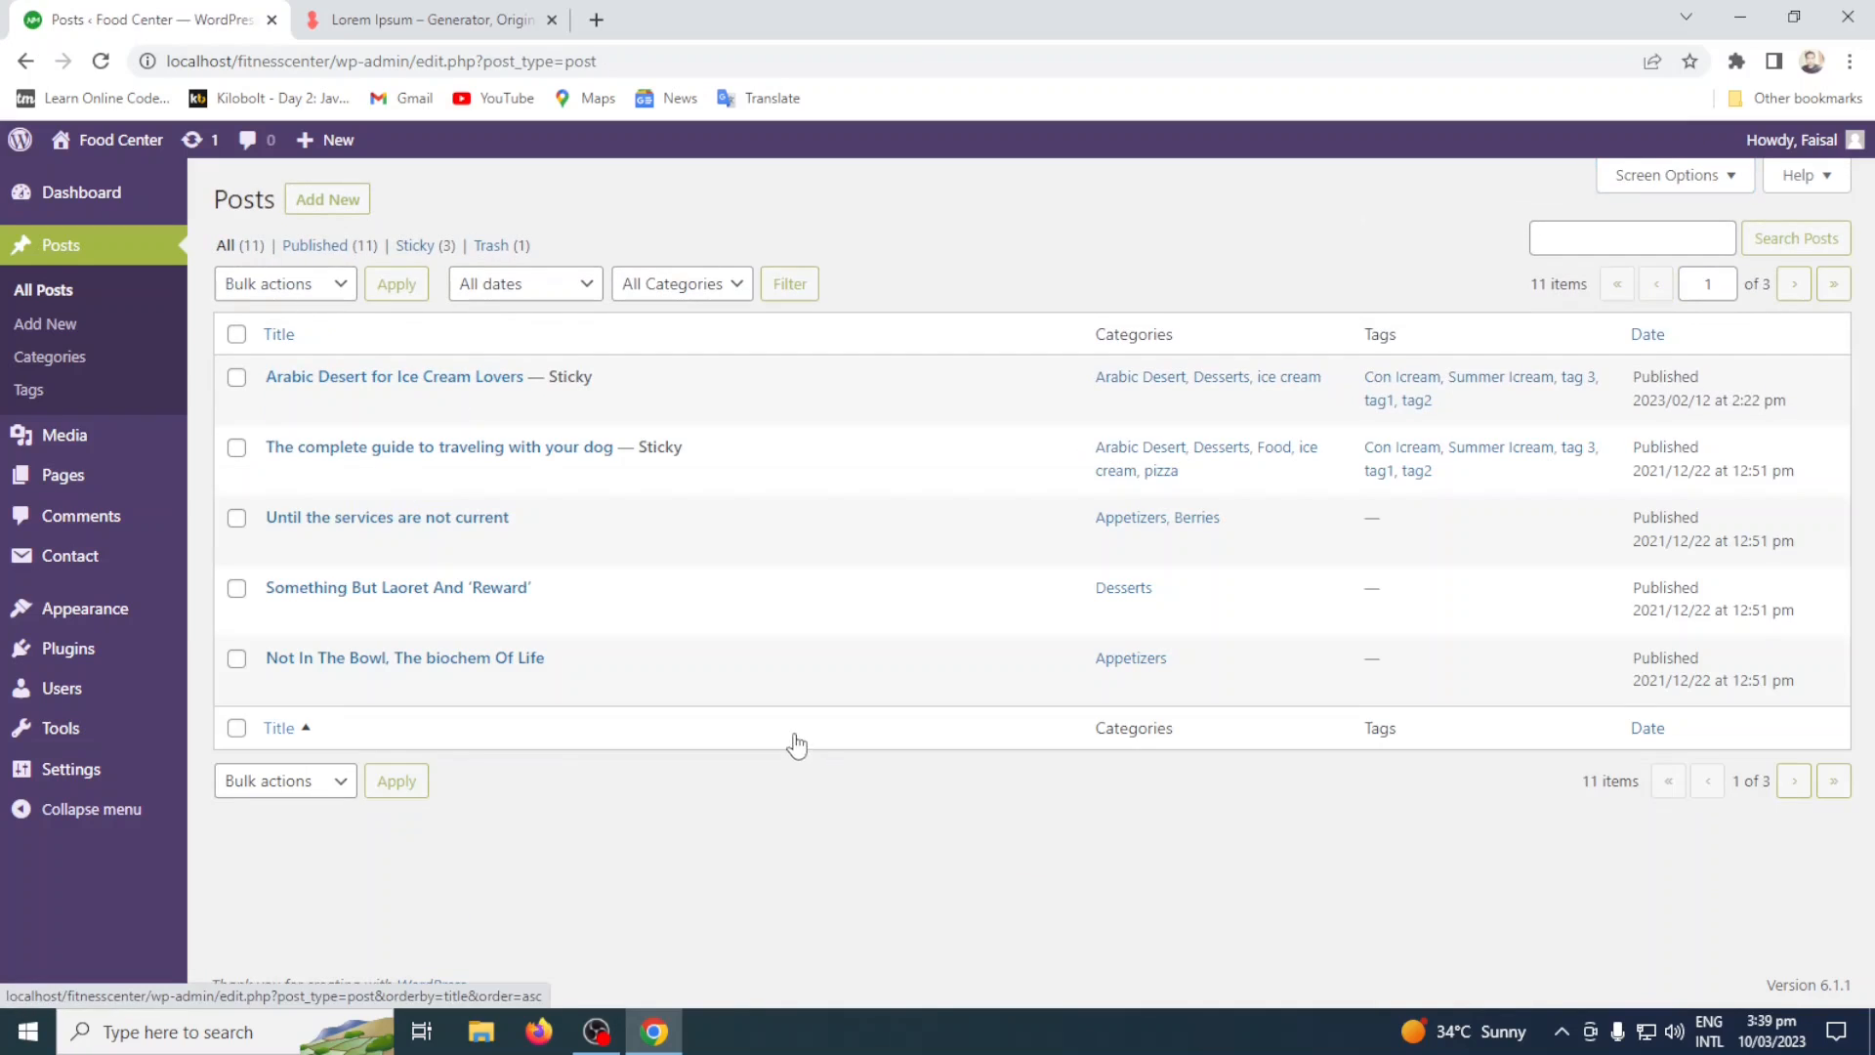
Apply the screen options to the posts list with Compact view as the view mode.
click(1698, 176)
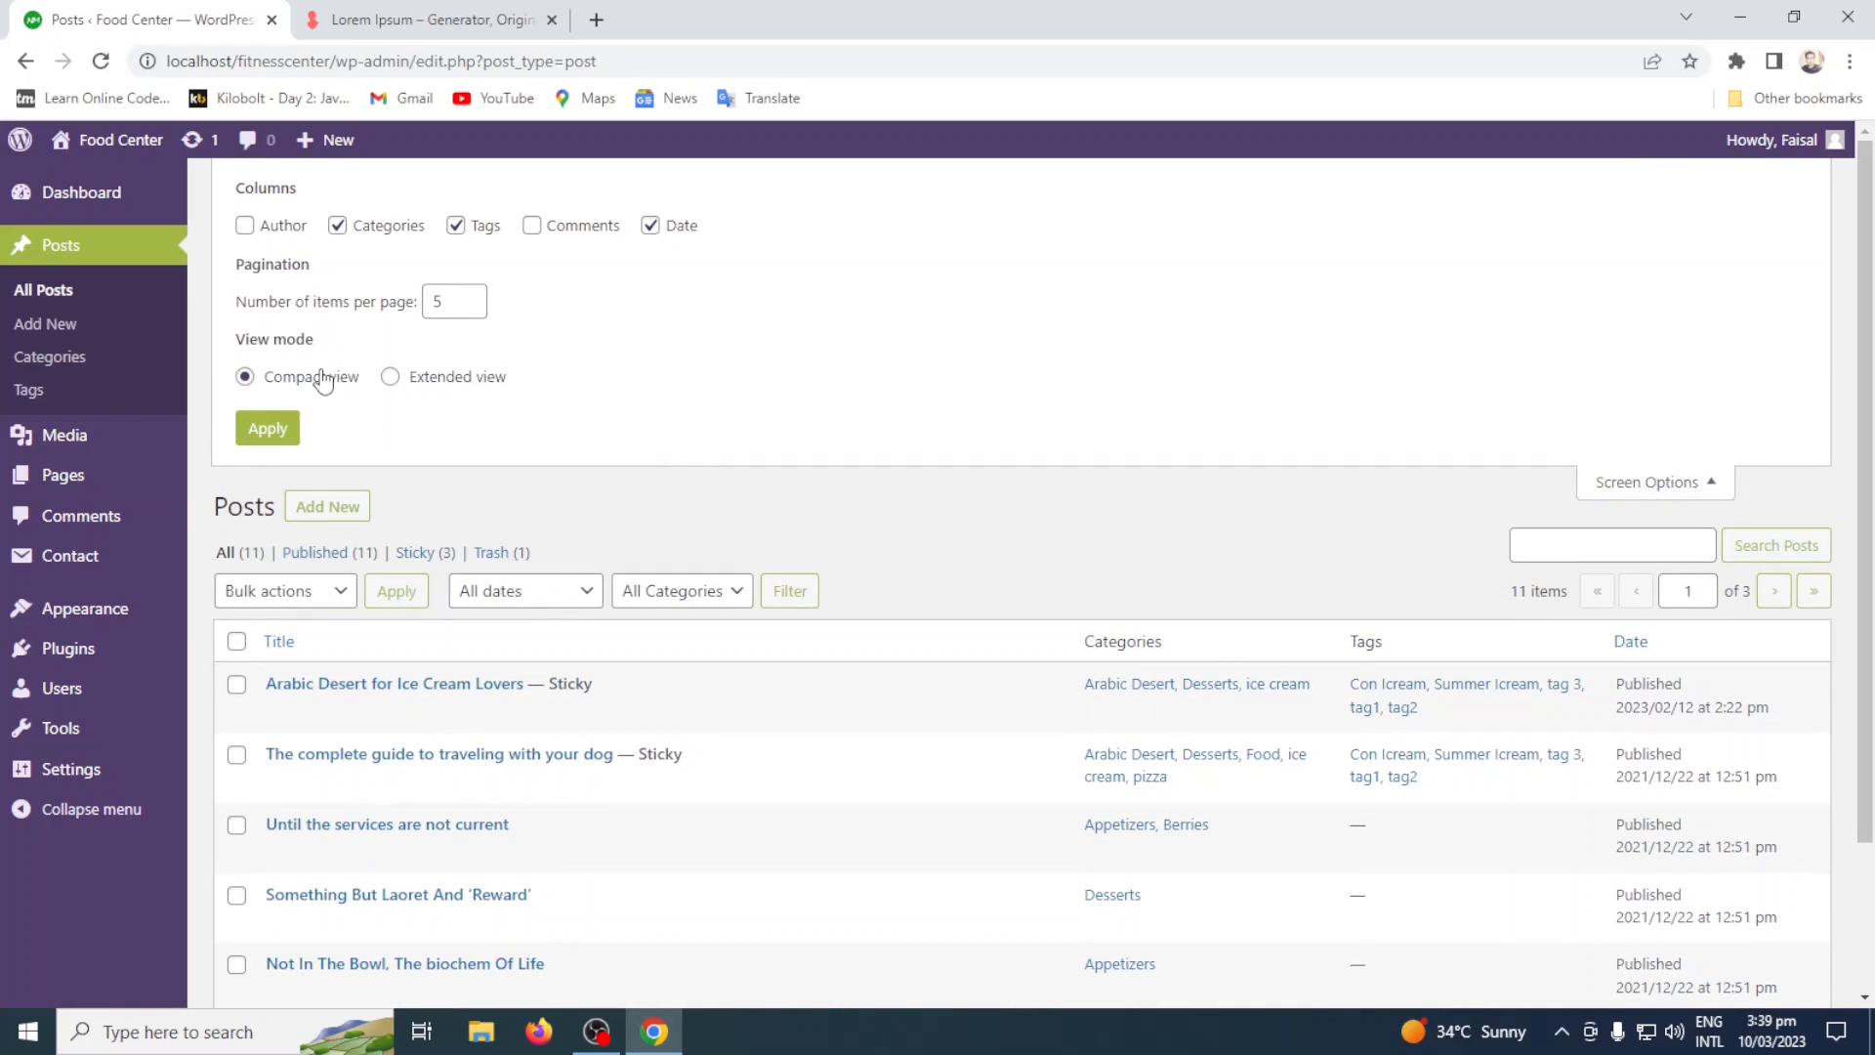
click(268, 431)
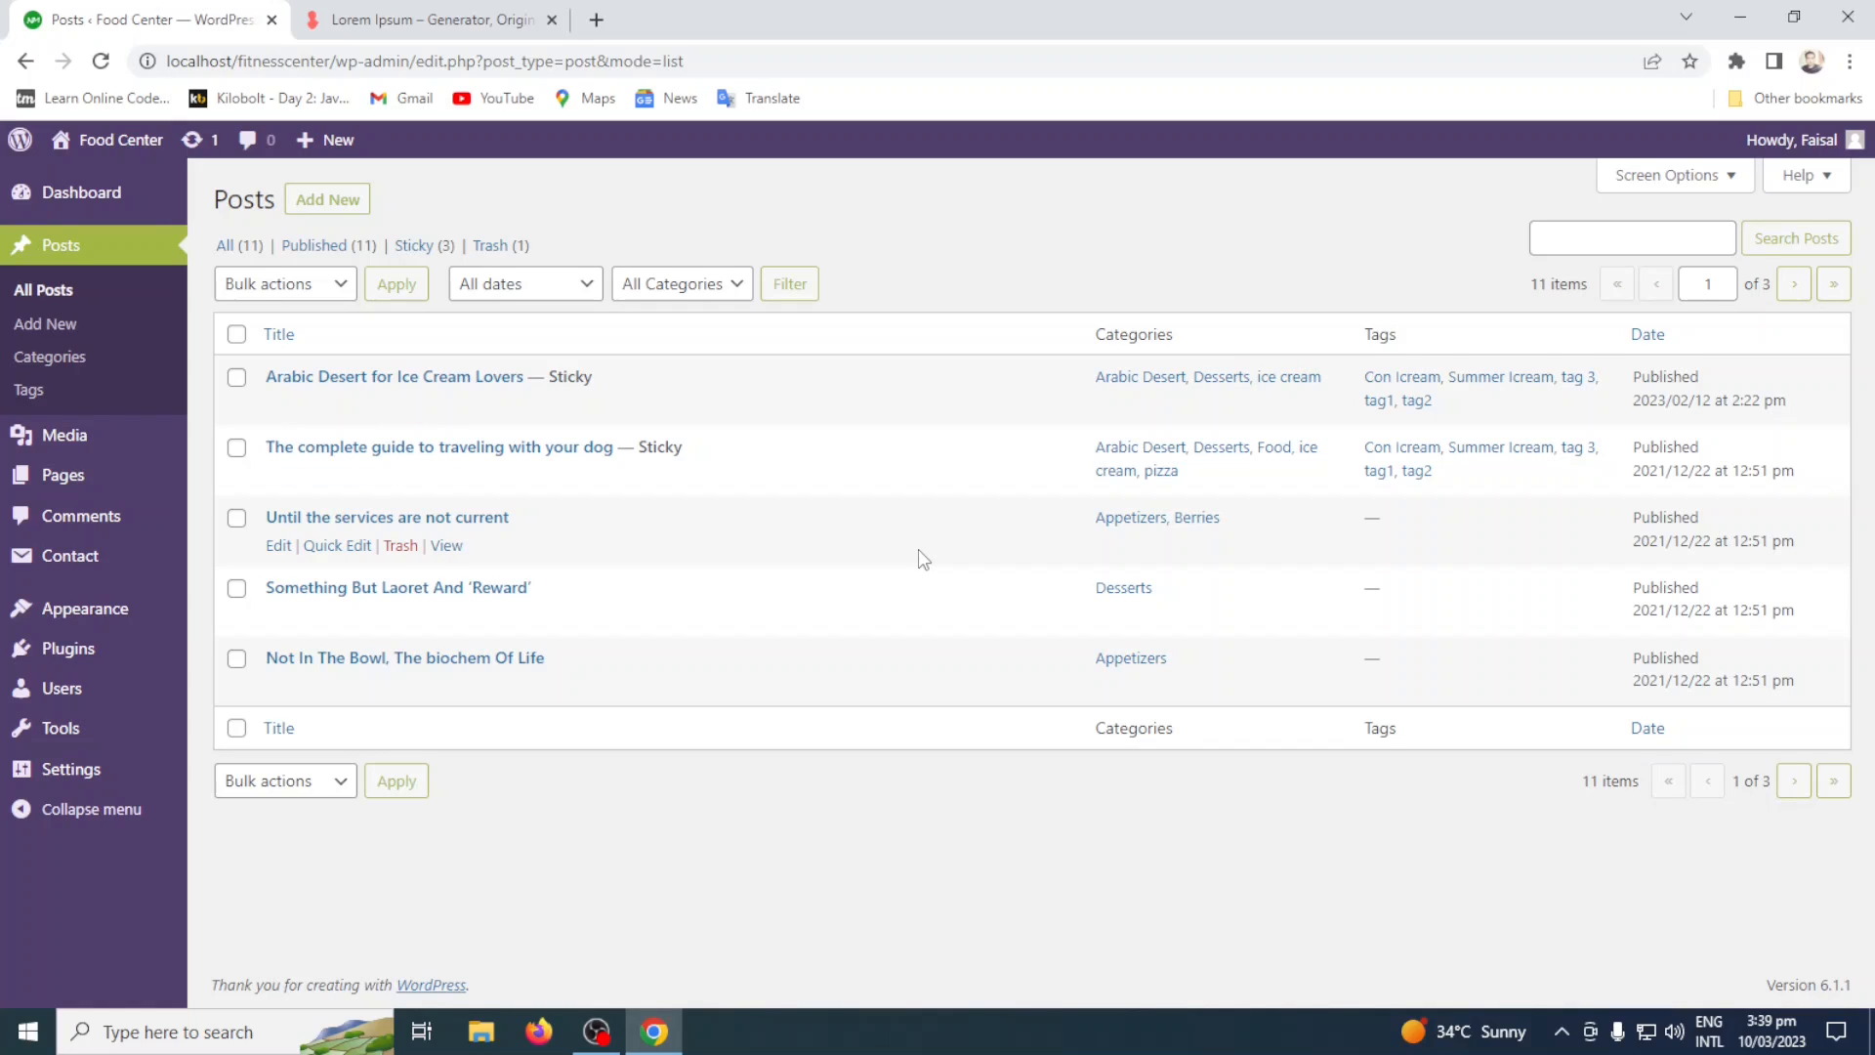
Apply Extended view to the posts list and switch it back to Compact view.
click(1672, 176)
click(391, 379)
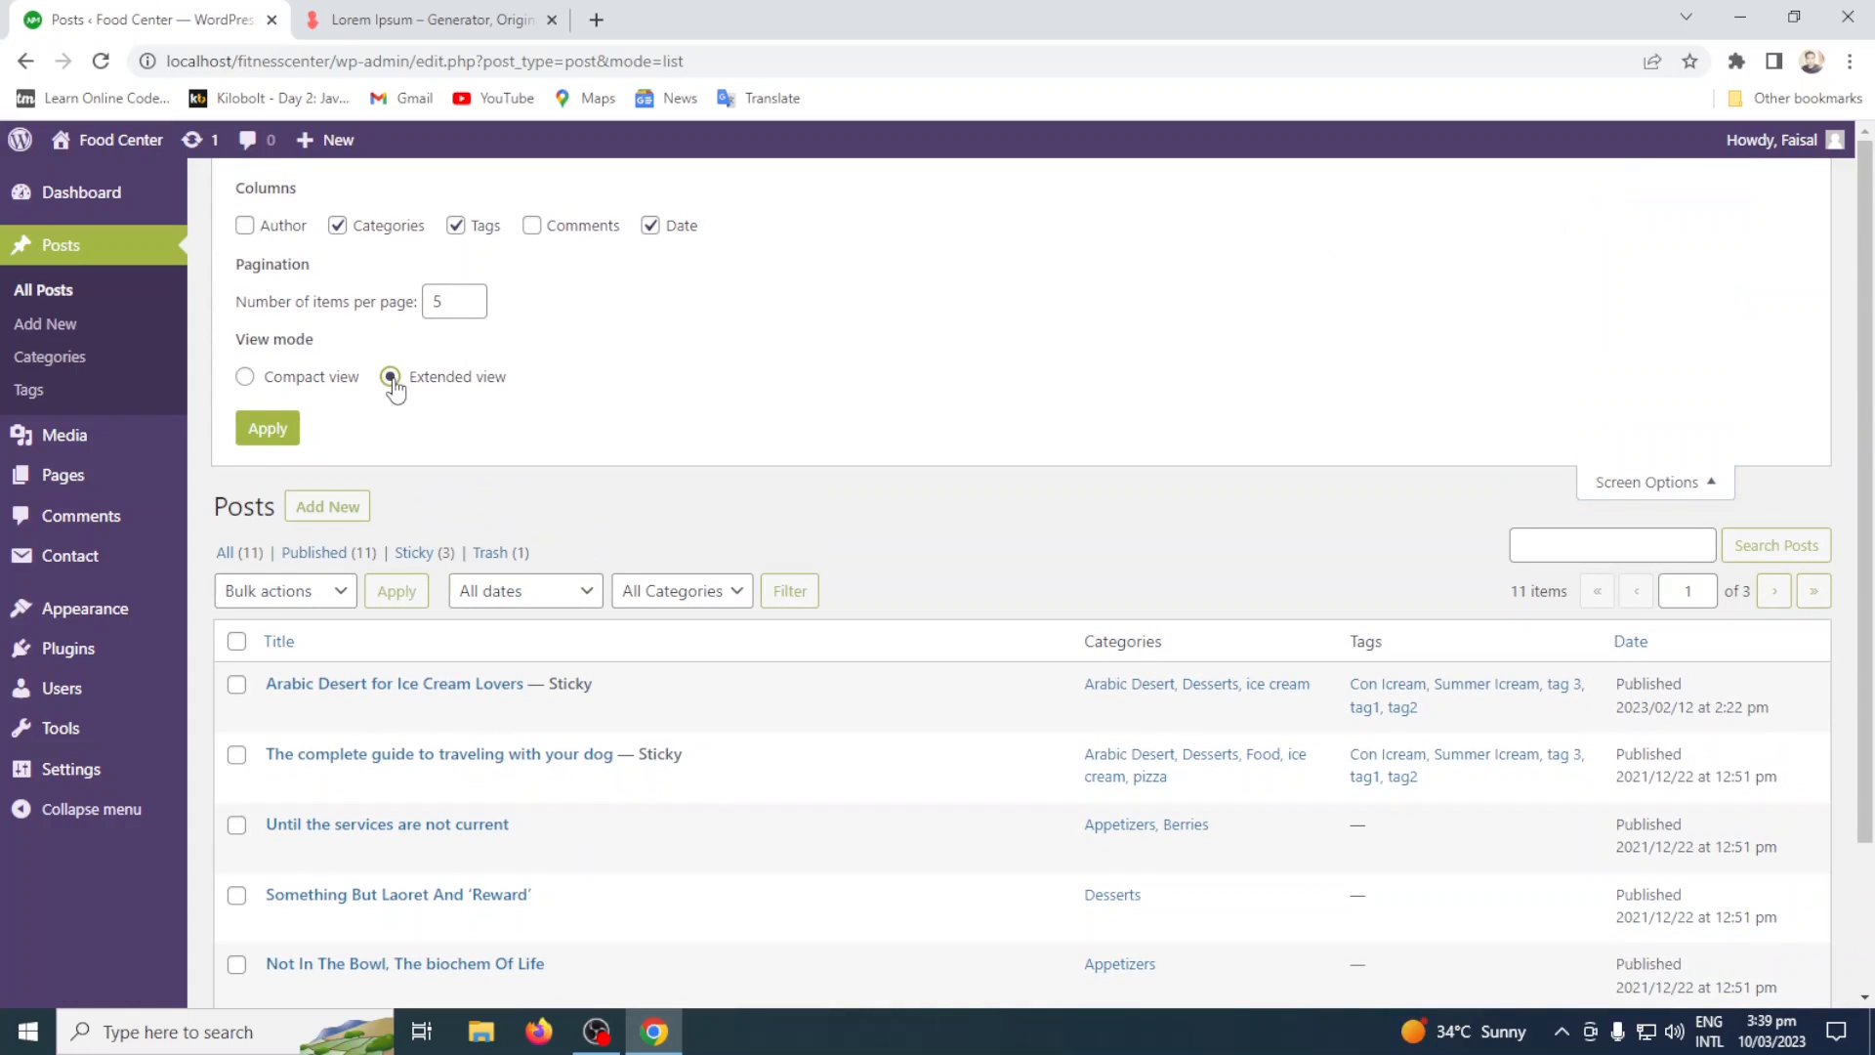
click(265, 433)
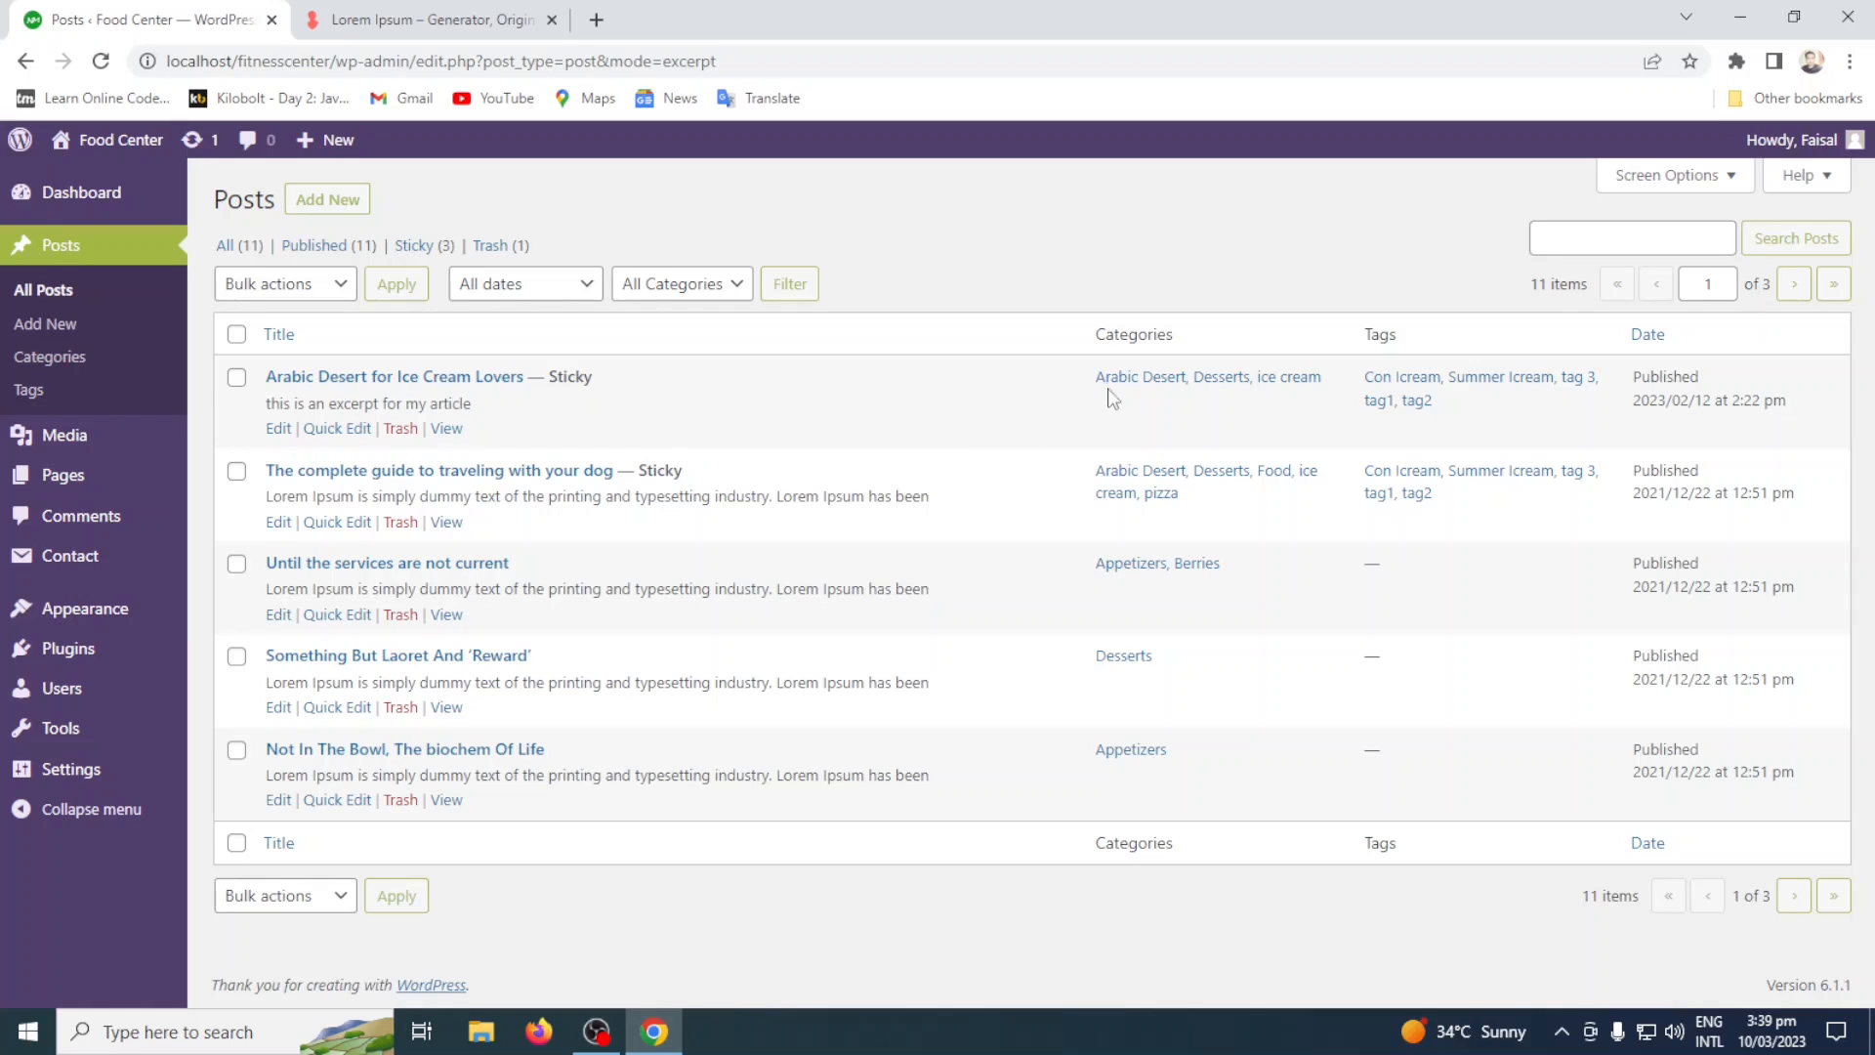
click(1744, 180)
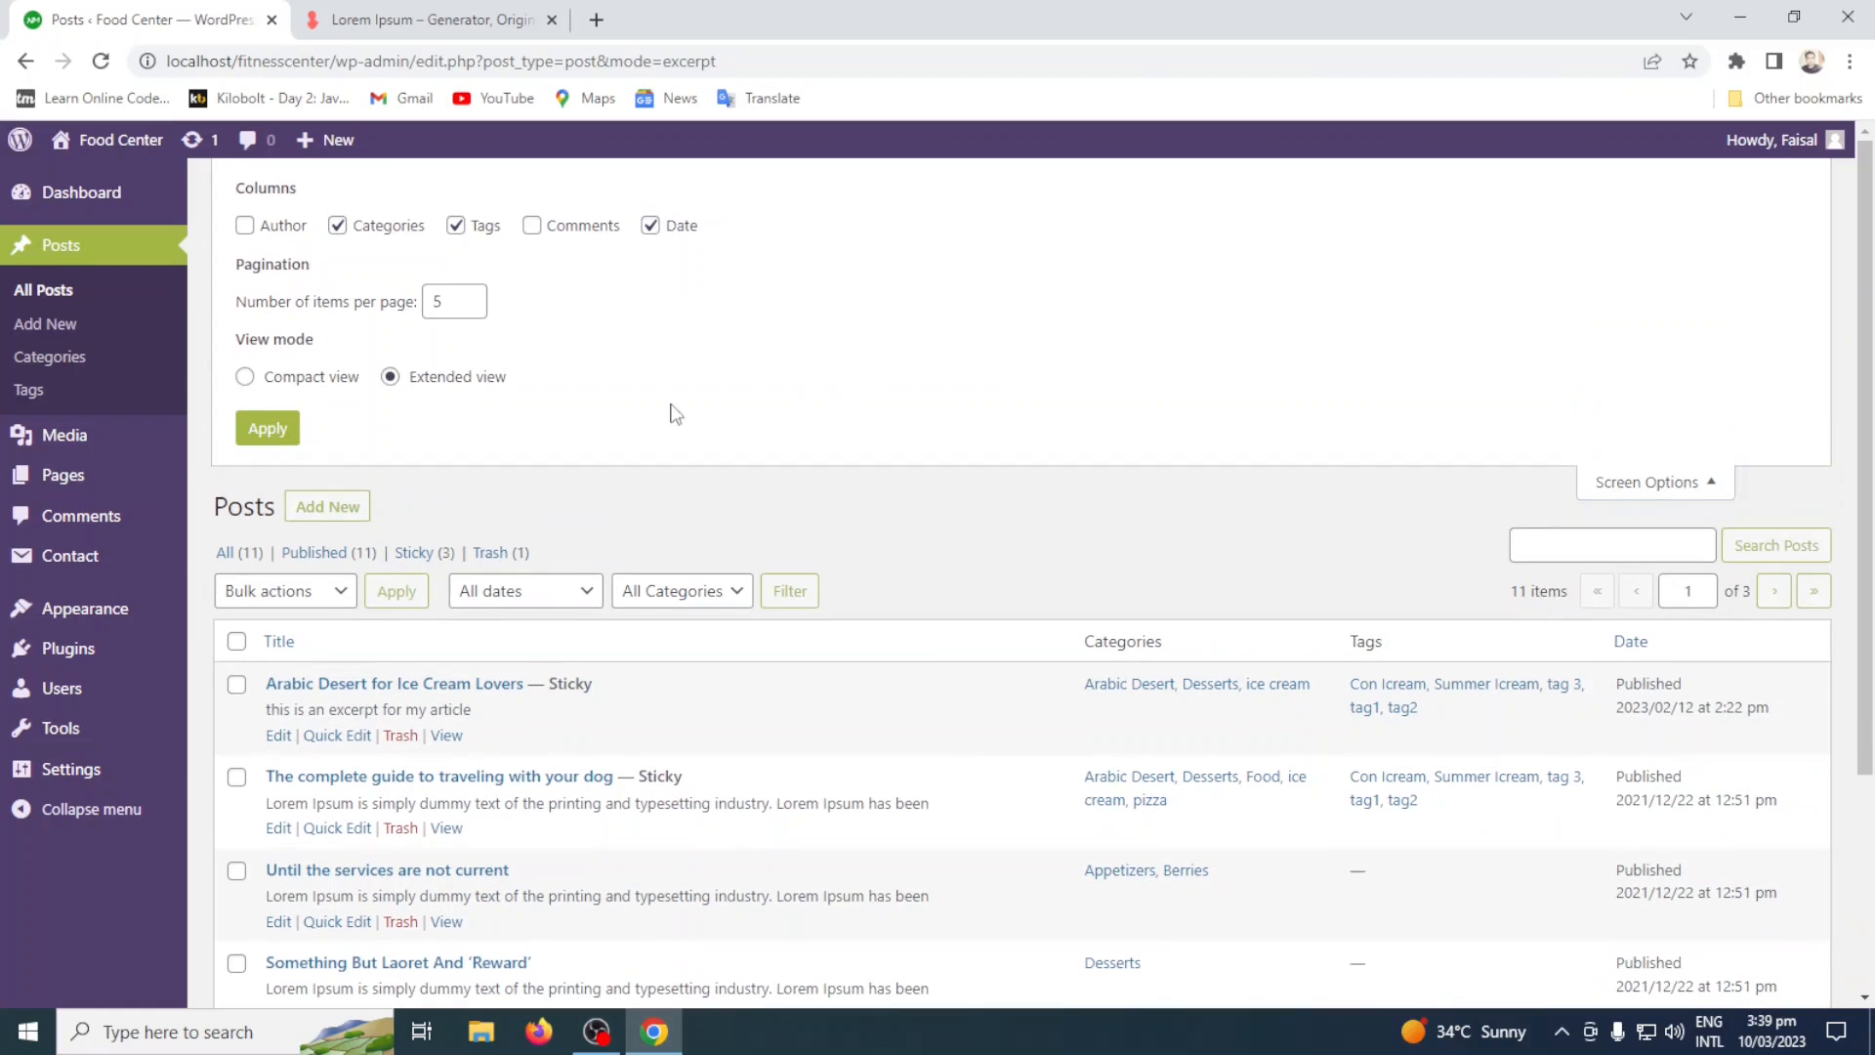
click(282, 376)
click(269, 429)
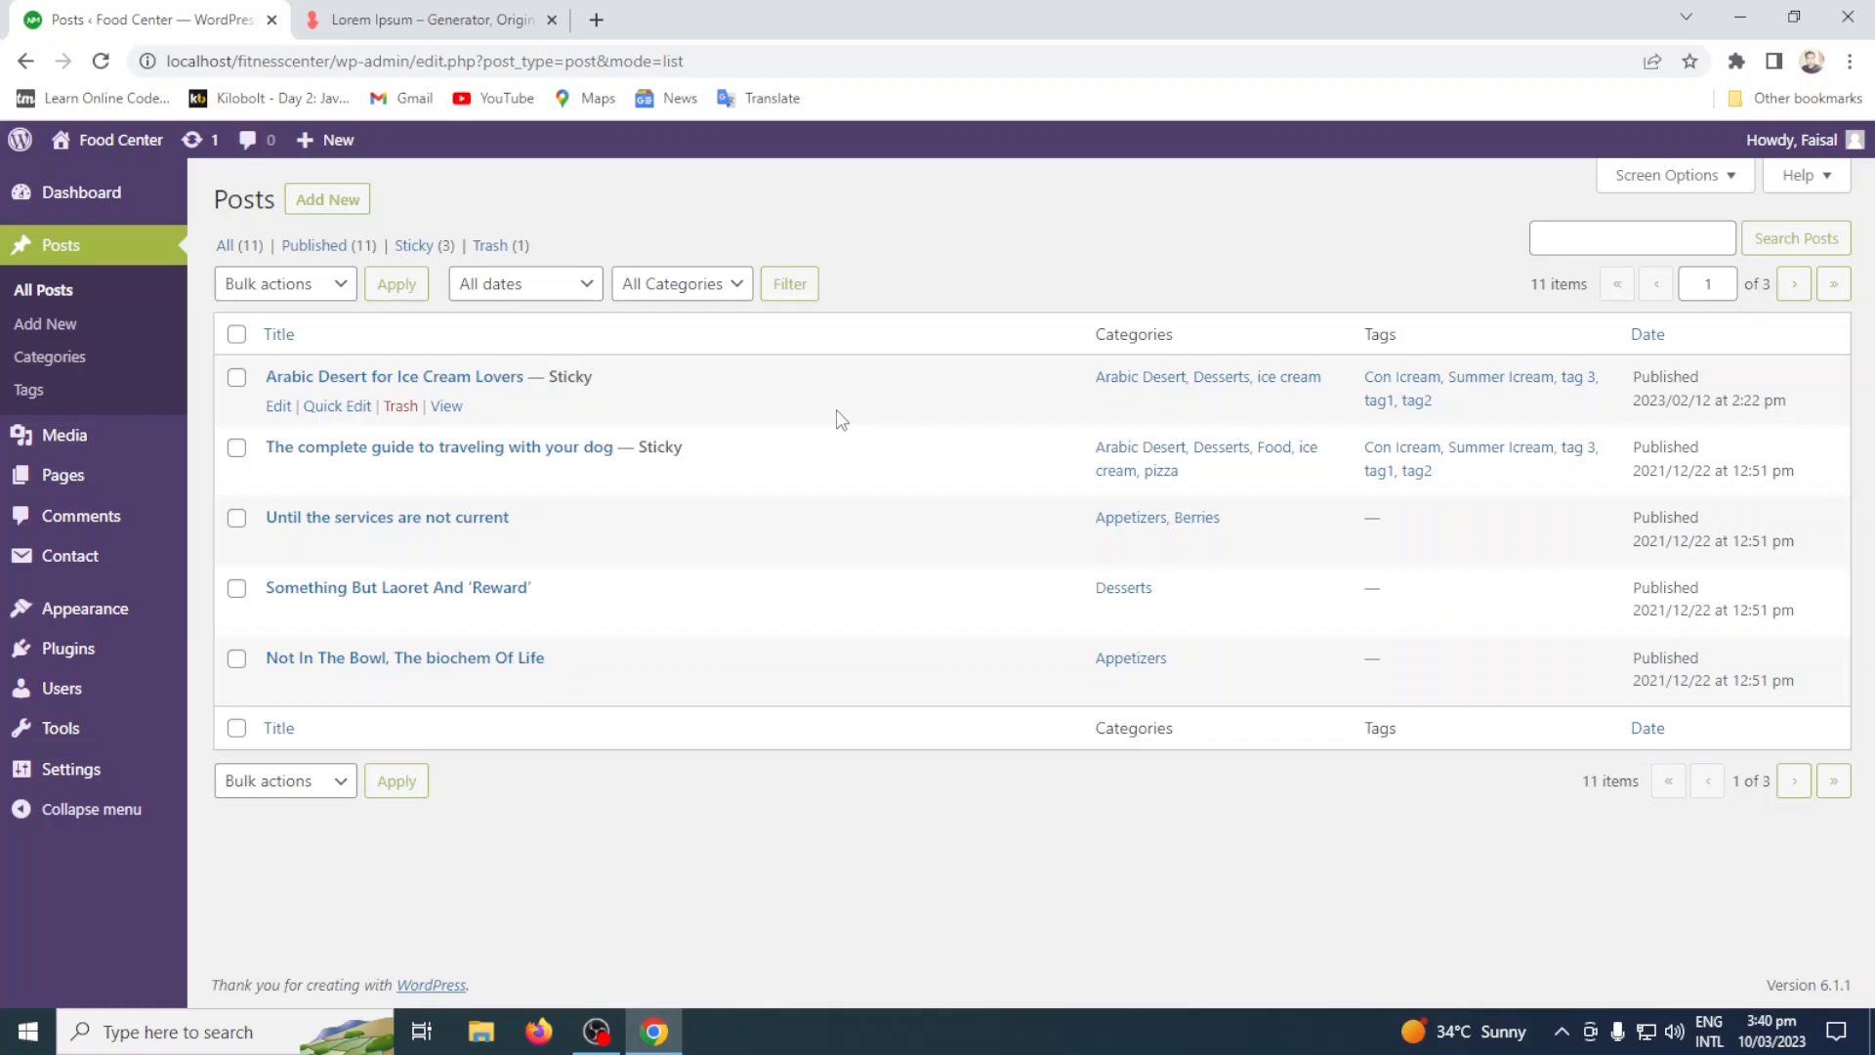
Set the view mode of the posts list to Extended view and apply it.
click(1669, 184)
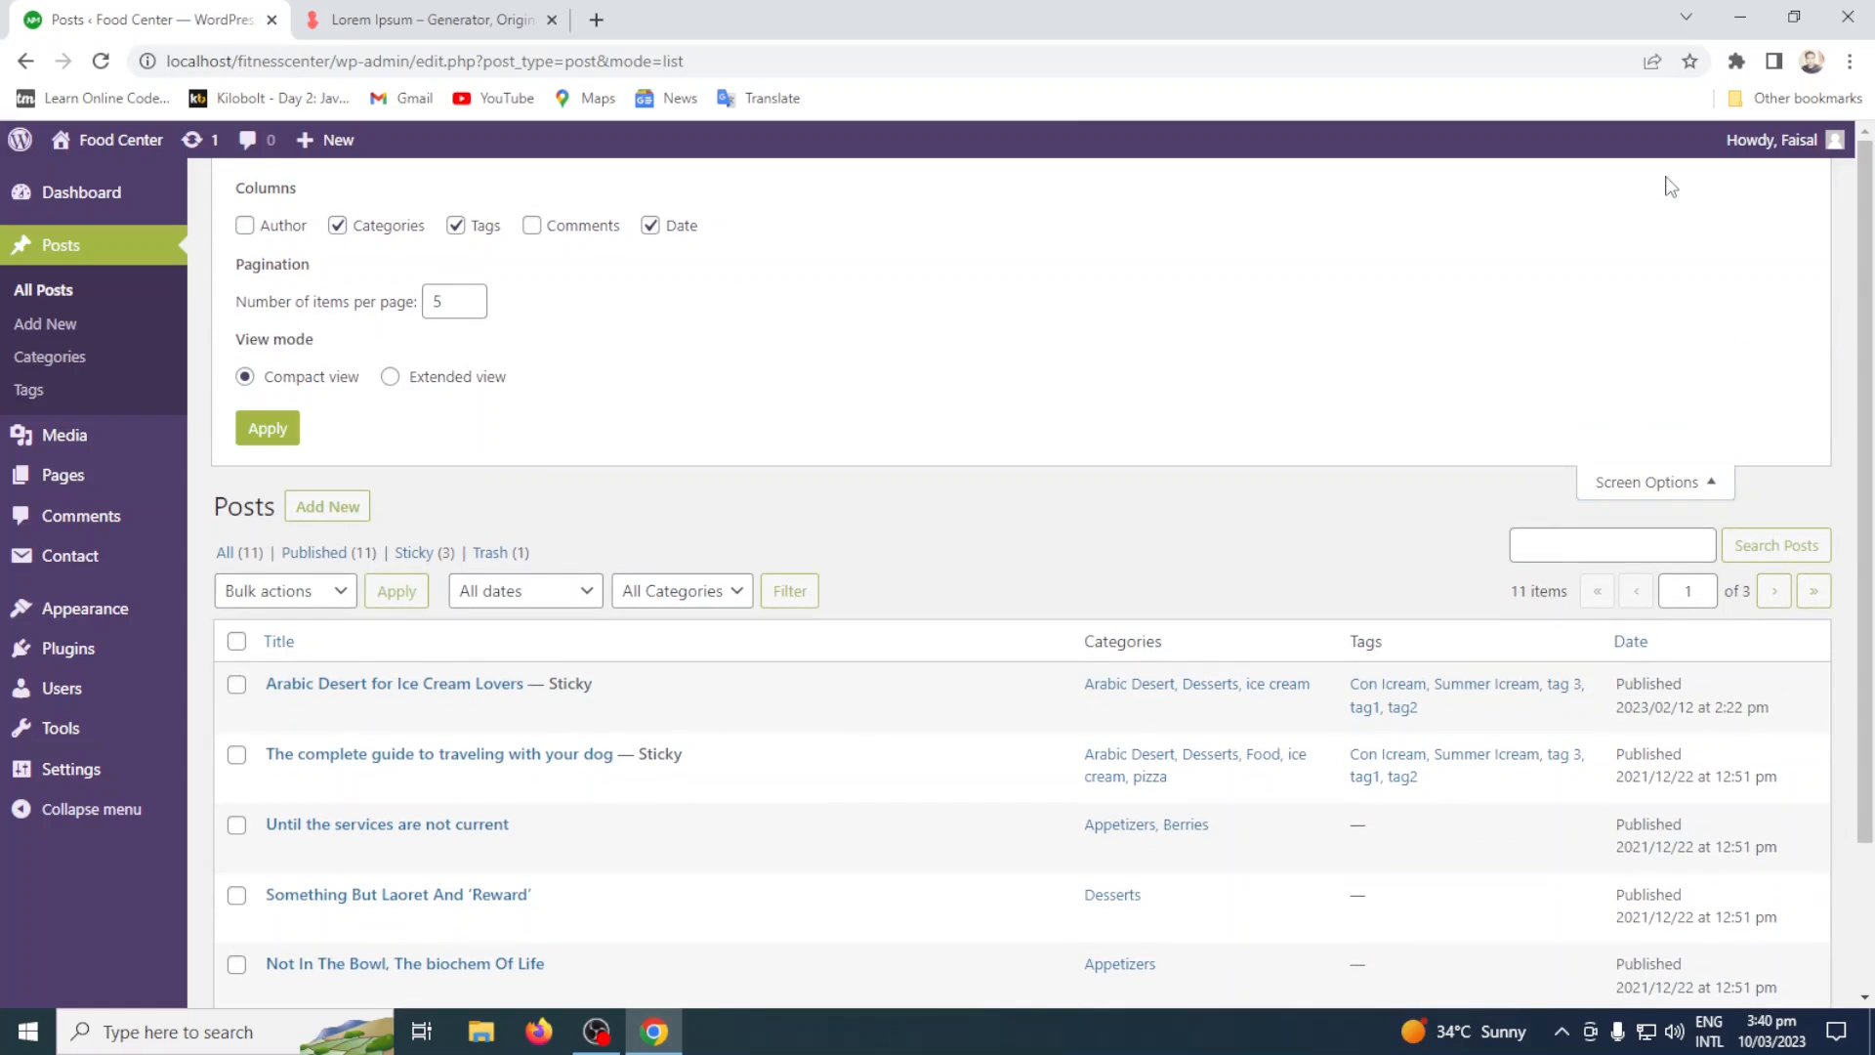
click(430, 379)
click(266, 429)
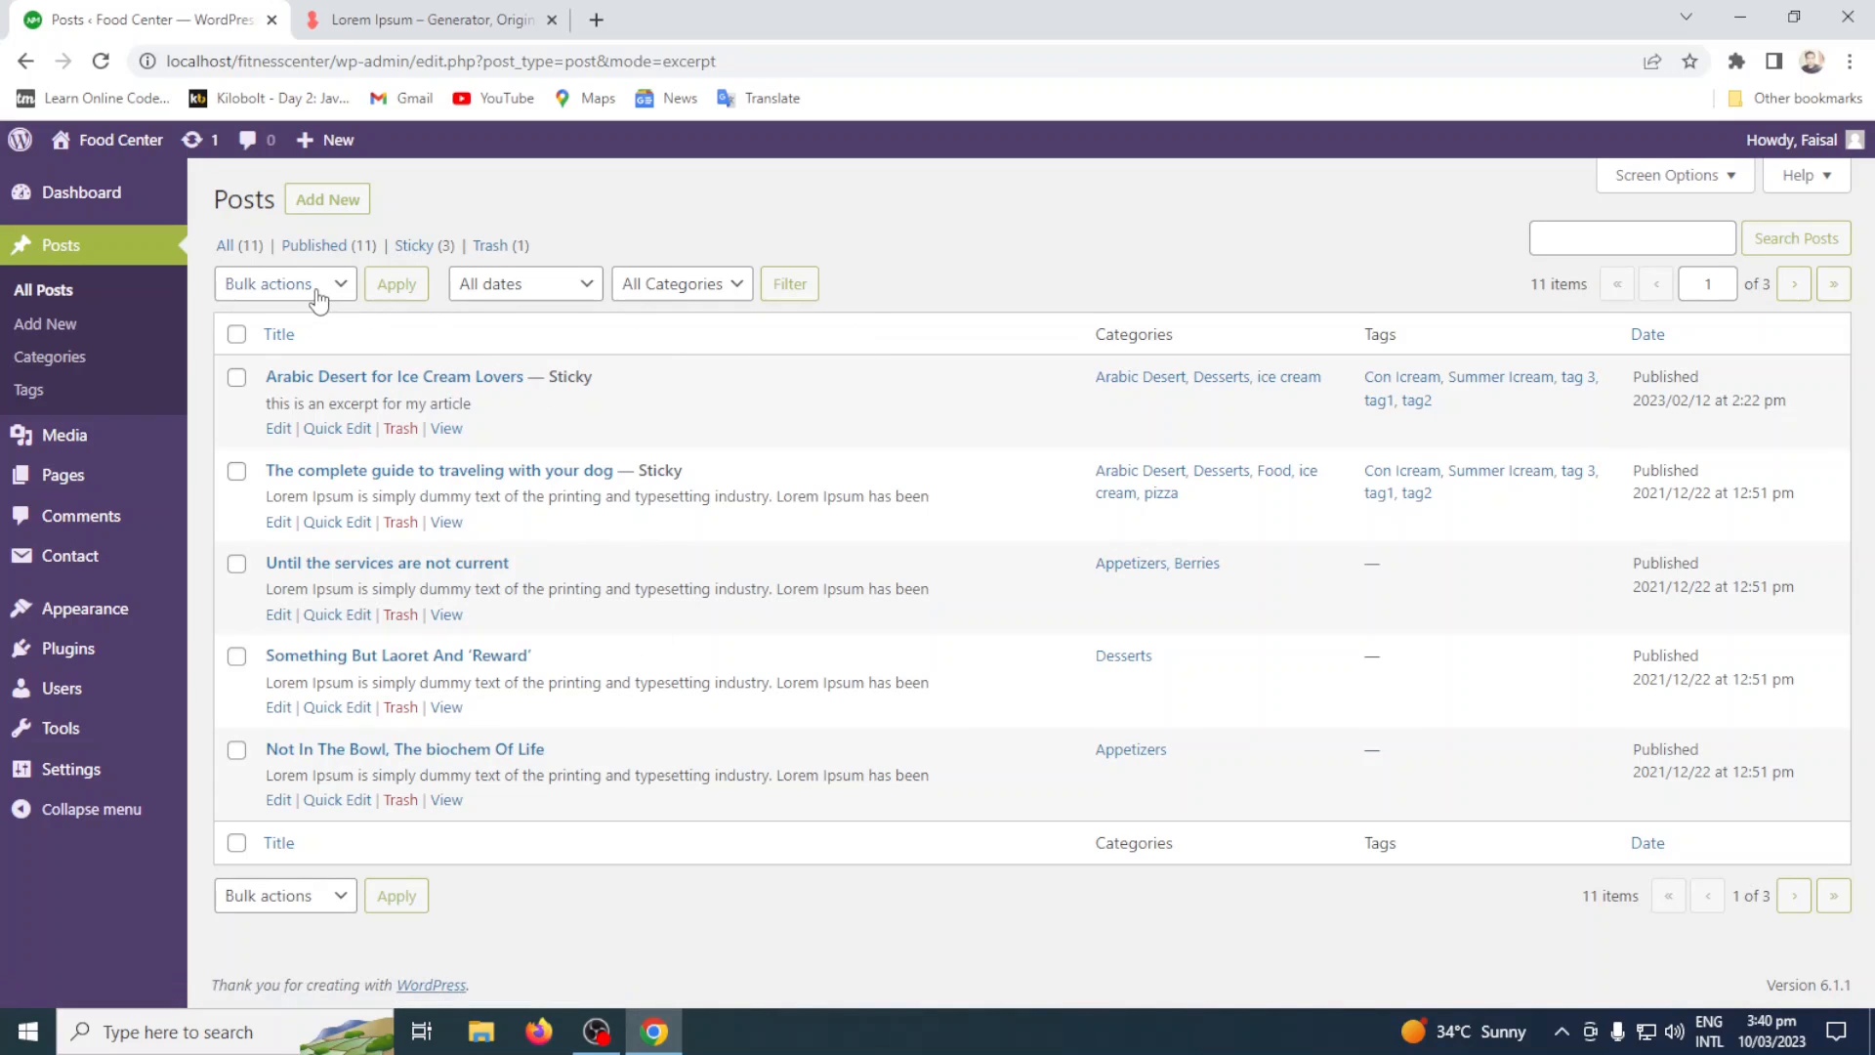
Read the posts screen's help topics from Overview through Screen Content, Available Actions and Bulk actions, and close the help.
click(1804, 176)
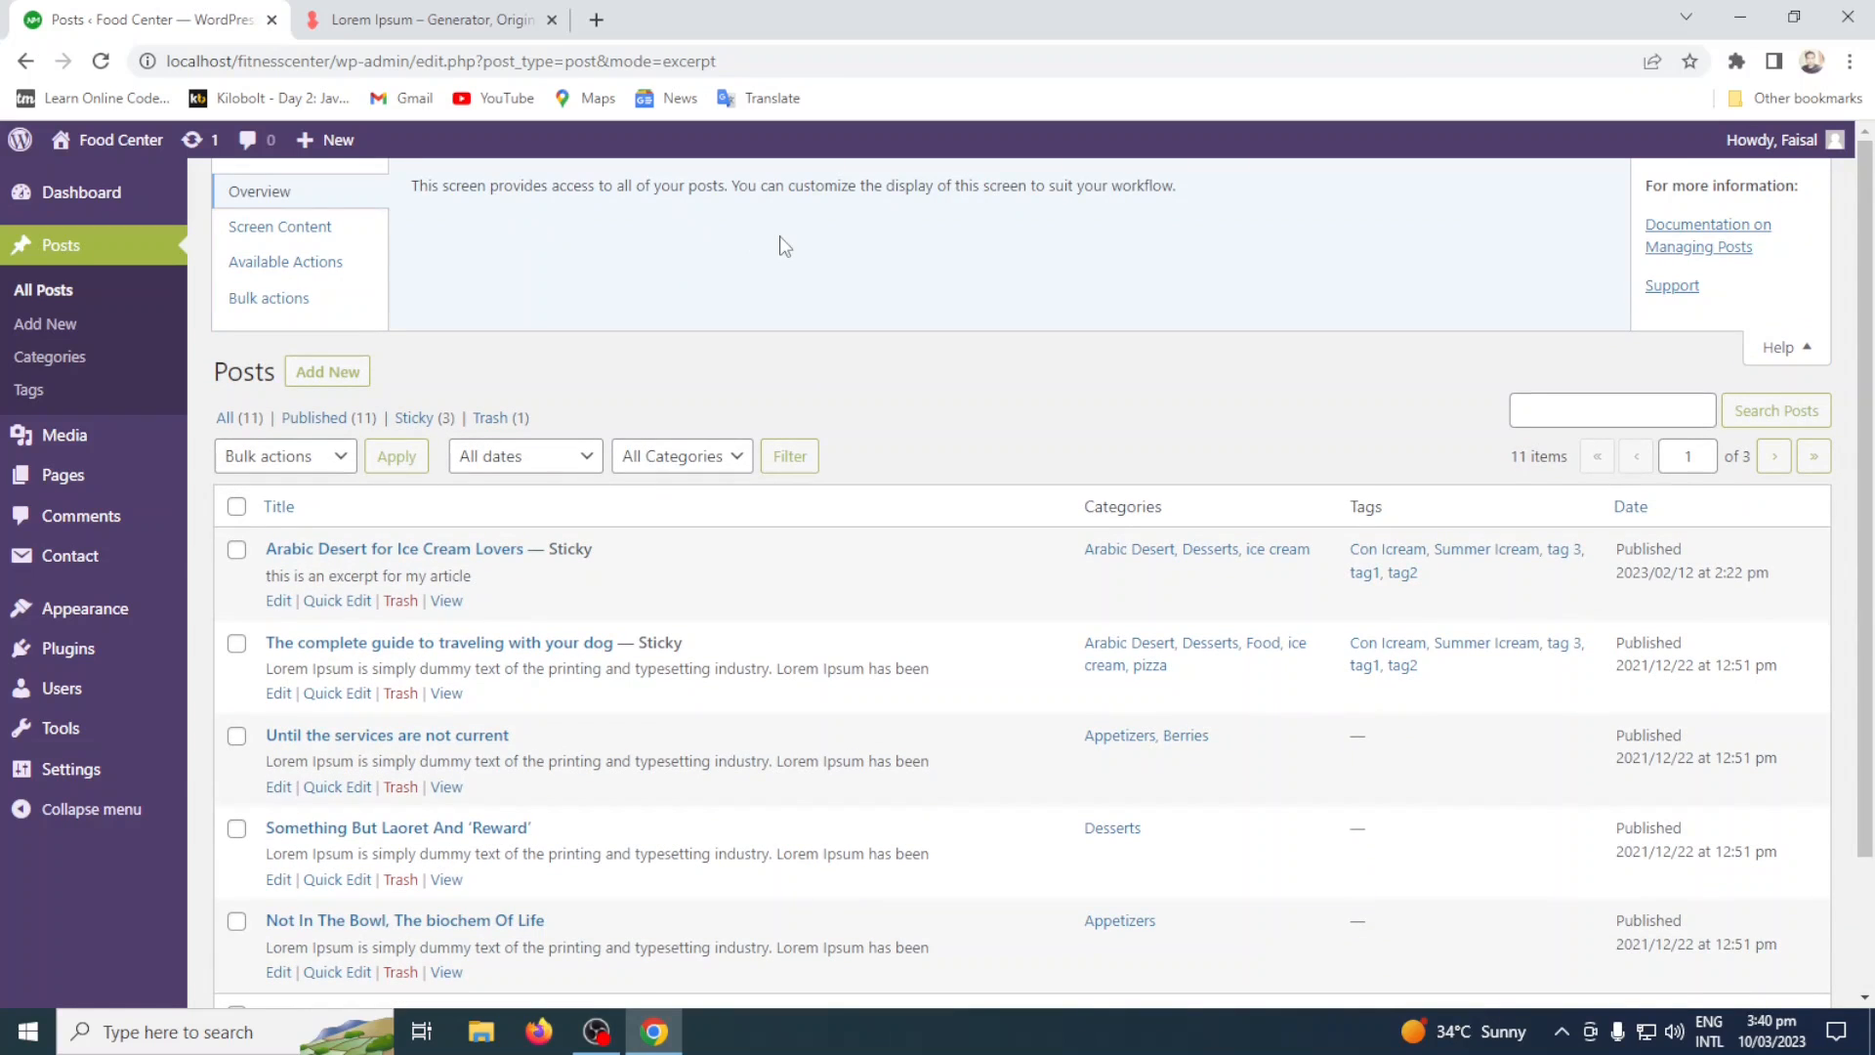
click(326, 231)
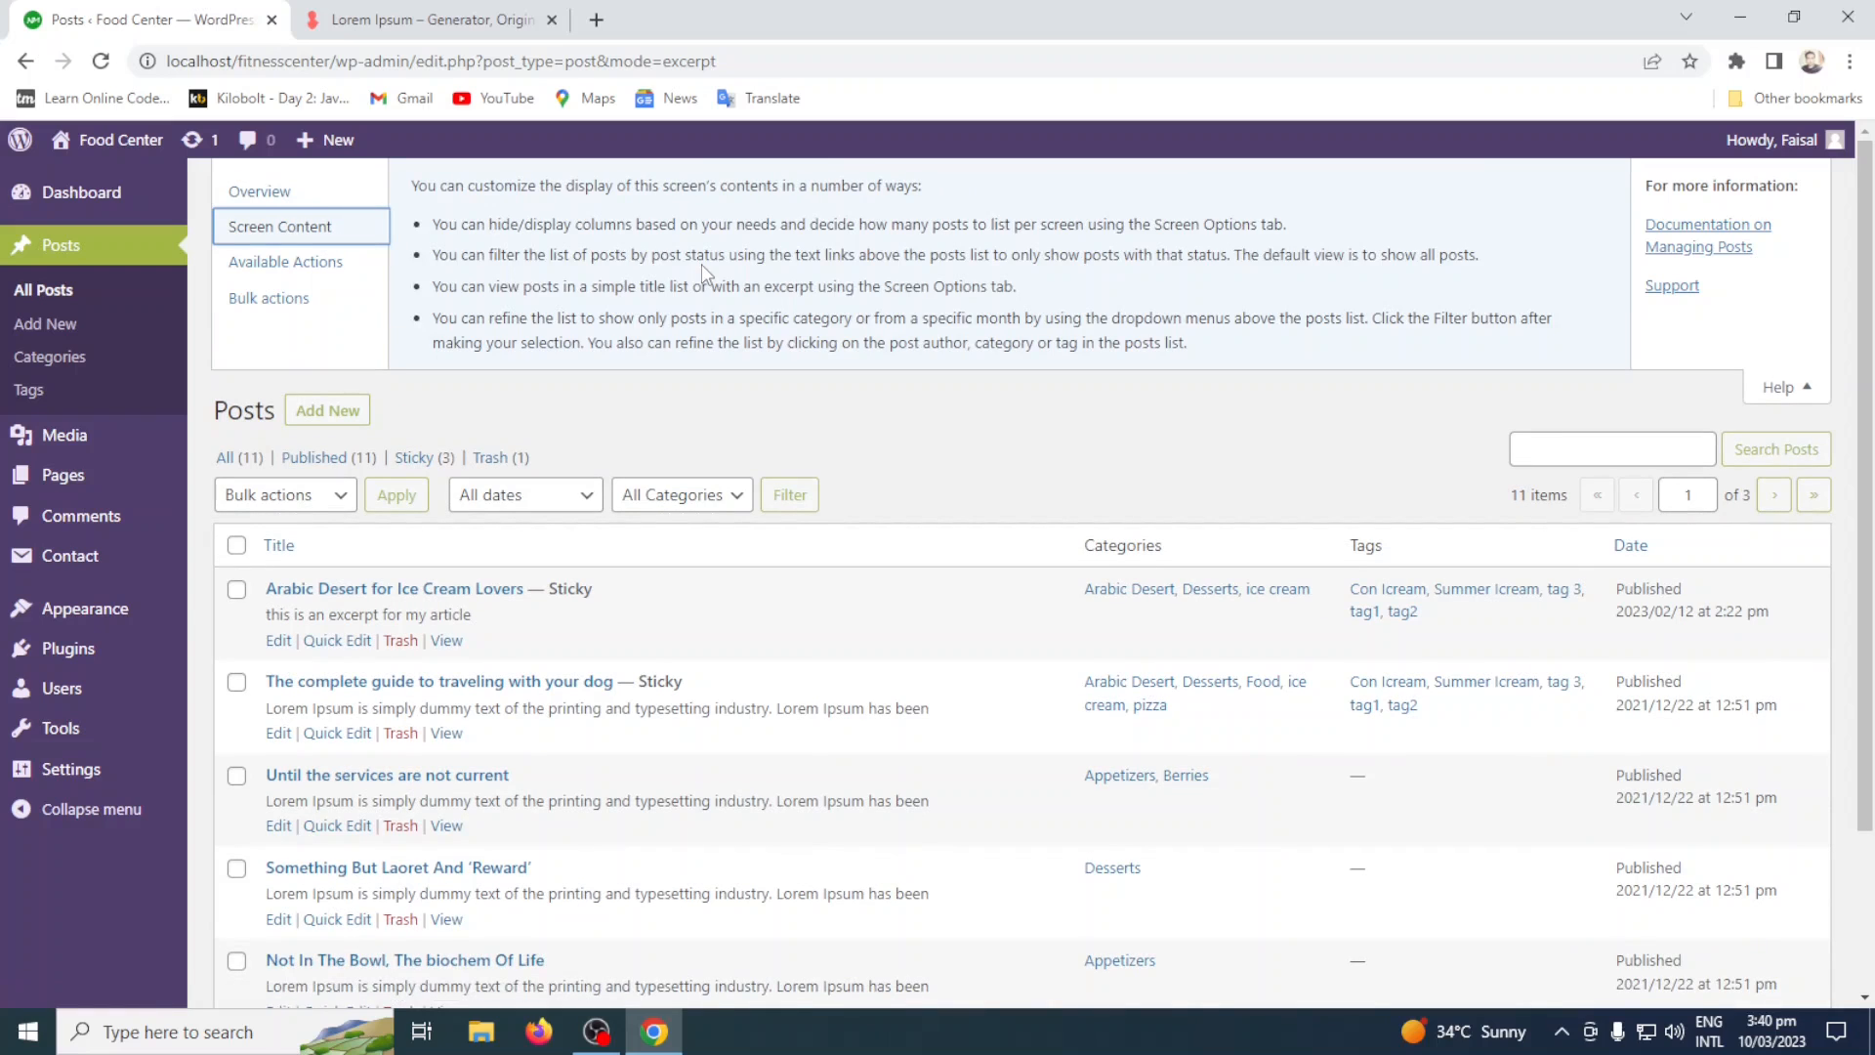
click(335, 261)
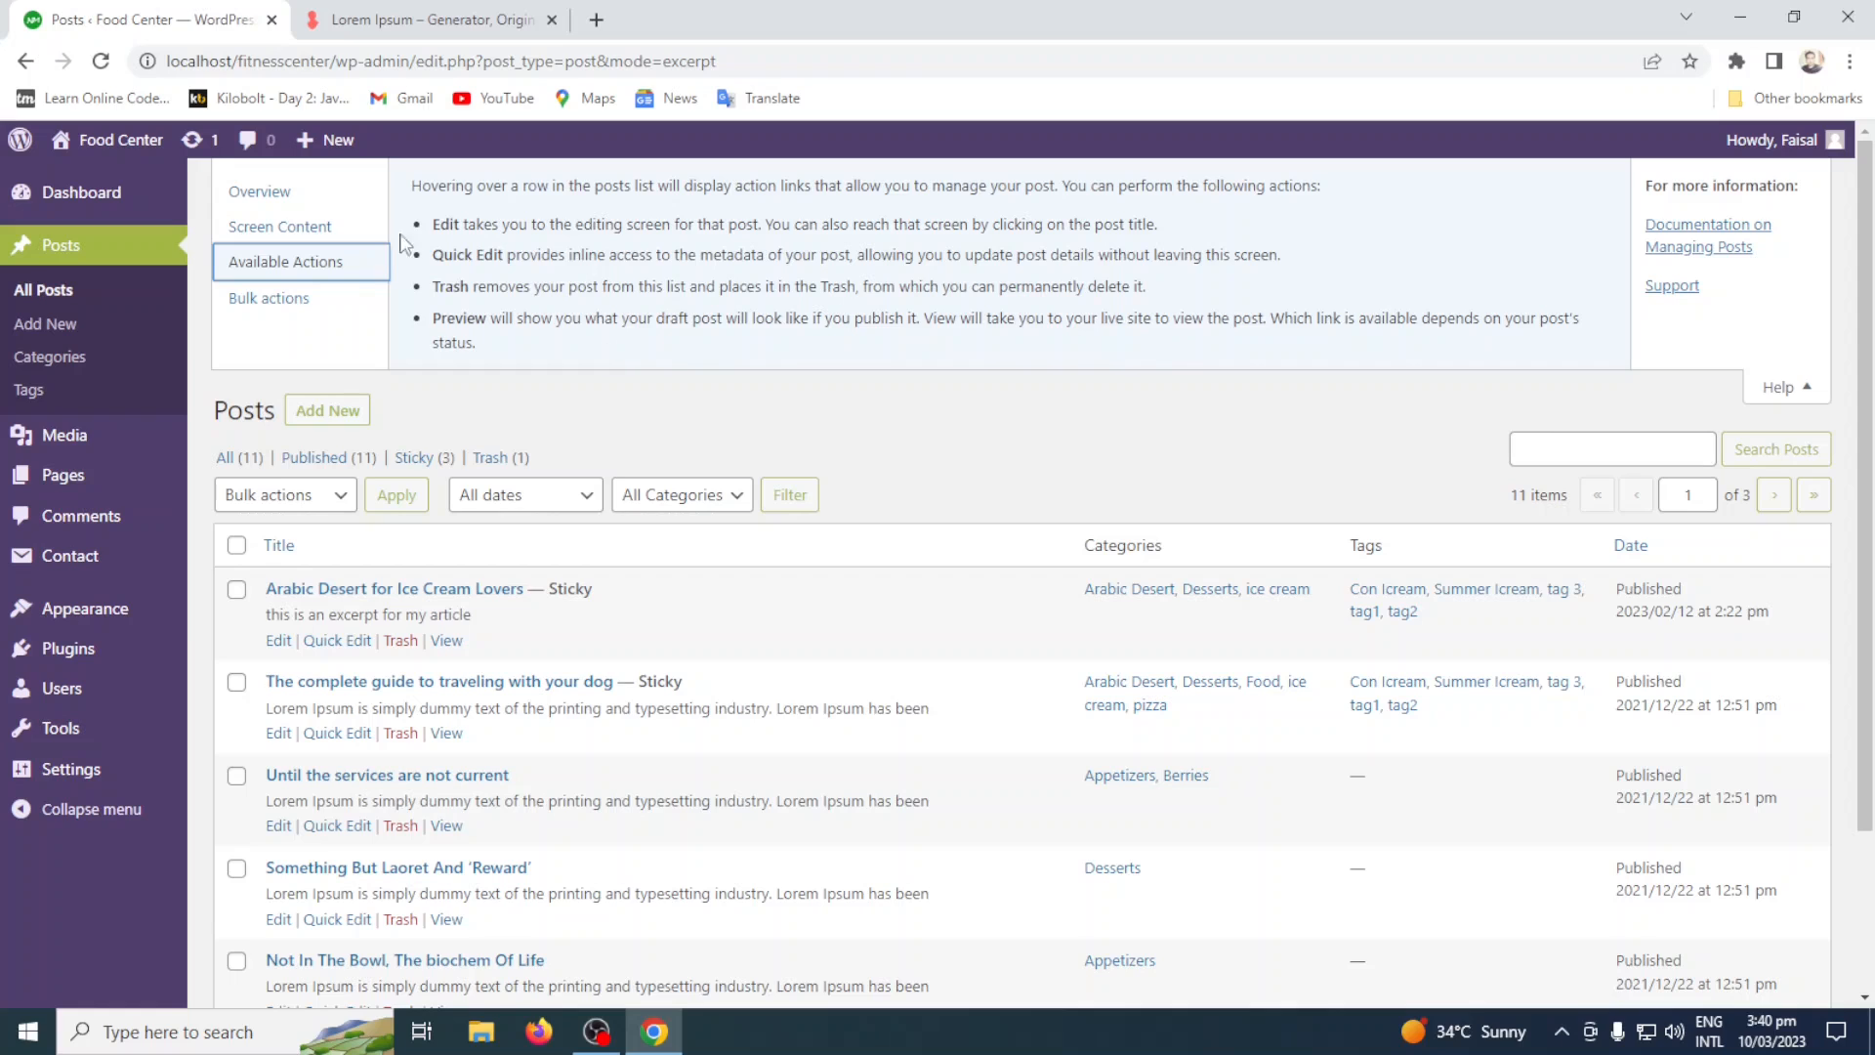
click(324, 298)
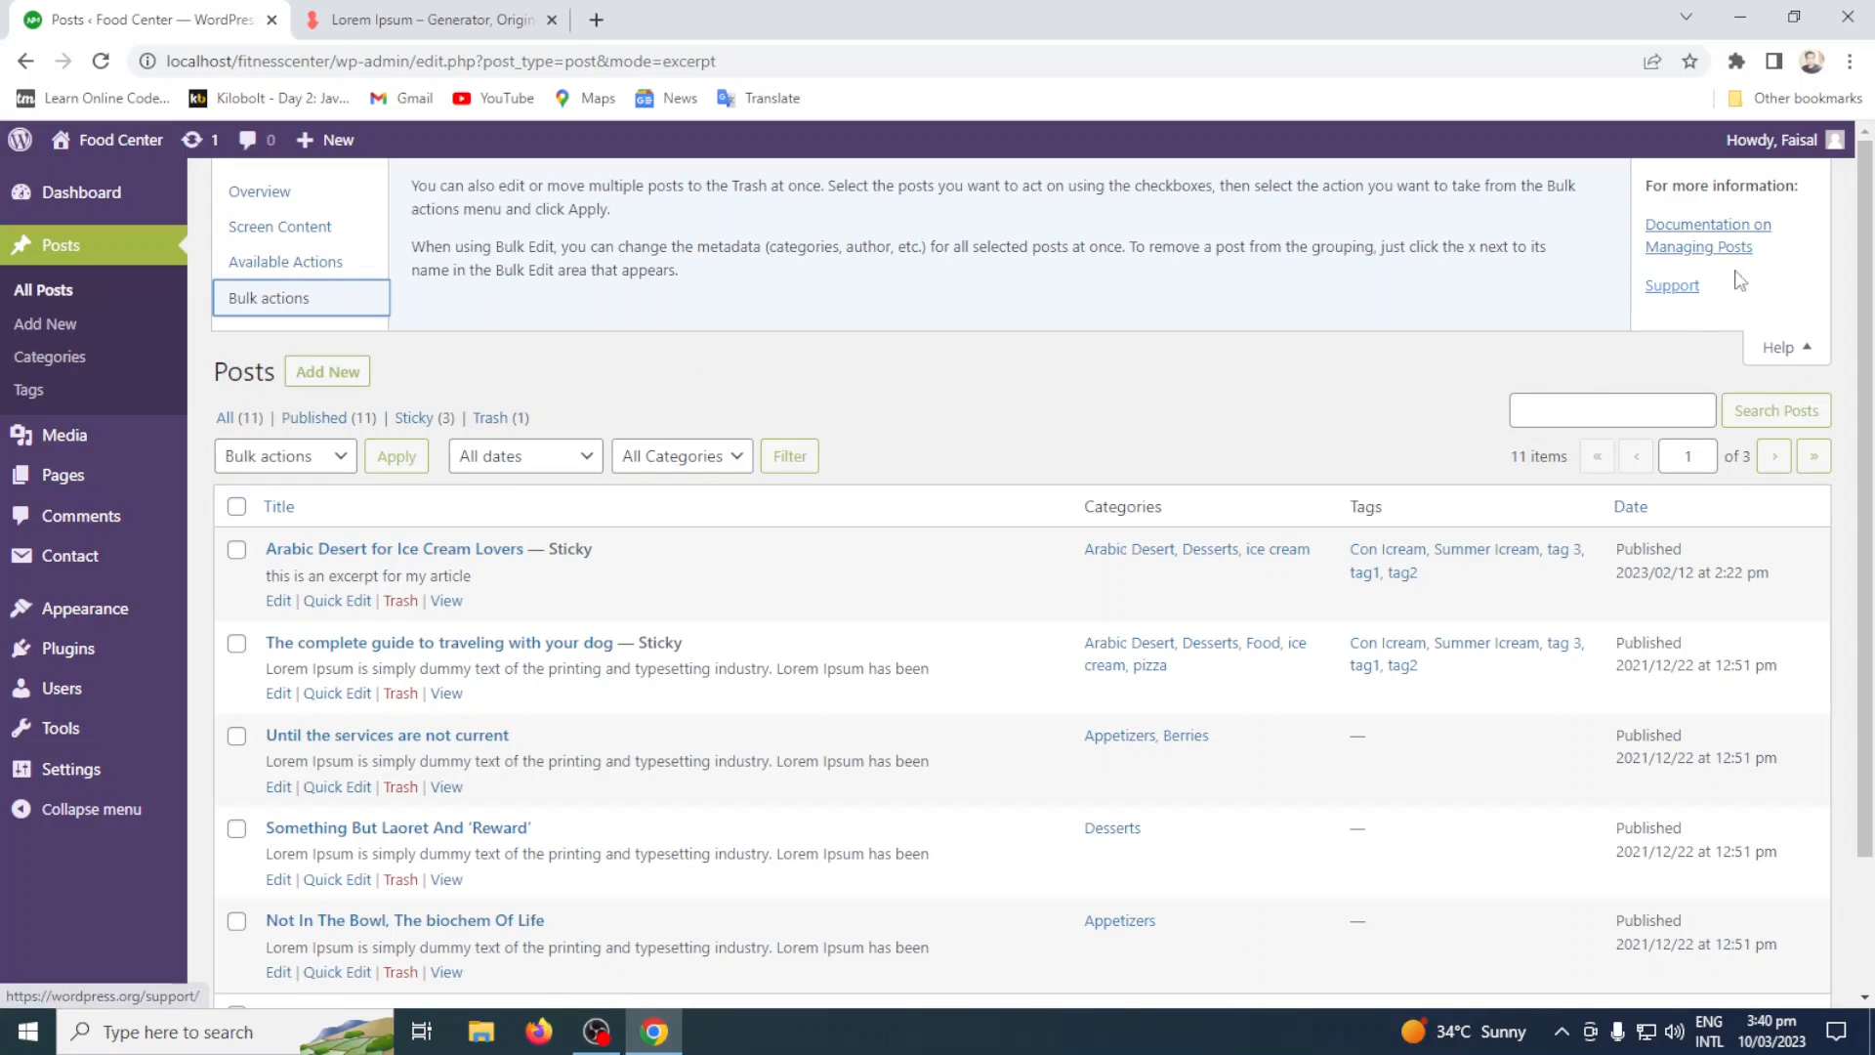
click(1811, 349)
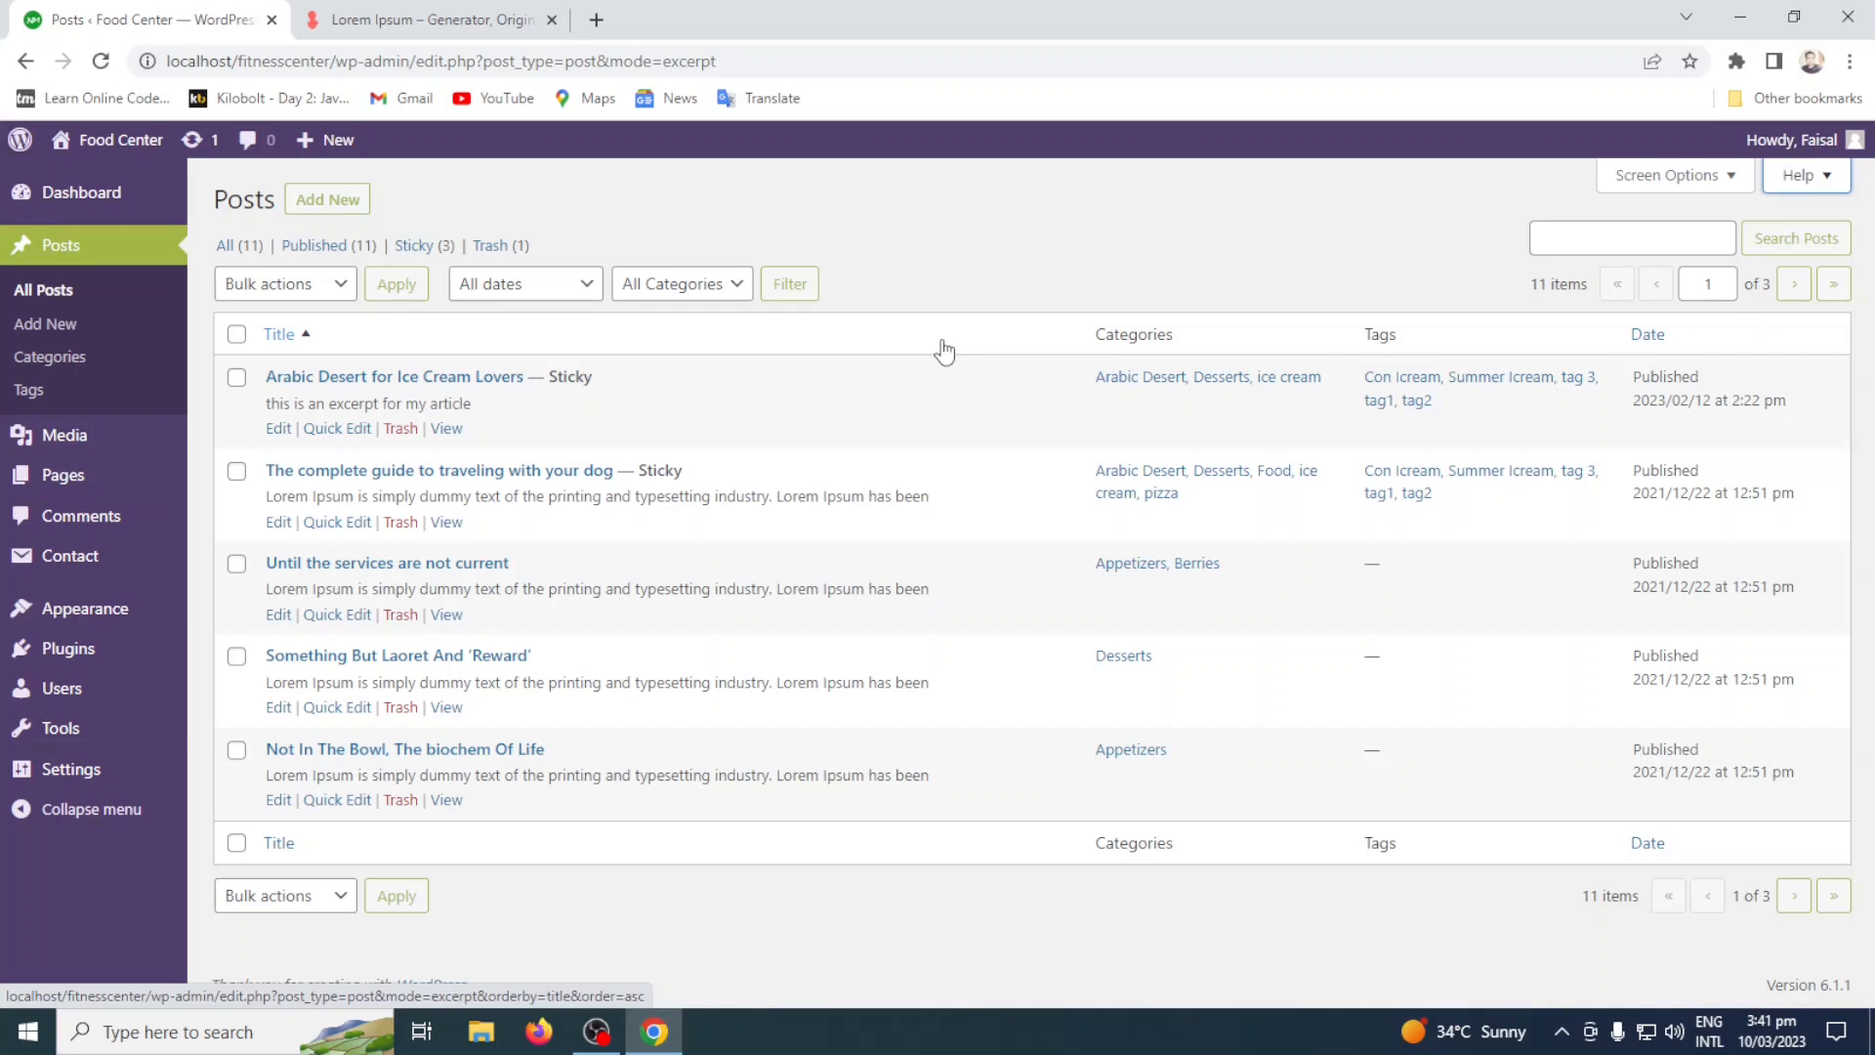
Look over the available bulk actions, and select and deselect all posts on the page.
click(328, 284)
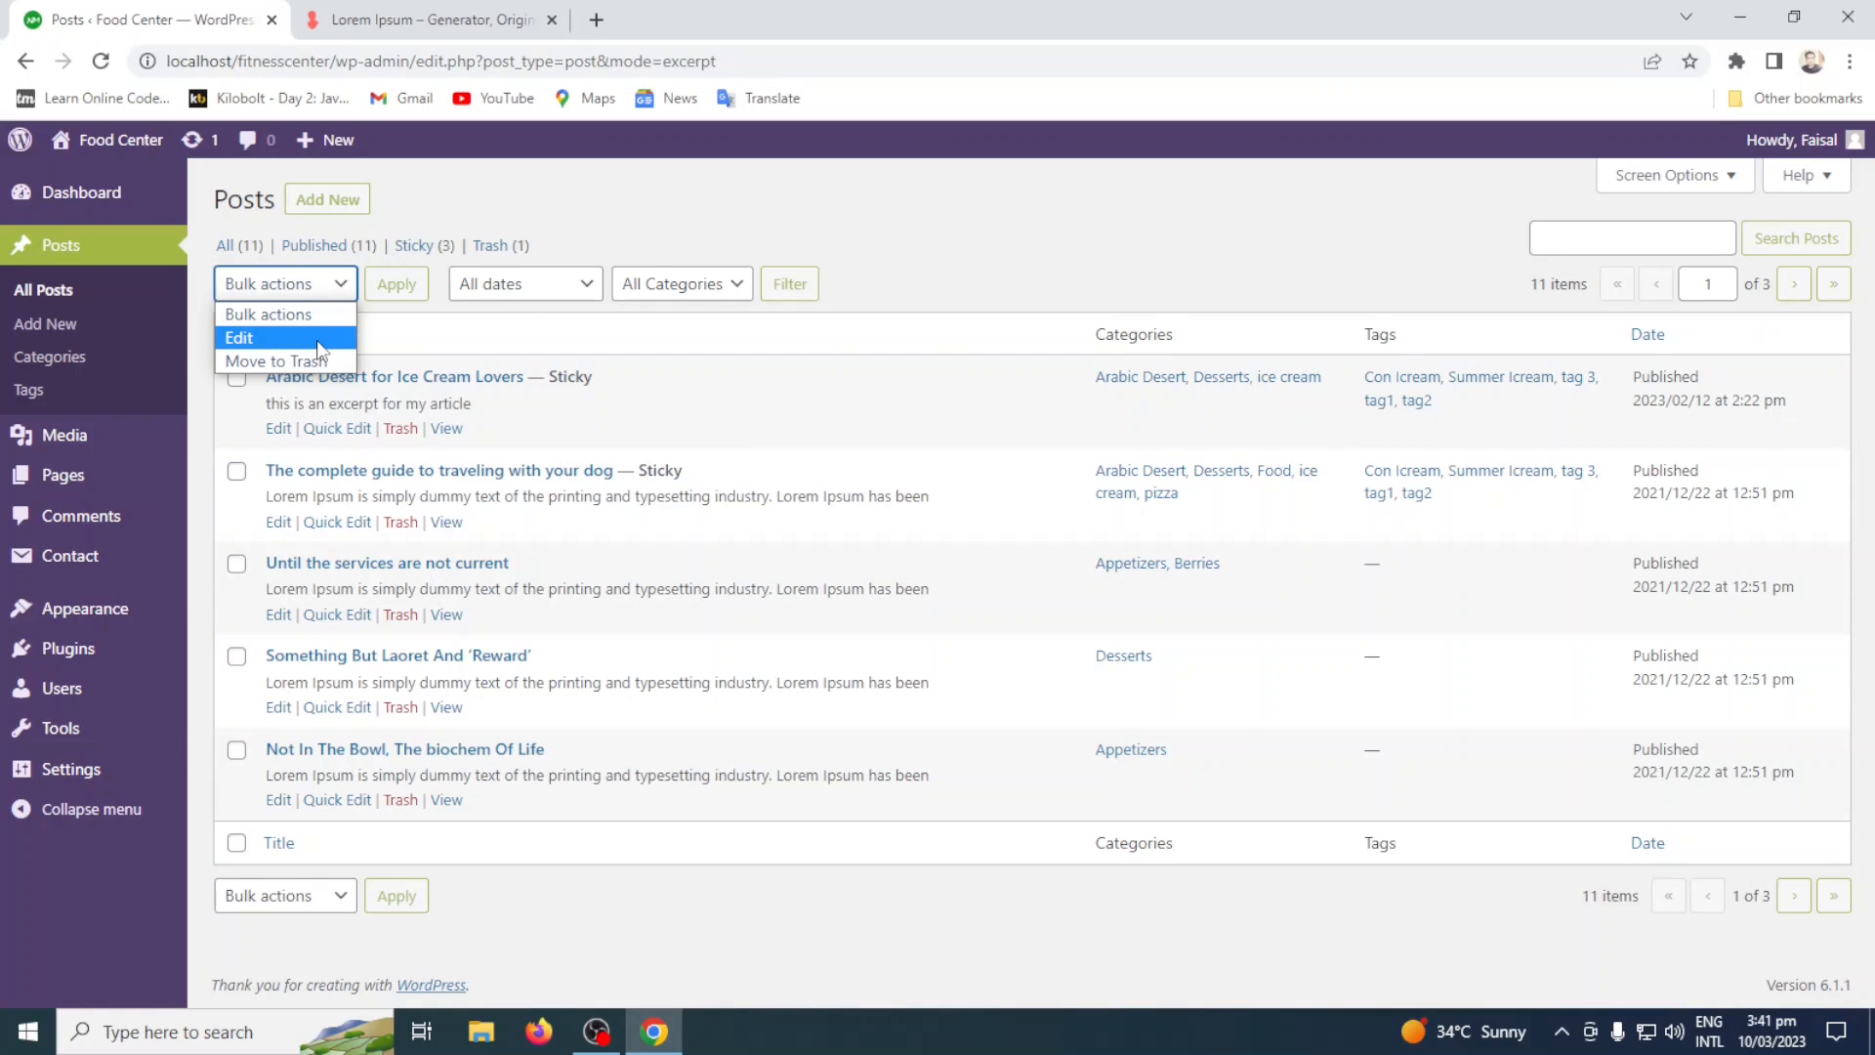
click(961, 260)
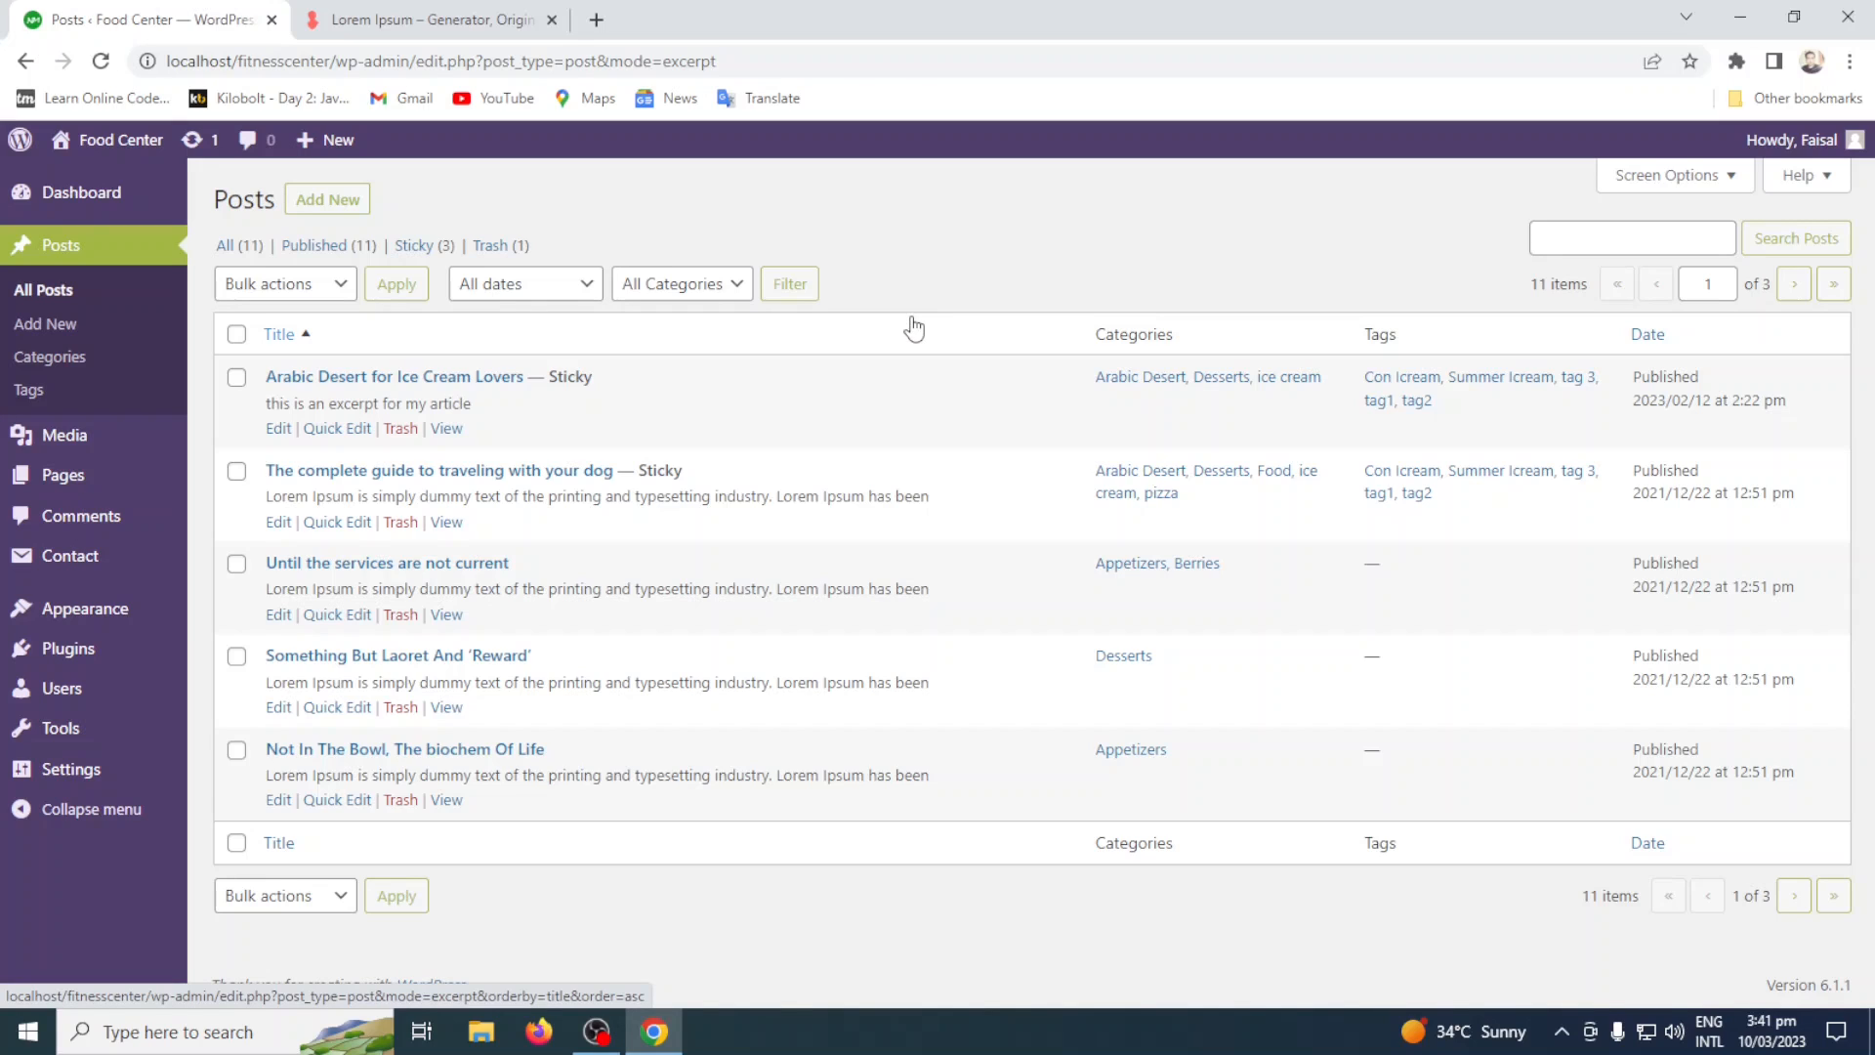
click(236, 335)
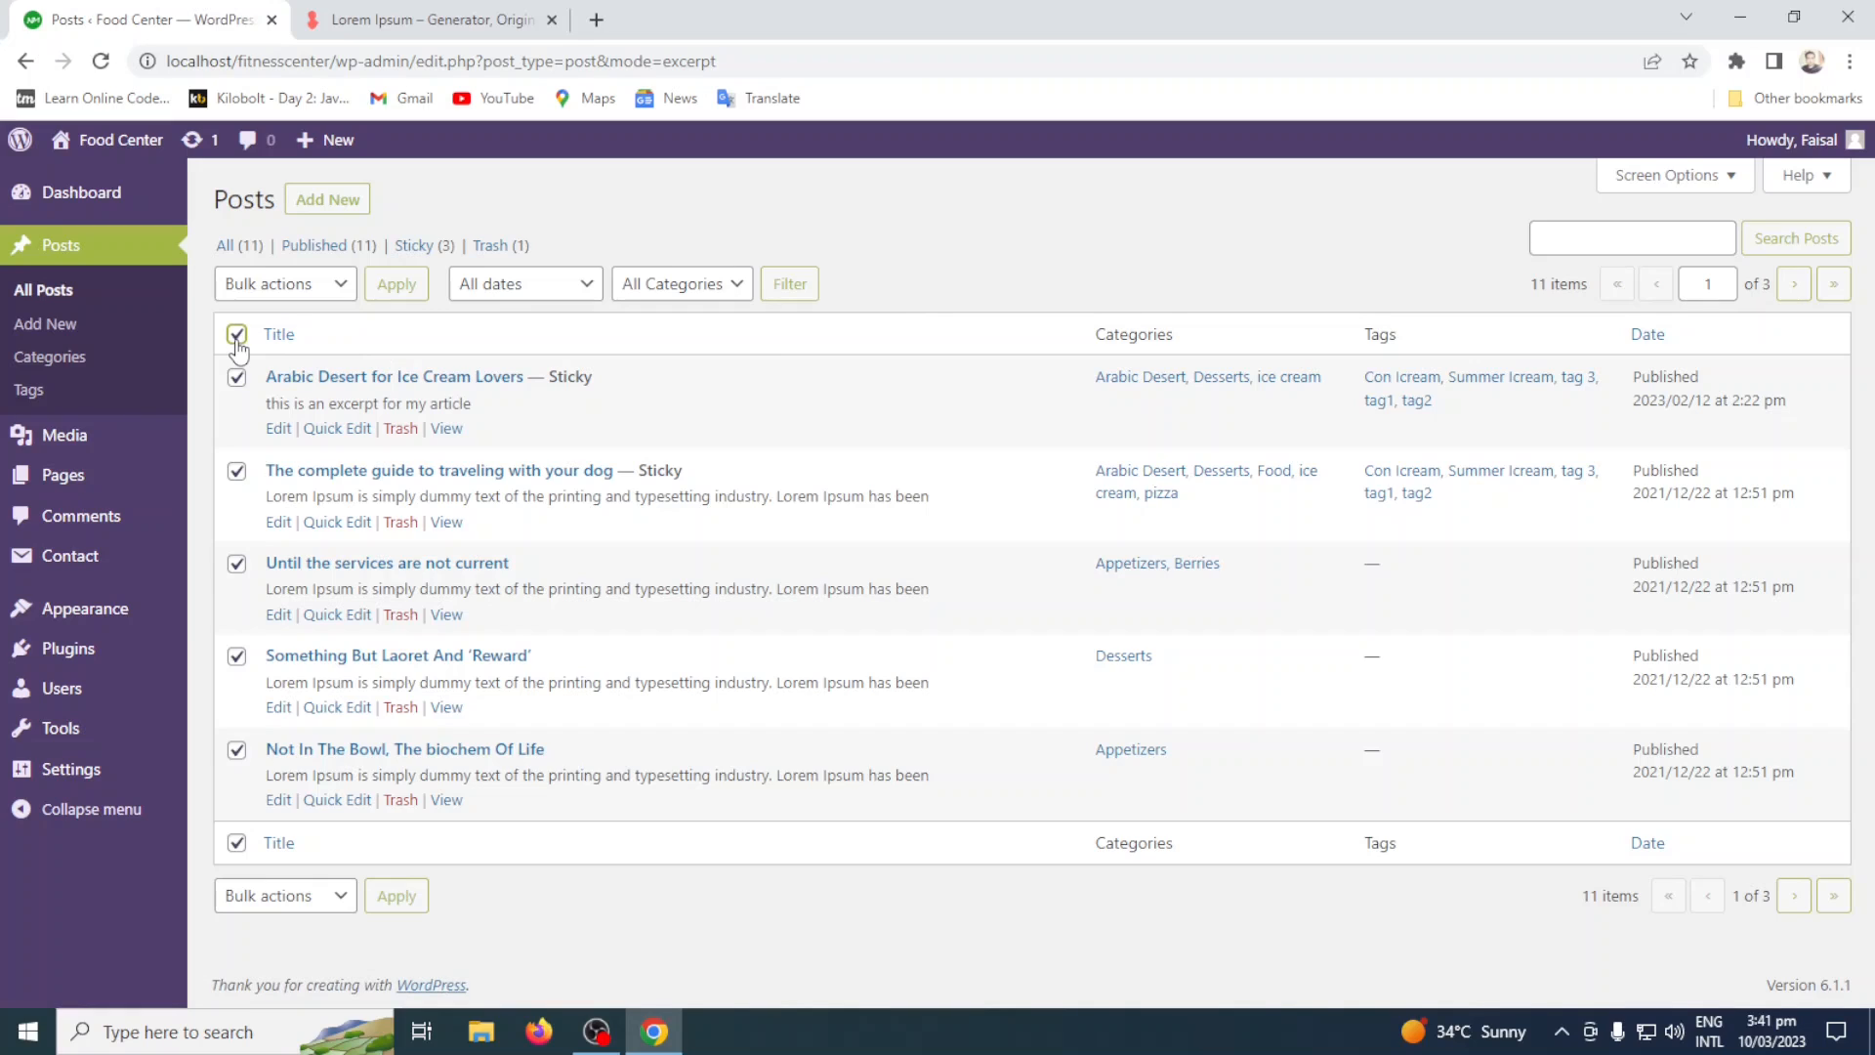
click(236, 335)
Open the posts "Arabic Desert for Ice Cream Lovers" and "The complete guide to traveling with your dog" together for bulk editing.
click(236, 377)
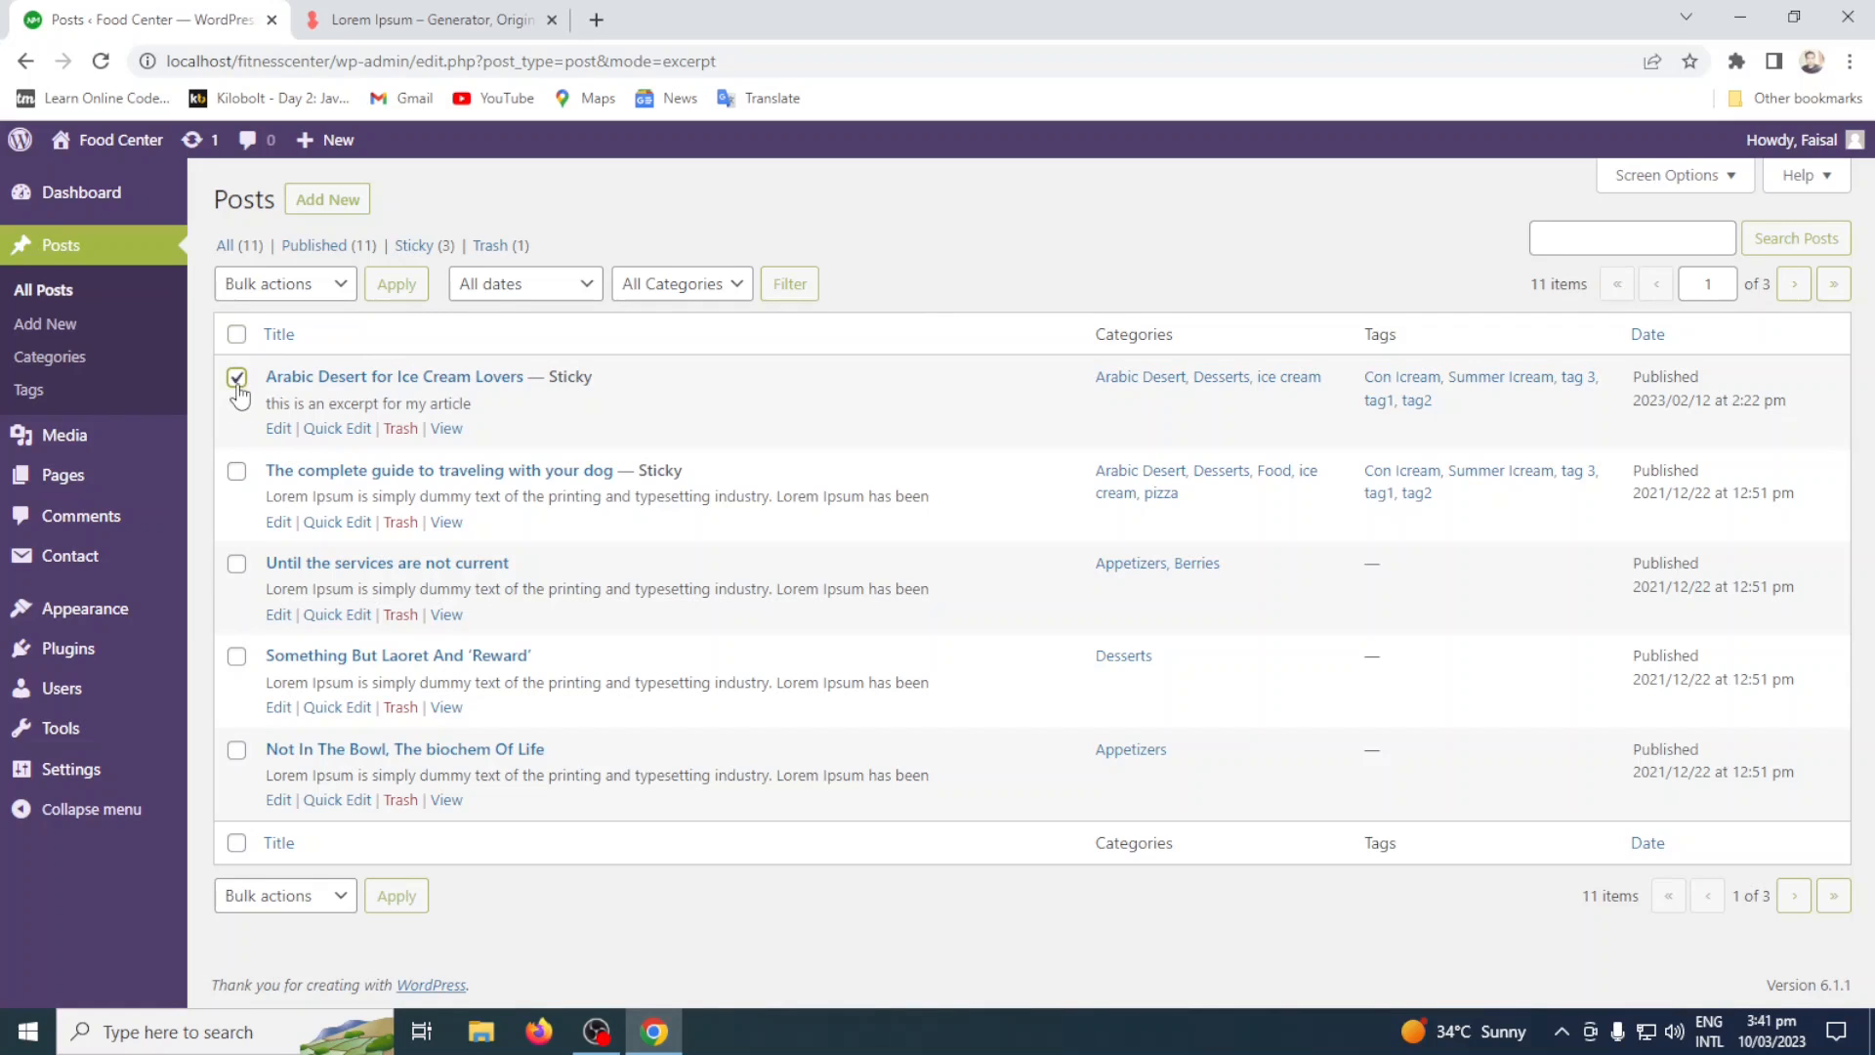
click(237, 474)
click(270, 285)
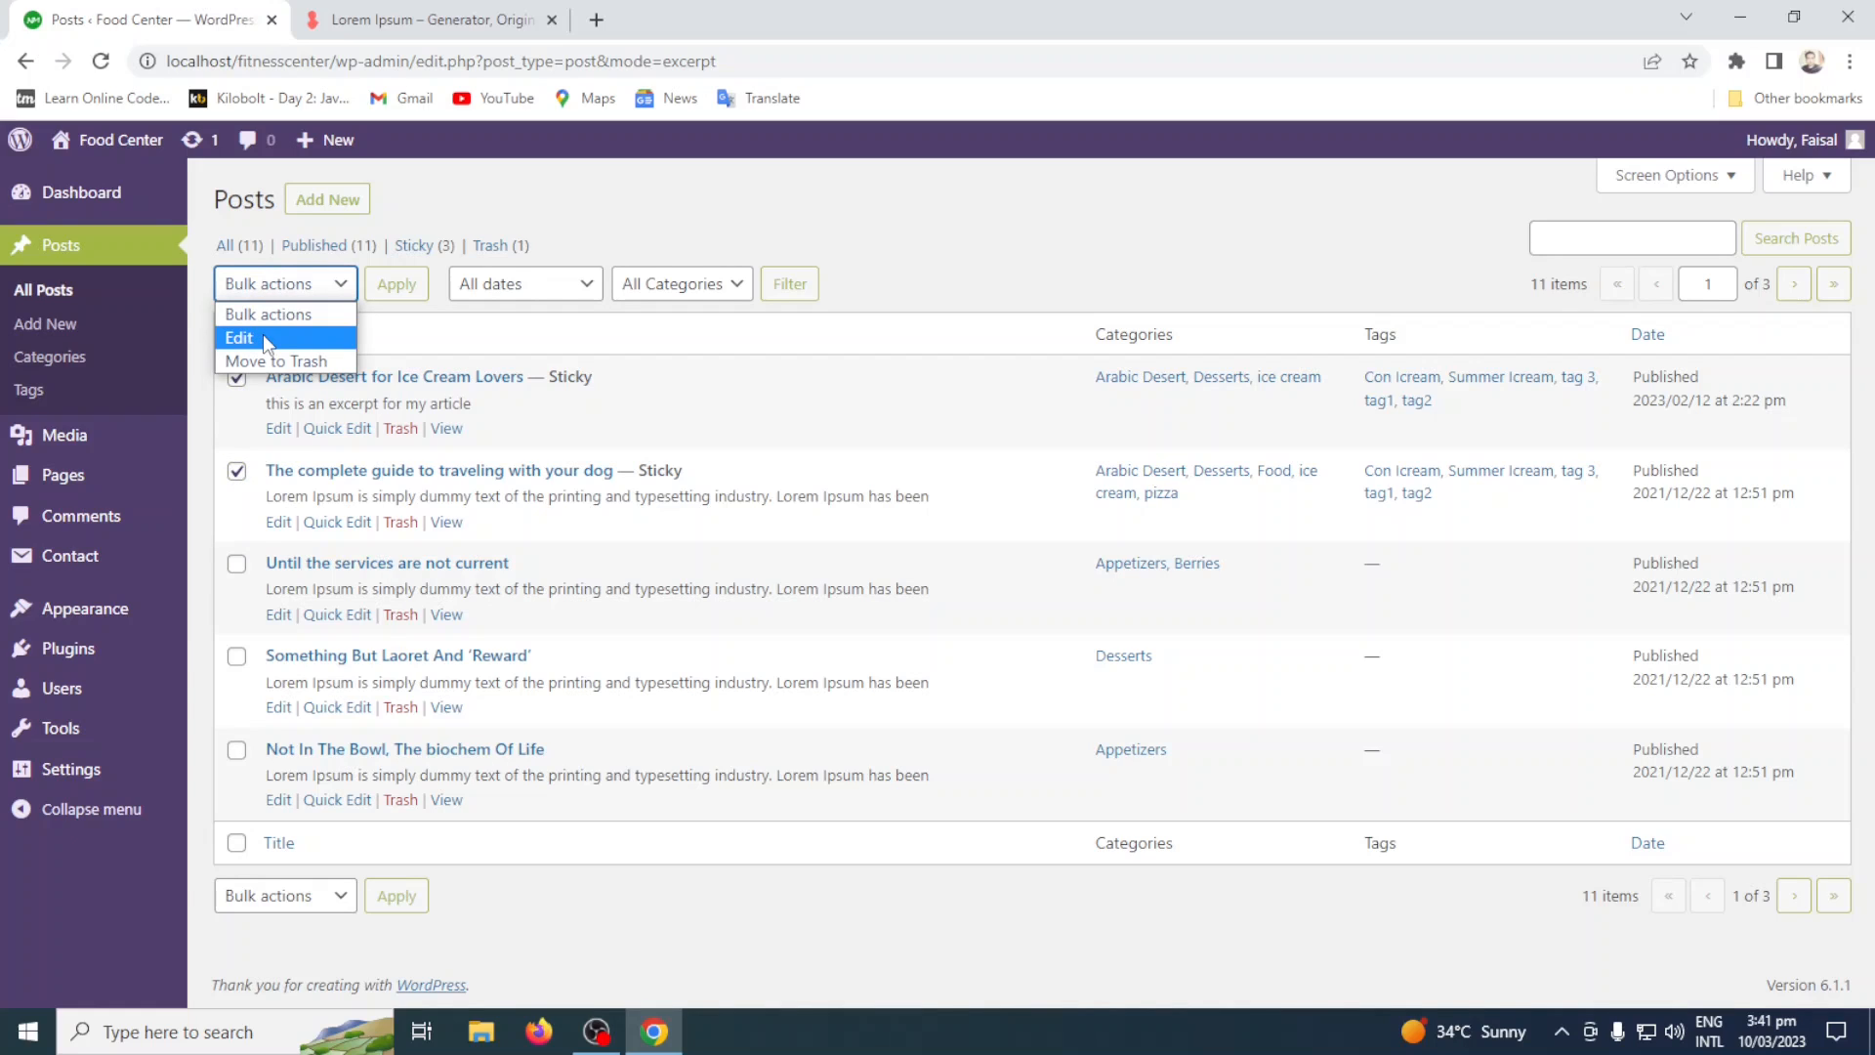
click(265, 339)
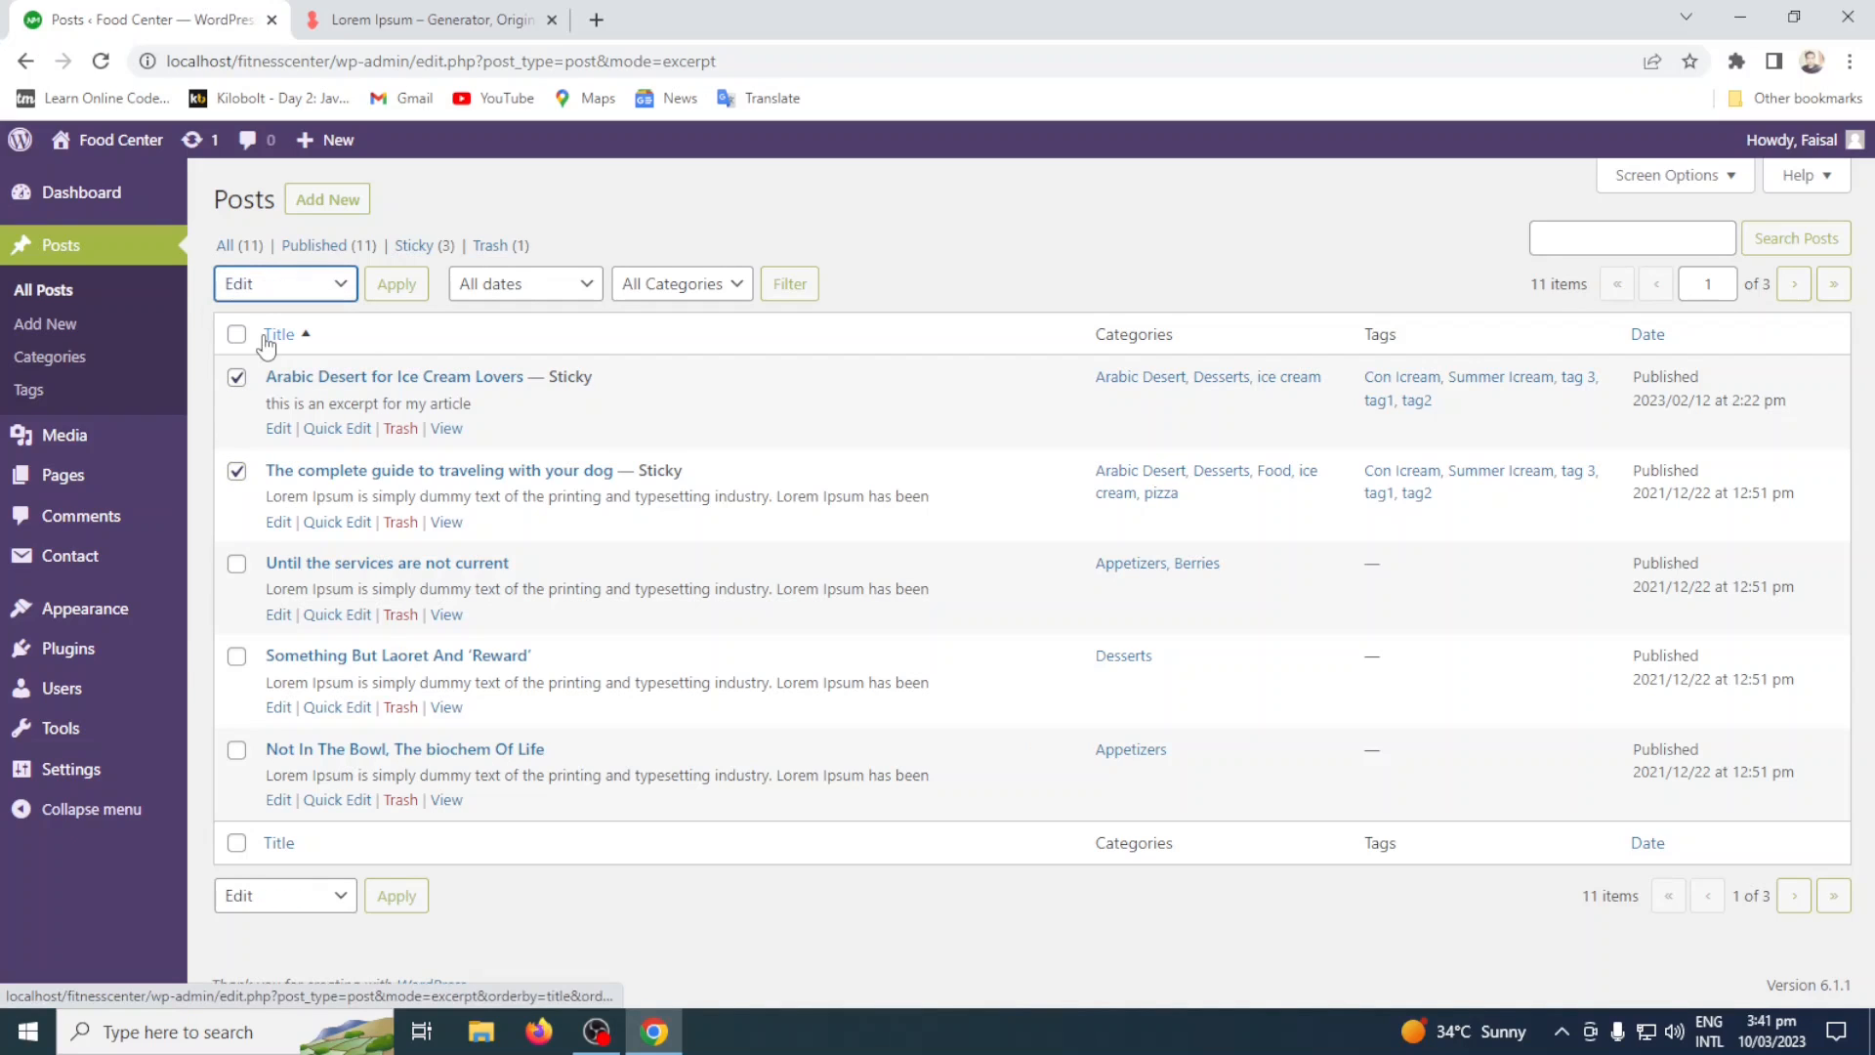
click(386, 293)
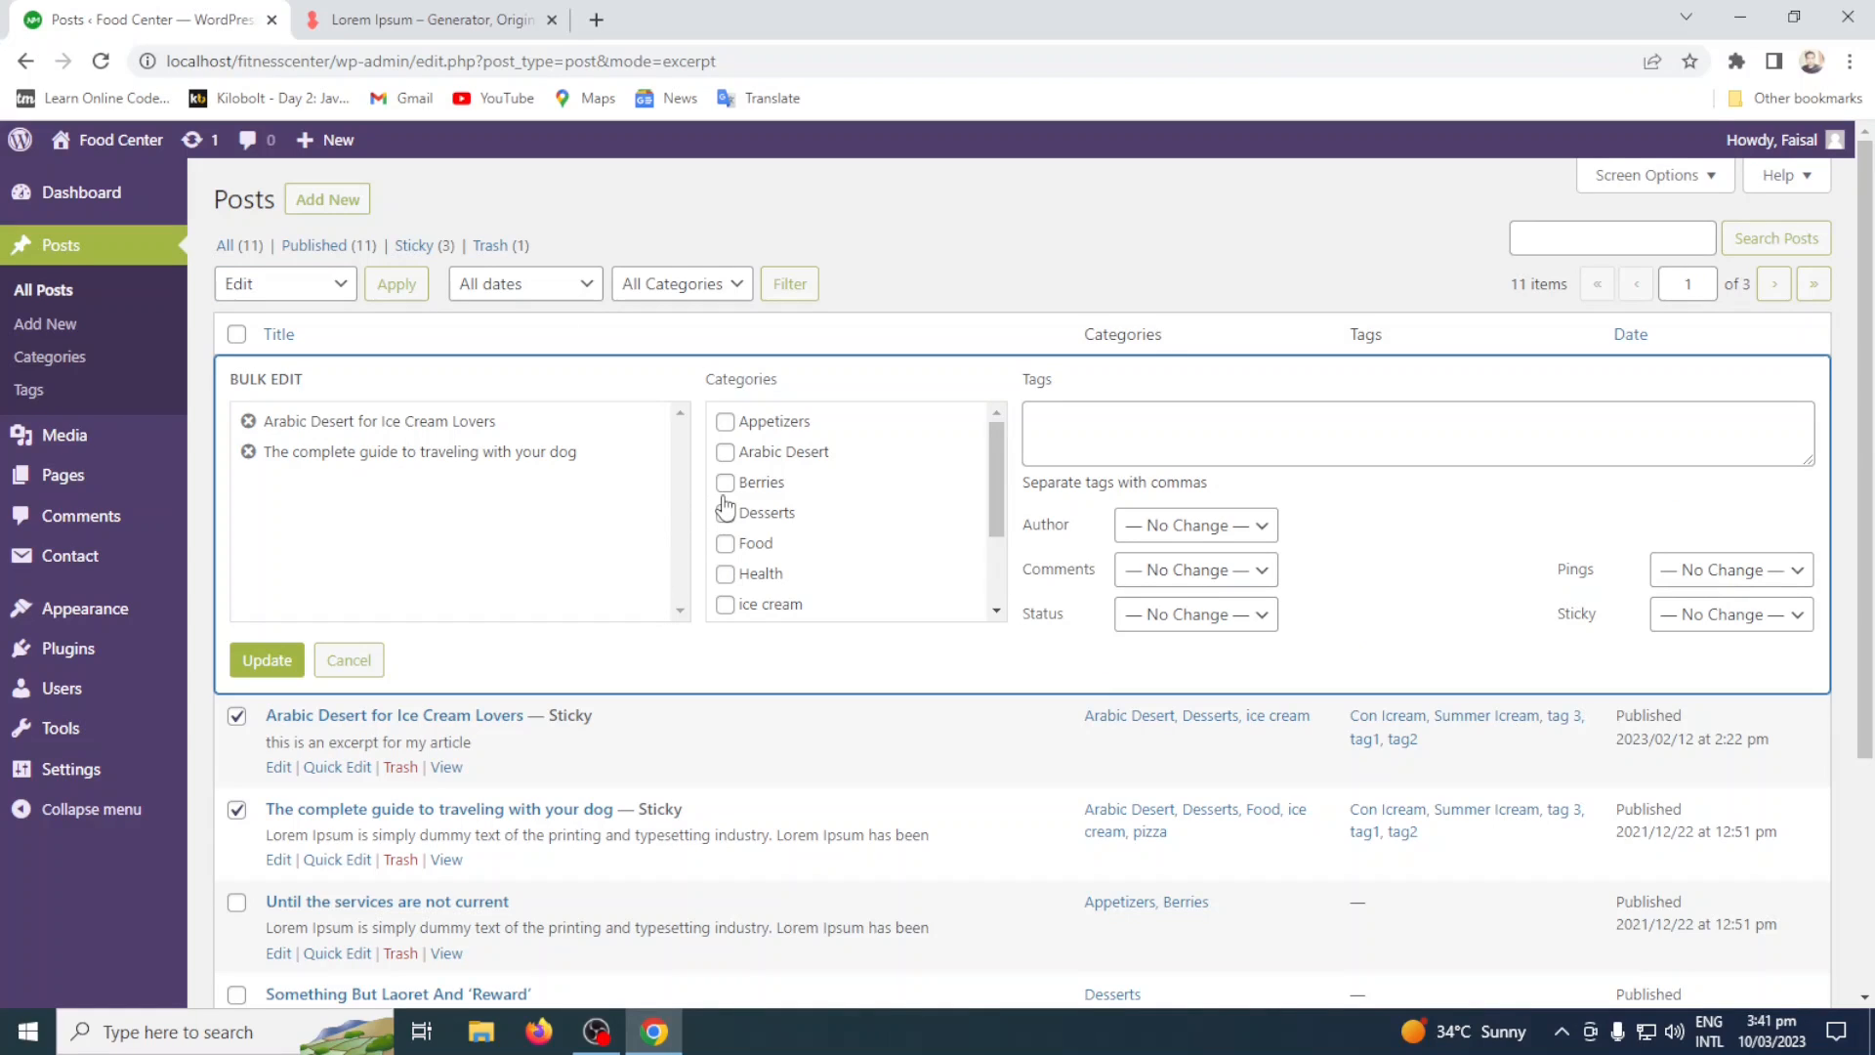
Assign the categories Berries and ice cream to both posts and enter the tags "Con Icream, test icream".
click(725, 483)
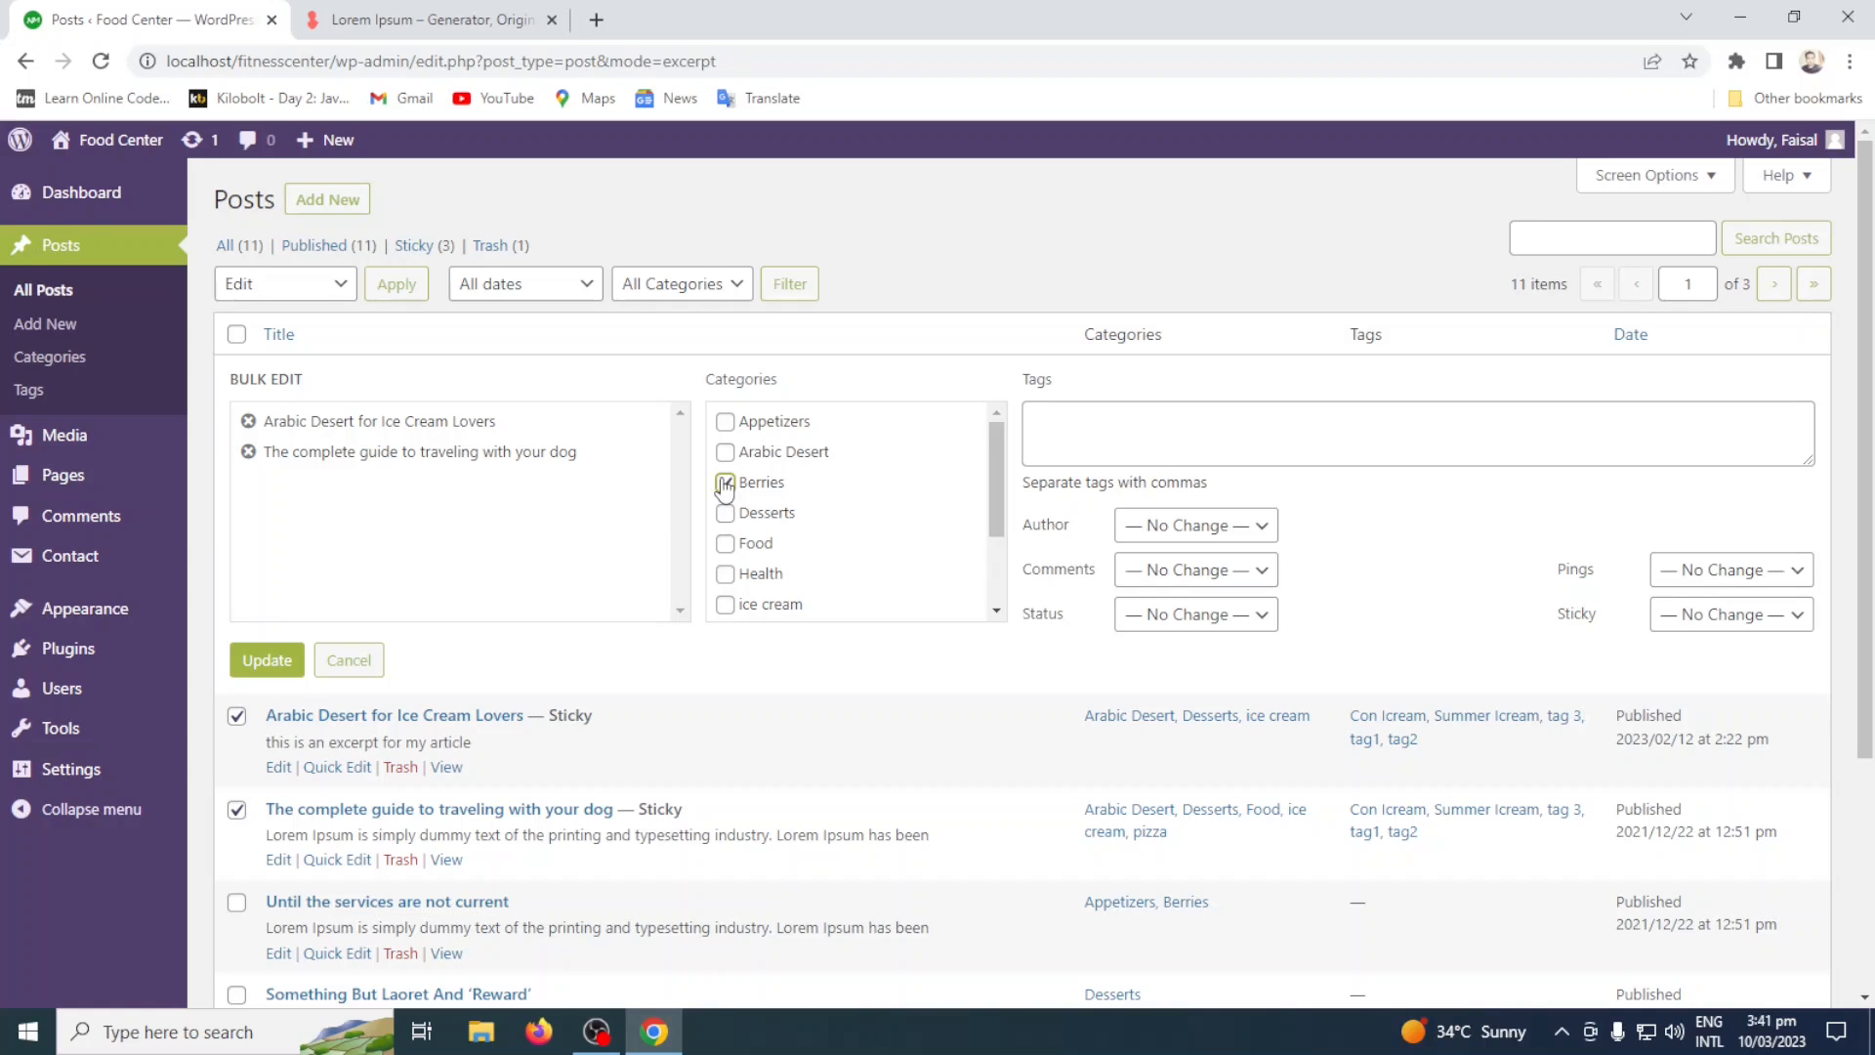
click(726, 606)
click(1113, 437)
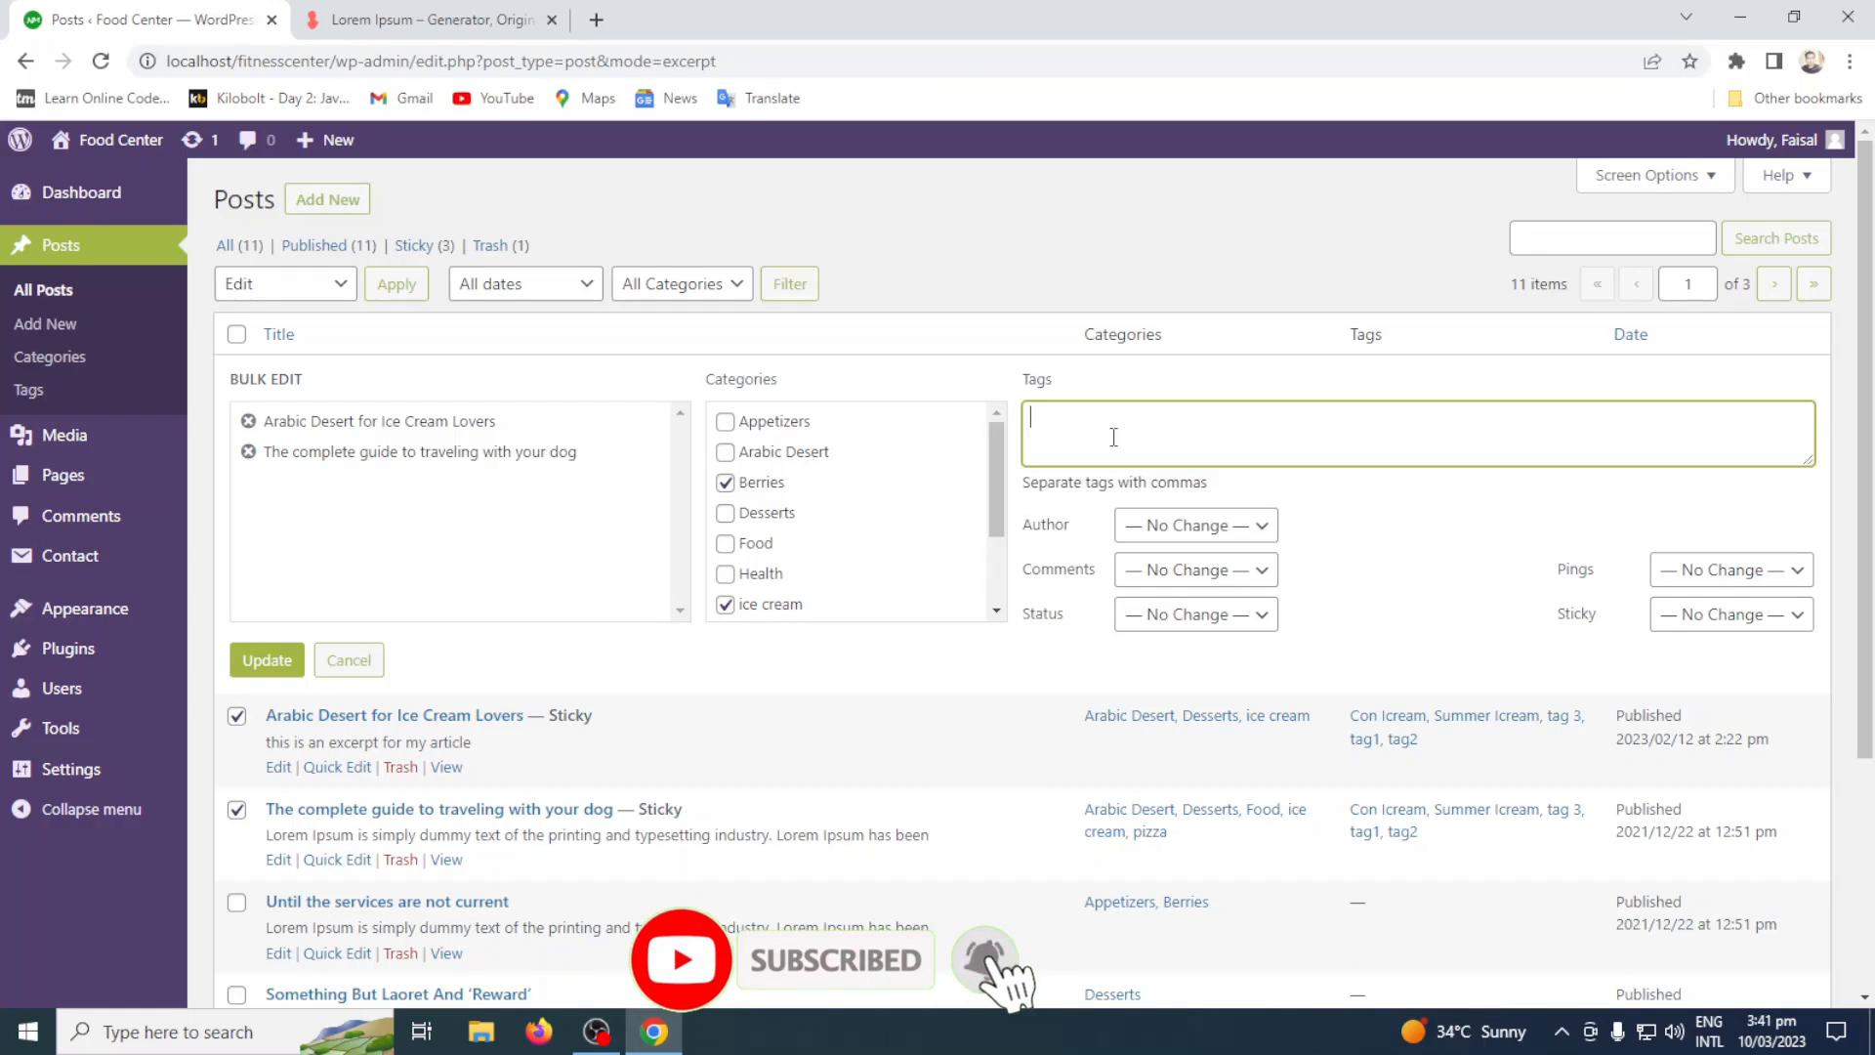
text(con)
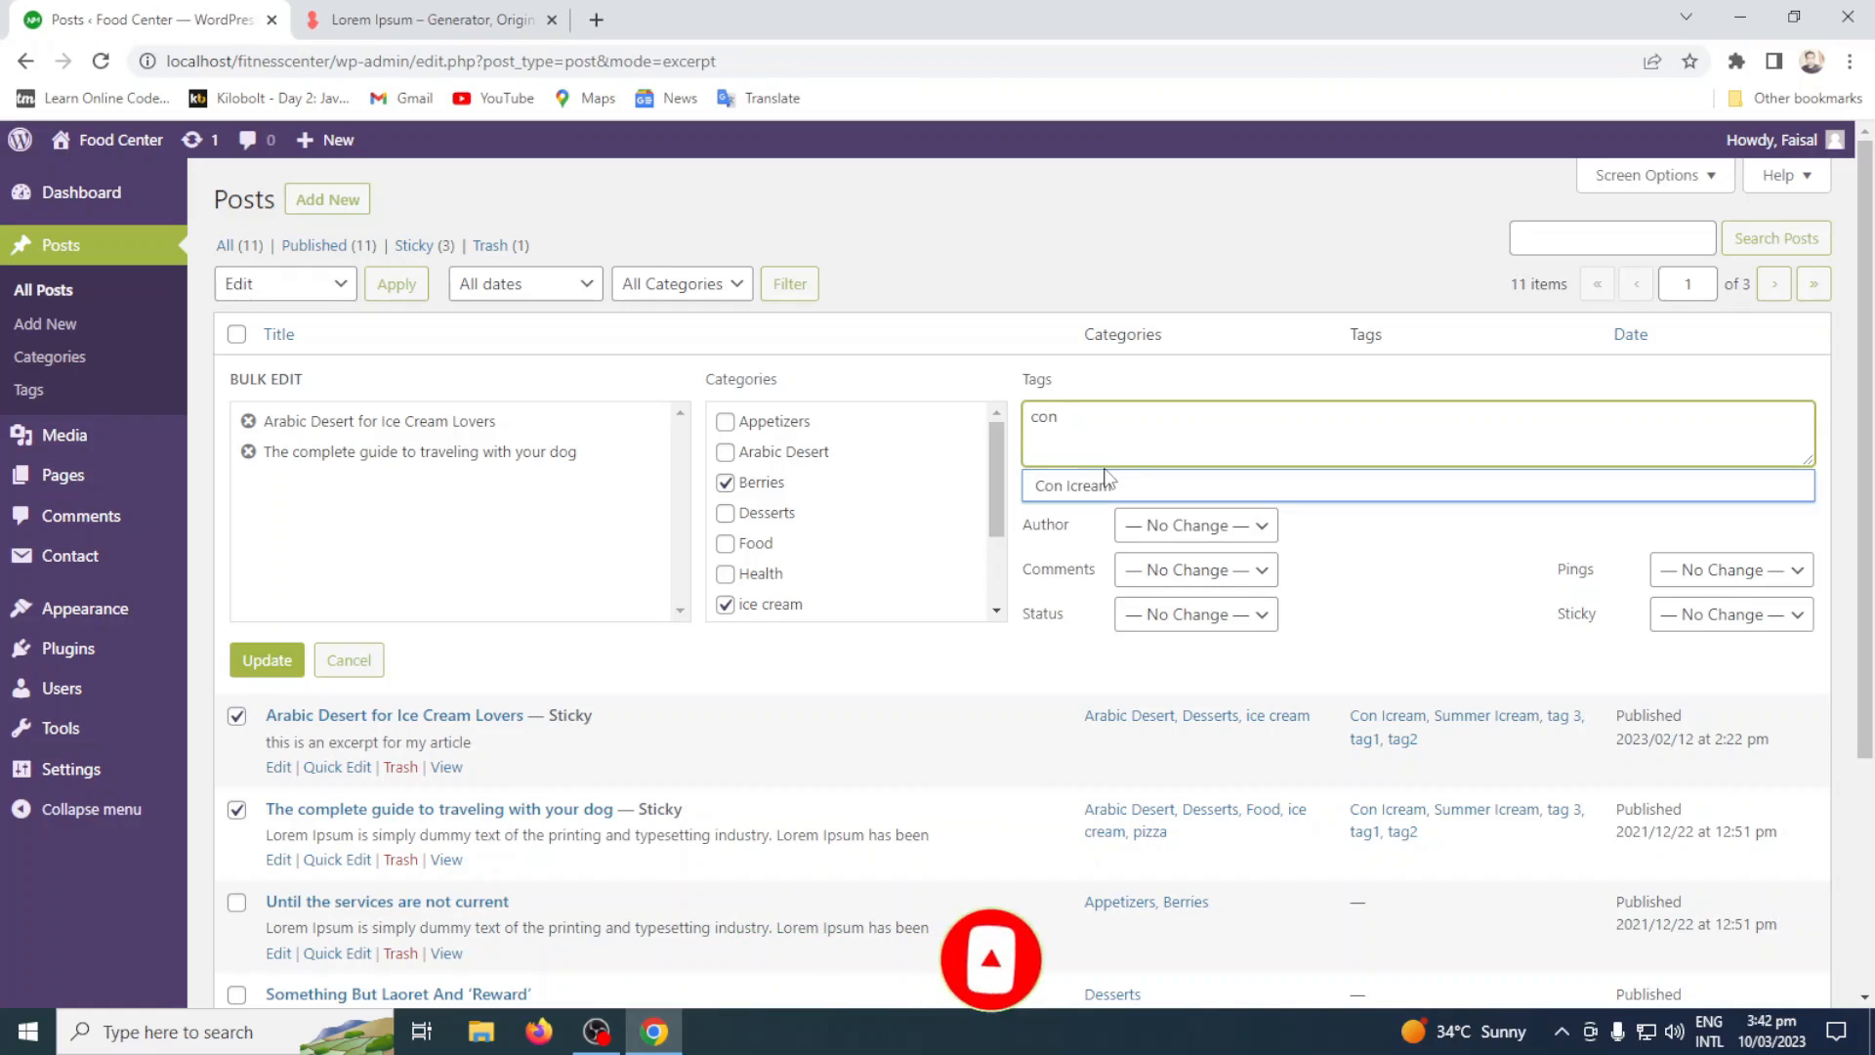
click(1107, 484)
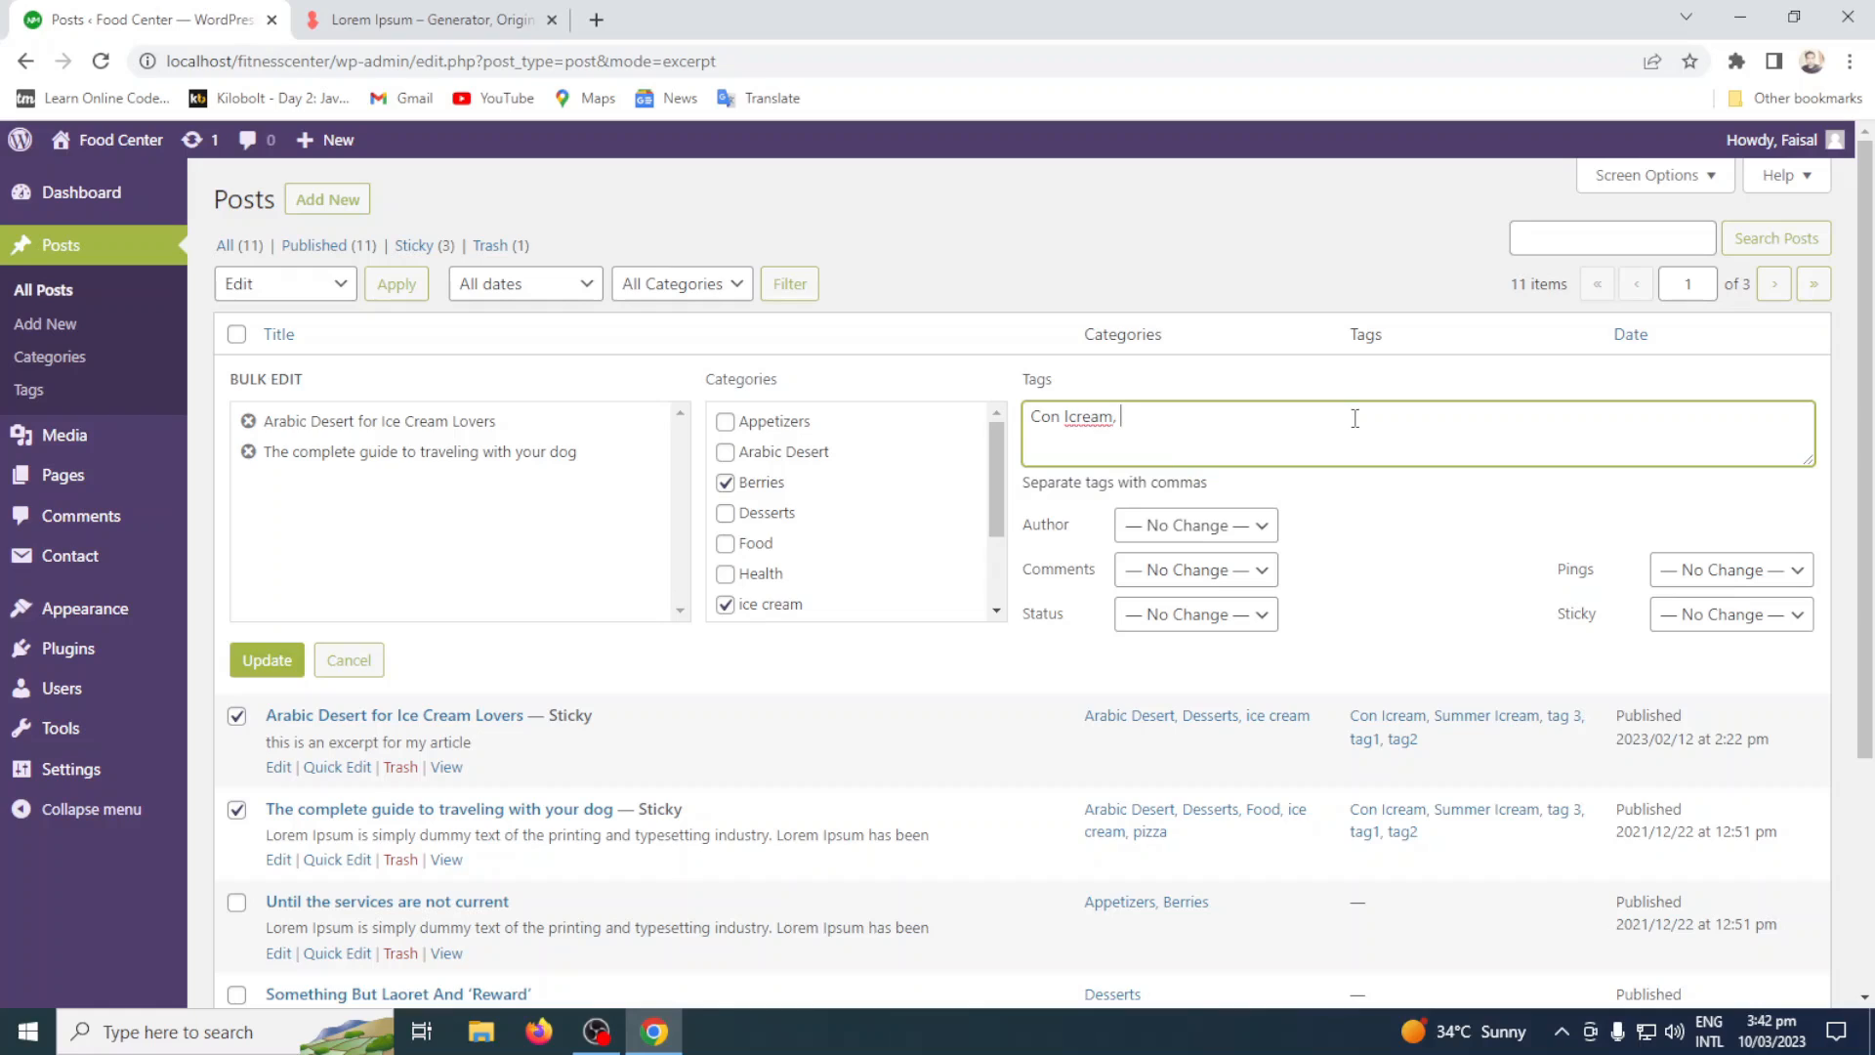
text(test icream)
Correct the spelling of the bulk edit tags to "Con Ice cream, test ice cream".
drag(1110, 418, 988, 410)
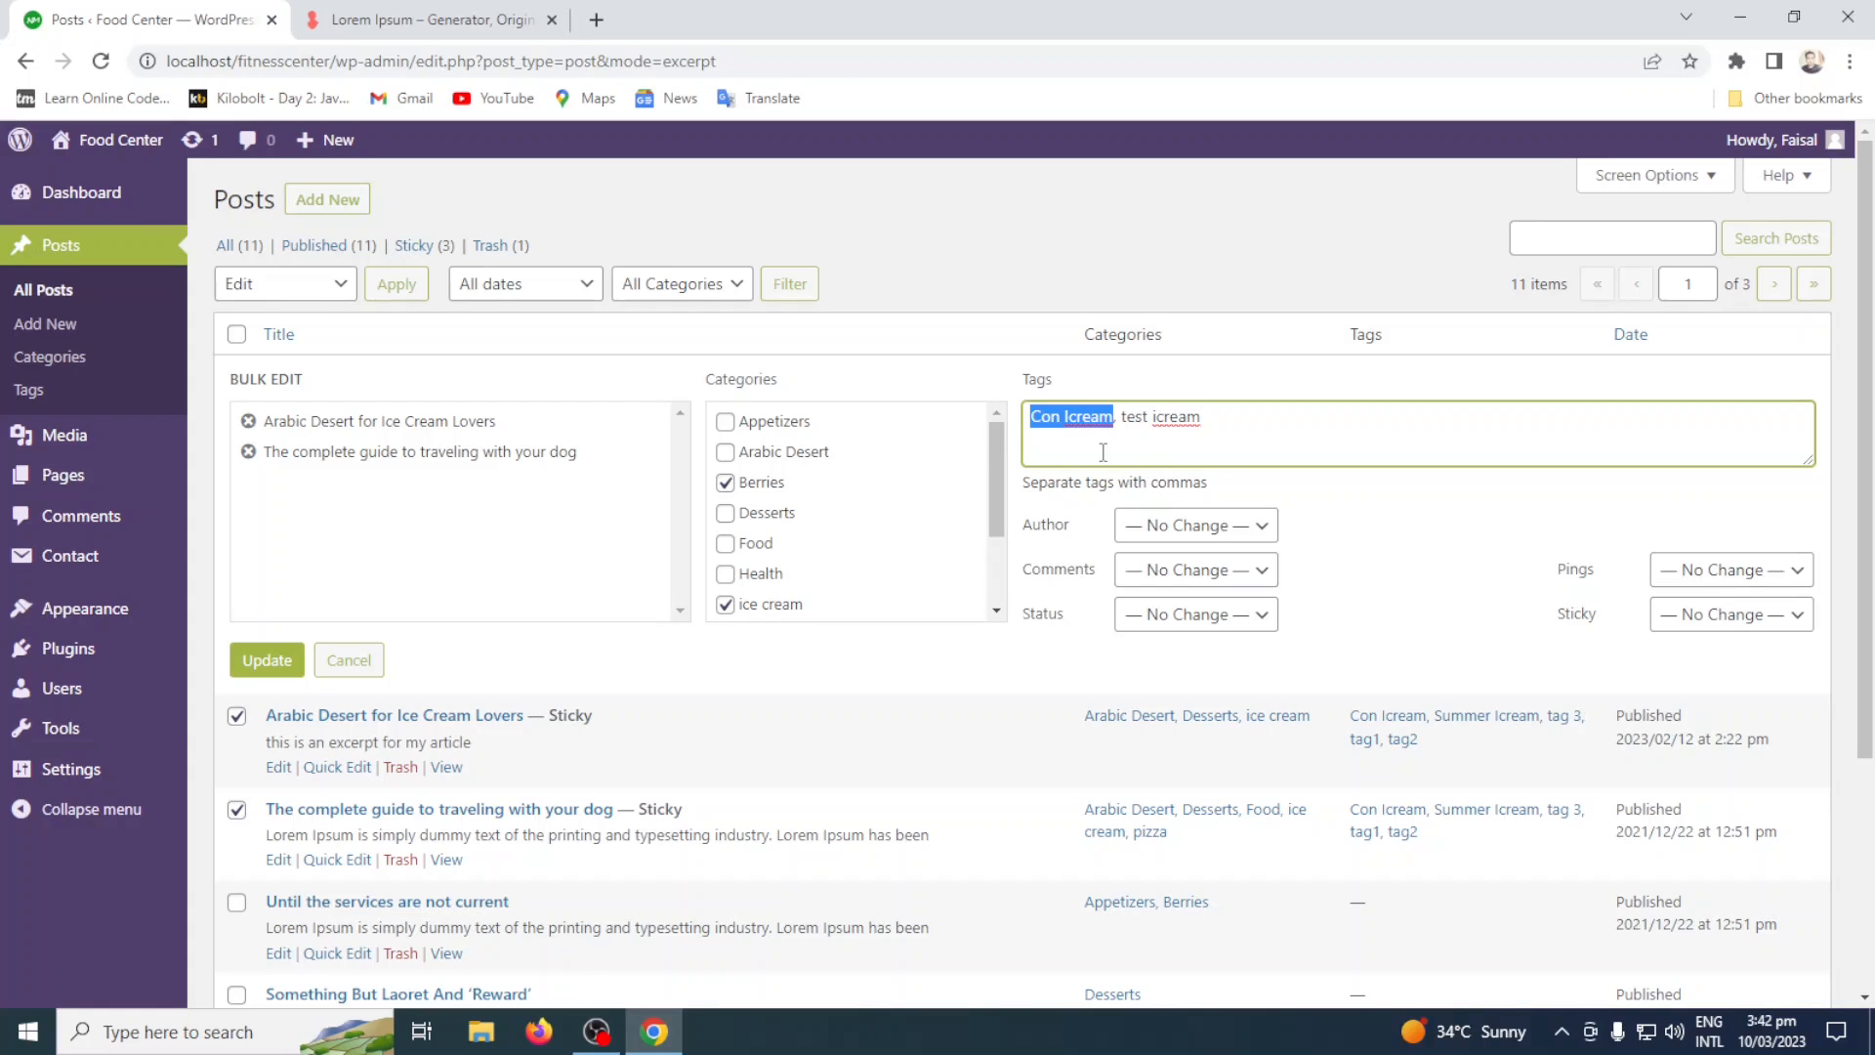
click(1067, 417)
text(ce)
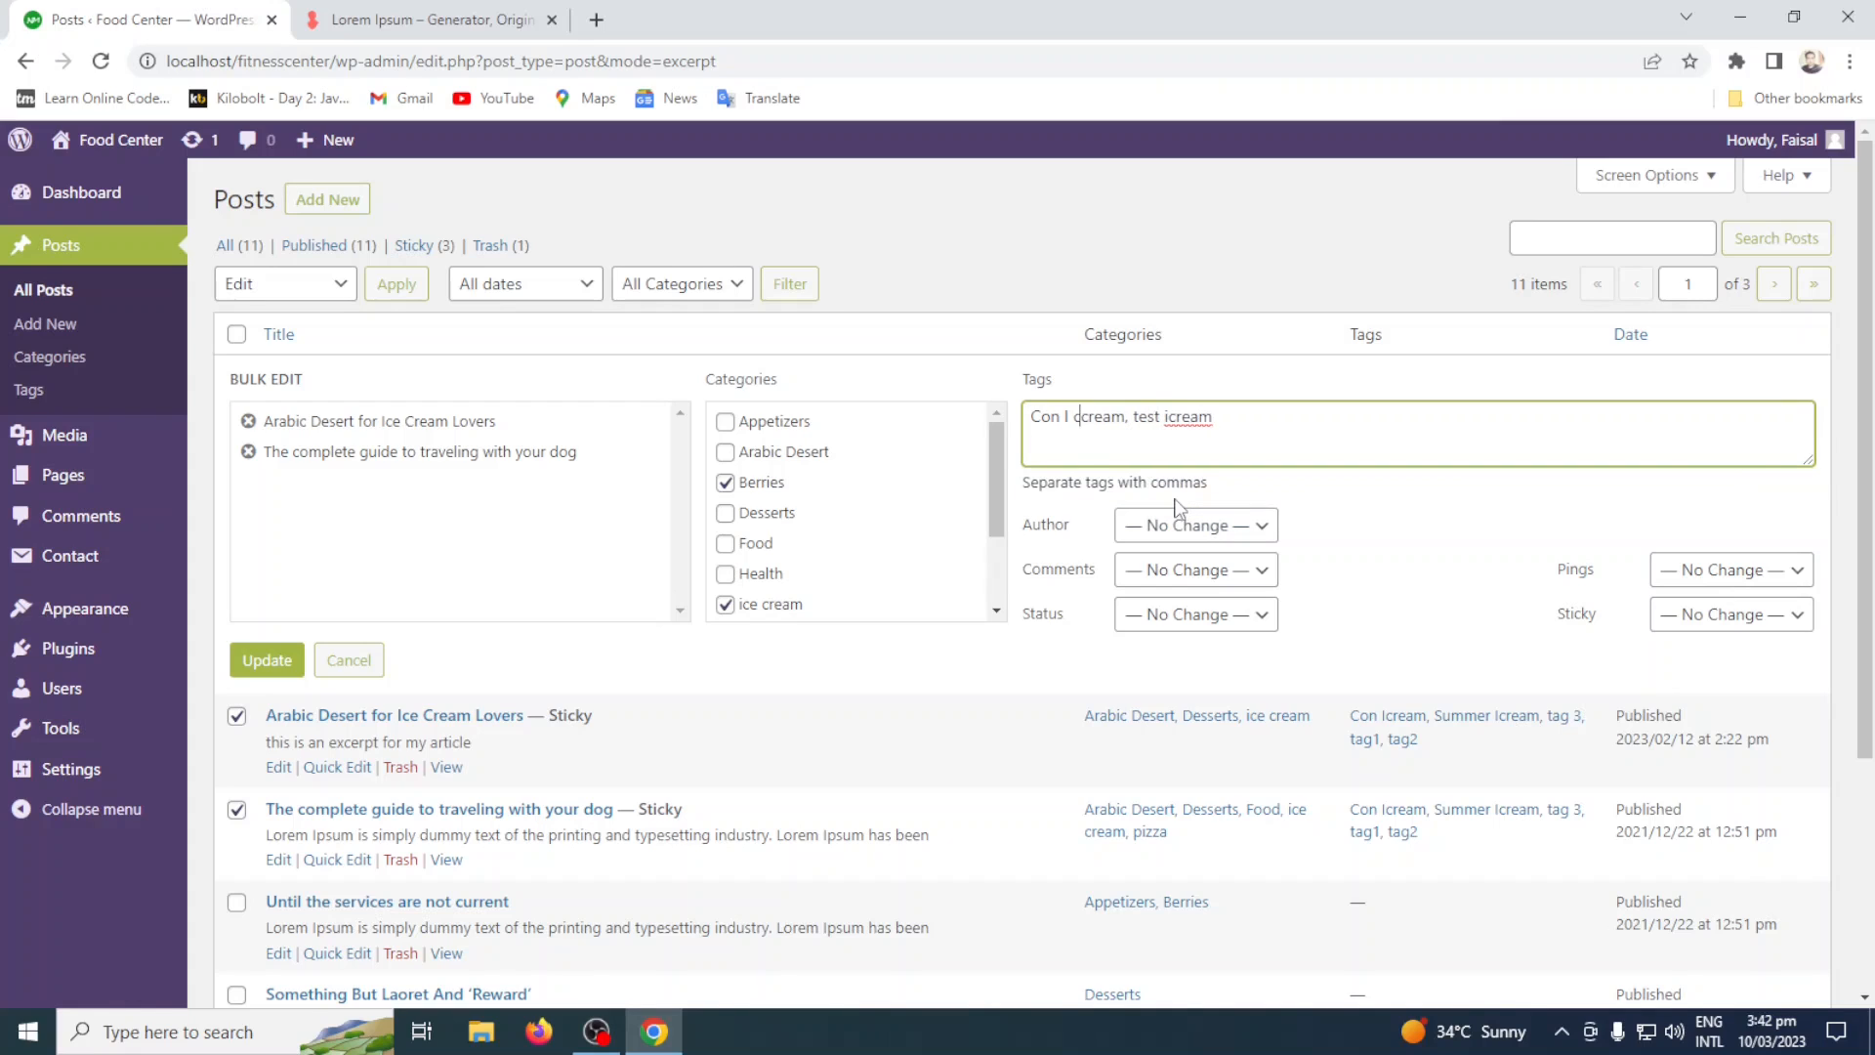
key(BackSpace)
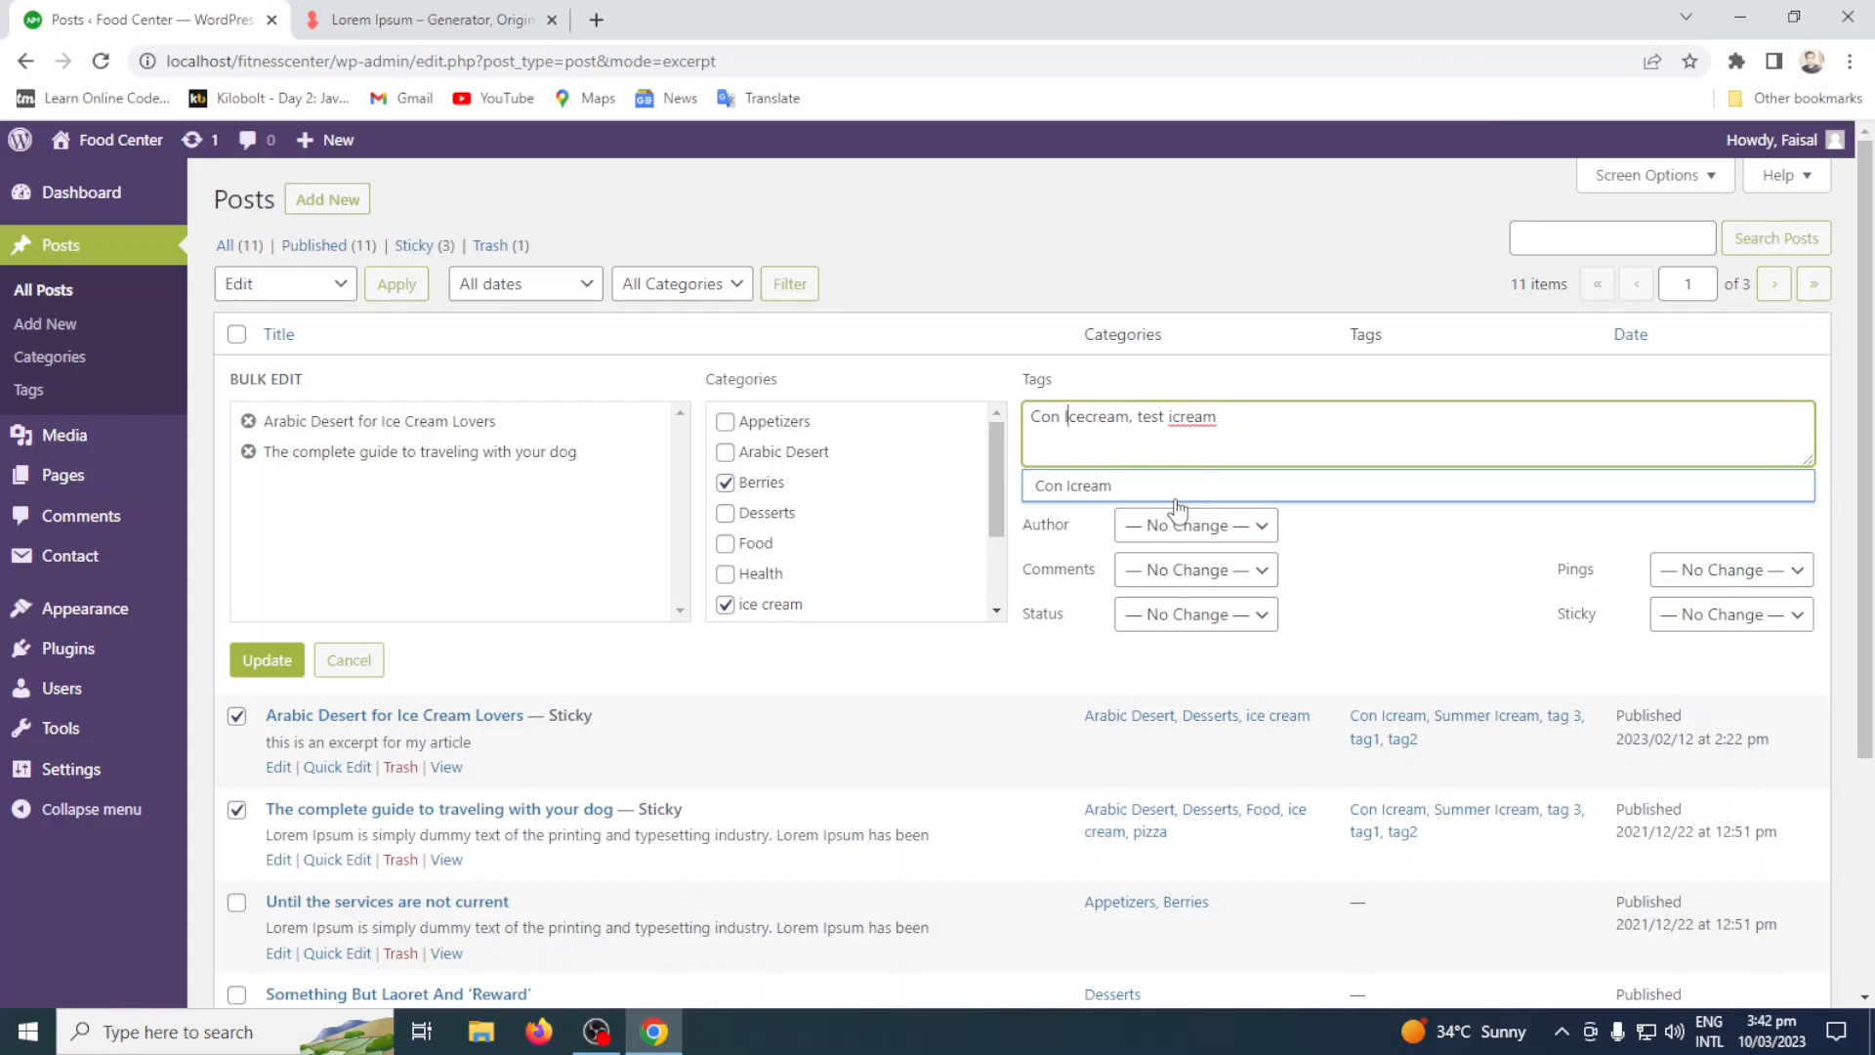
text(ce)
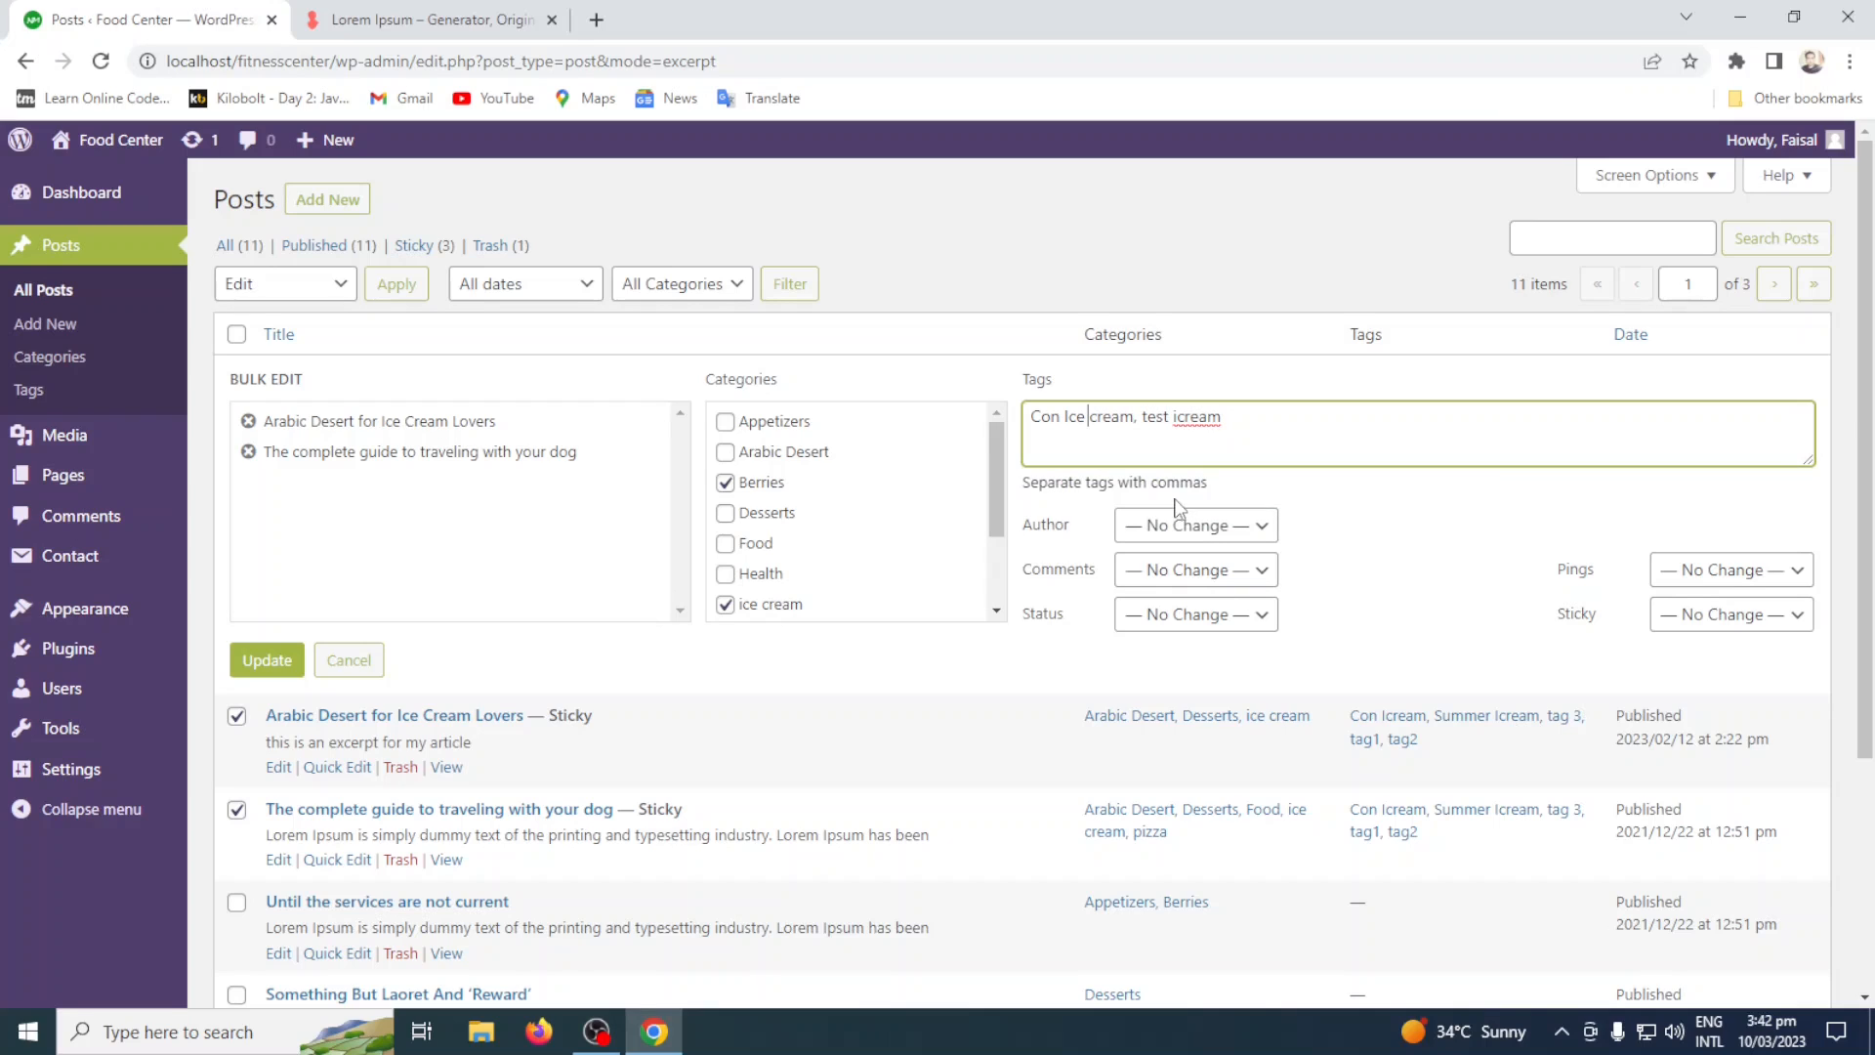
click(1243, 428)
key(Left)
text(ce)
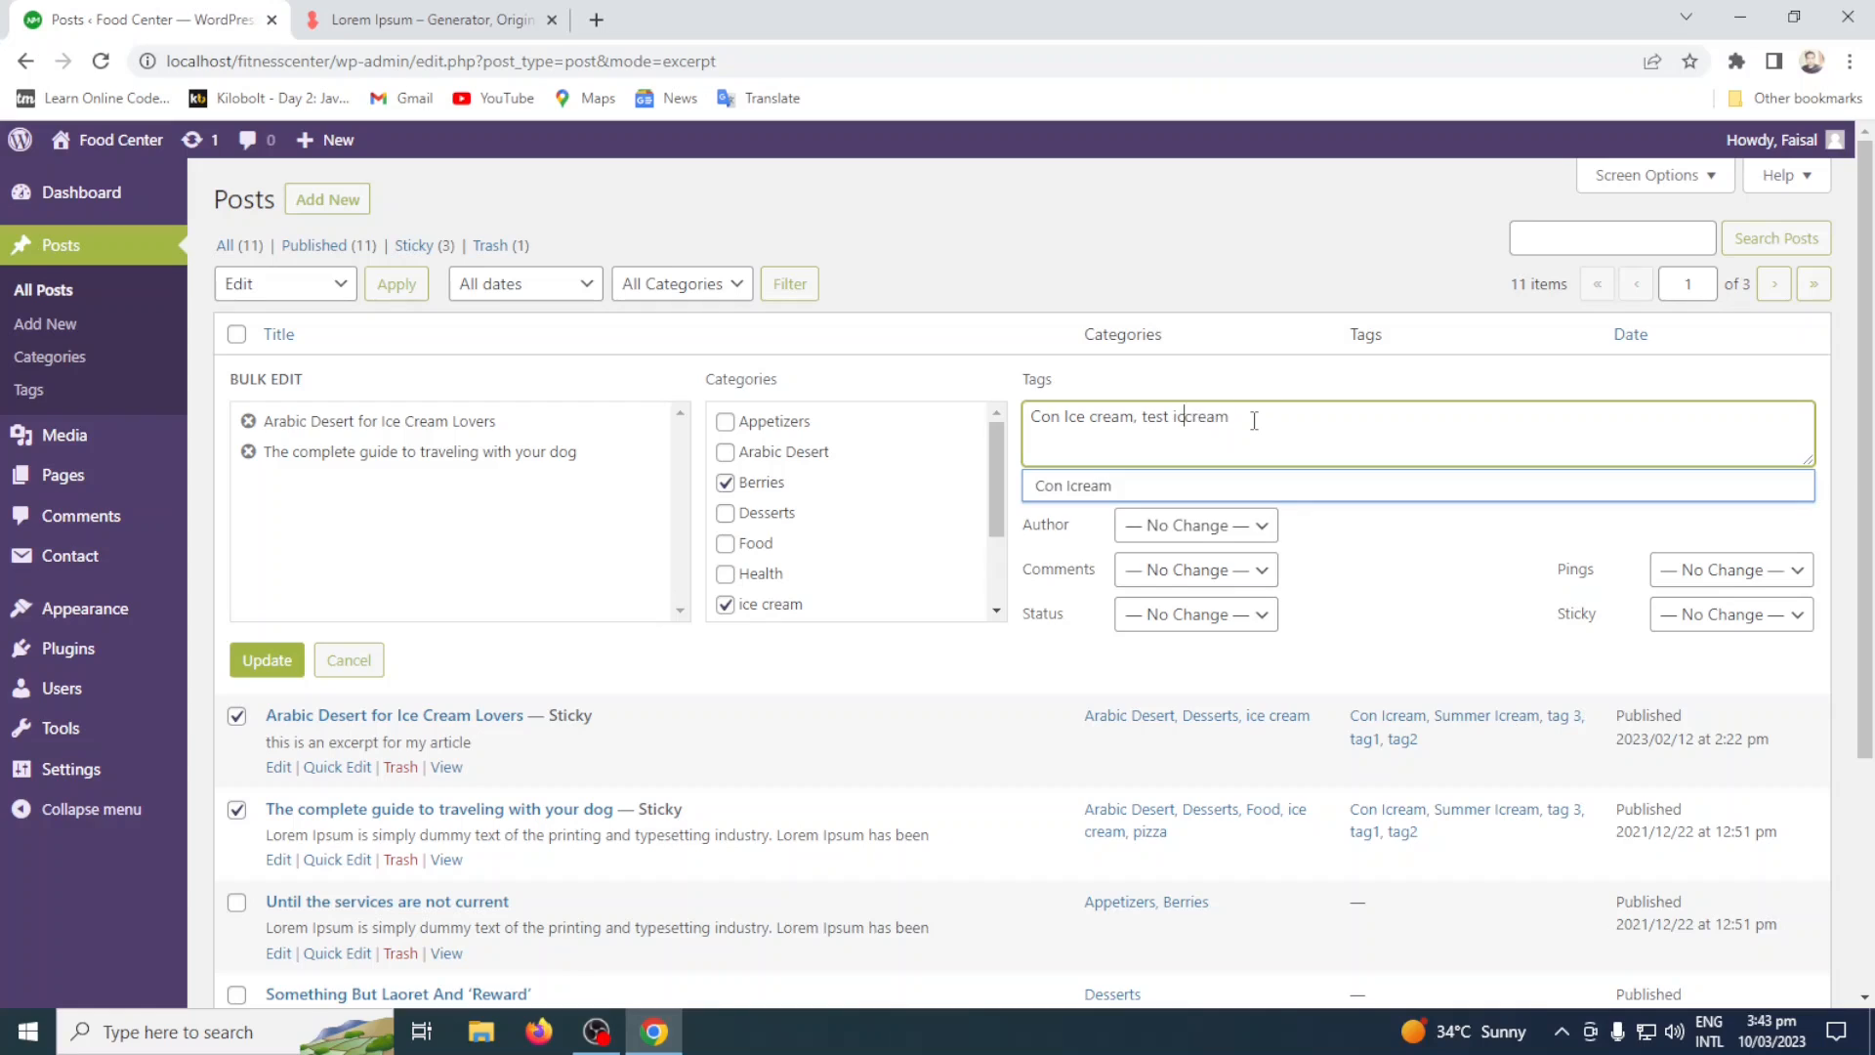
click(1253, 420)
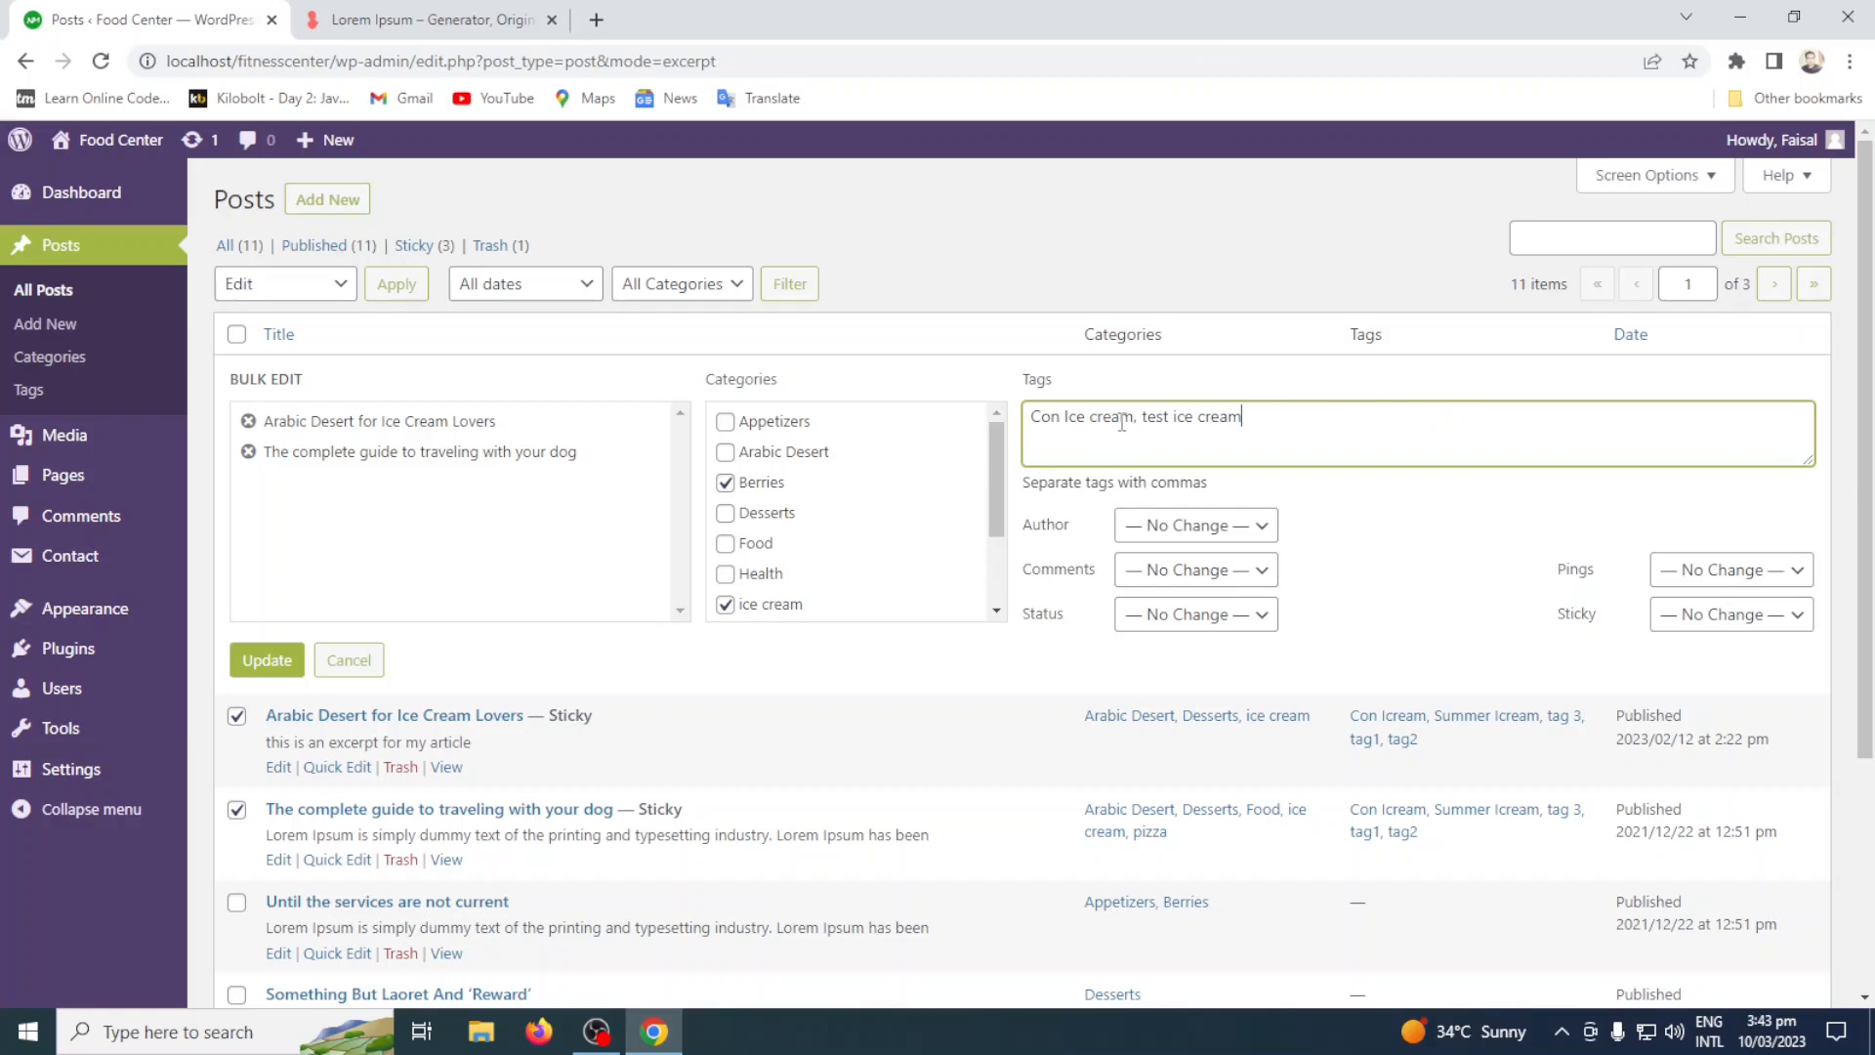
drag(1119, 416, 956, 431)
drag(1253, 422, 1147, 420)
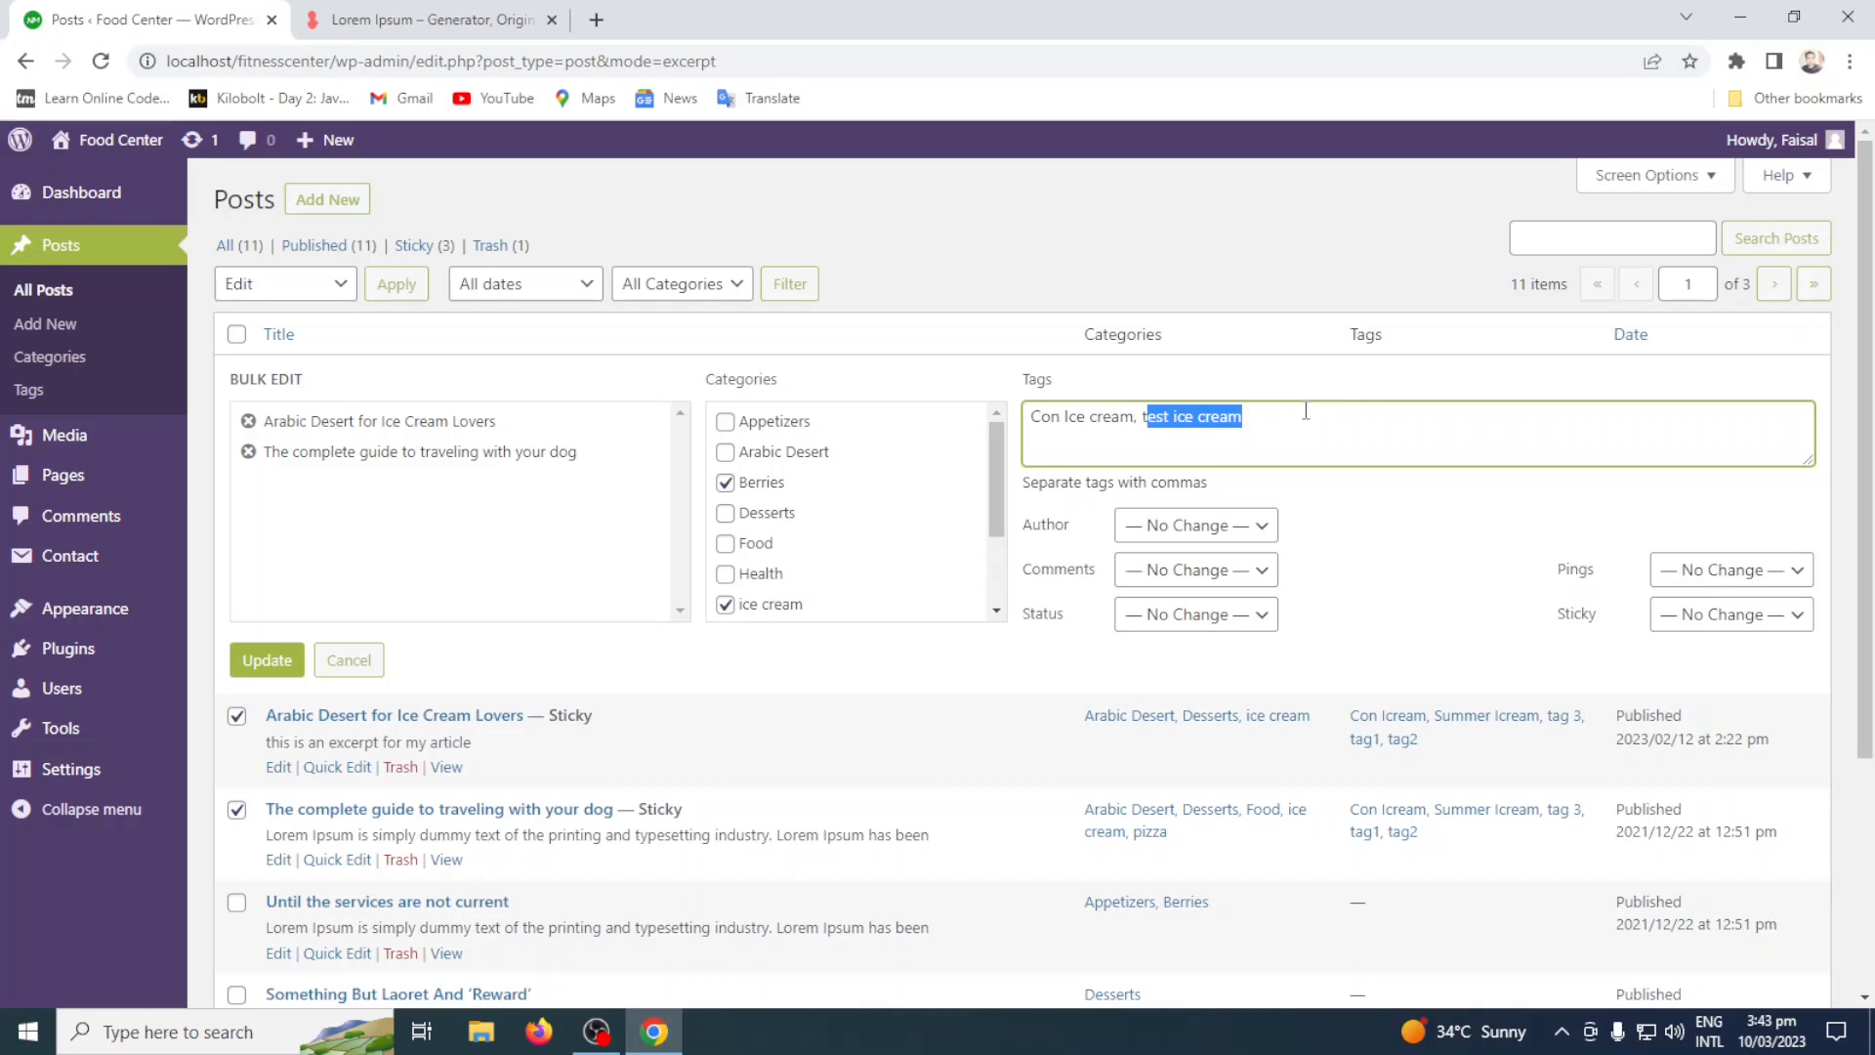
Set Comments to Allow and Status to Private for both posts in the bulk edit, leaving the author at No Change.
click(1226, 527)
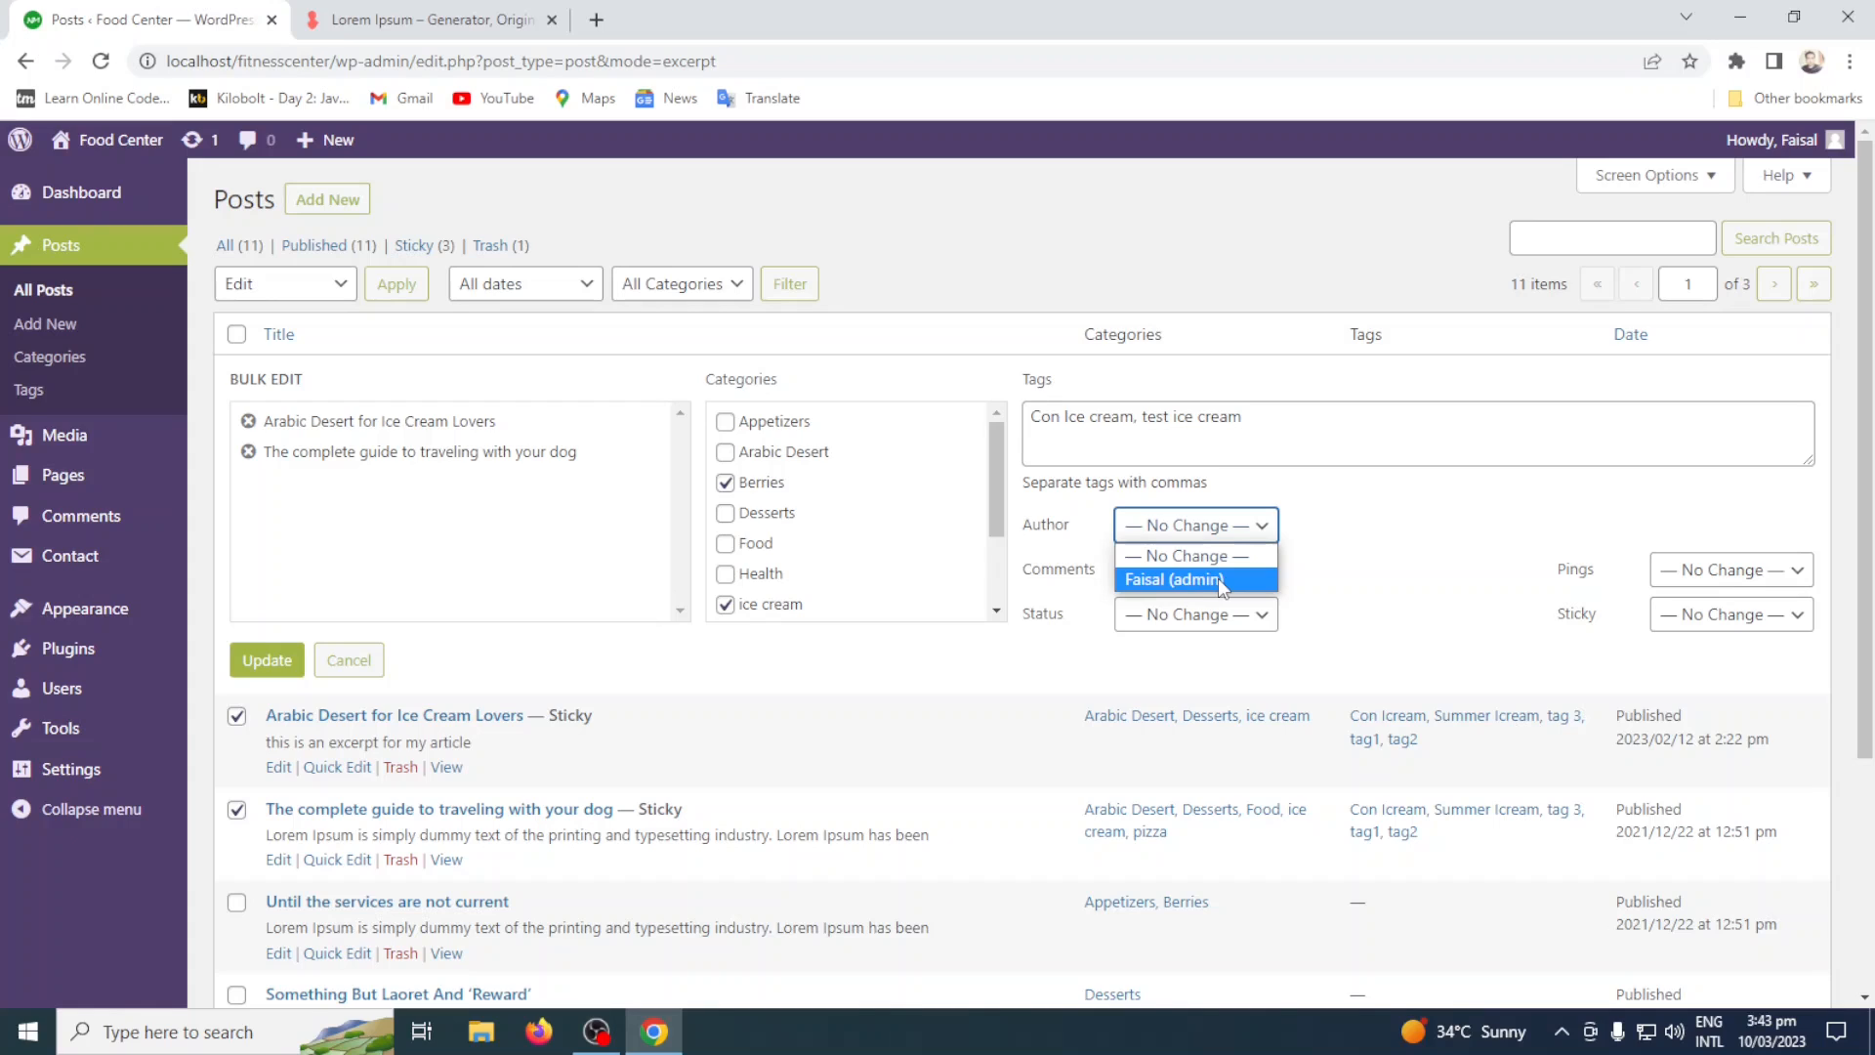
click(1349, 557)
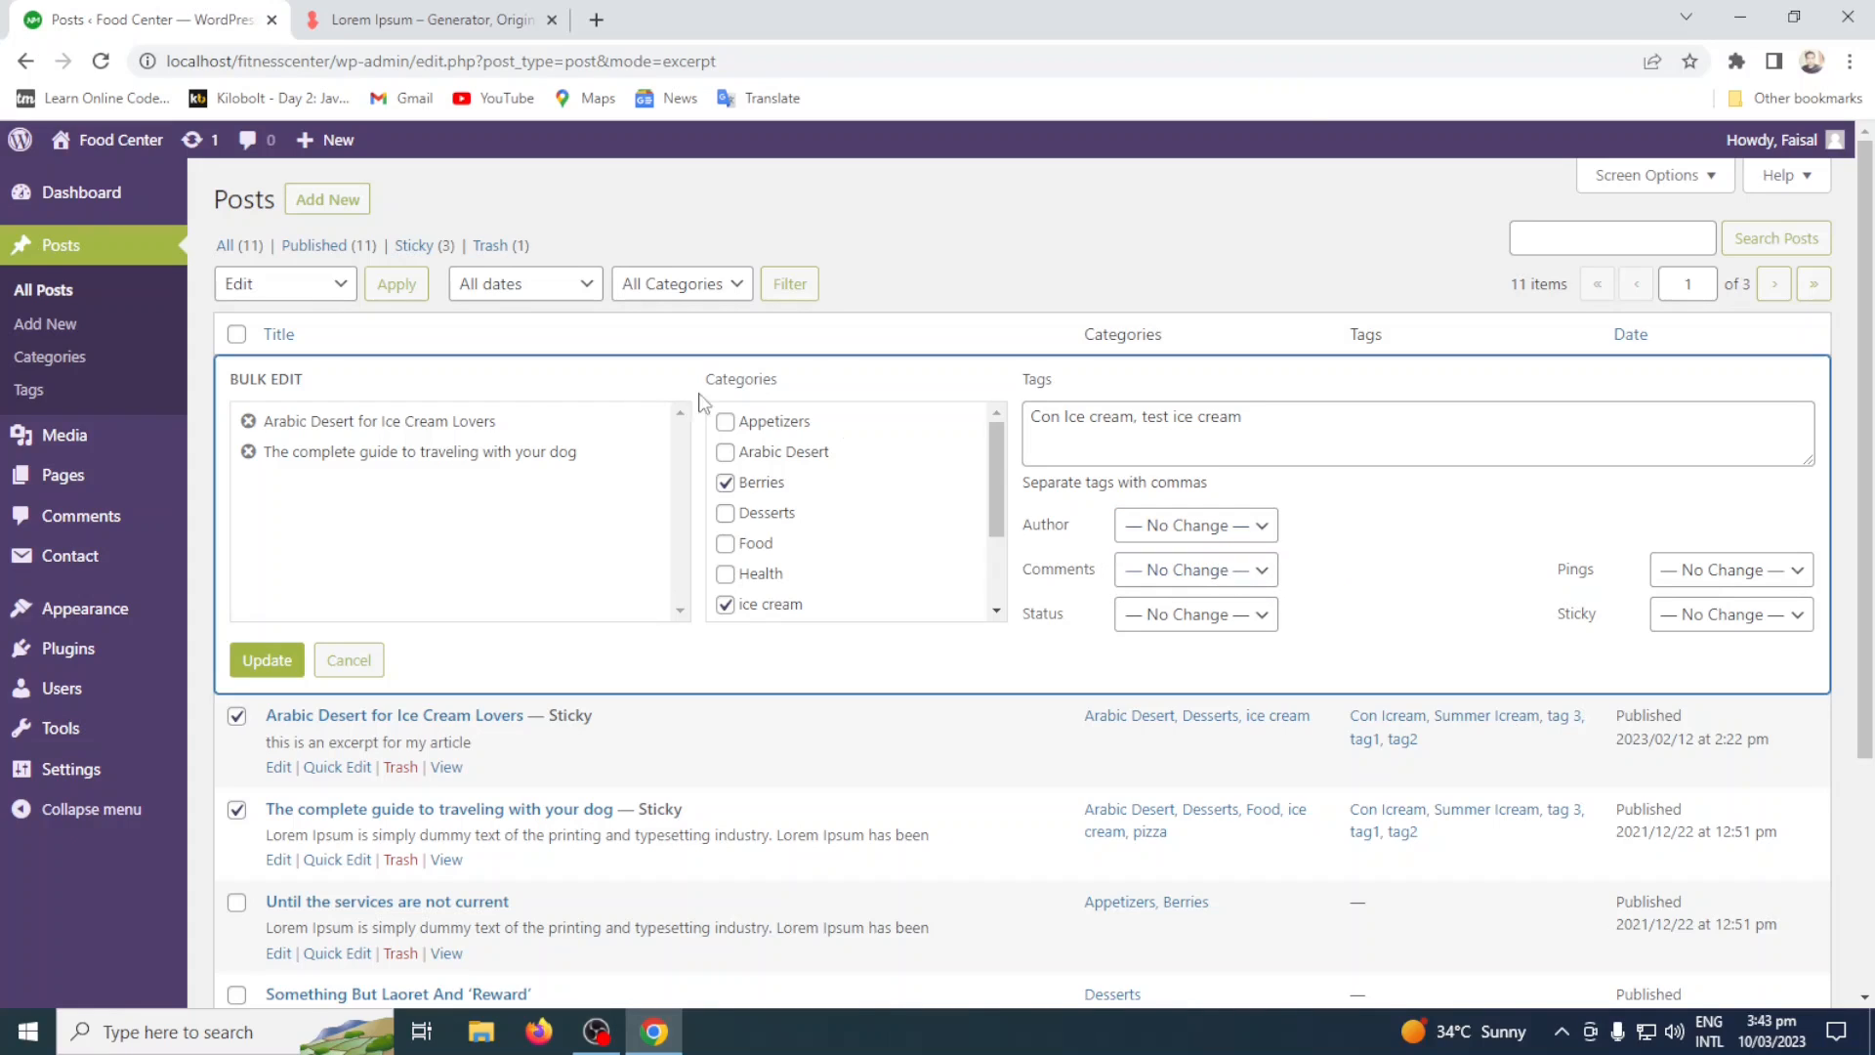
click(1226, 571)
click(1211, 645)
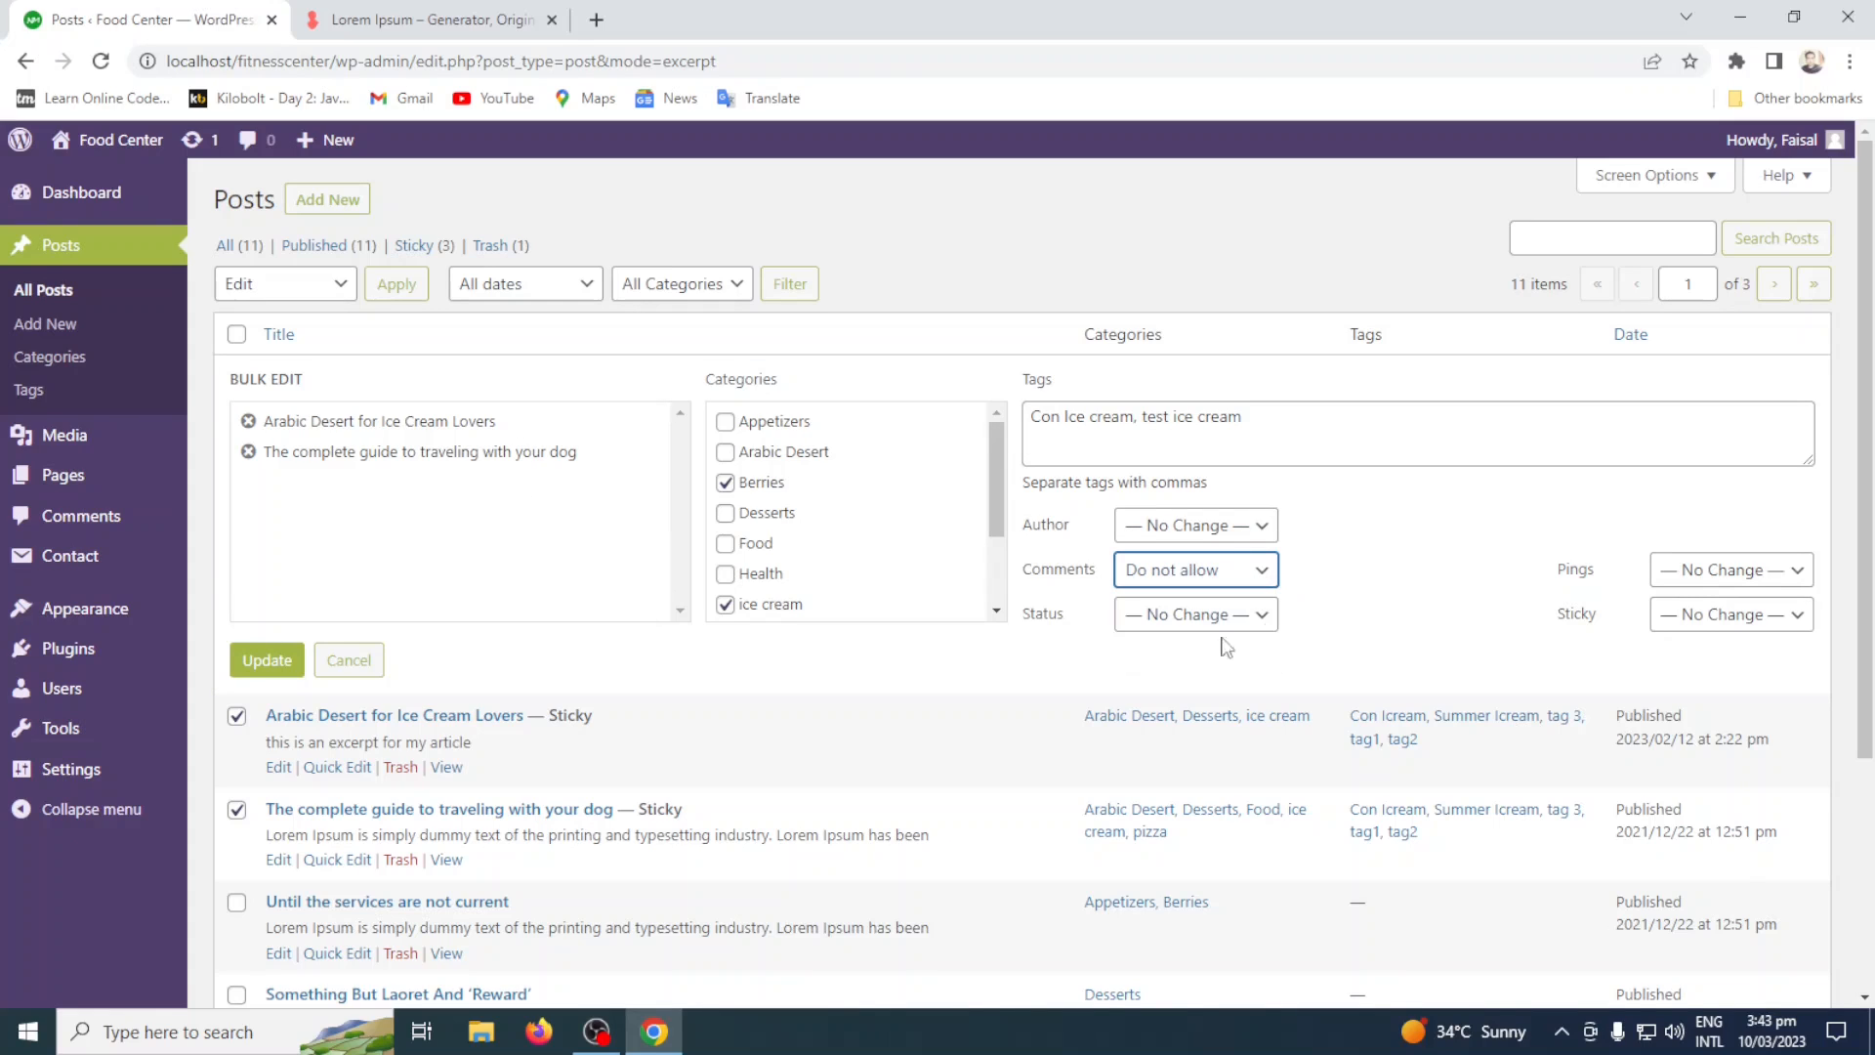
click(1232, 572)
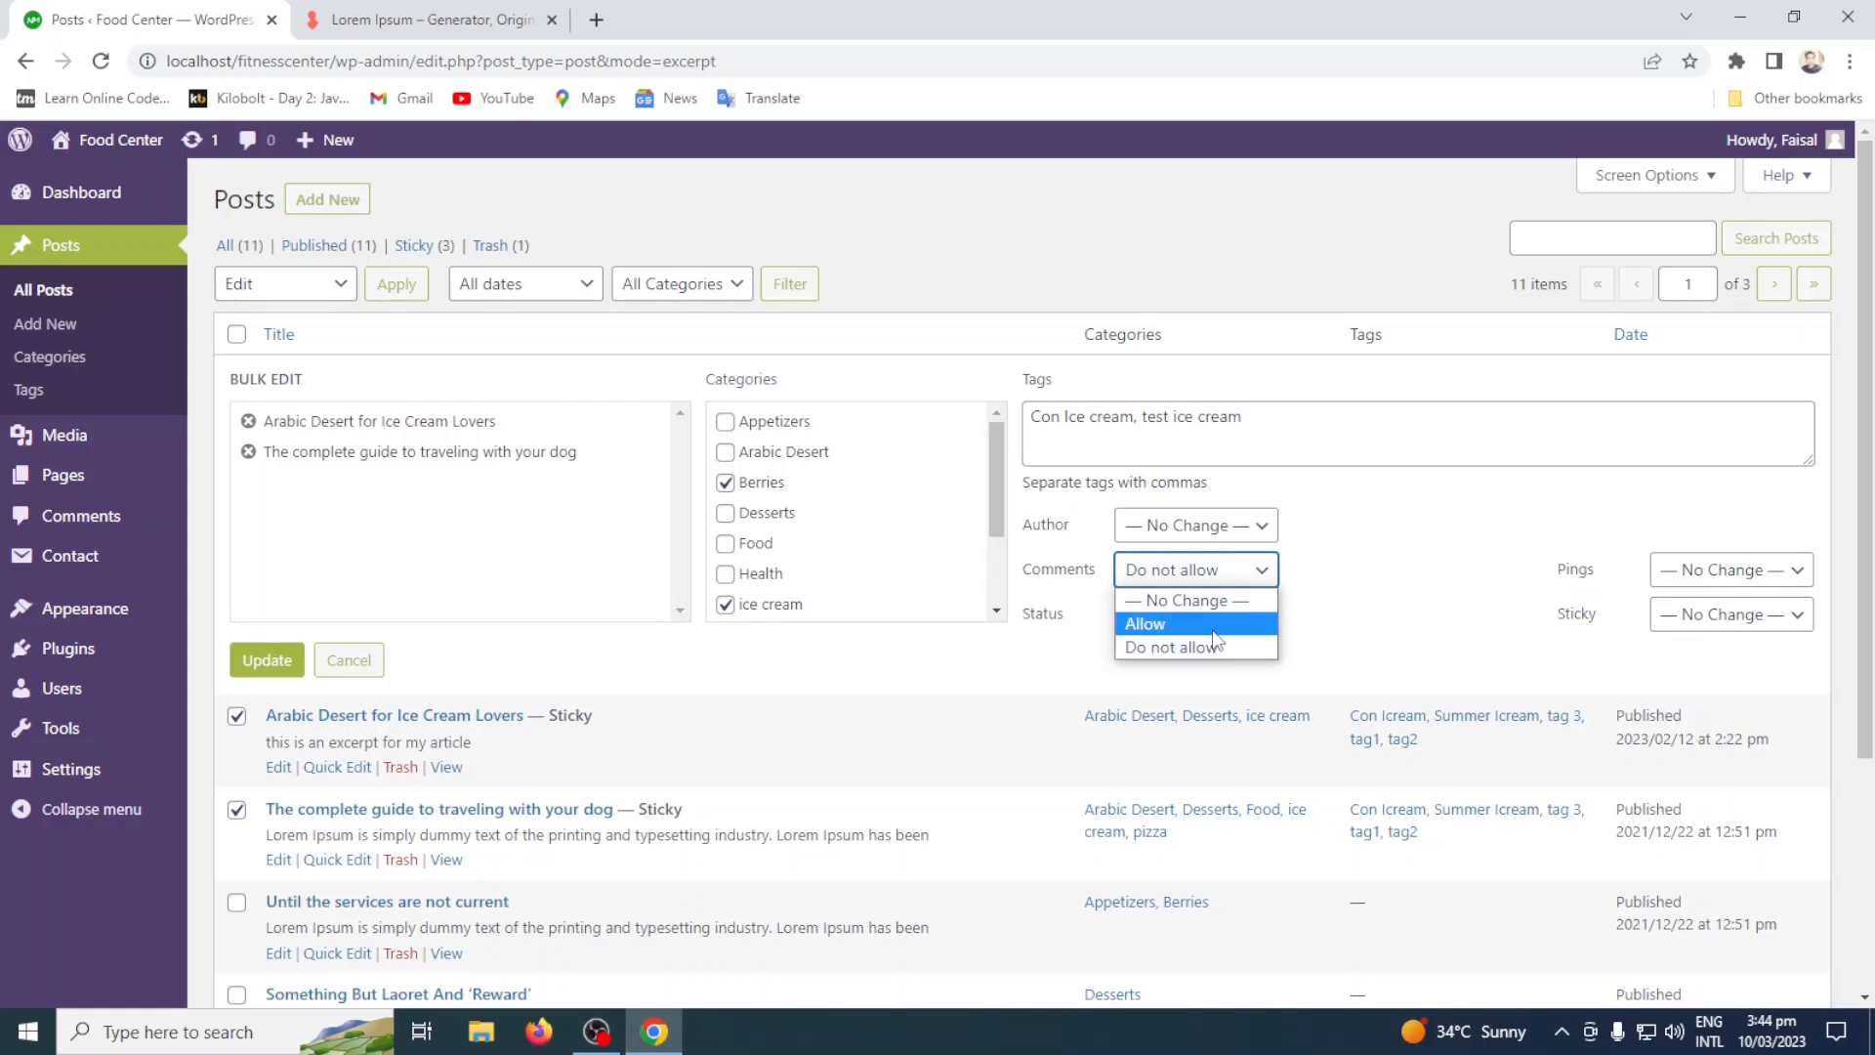
click(1215, 624)
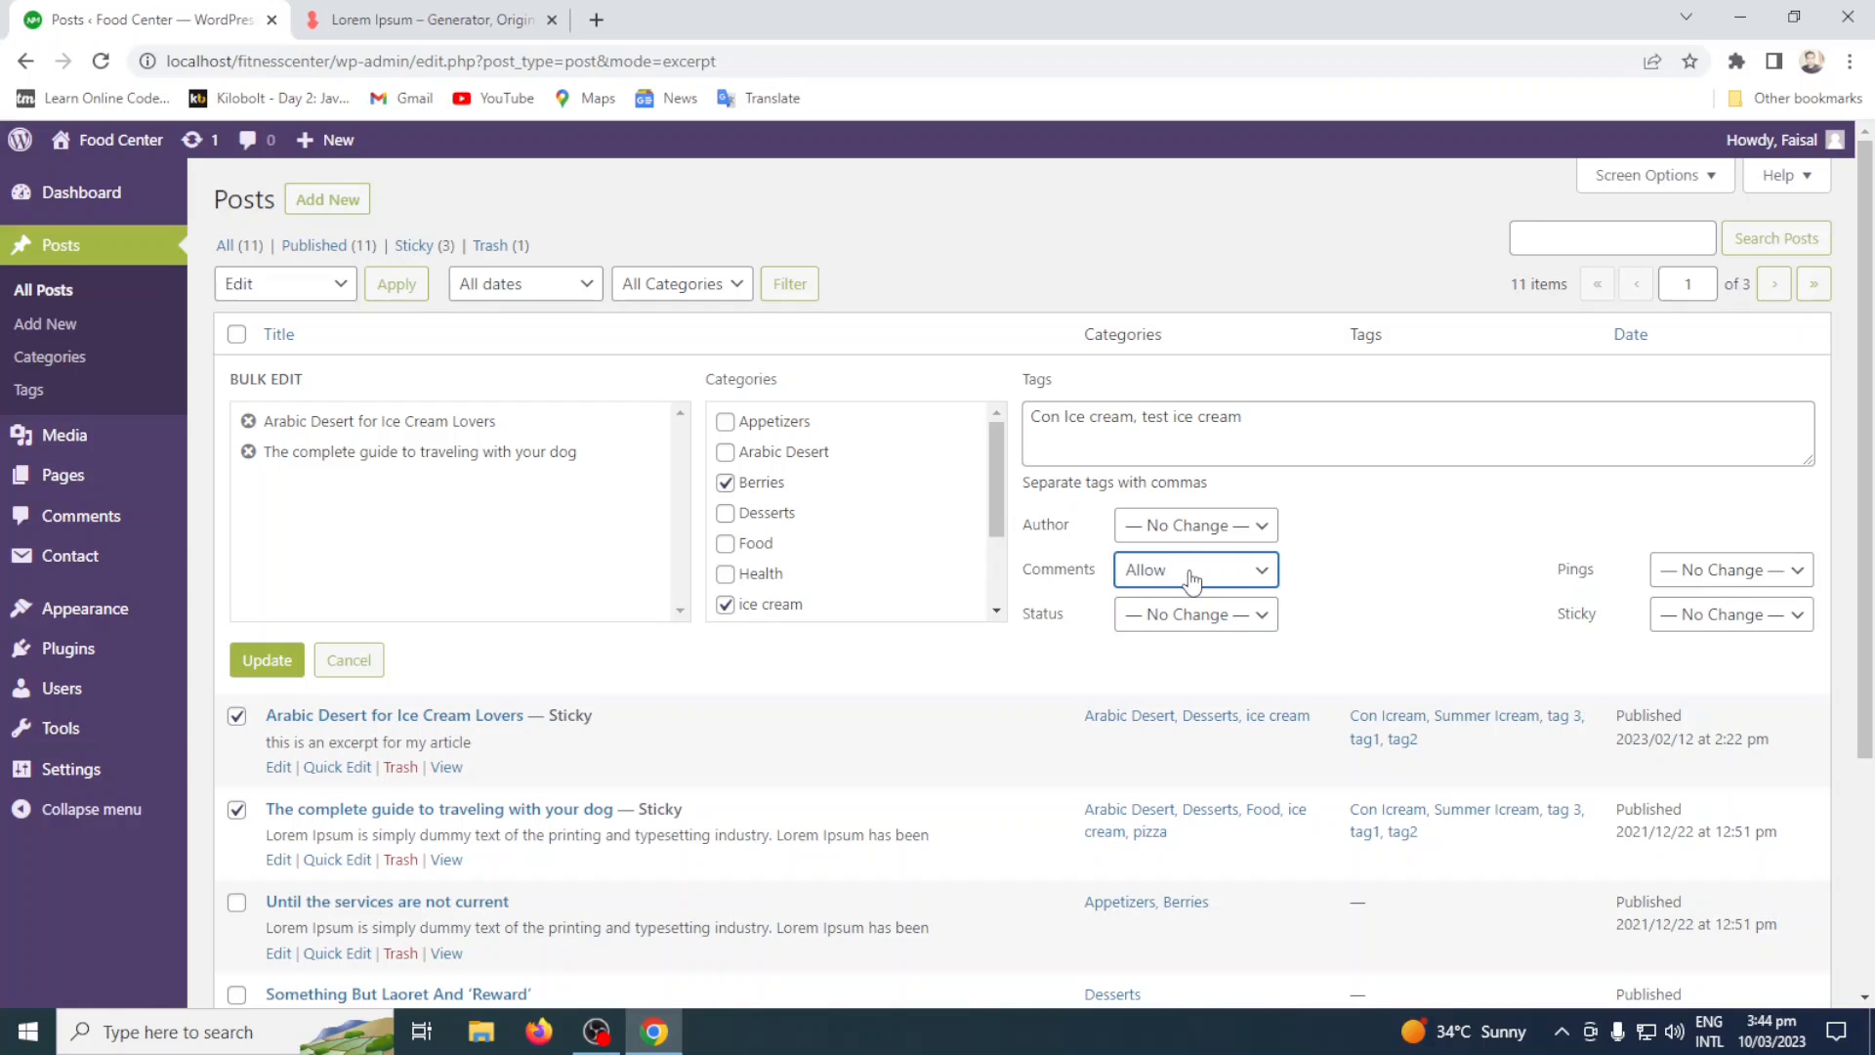
click(1197, 617)
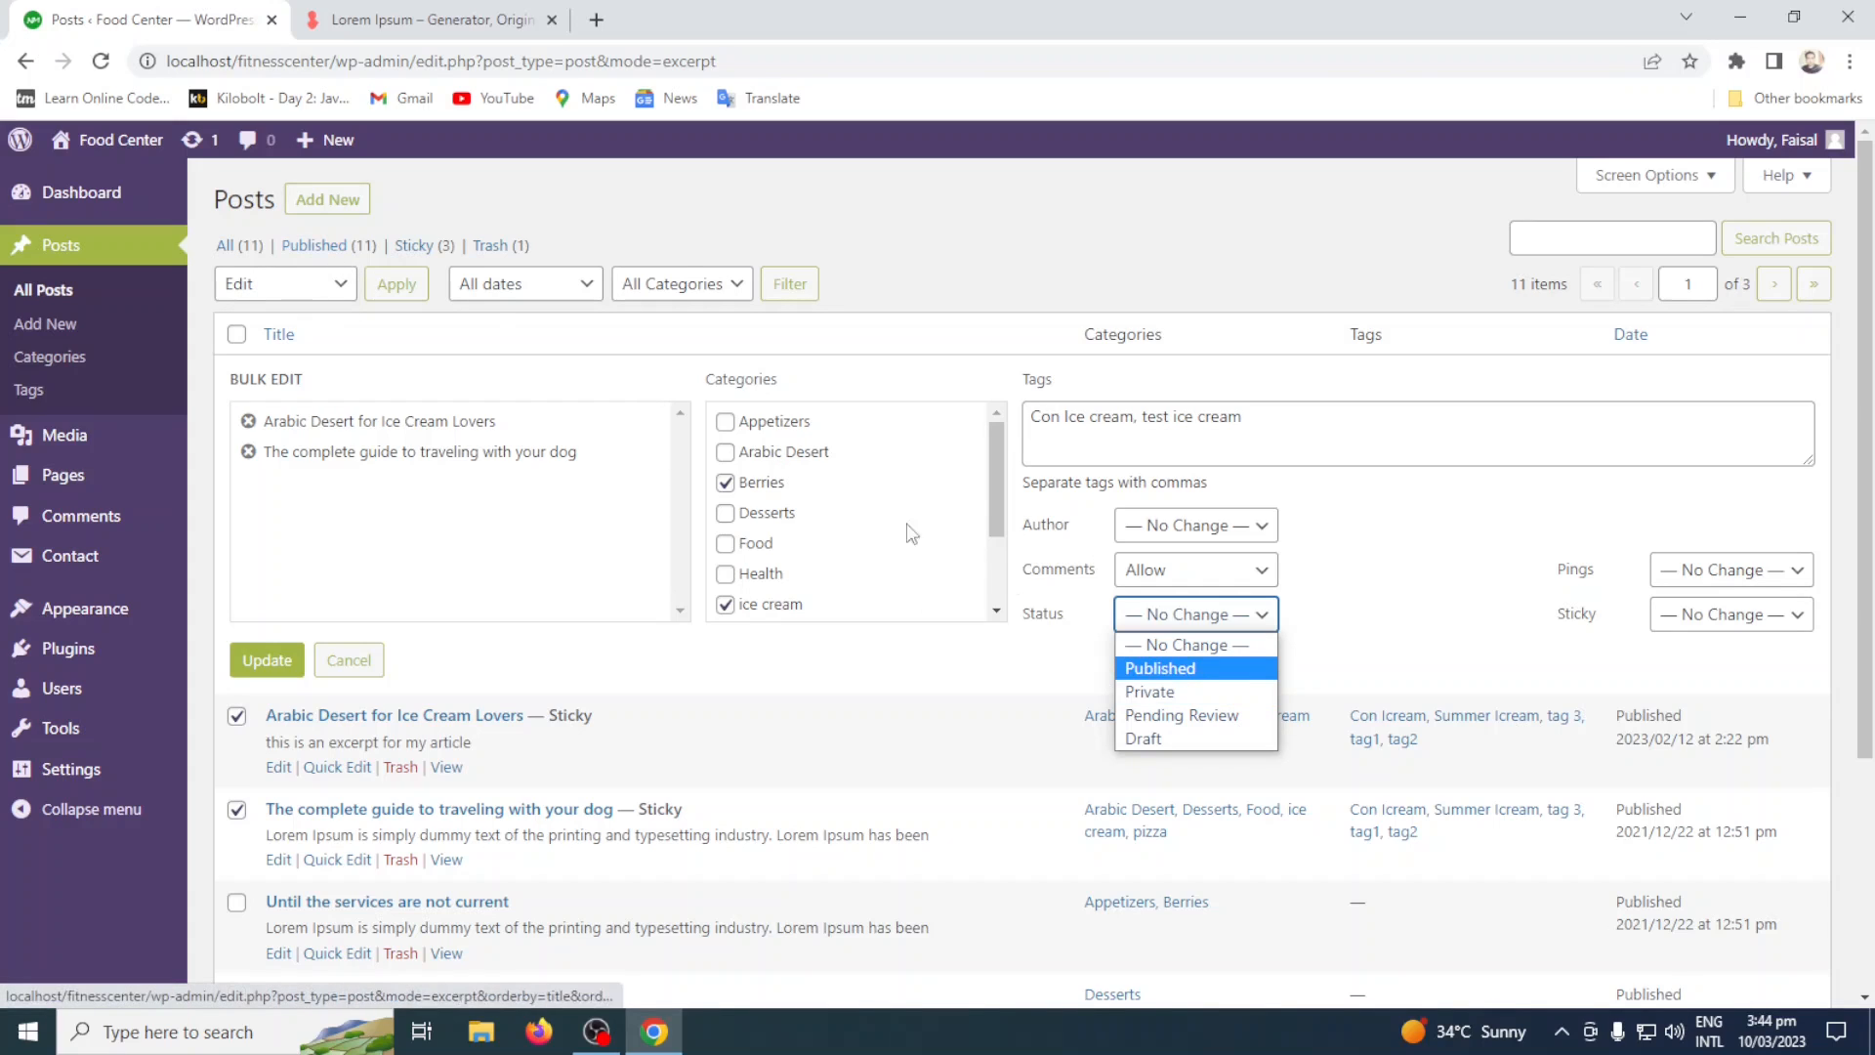
click(1216, 704)
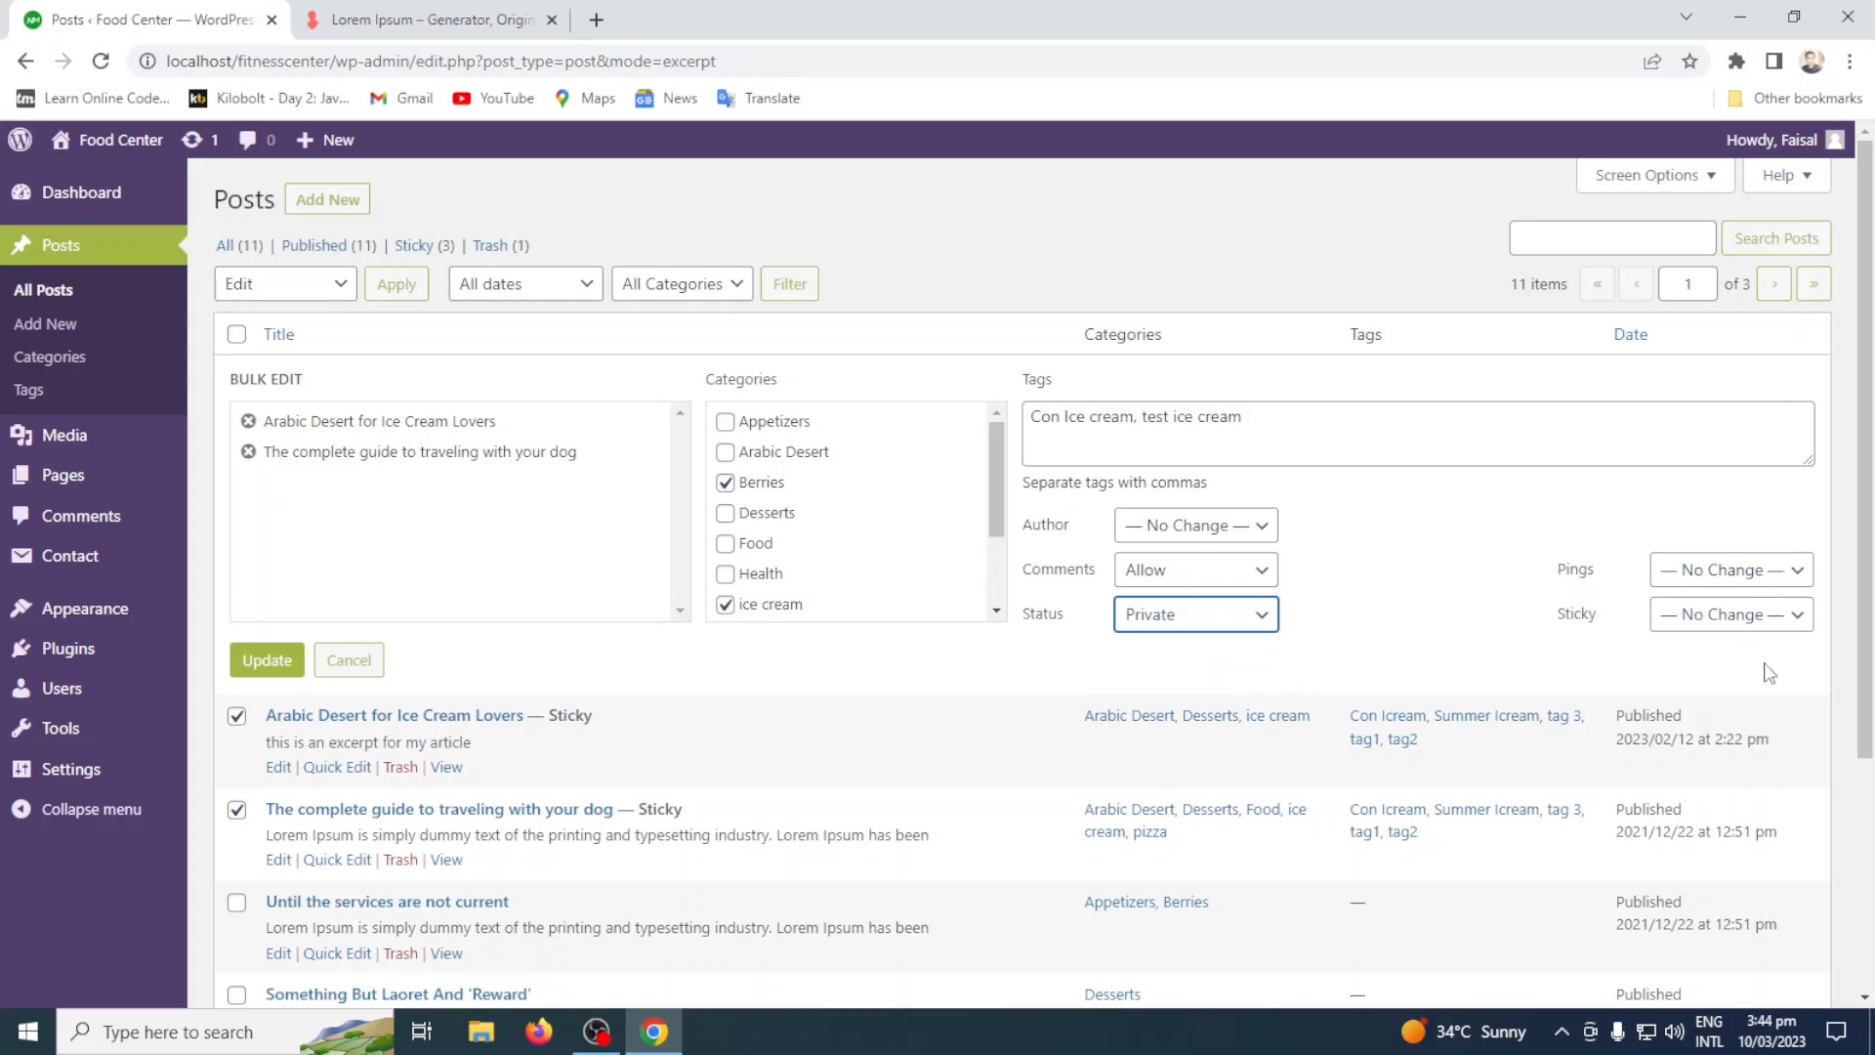
Apply the bulk edit changes to the two selected posts.
click(289, 669)
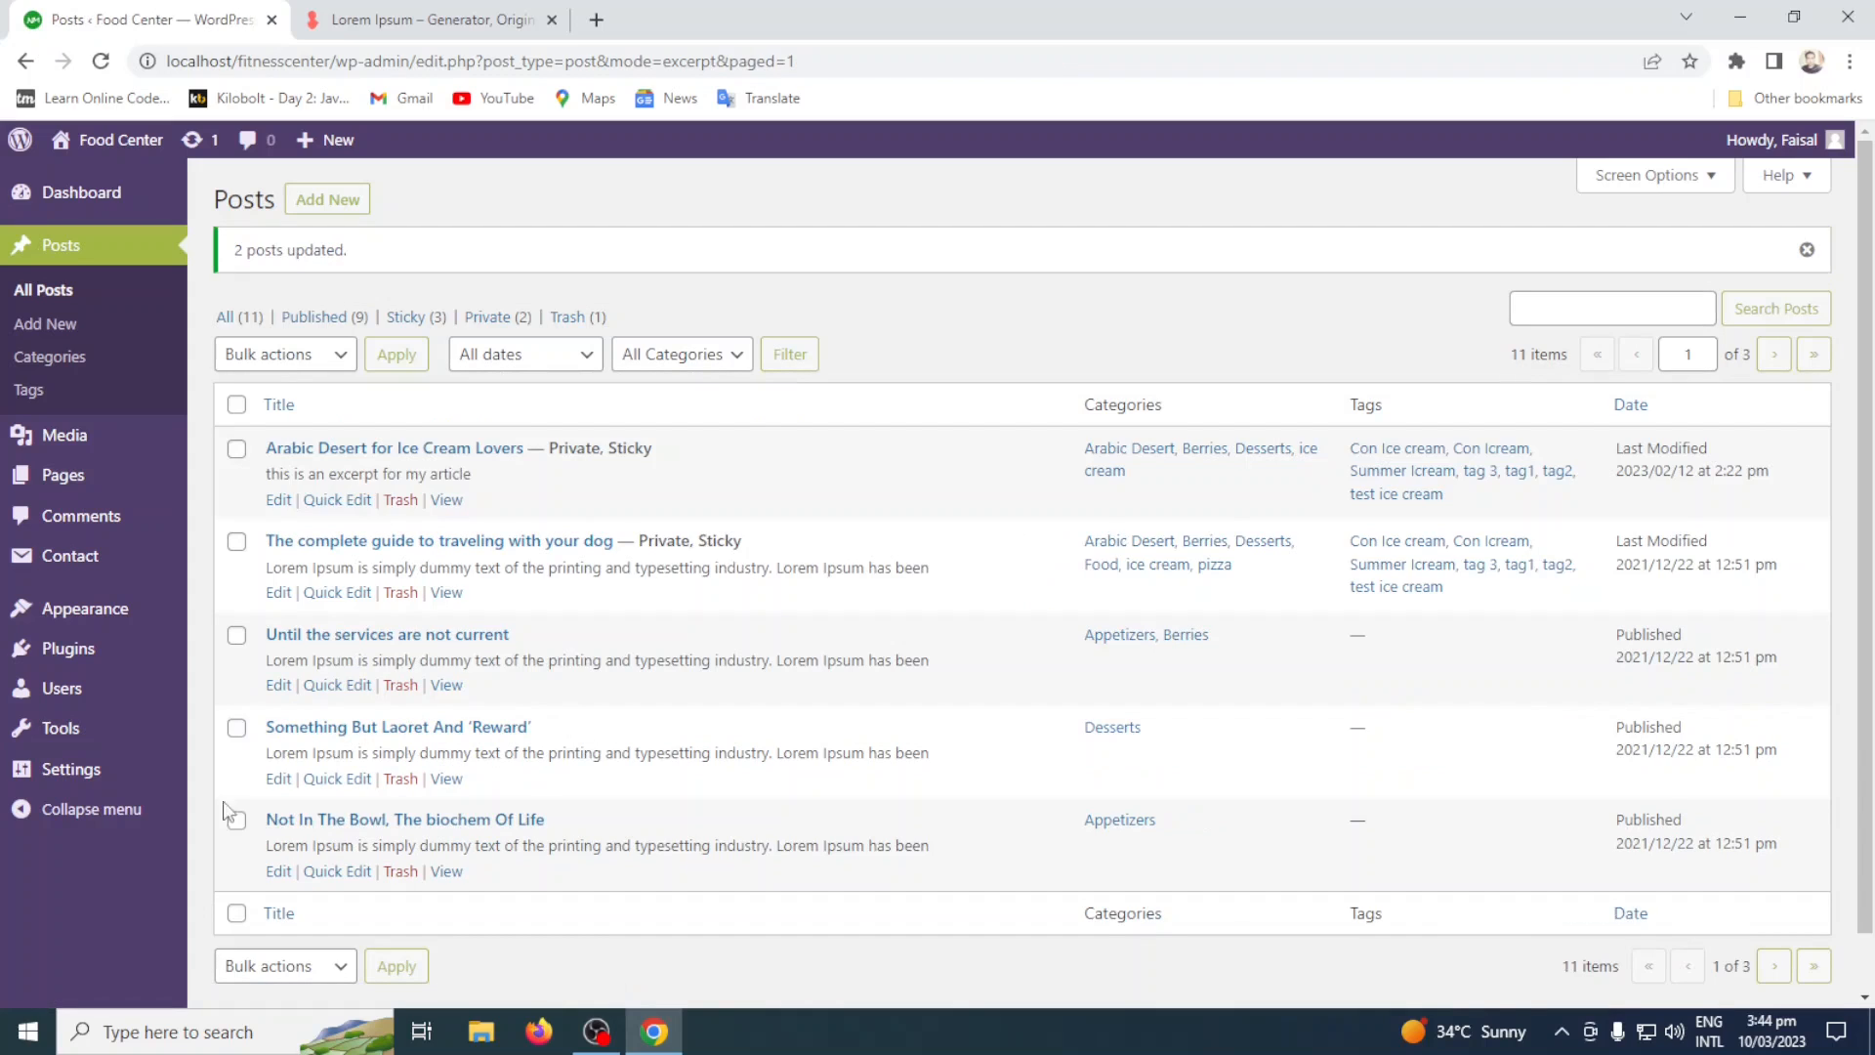
click(337, 684)
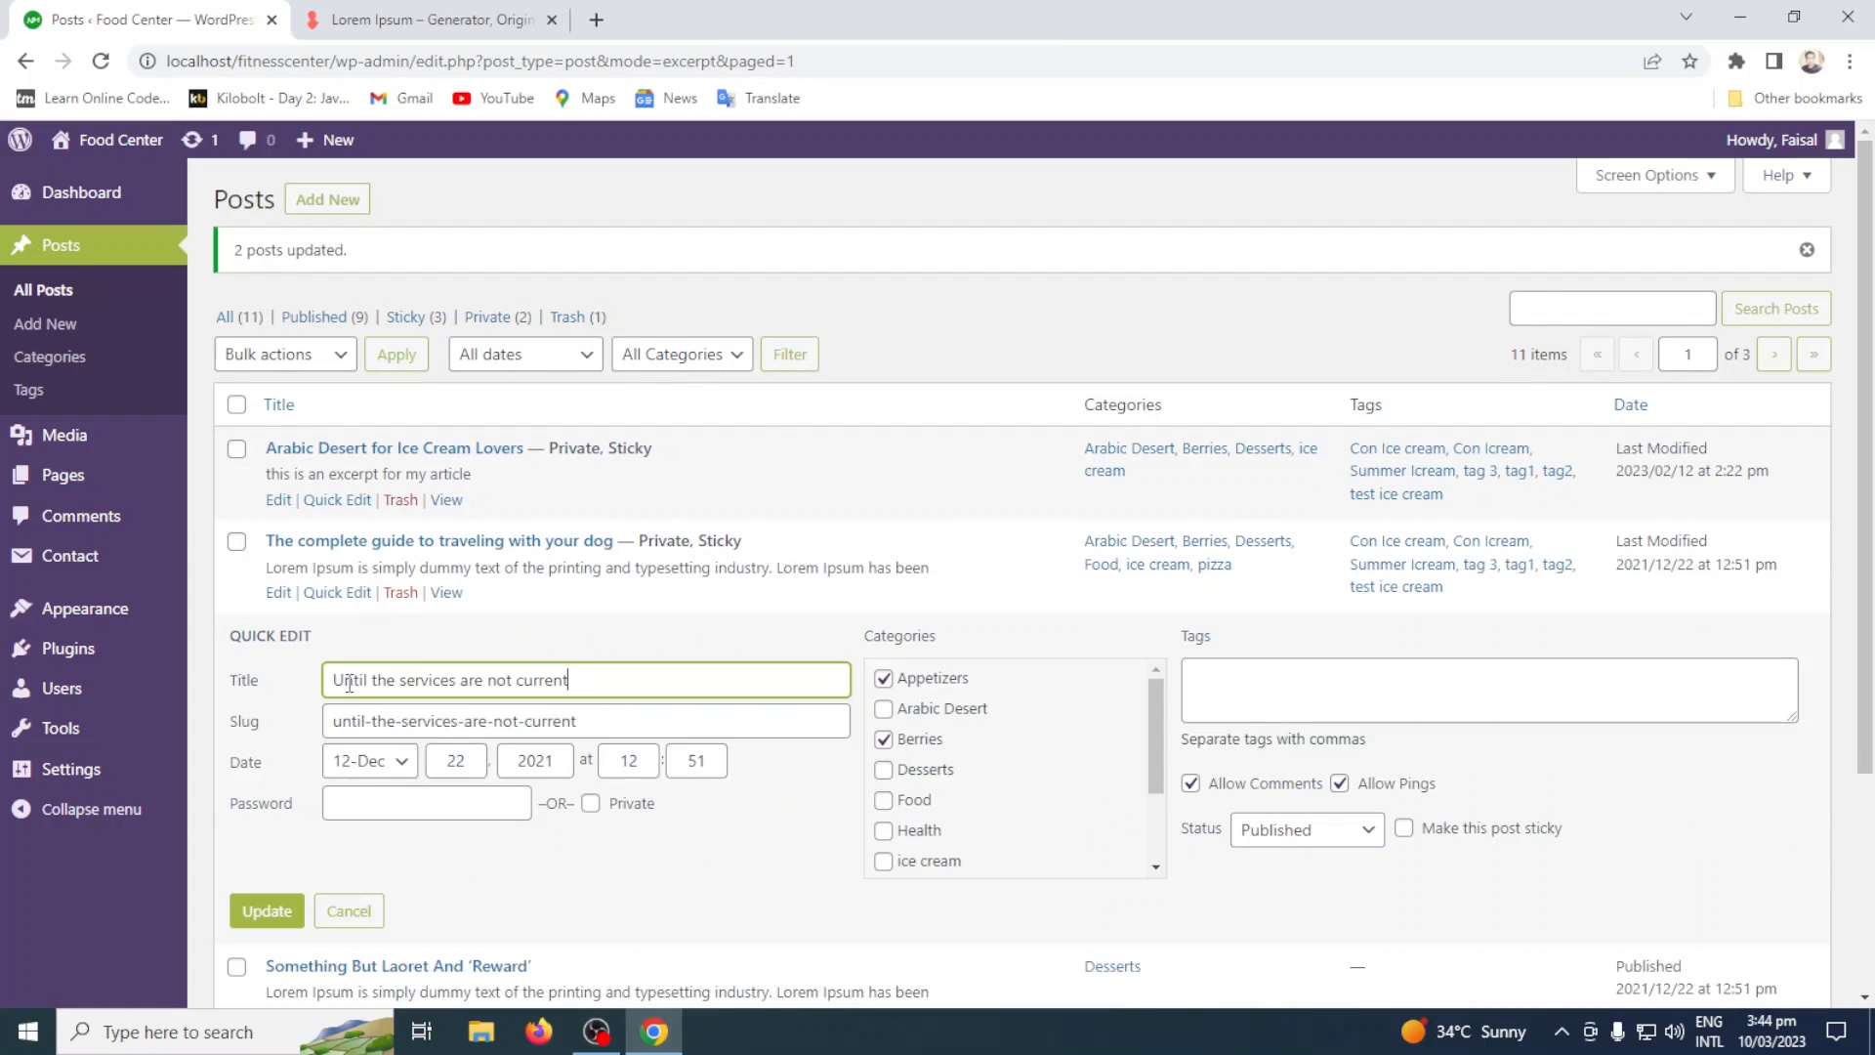
click(314, 365)
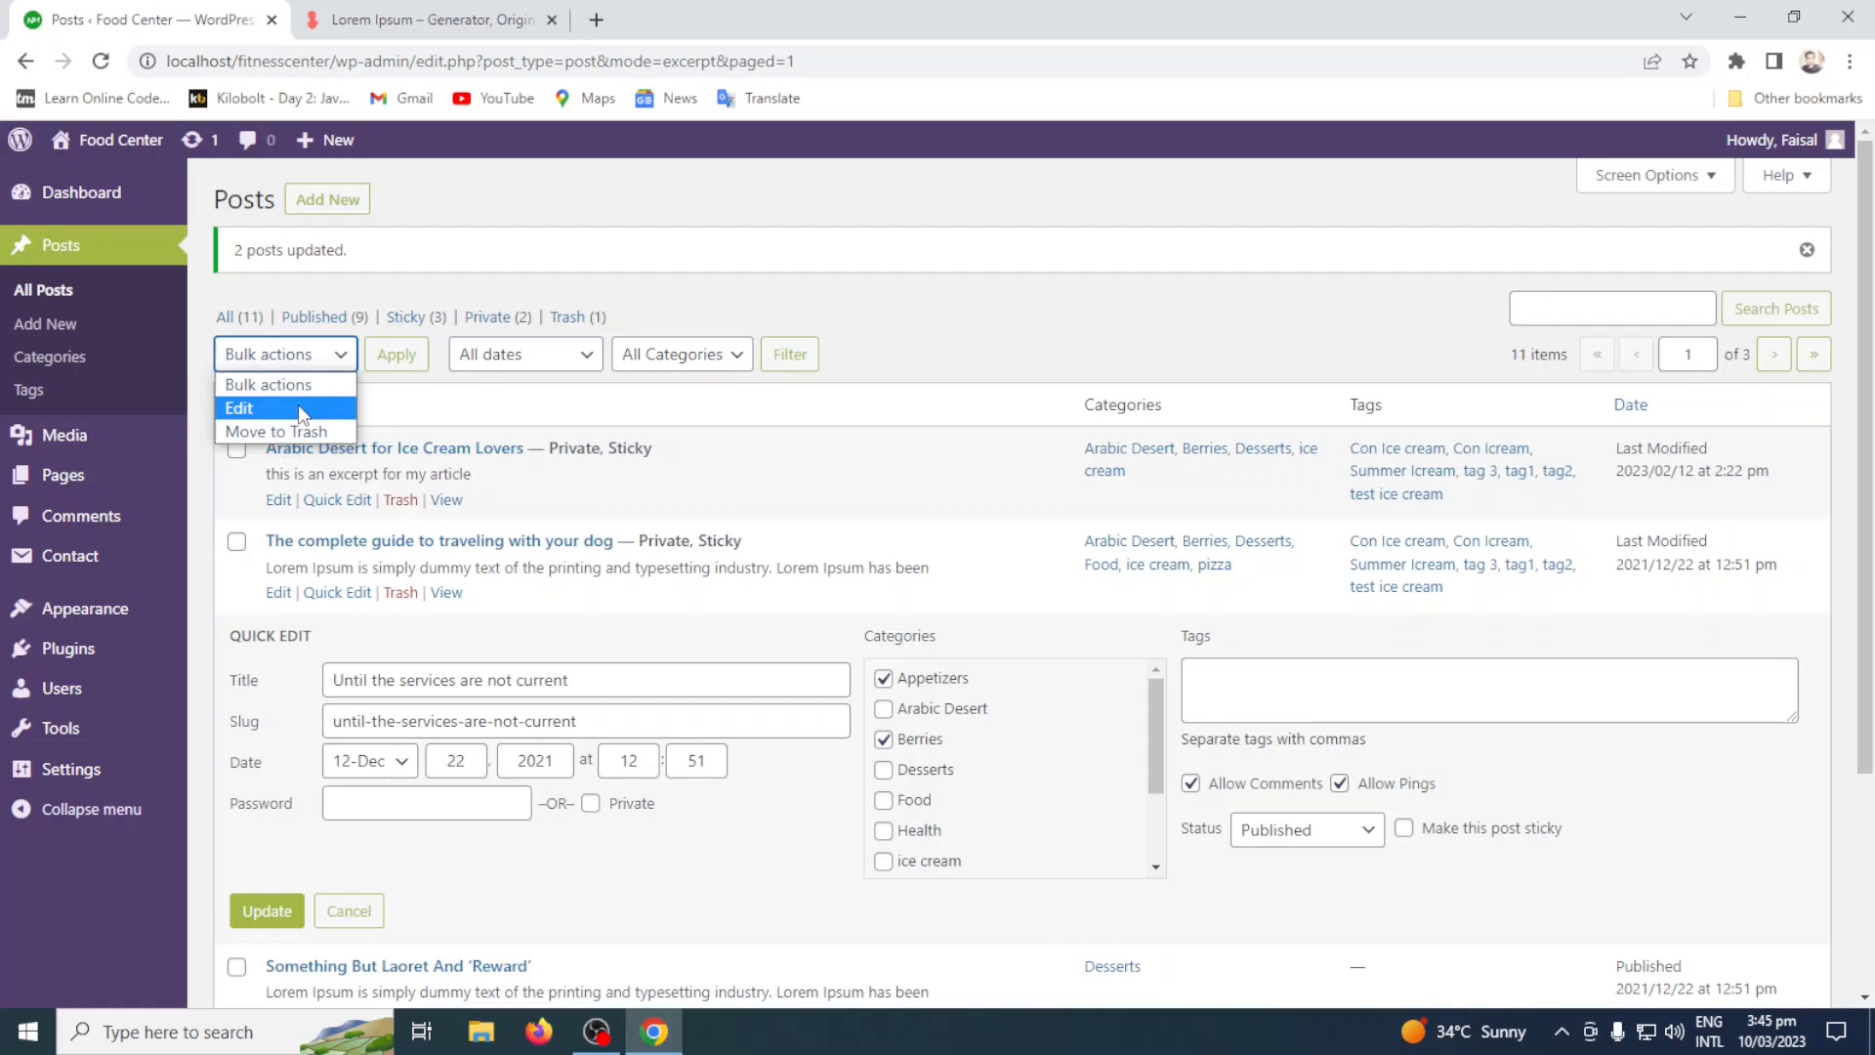
click(337, 917)
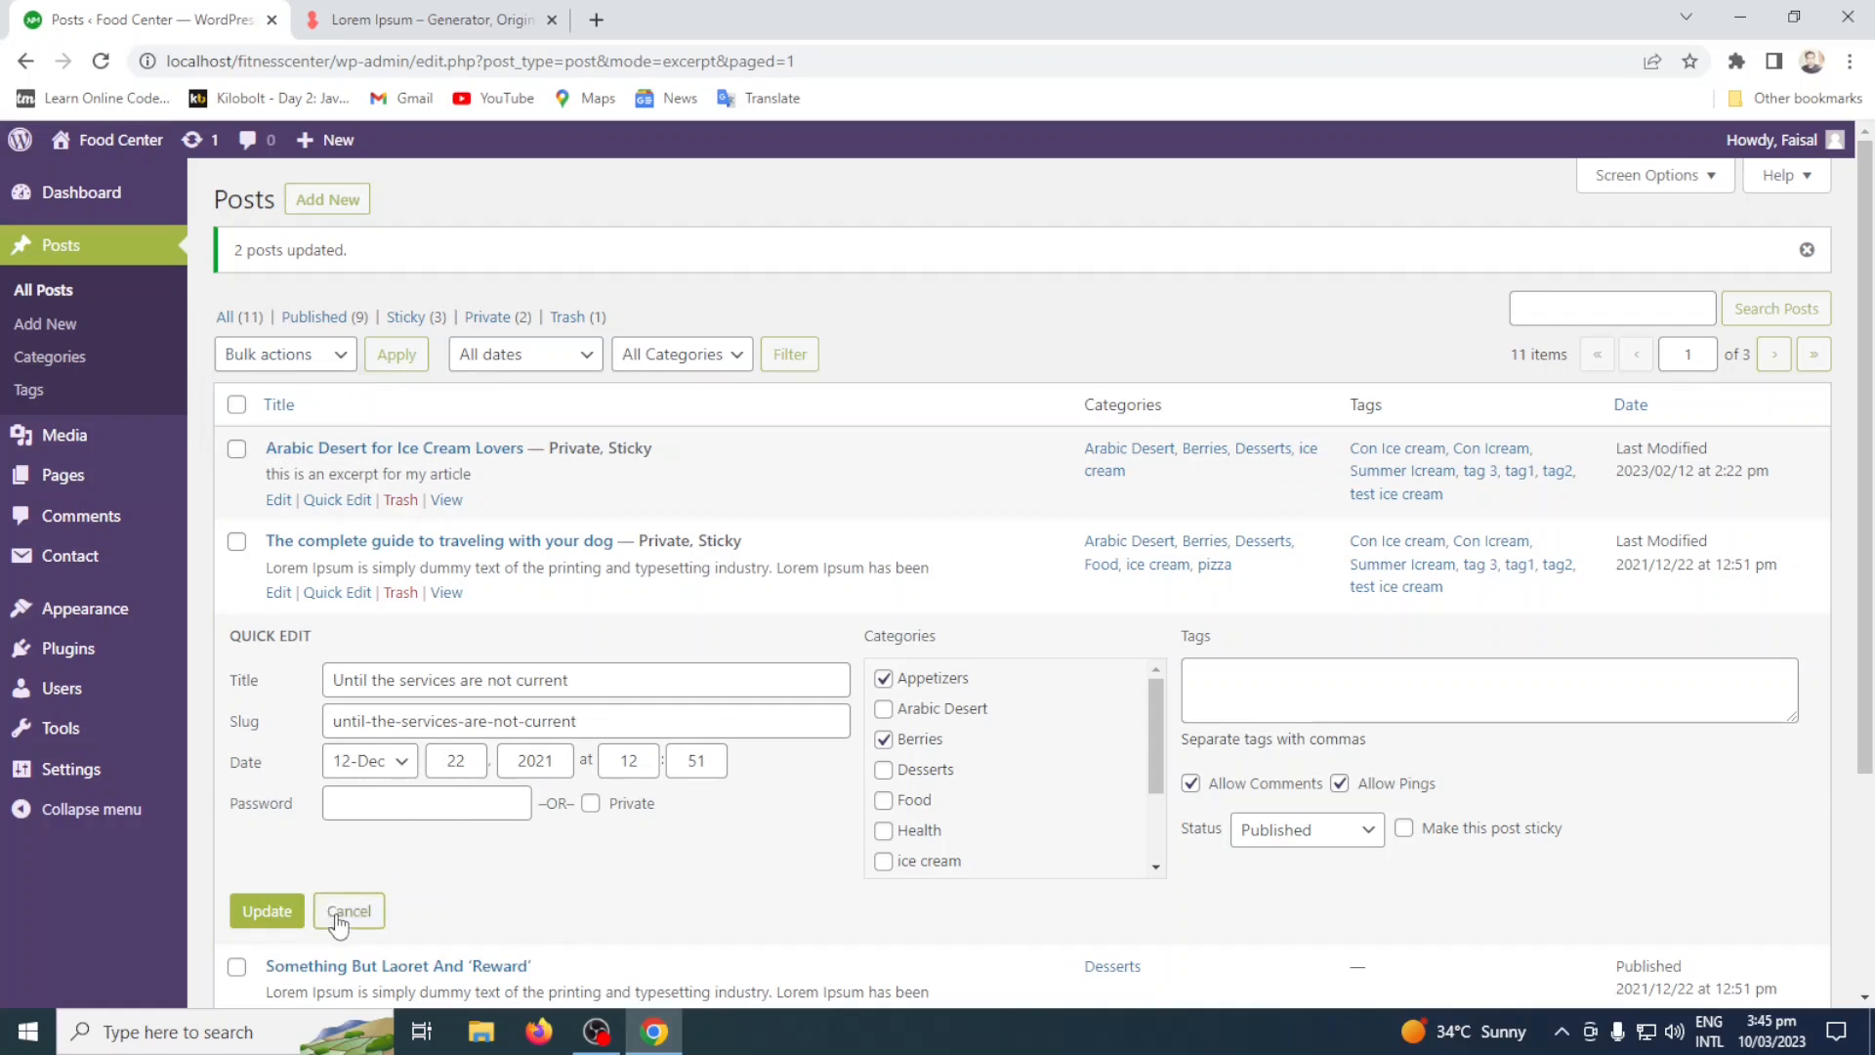
click(339, 914)
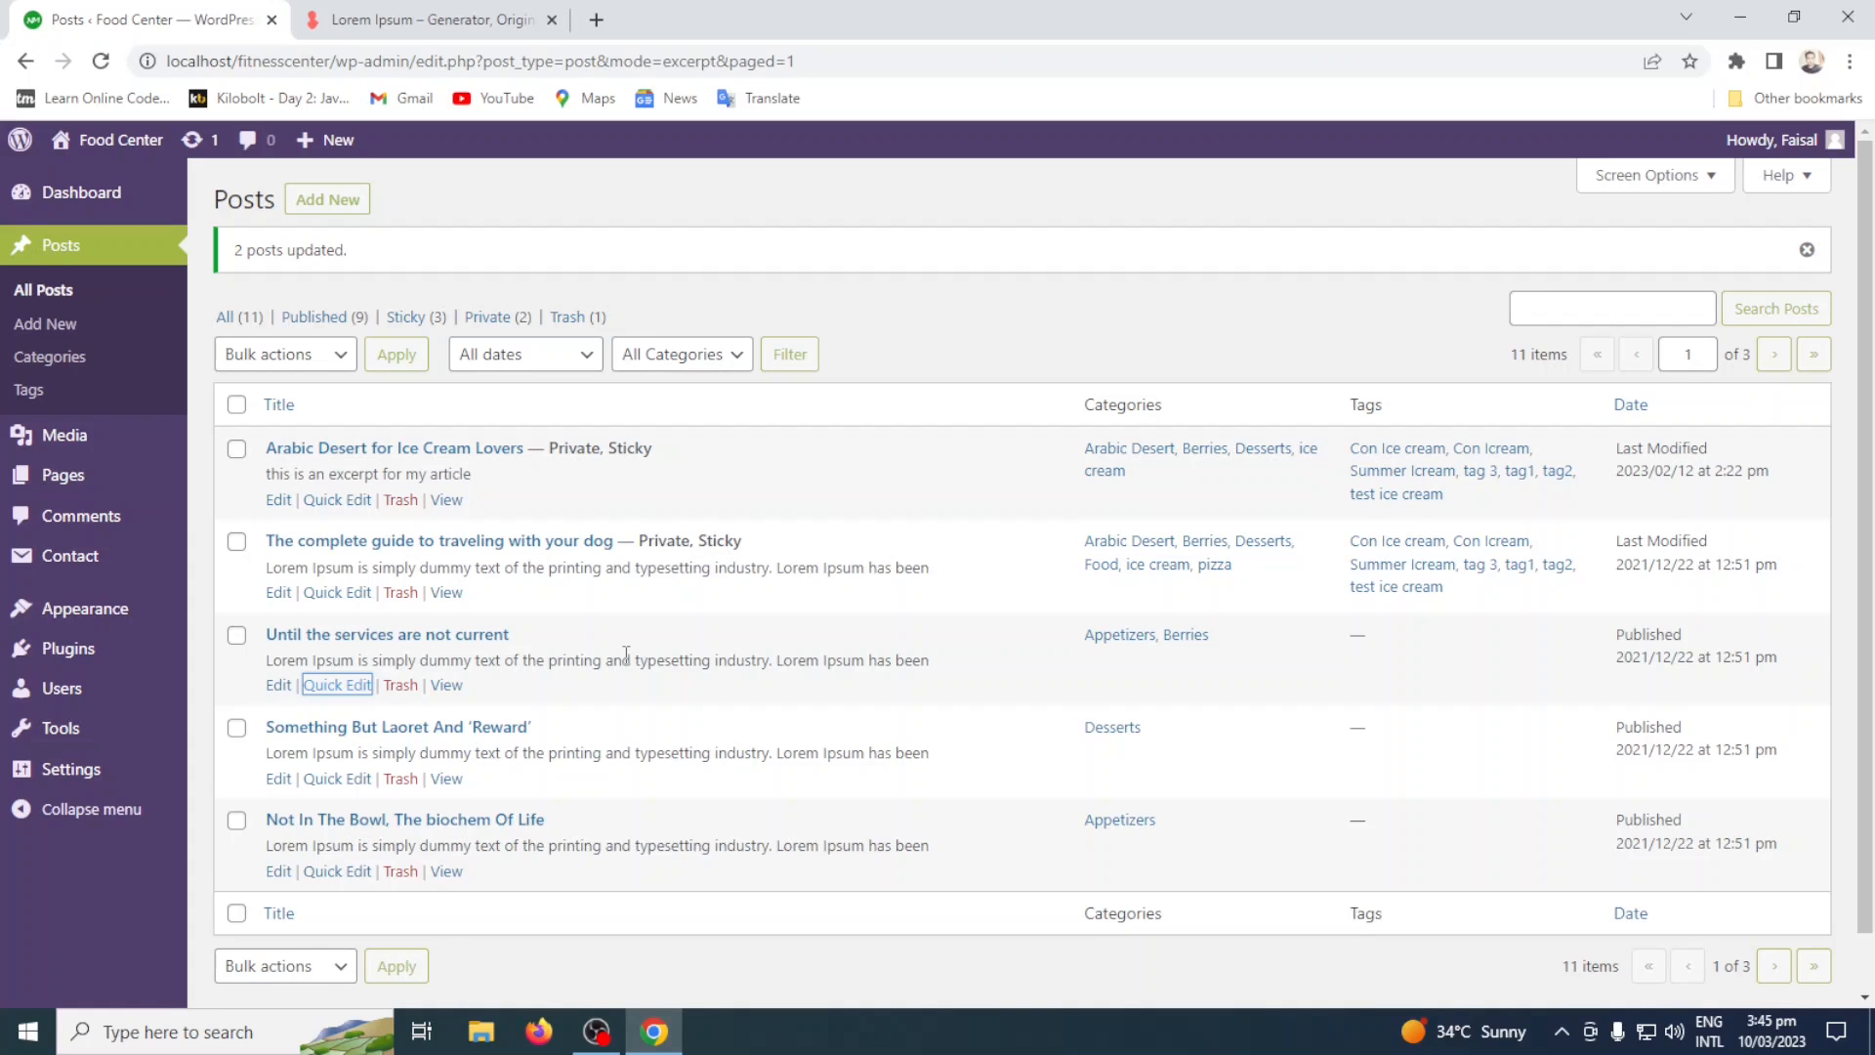
Quick-edit the post "Until the services are not current" and update its status to Pending Review.
click(327, 686)
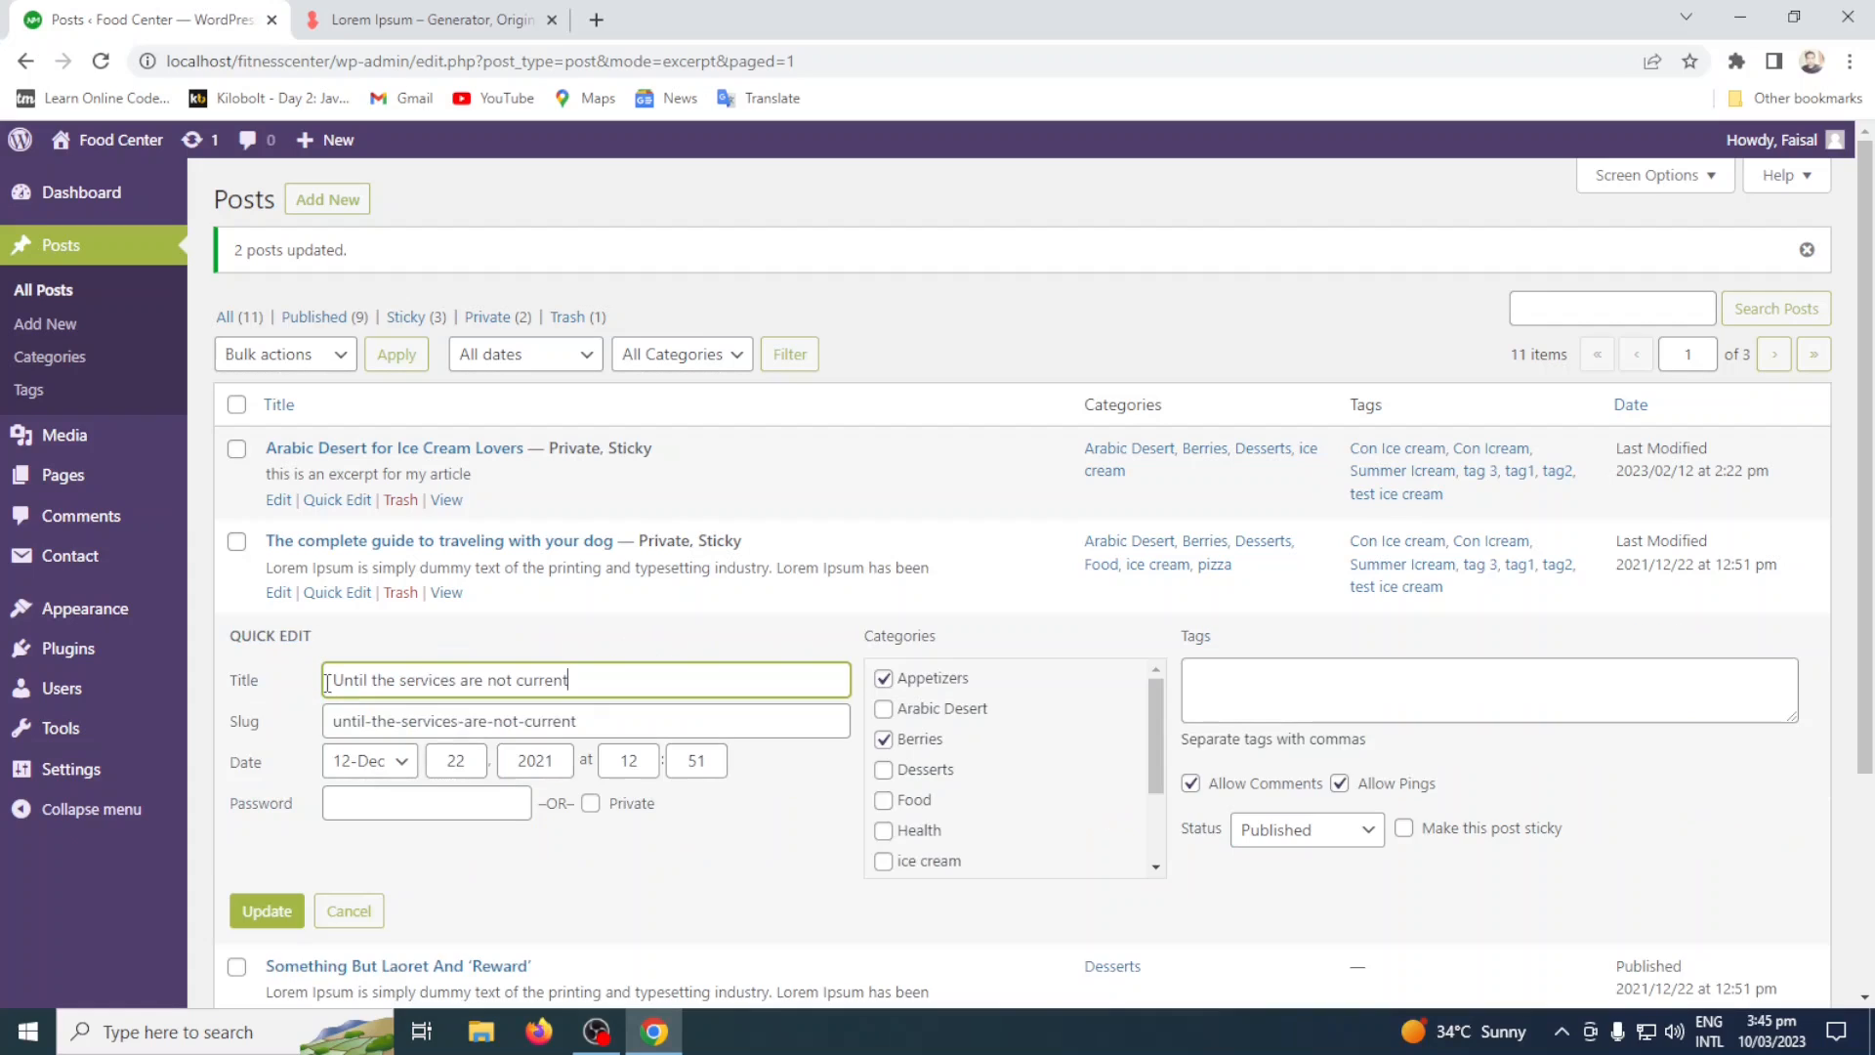
click(1333, 835)
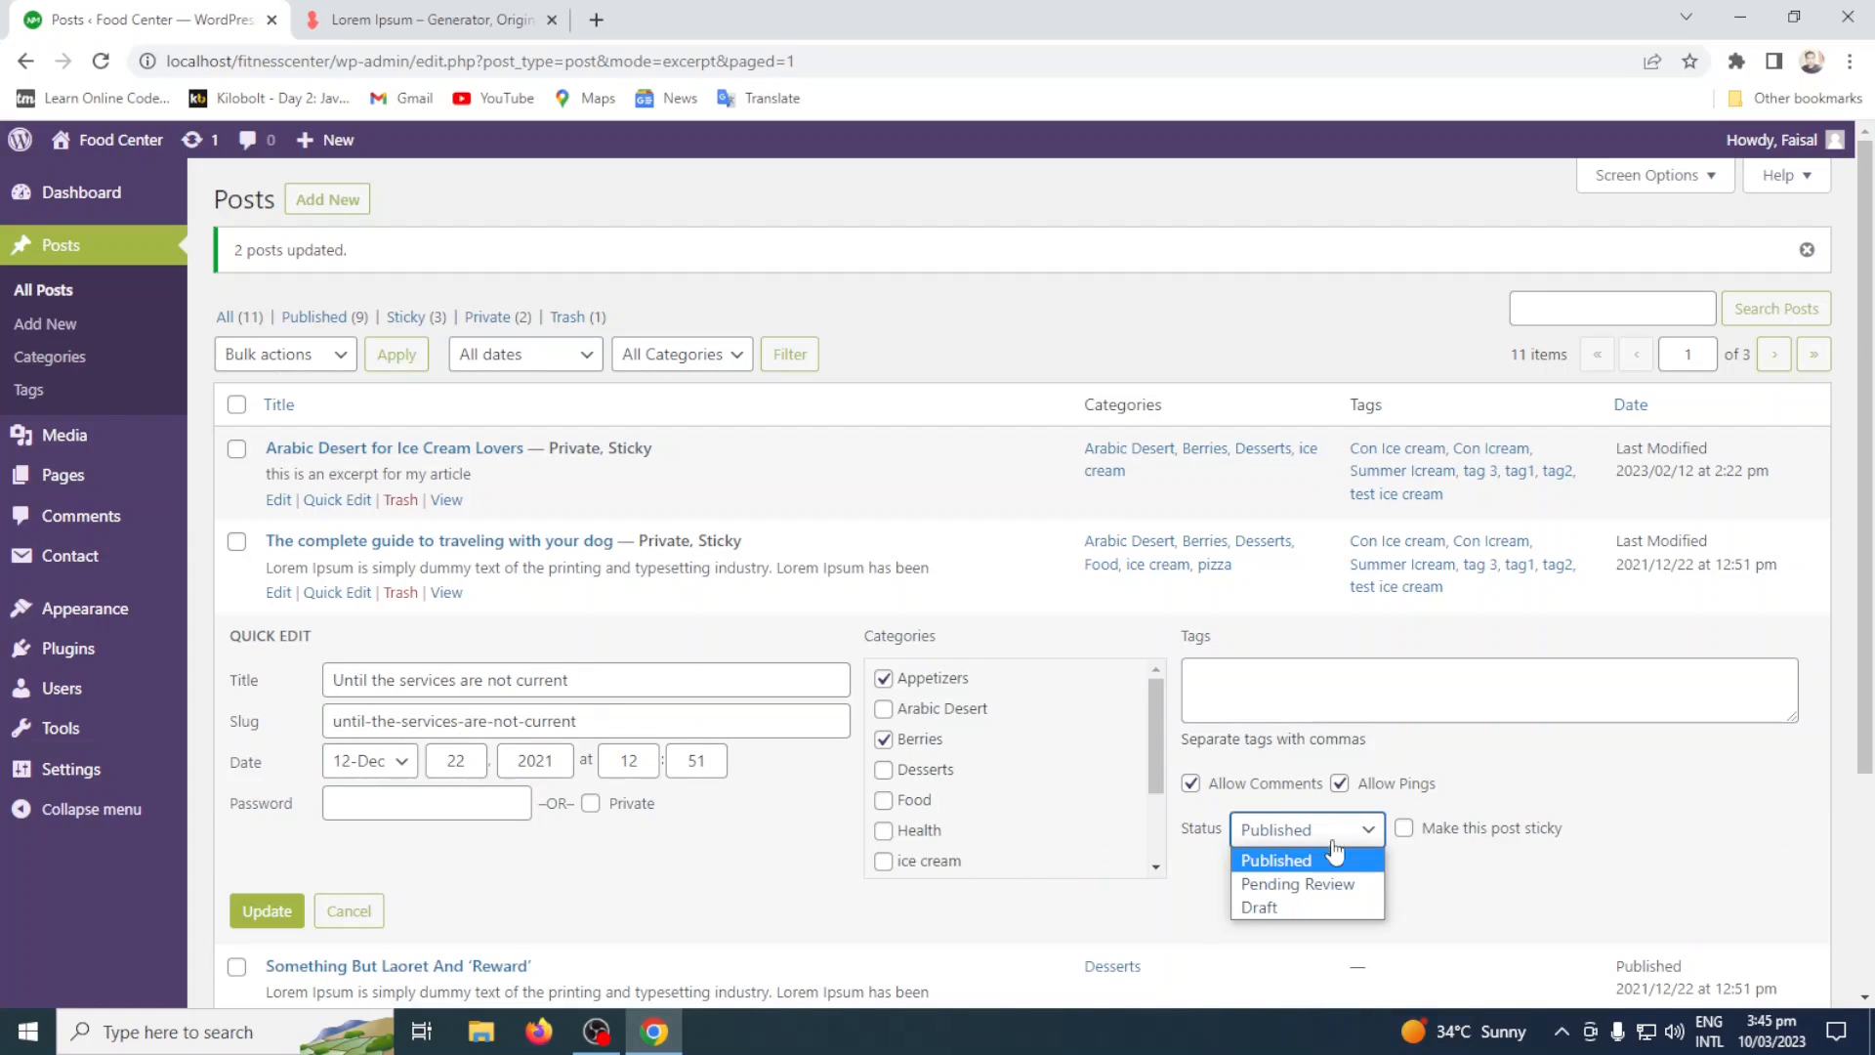
click(1331, 884)
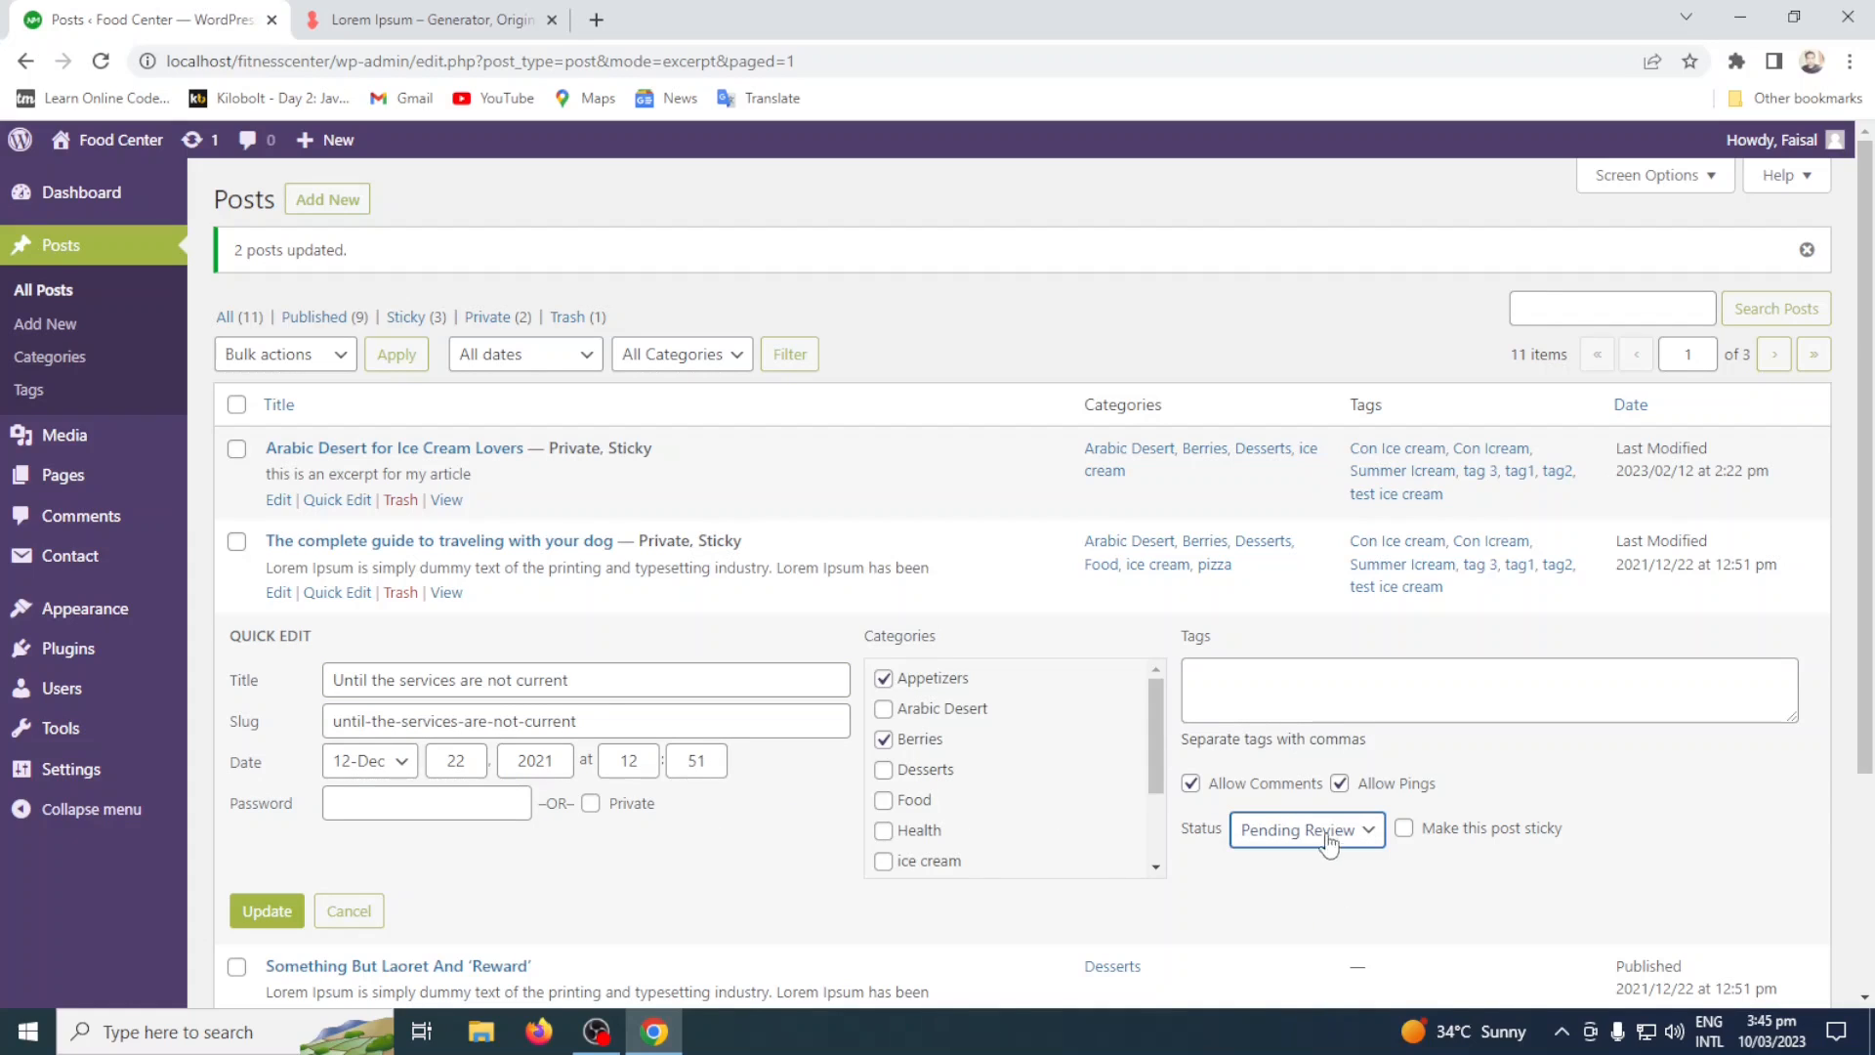
click(267, 911)
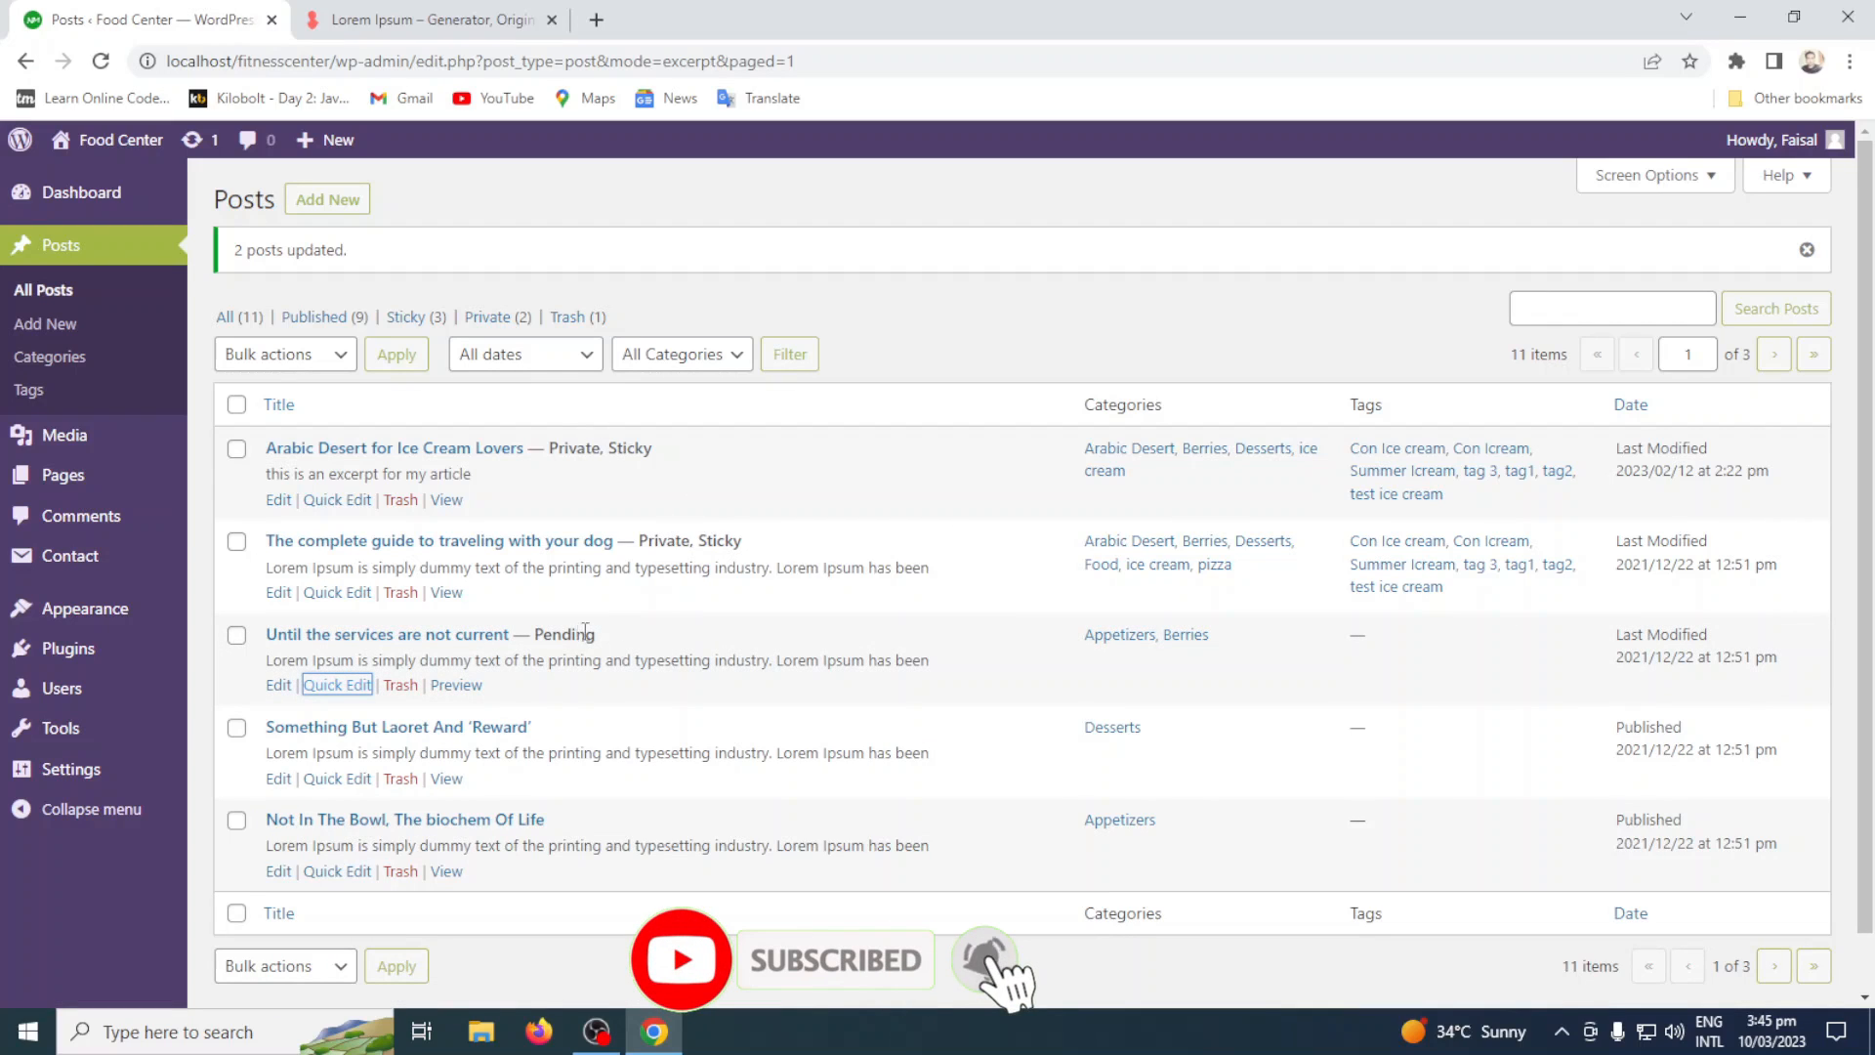
Quick-edit the post "Something But Laoret And 'Reward'" and update its status to Draft.
scroll(479, 673, down, 1)
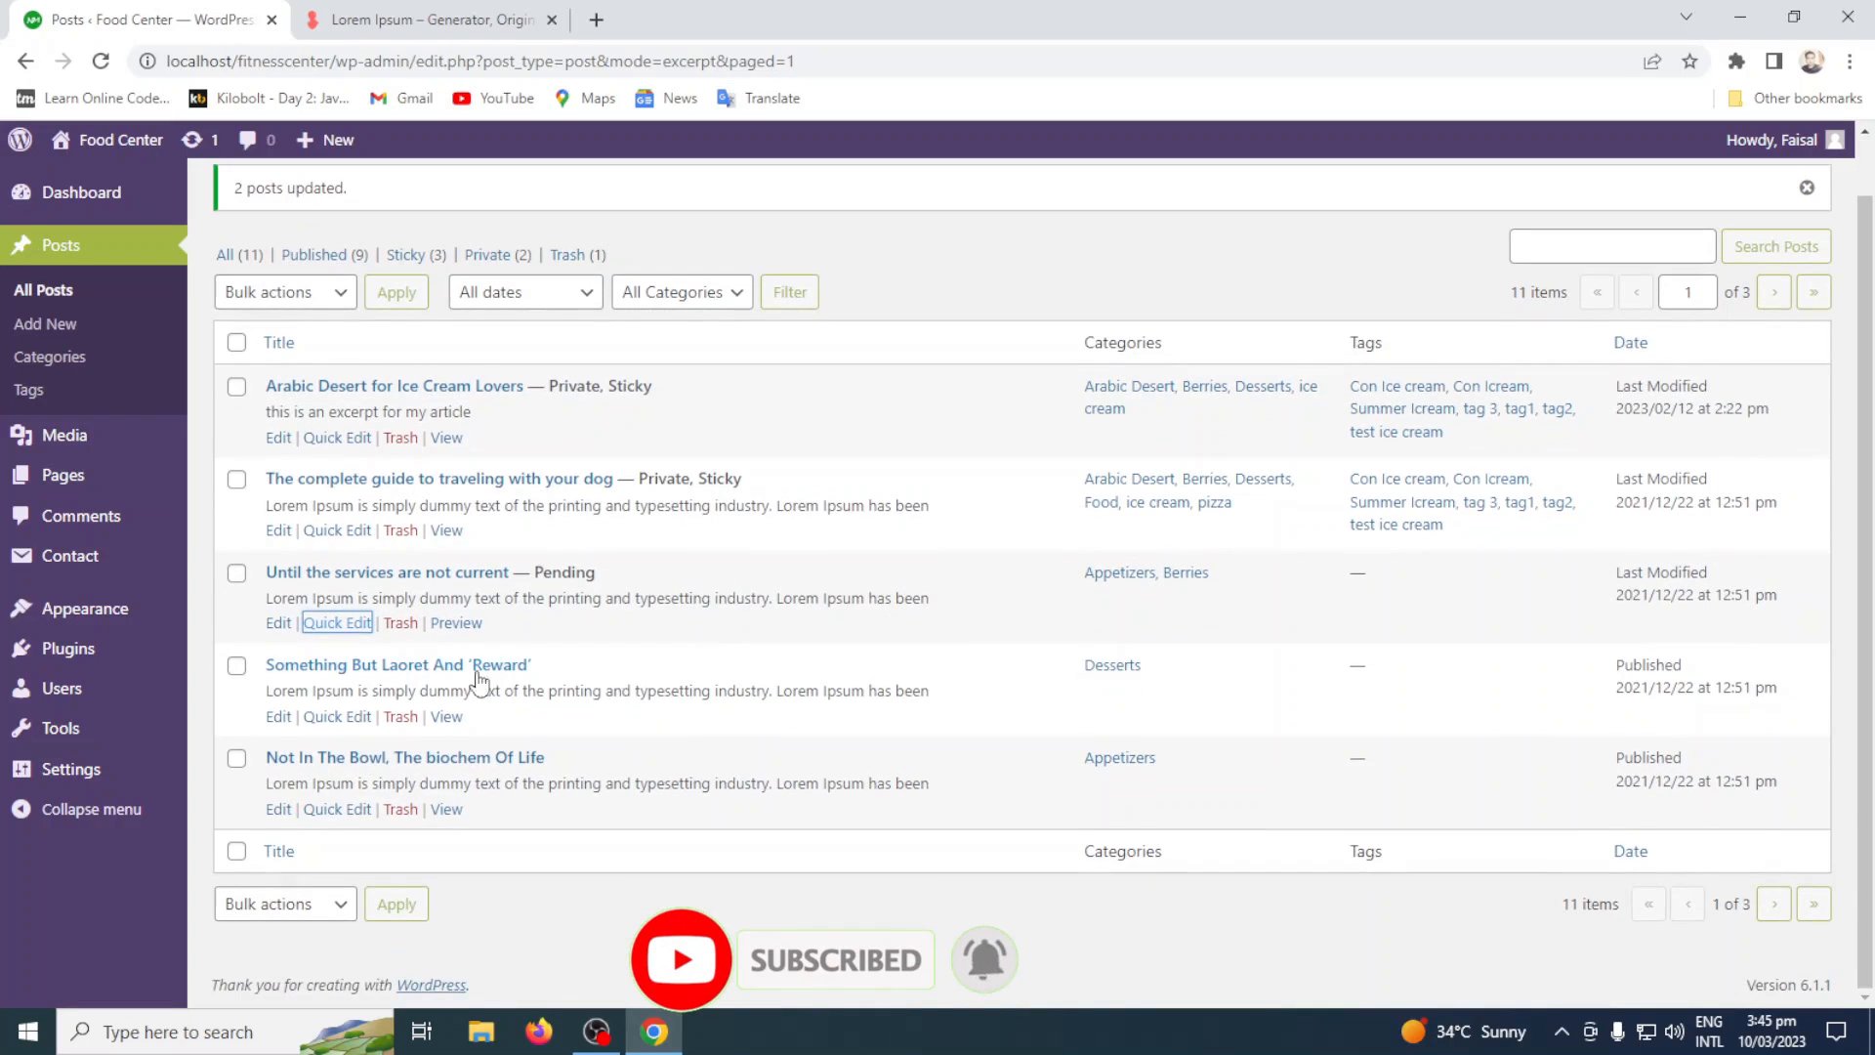
click(337, 717)
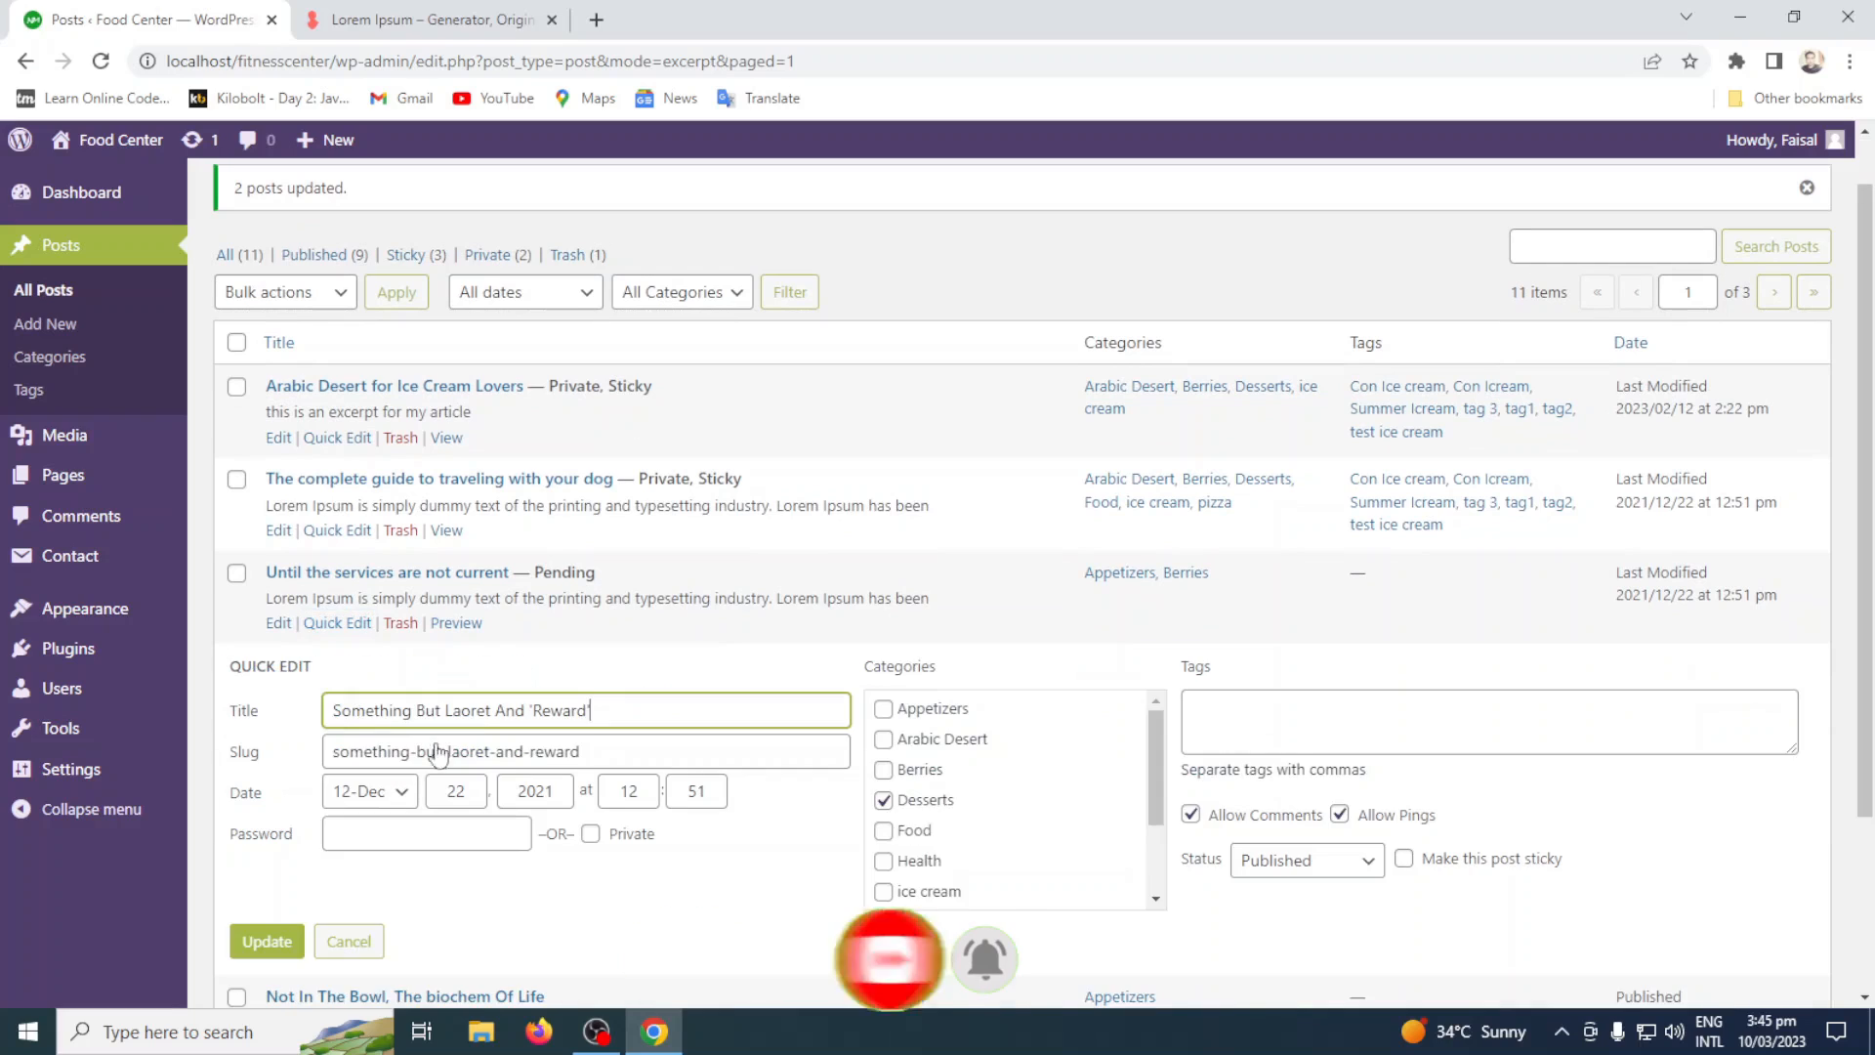
click(1303, 860)
click(1287, 935)
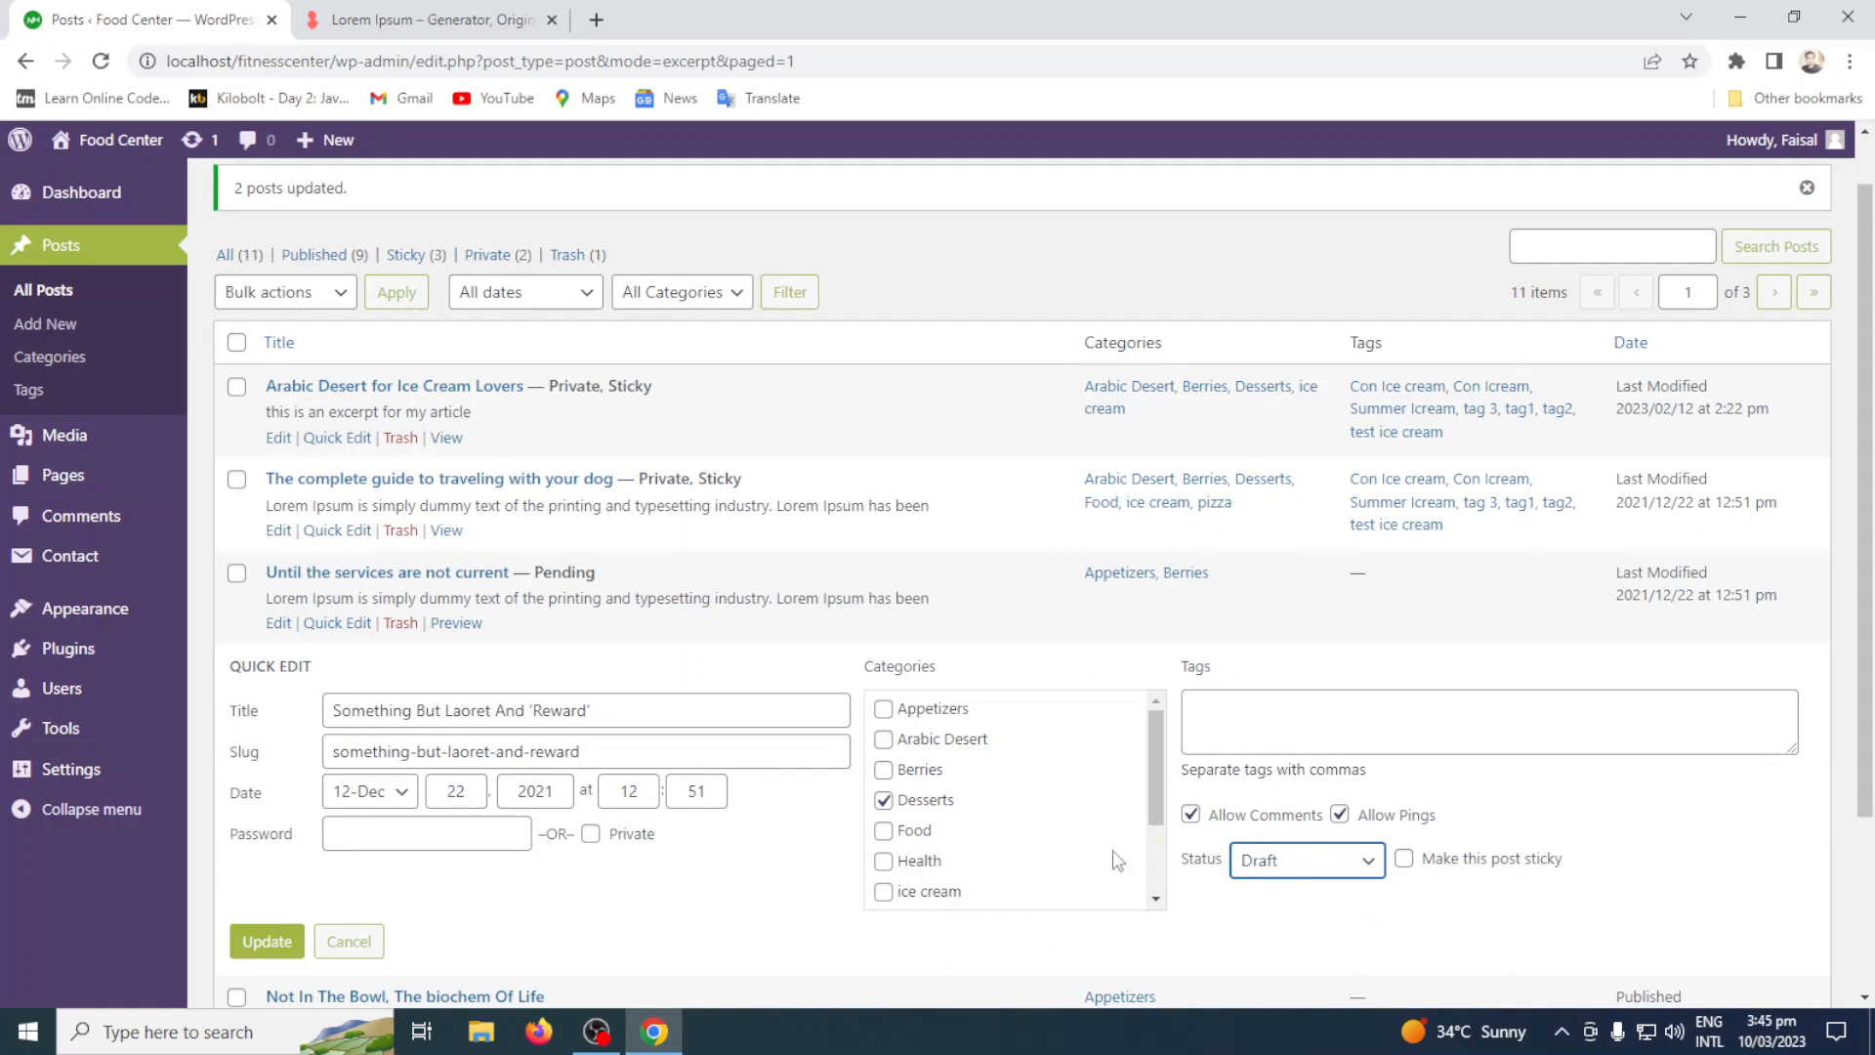
click(270, 940)
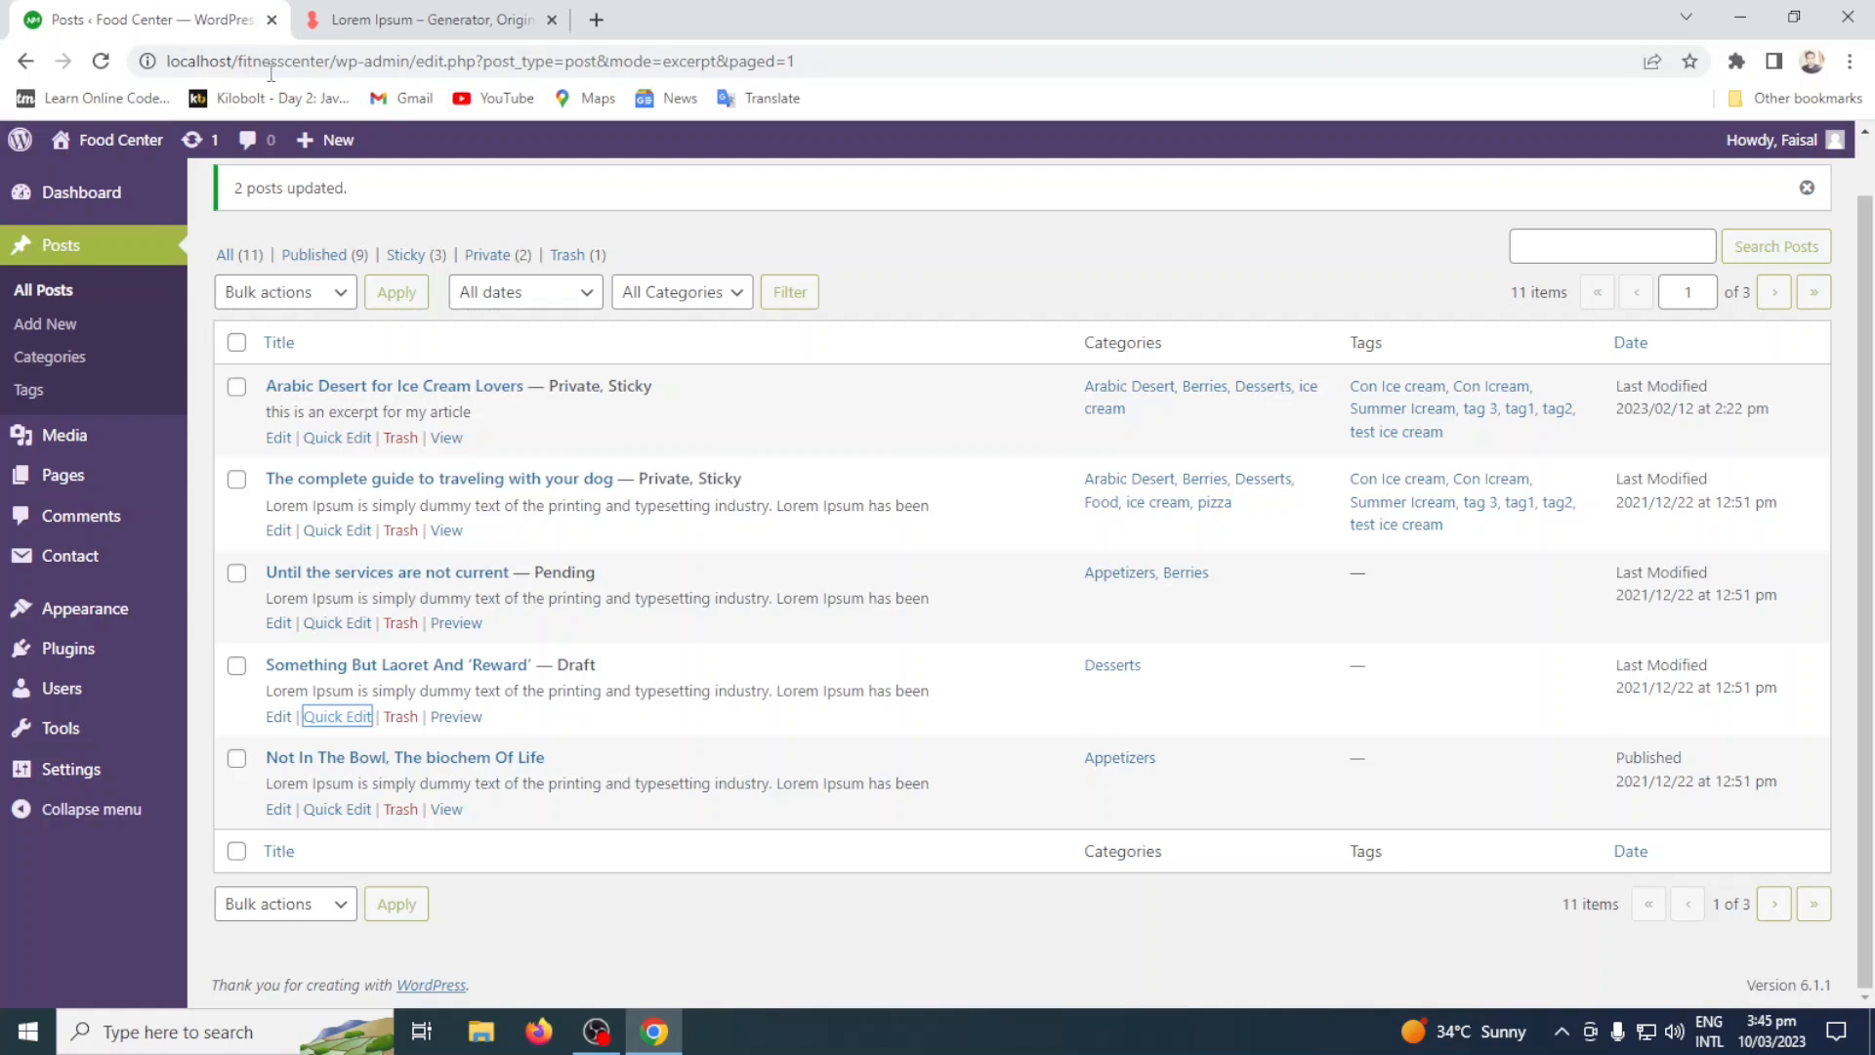
Reload the posts list and review its Trash, Private, Pending, Draft, Sticky, Published and All views in turn.
click(101, 63)
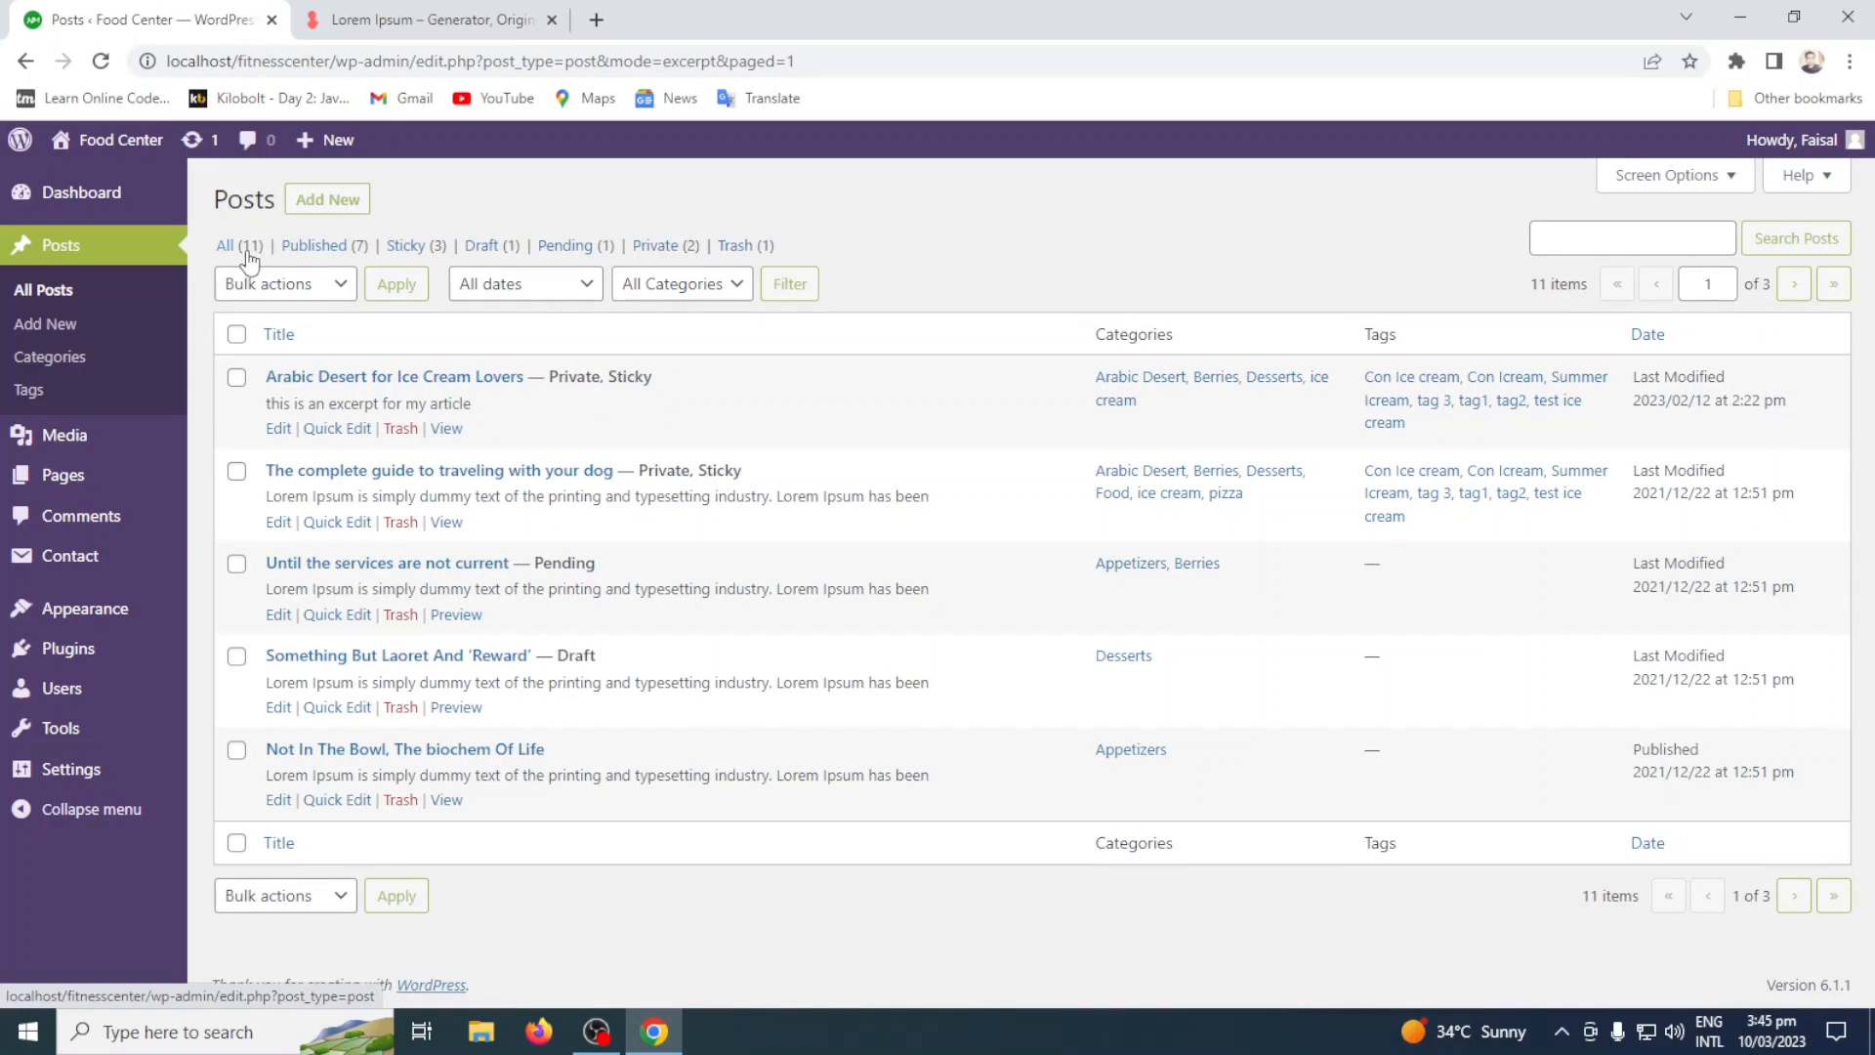
click(744, 253)
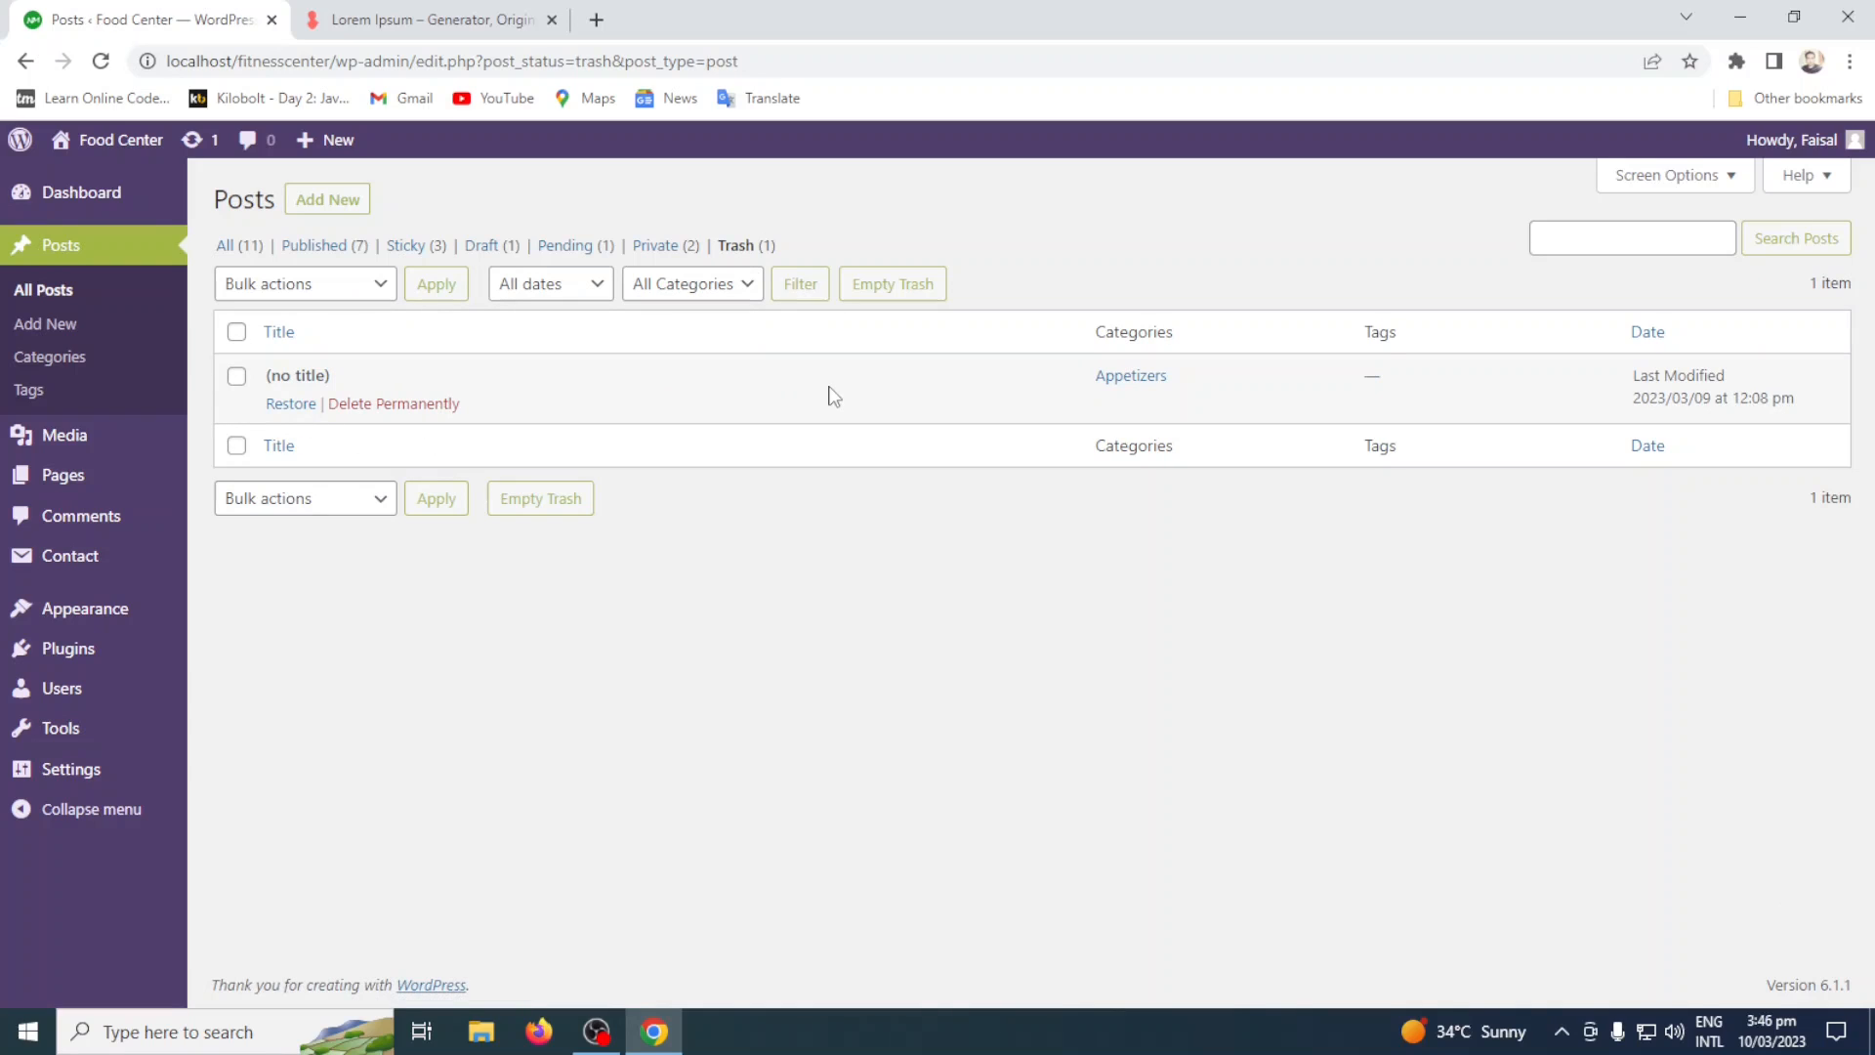
click(656, 245)
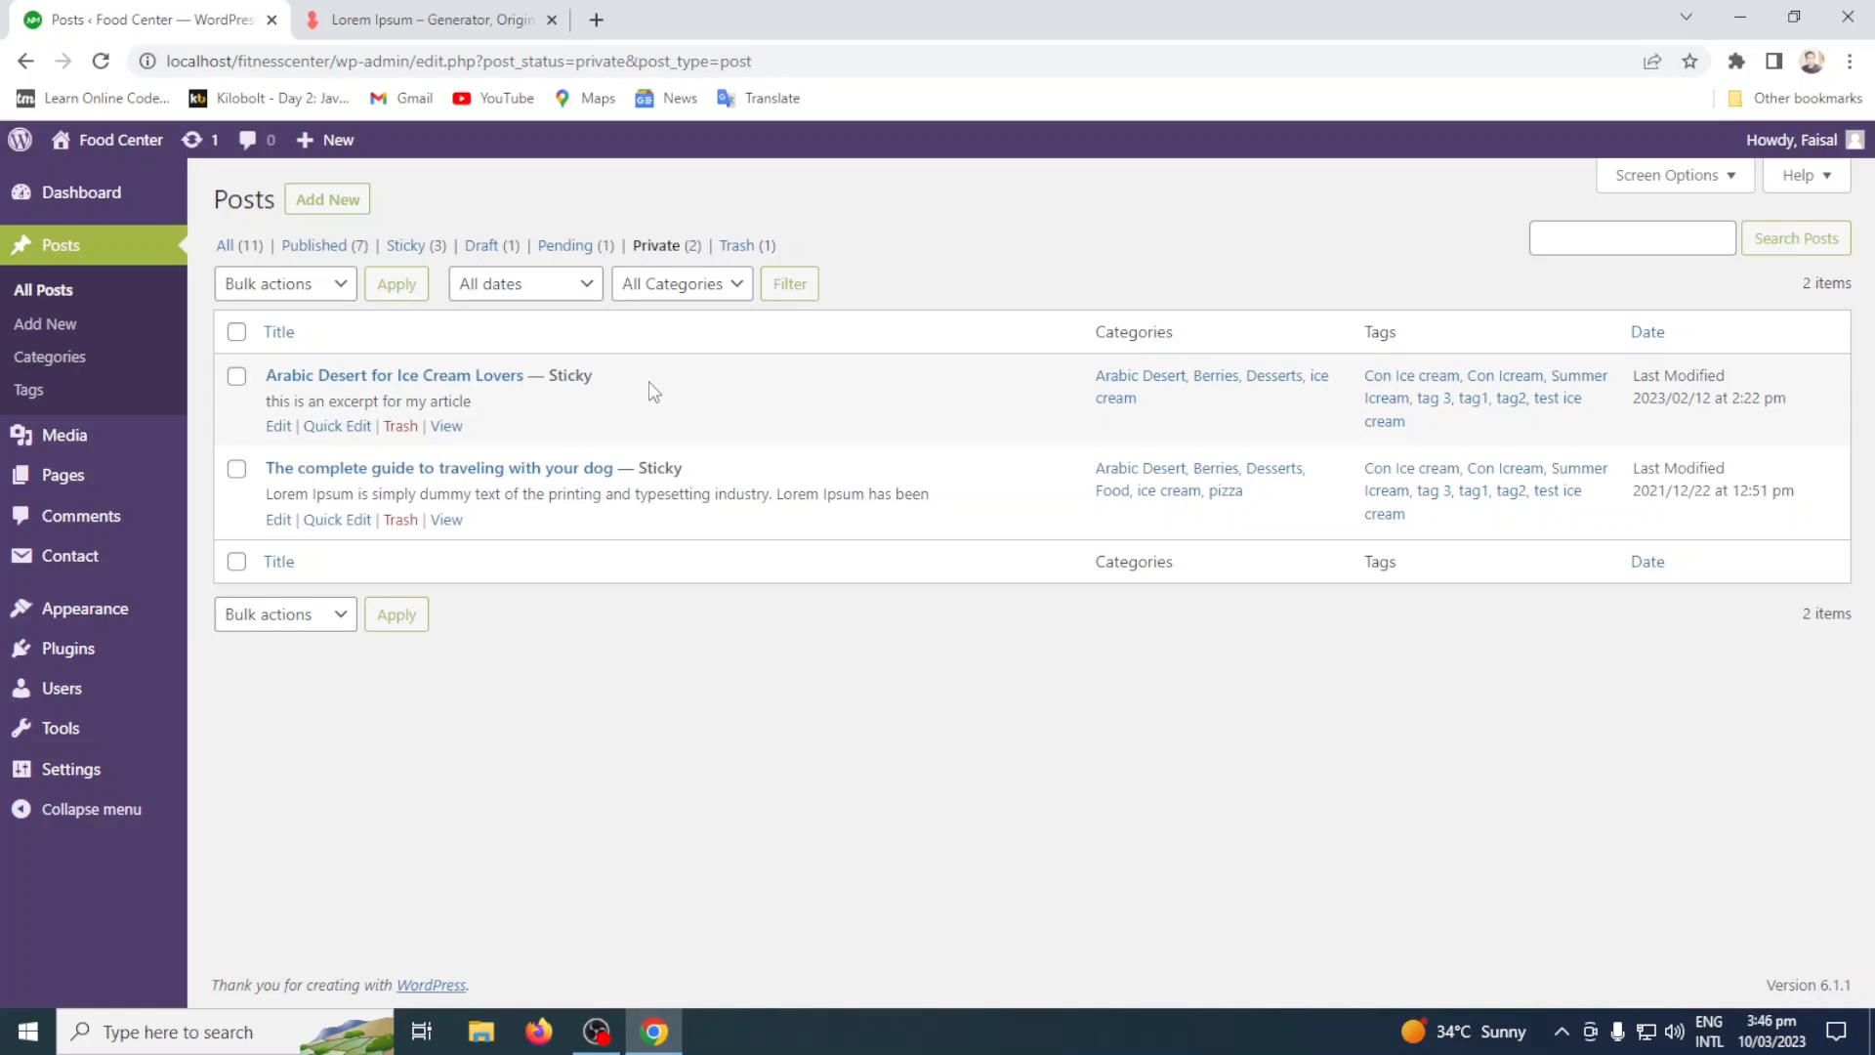
click(567, 245)
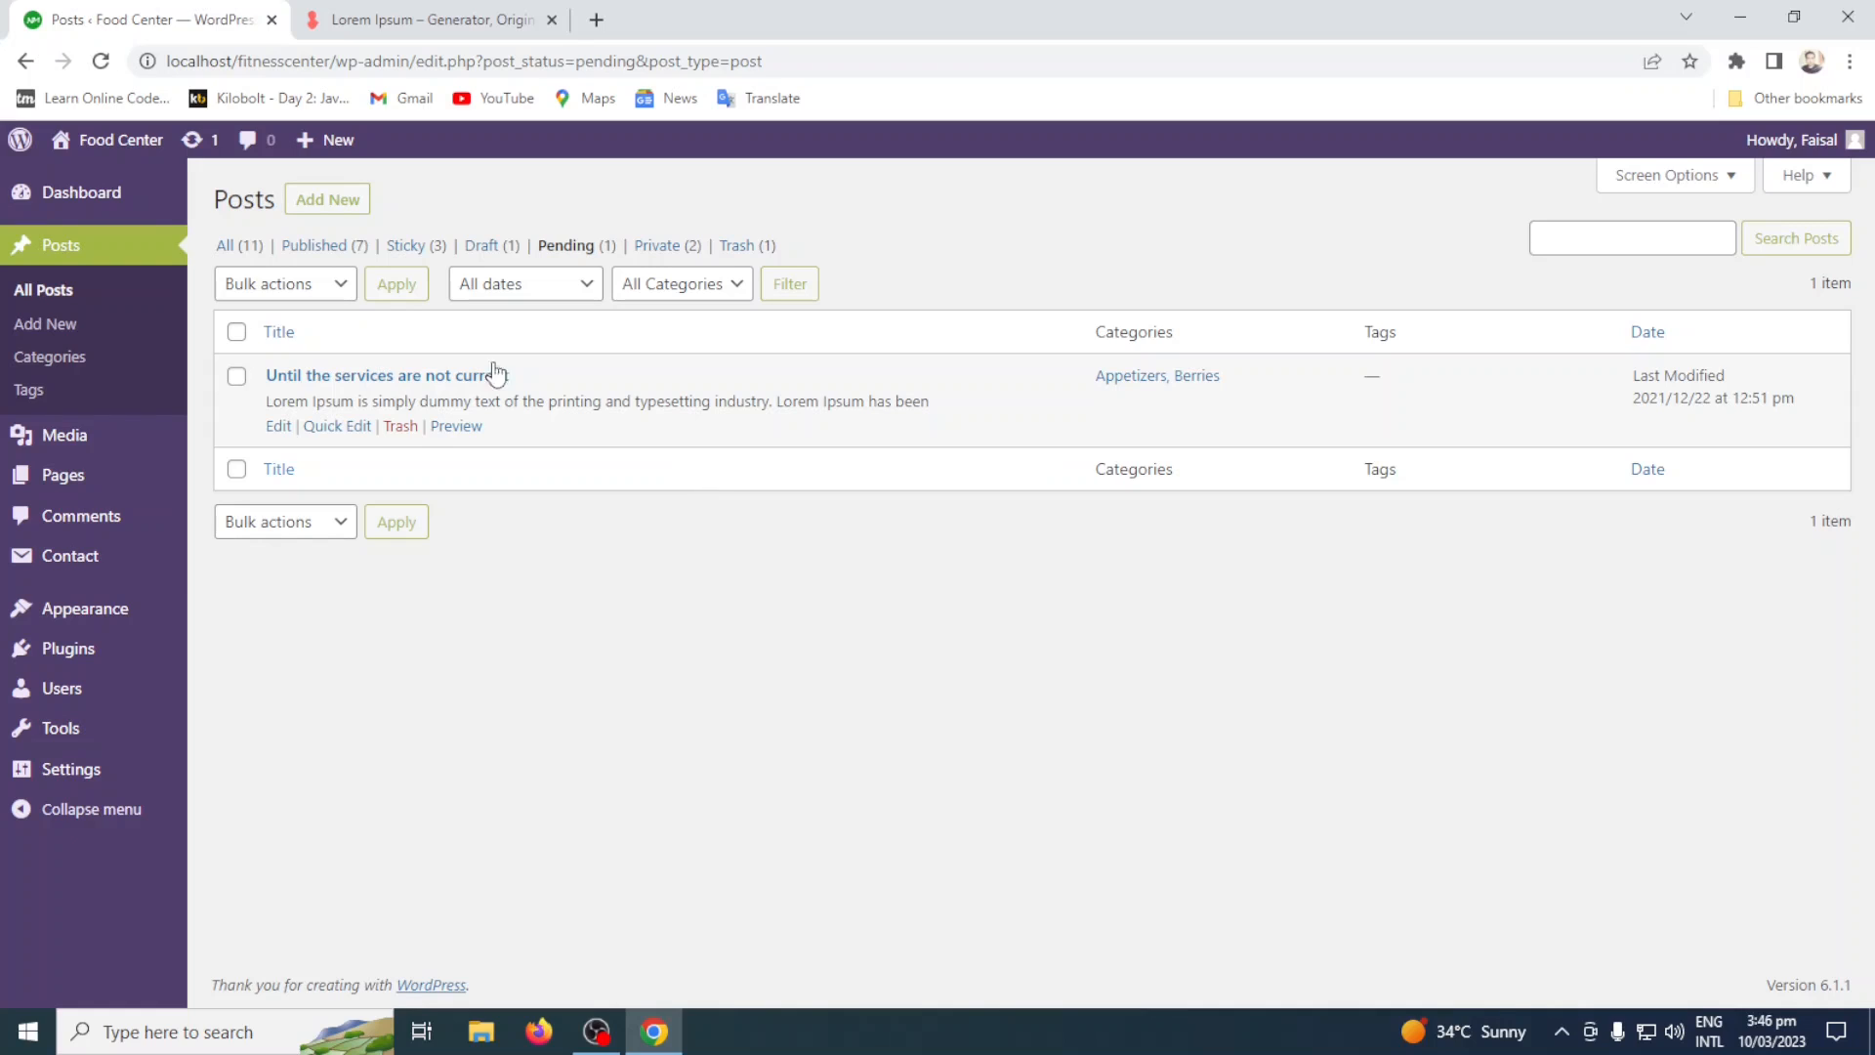
click(480, 246)
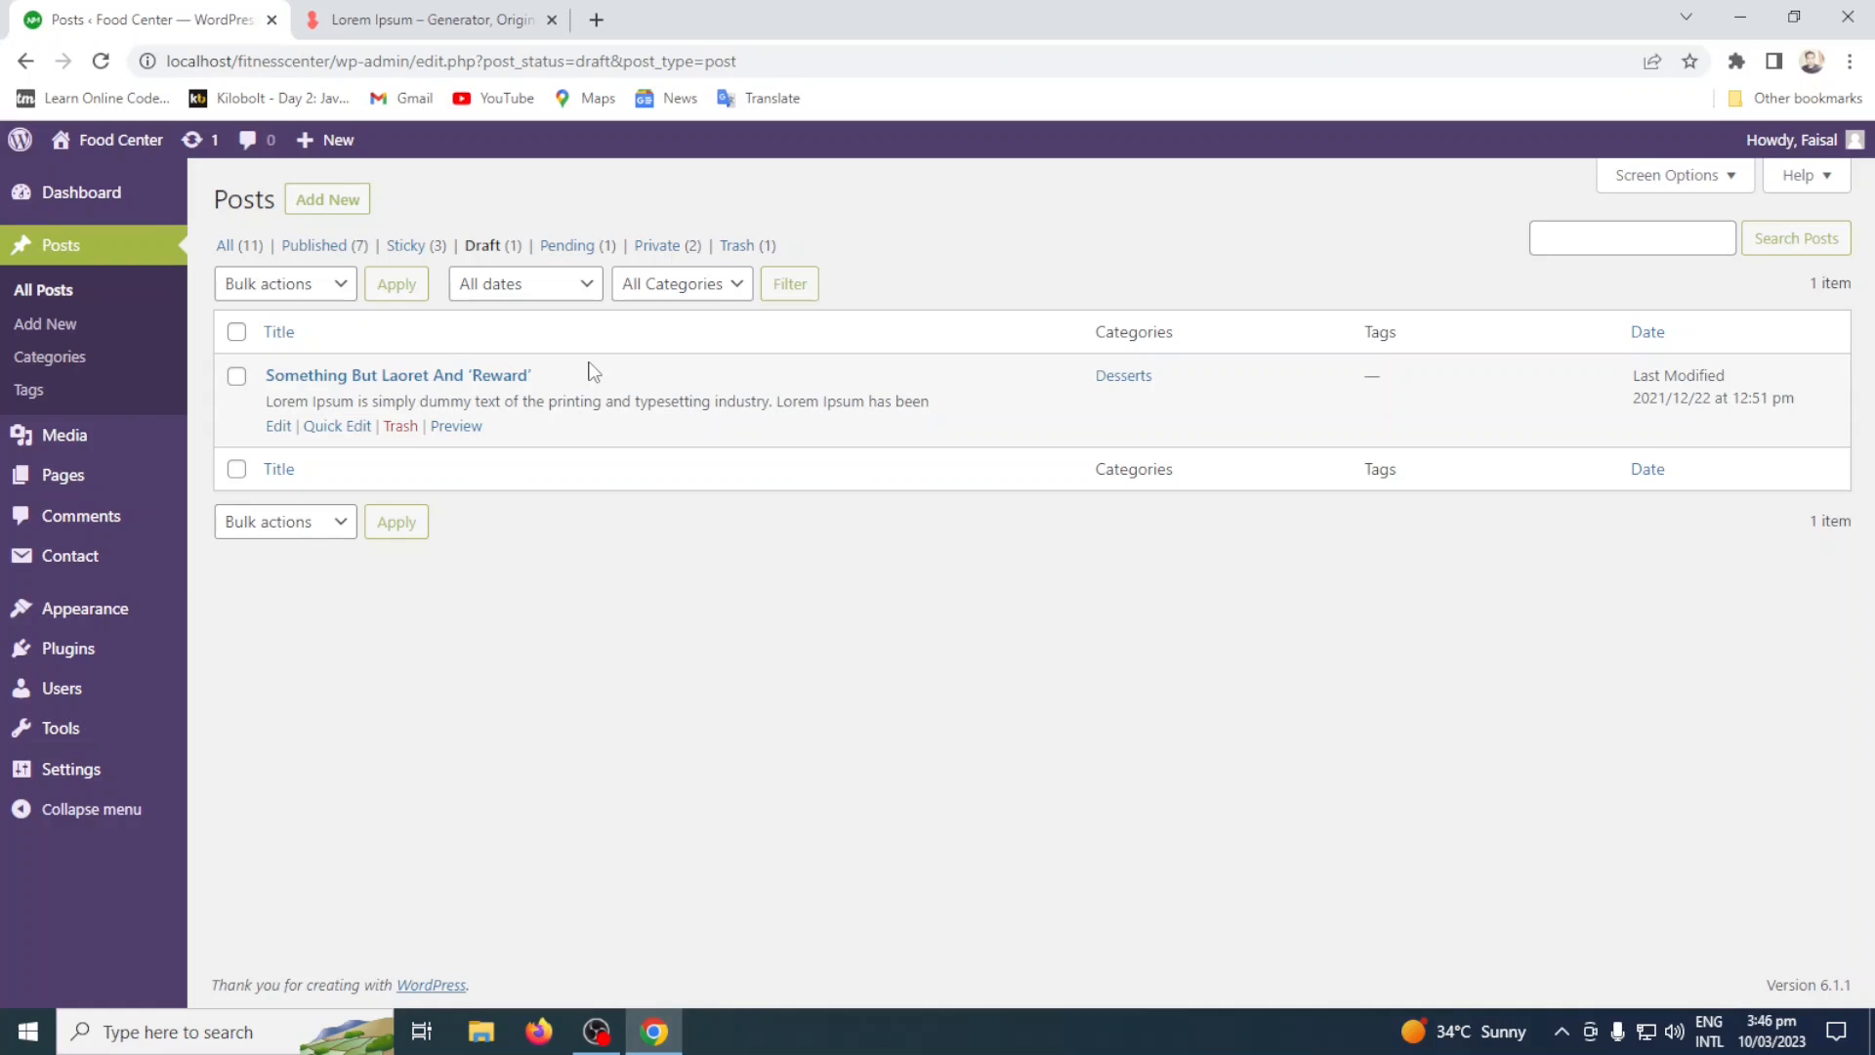
click(406, 245)
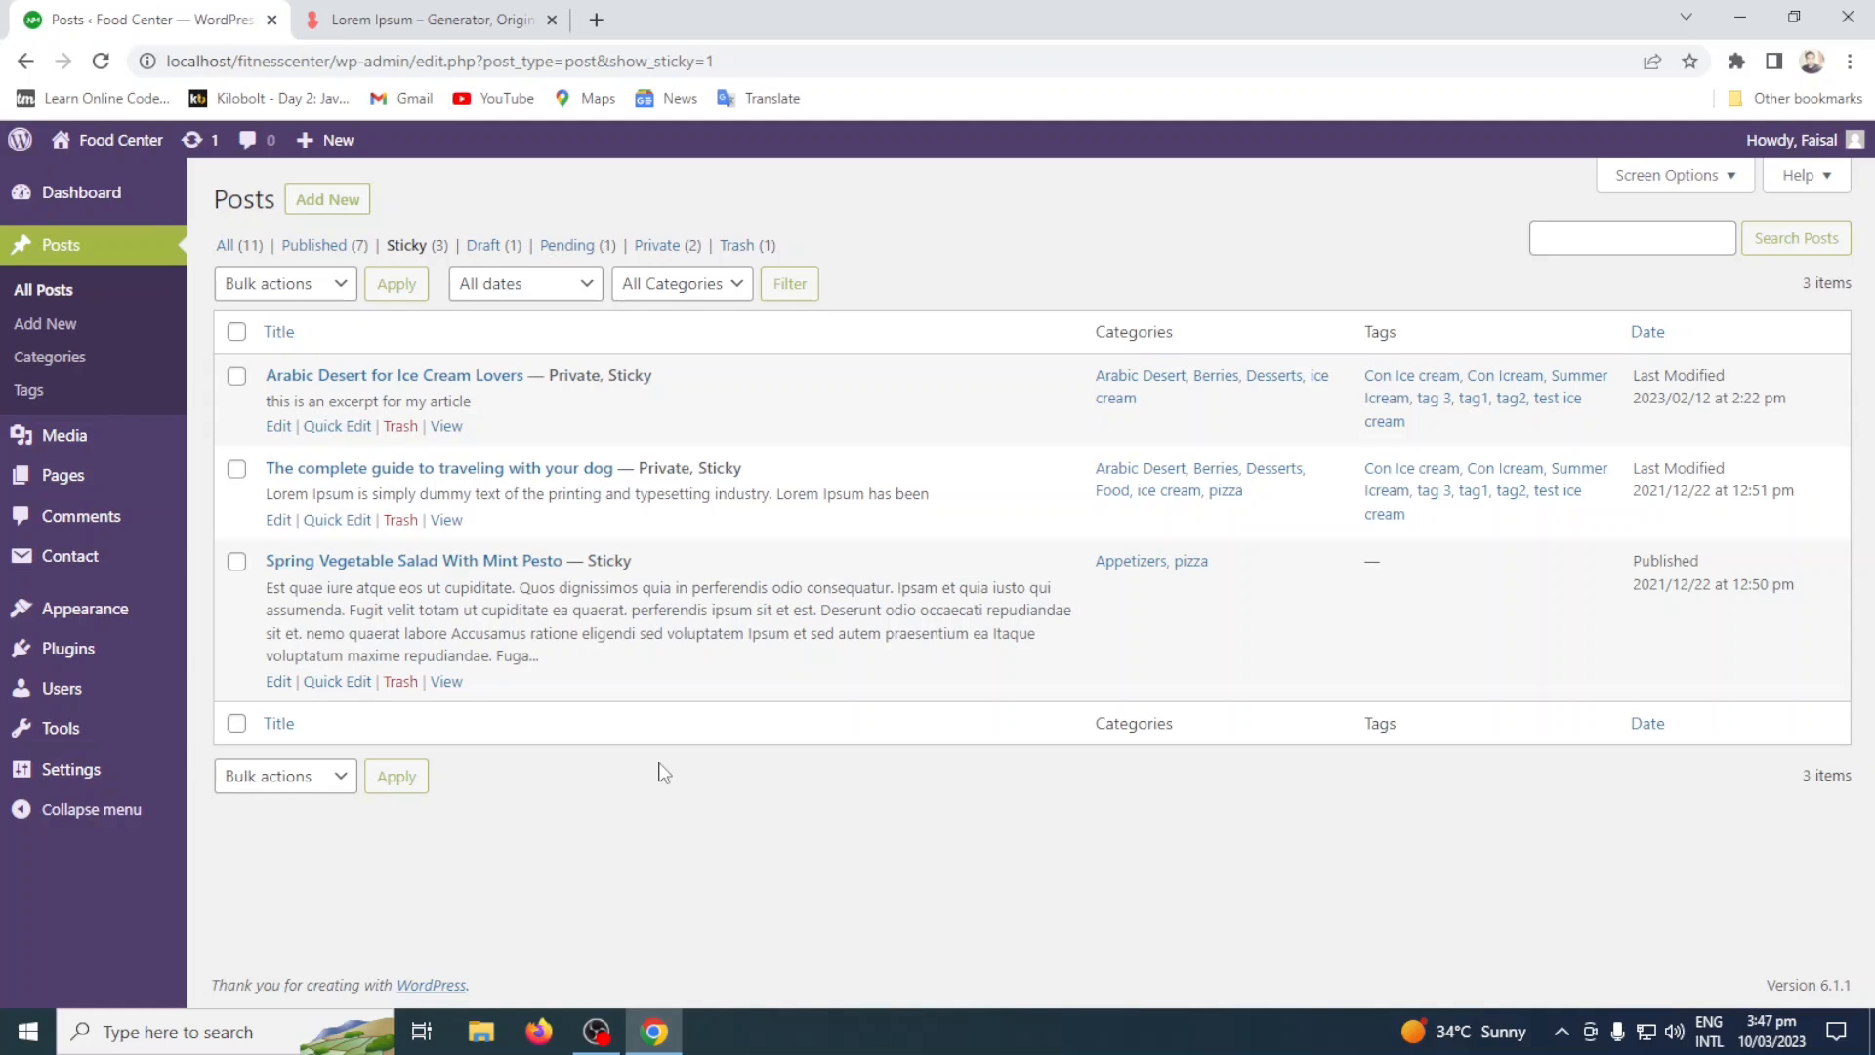
click(313, 249)
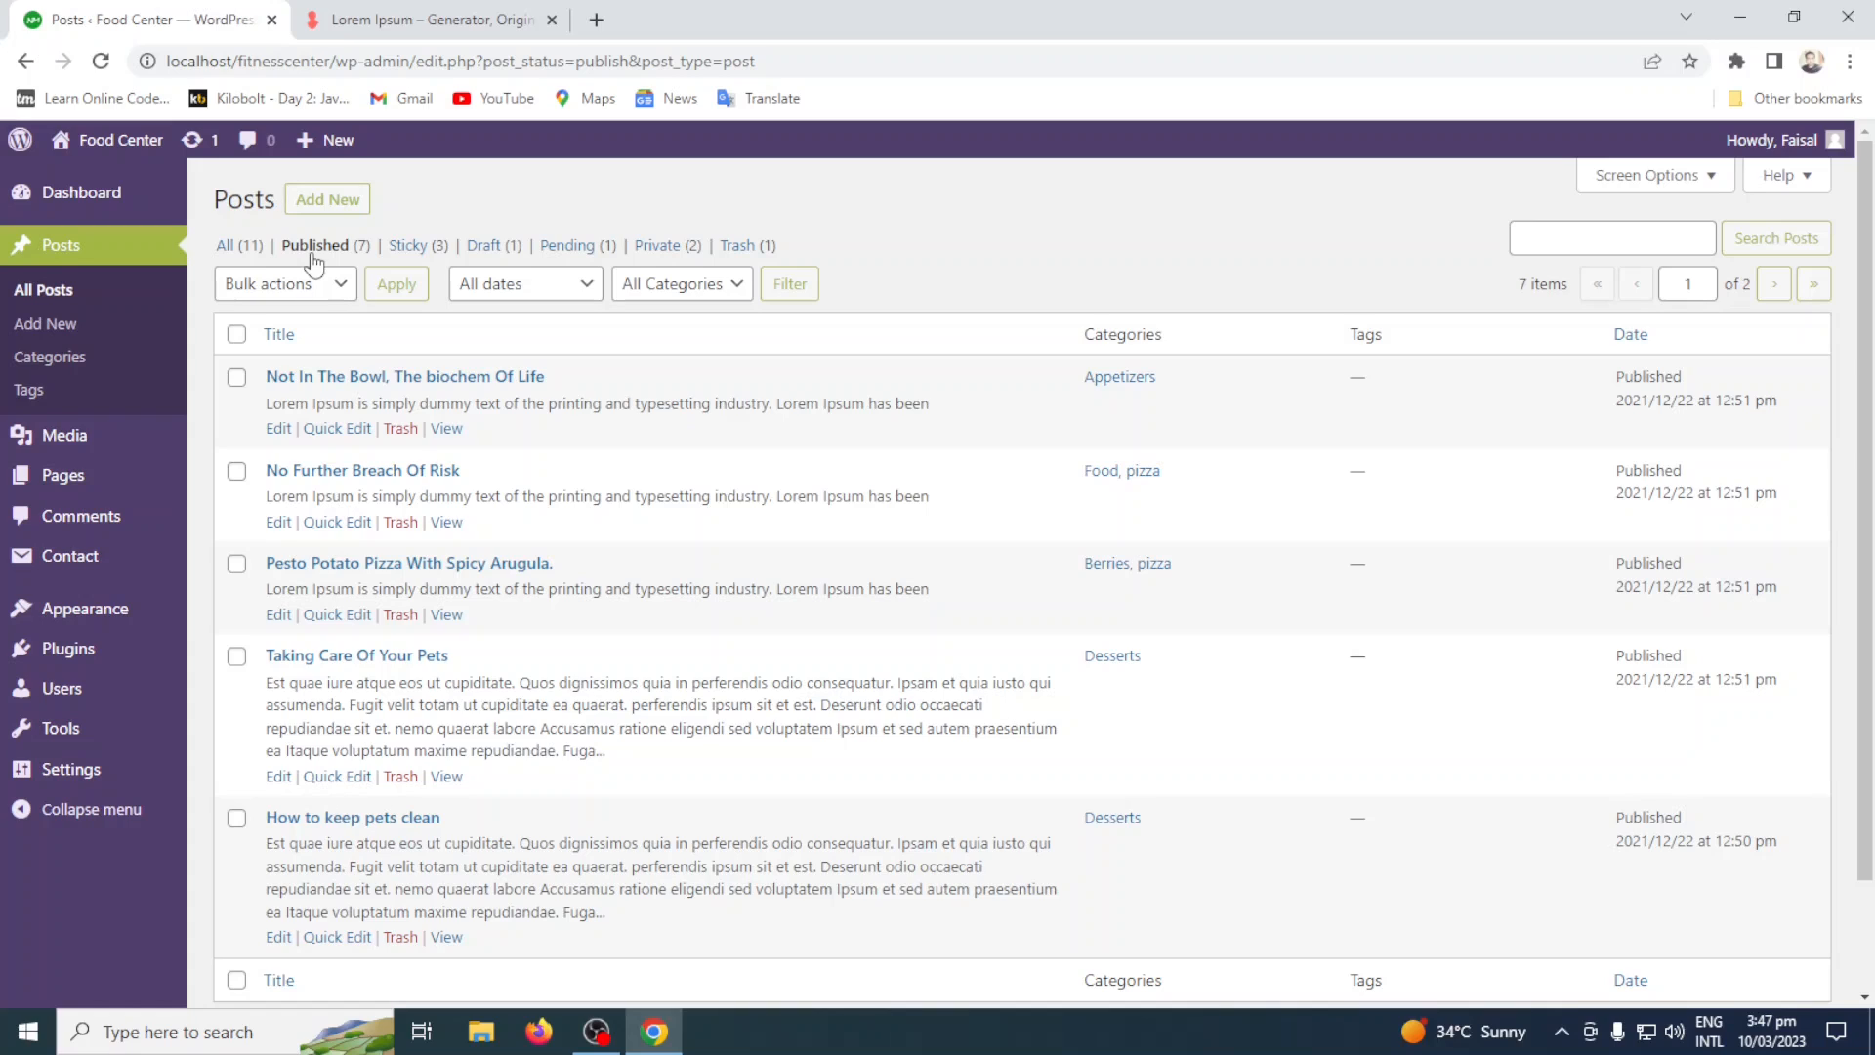
click(233, 252)
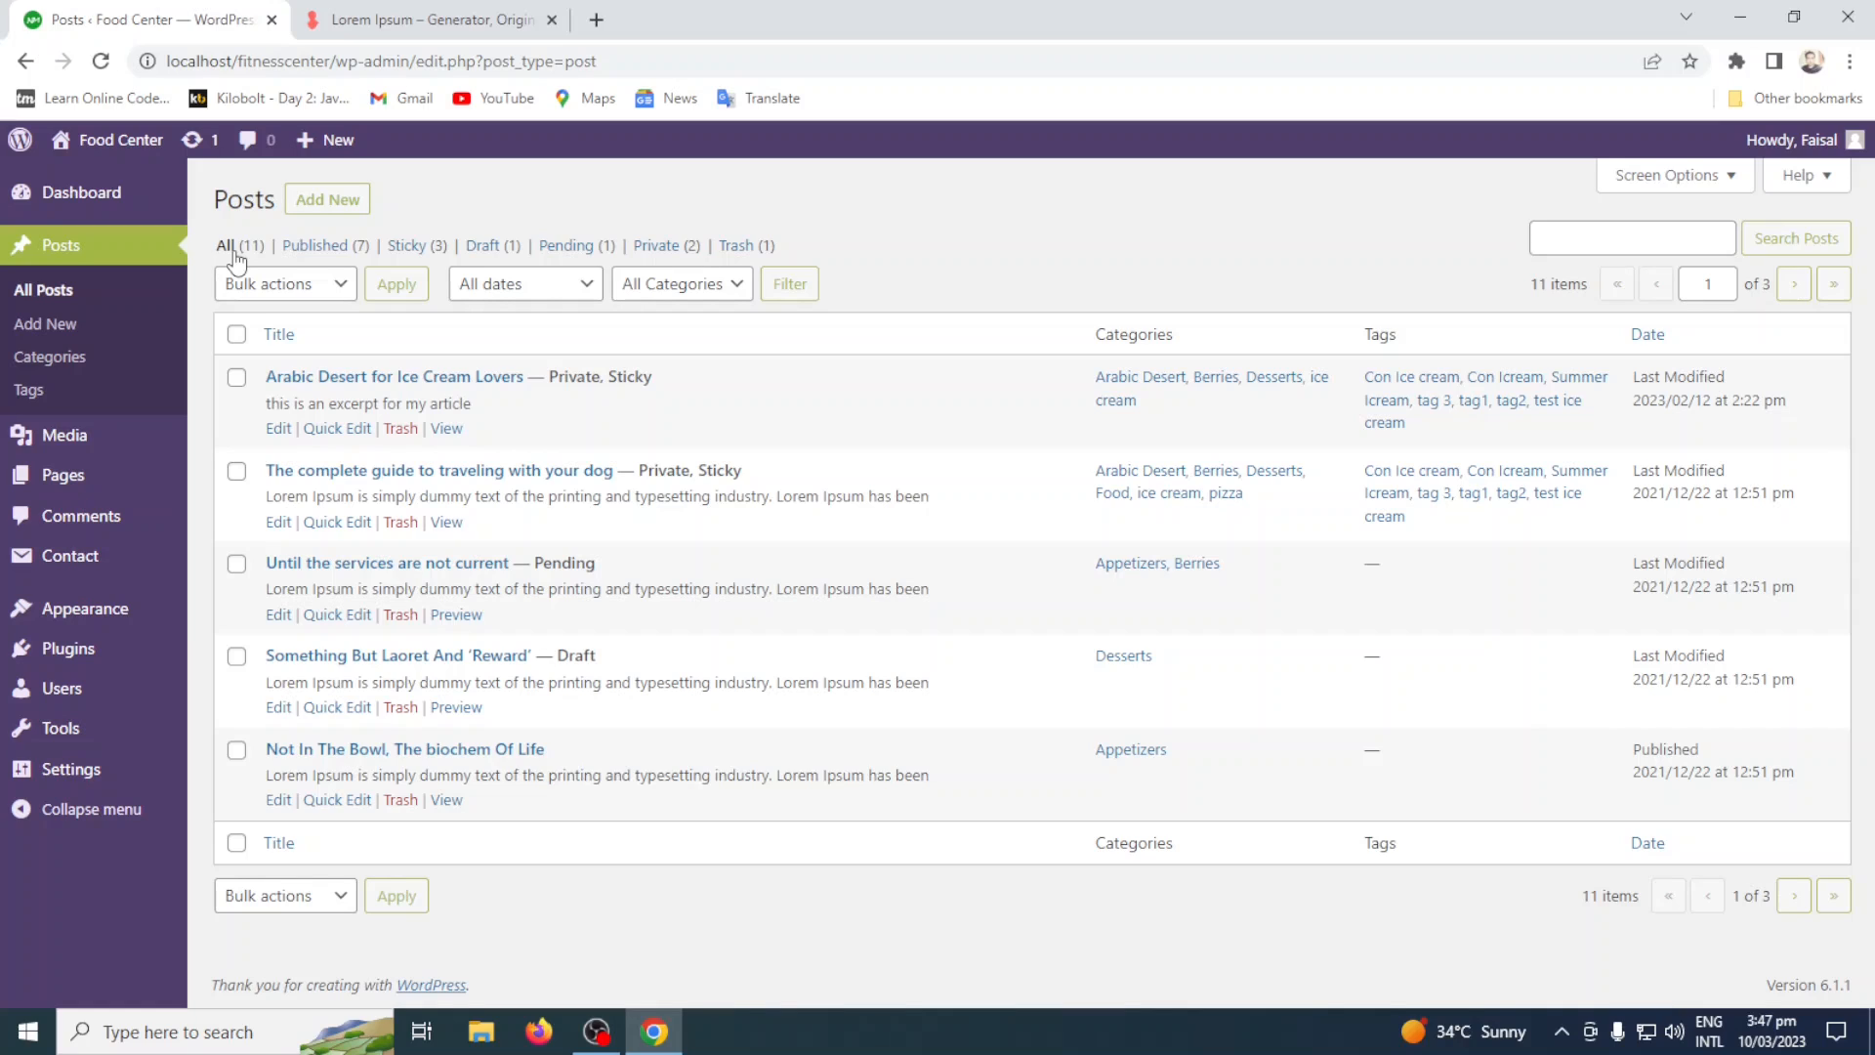
click(303, 288)
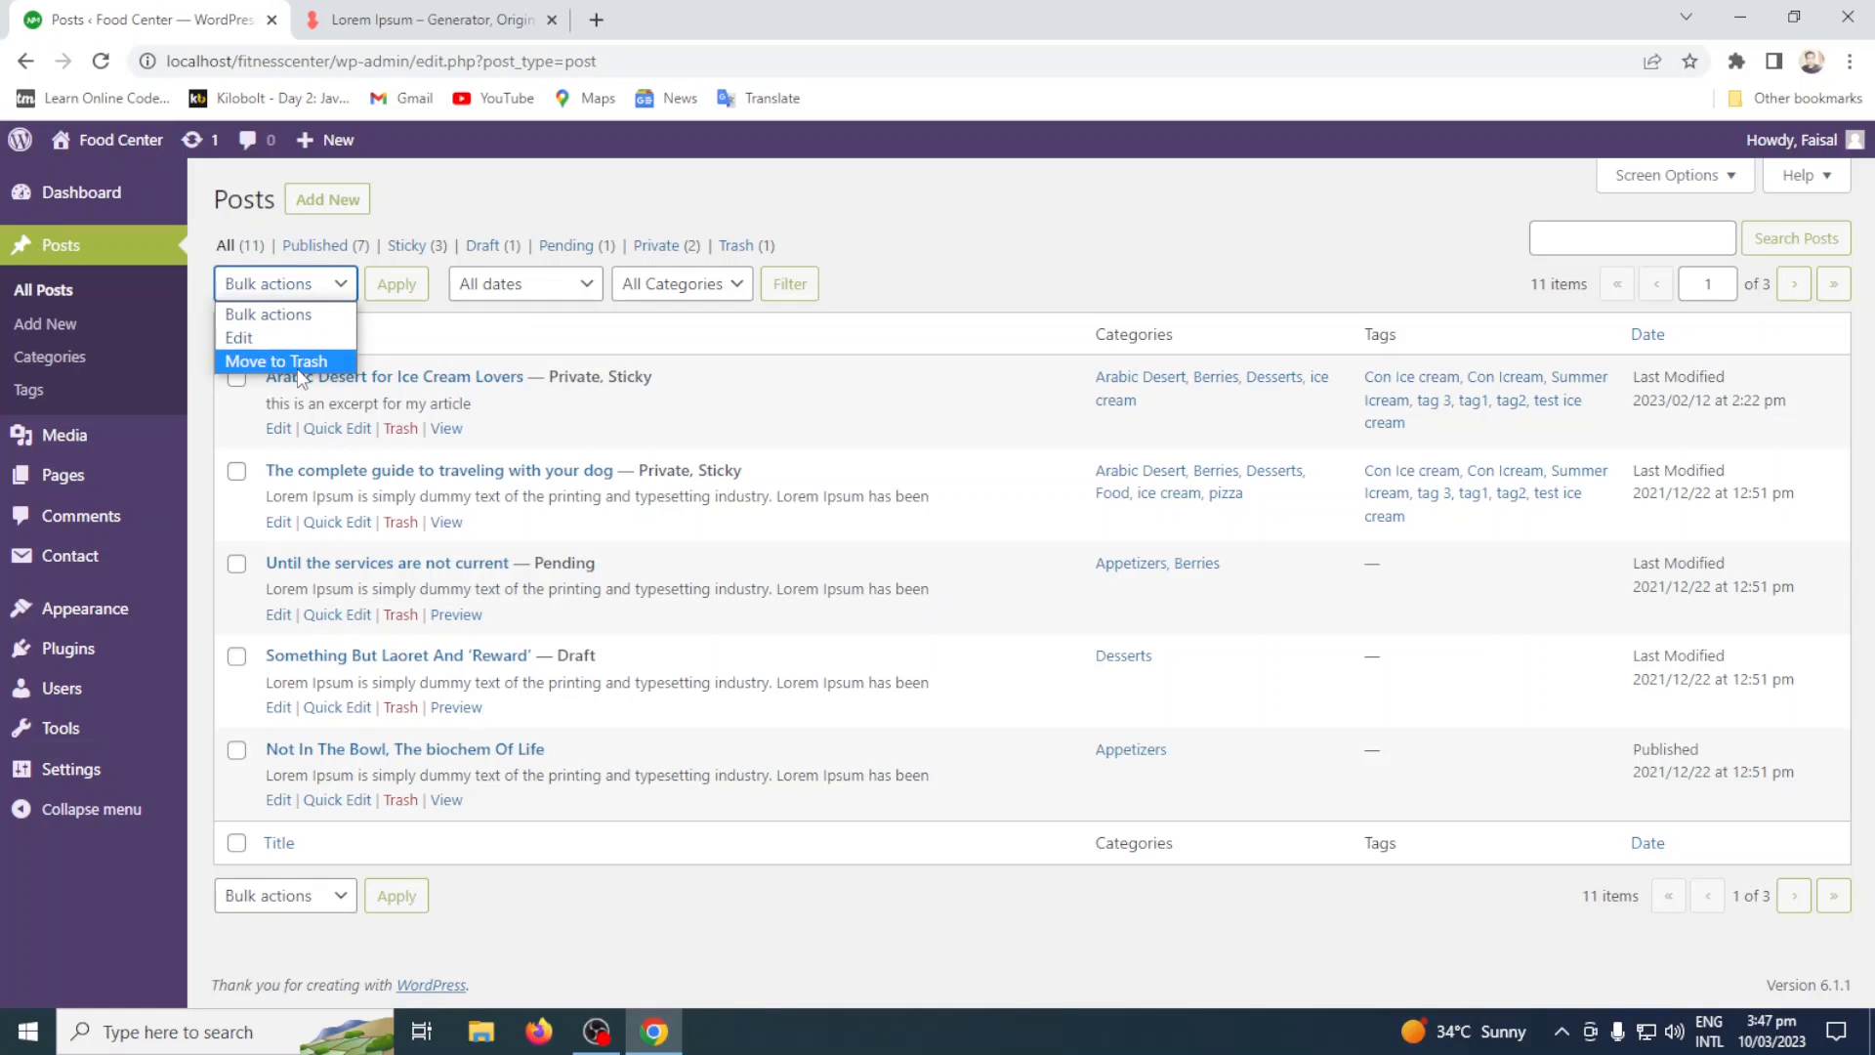
click(1026, 247)
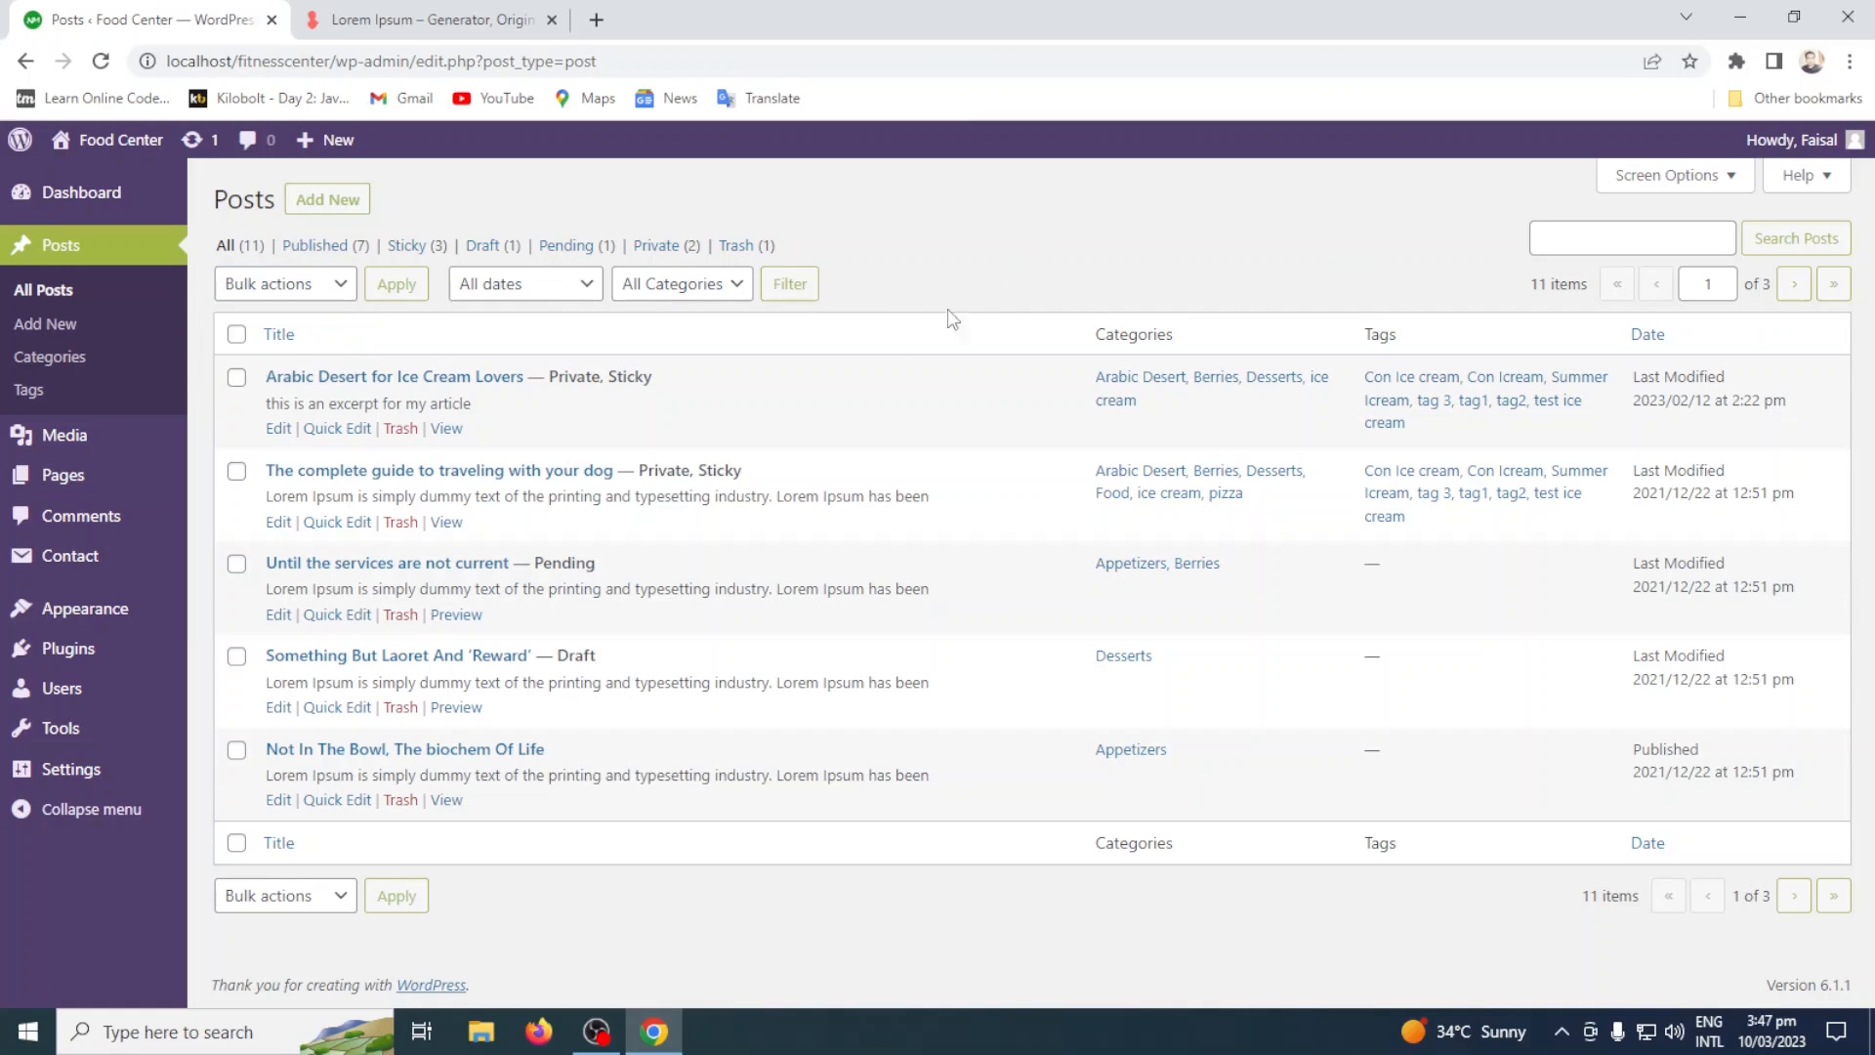
click(536, 303)
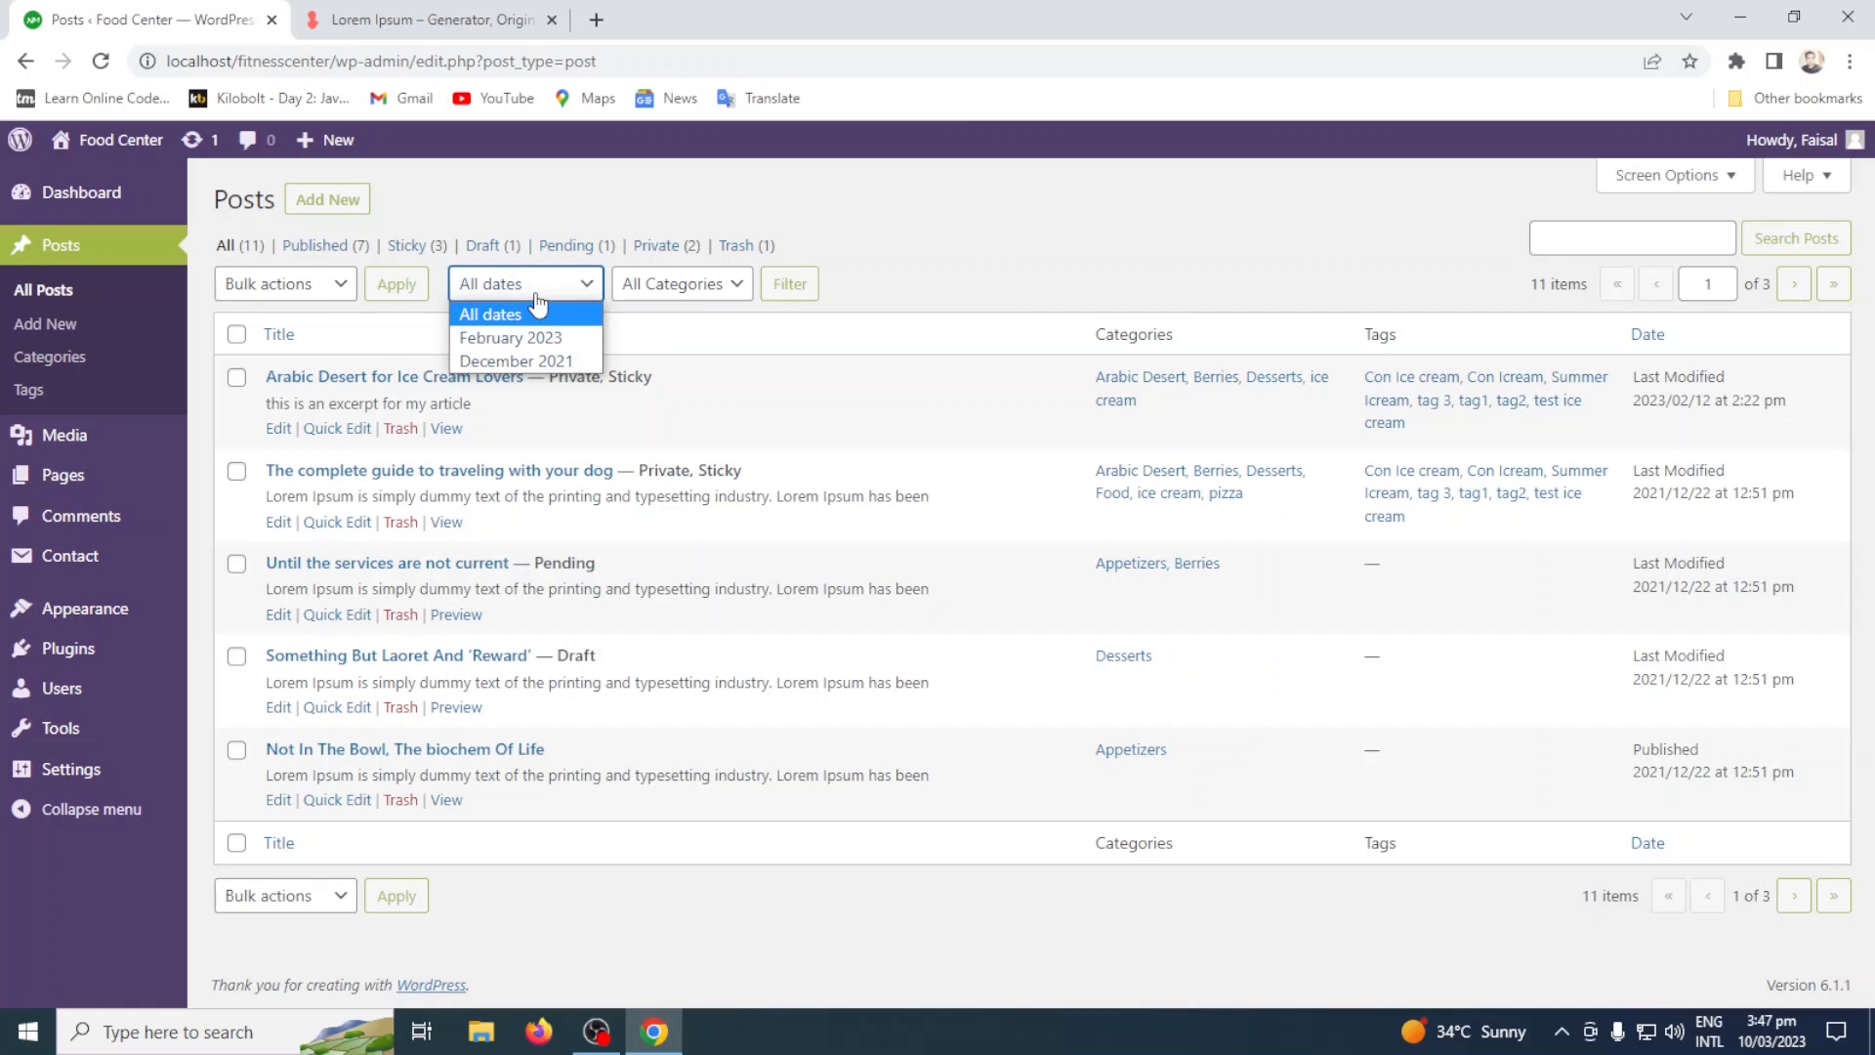
click(906, 228)
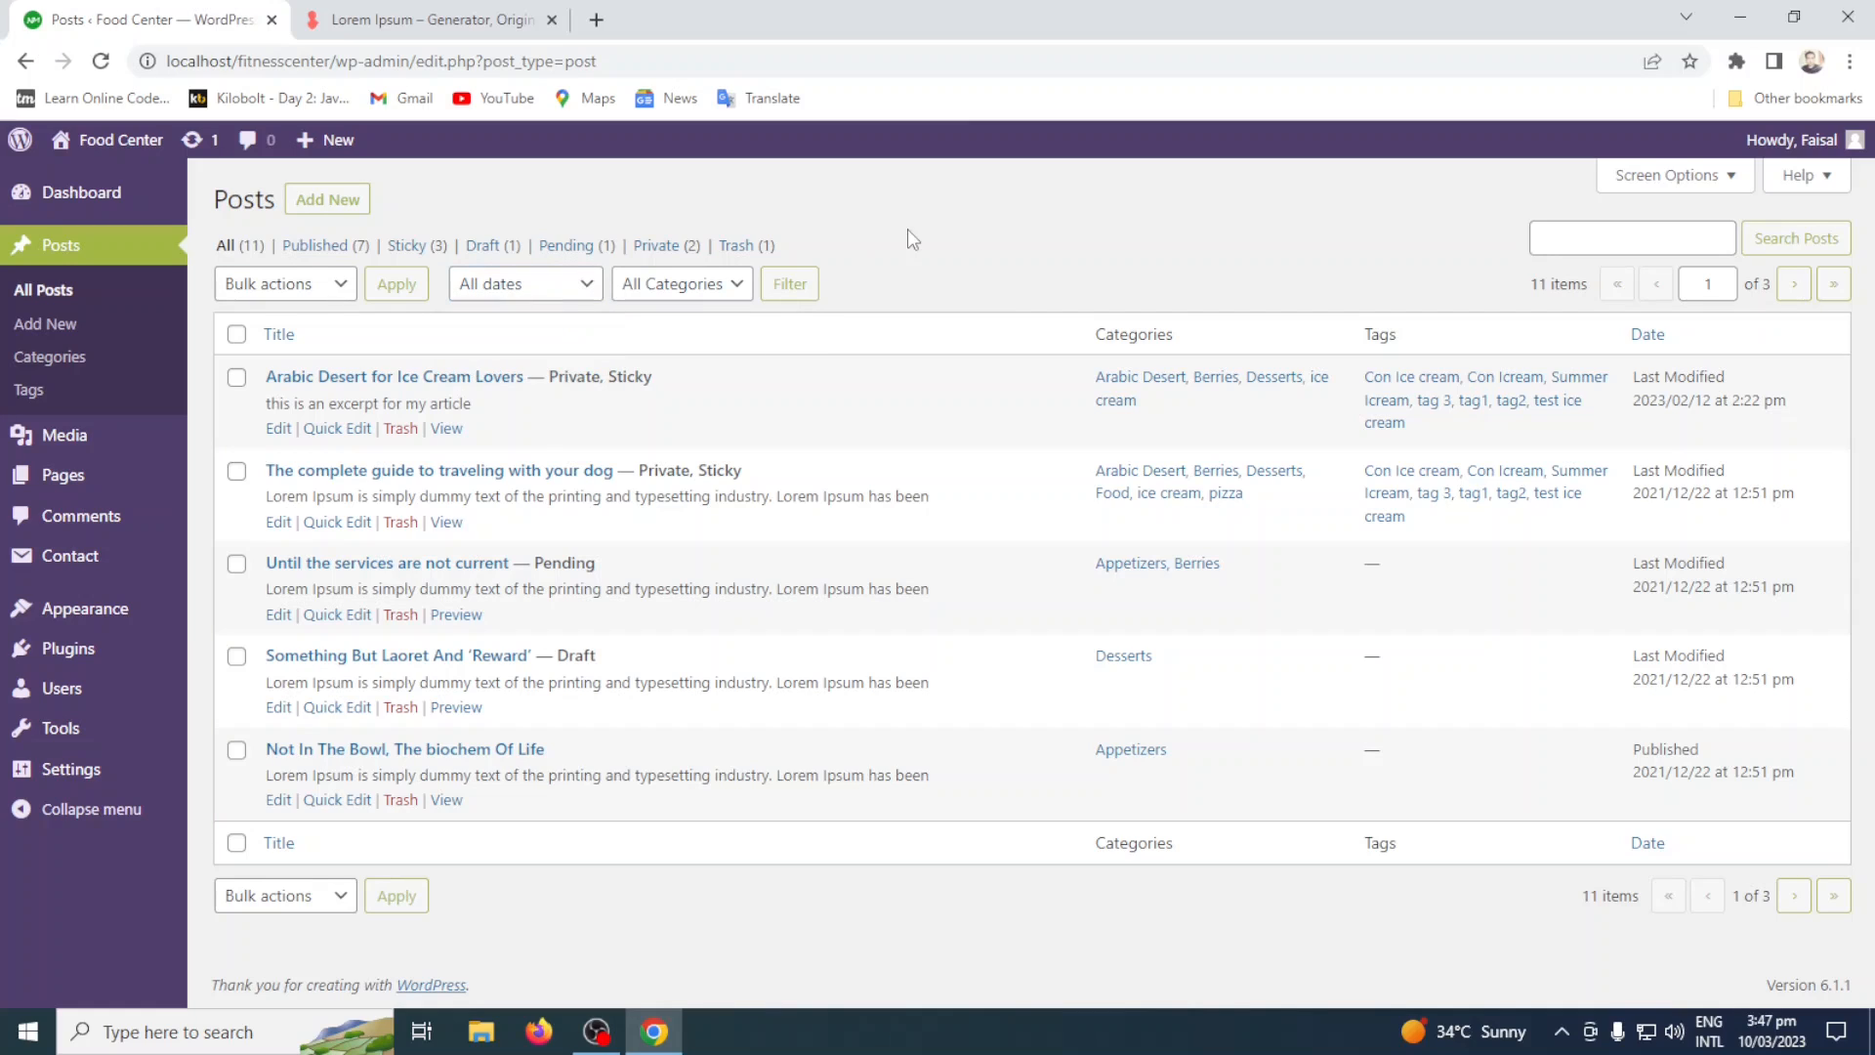
Filter the posts list by the date February 2023, and again by December 2021.
click(565, 293)
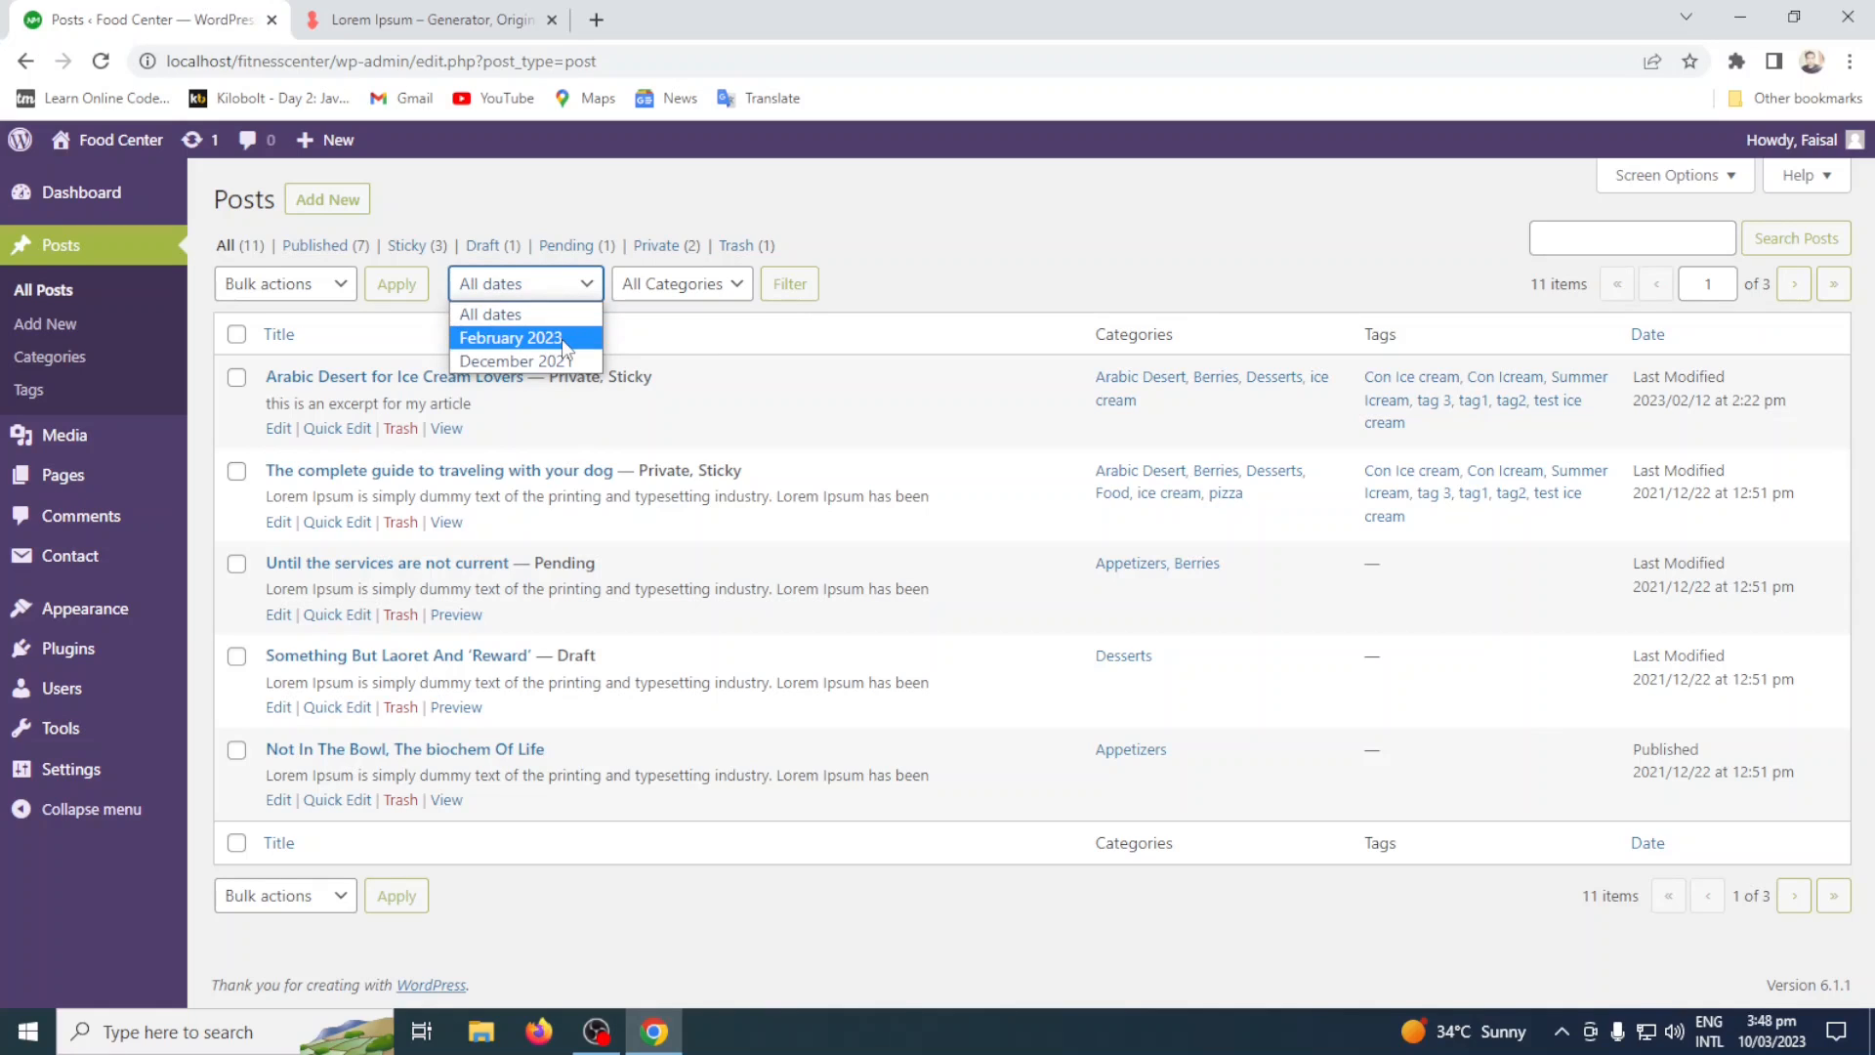
click(563, 339)
click(791, 286)
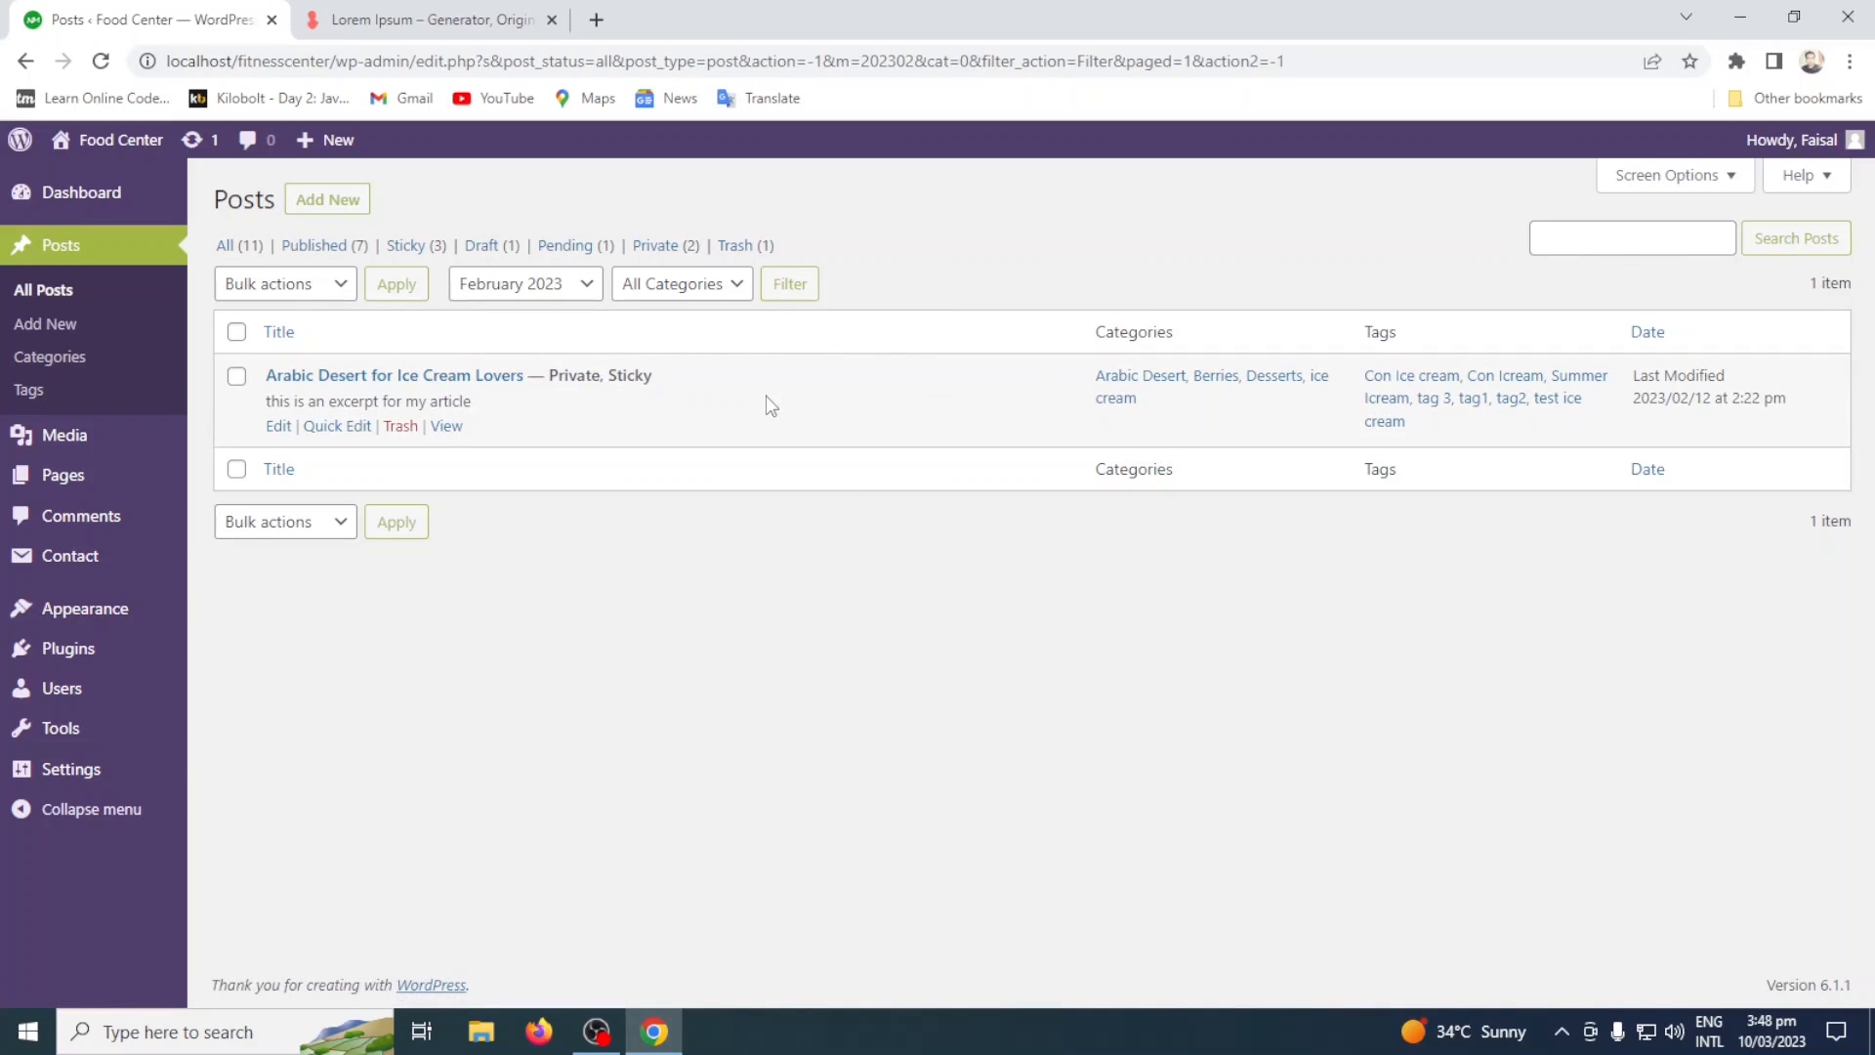
click(544, 294)
click(547, 366)
click(789, 284)
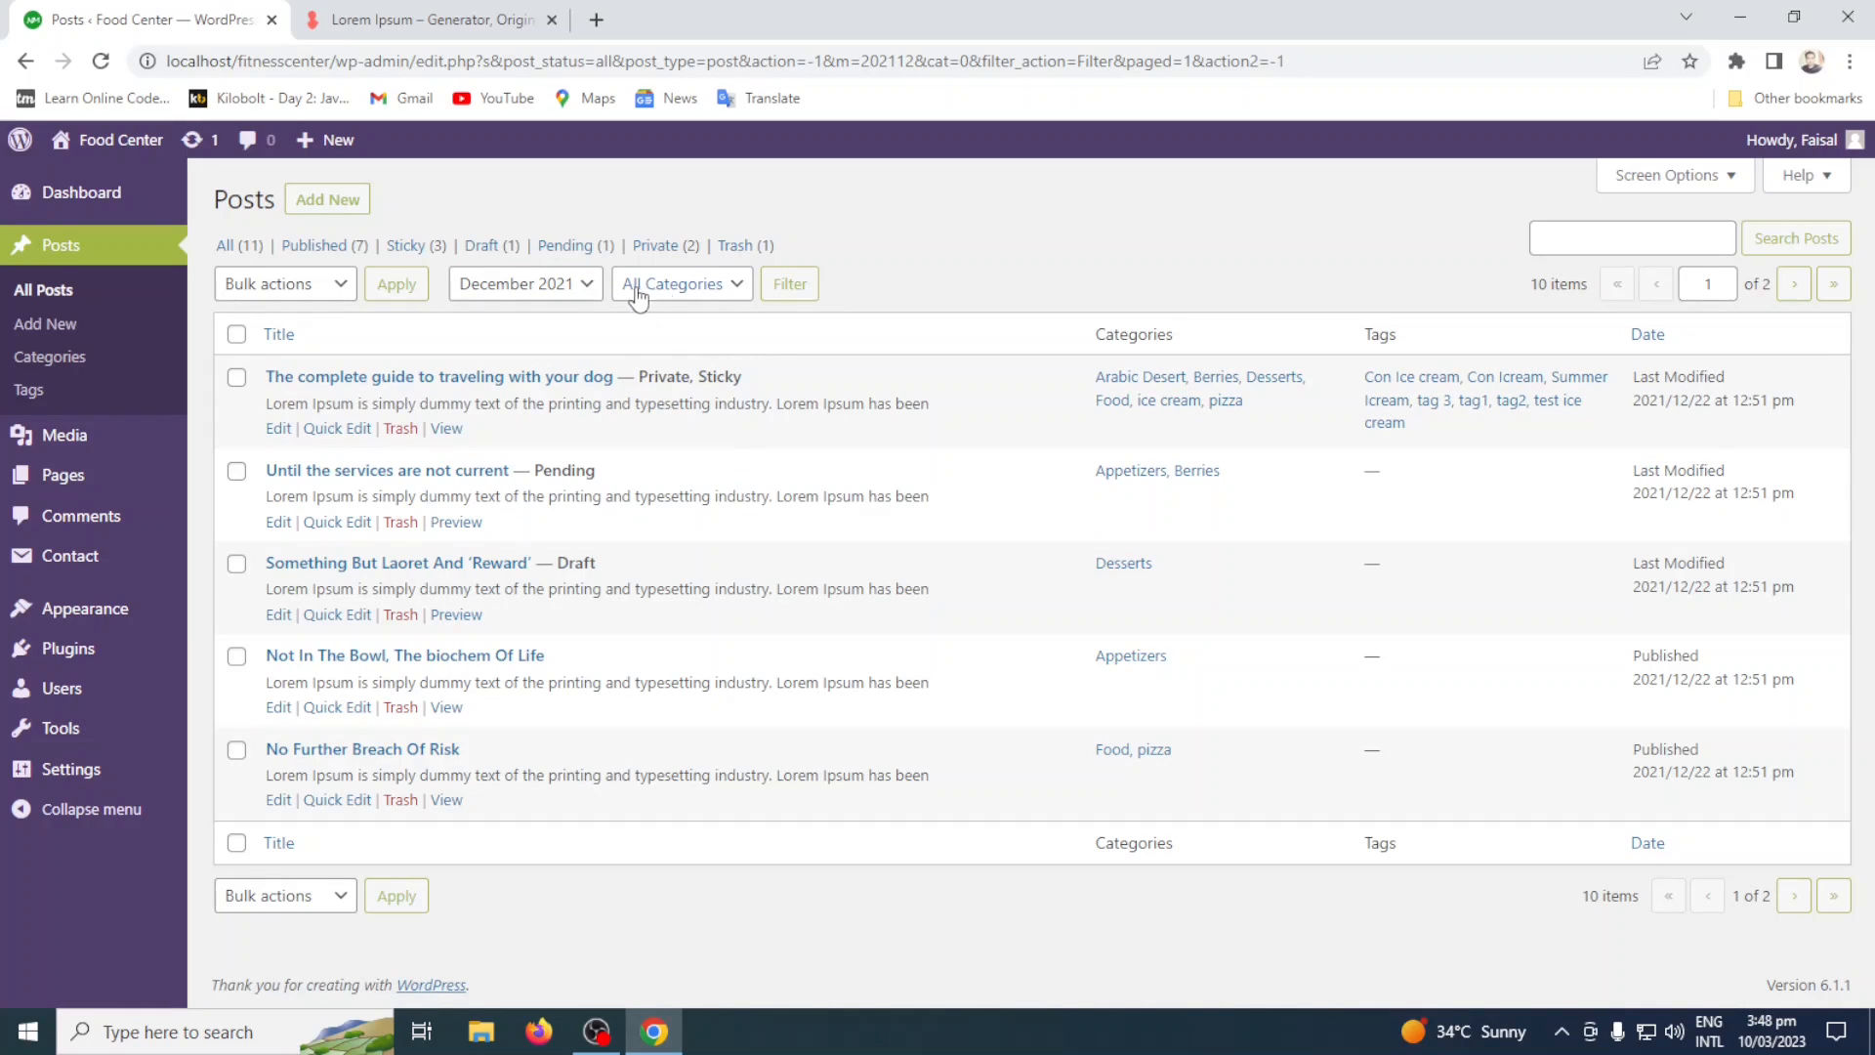
Filter the December 2021 posts by the category Berries, and widen the same category filter to All dates.
click(706, 287)
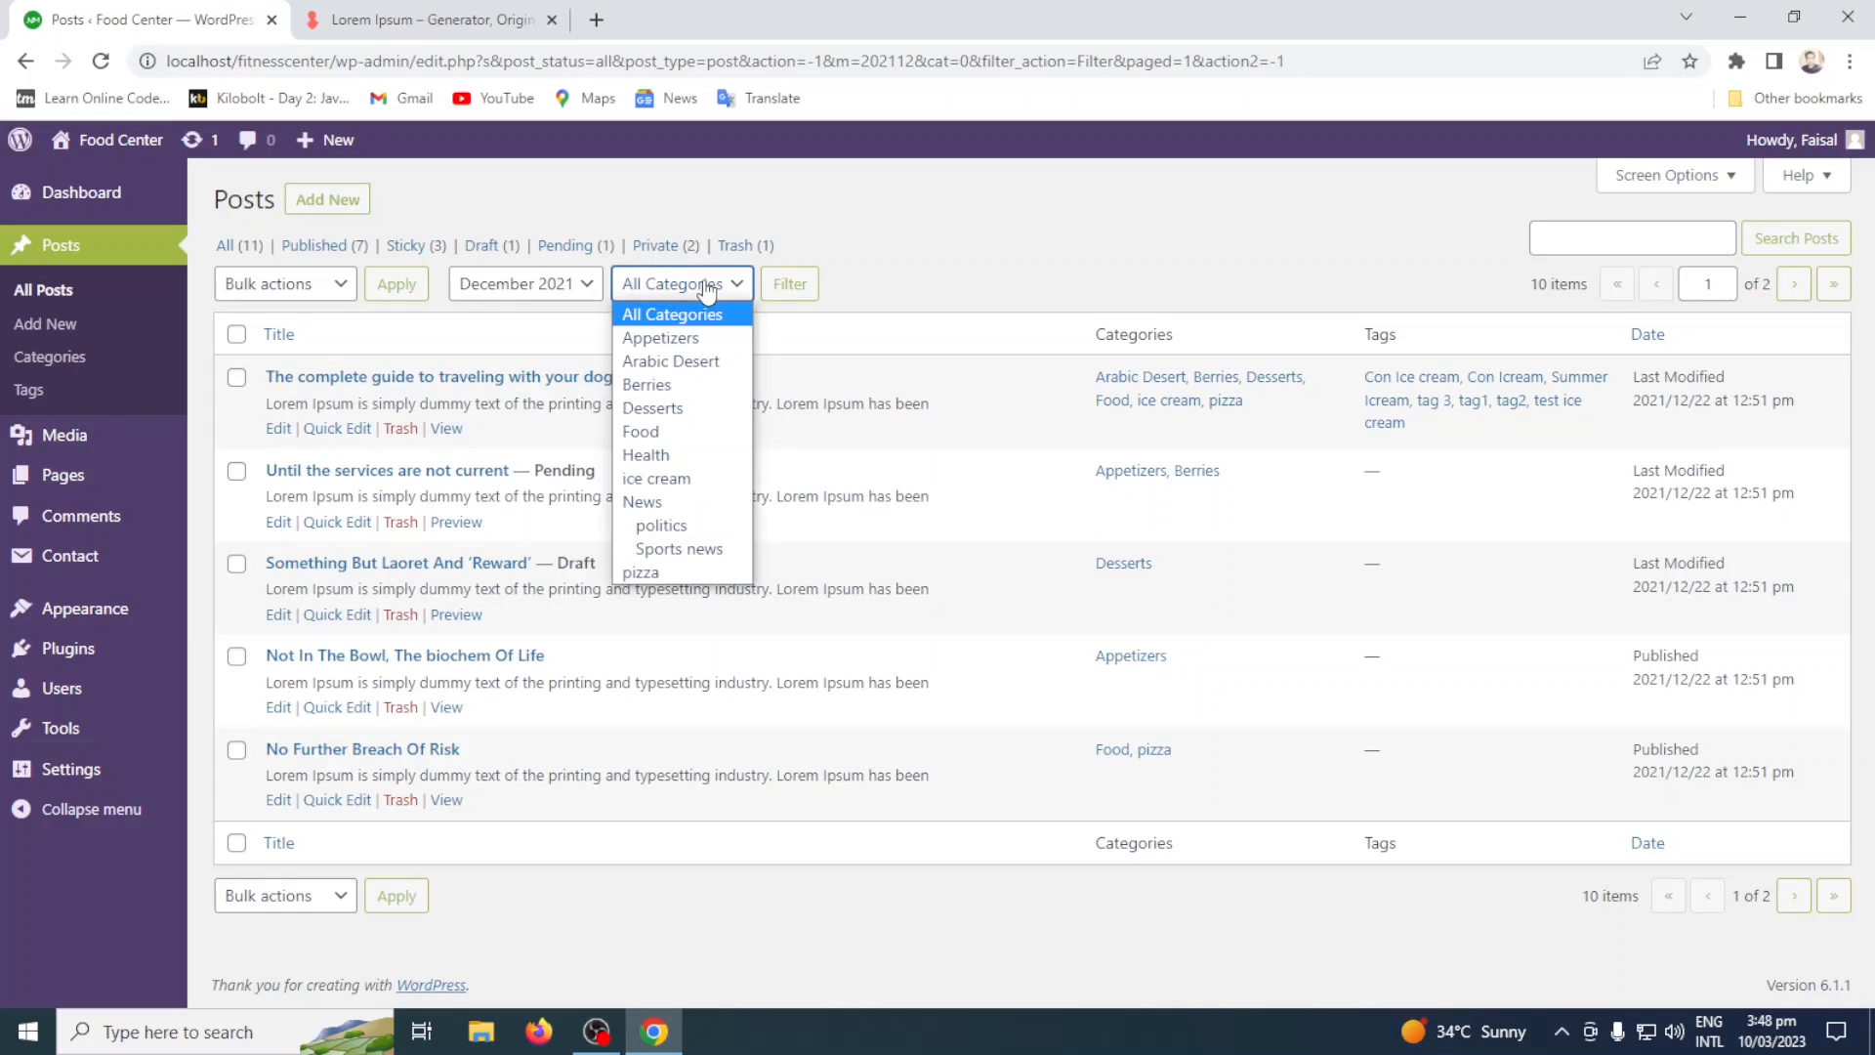
click(713, 387)
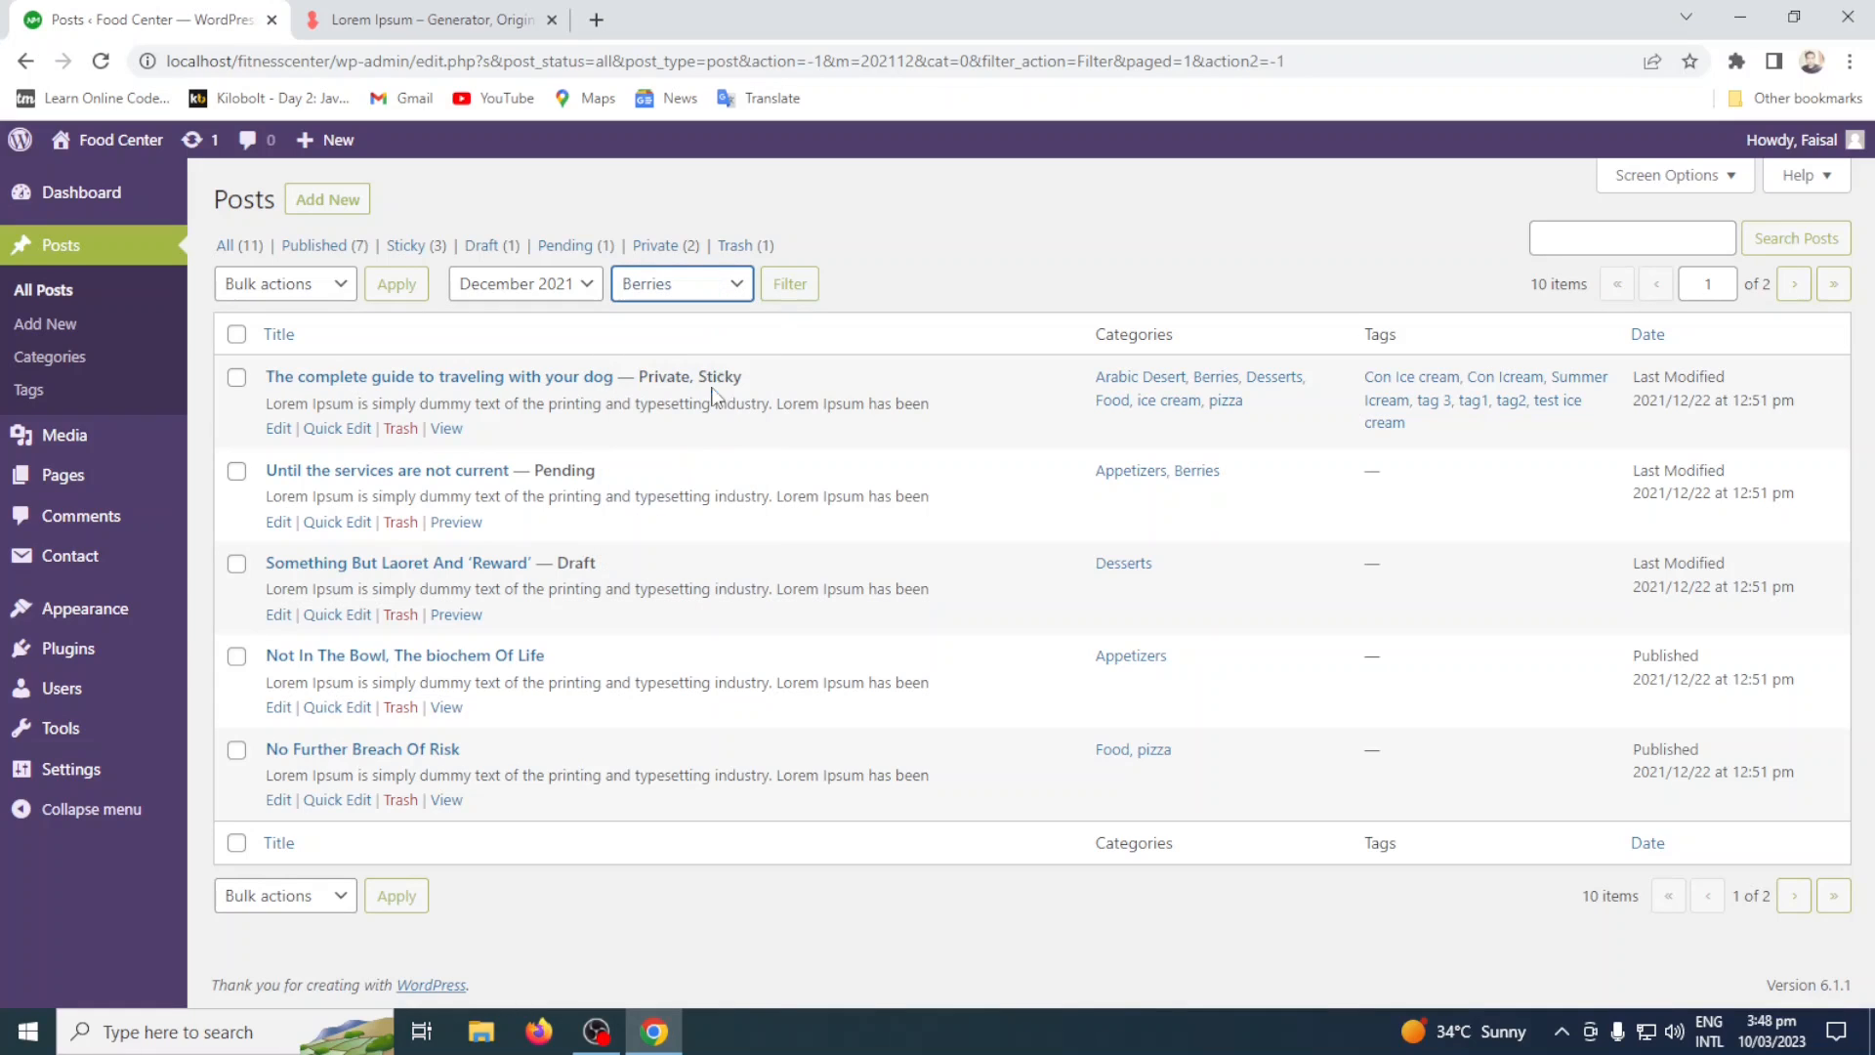
click(803, 291)
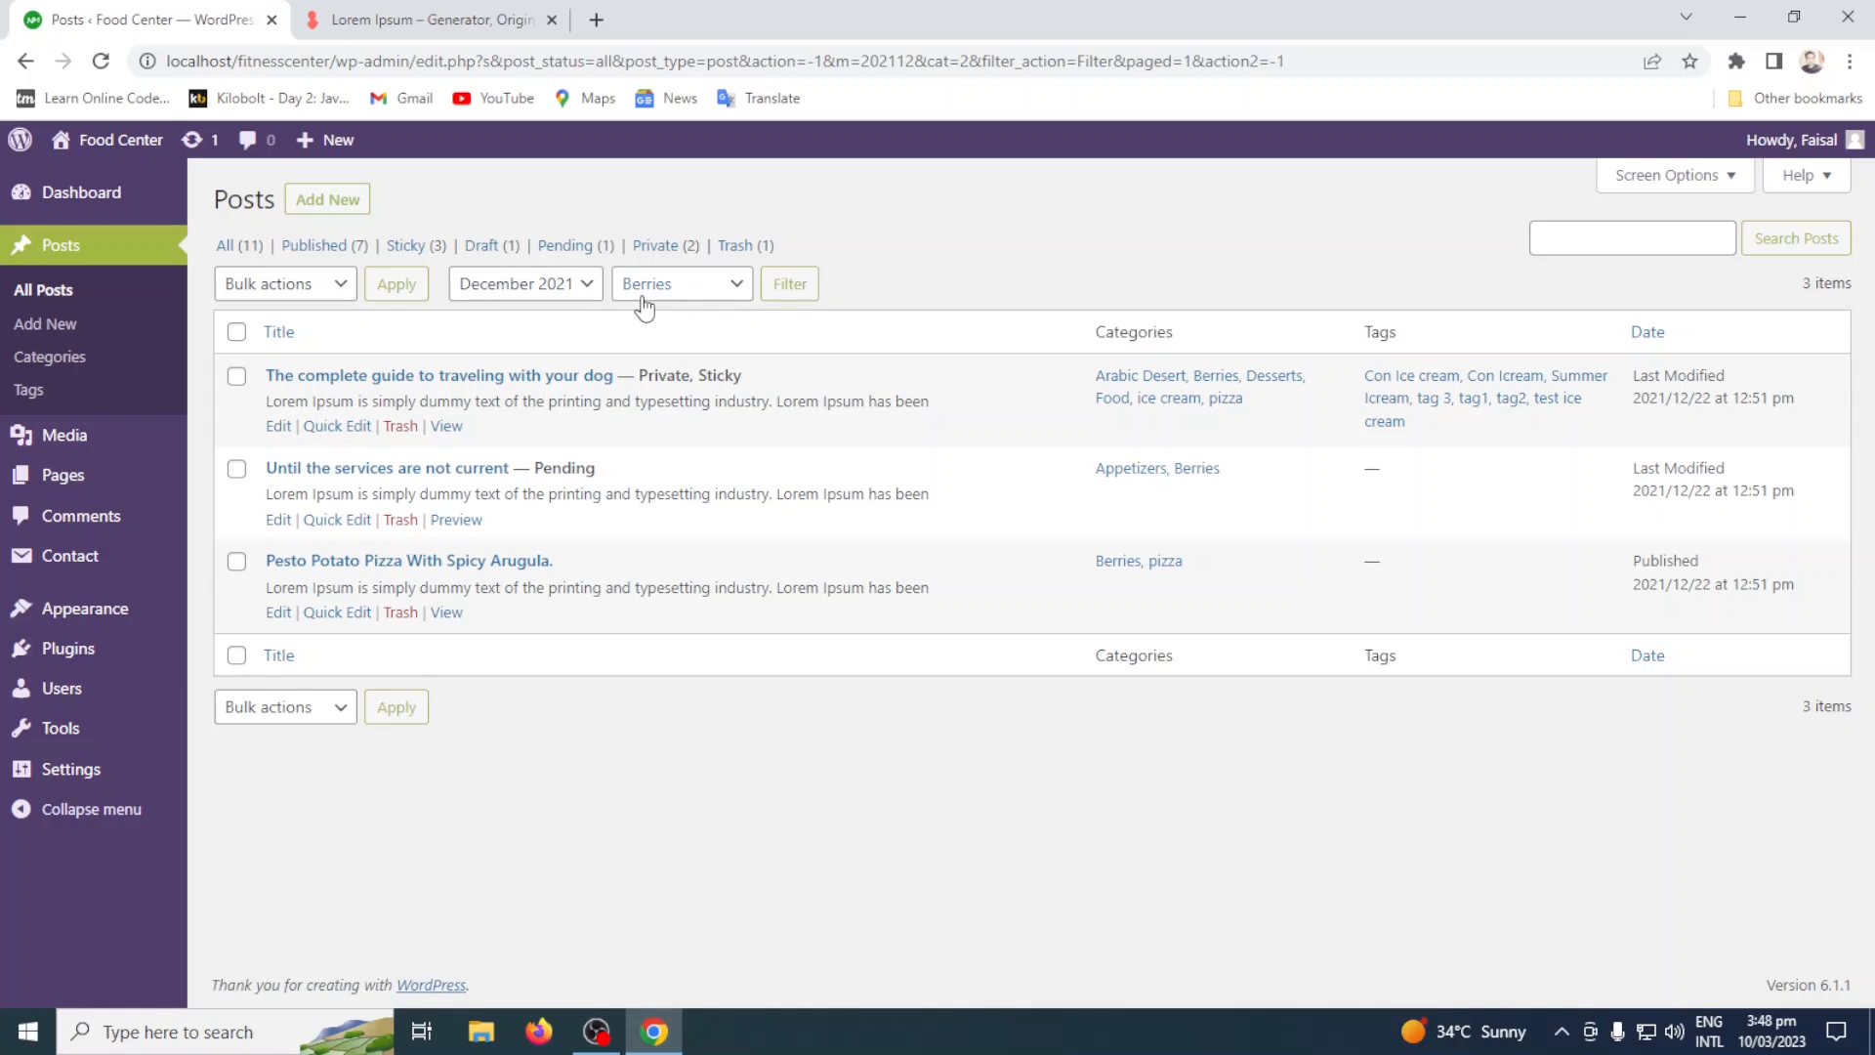
click(532, 293)
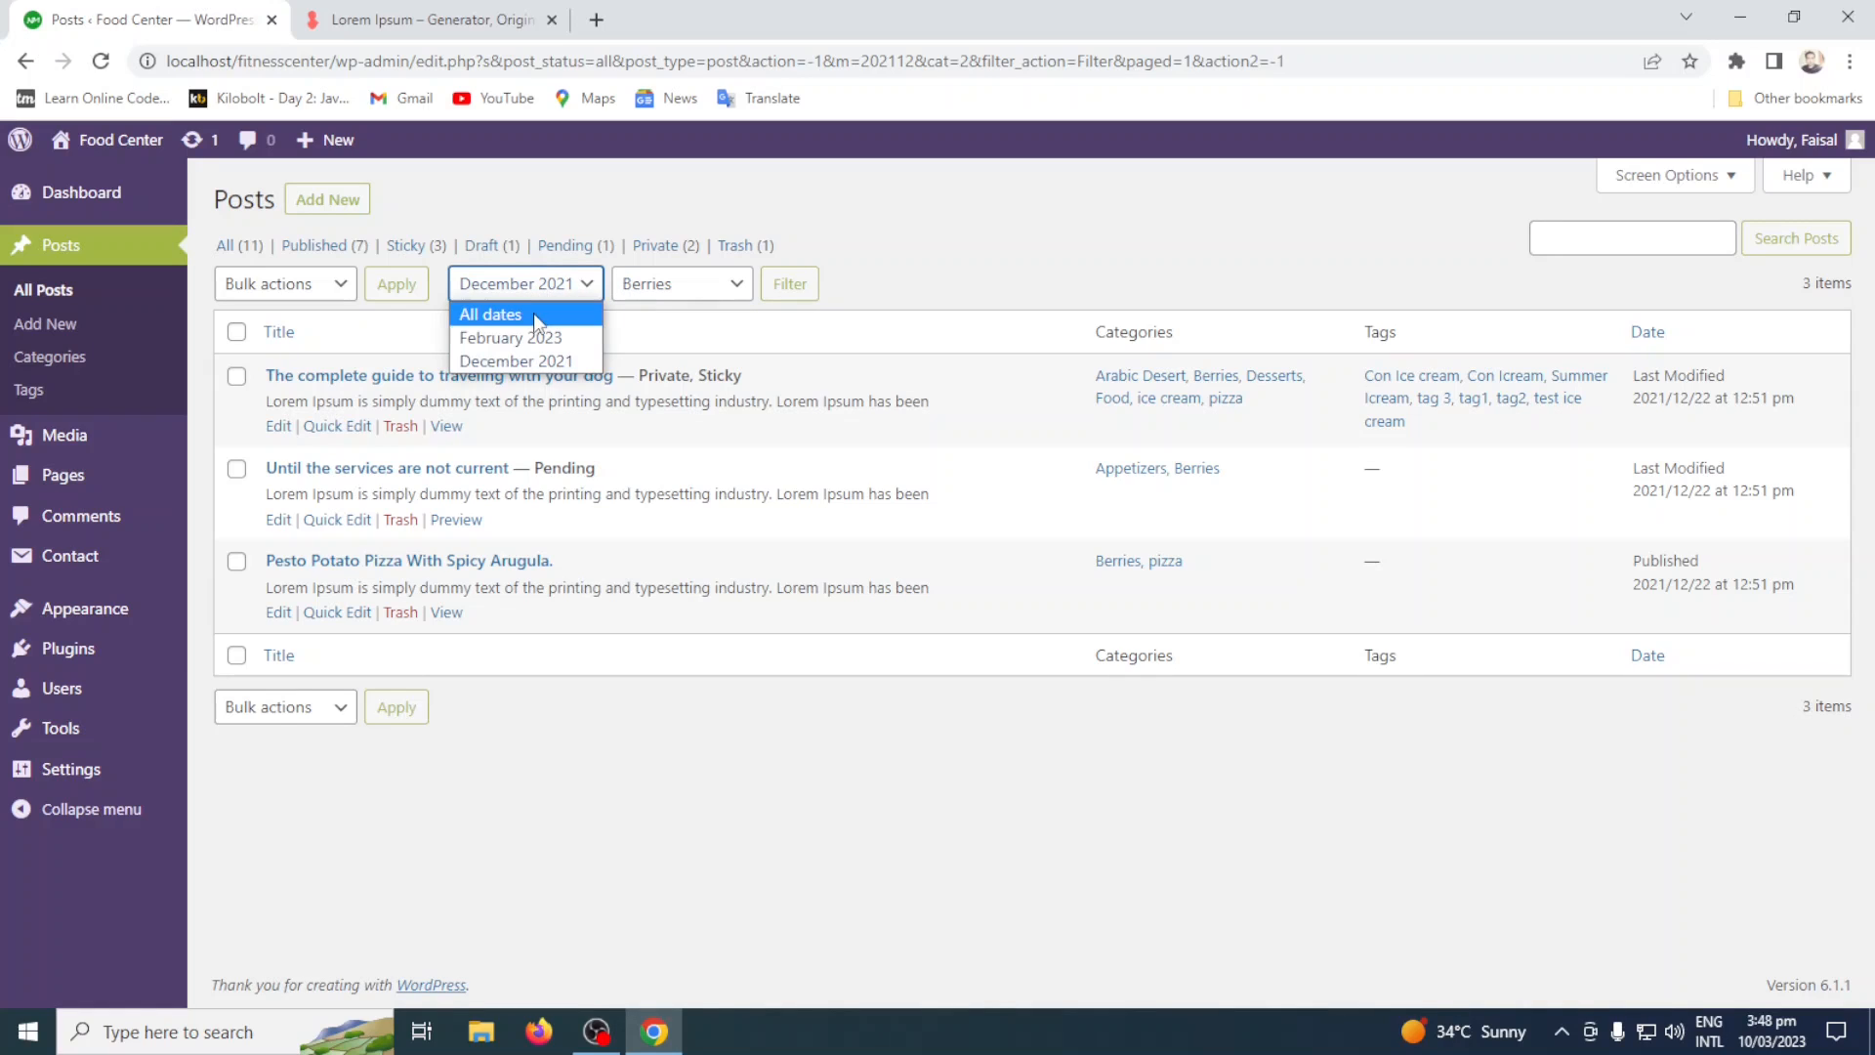
click(535, 314)
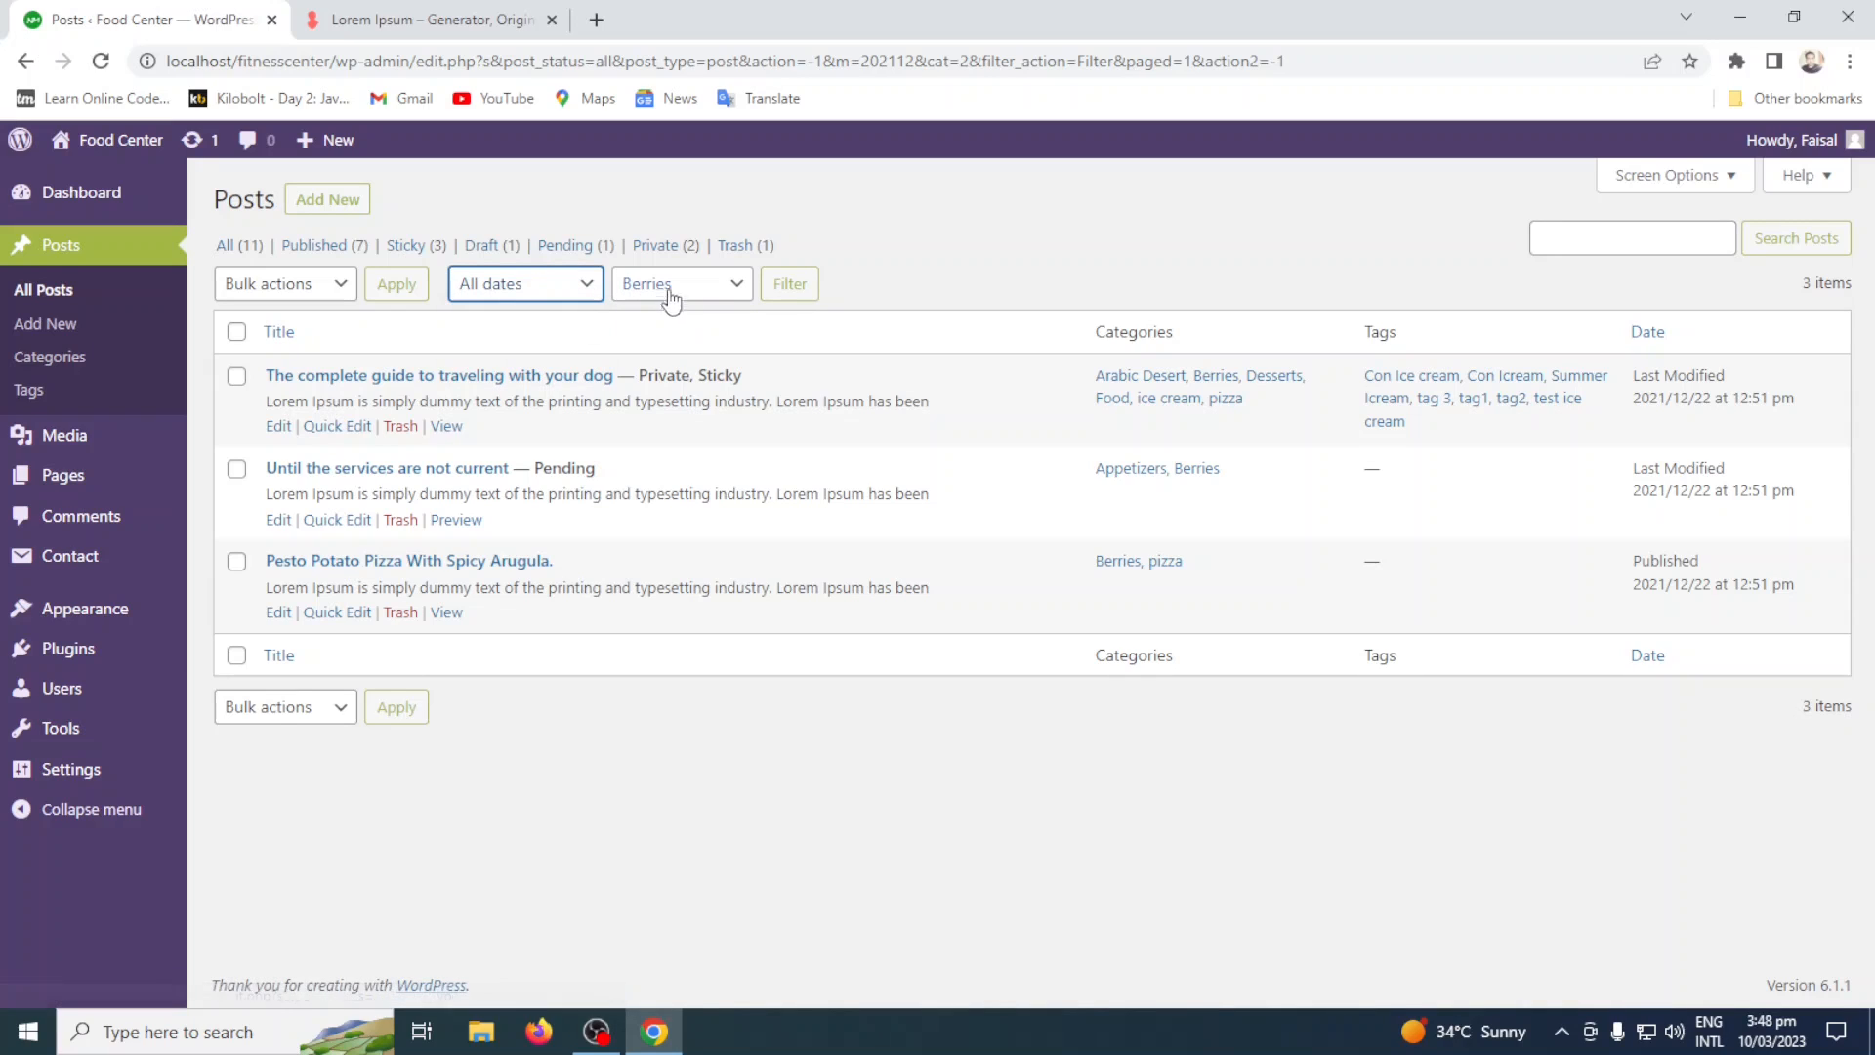
click(799, 291)
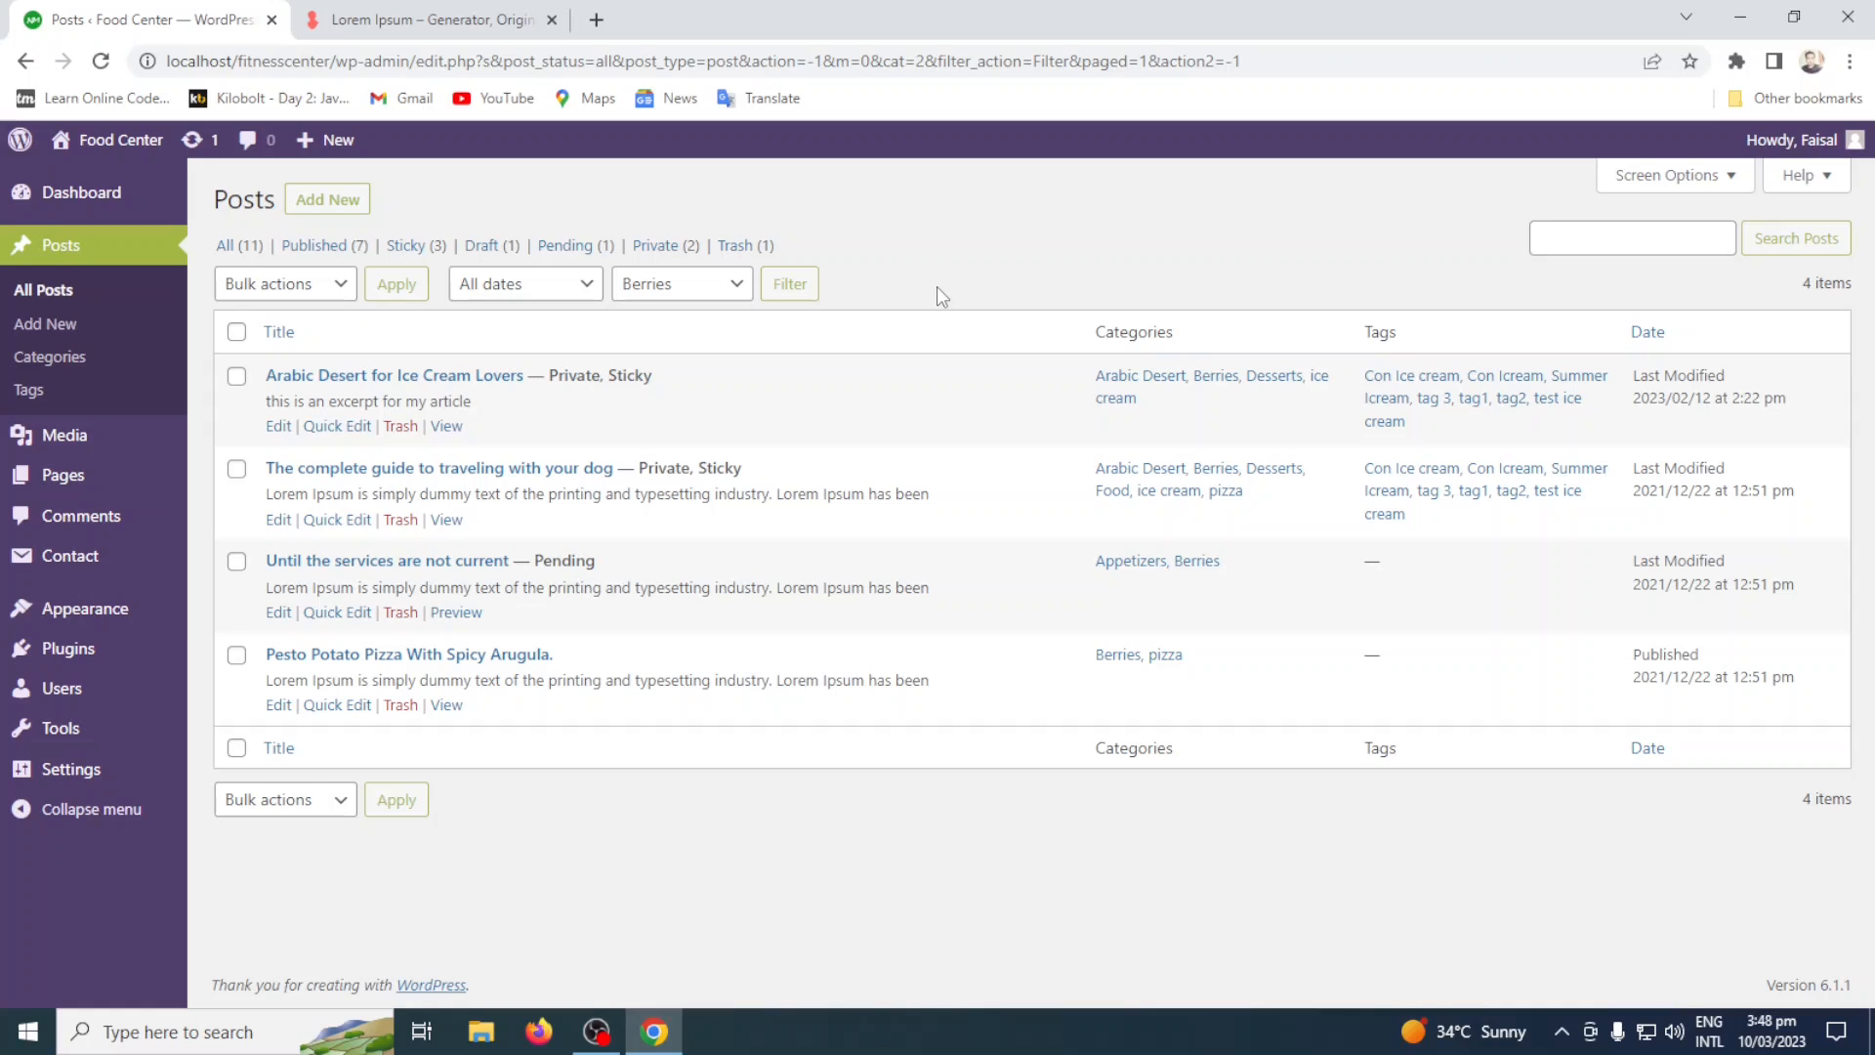
Search the Berries posts for "The Complete guide" and return to the All posts view.
click(1590, 240)
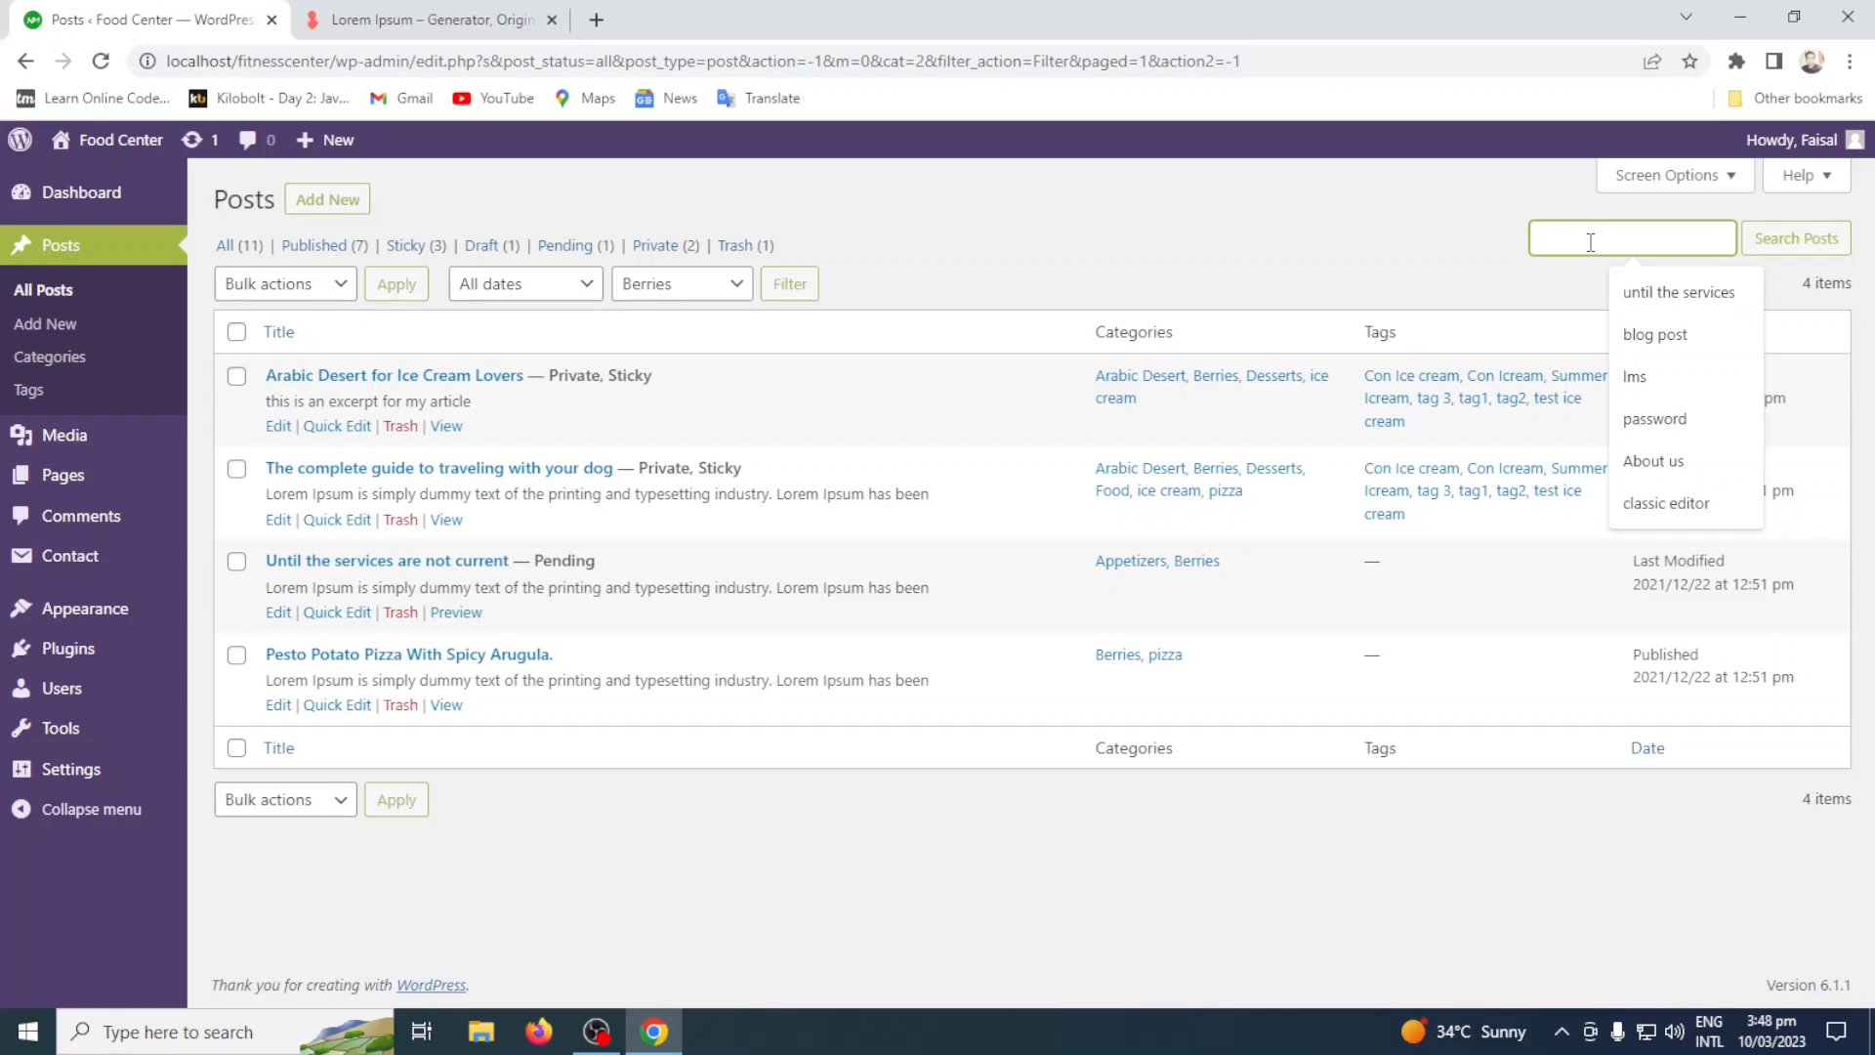
text(The)
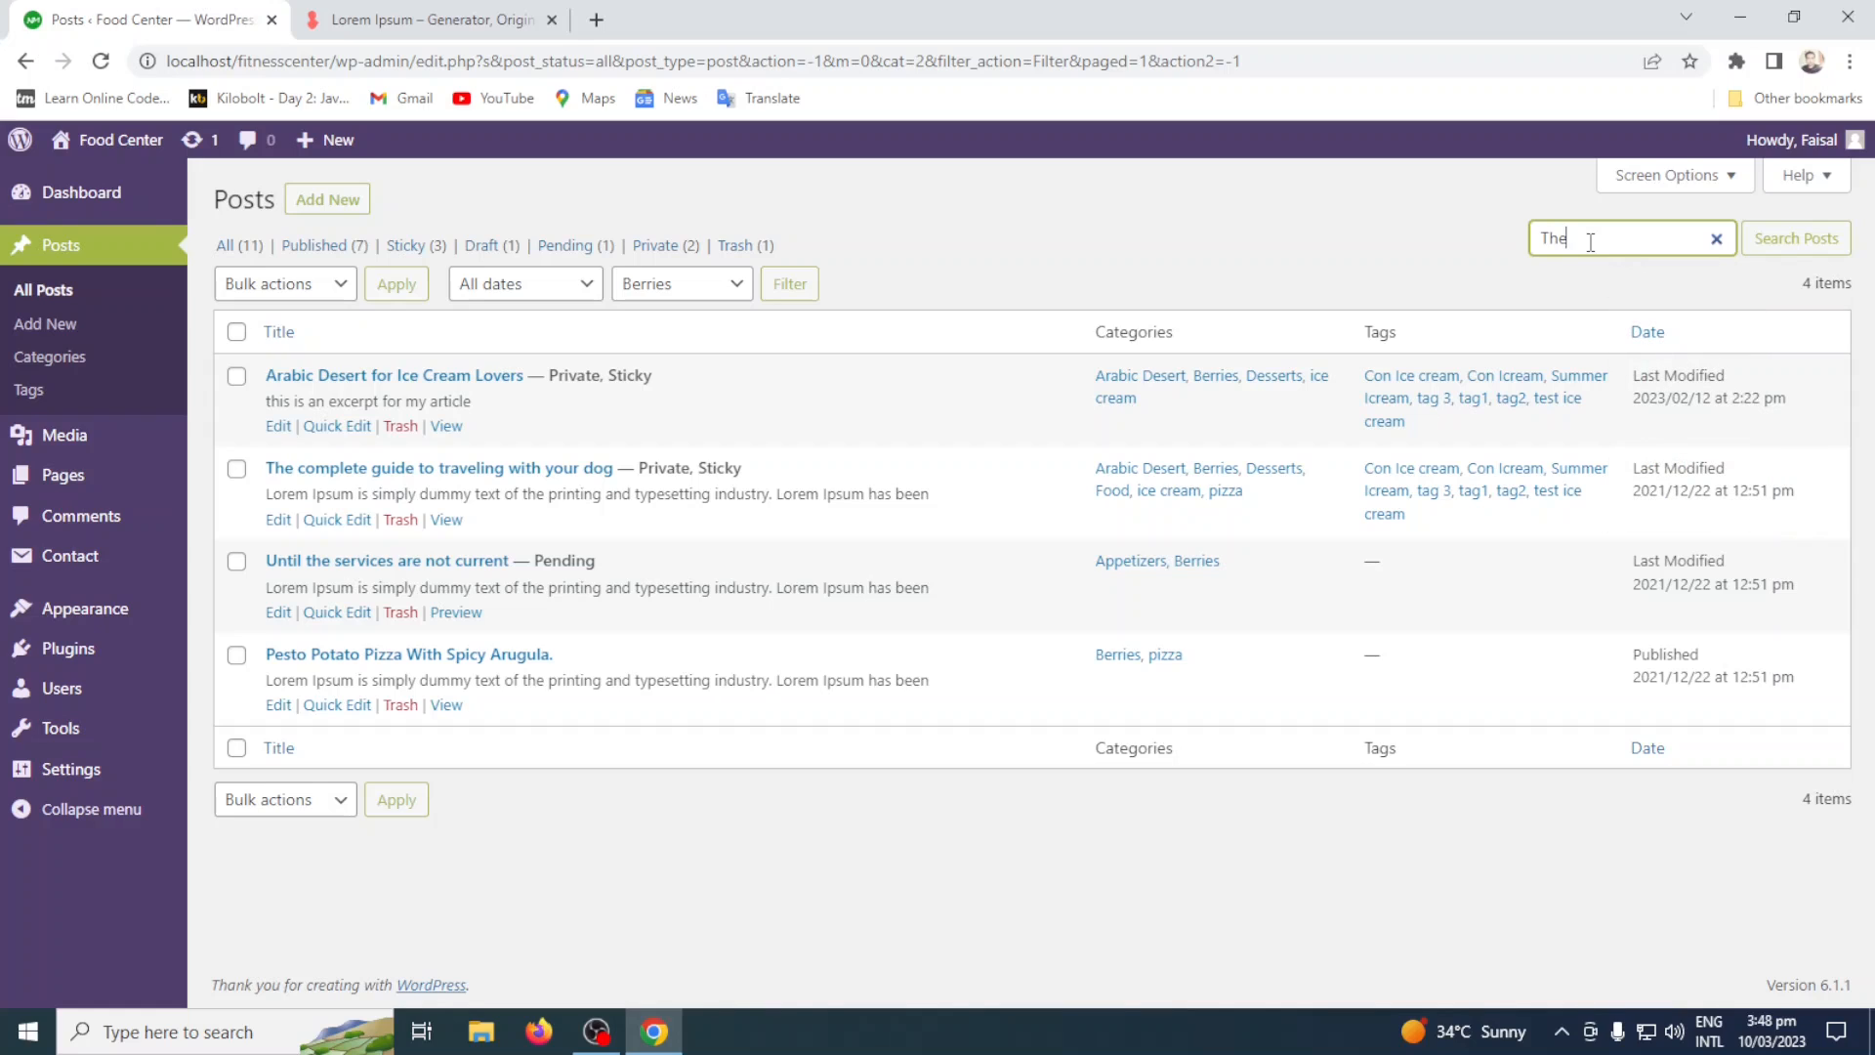
text( Complete guide)
key(Return)
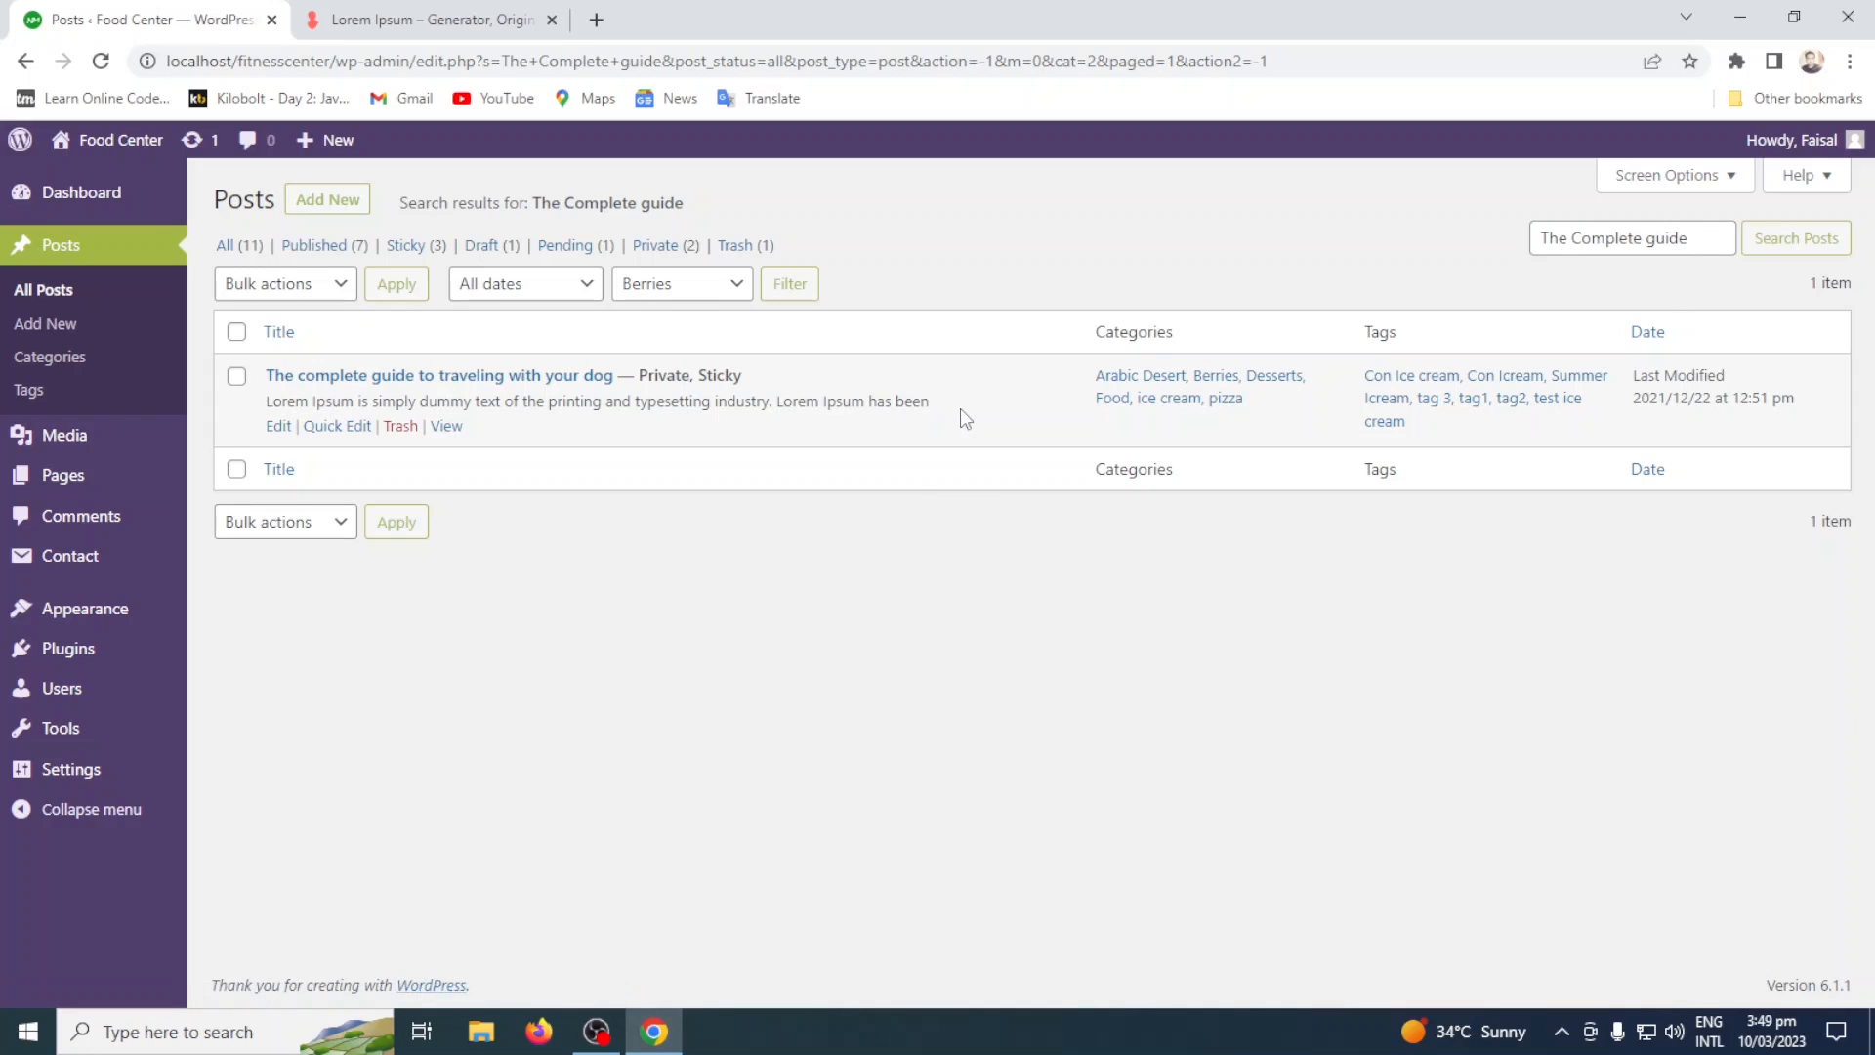
click(235, 252)
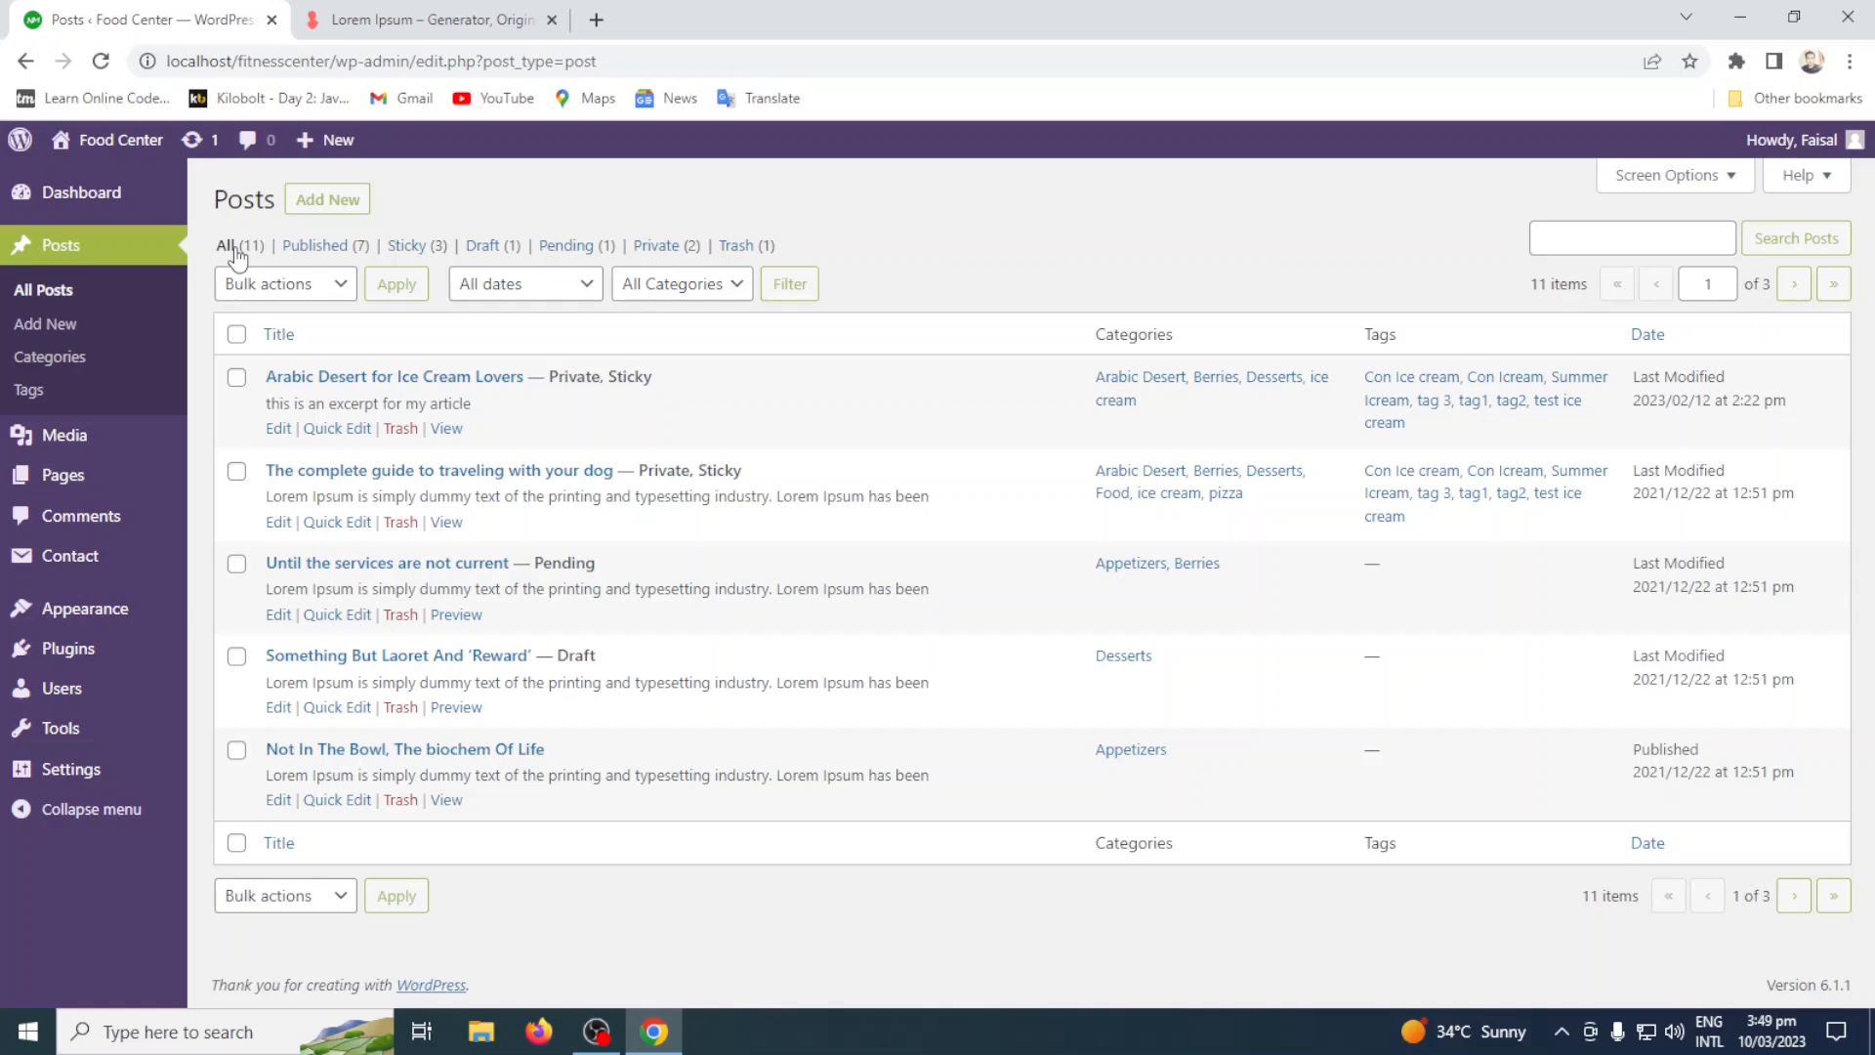
click(342, 204)
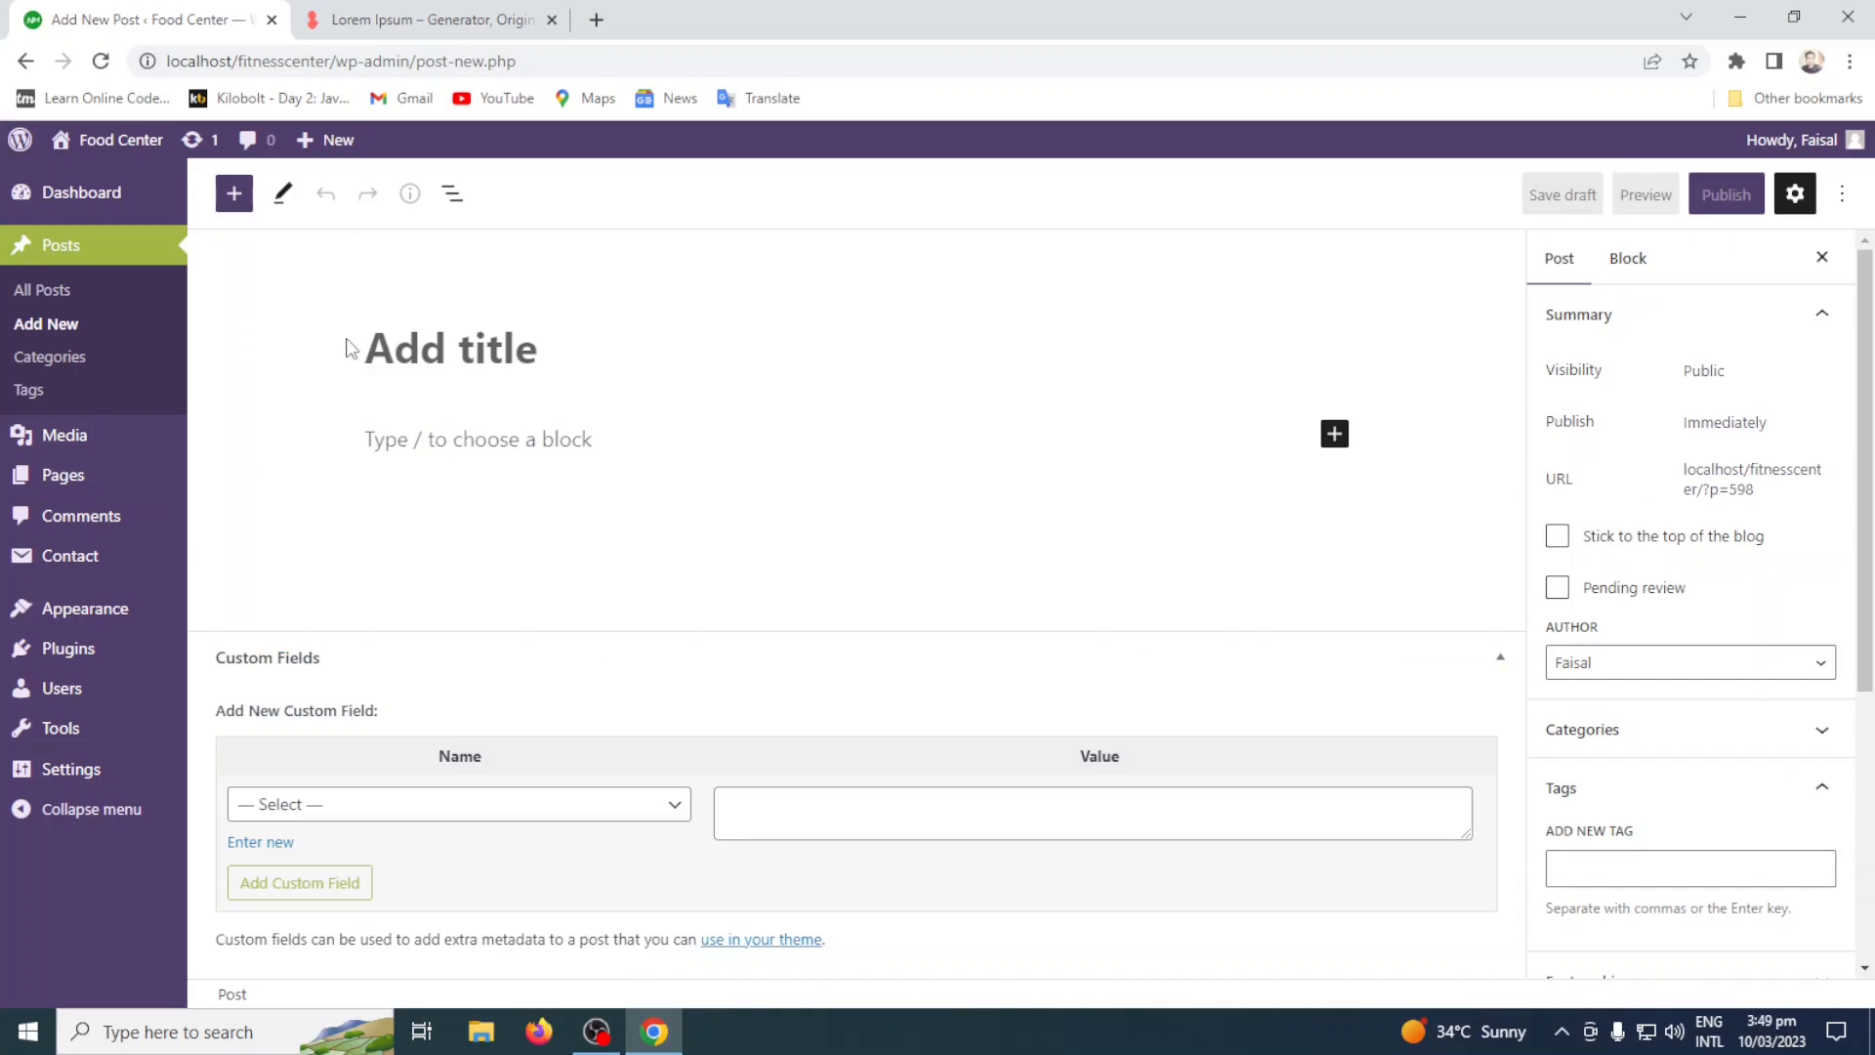
click(46, 293)
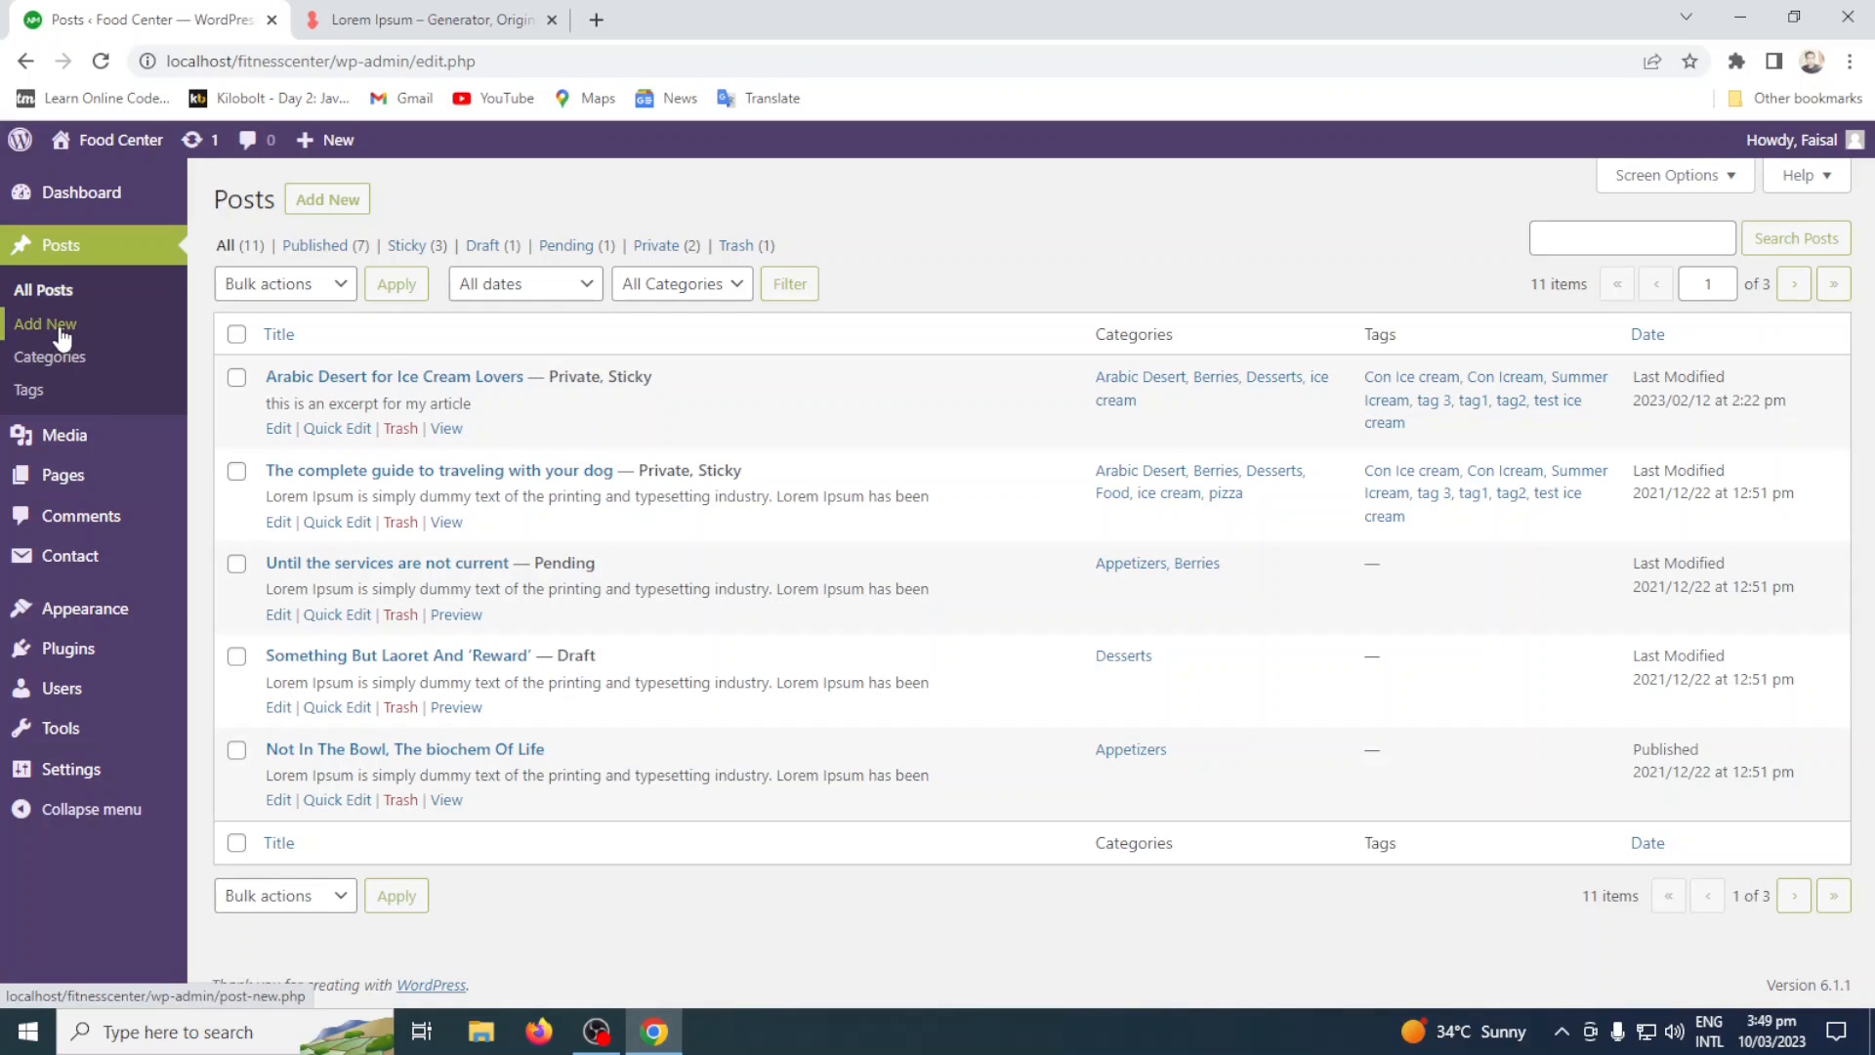
click(59, 332)
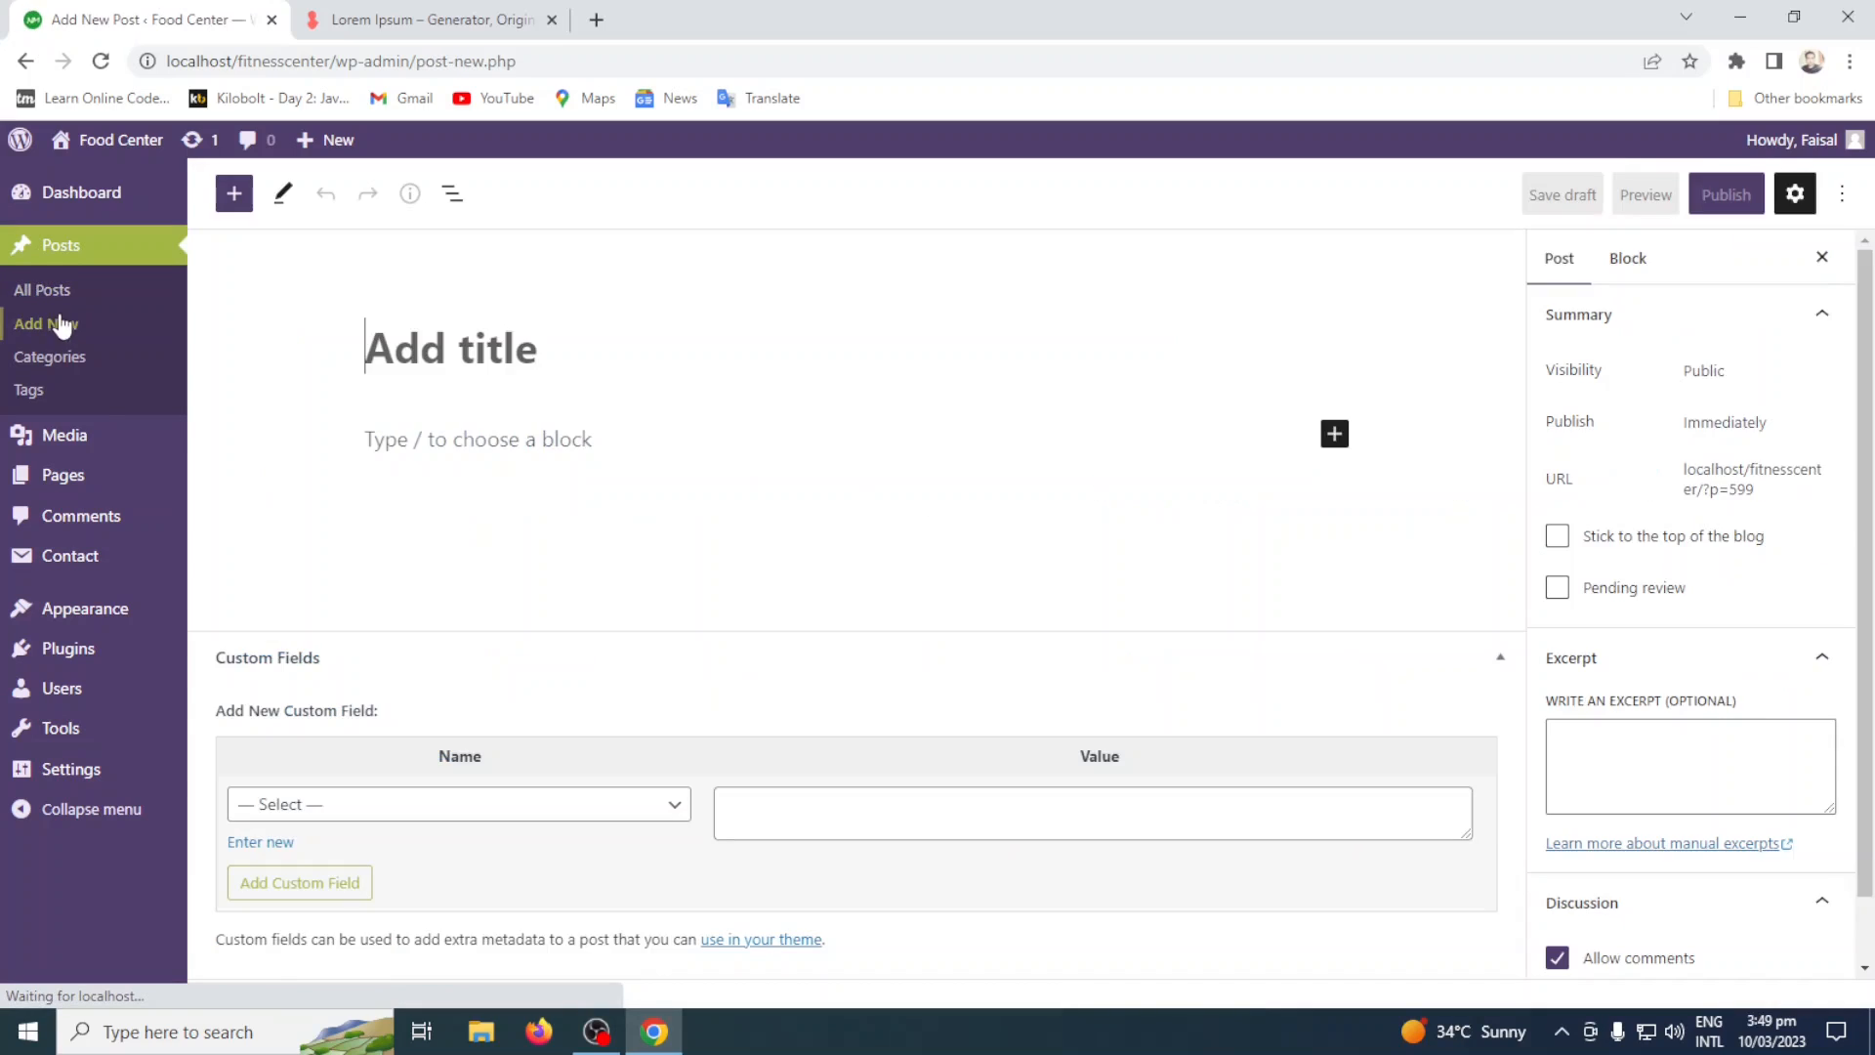
click(44, 291)
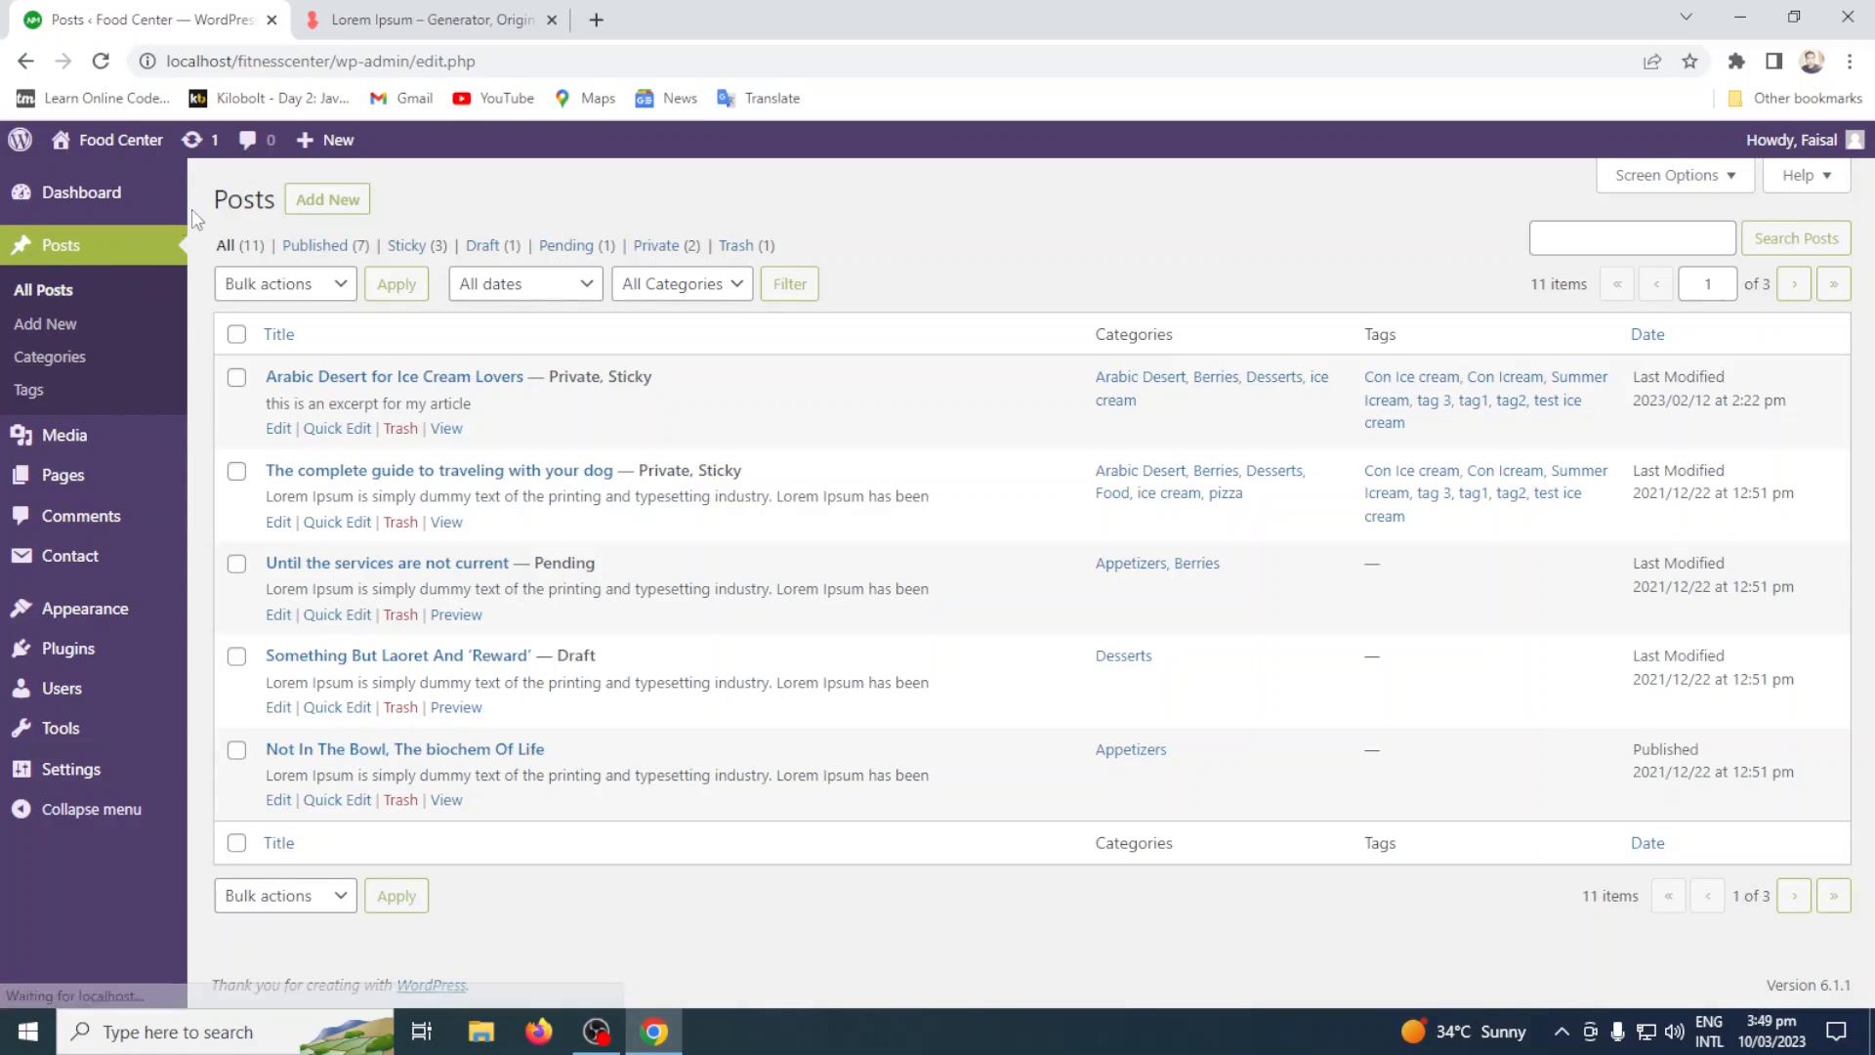
Start a new post and switch the editor's Fullscreen mode on and back off.
click(338, 201)
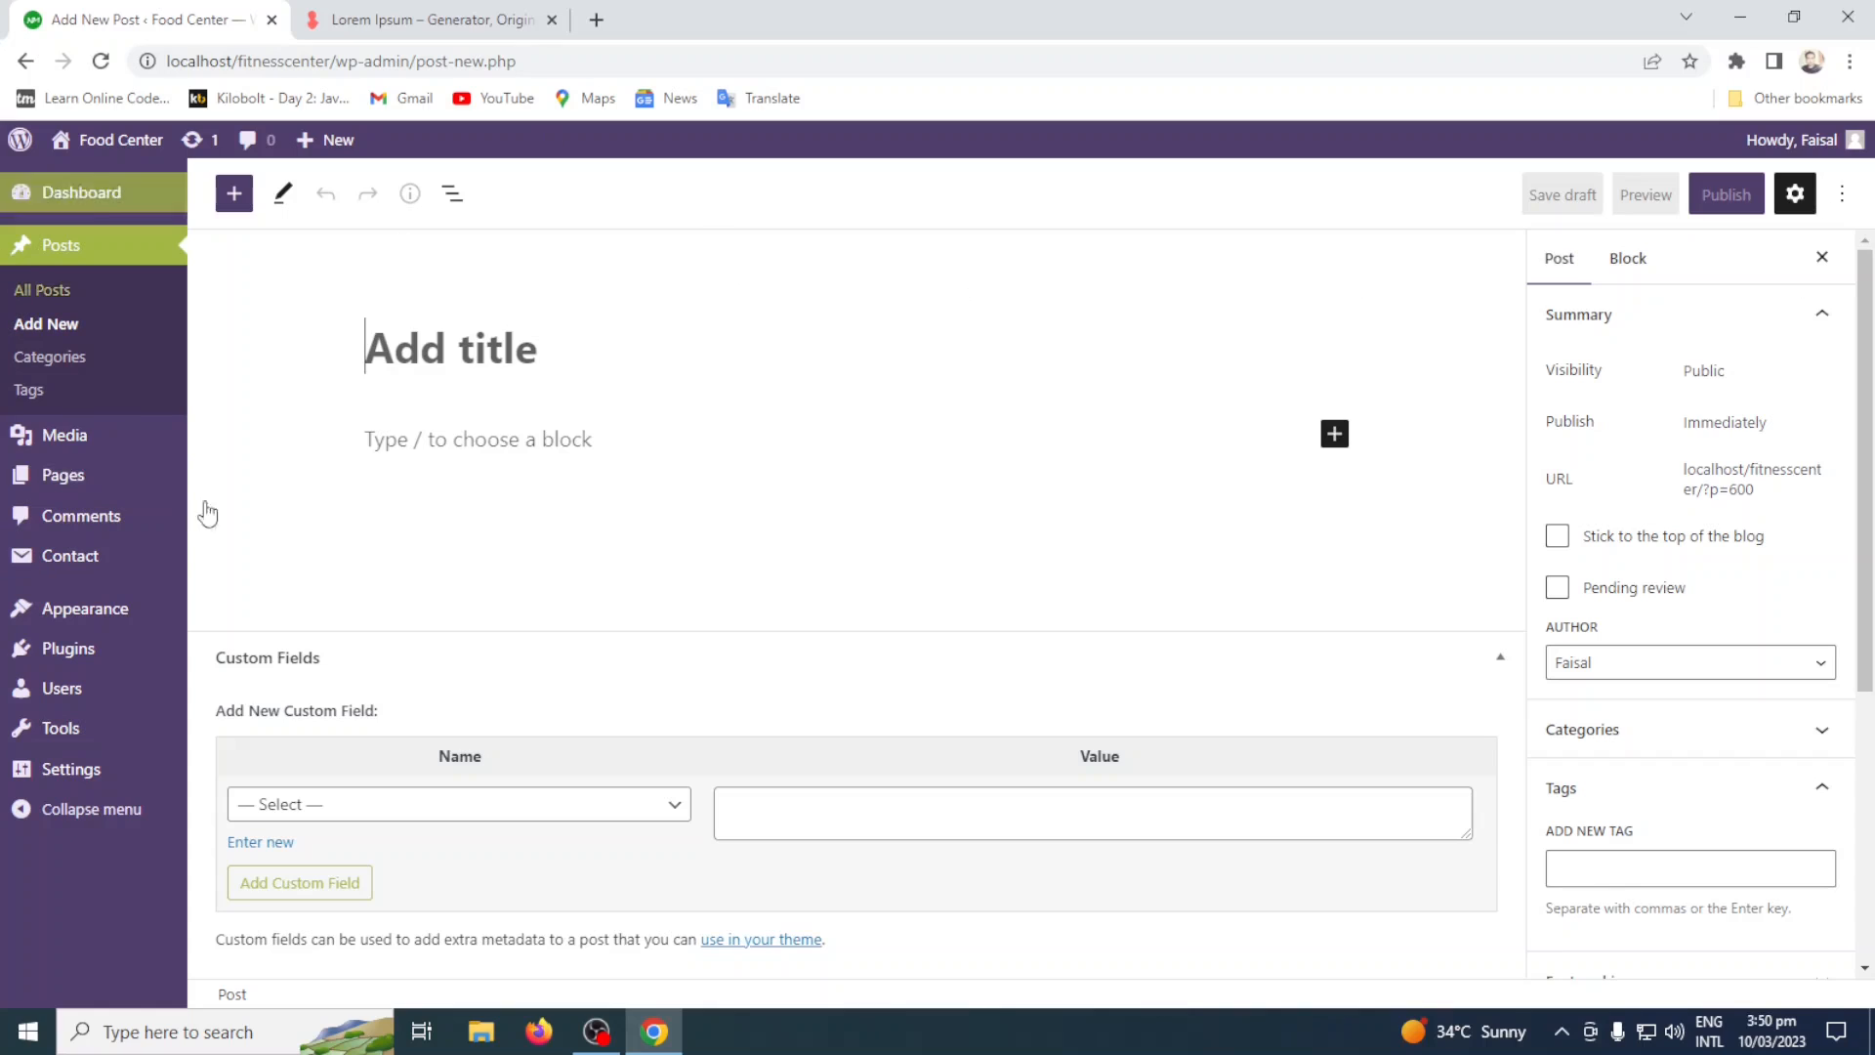
click(1840, 196)
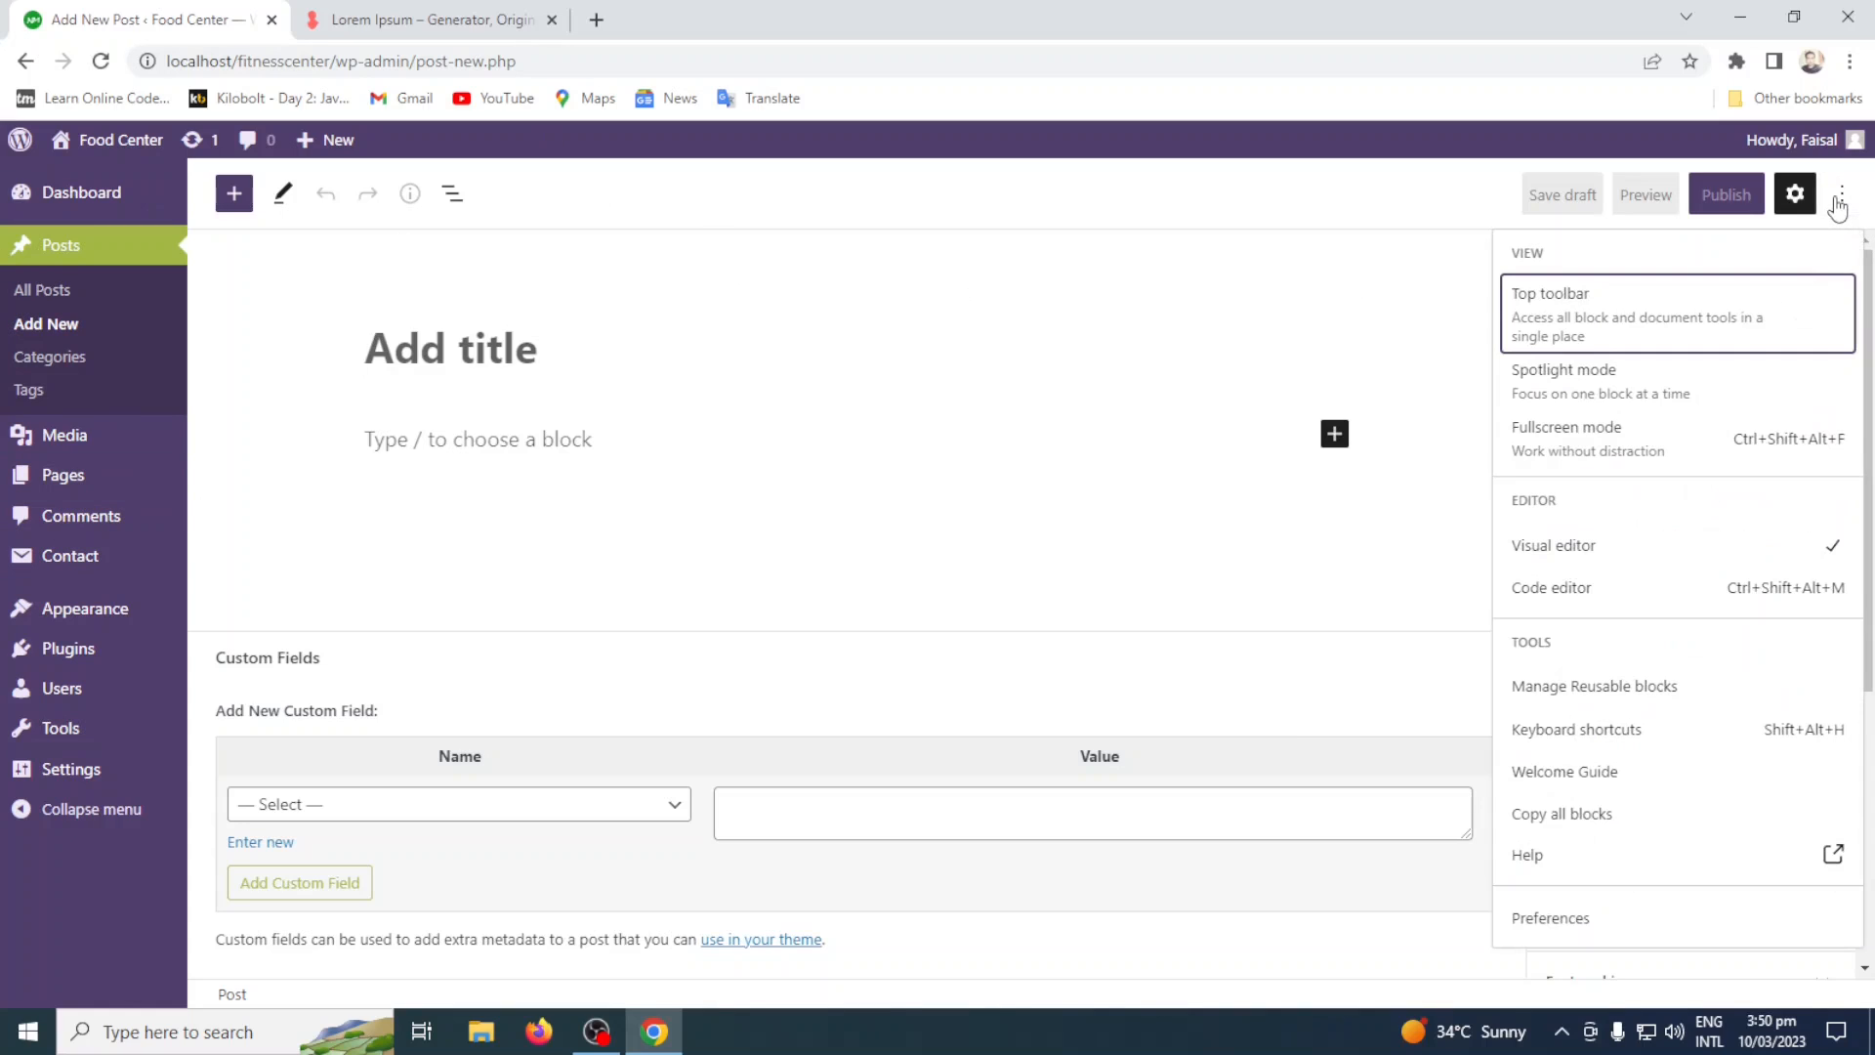
click(1681, 446)
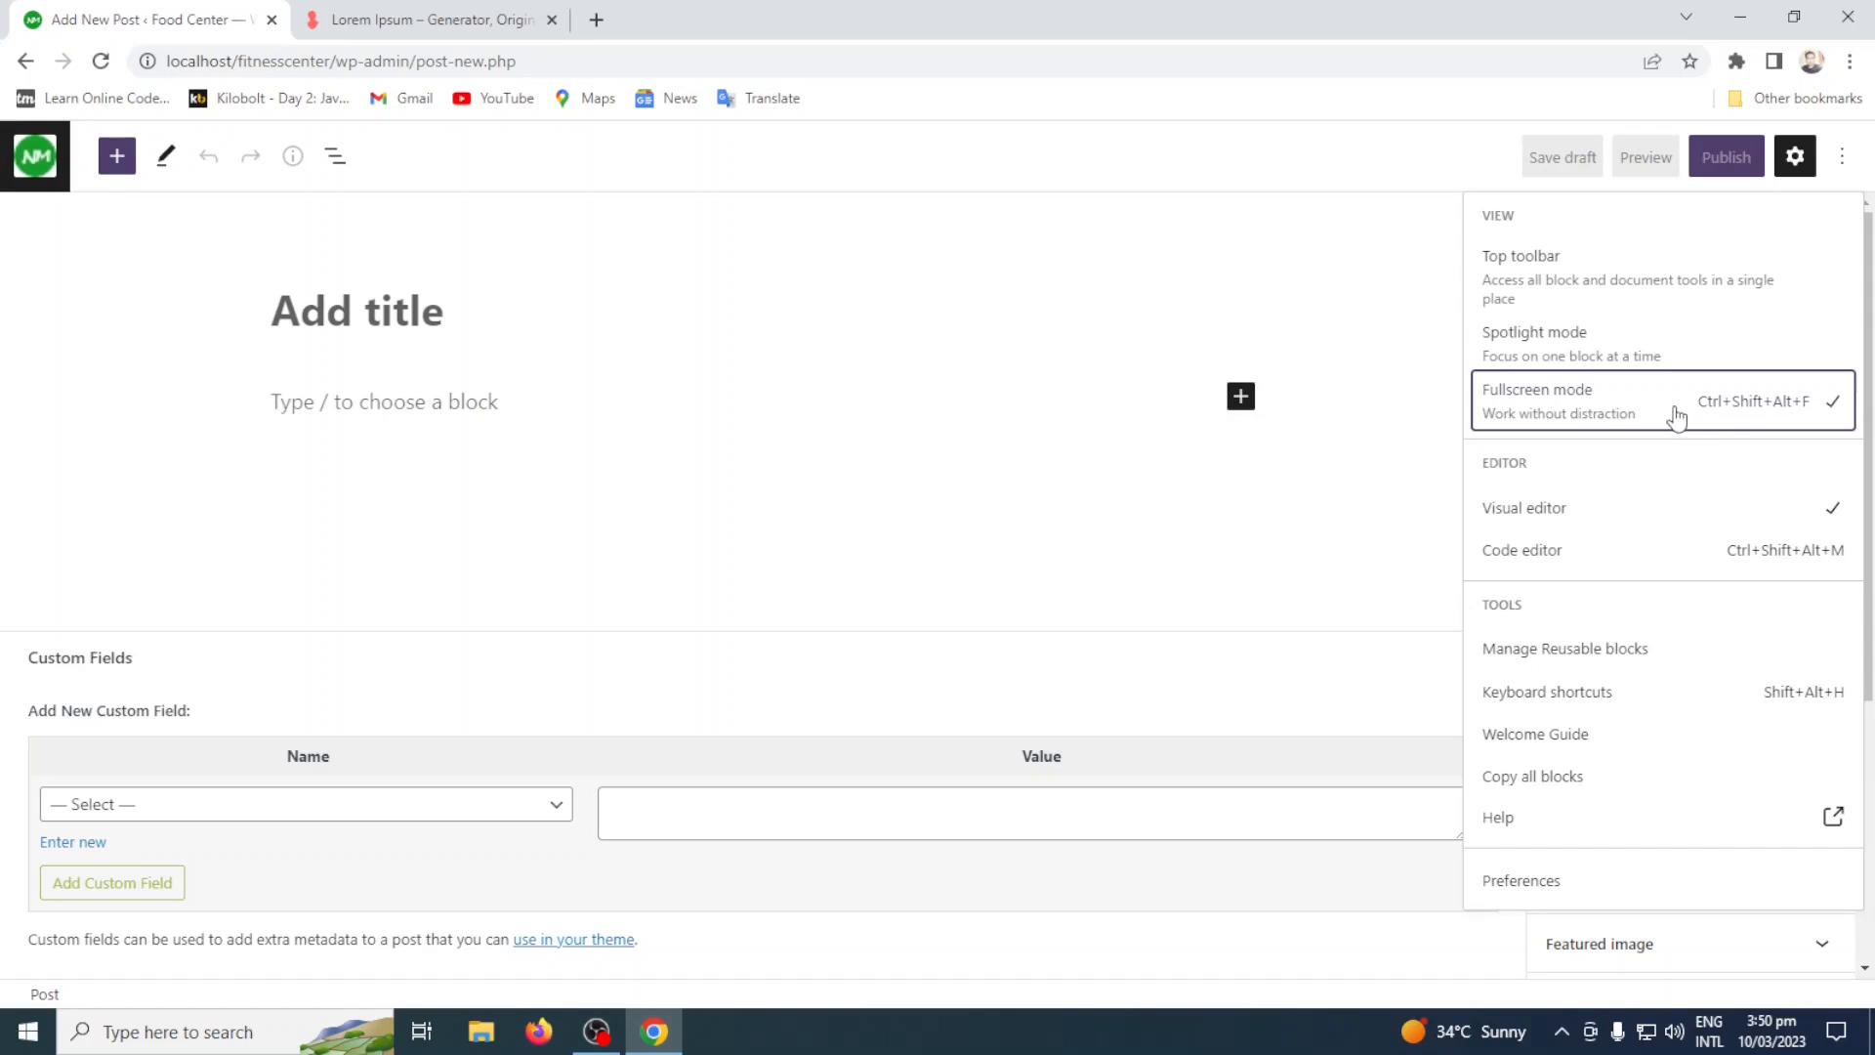
click(1610, 390)
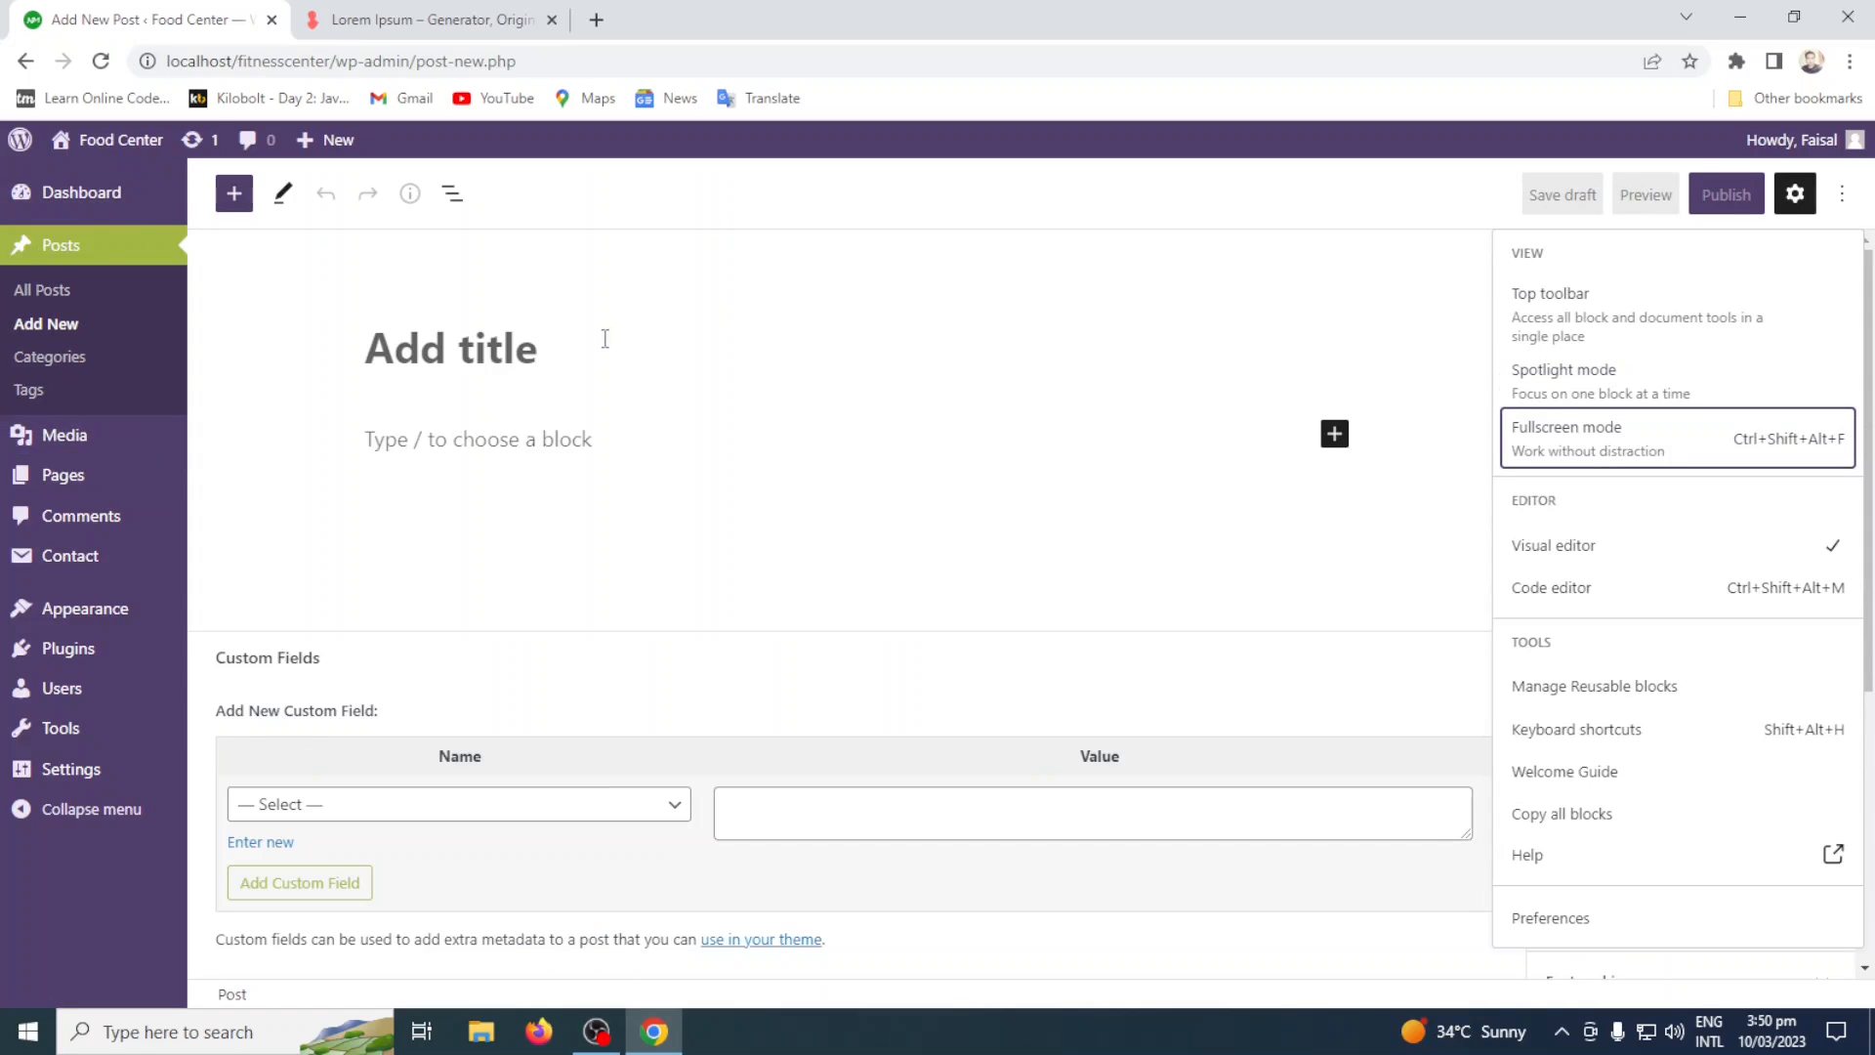
Title the new post "LocalWP Localhost Web Development".
click(543, 360)
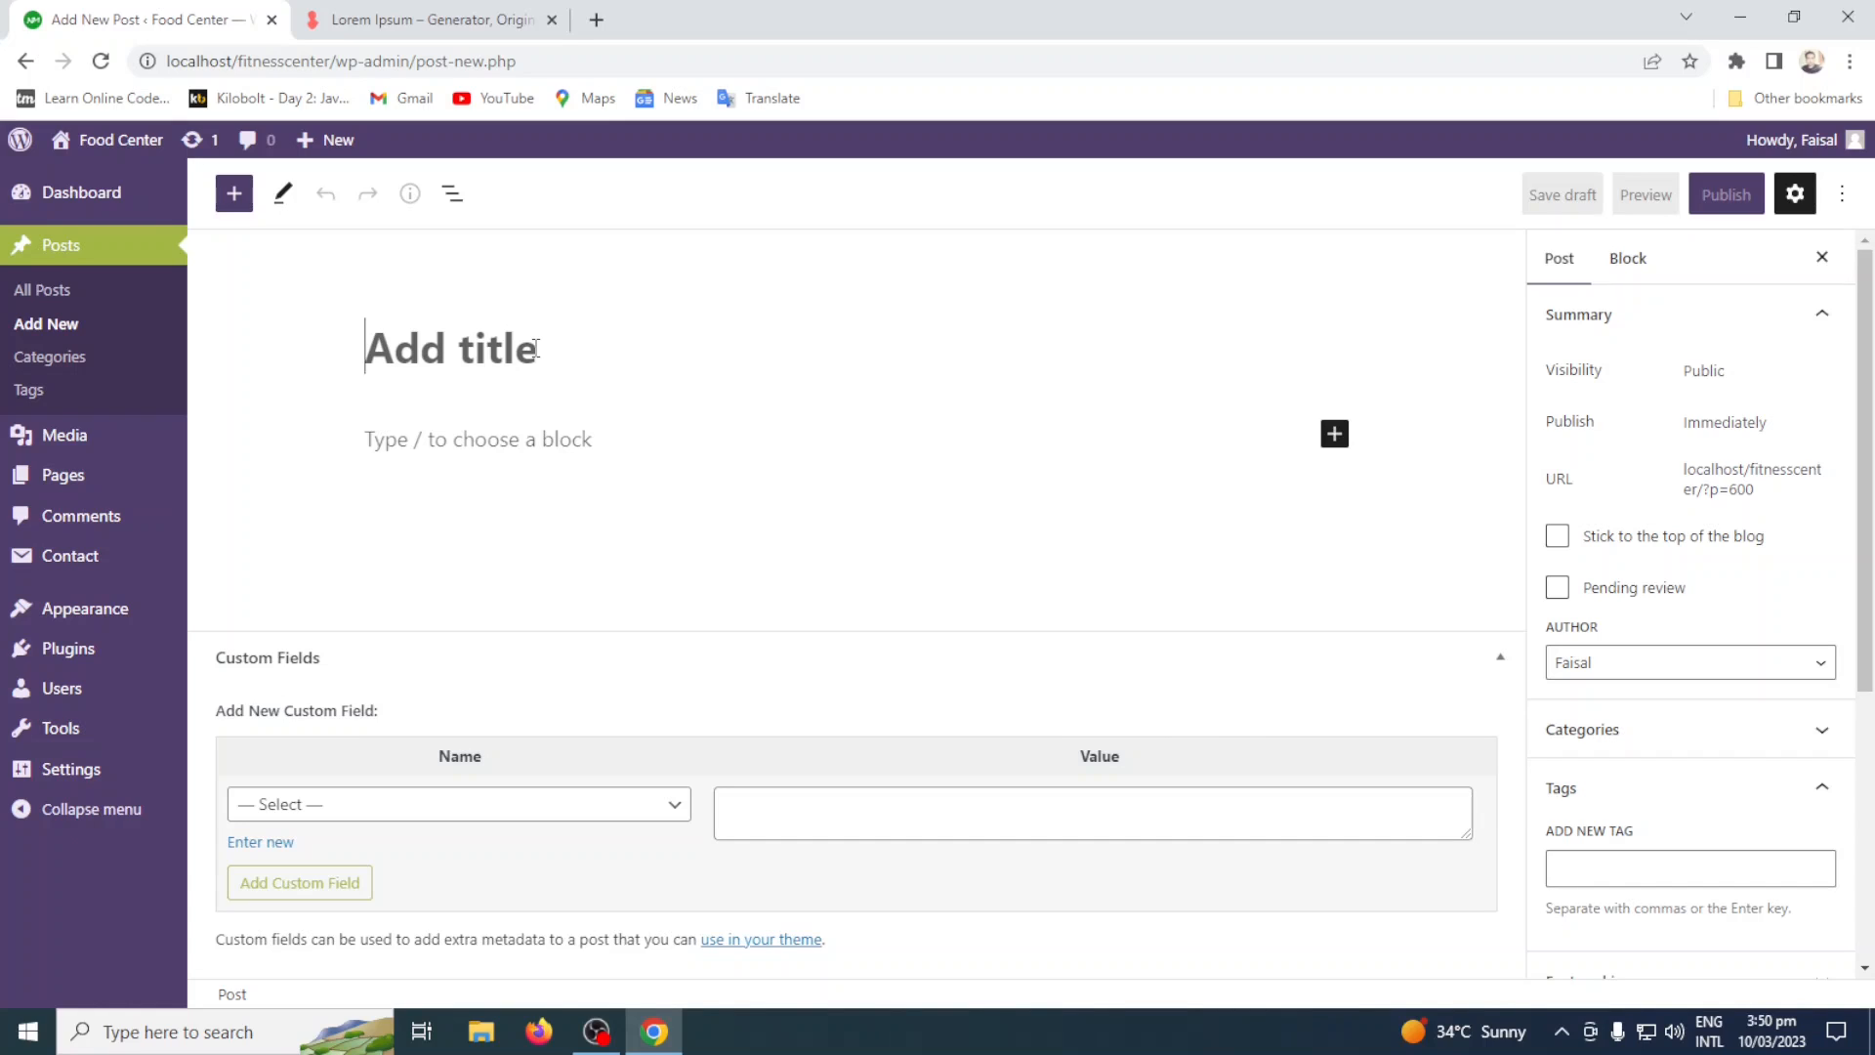
text(LocalWP)
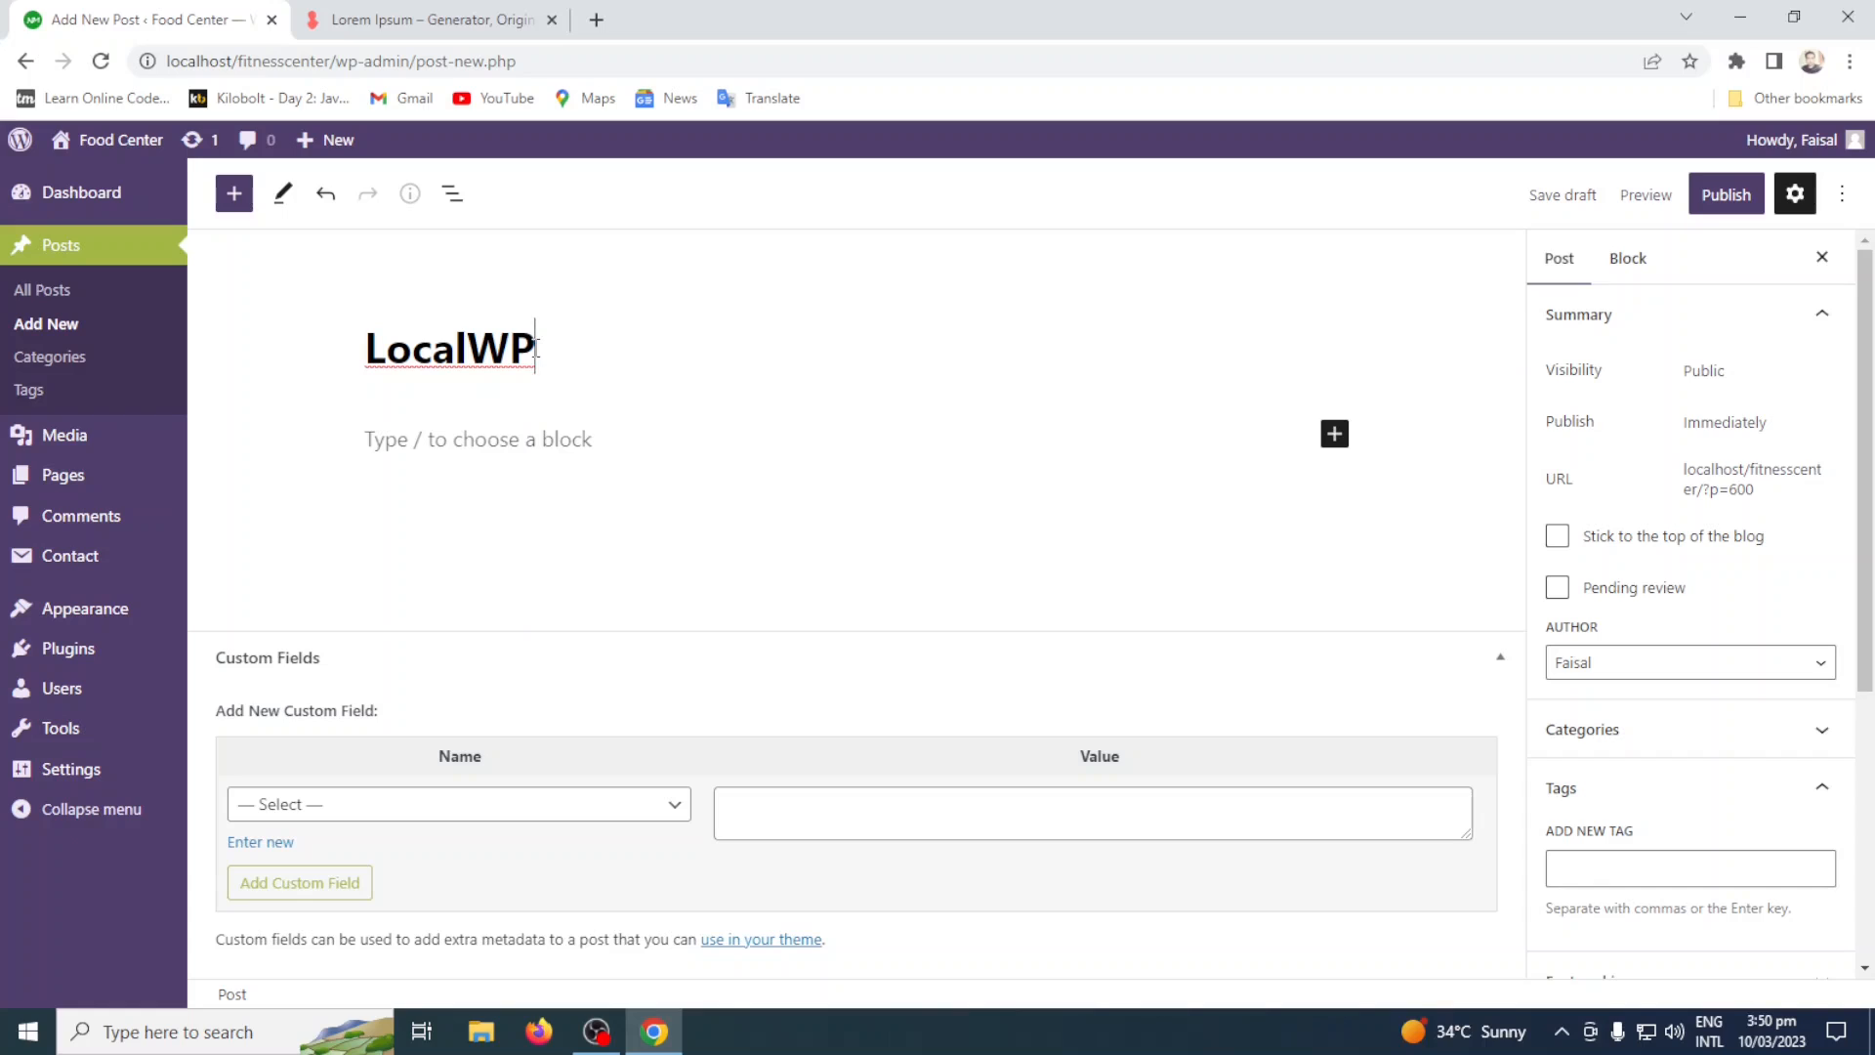
text( Local)
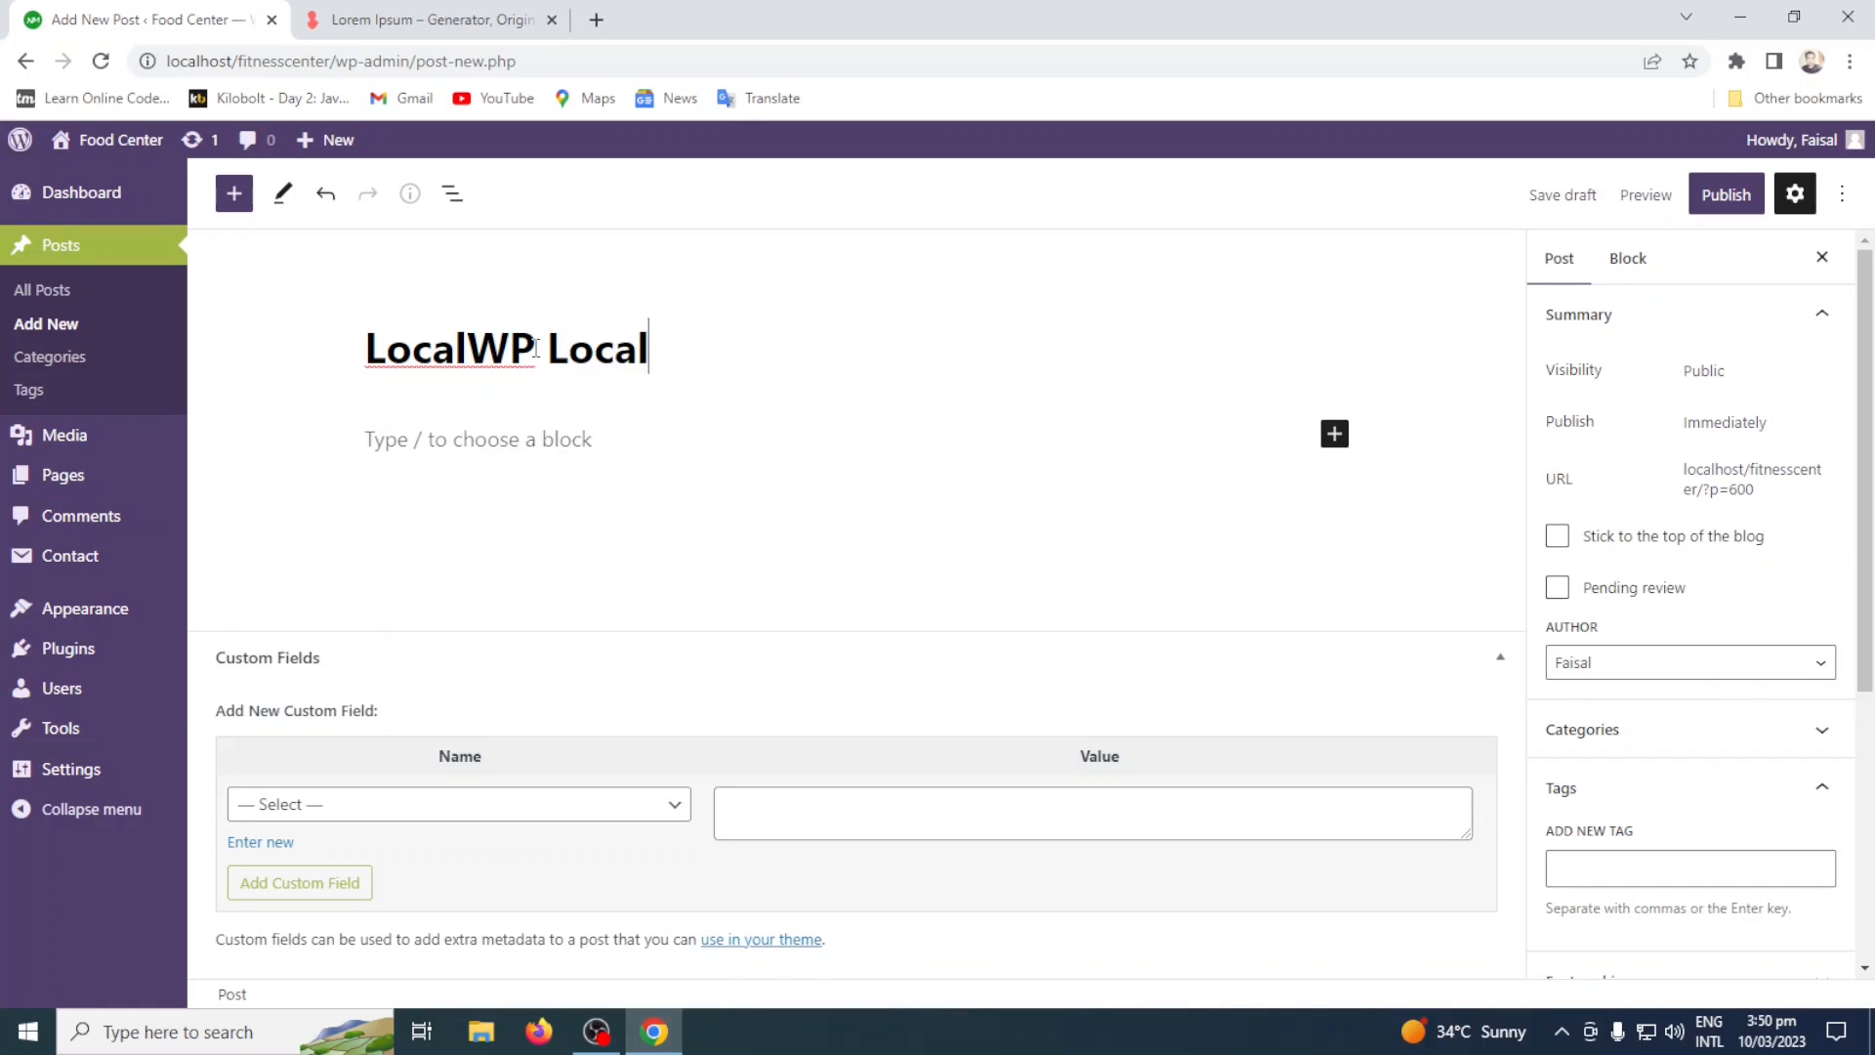
text(host Web )
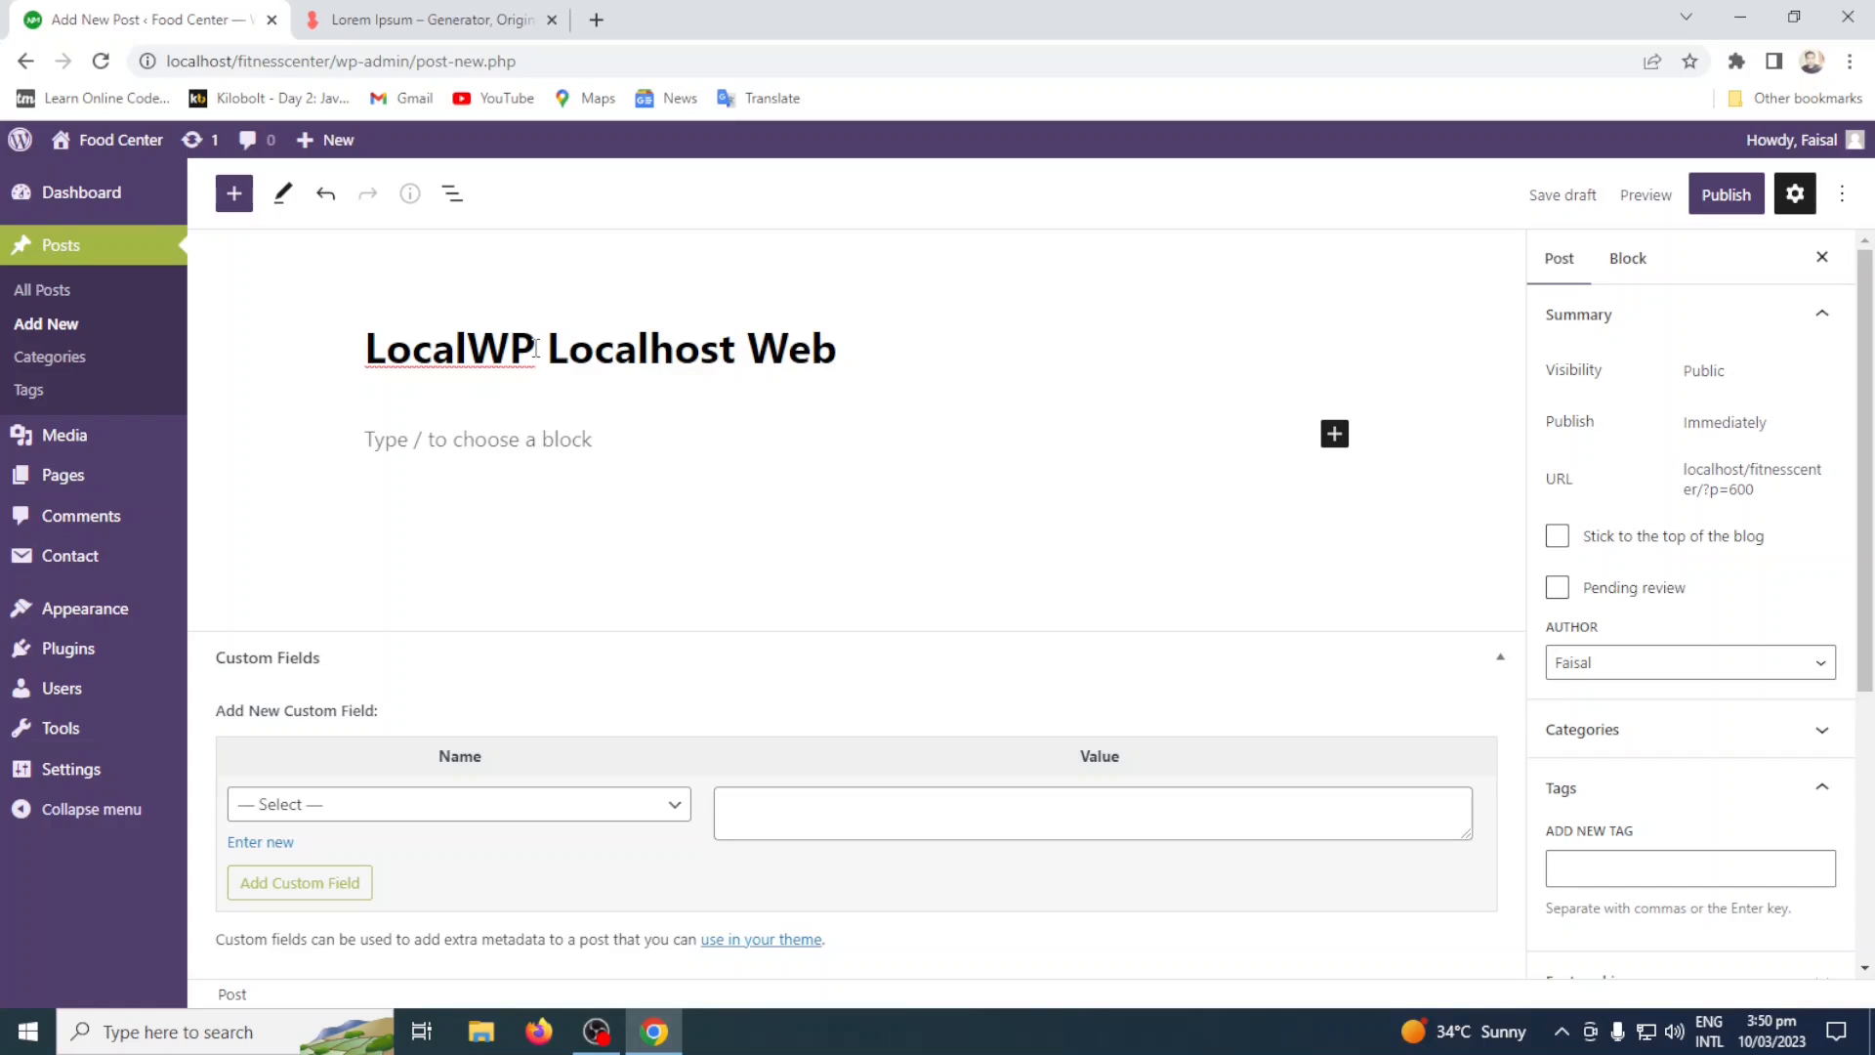
text(Development)
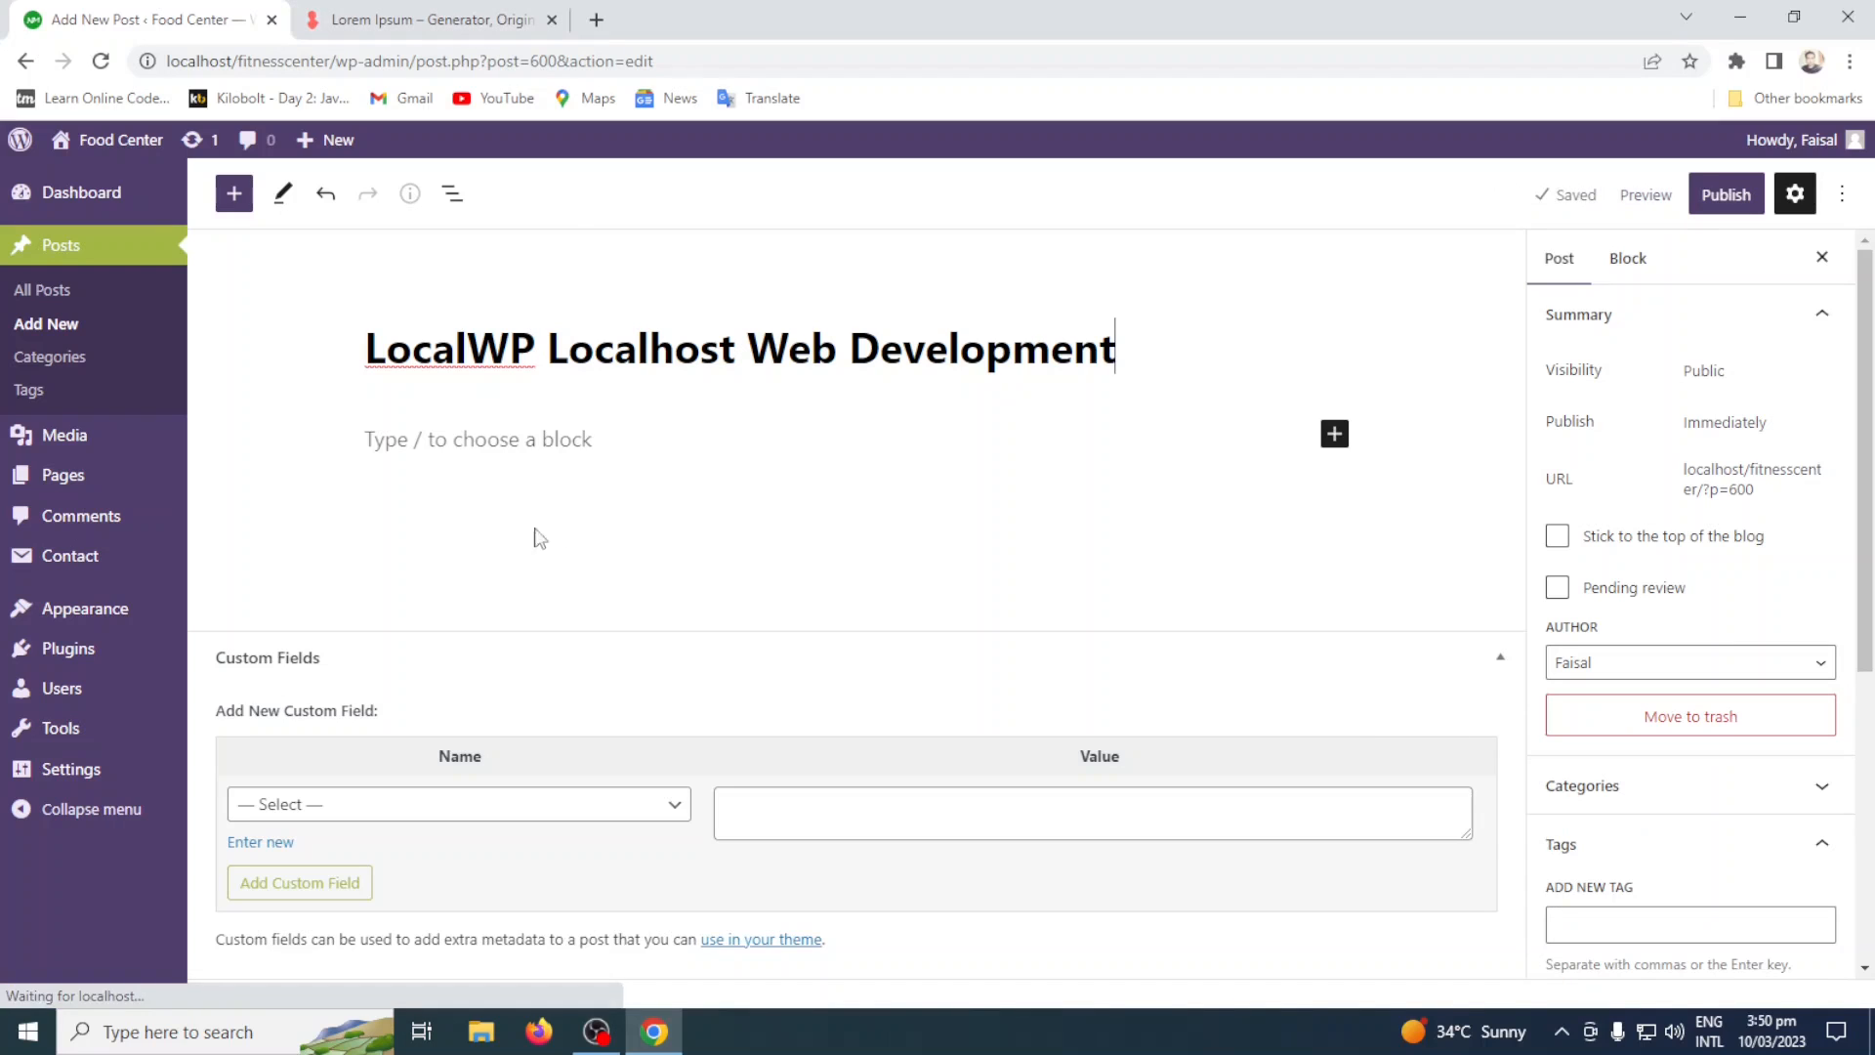
Copy the Lorem ipsum paragraph from loremipsum.io and paste it as the post's first paragraph.
click(521, 454)
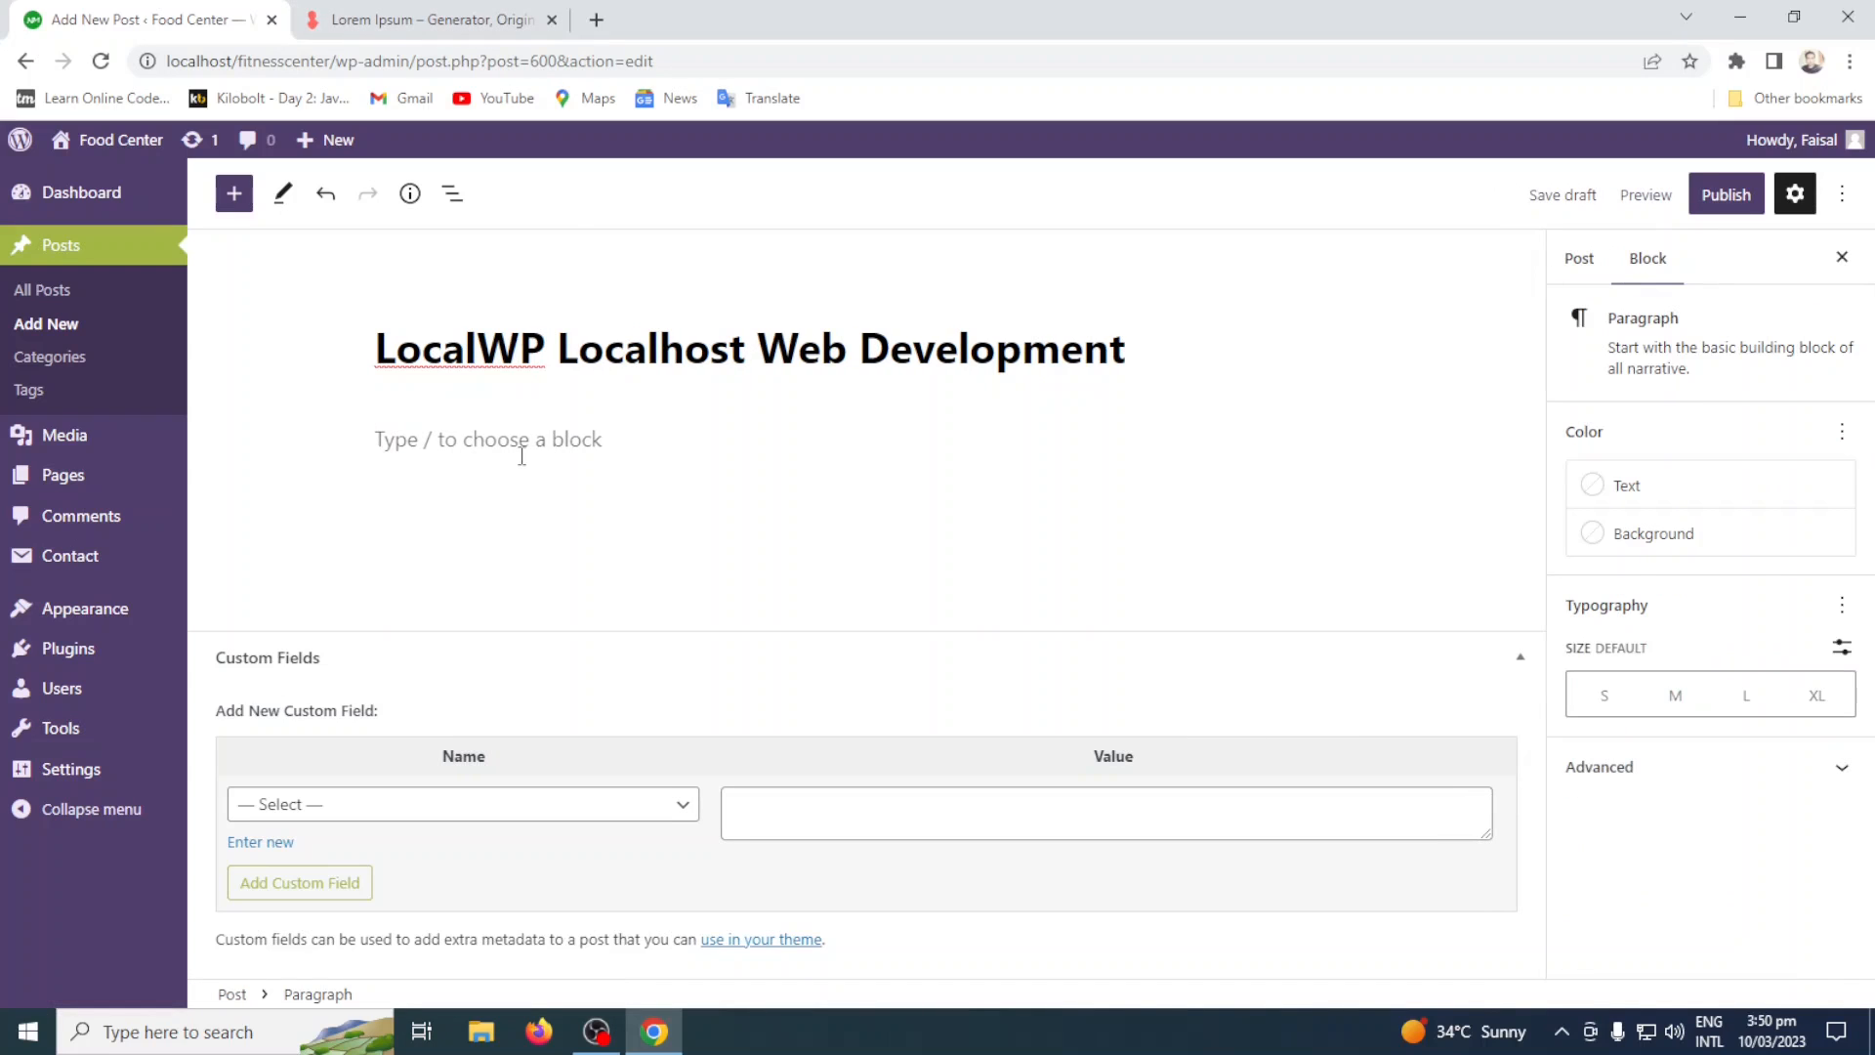
click(420, 20)
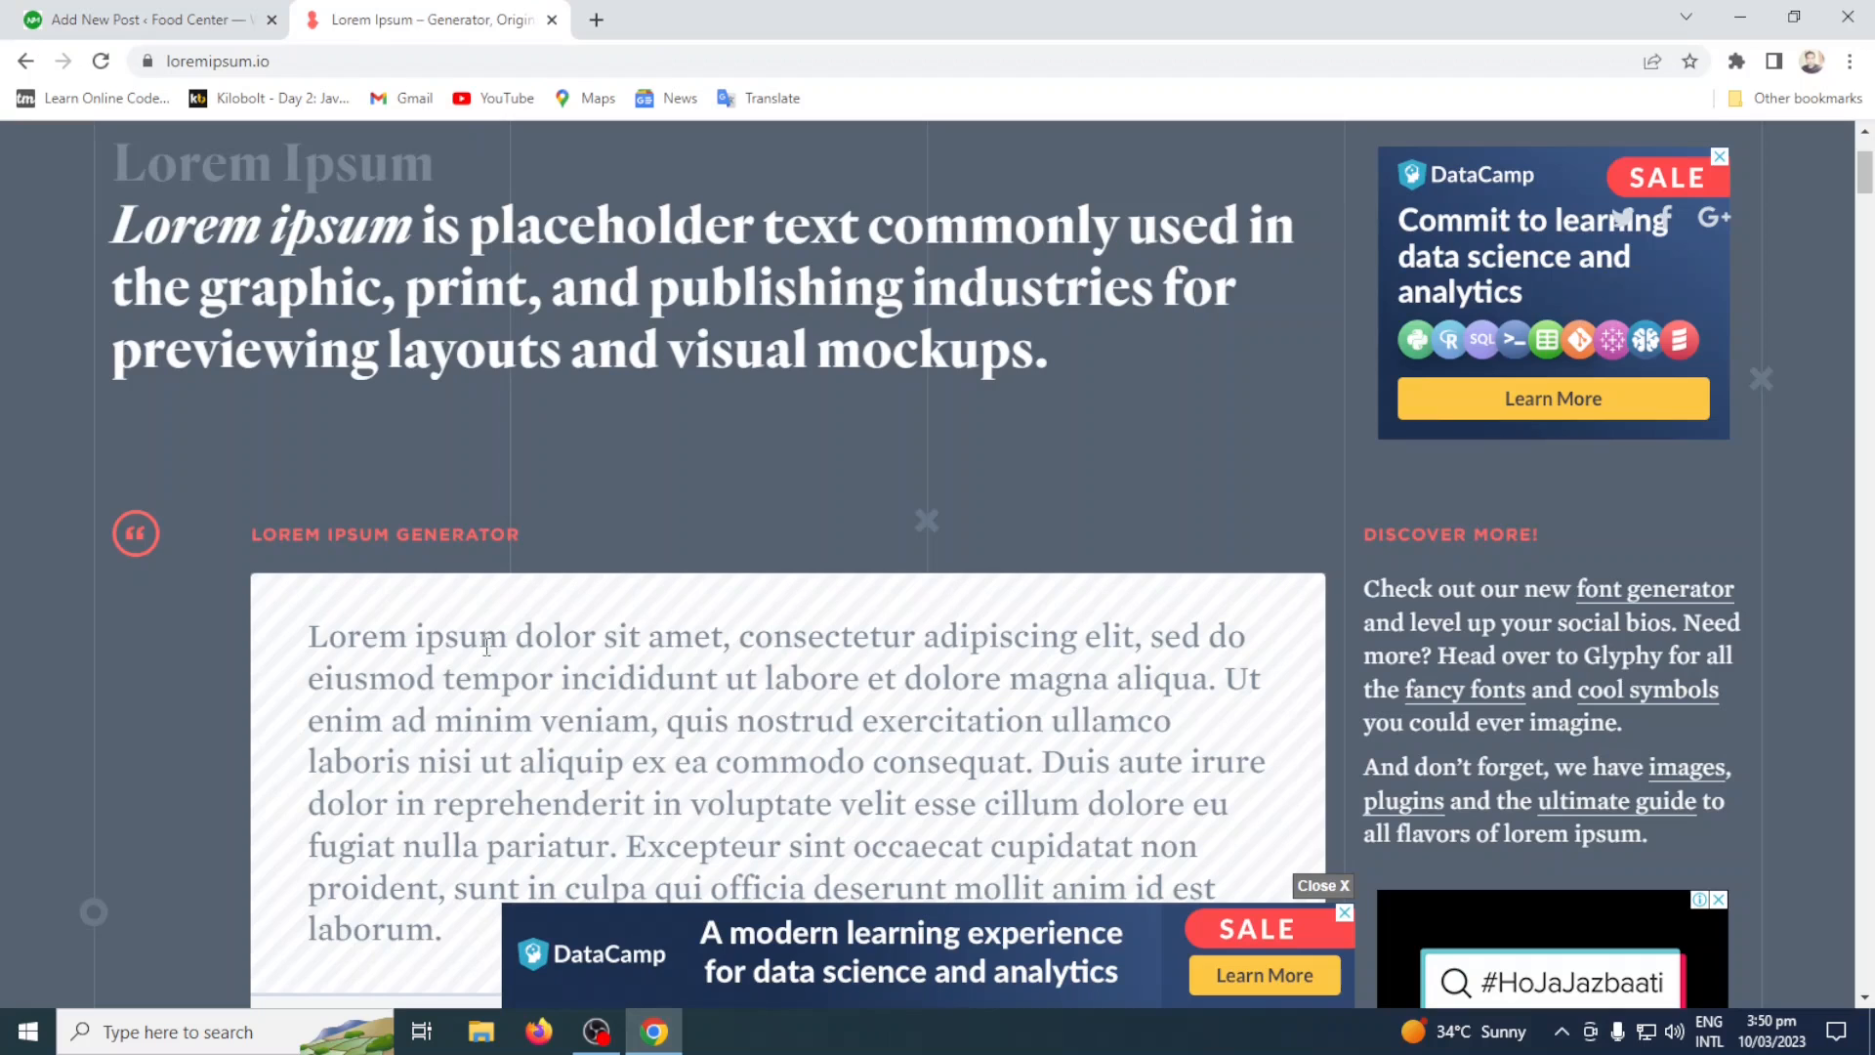
scroll(483, 687, down, 2)
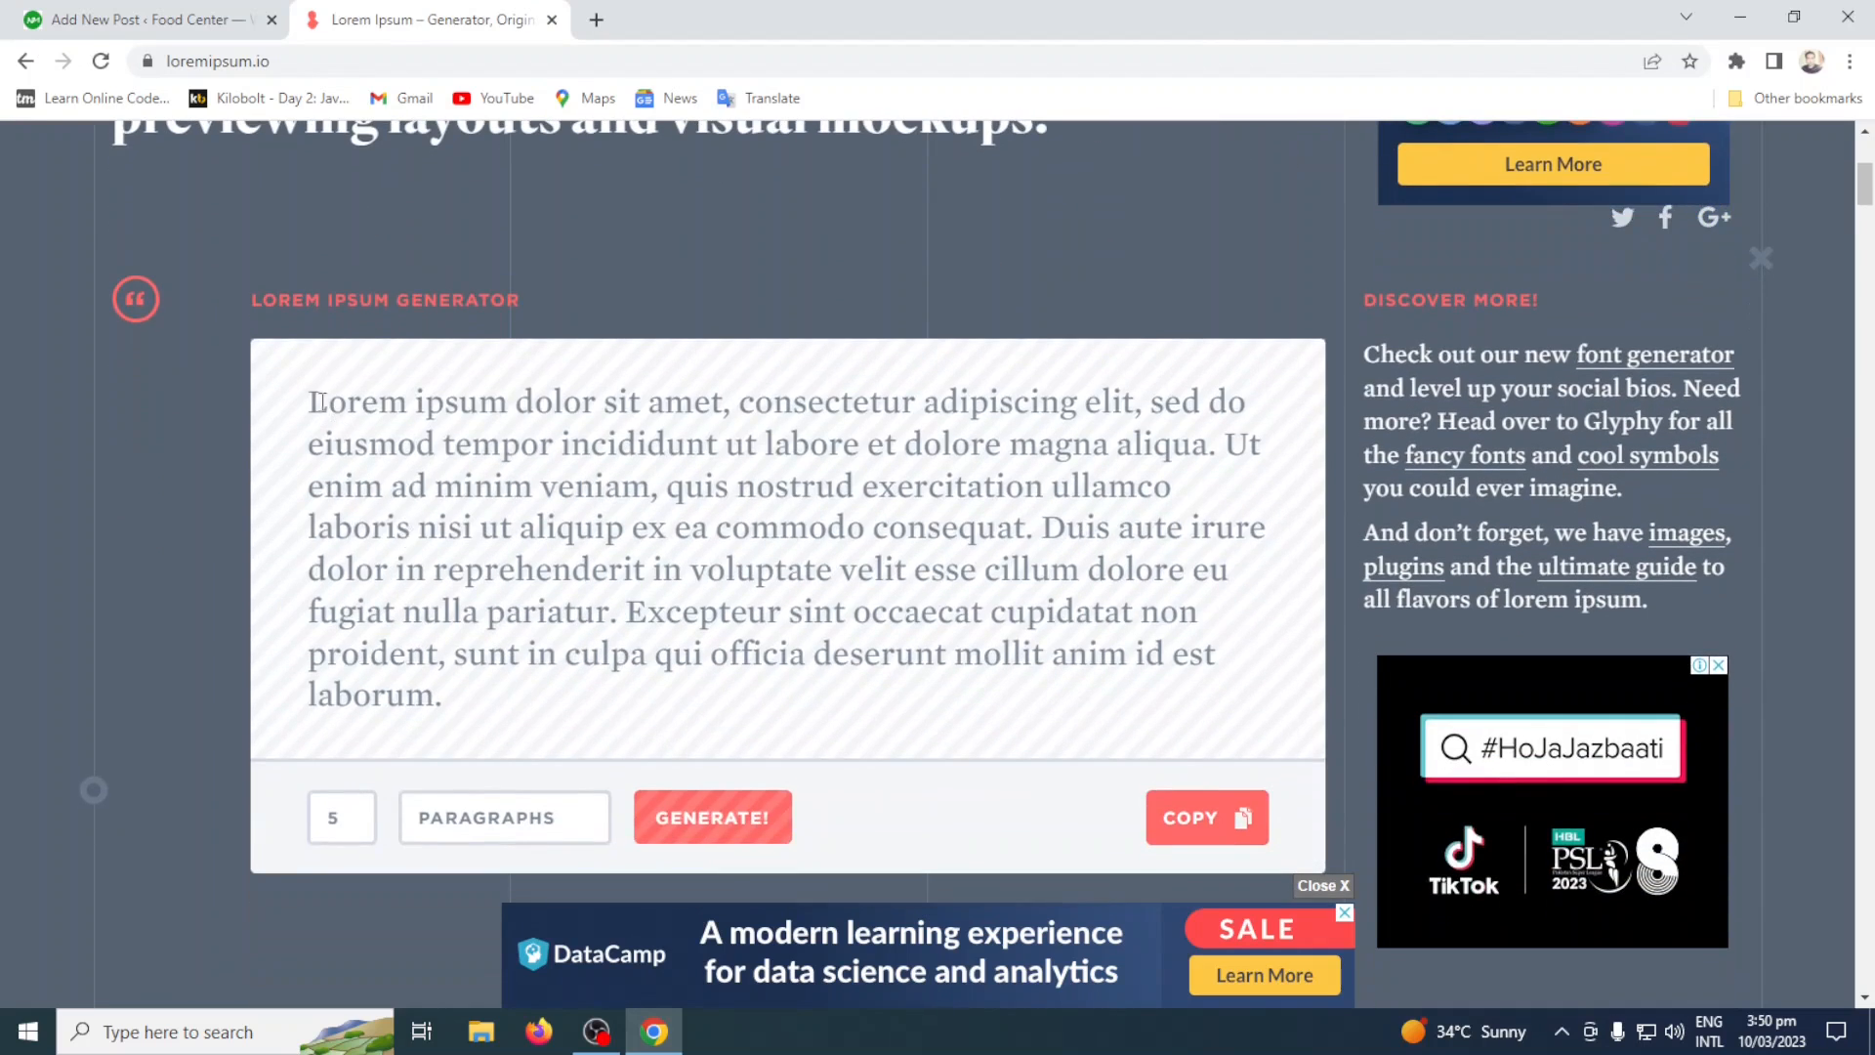
drag(309, 398, 545, 707)
key(ctrl+c)
click(137, 19)
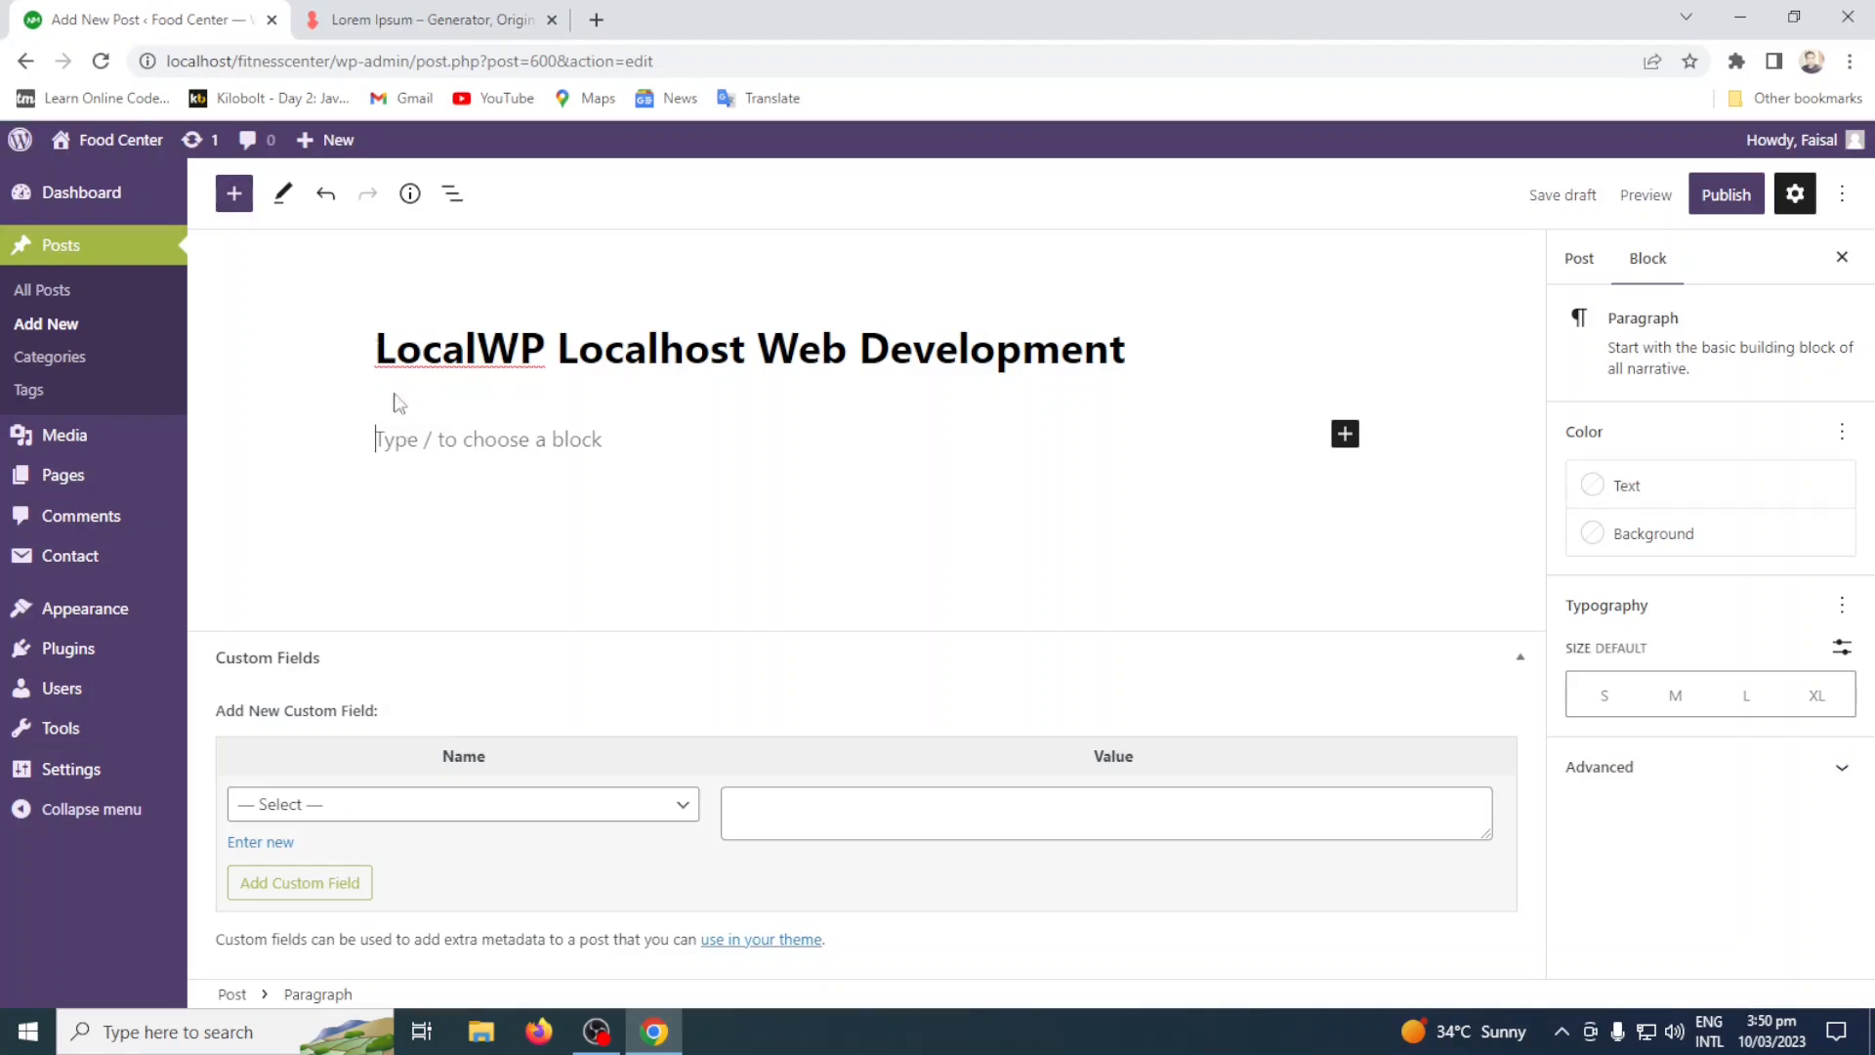
key(ctrl+v)
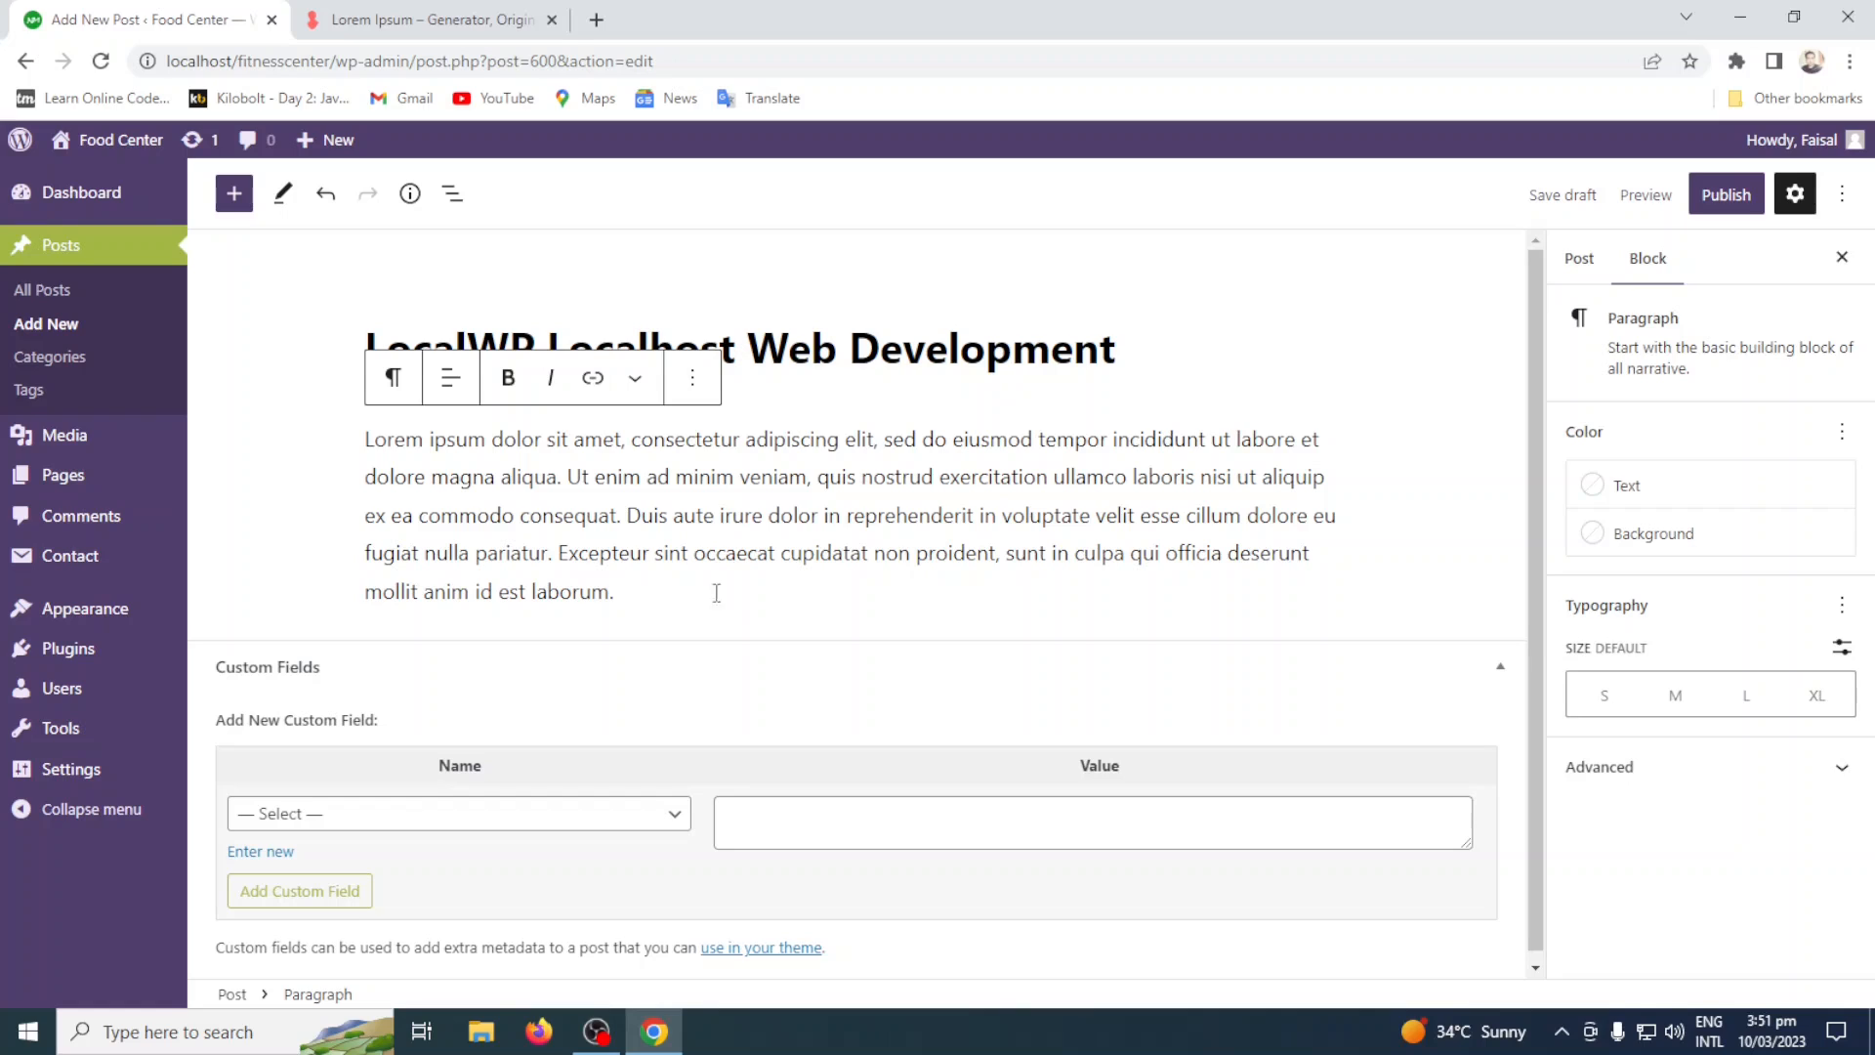
Find the Image block in the block inserter and add it below the Lorem ipsum paragraph.
key(Return)
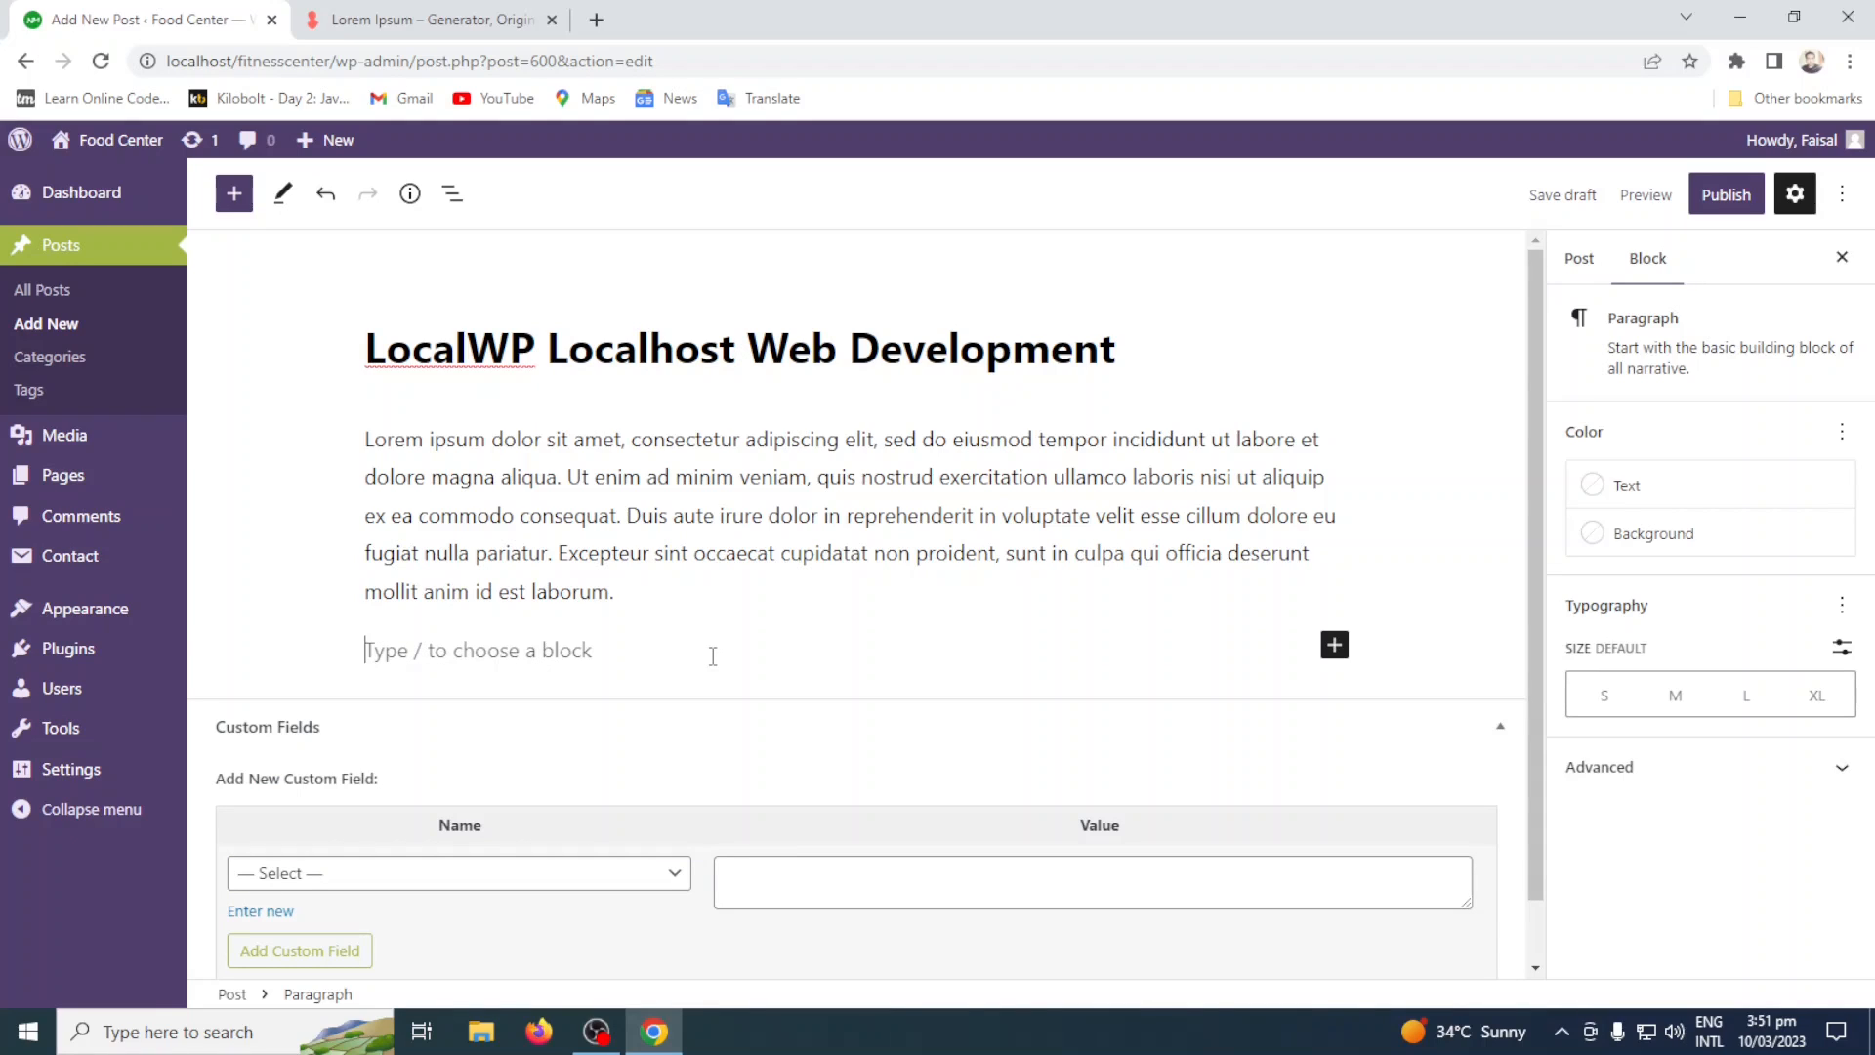
click(246, 195)
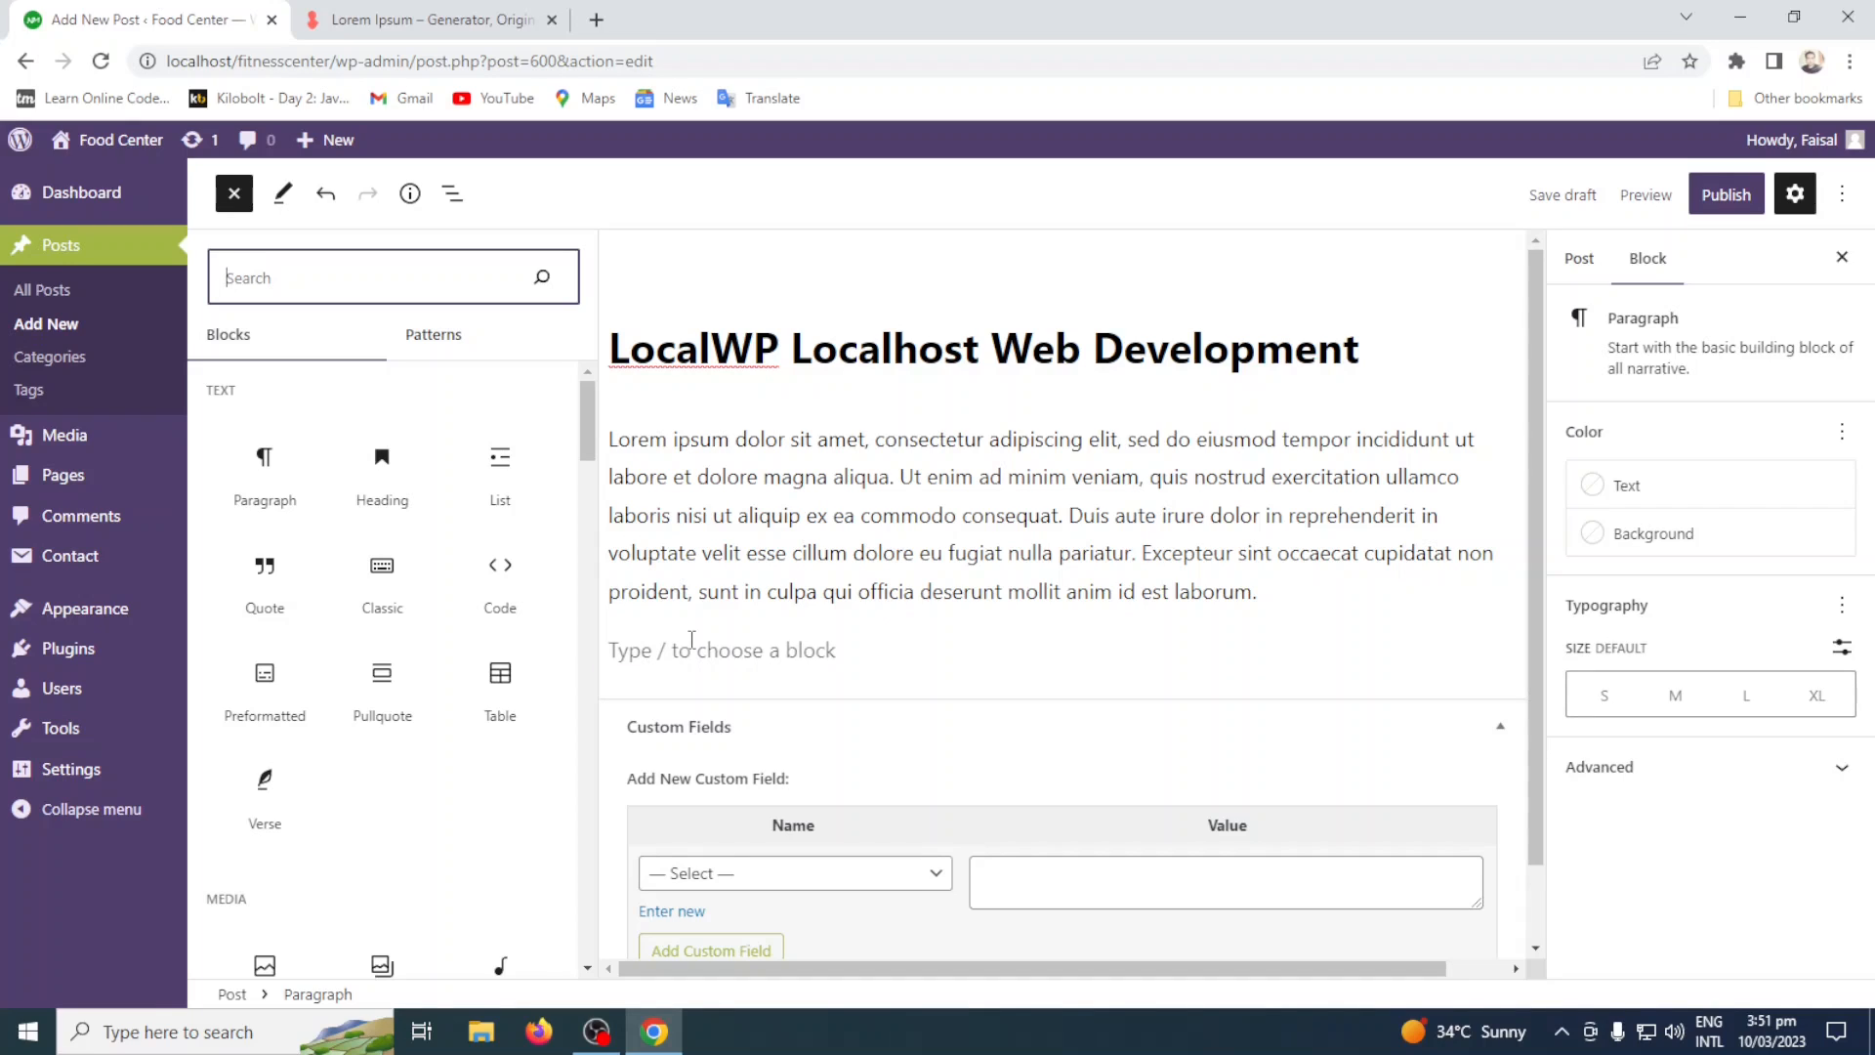
text(Image)
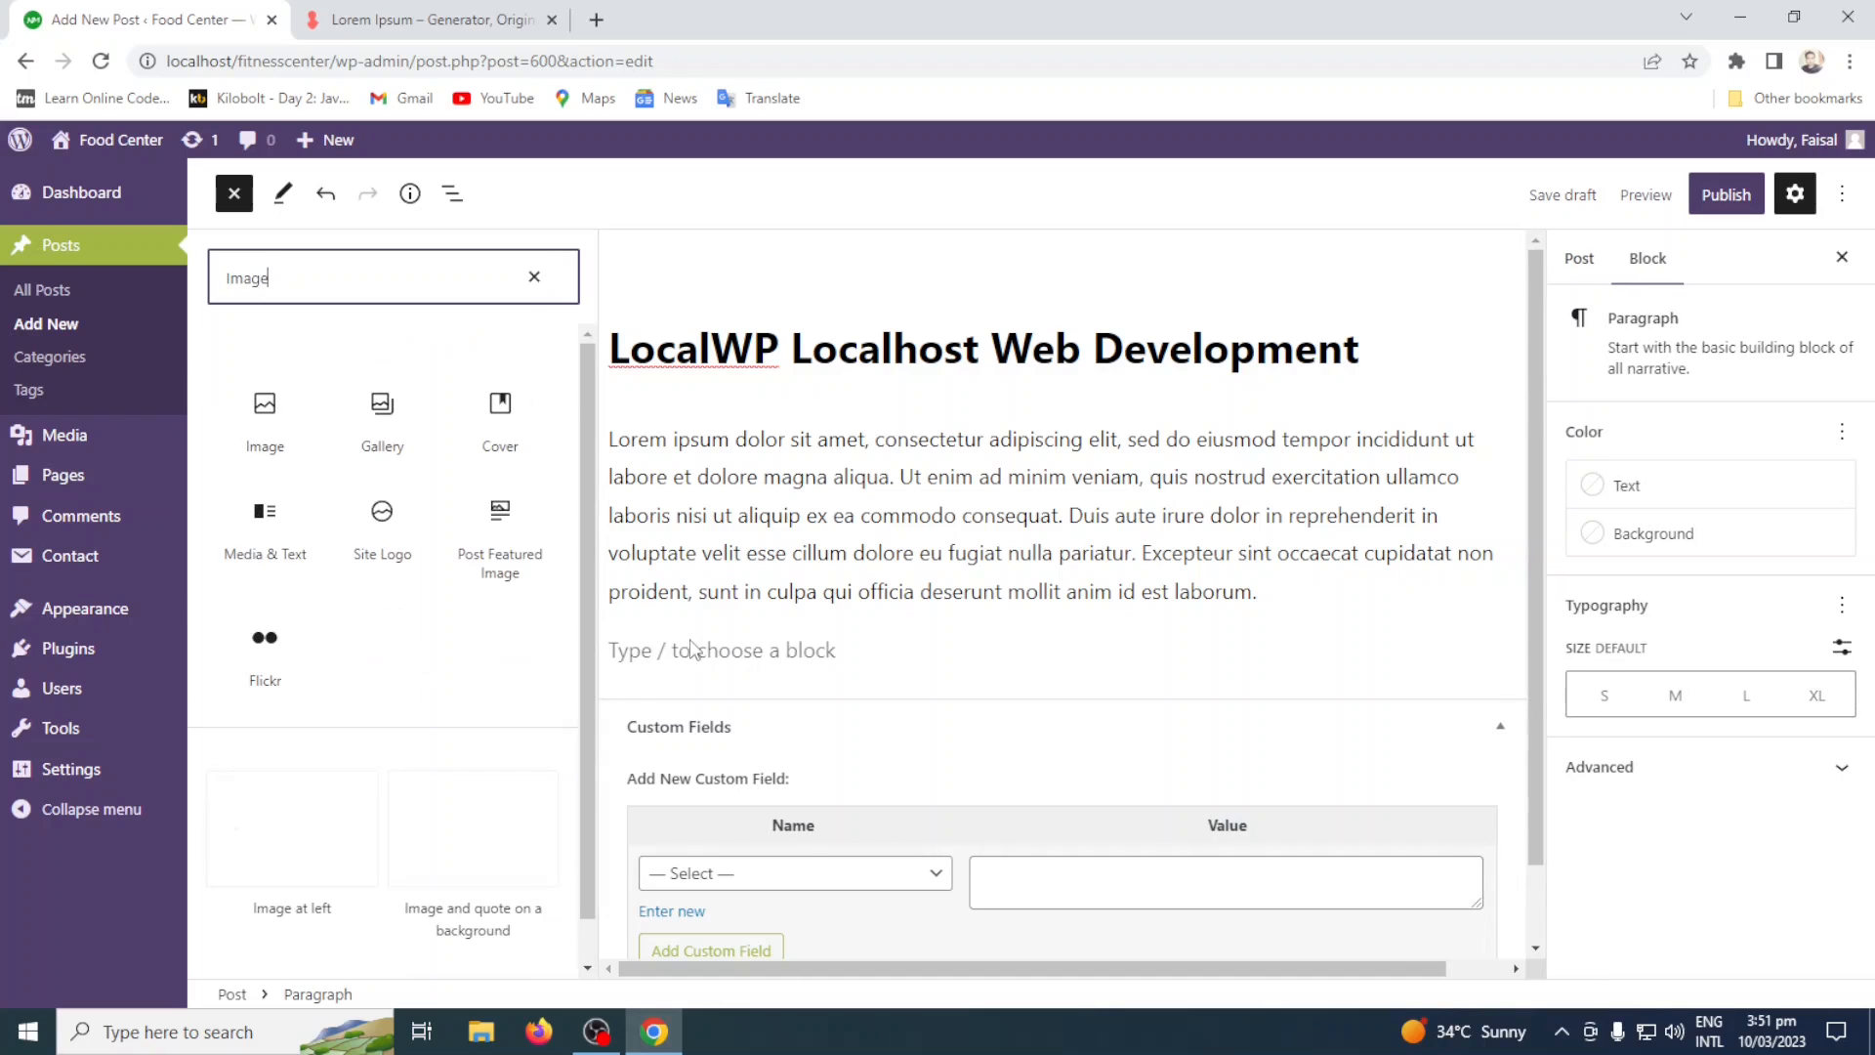
click(265, 408)
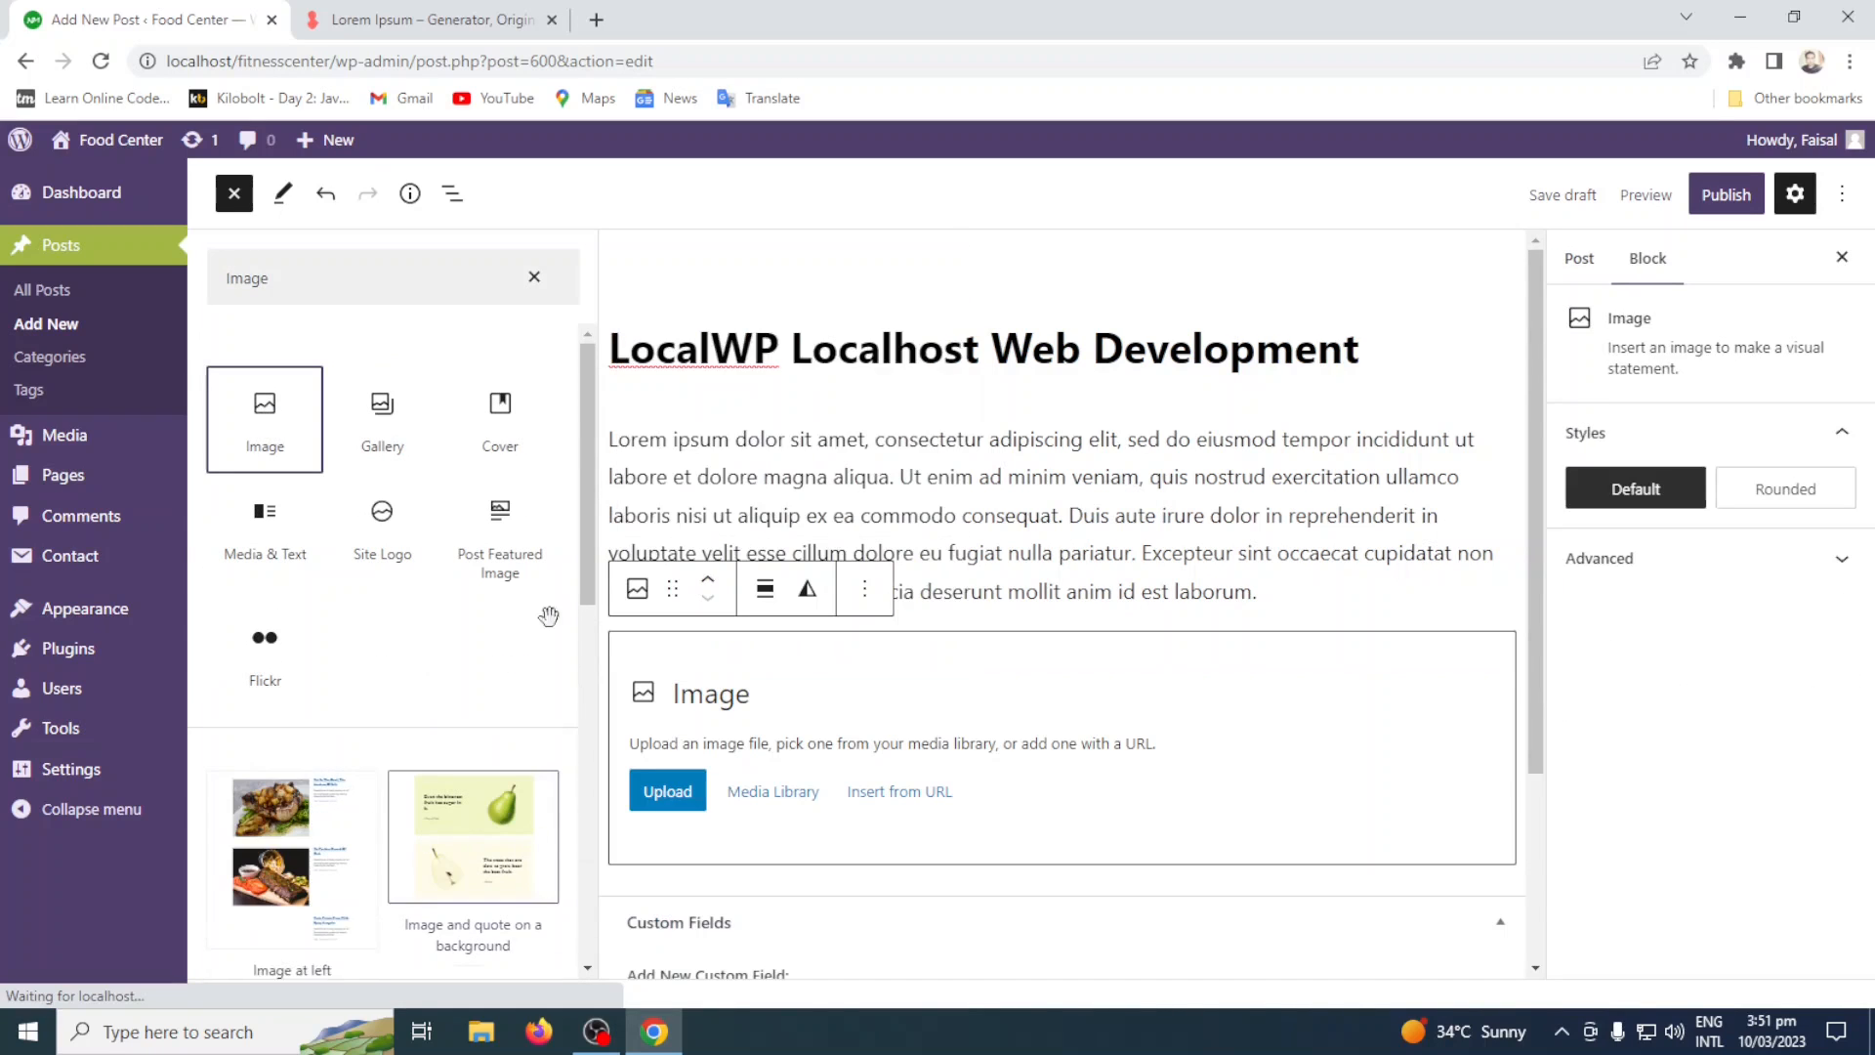
click(533, 284)
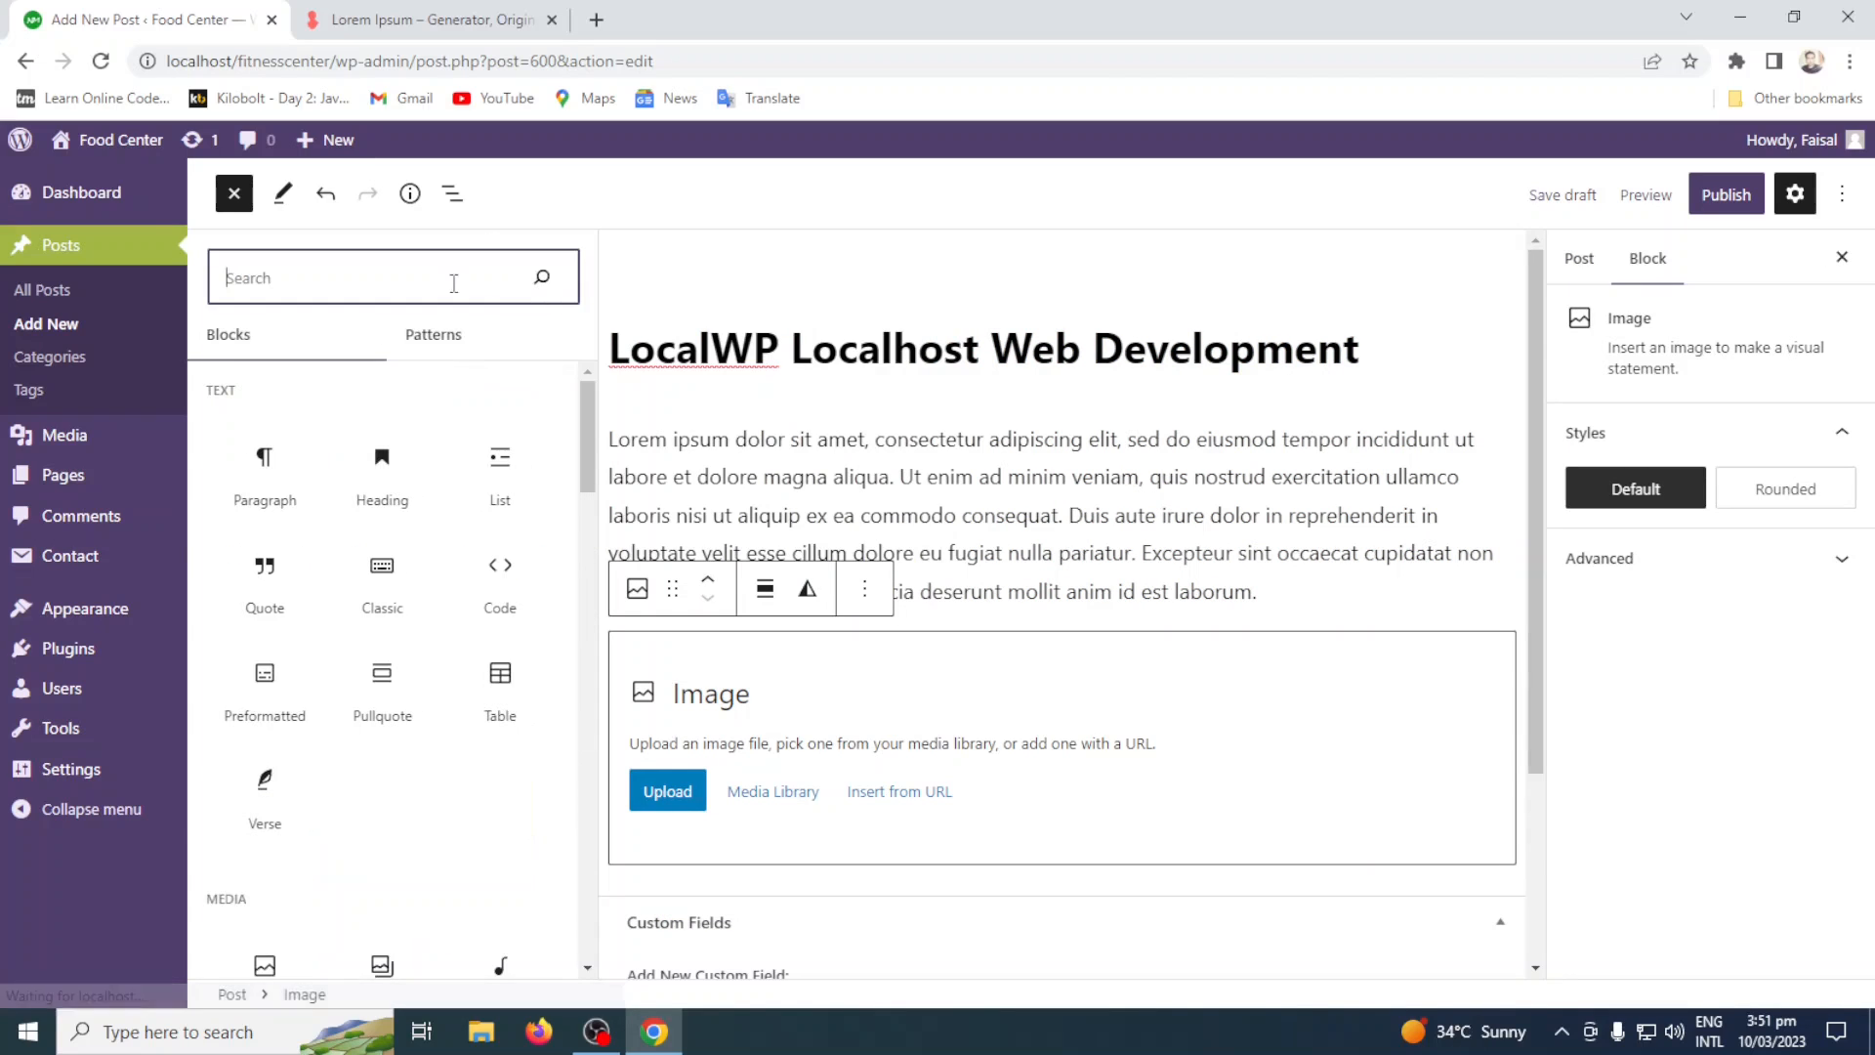
click(233, 192)
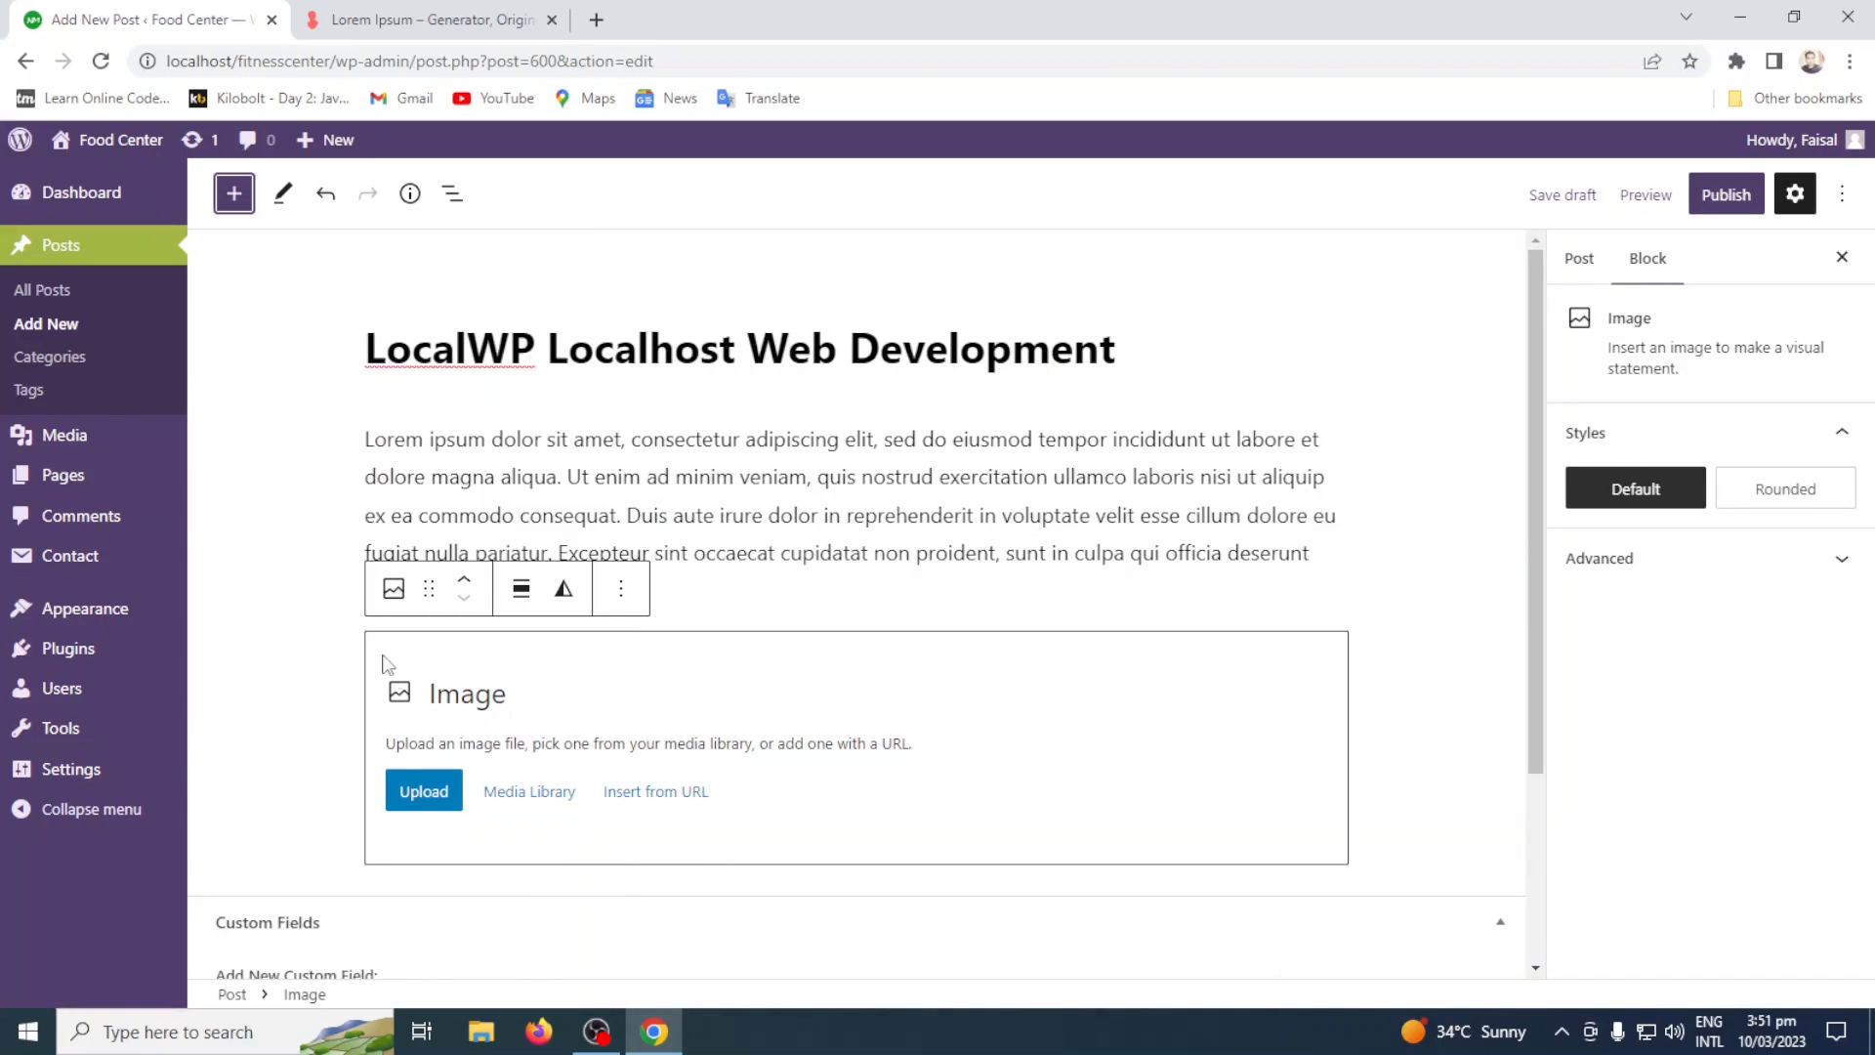
Look at the Image block's file upload and Media Library sources, closing each without choosing an image.
click(425, 793)
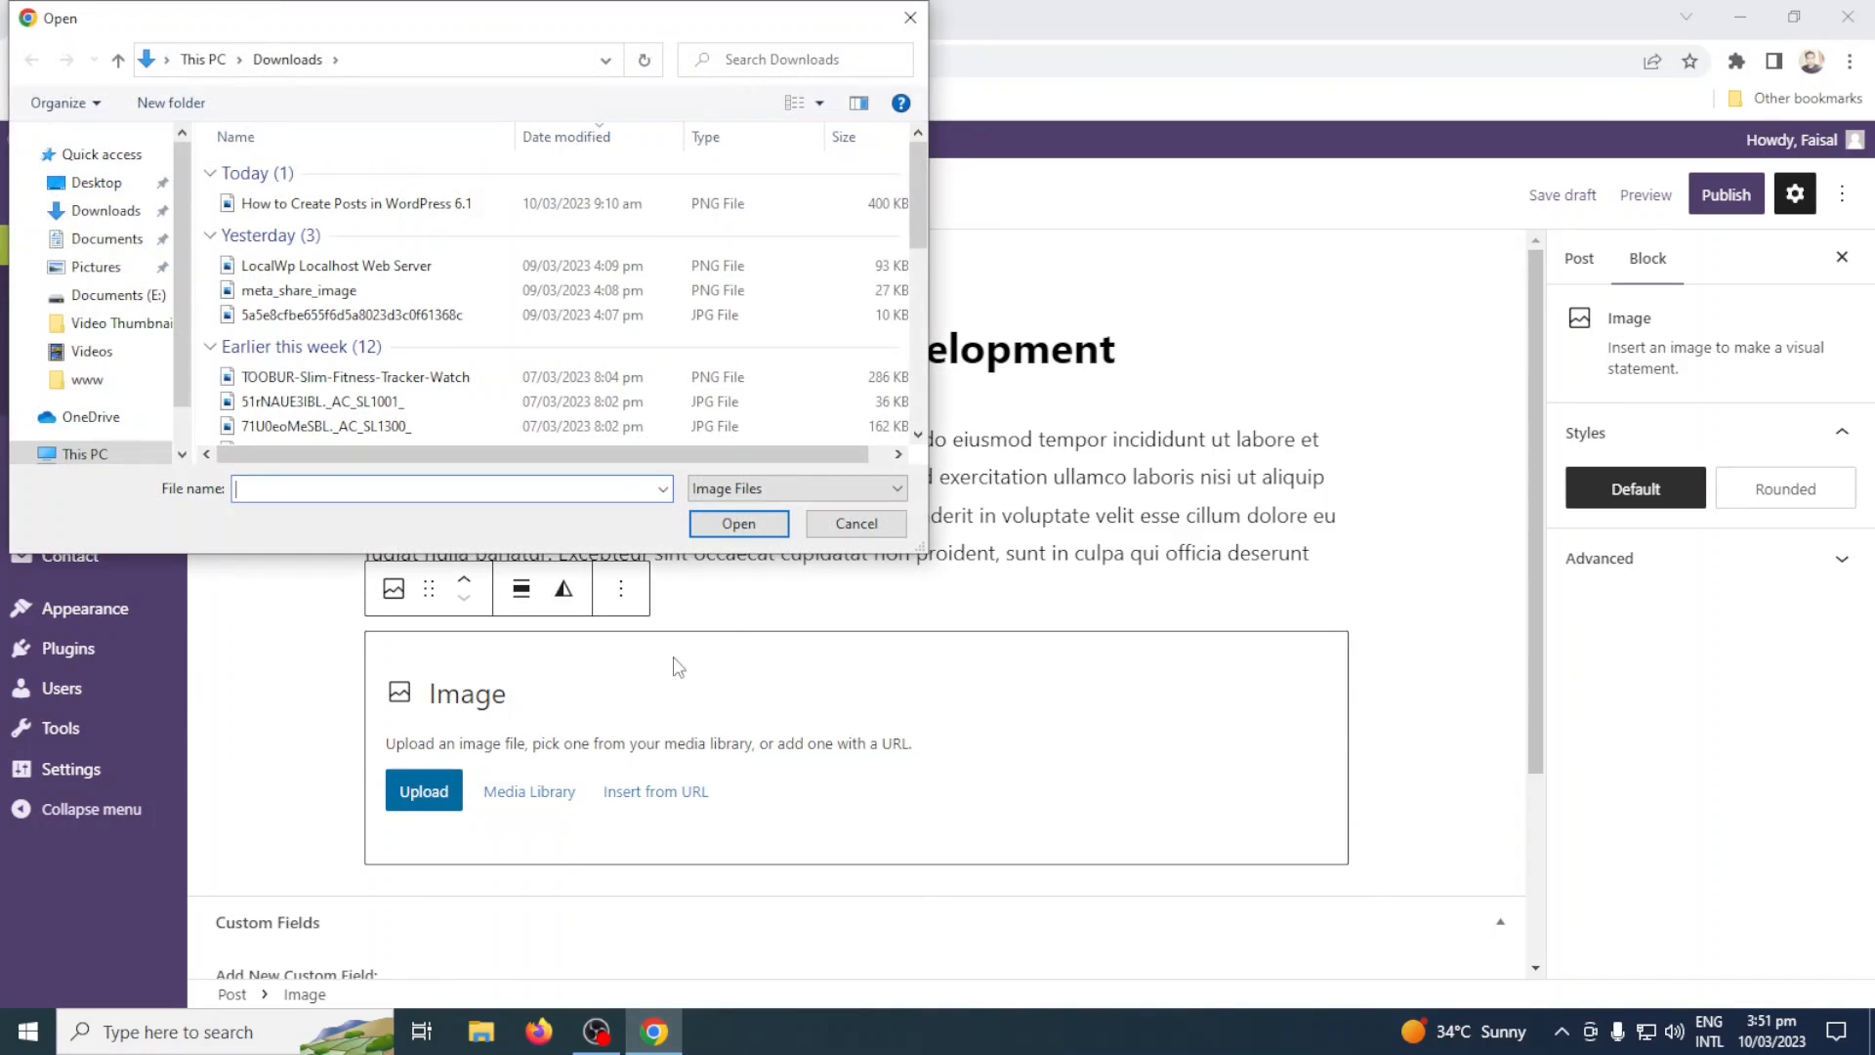
click(848, 525)
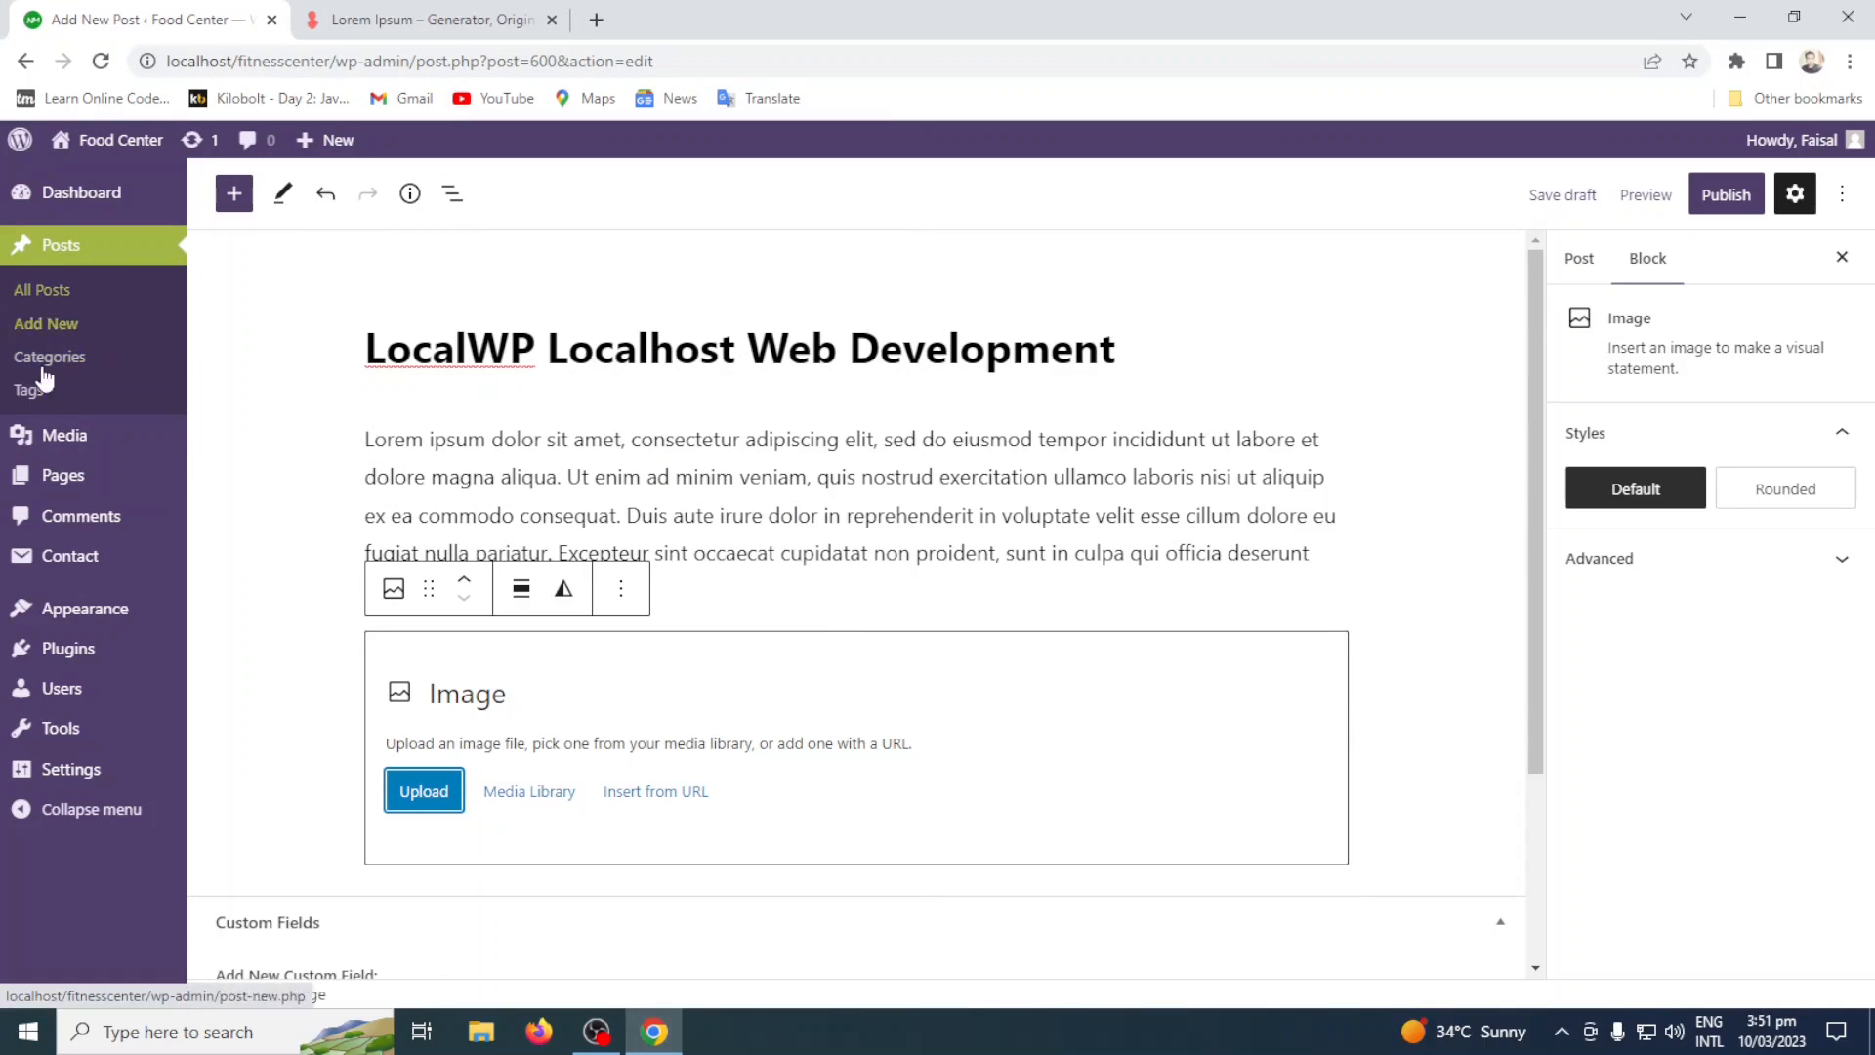
mouse_move(86, 441)
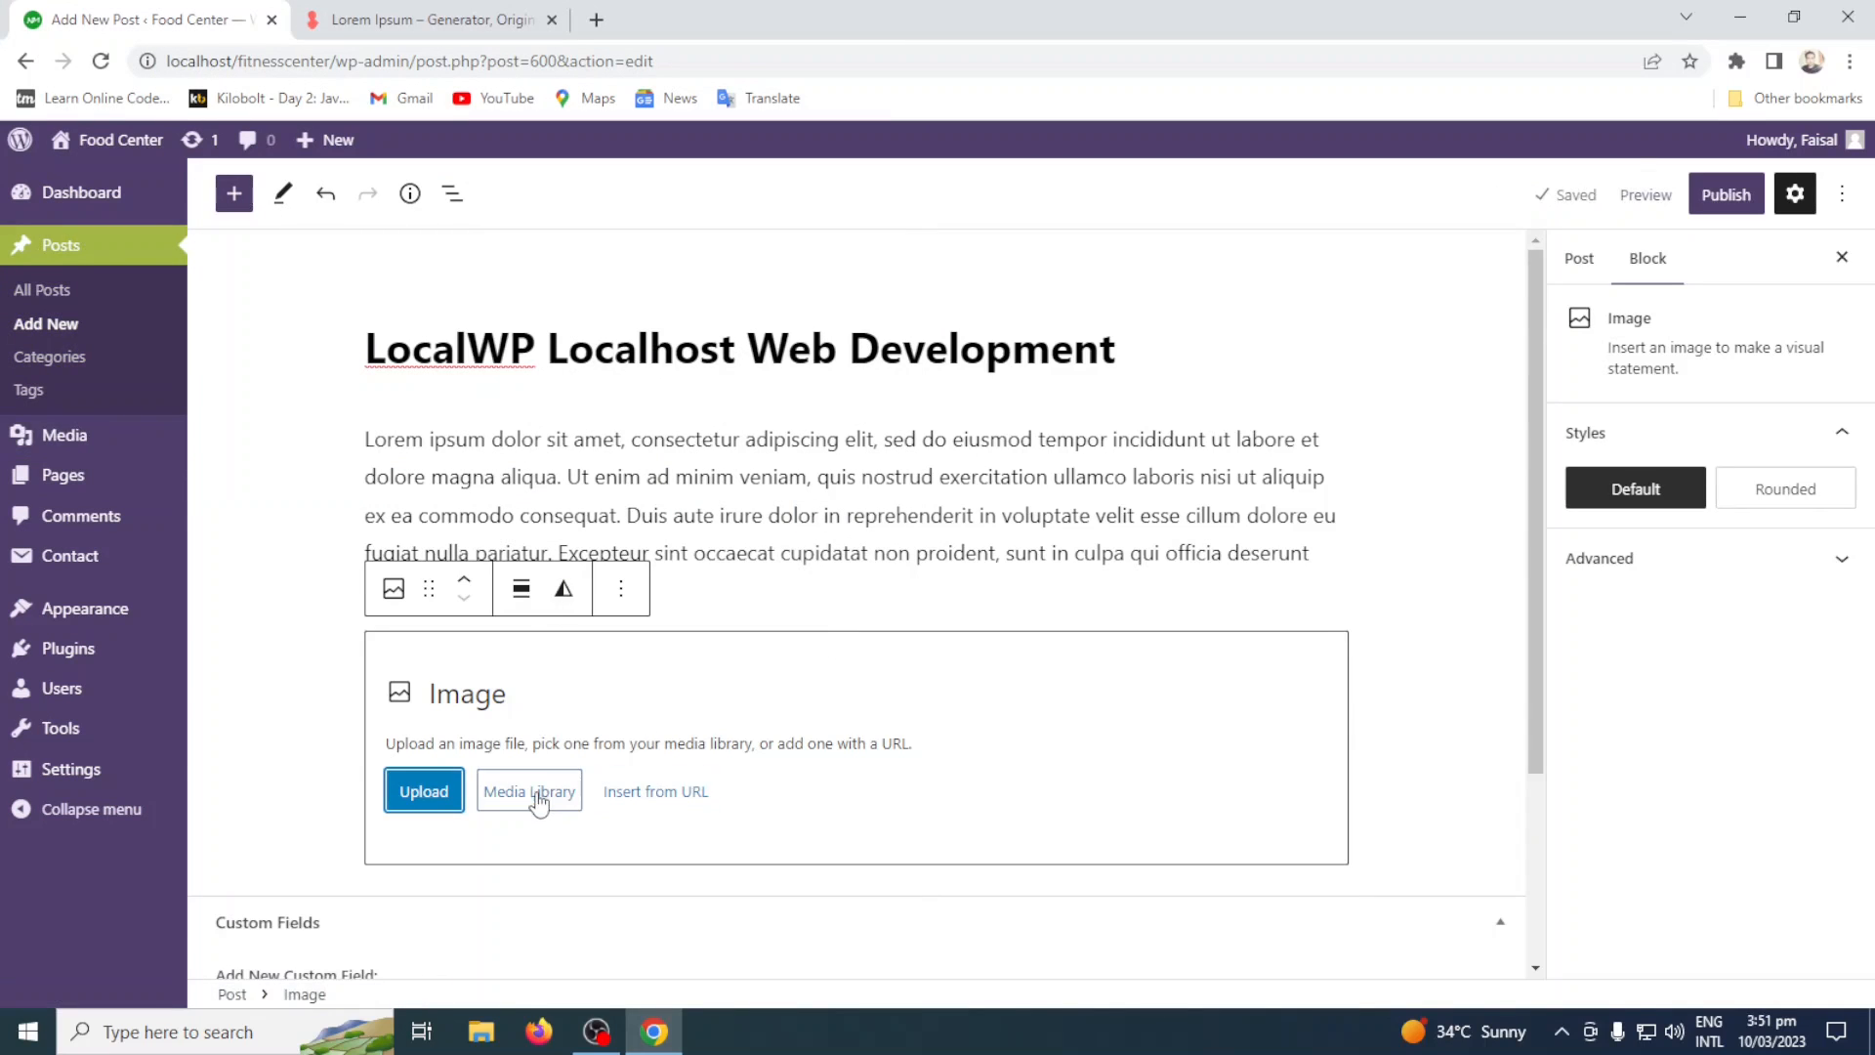
click(533, 793)
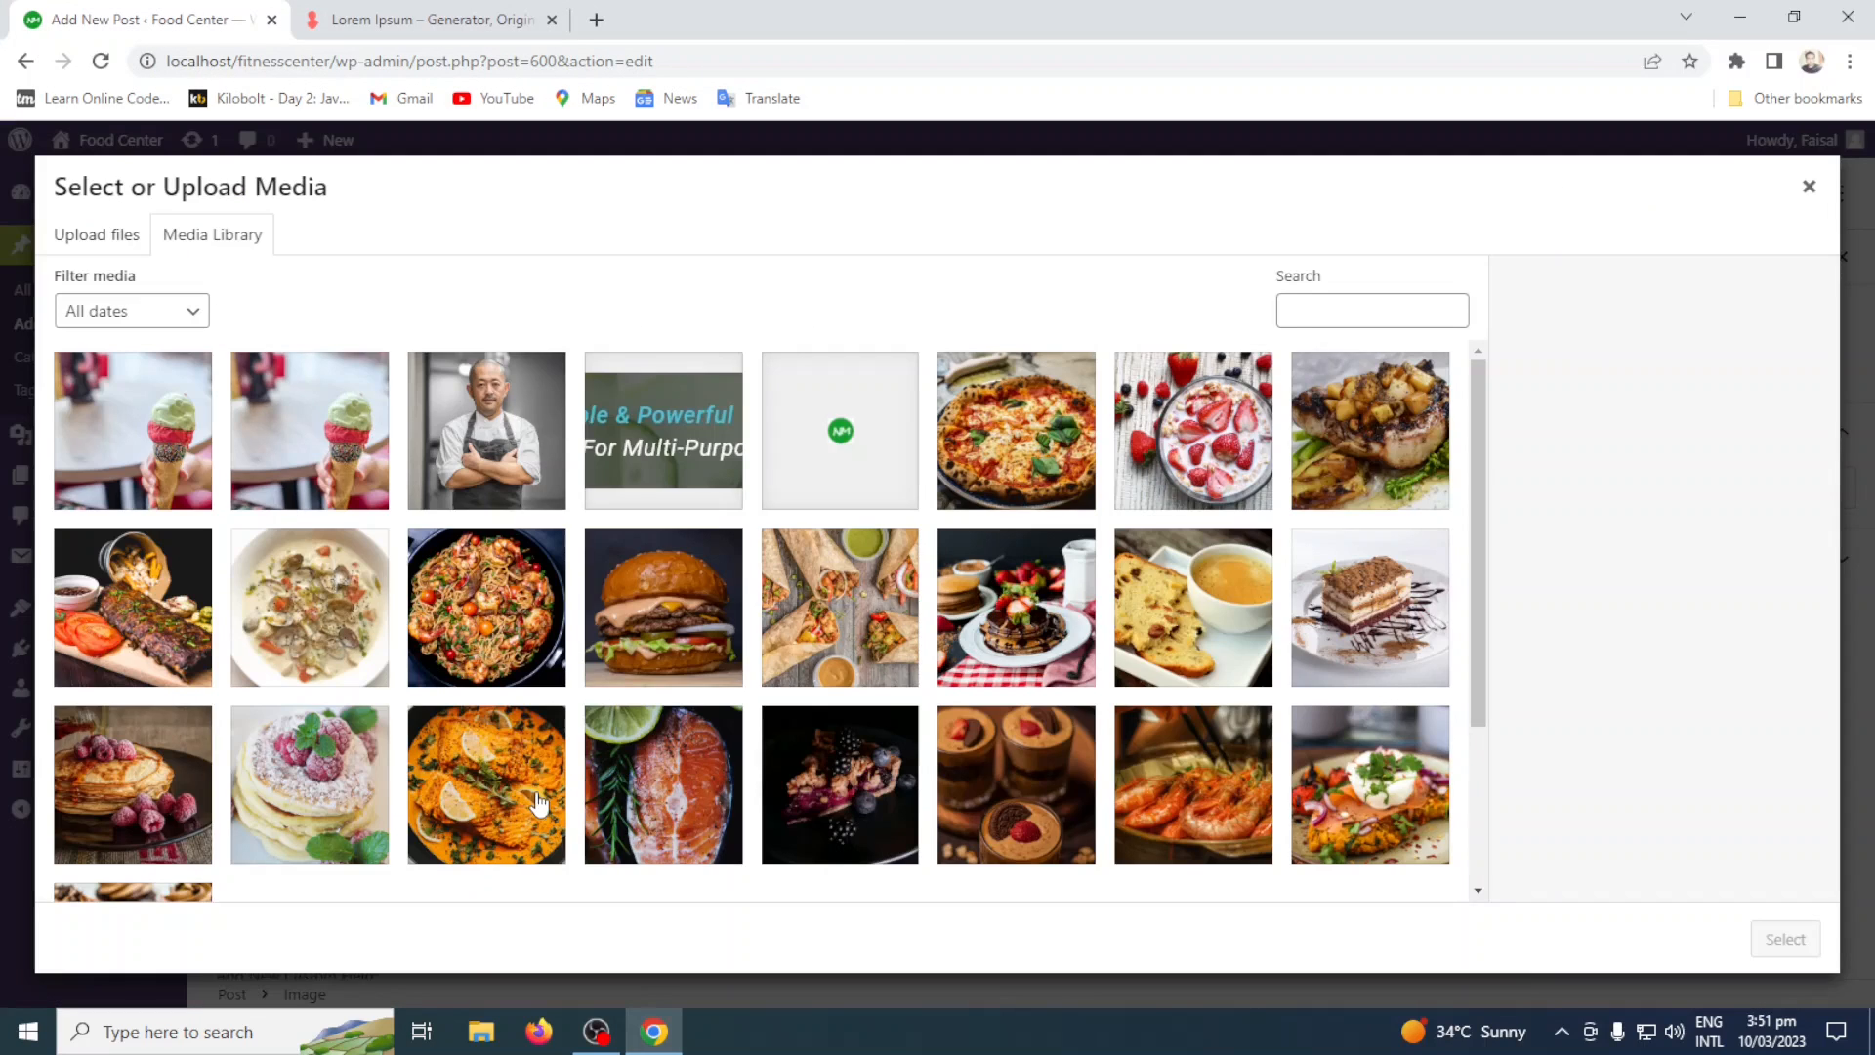
click(1809, 186)
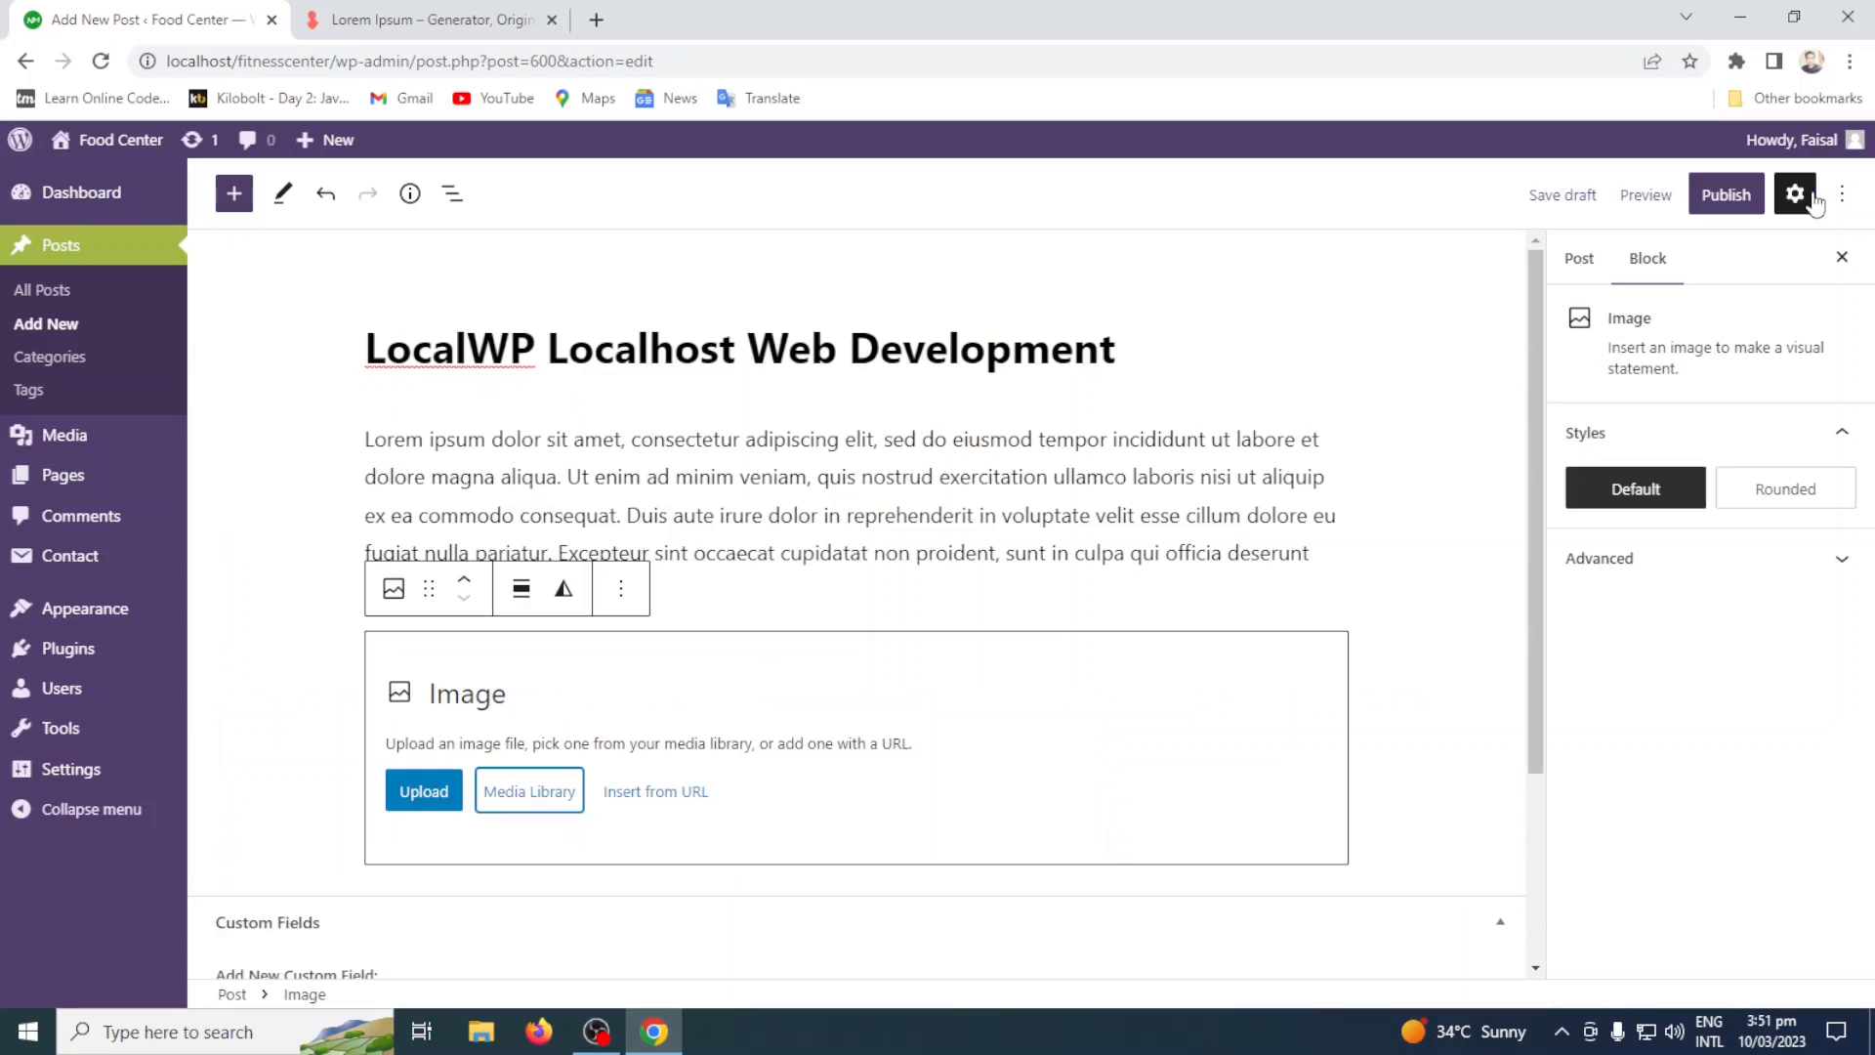
Upload the PNG file "LocalWp Localhost Web Server" from the Downloads folder into the Image block.
click(424, 796)
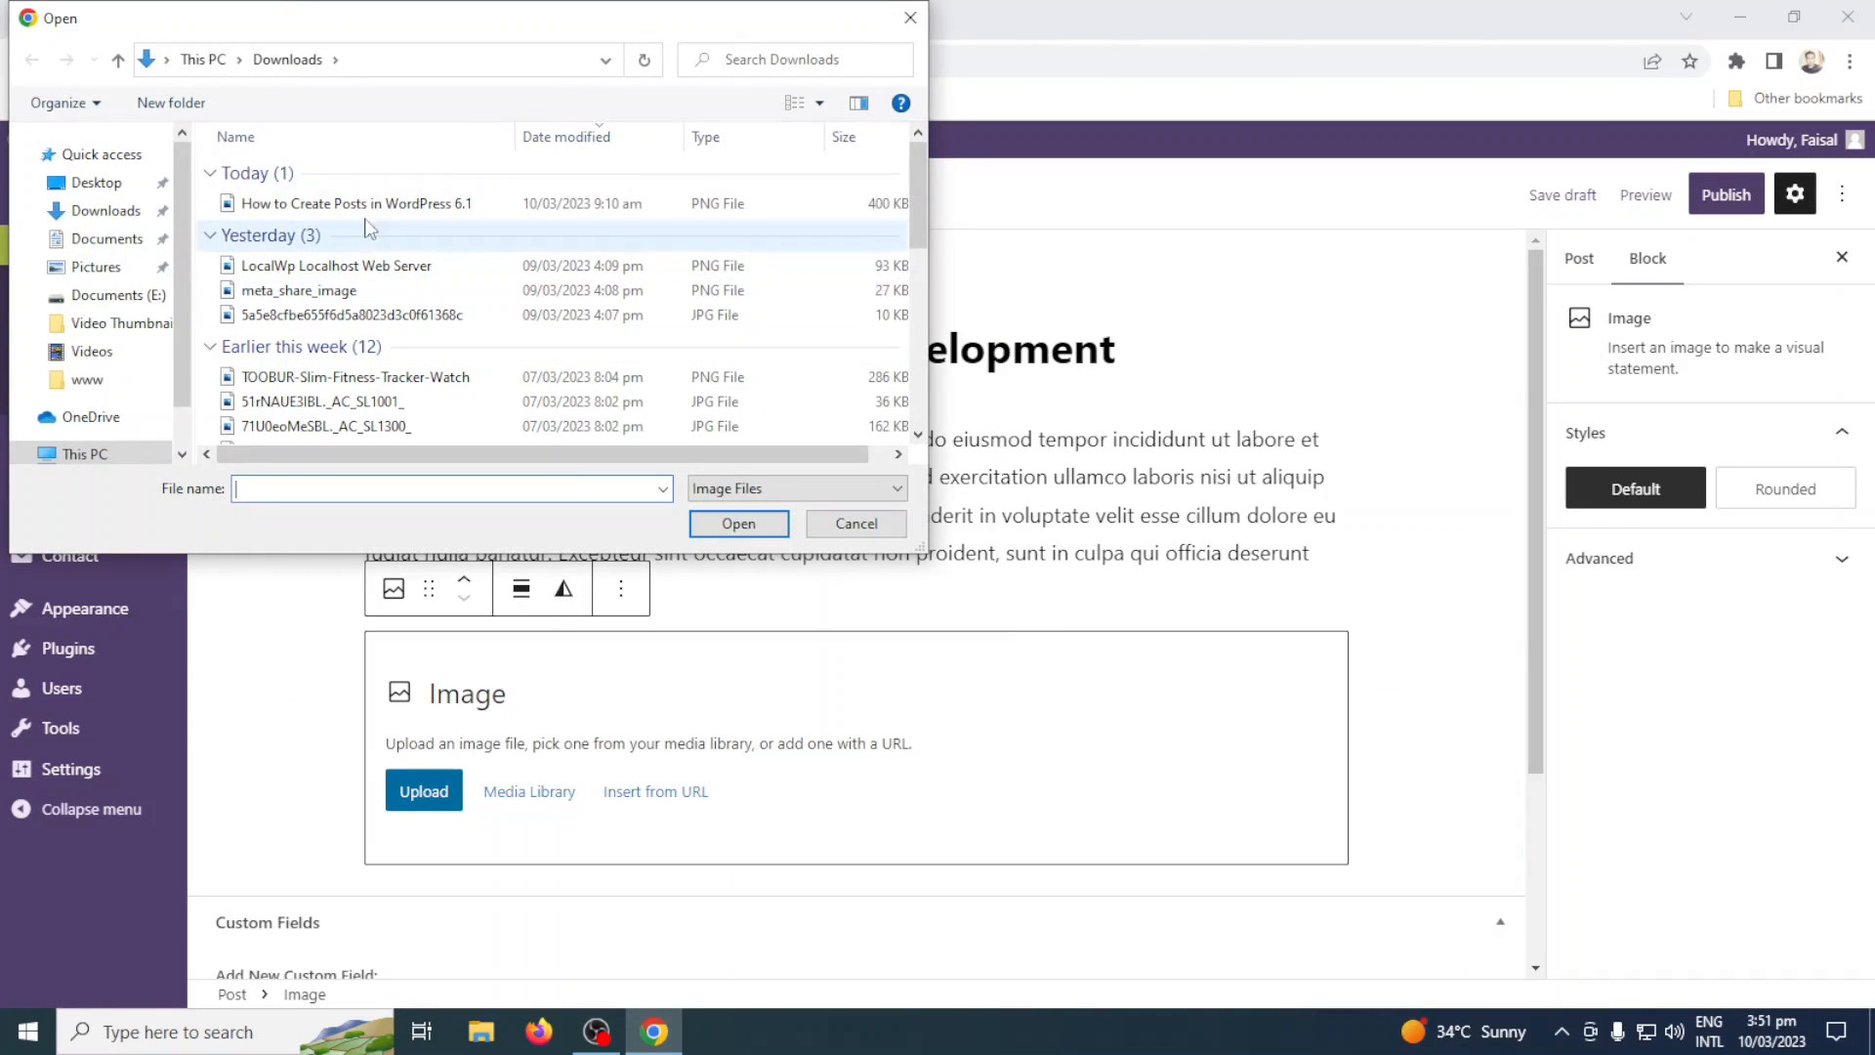
click(401, 270)
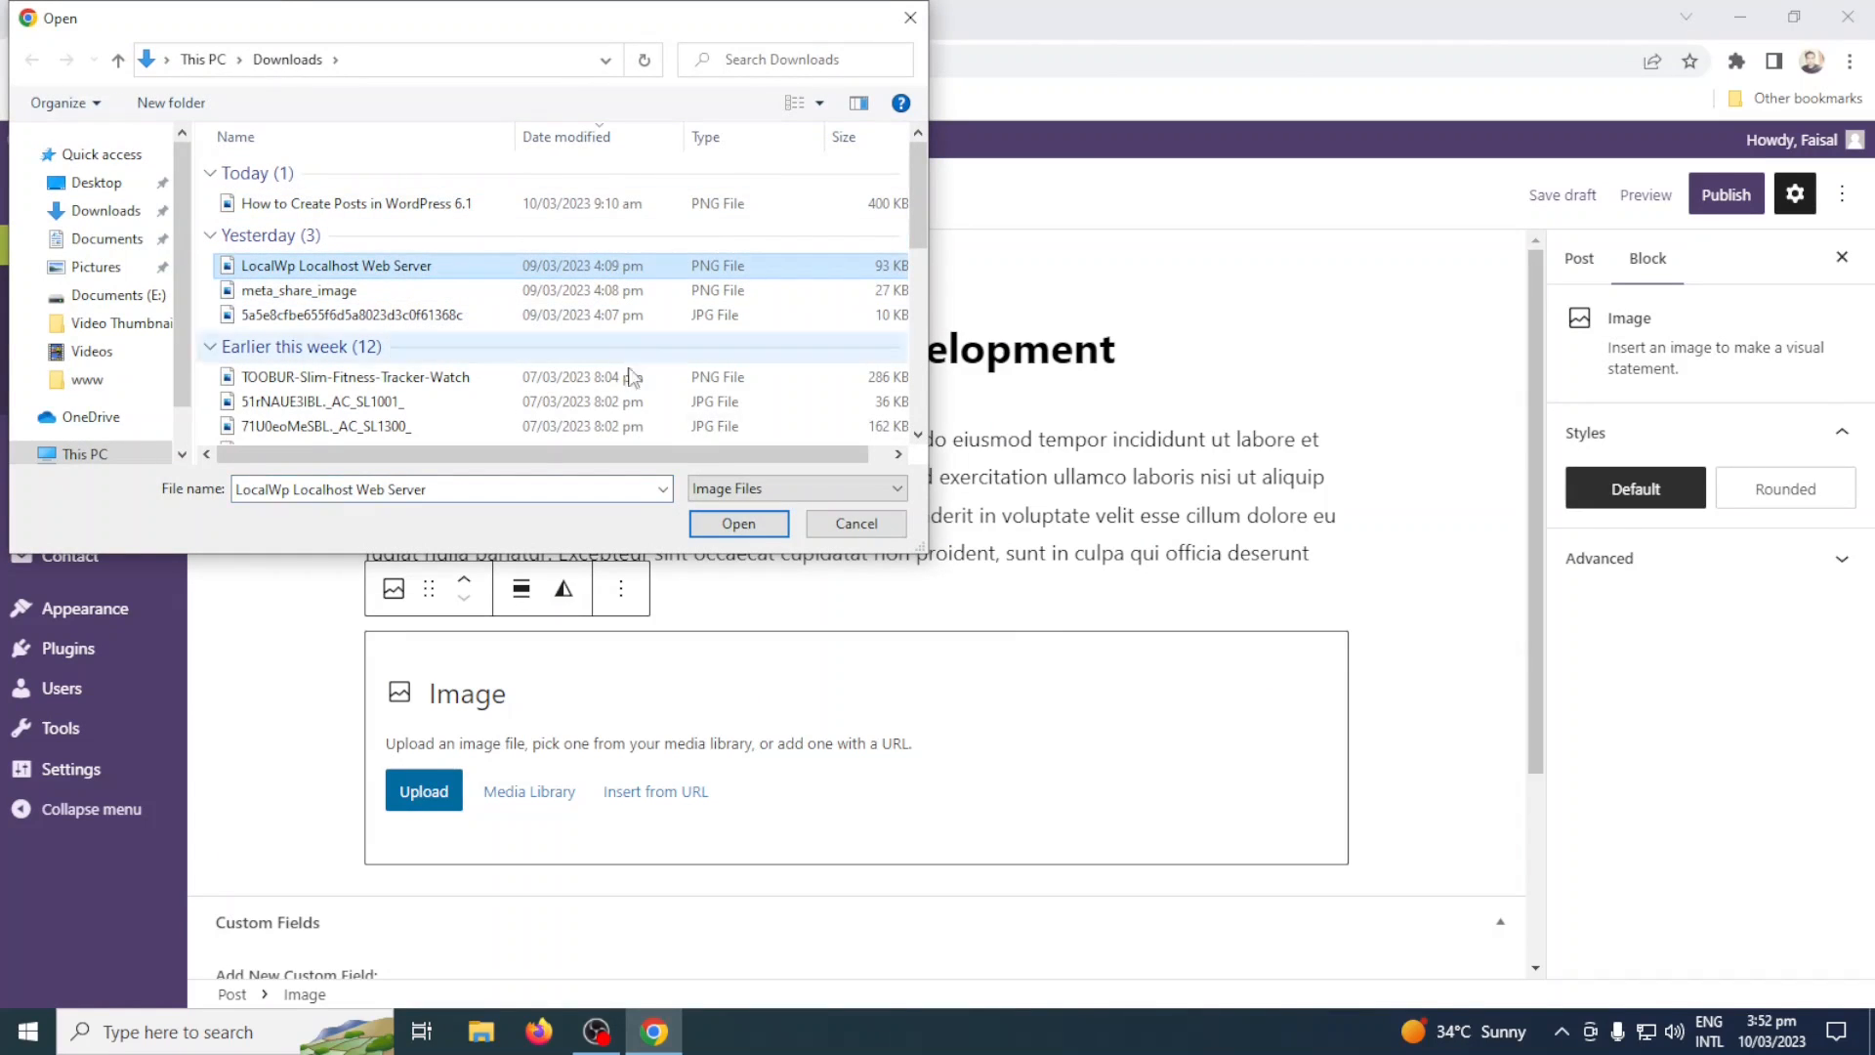
click(738, 524)
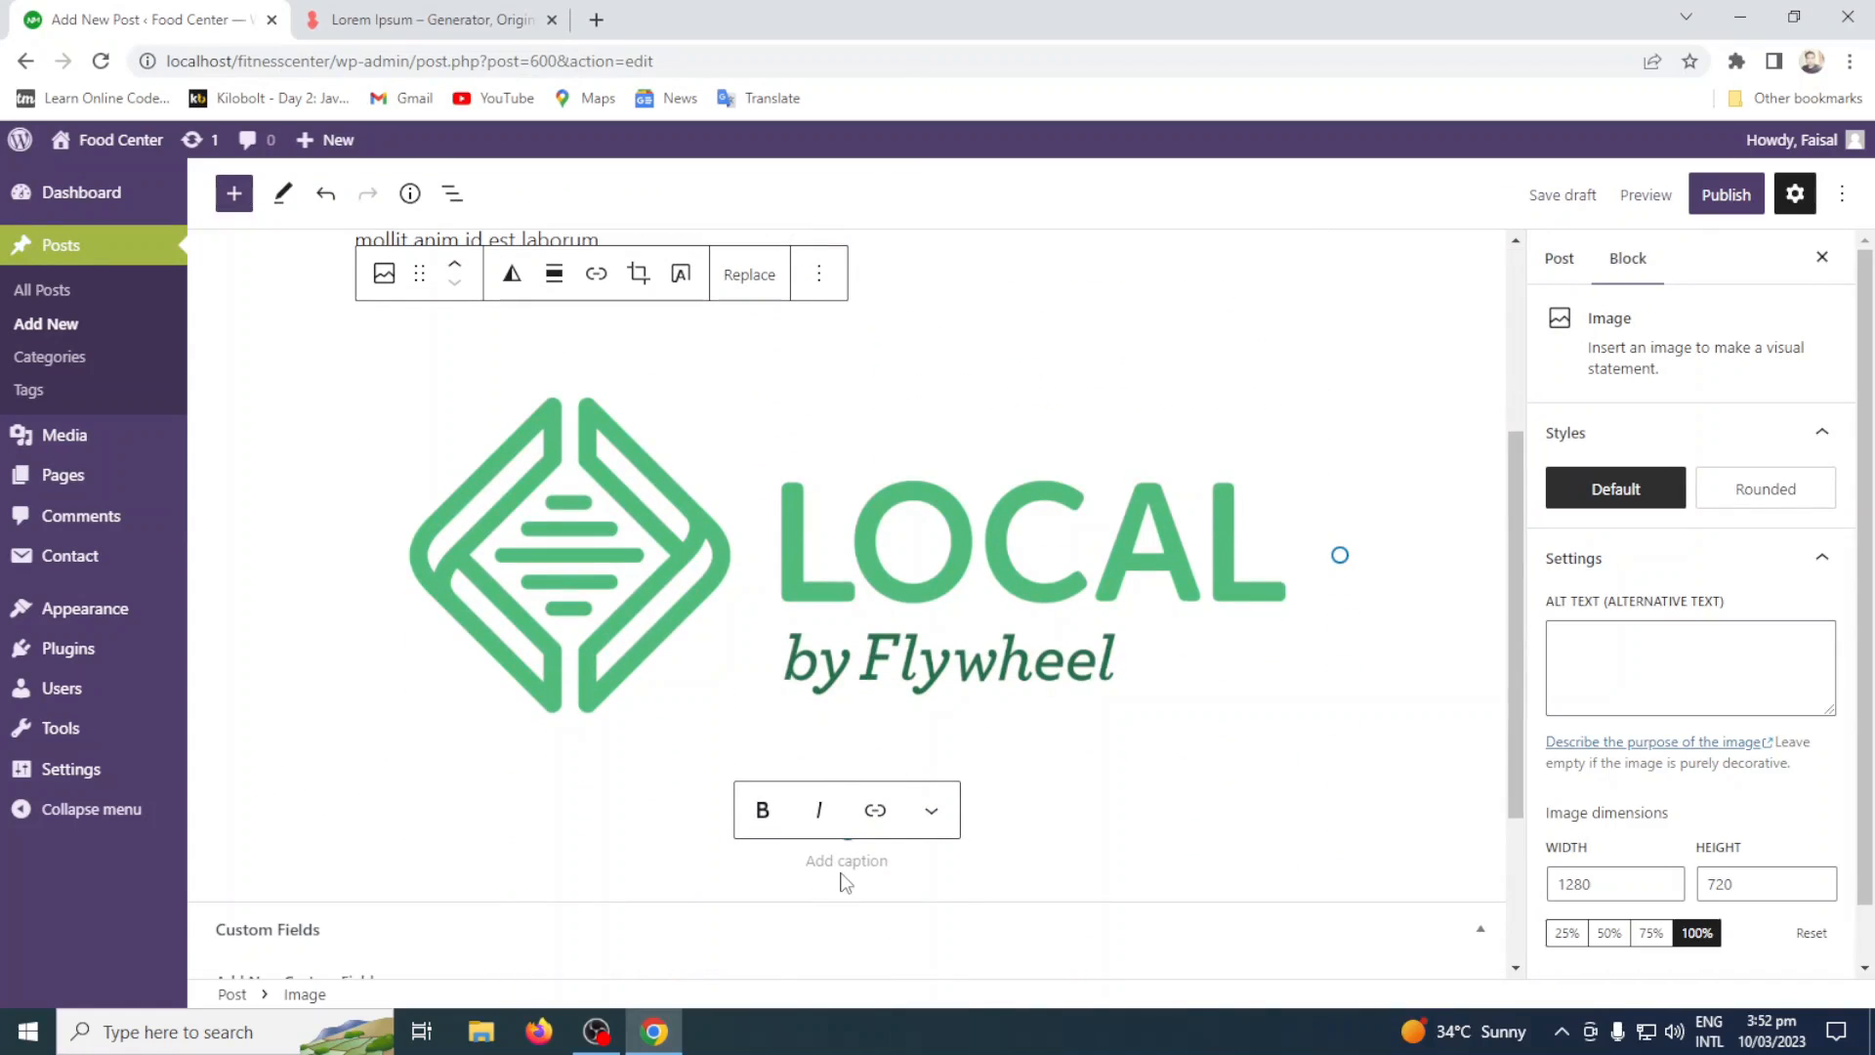
Caption the image "Localwp By Flywheel" and make the whole caption bold.
text(Local)
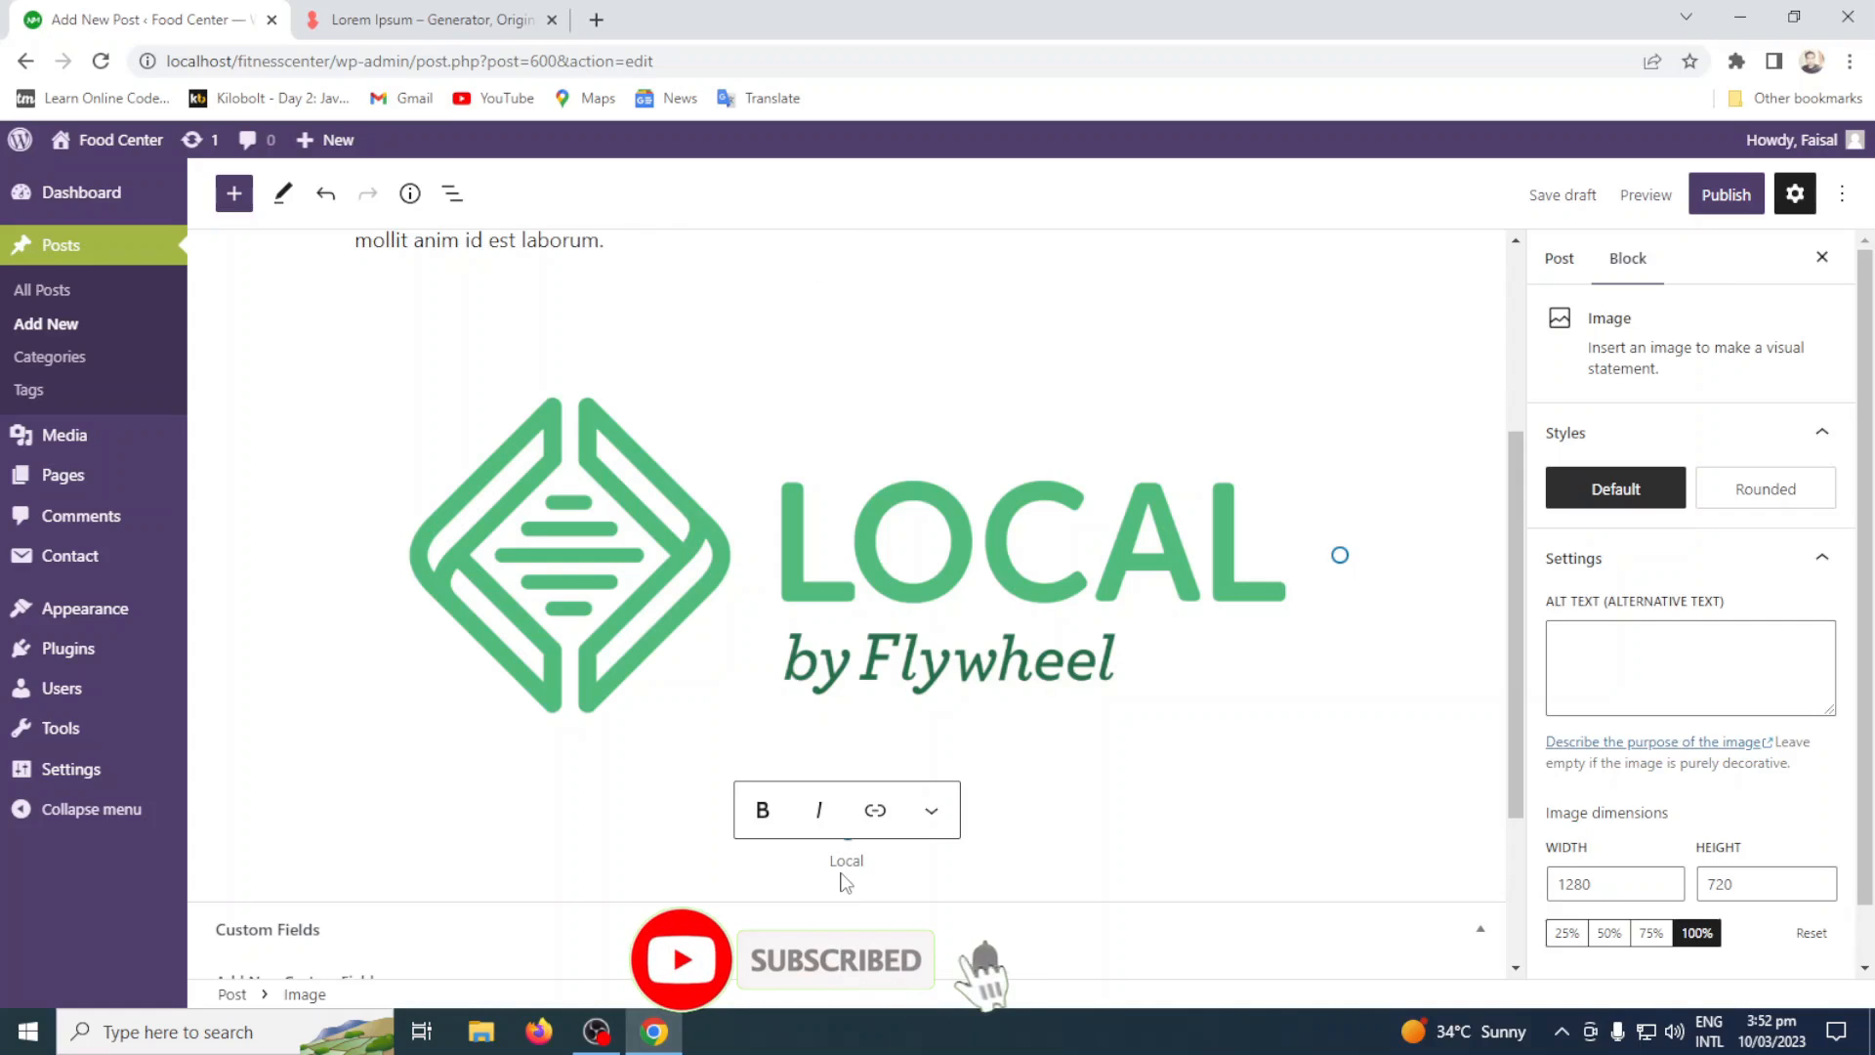
text(wp By Fl)
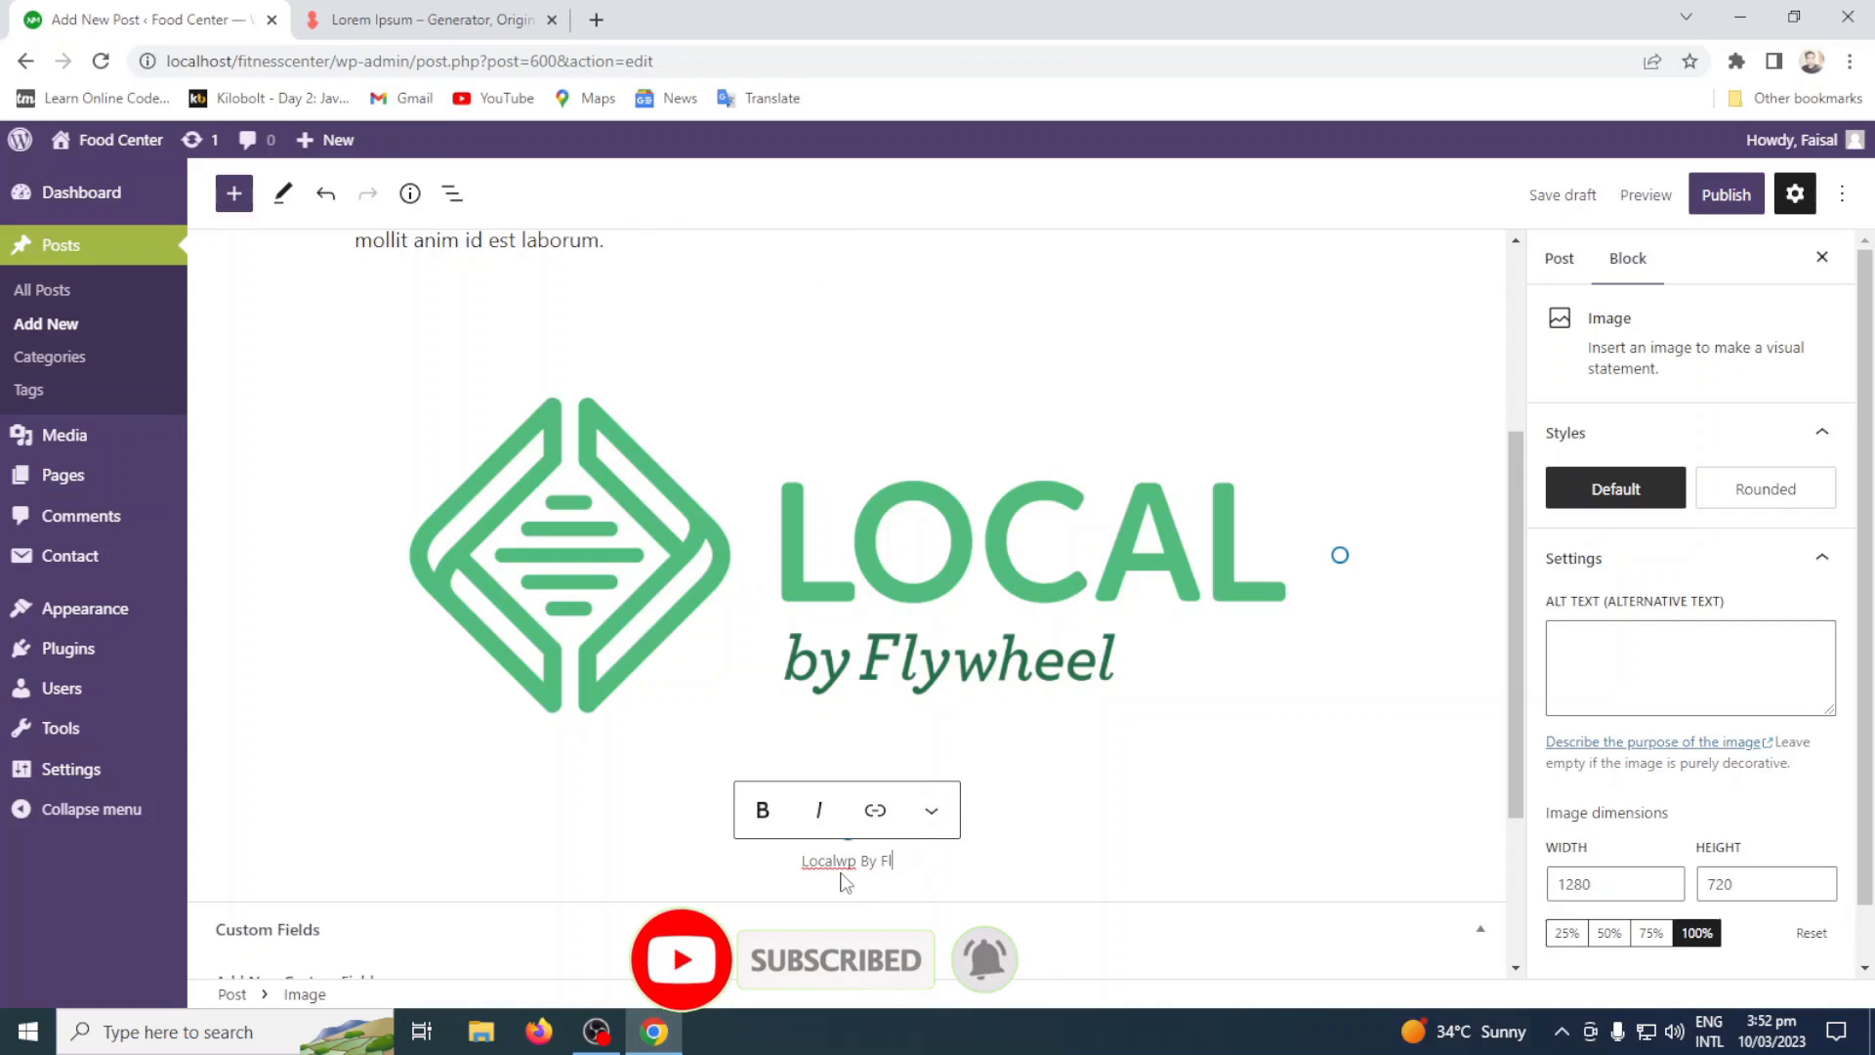
text(ywheel)
drag(923, 861, 779, 861)
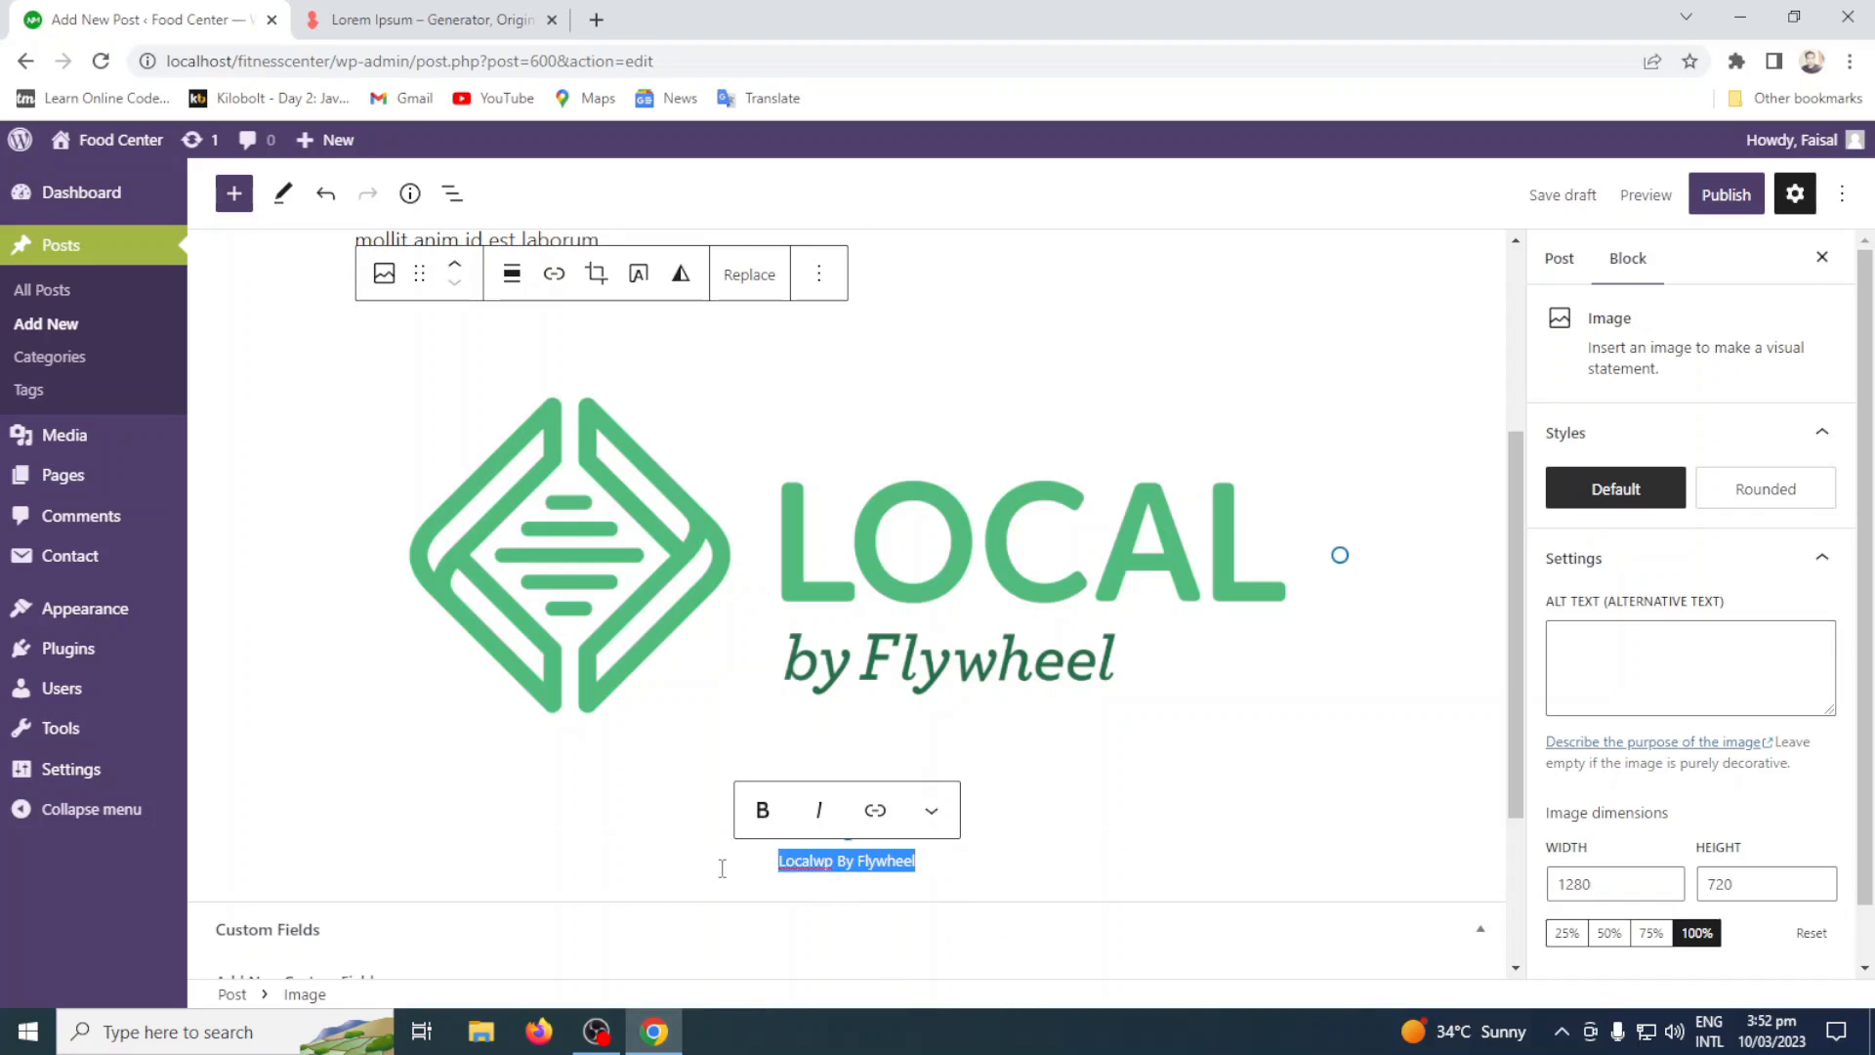
click(763, 820)
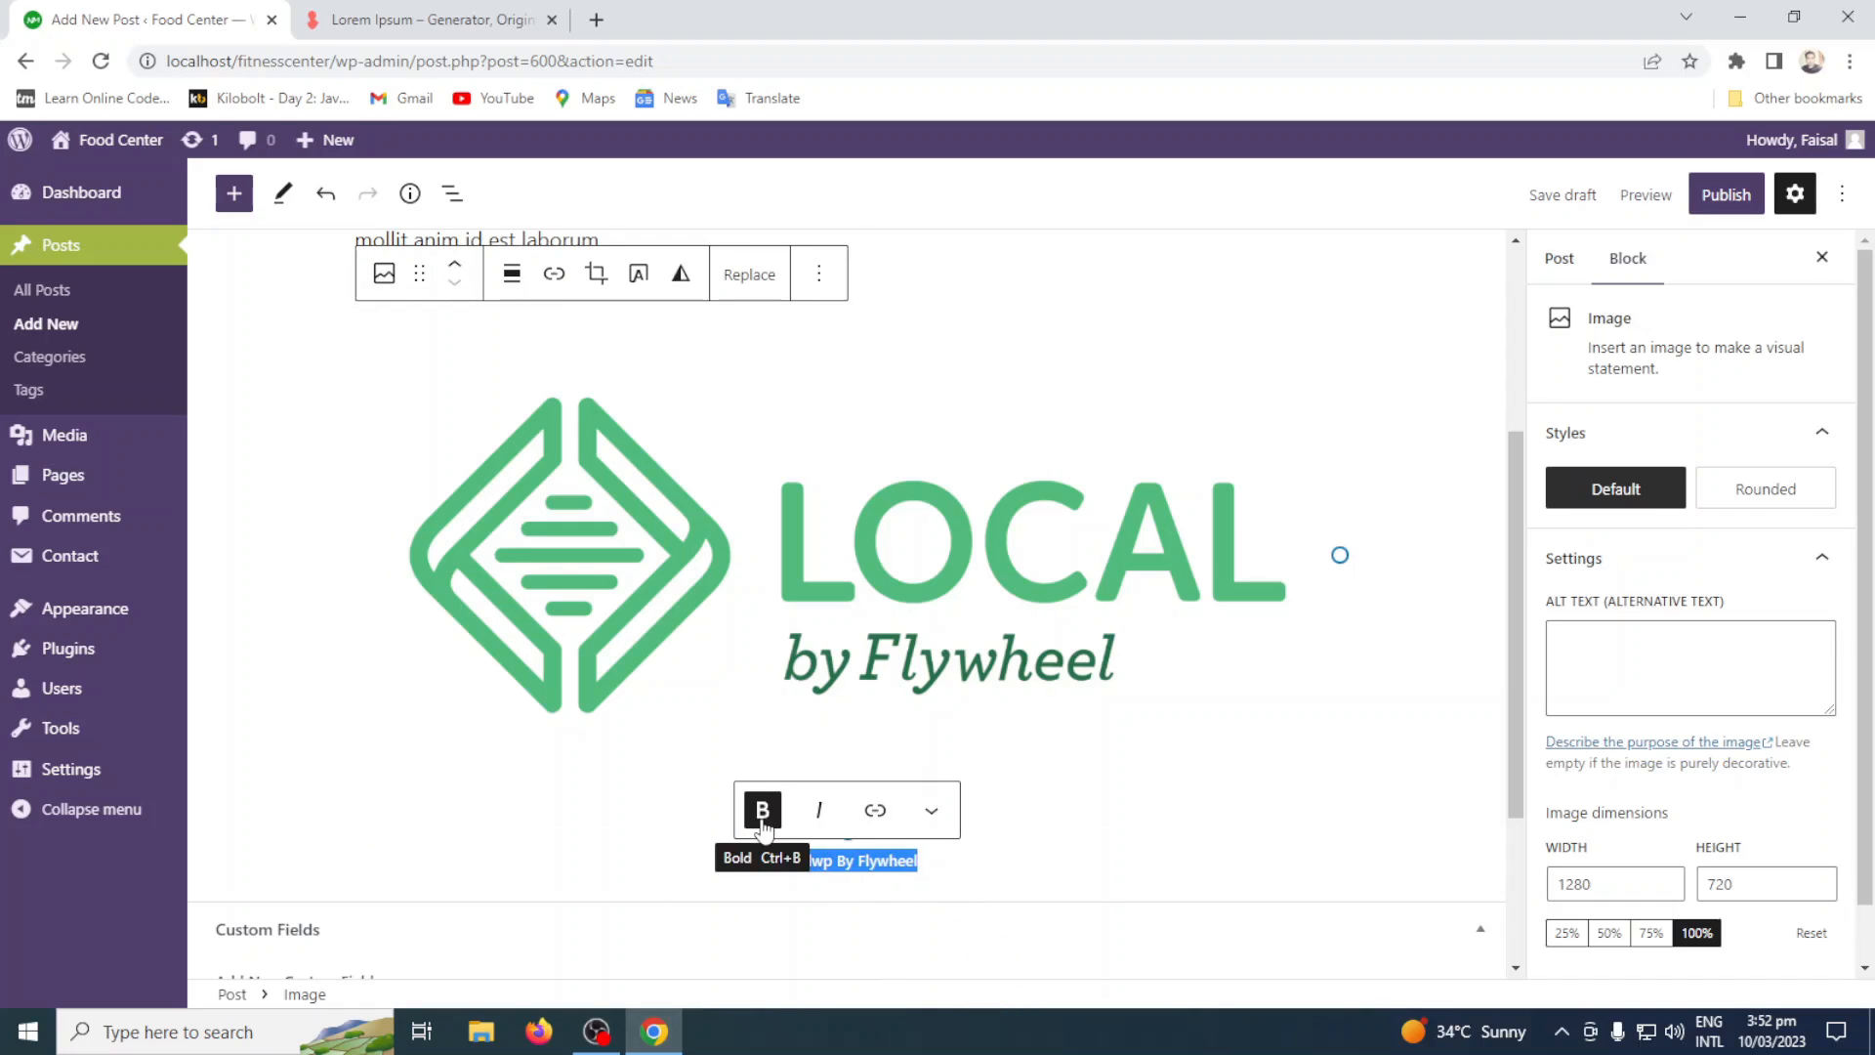
click(878, 826)
text(http)
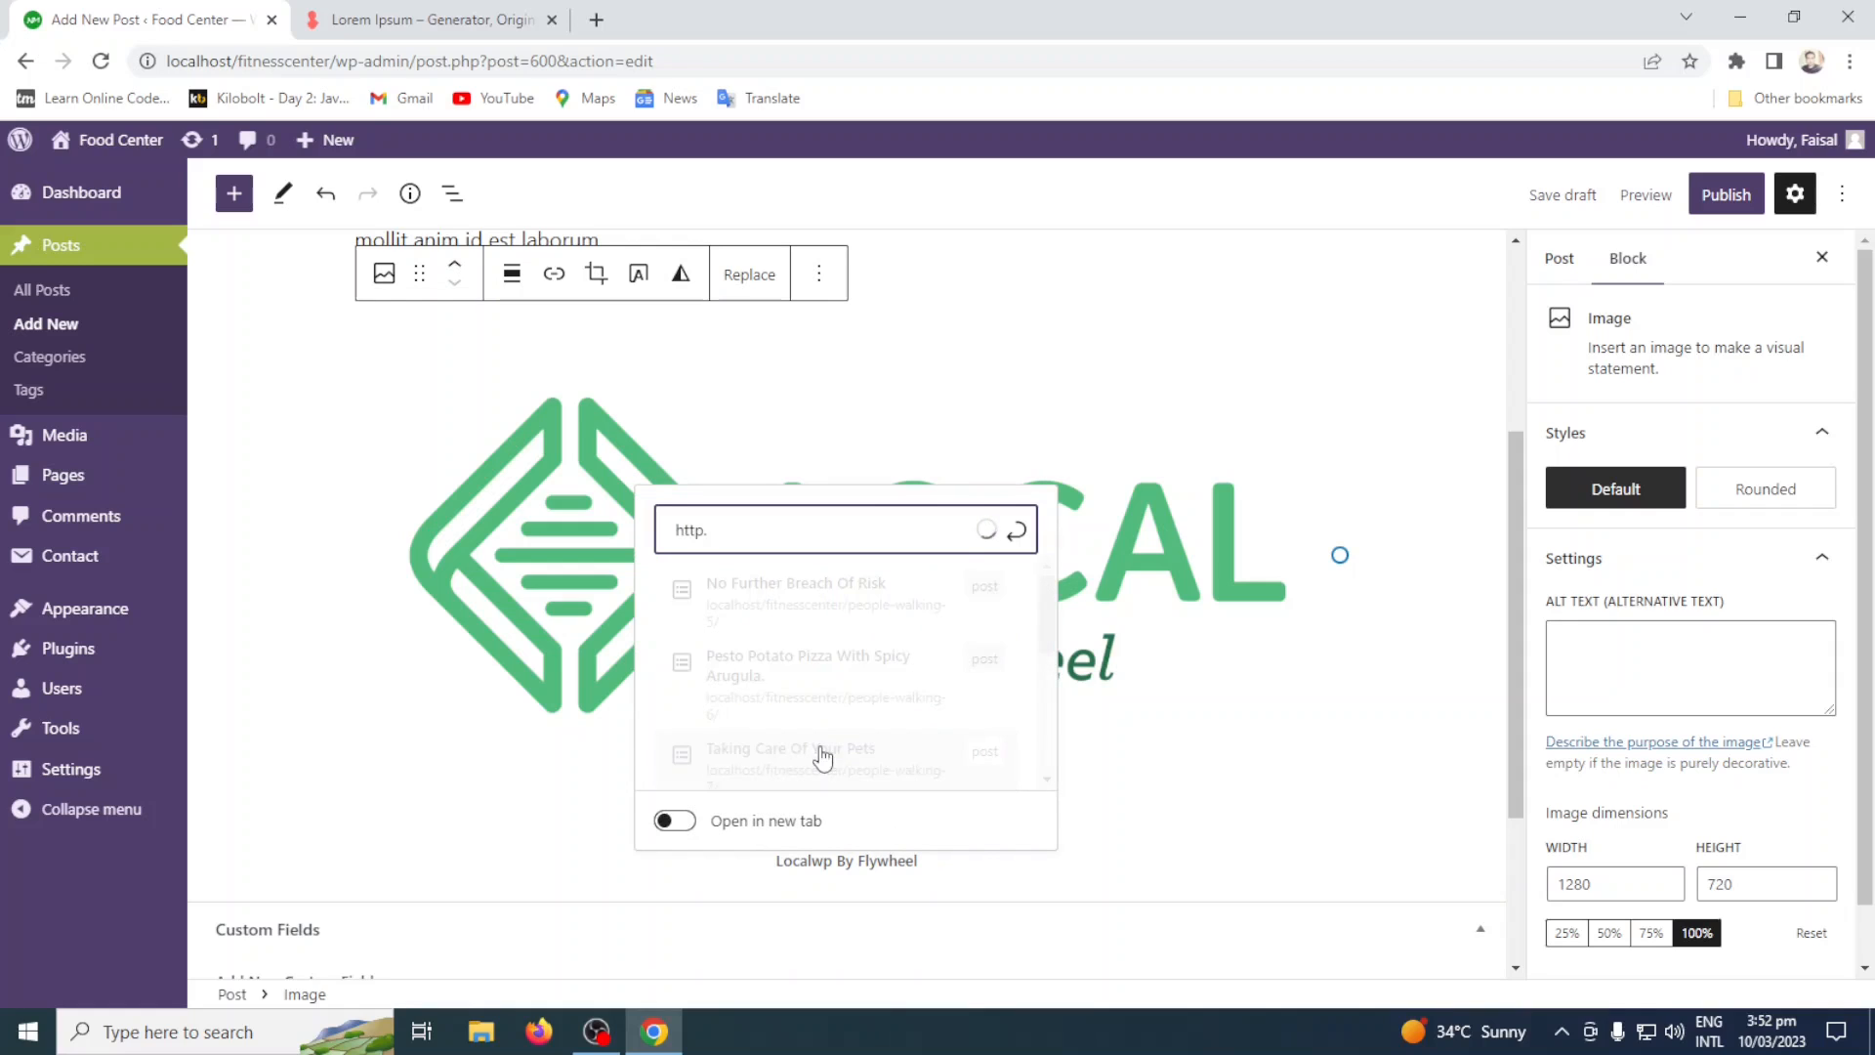
text(:L)
key(BackSpace)
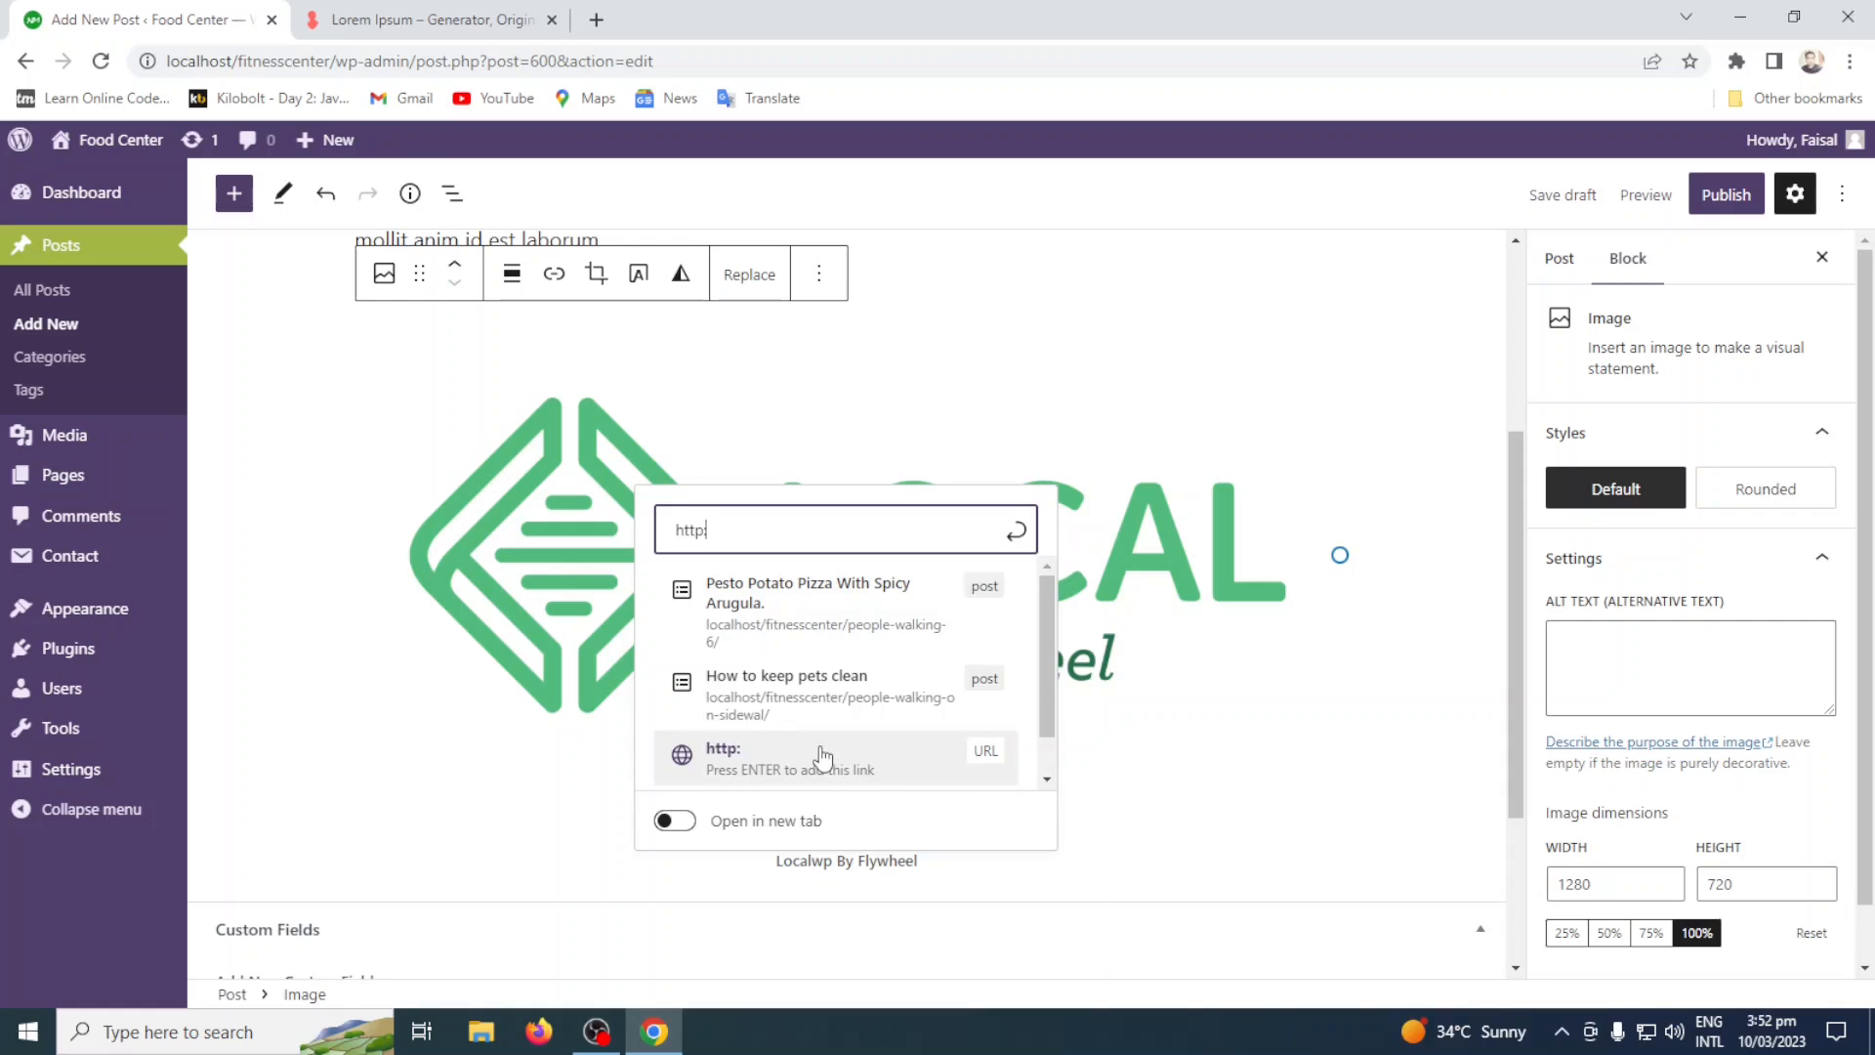
text(//wp)
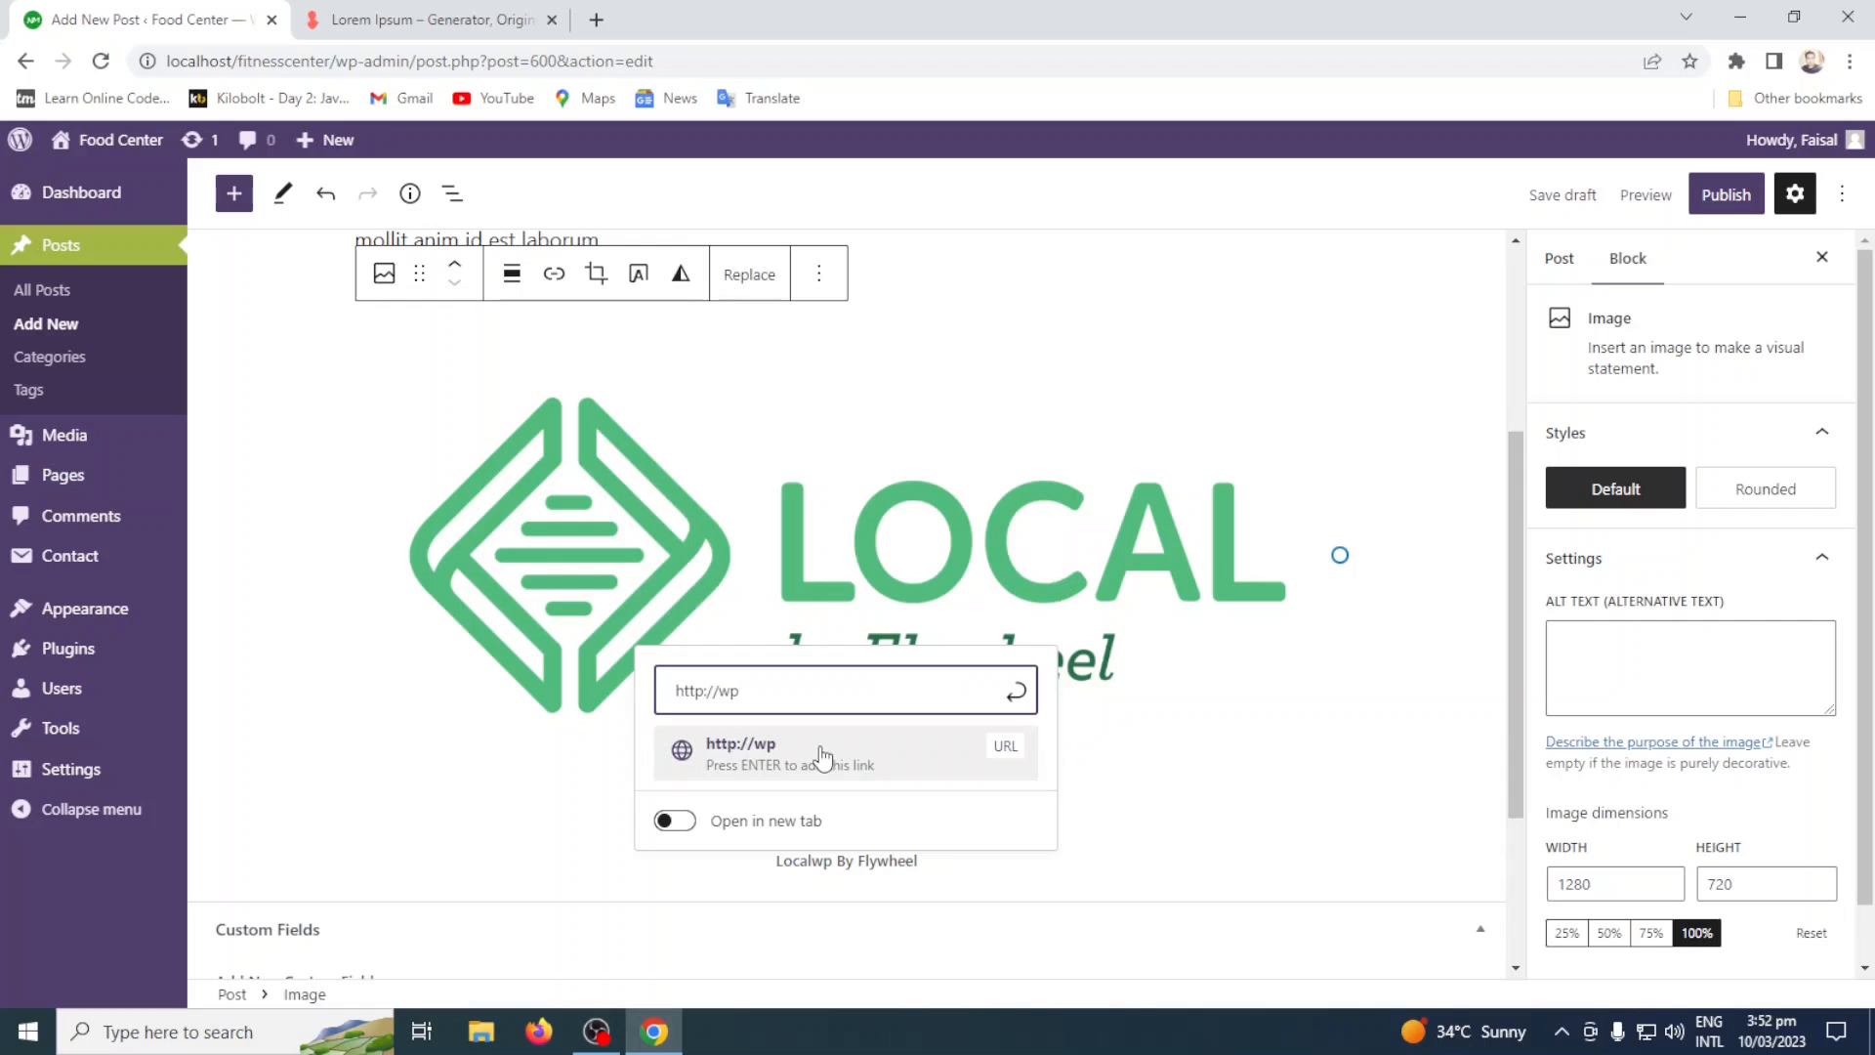
key(BackSpace)
text(localwp.com)
click(489, 20)
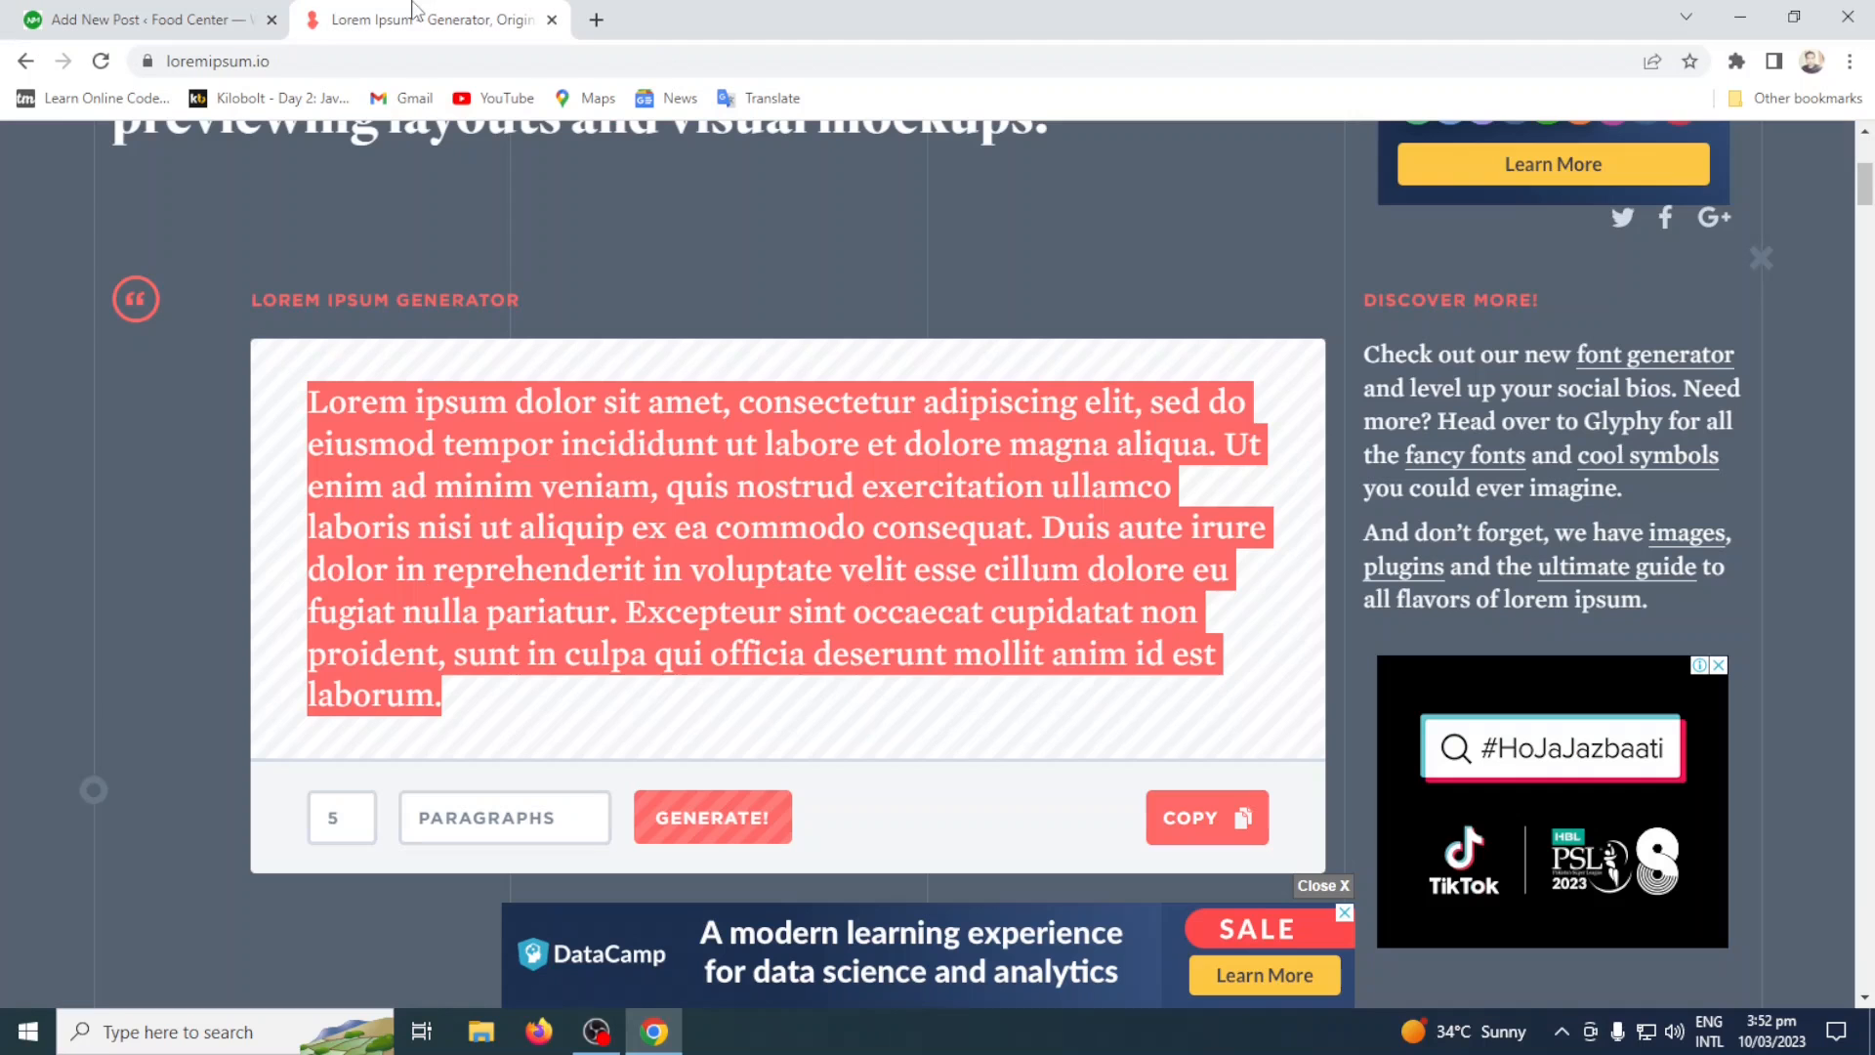
click(185, 61)
key(ctrl+c)
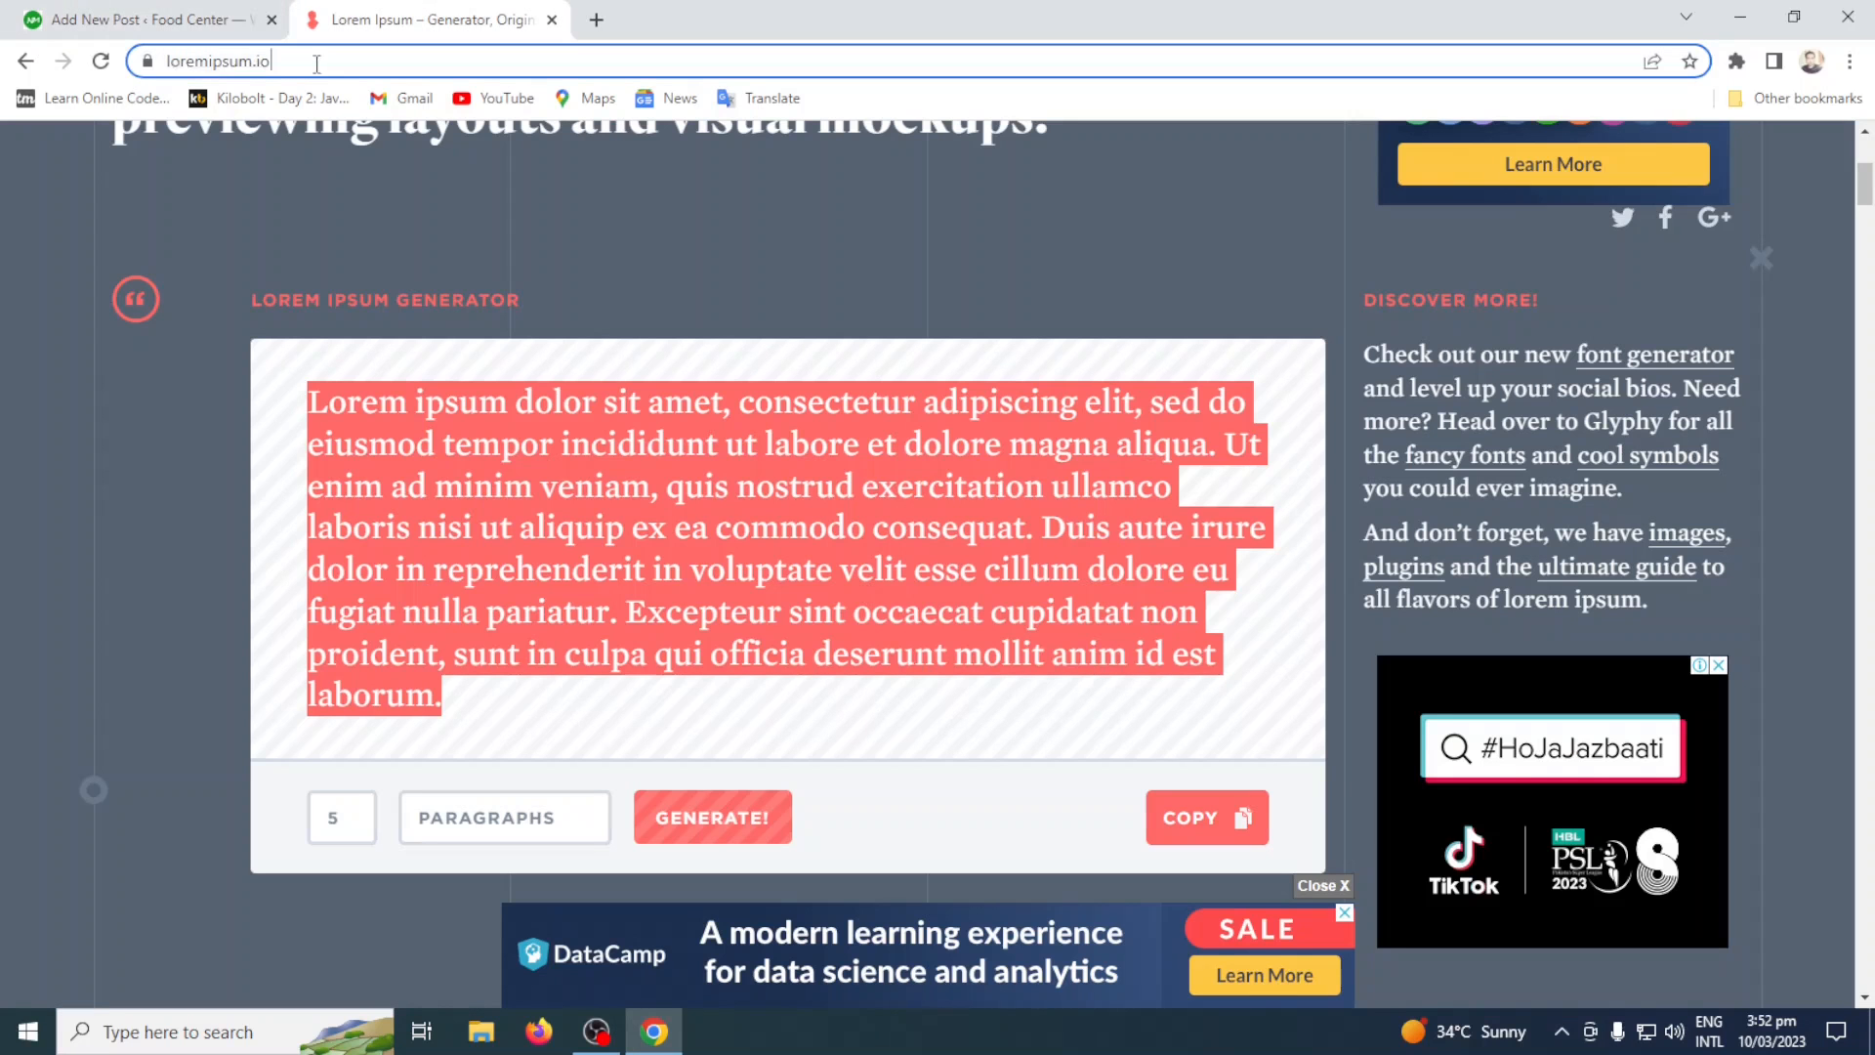
click(168, 12)
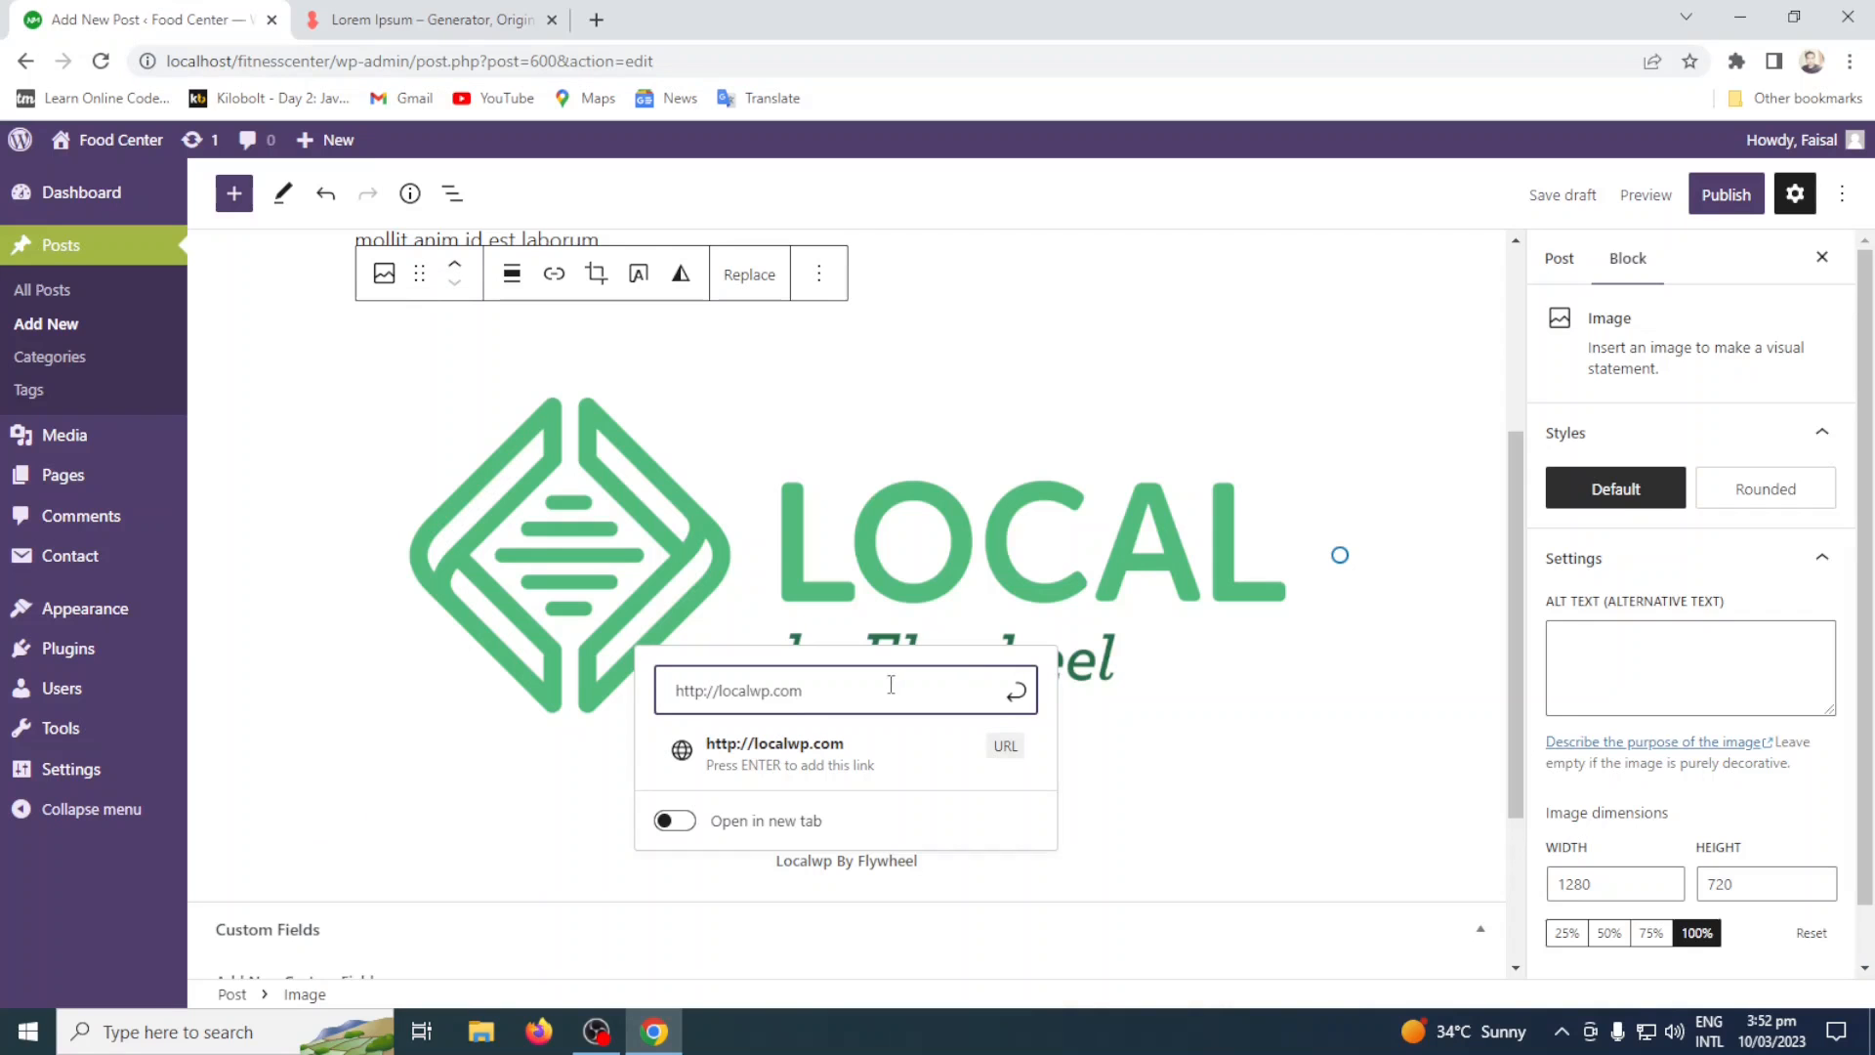
drag(813, 691, 641, 708)
key(ctrl+v)
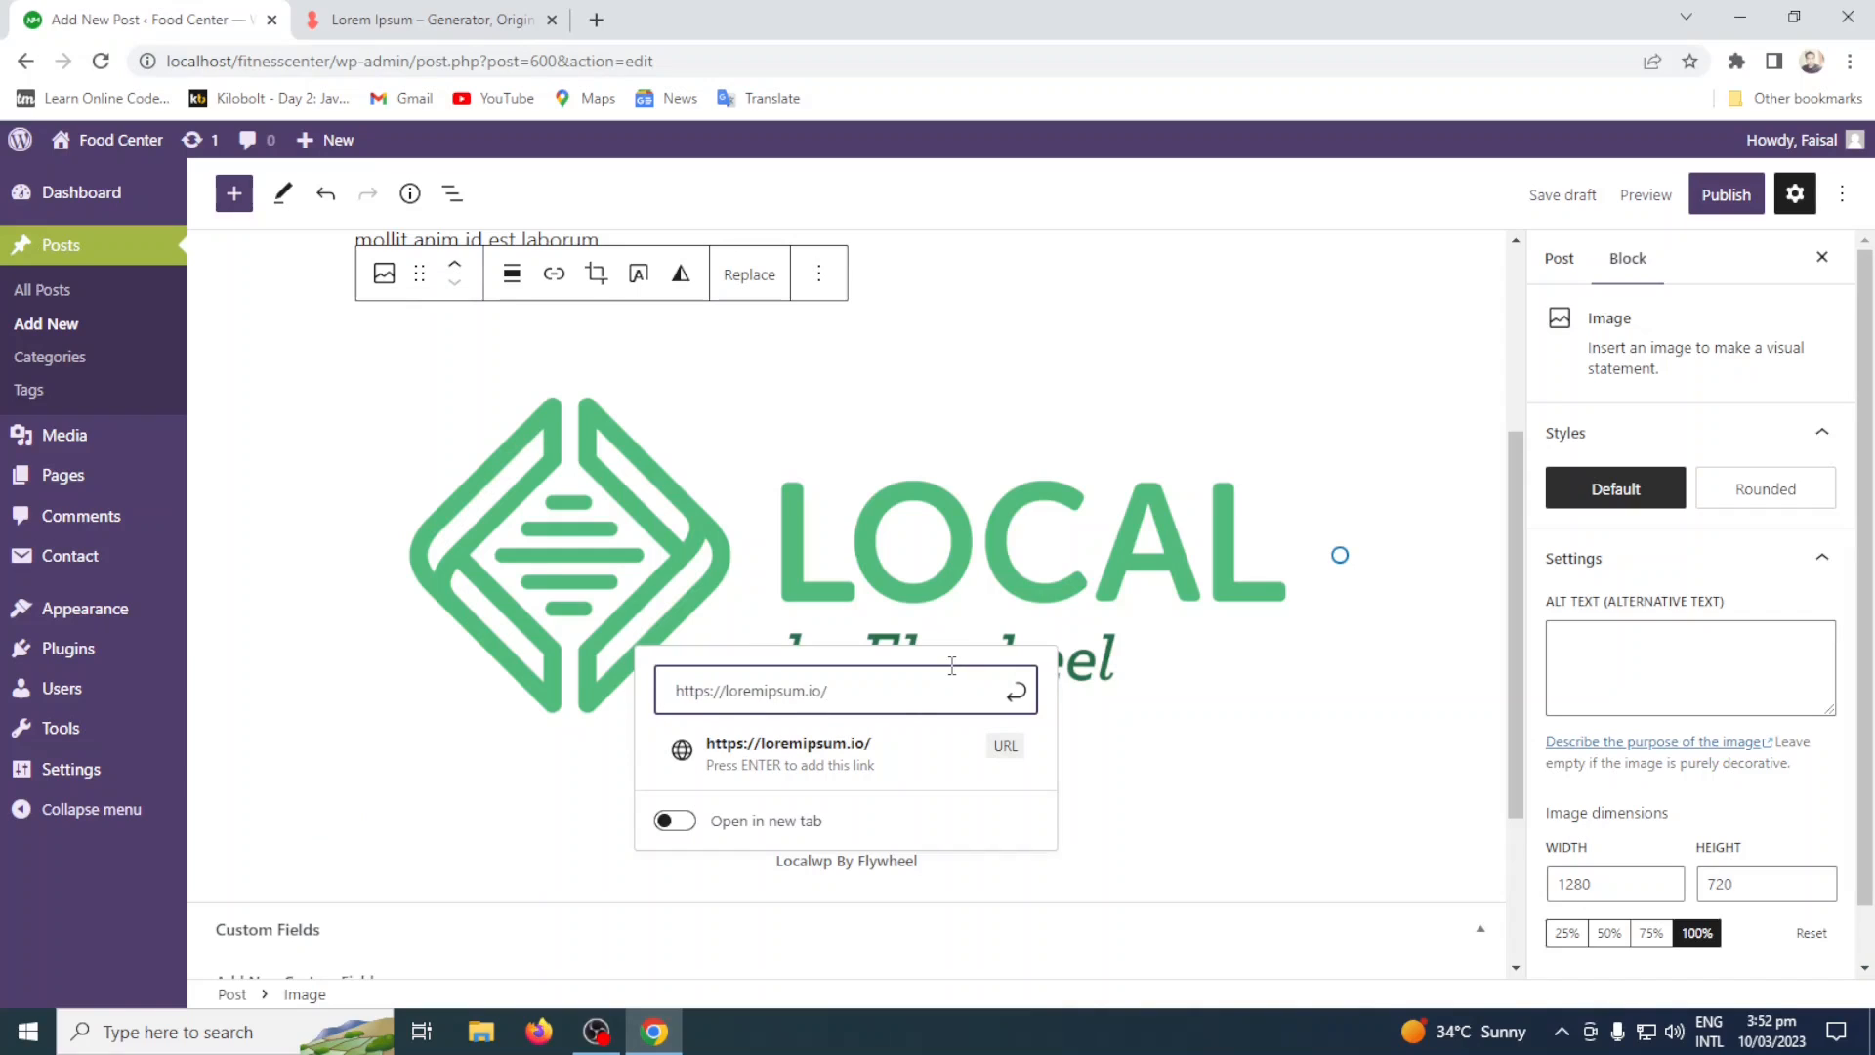
click(1018, 695)
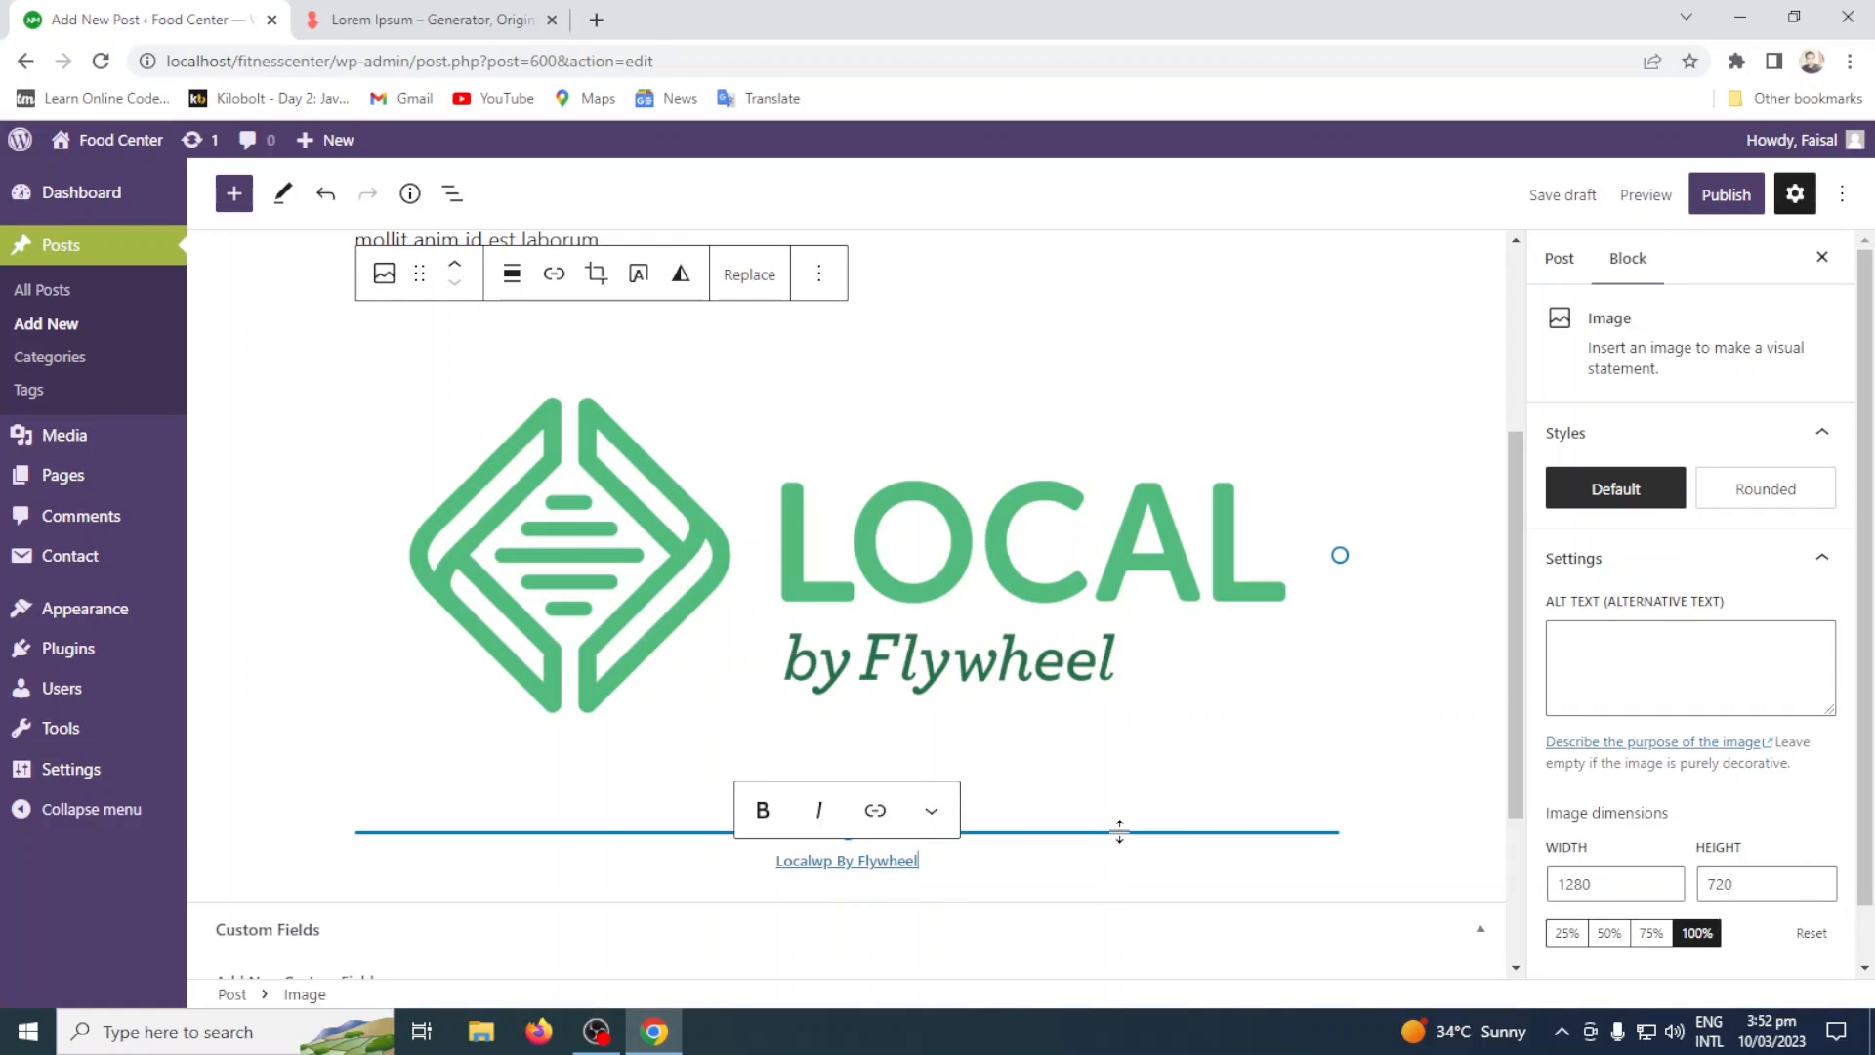
Try the 75% and 50% image sizes, and set the Local logo image to 25%.
scroll(1285, 814, down, 1)
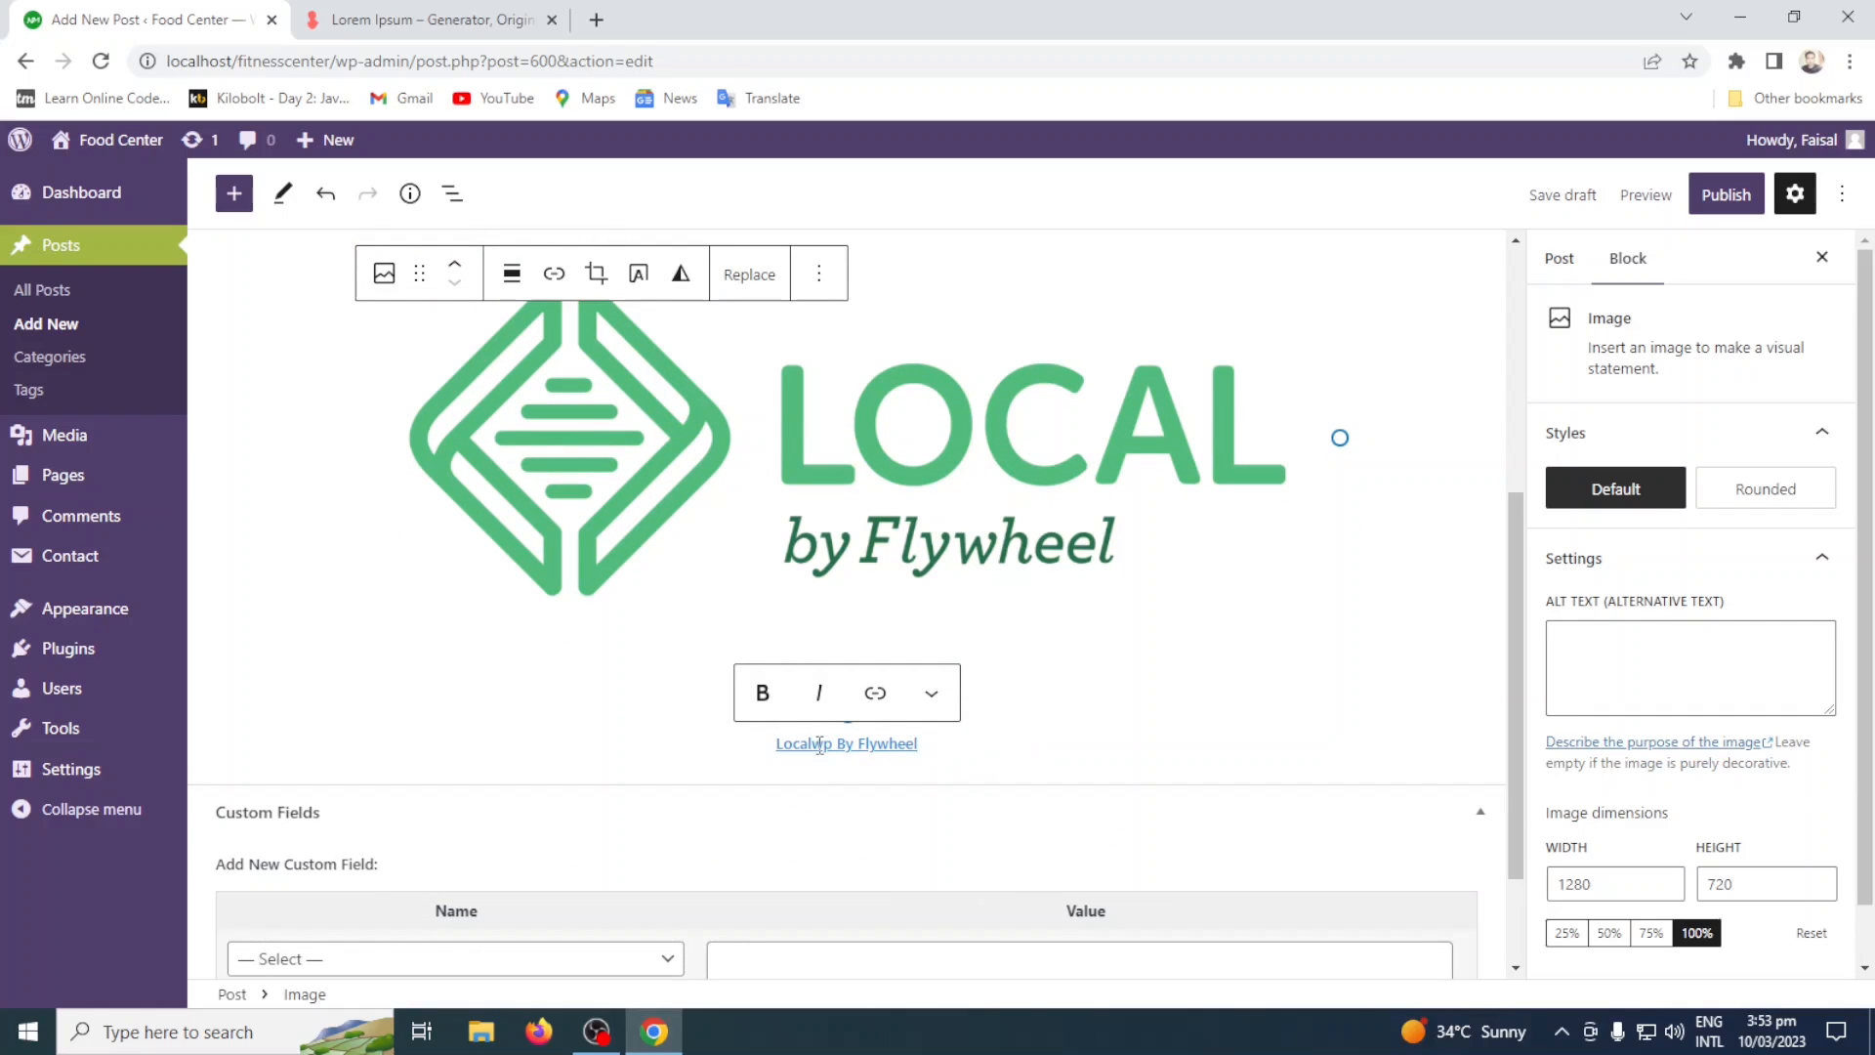
scroll(1822, 825, down, 1)
scroll(1822, 825, down, 1)
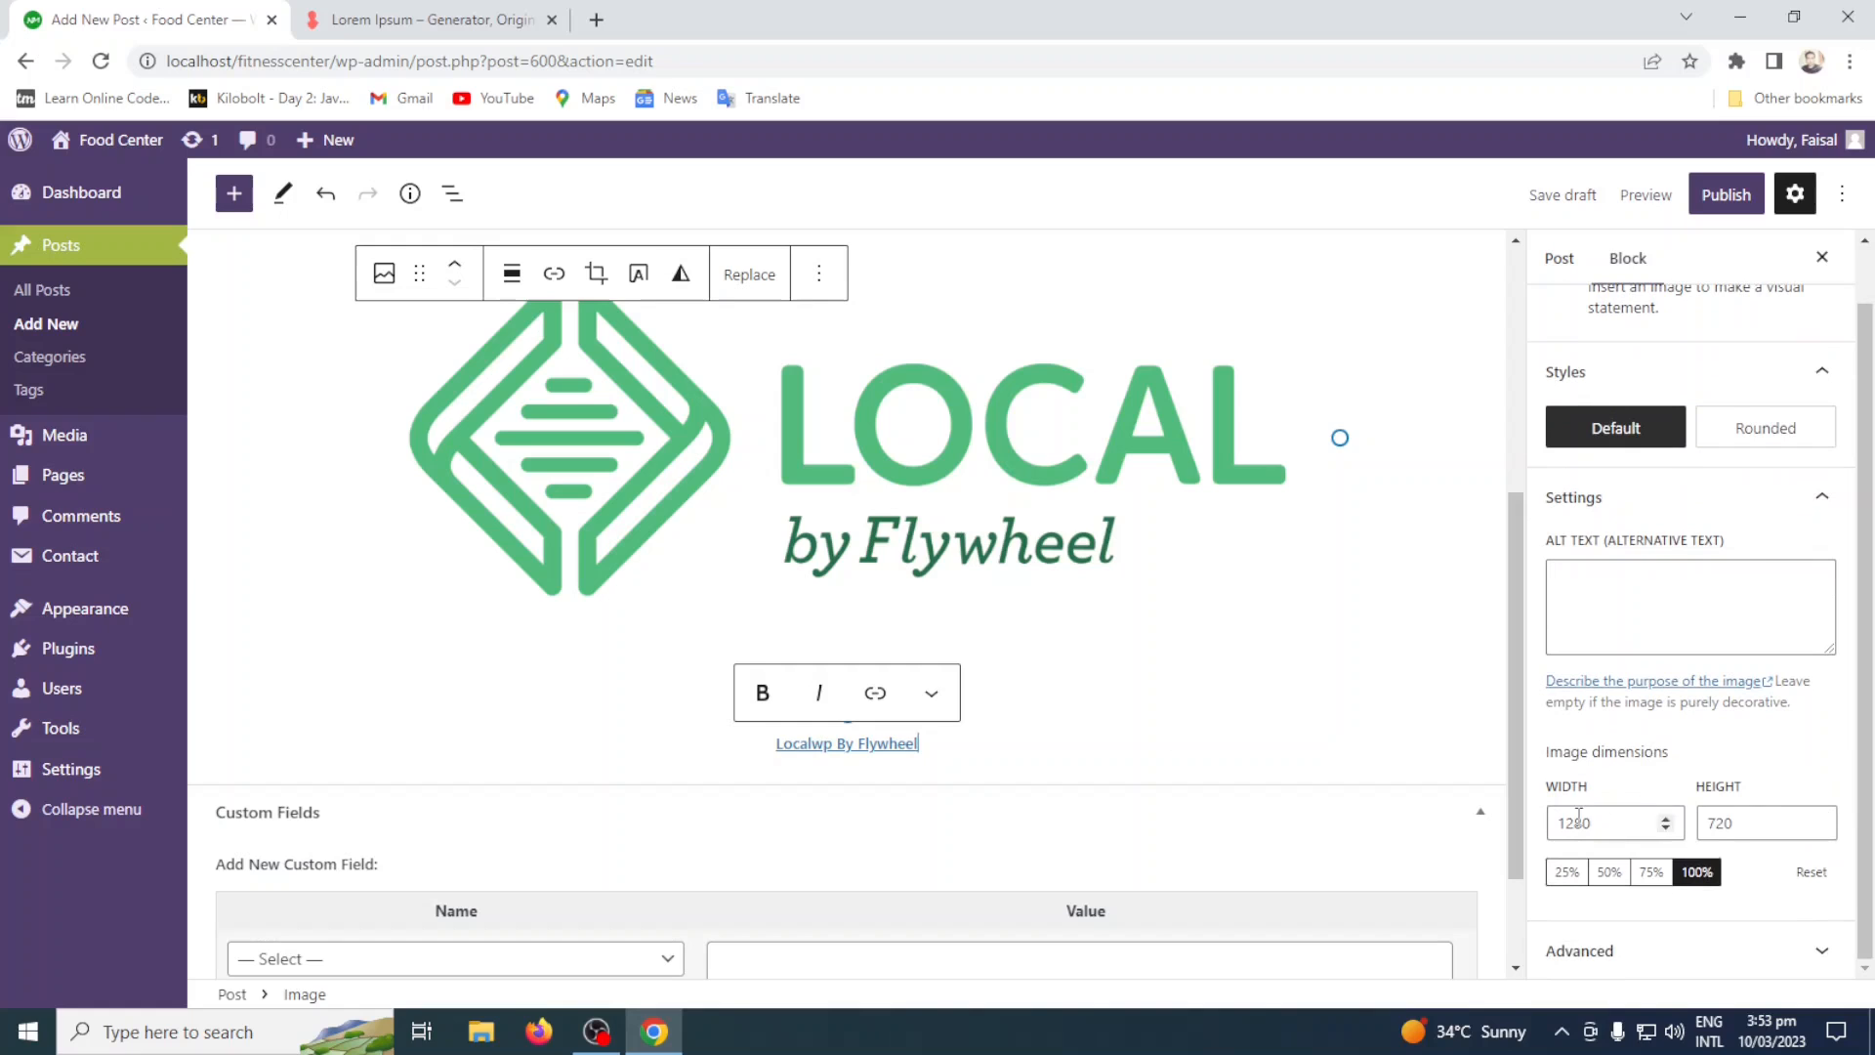
click(1648, 871)
click(1610, 871)
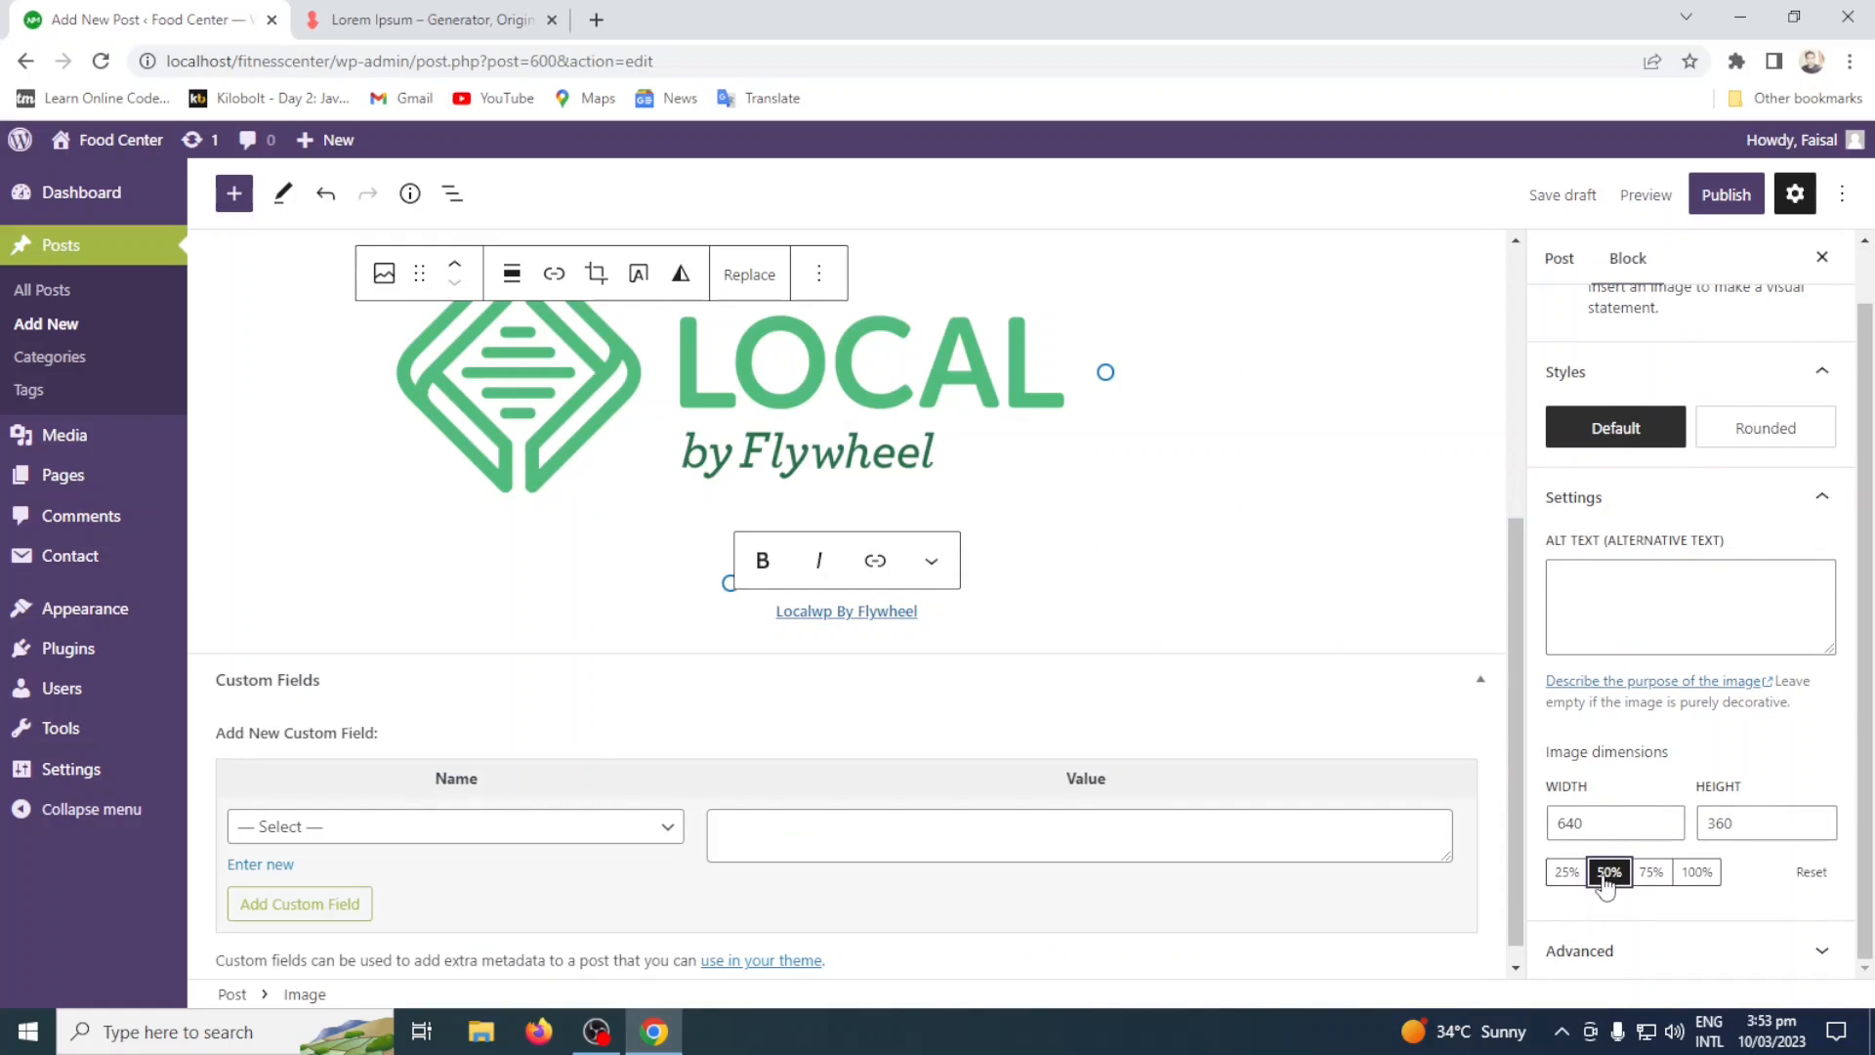
click(1566, 871)
Align the resized Local logo image to the center of the post.
scroll(1275, 507, up, 1)
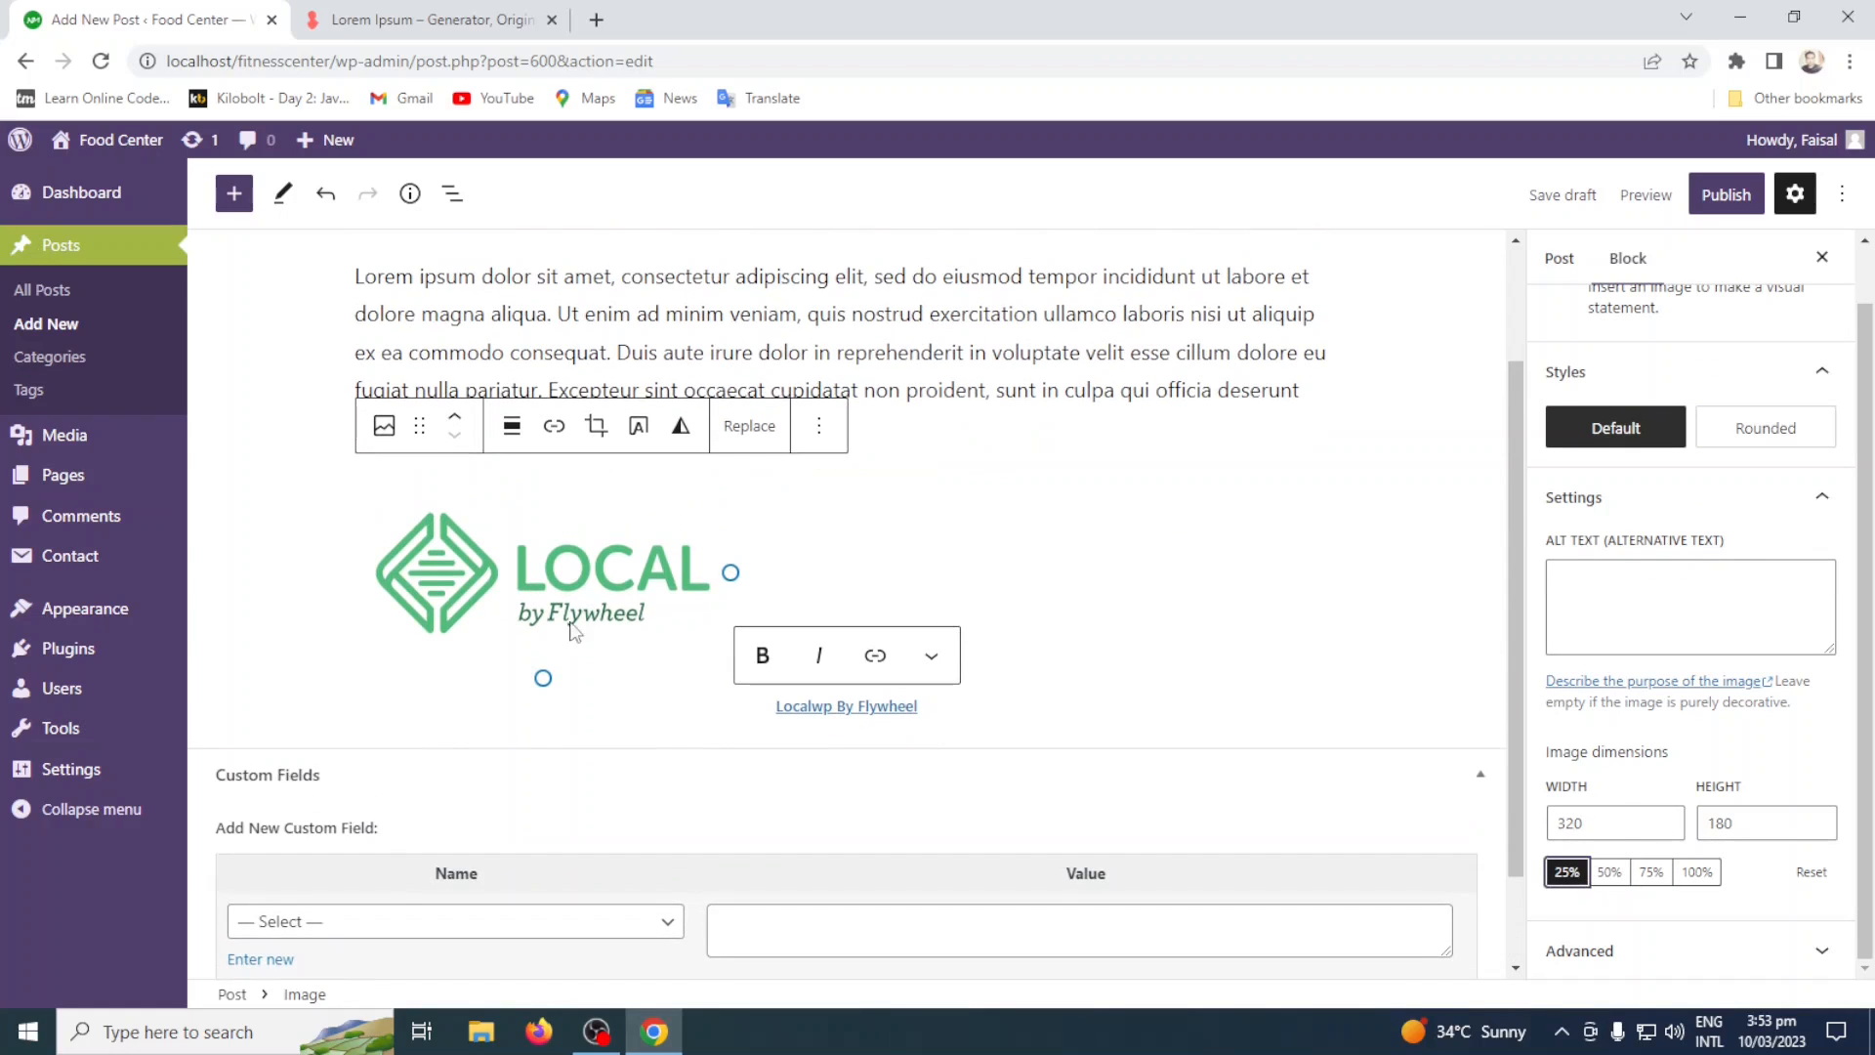
click(522, 428)
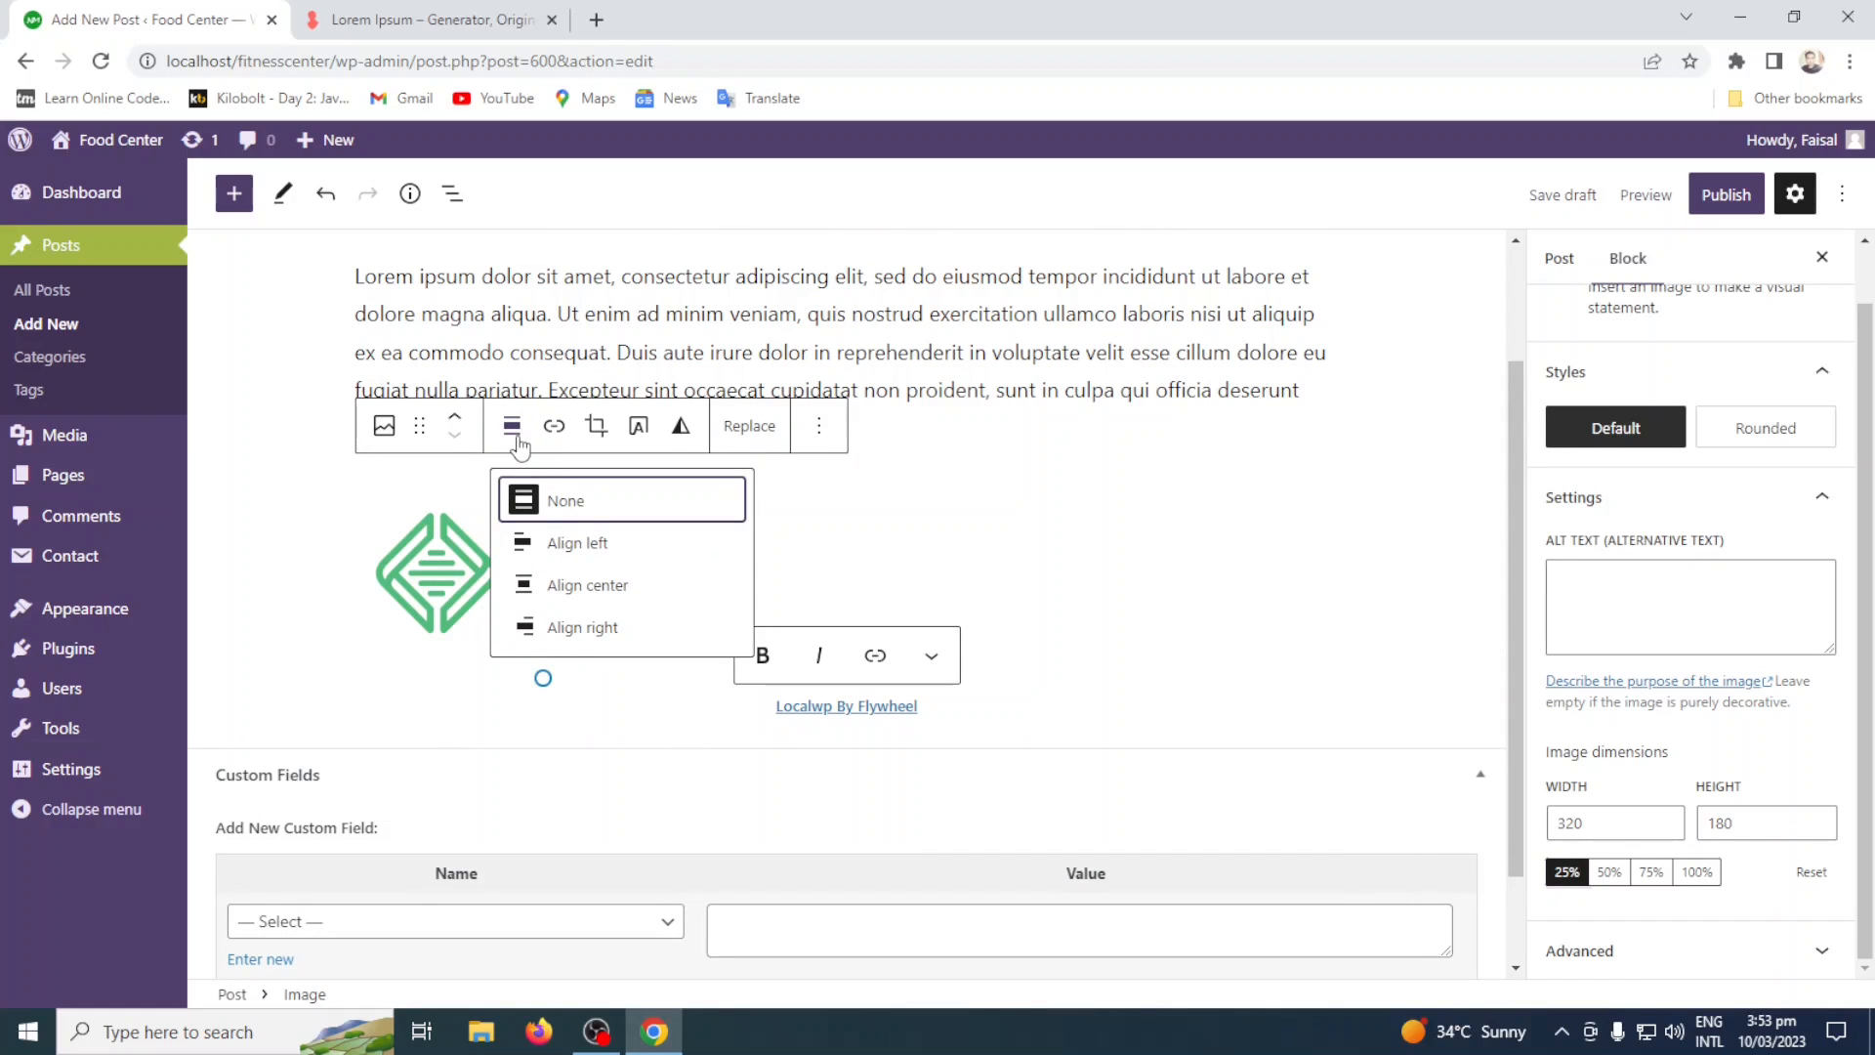
click(629, 590)
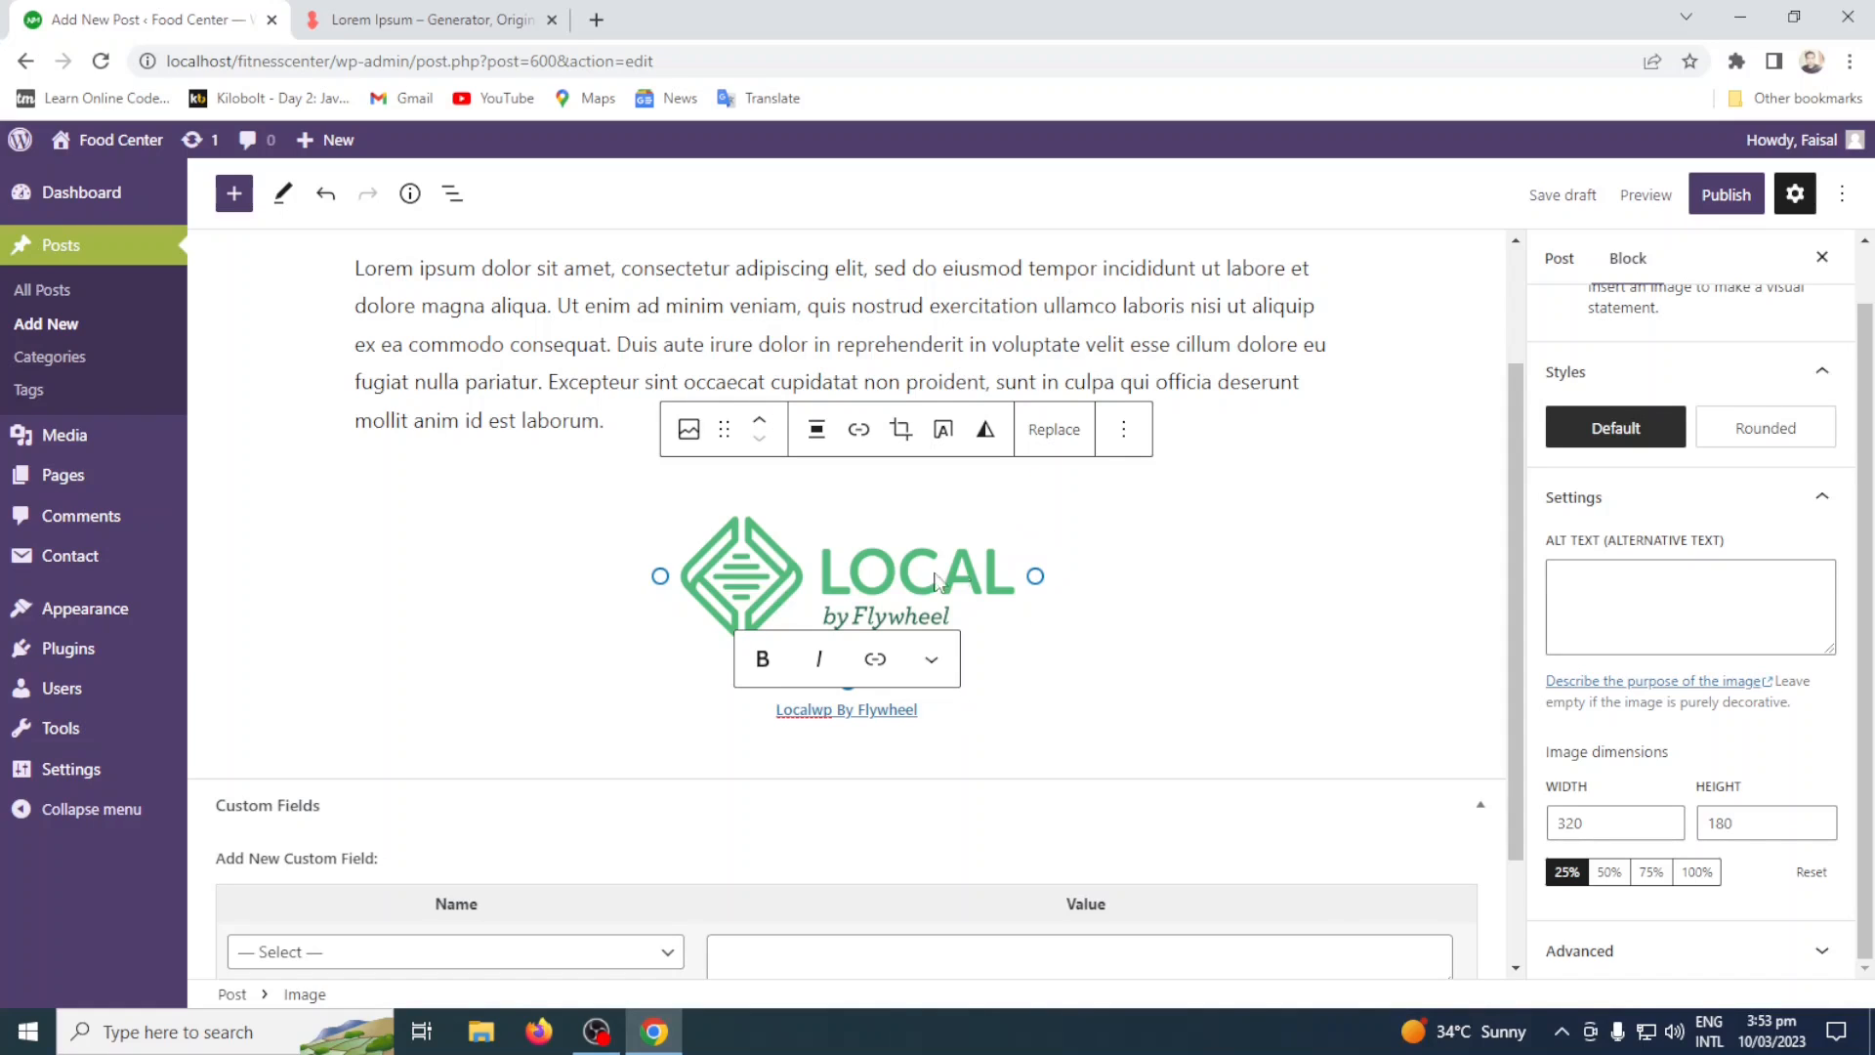
Insert a Heading block below the image caption and enter "Local" as the start of its text.
click(952, 720)
key(Return)
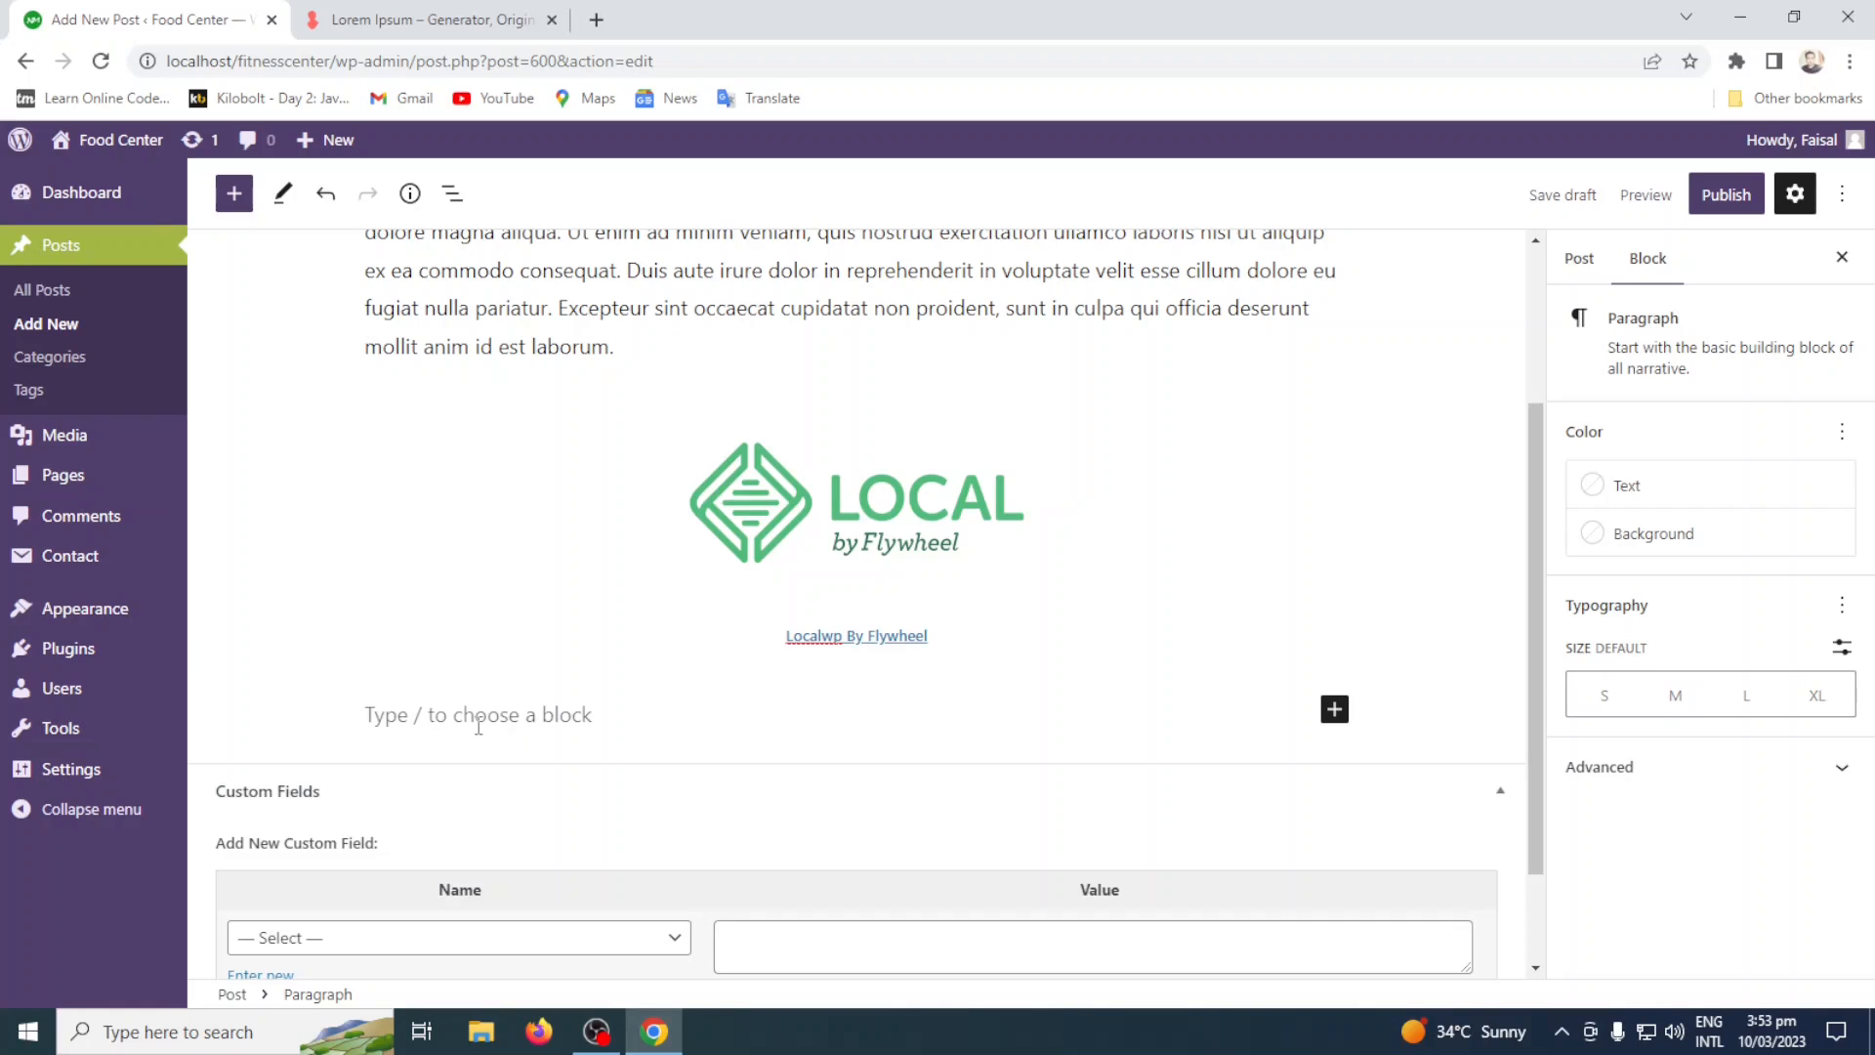
click(1335, 710)
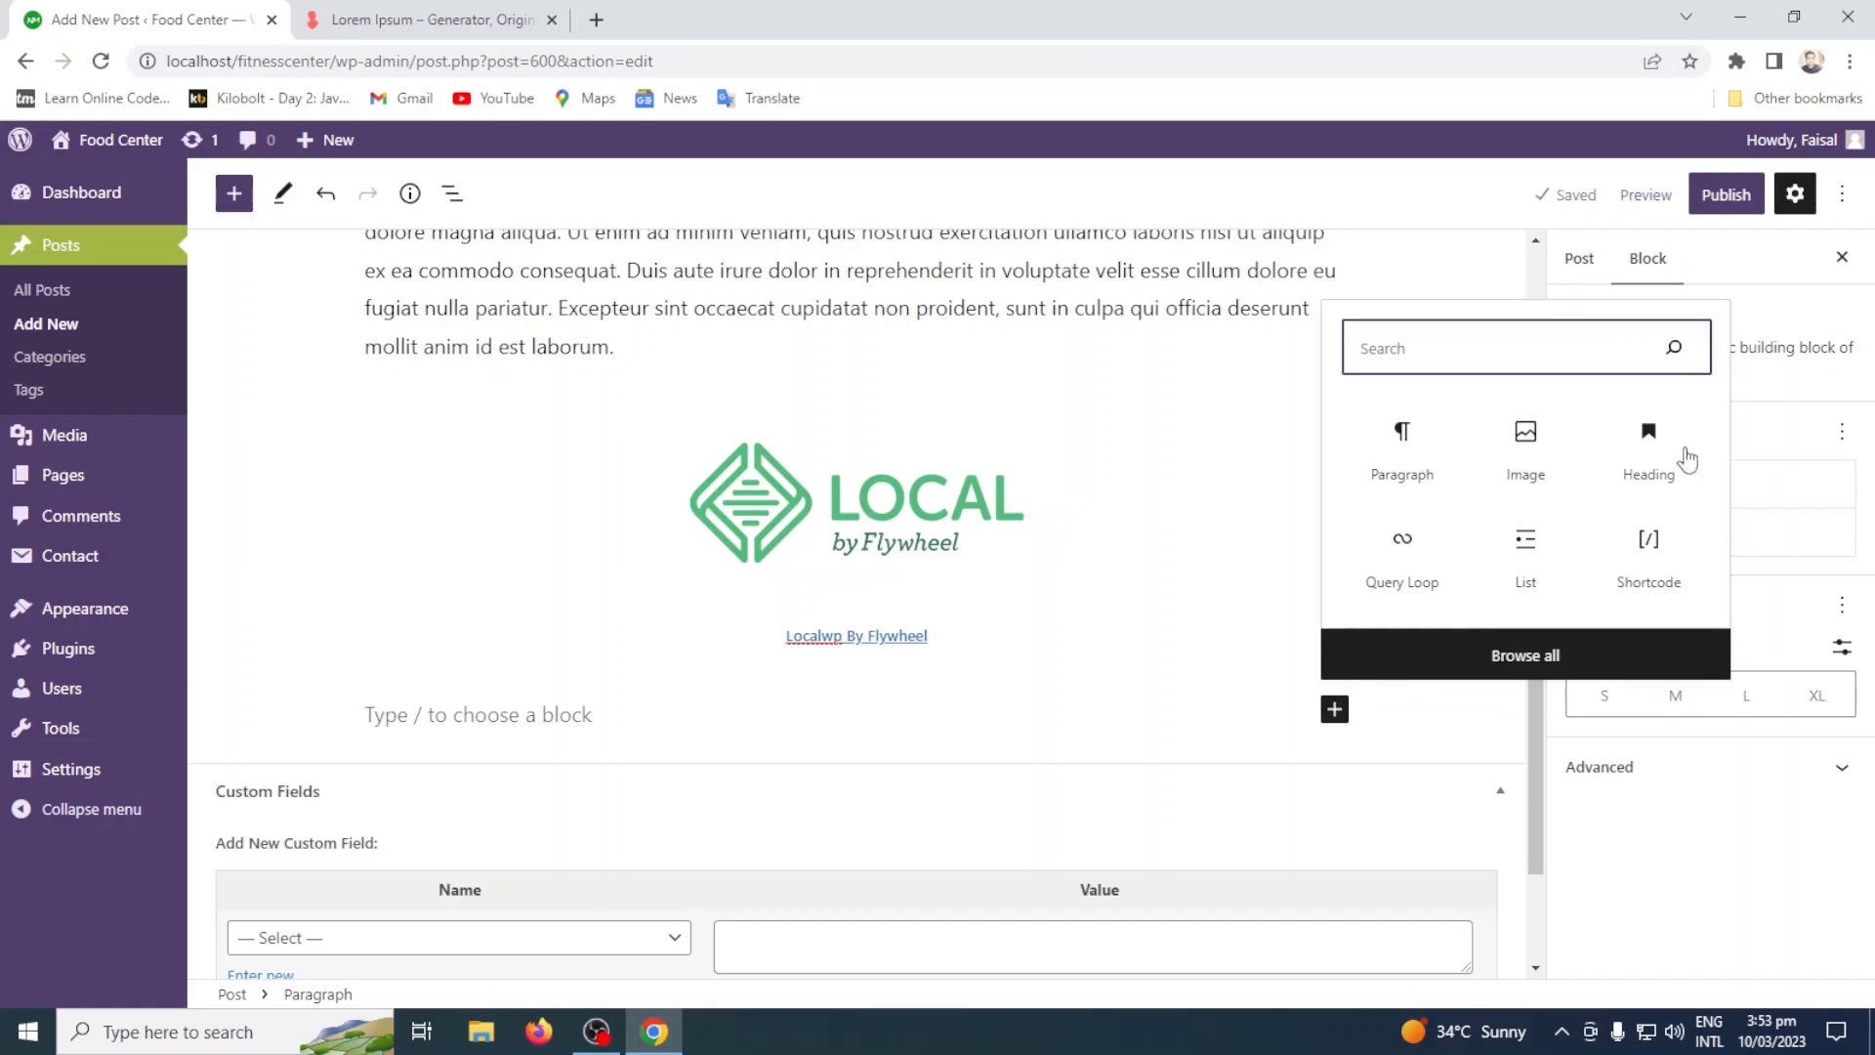
click(1655, 459)
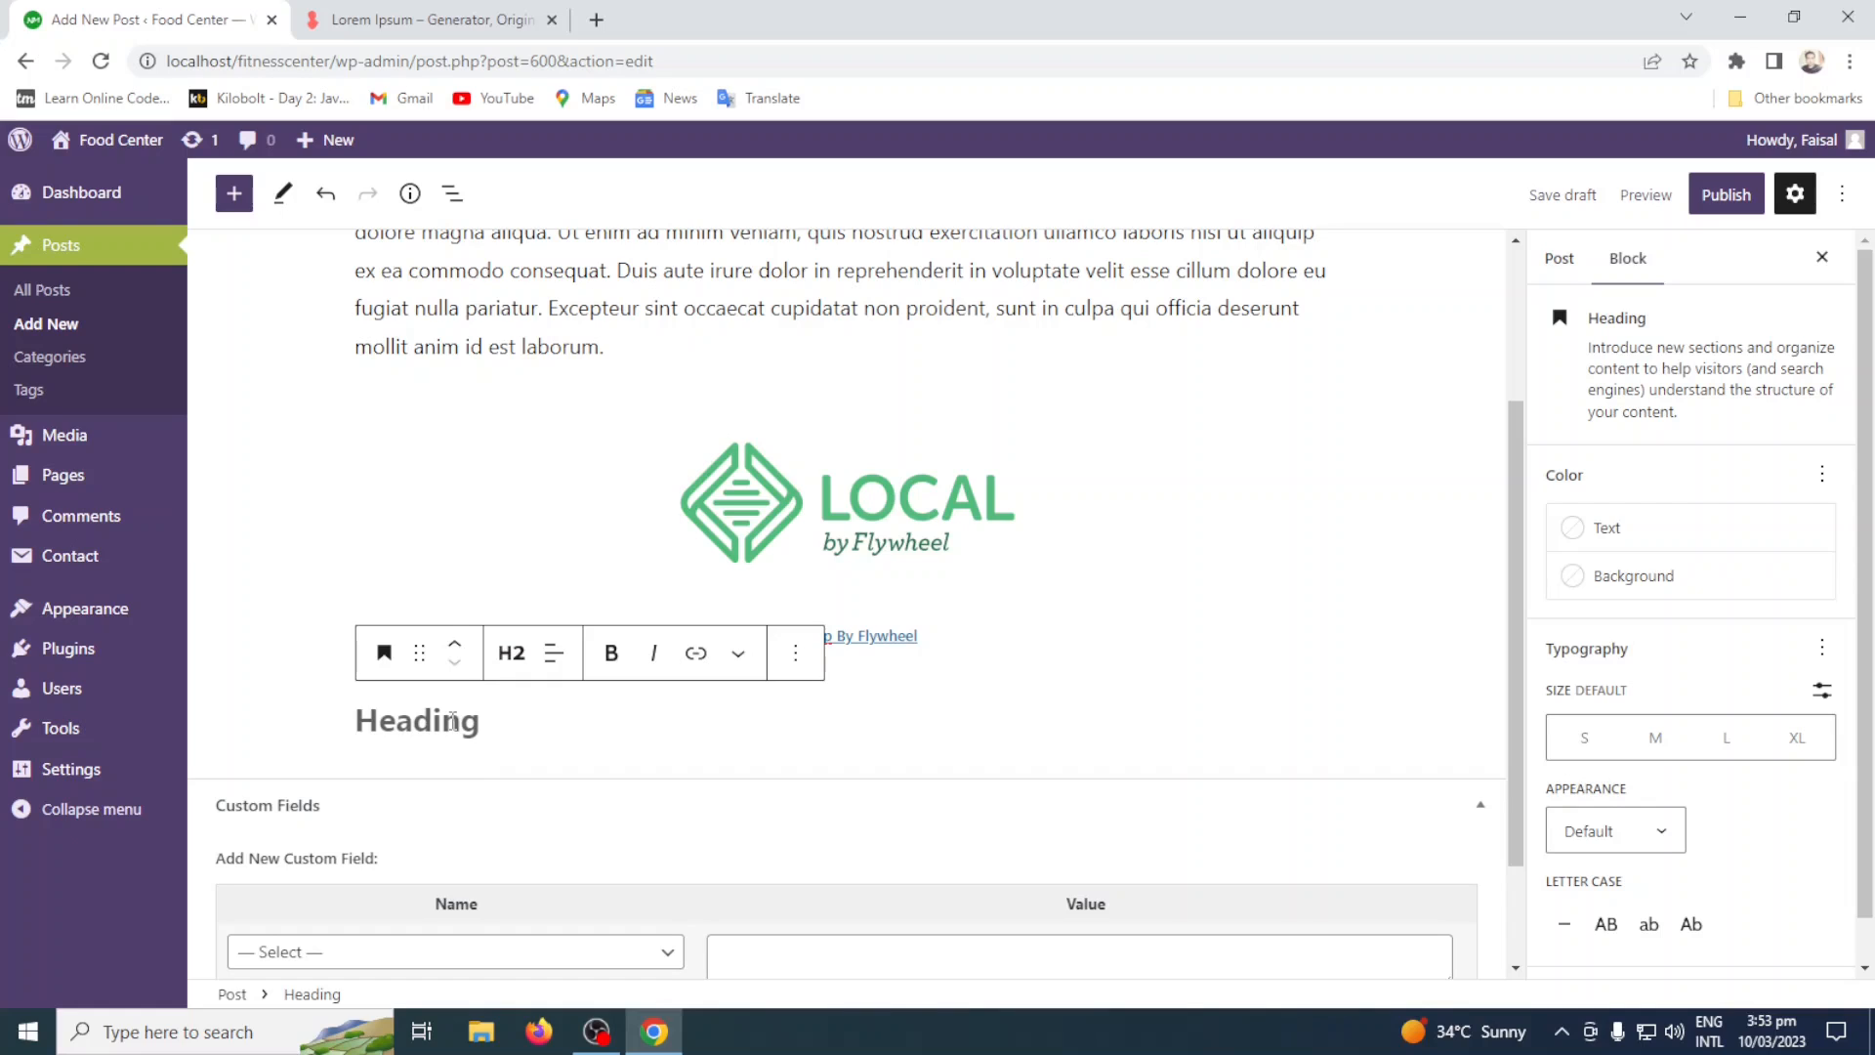
text(Local)
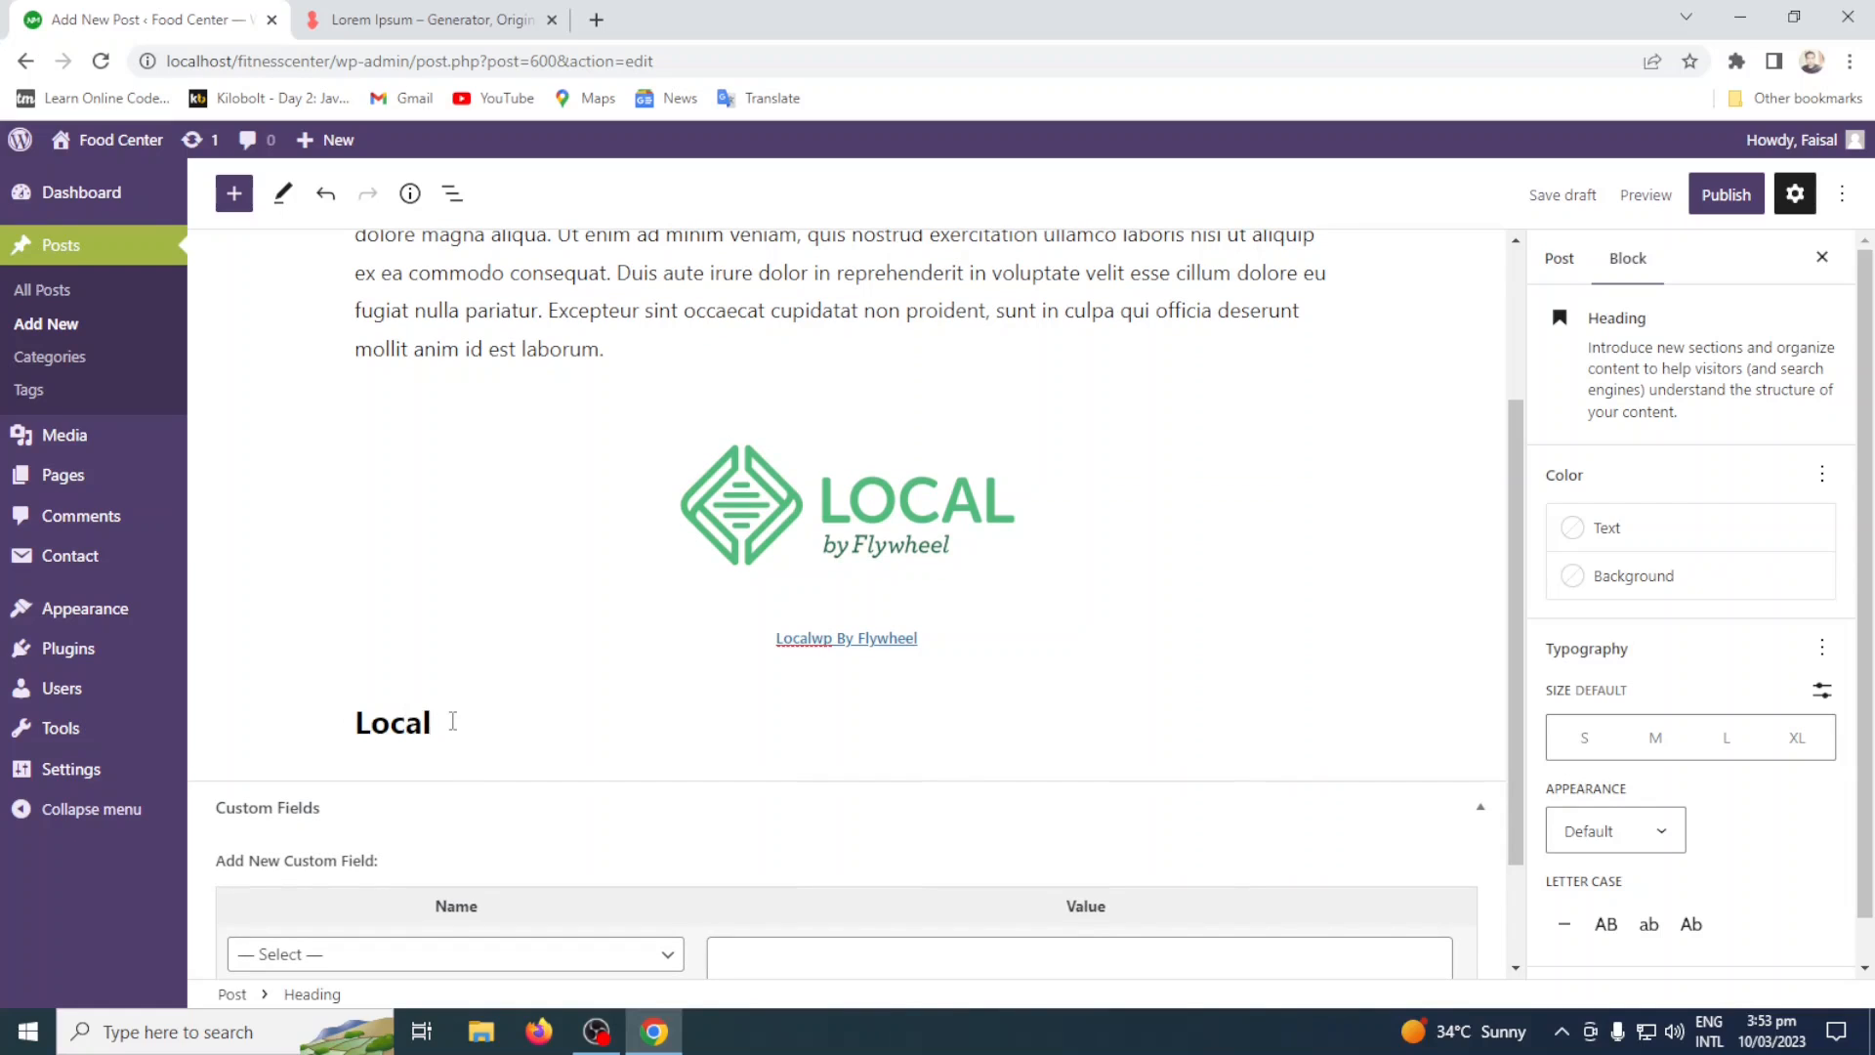
Clear the heading text, remove the heading block, and undo the stray edit to the image caption.
key(BackSpace)
key(BackSpace)
key(BackSpace)
key(BackSpace)
key(BackSpace)
text(WP)
key(BackSpace)
key(BackSpace)
key(BackSpace)
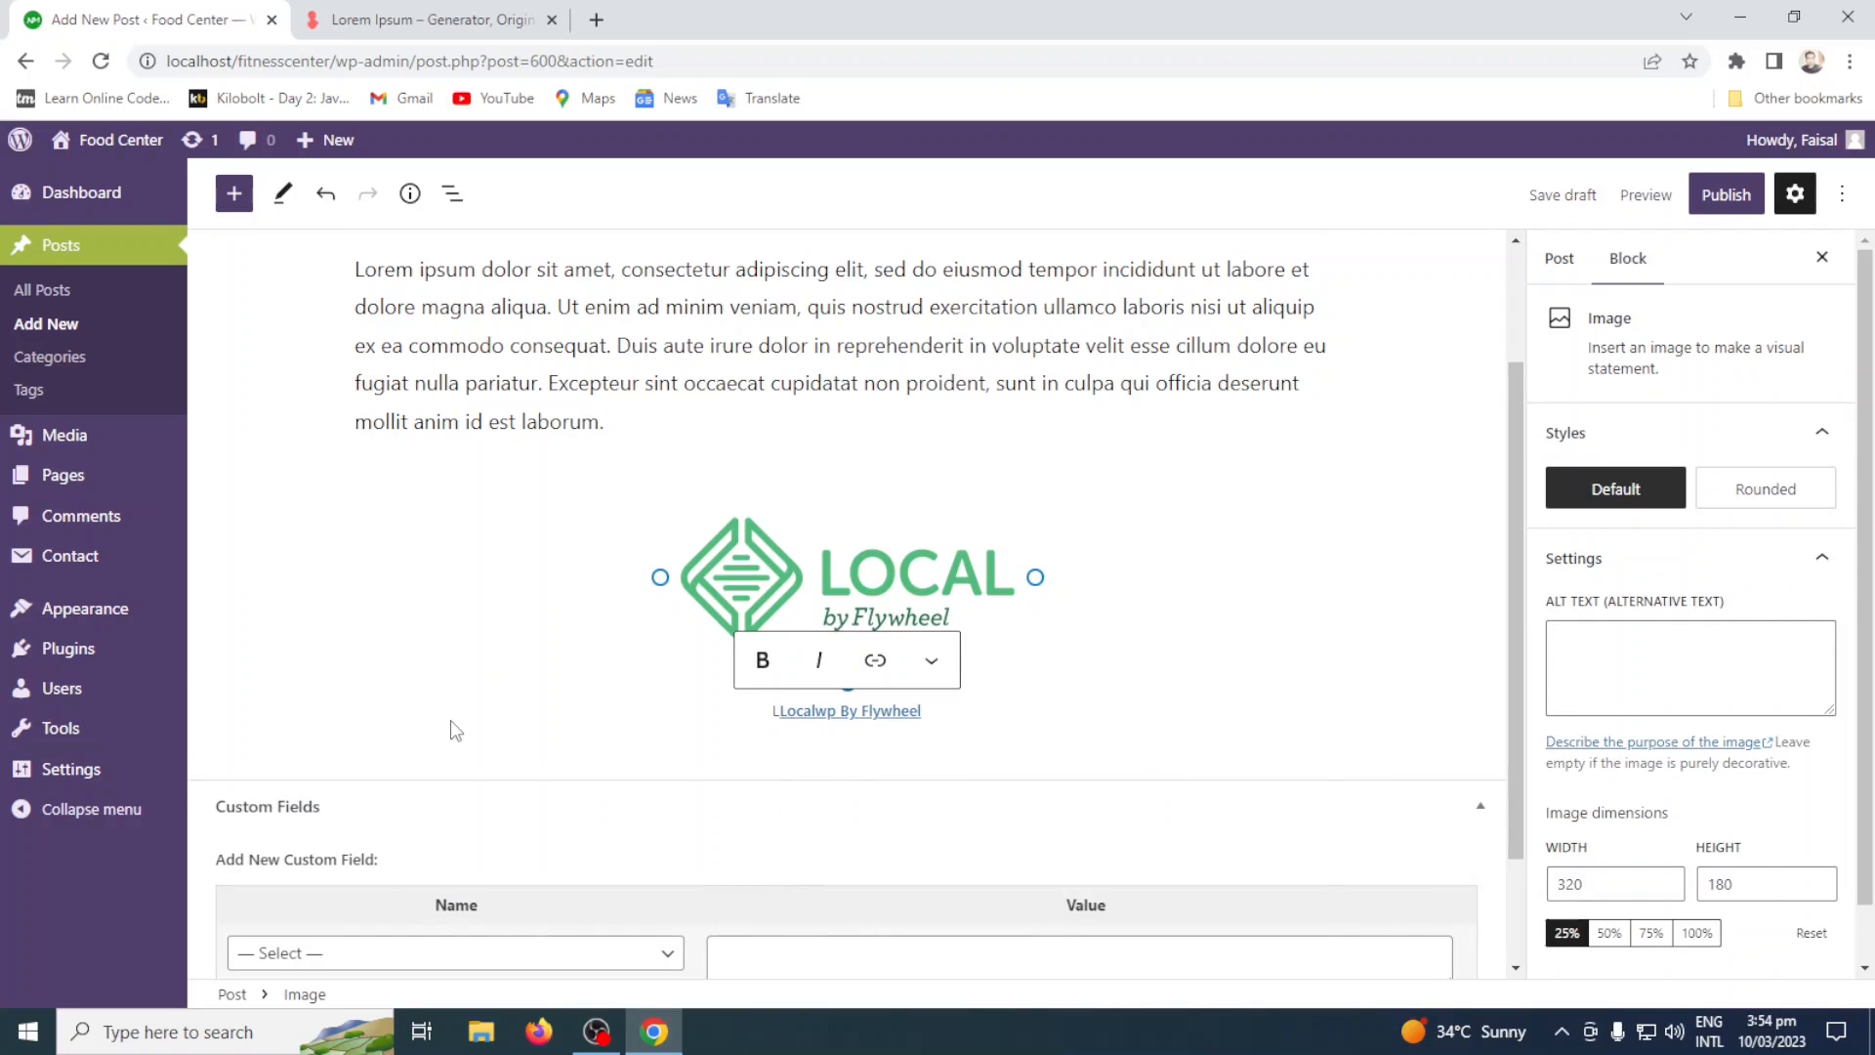
key(ctrl+z)
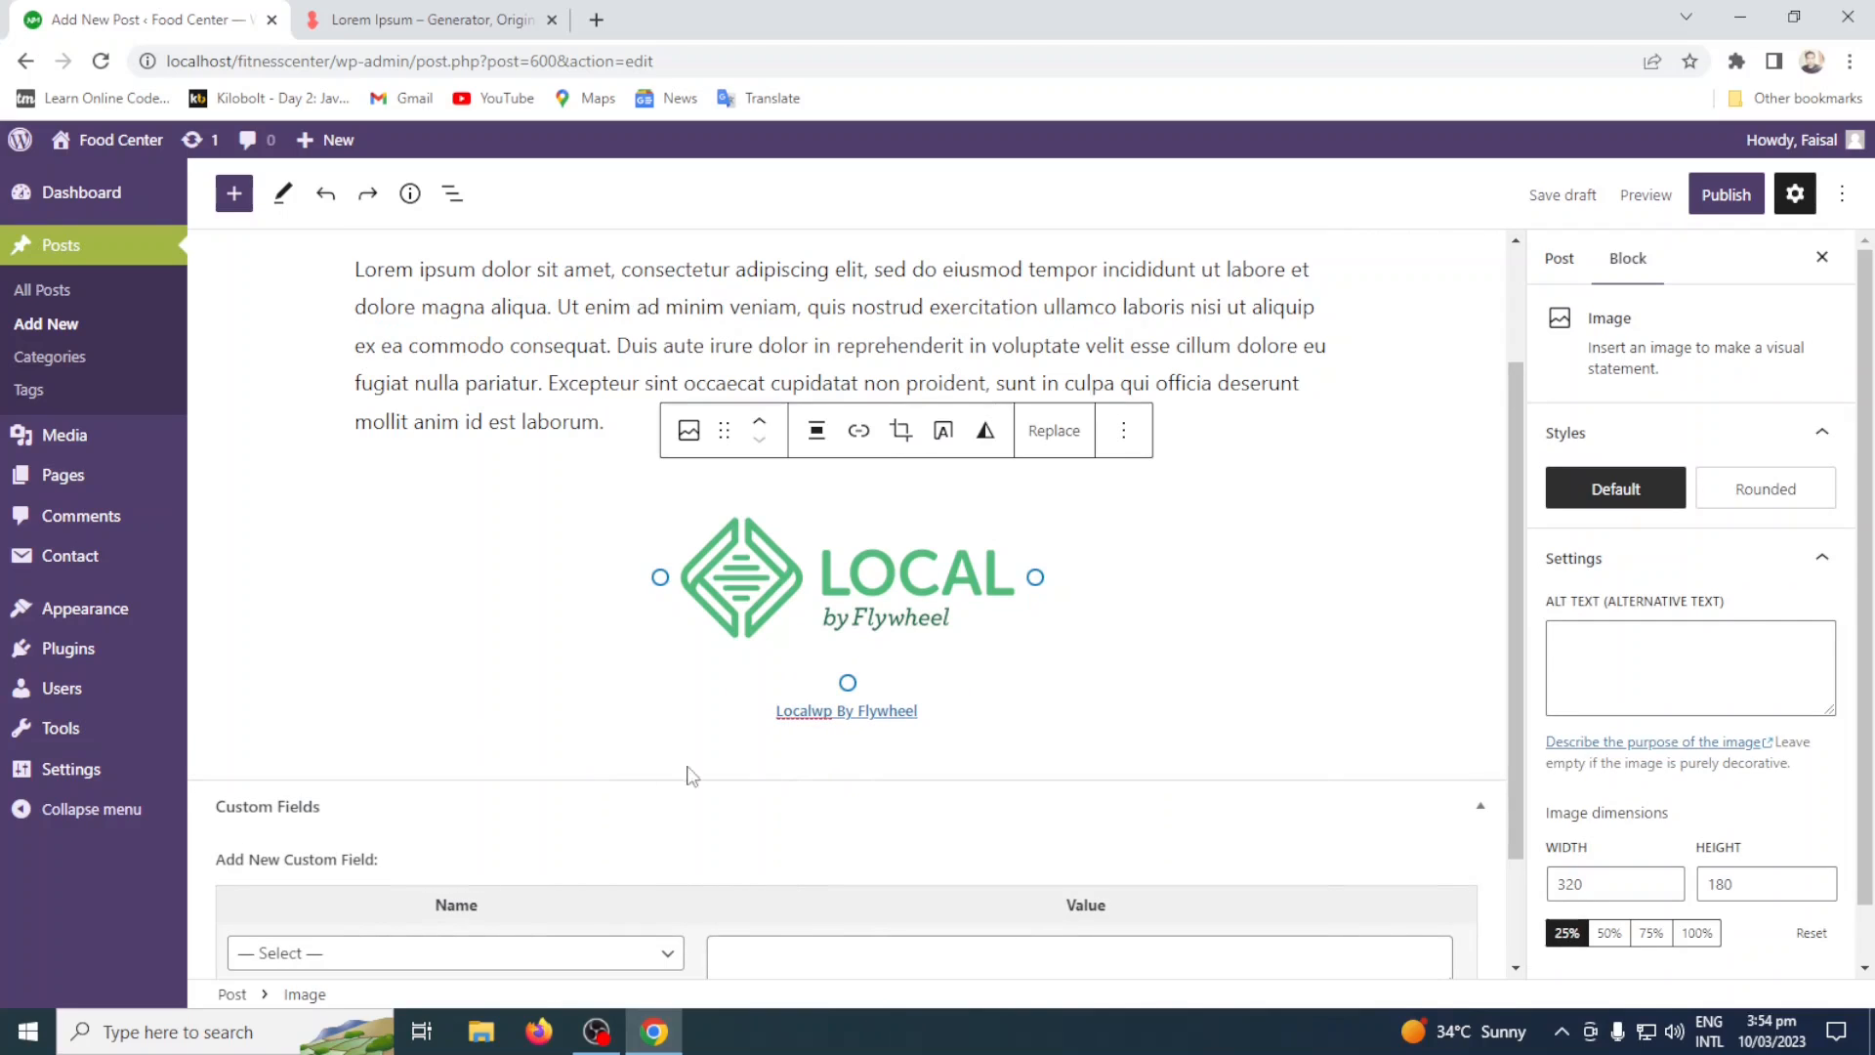
Add an H2 Heading block below the image caption with the text "LocalWP Installation".
click(933, 710)
key(Return)
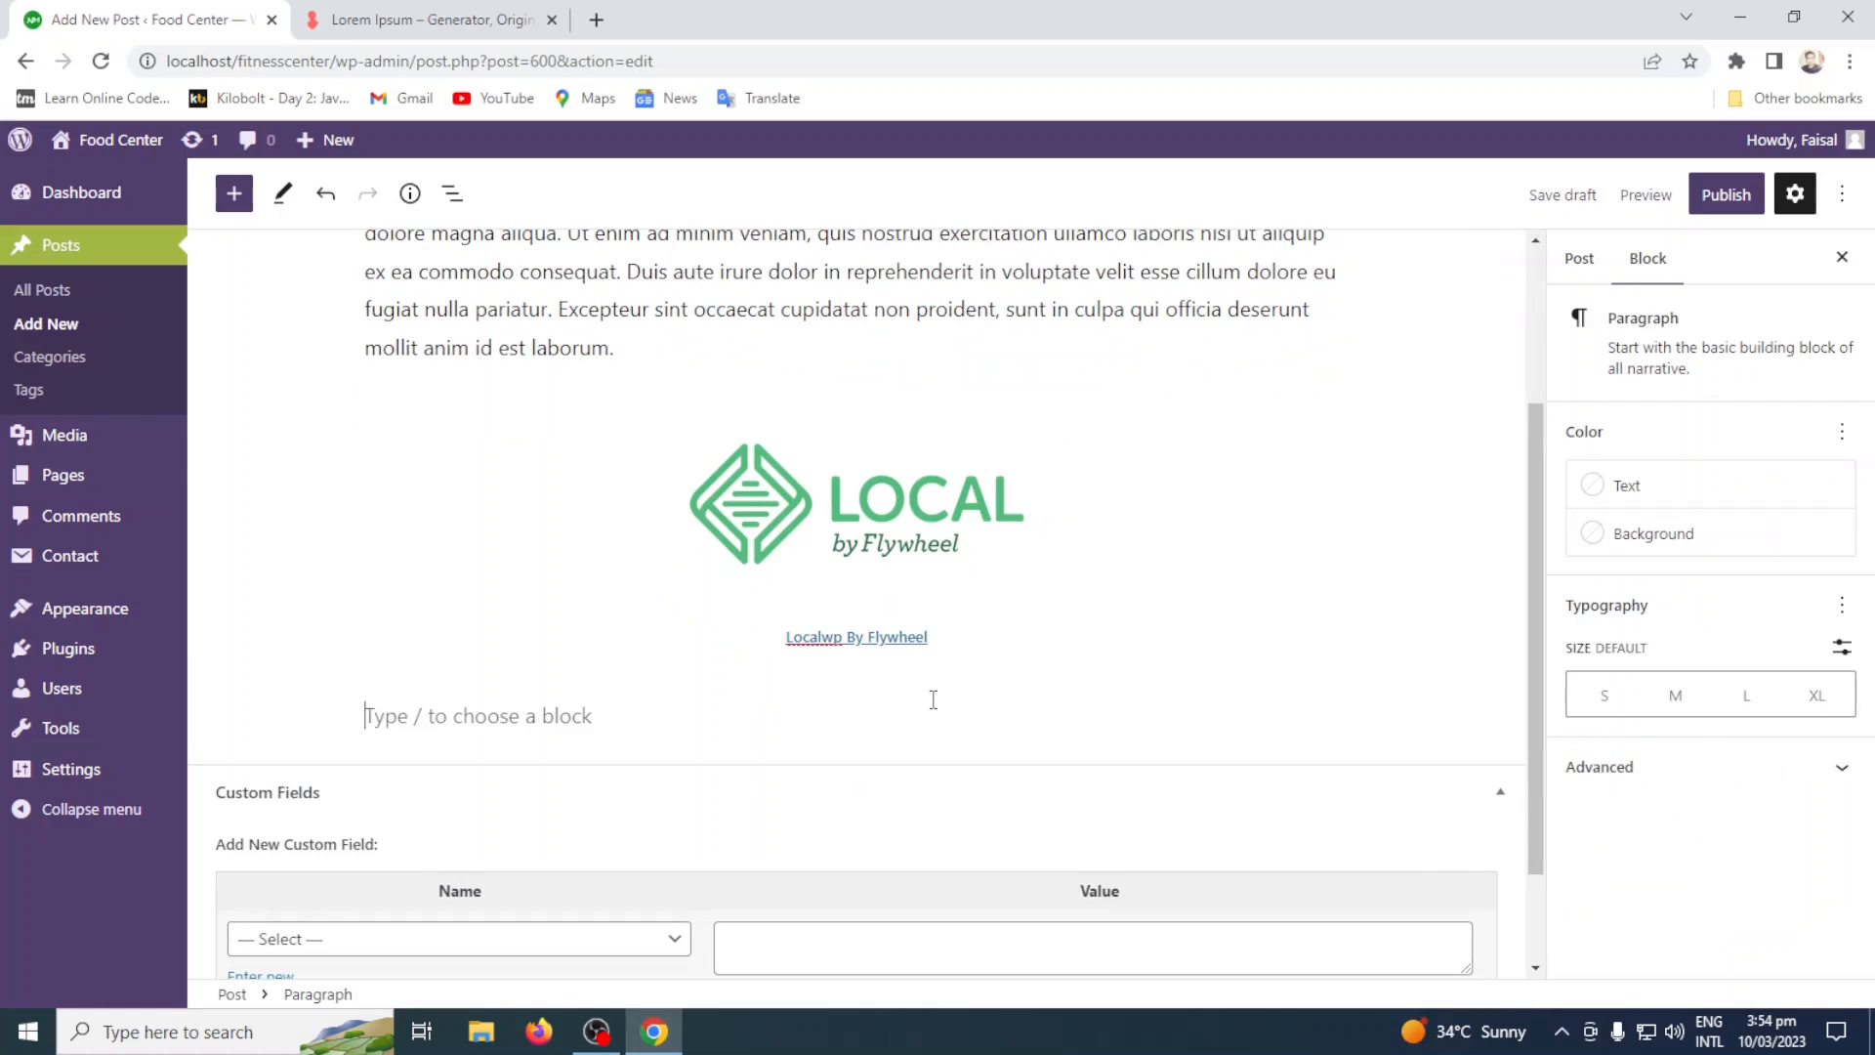
click(1335, 710)
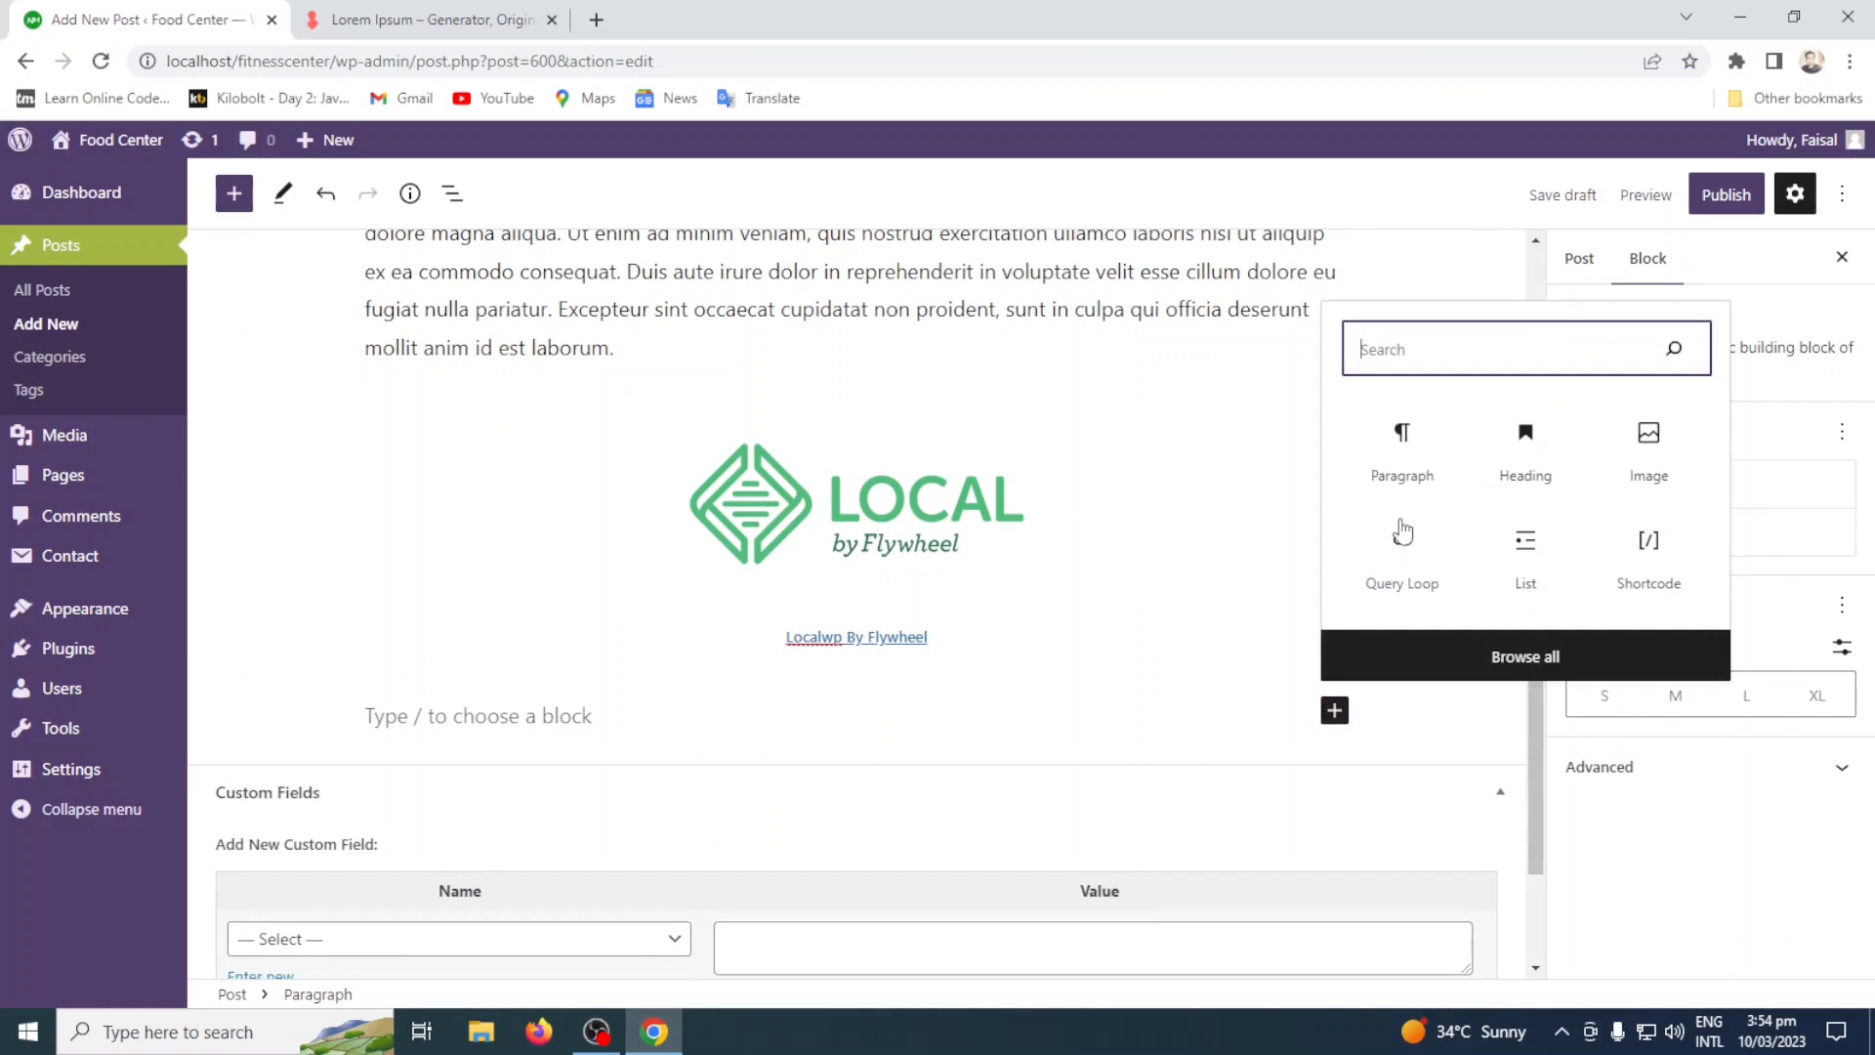
click(1403, 429)
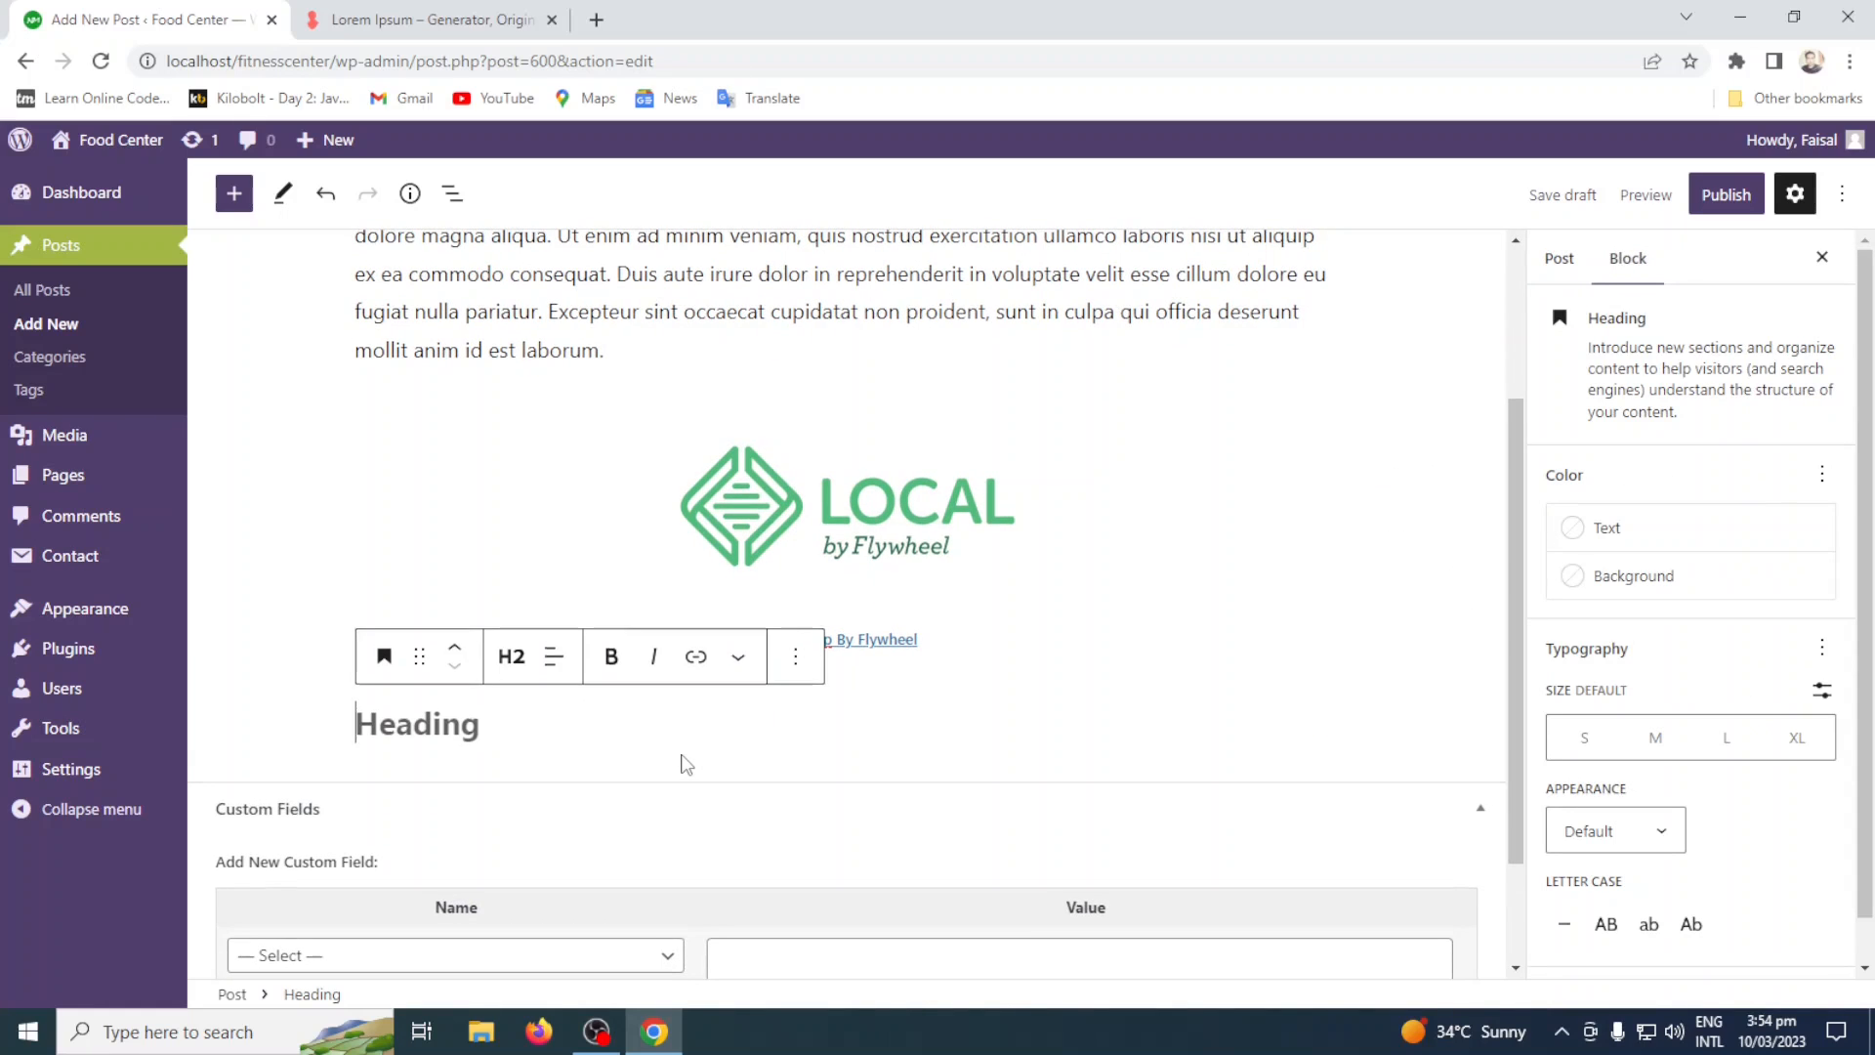
text(LocalWP I)
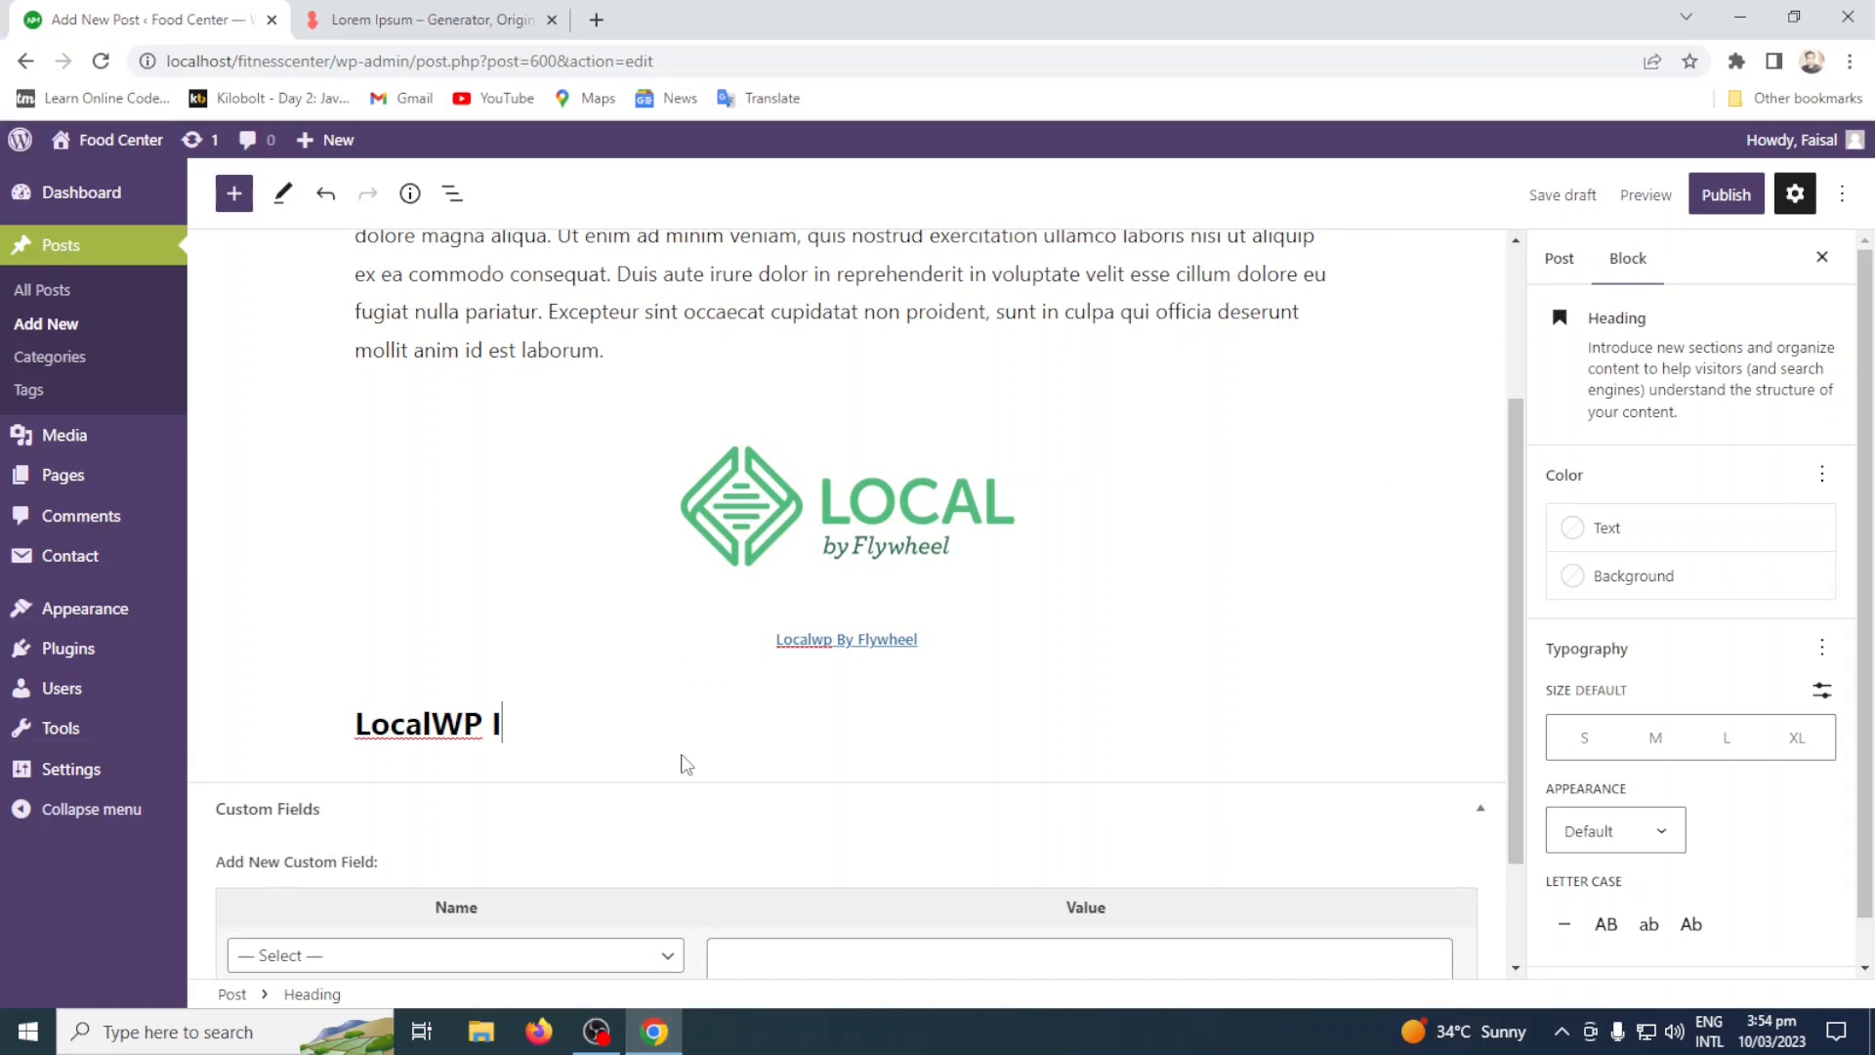
text(nstallation)
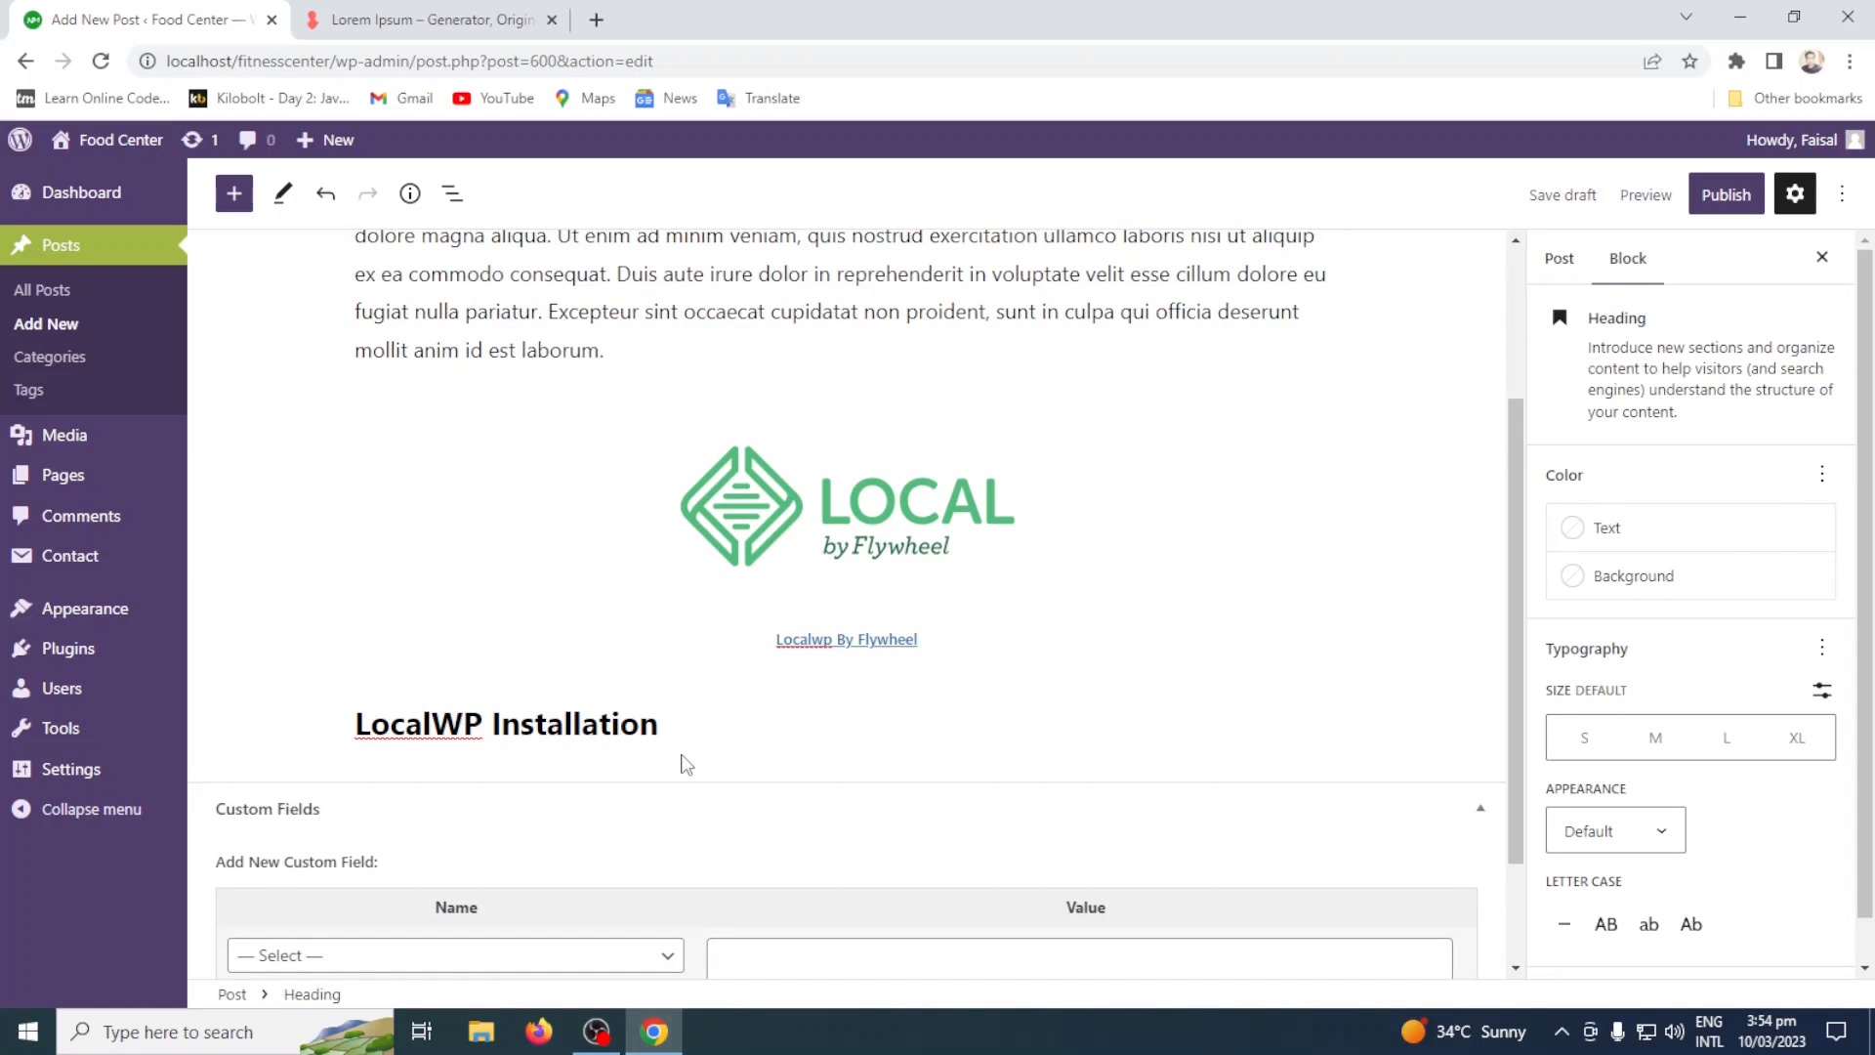
Try to paste the Lorem Ipsum text into a new block below the "LocalWP Installation" heading.
key(Return)
click(430, 19)
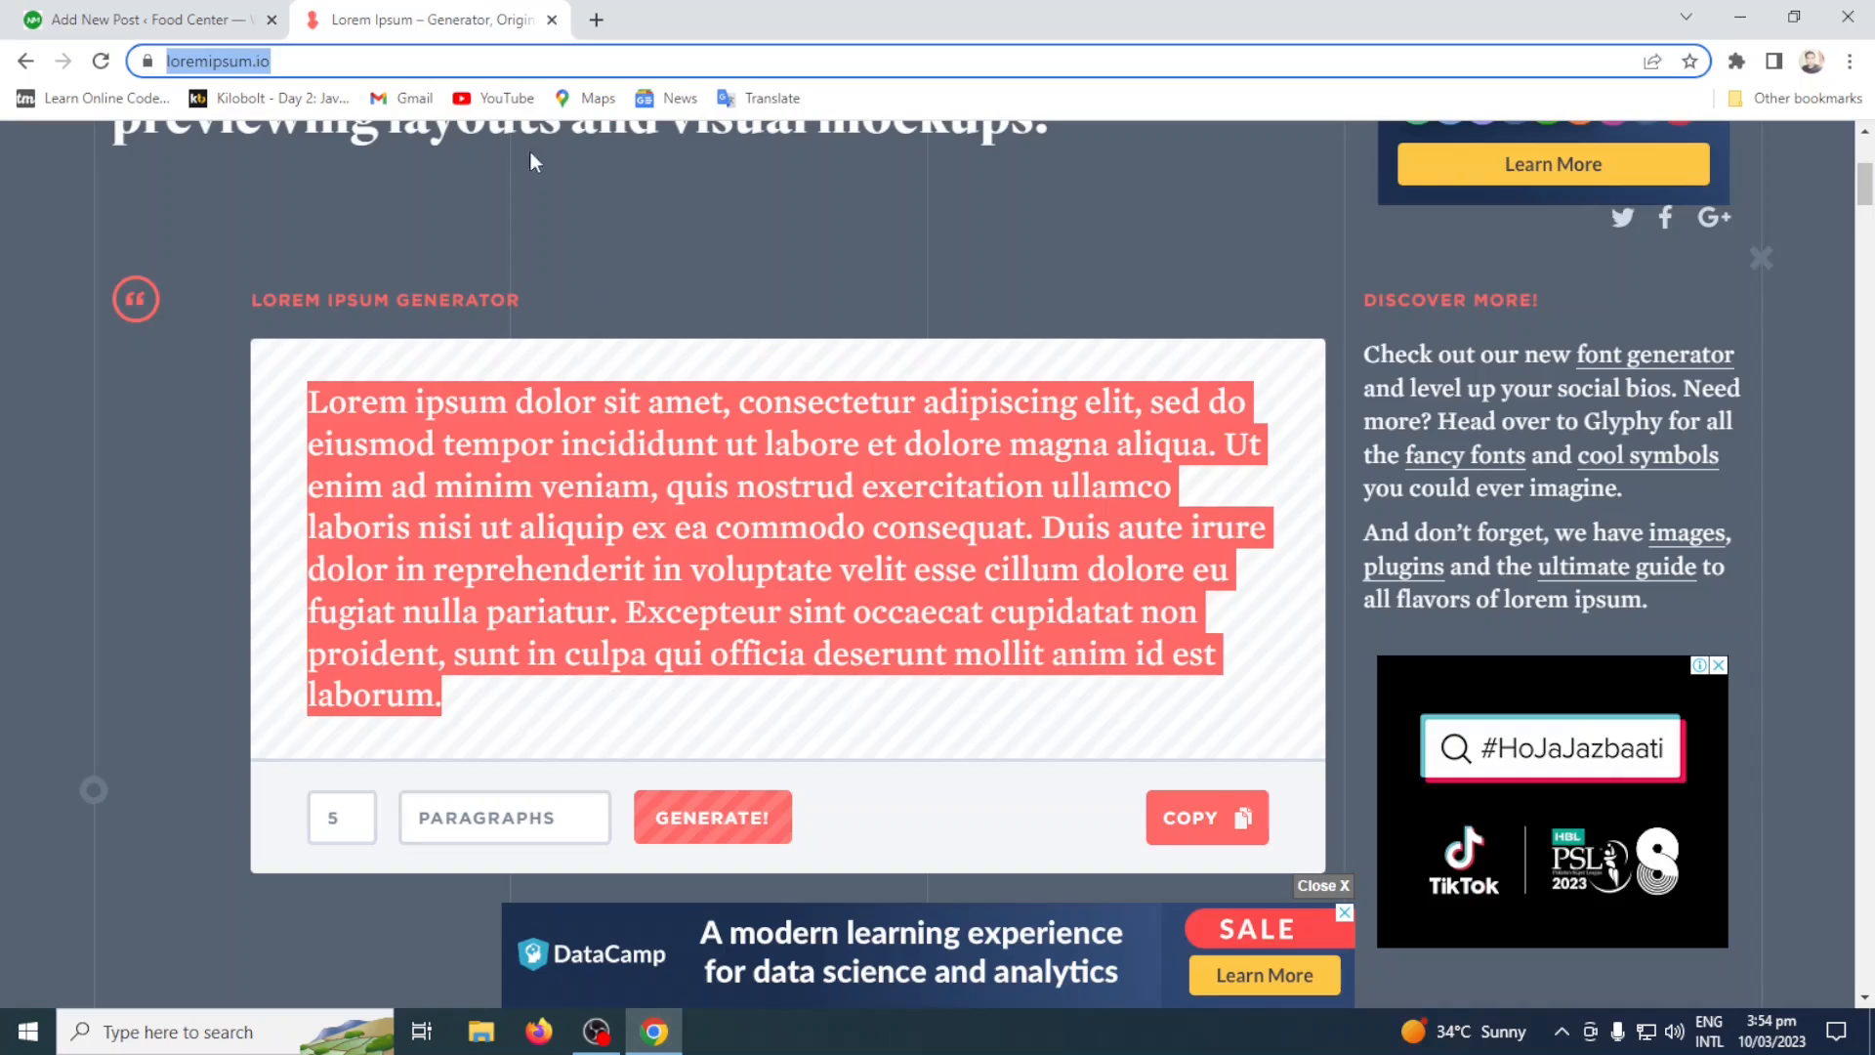
click(175, 20)
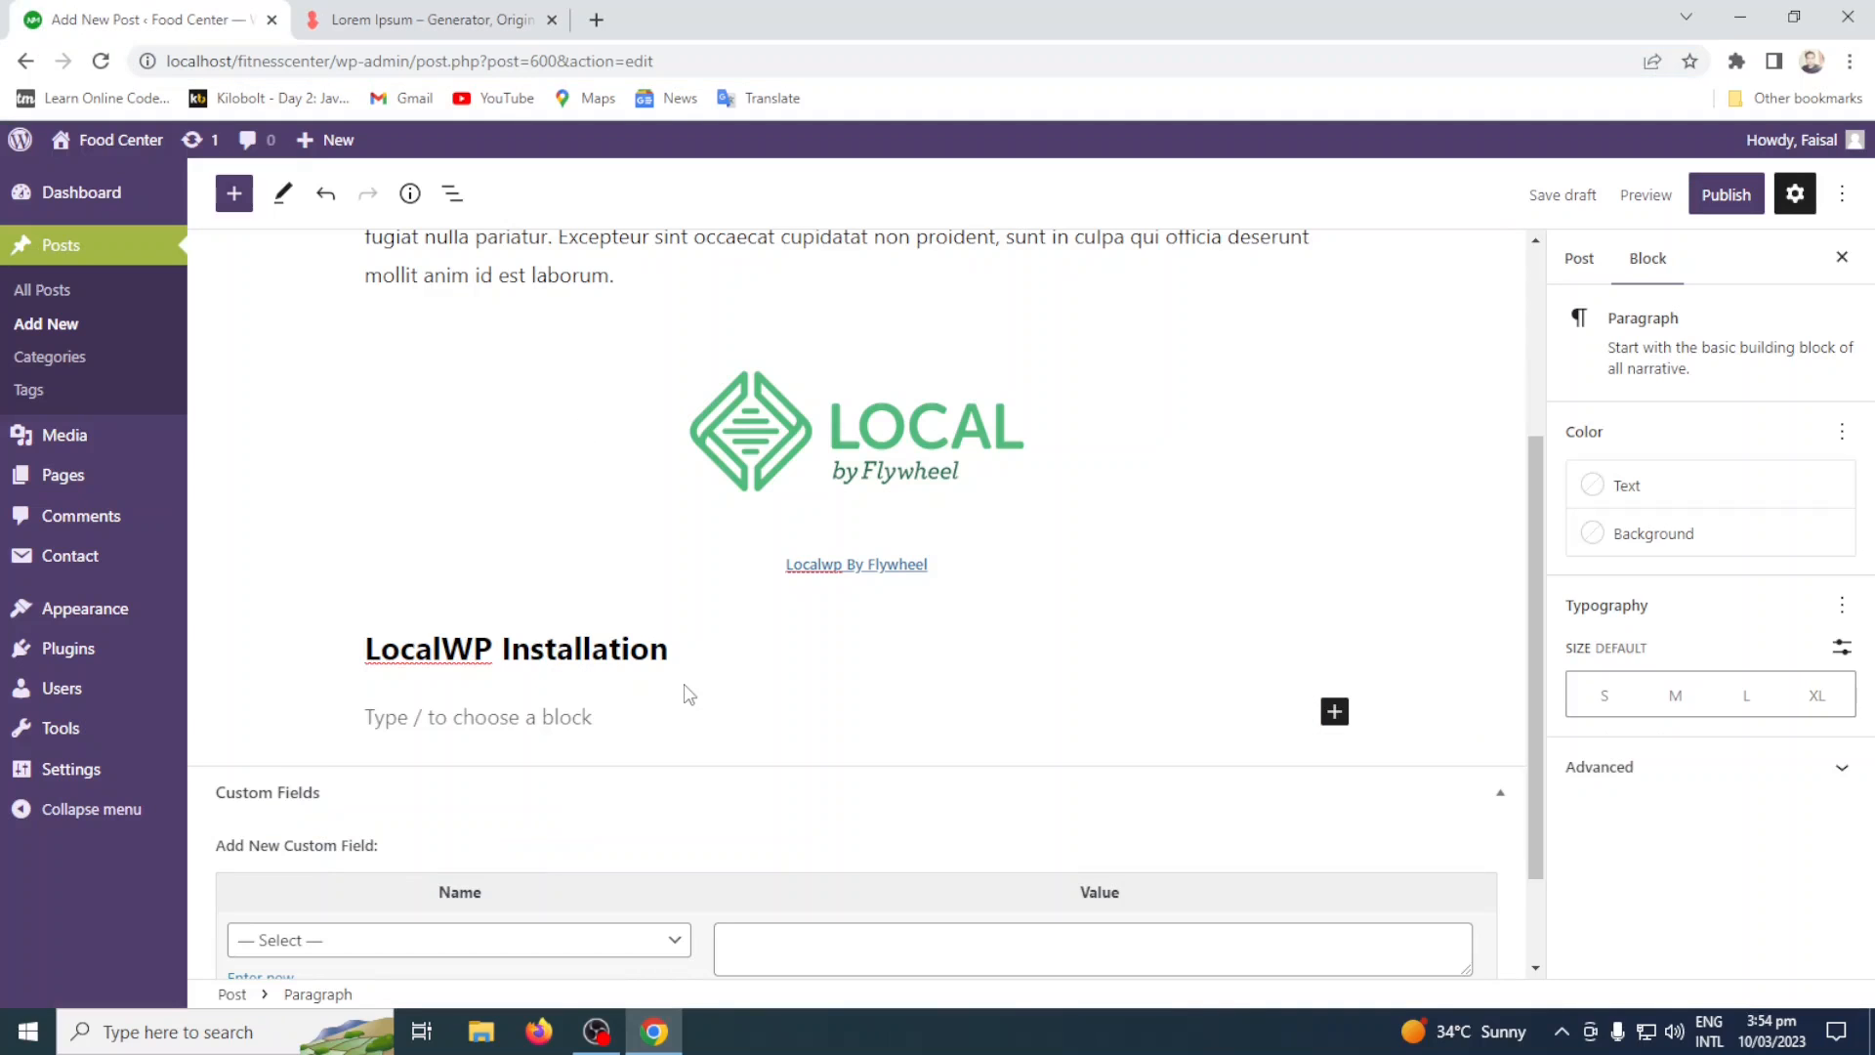
text(https://loremipsum.io/)
scroll(967, 703, down, 2)
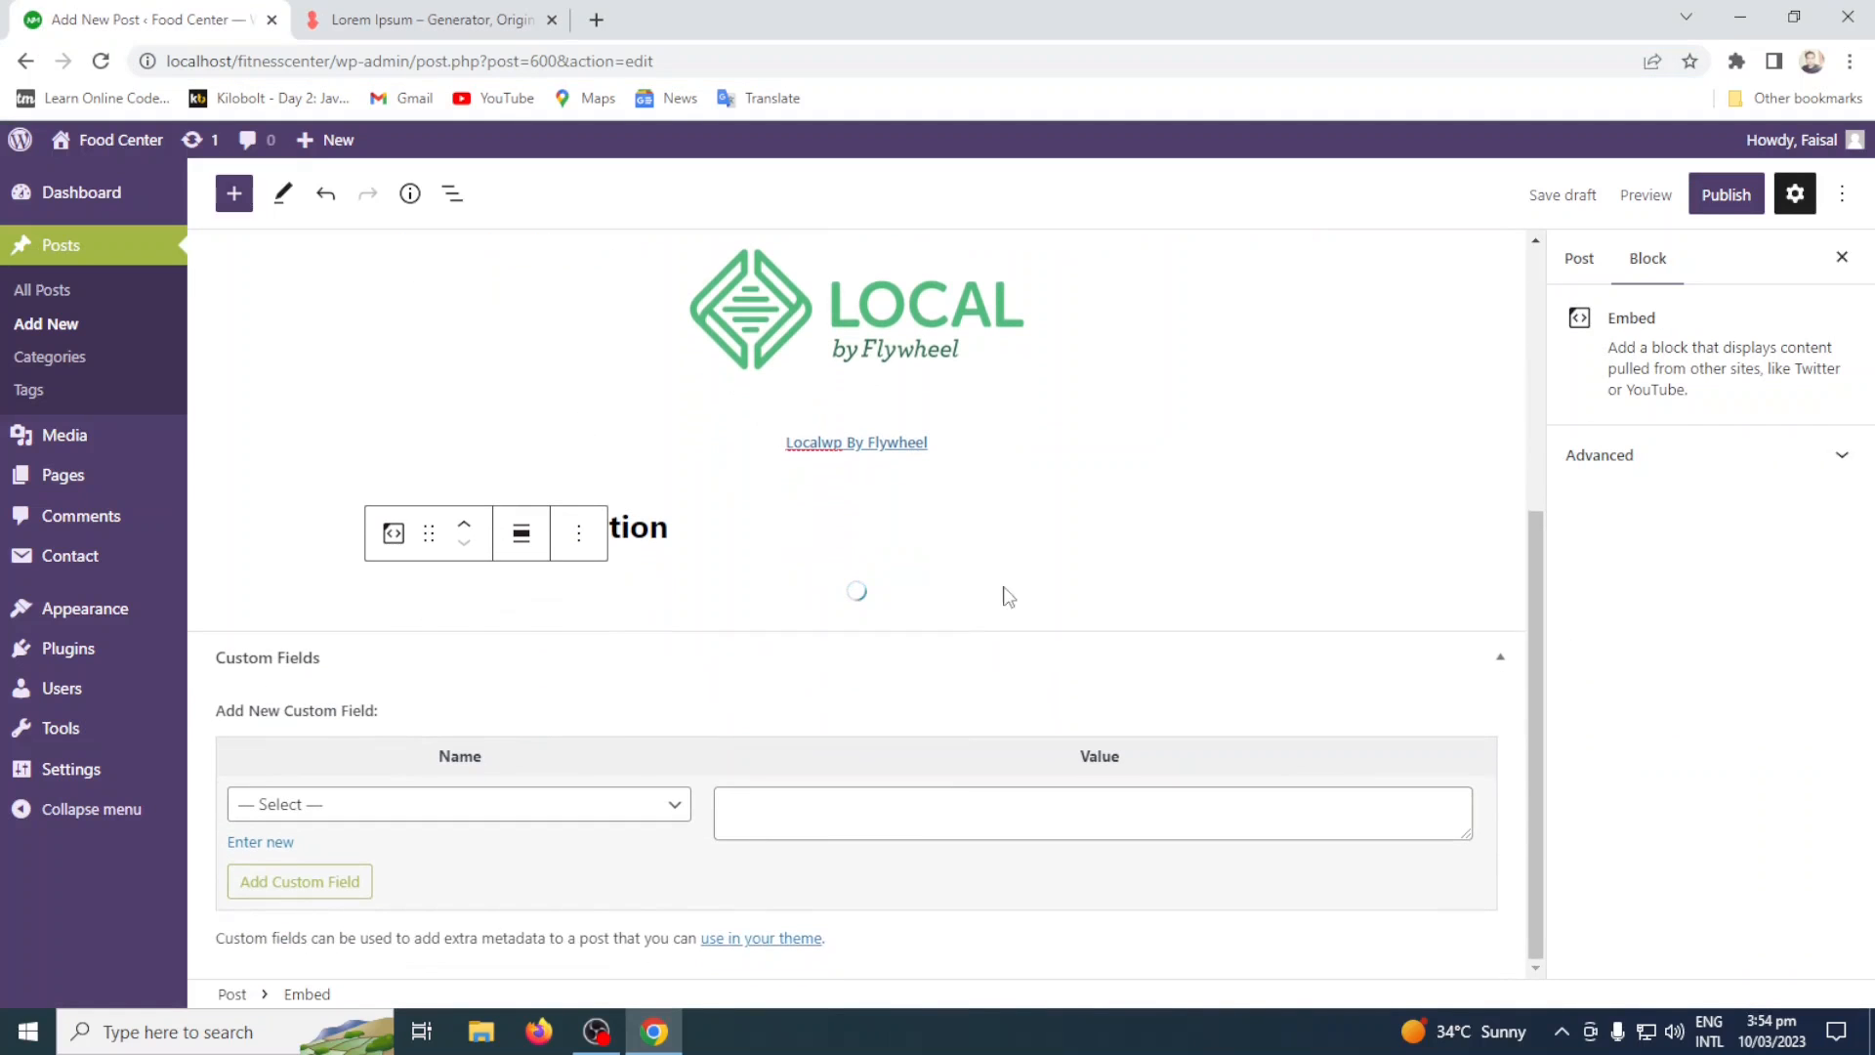
Copy the selected Lorem Ipsum paragraph from the generator page and return to the post editor.
click(469, 15)
right_click(661, 570)
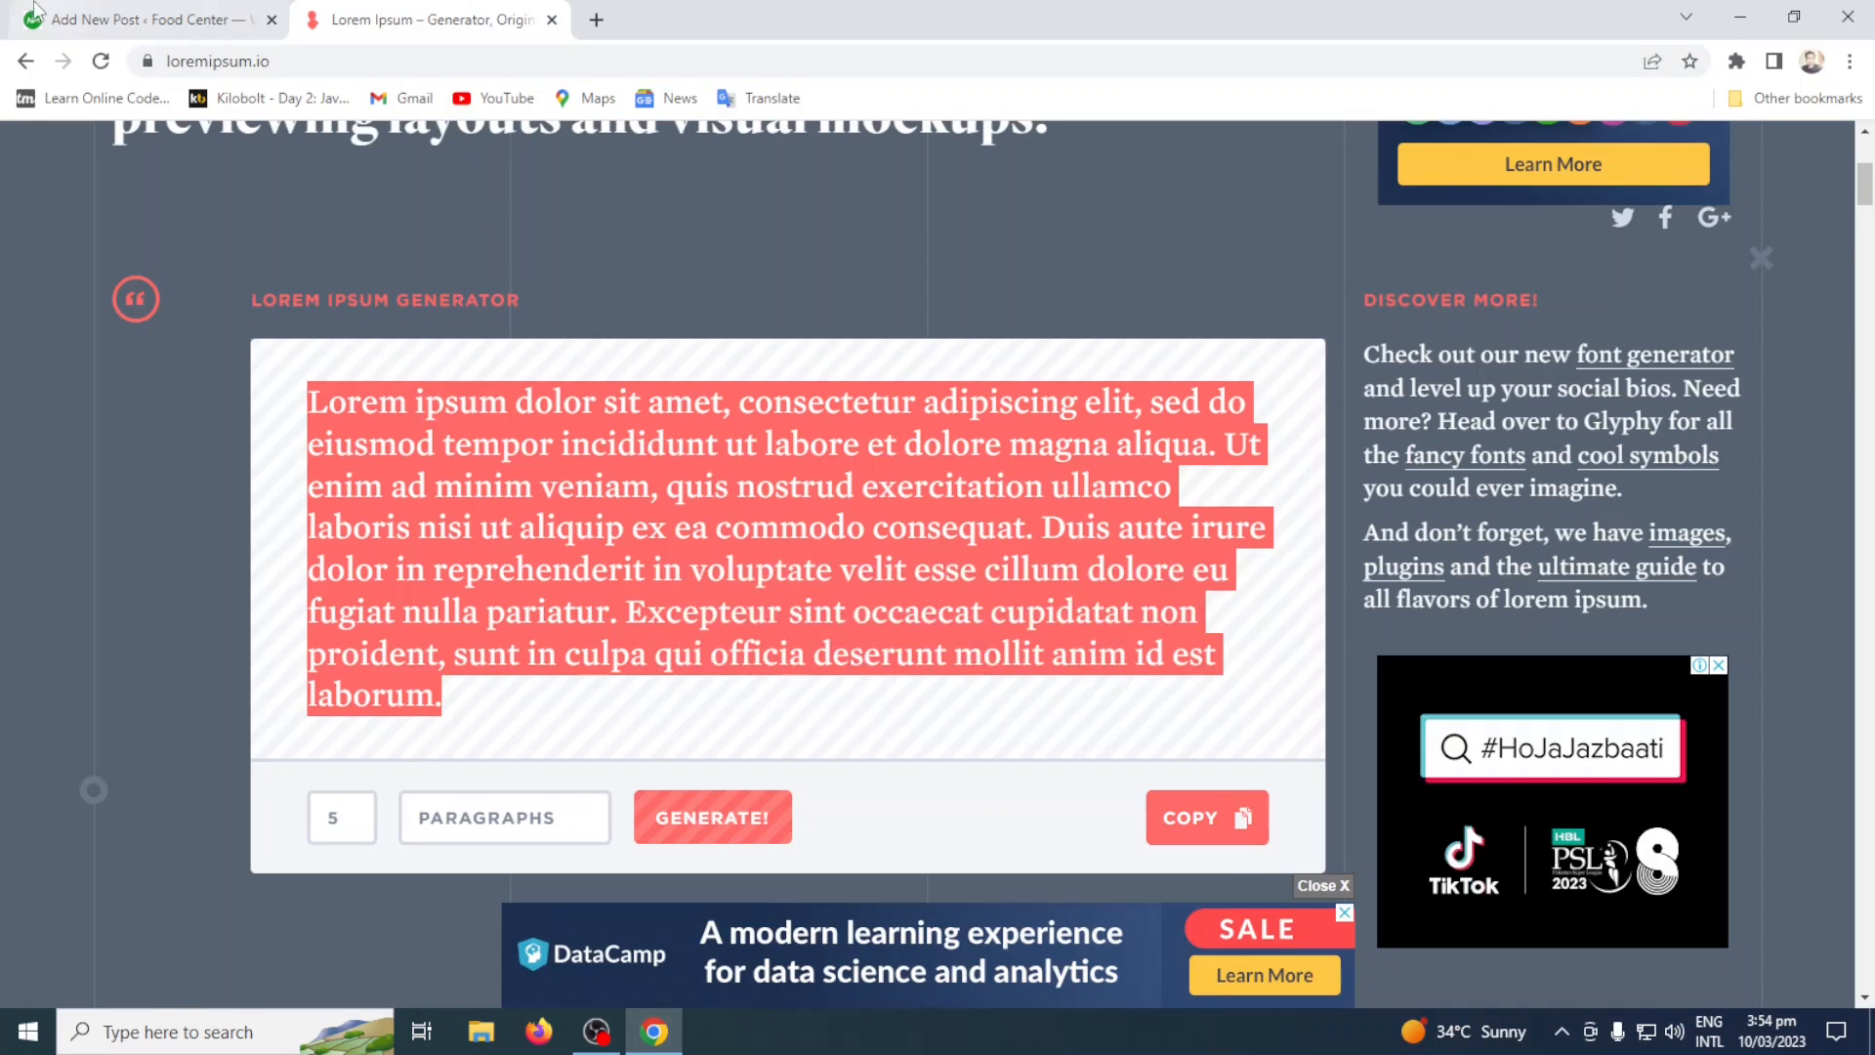
click(146, 20)
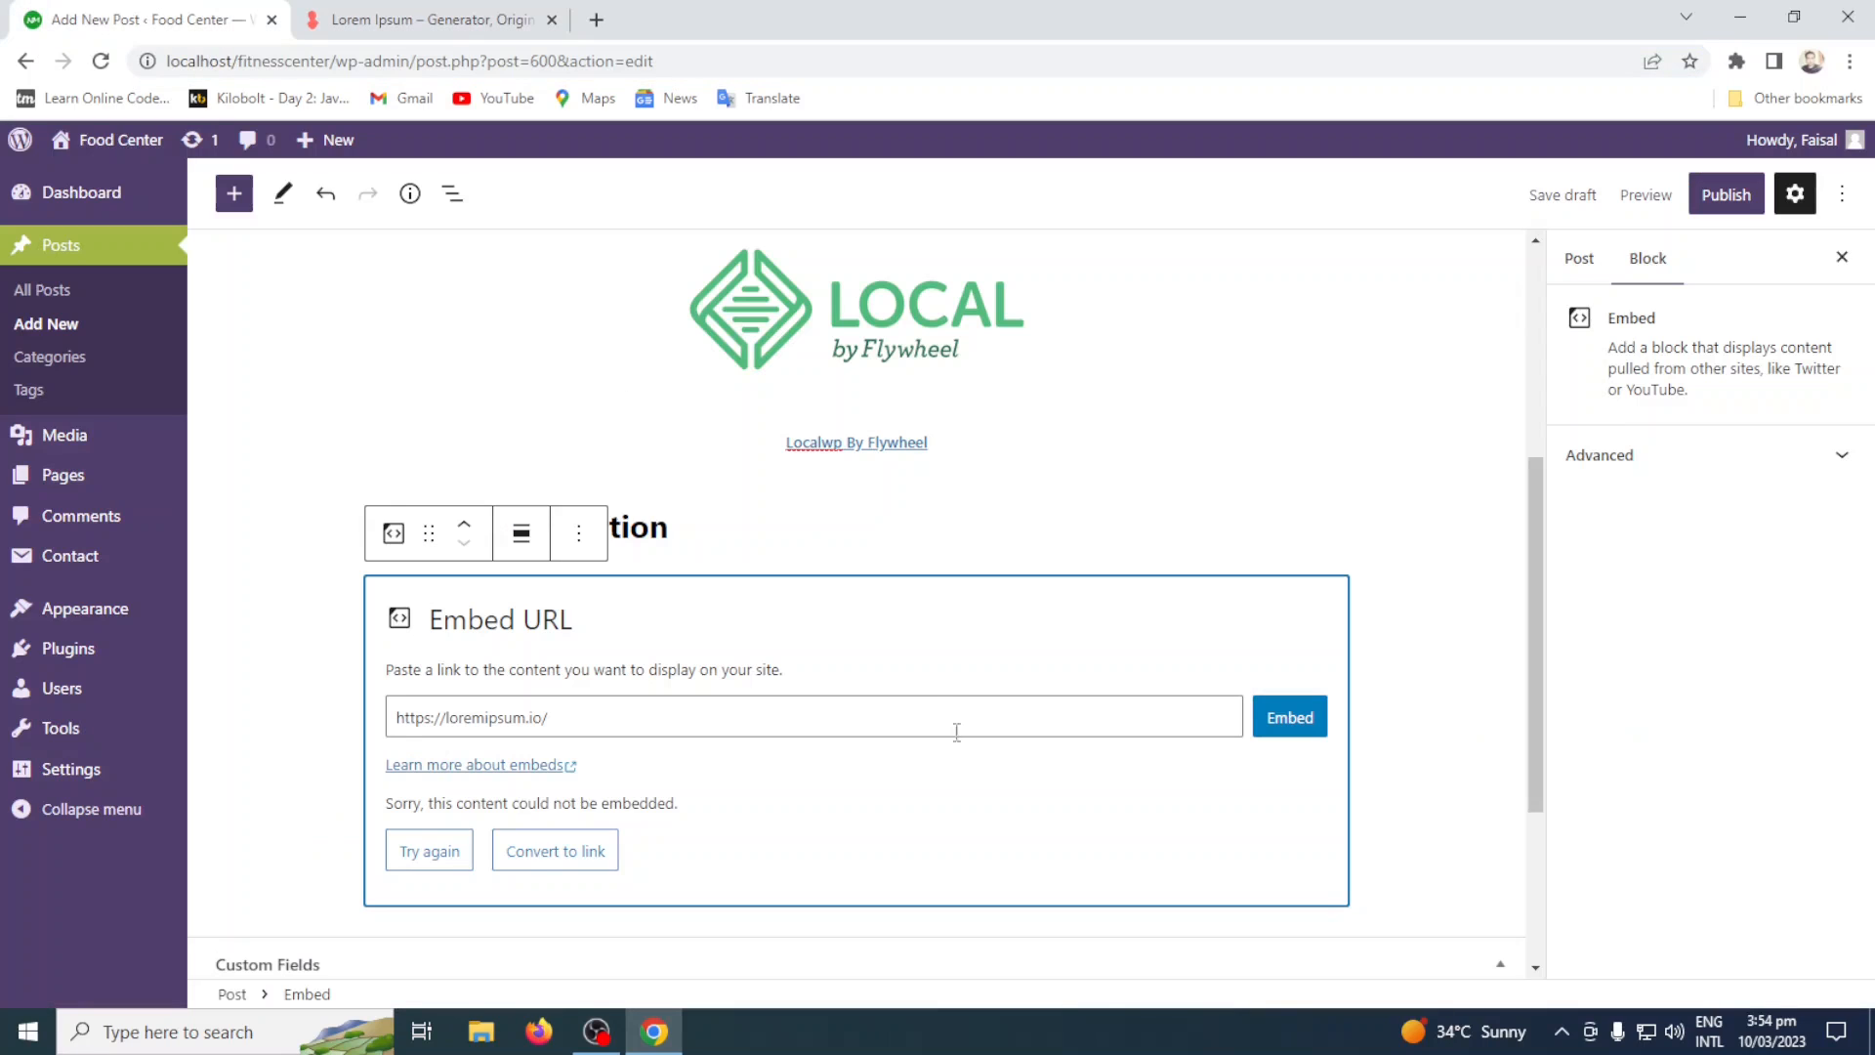
Delete the loremipsum.io embed block below the "LocalWP Installation" heading.
click(727, 532)
click(734, 661)
key(Delete)
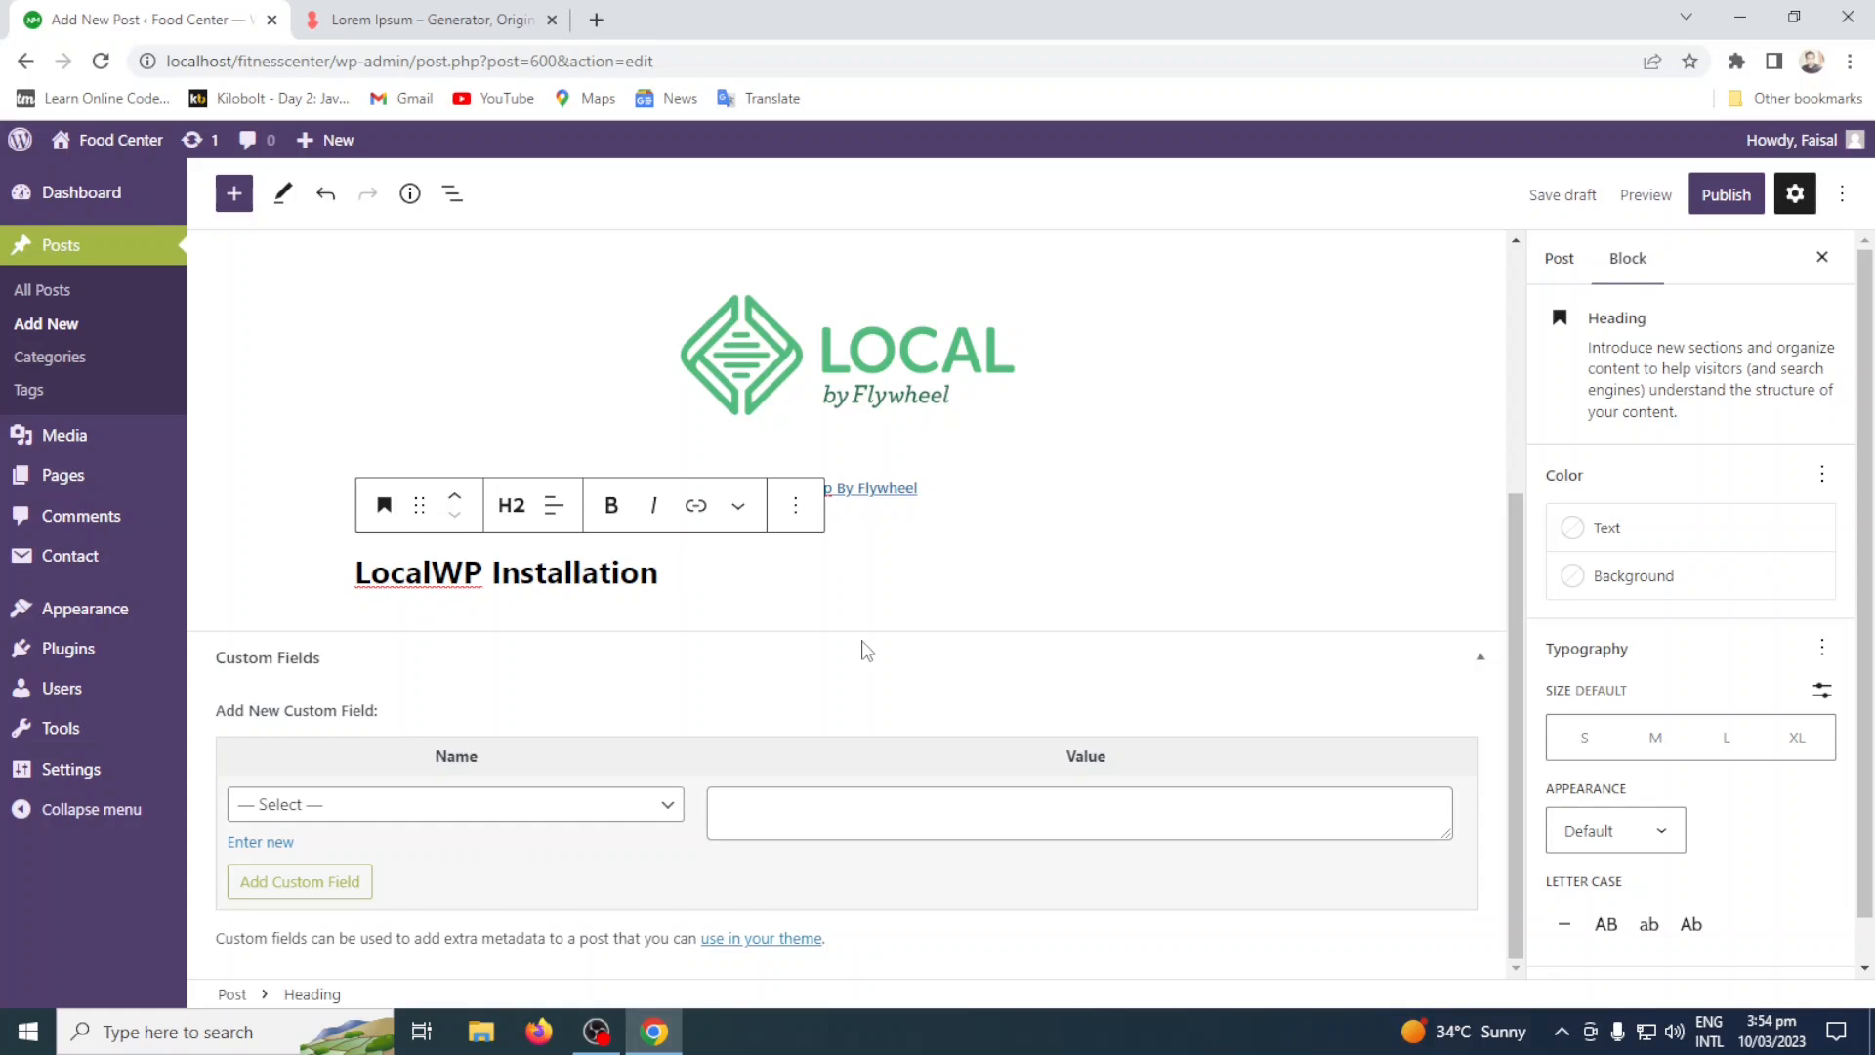
Add a Paragraph block below the "LocalWP Installation" heading and paste the copied Lorem Ipsum text into it.
key(Return)
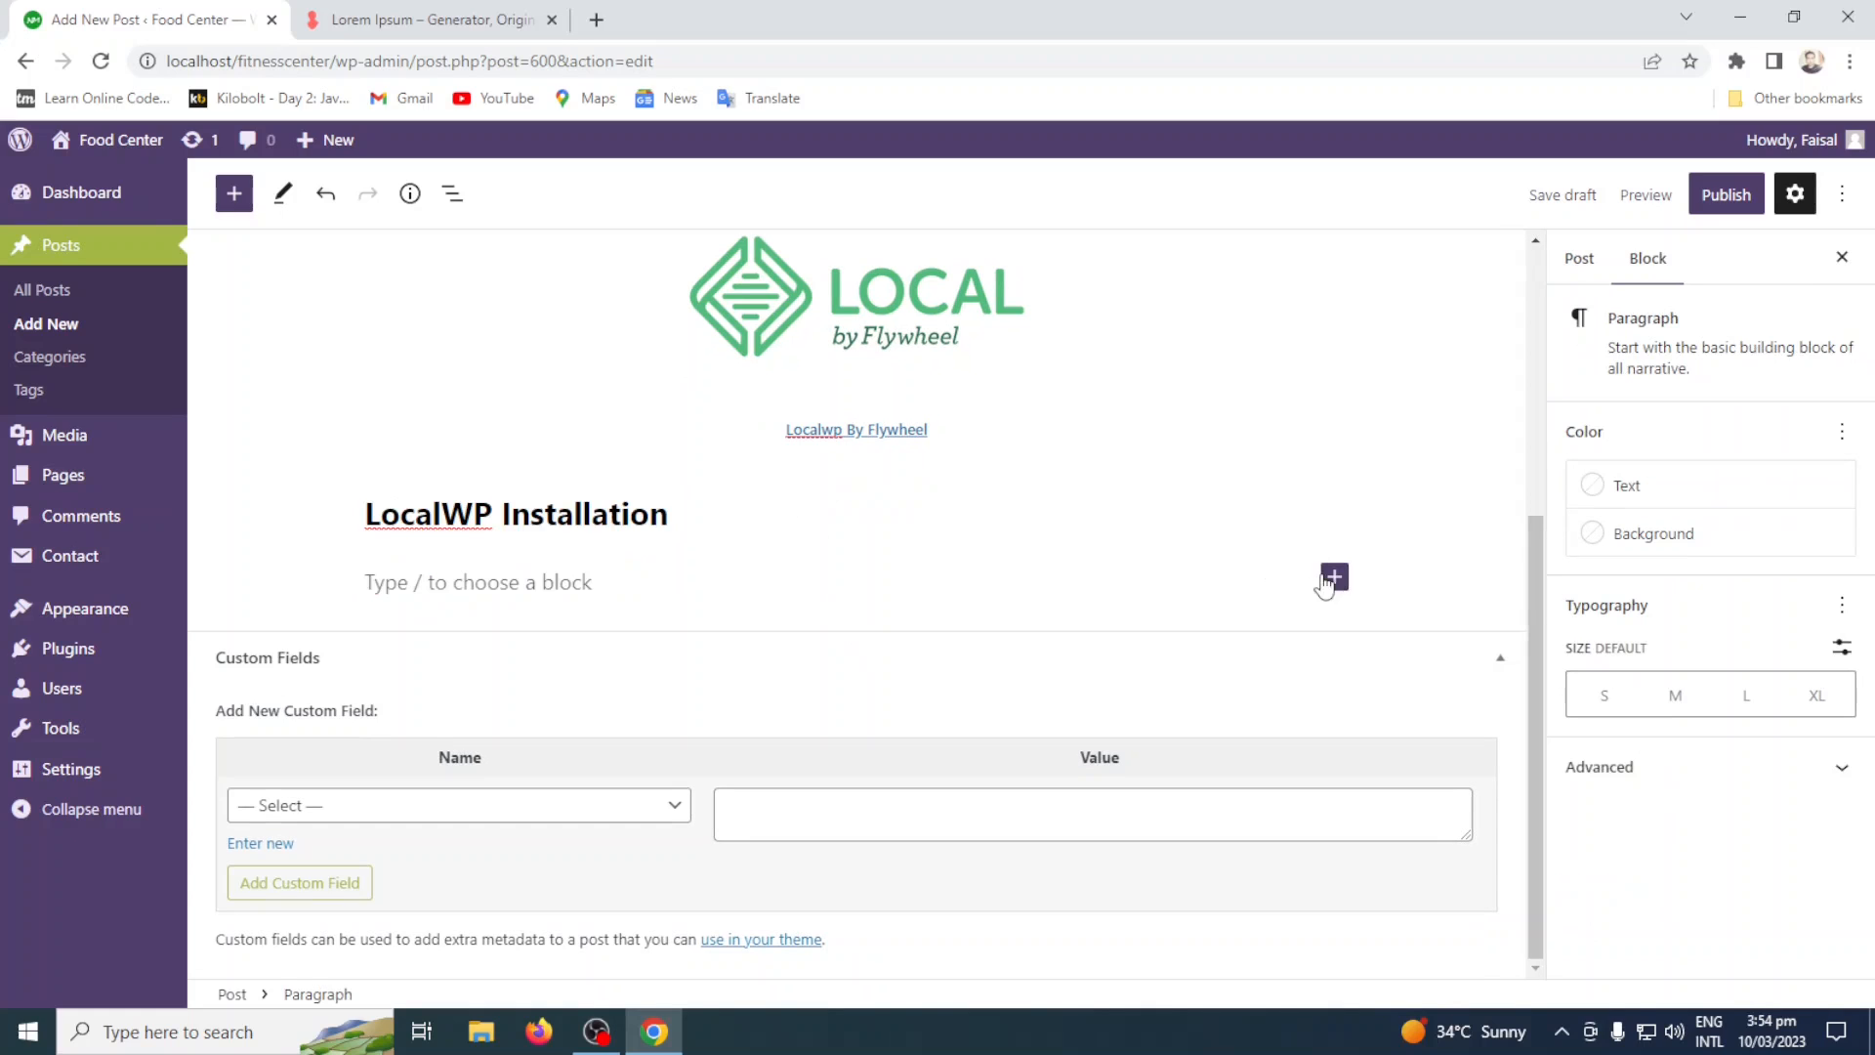
click(1329, 580)
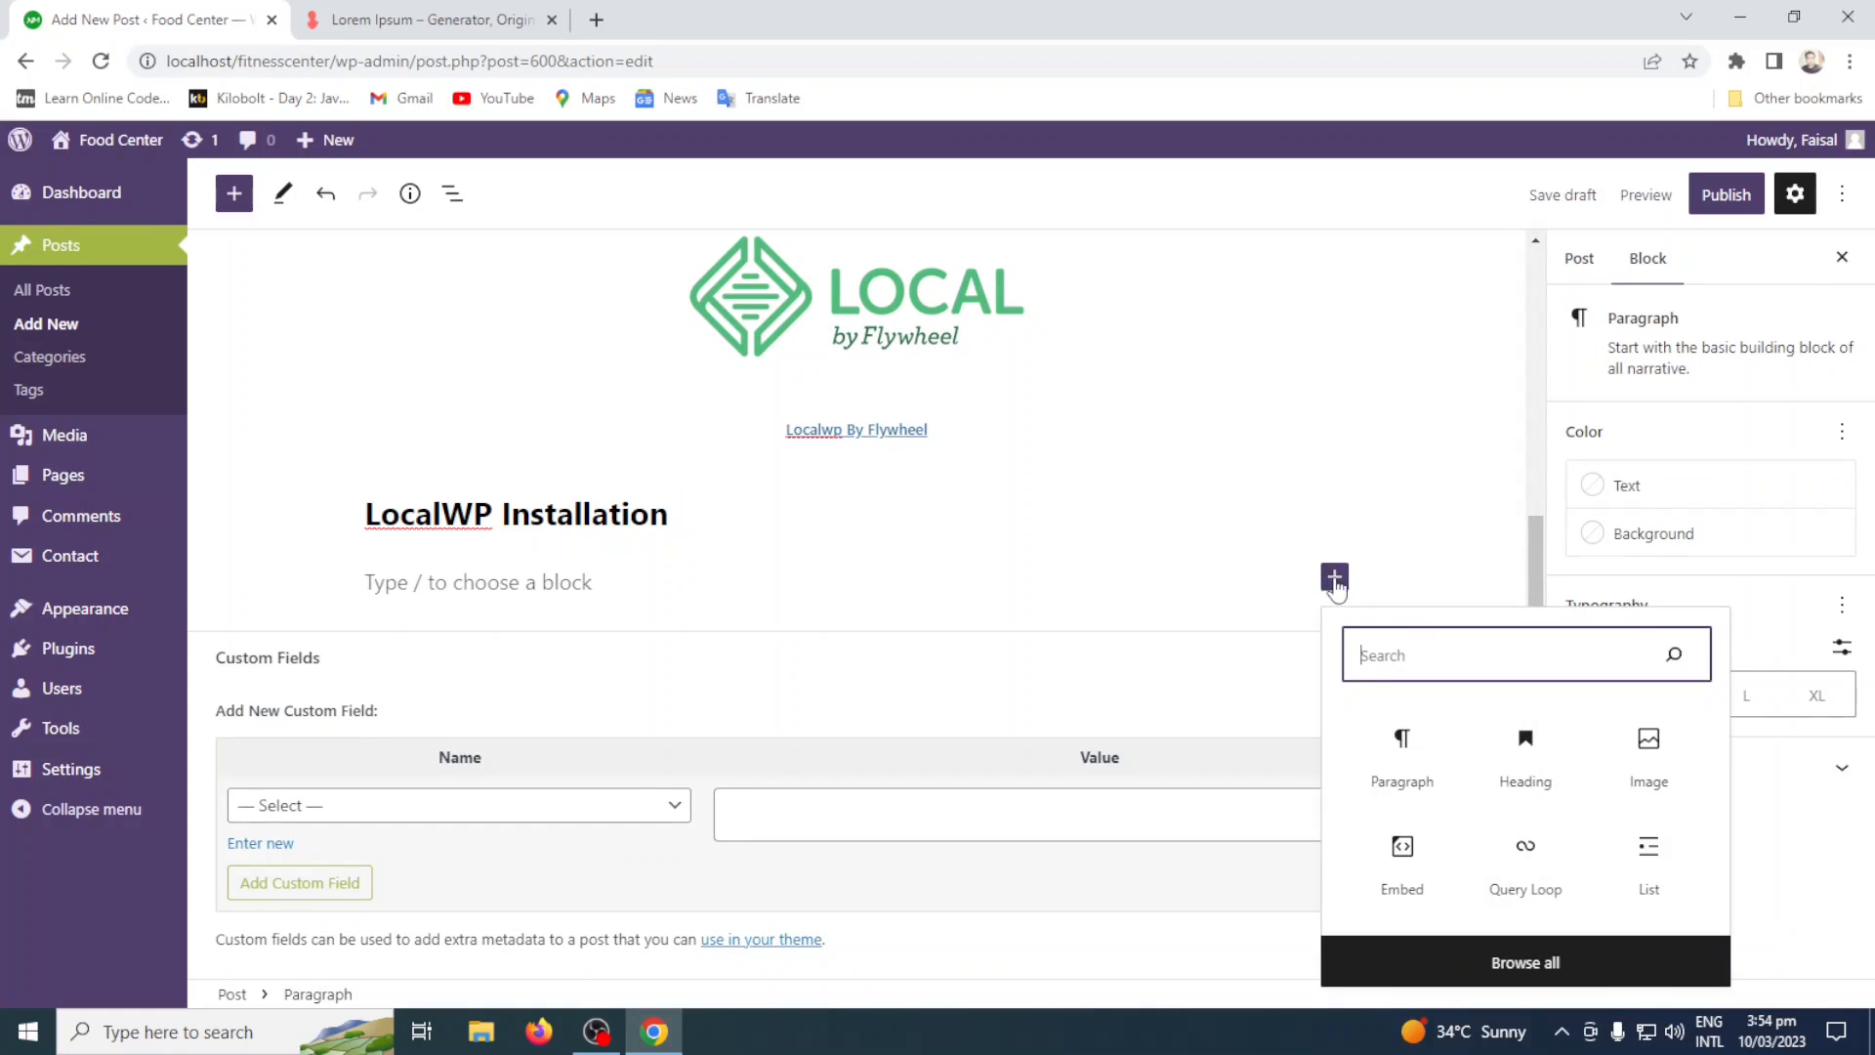
click(1416, 776)
text(Lorem ipsum dolor sit amet, consectetur adipiscing elit, sed do eiusmod tempor incididunt ut labore et dolore magna aliqua. Ut enim ad minim veniam, quis nostrud exercitation ullamco laboris nisi ut aliquip ex ea commodo consequat. Duis aute irure dolor in reprehenderit in voluptate velit esse cillum dolore eu fugiat nulla pariatur. Excepteur sint occaecat cupidatat non proident, sunt in culpa qui officia deserunt mollit anim id est laborum.)
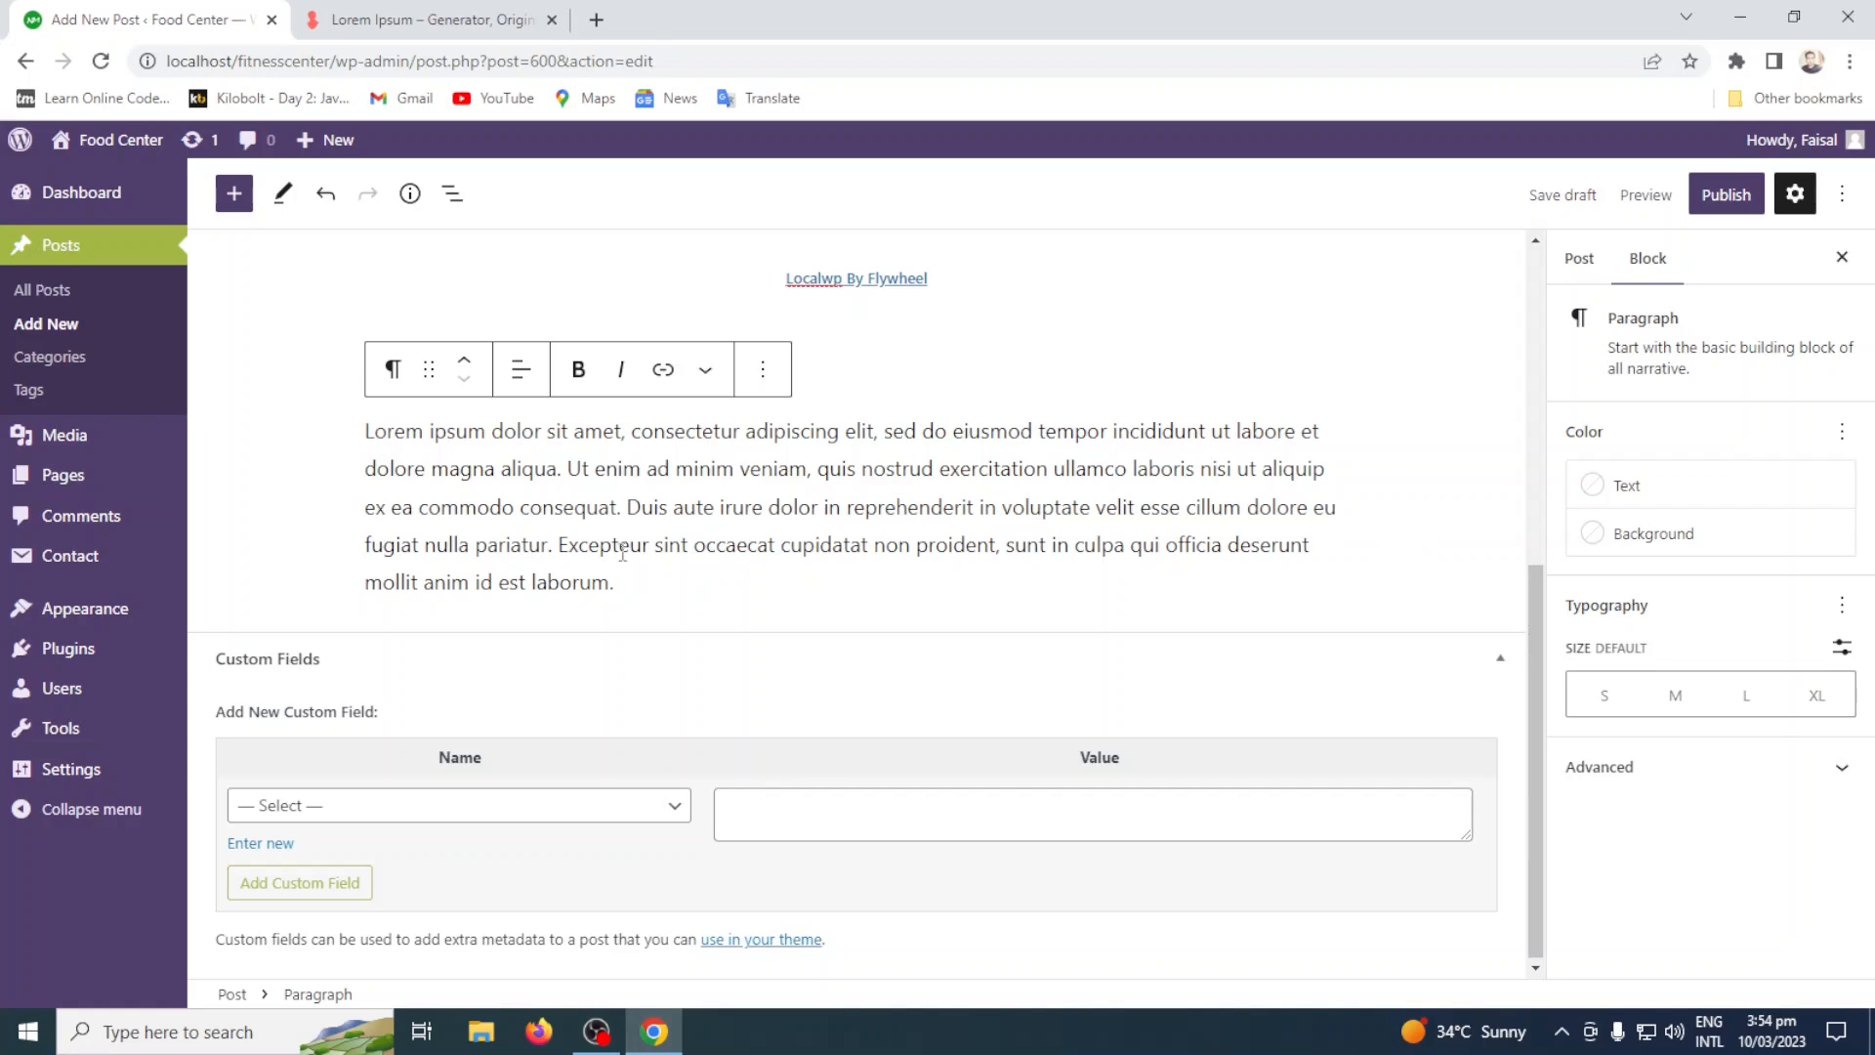
Try the XL, L, M and S text sizes on the paragraph below the "LocalWP Installation" heading and set it to Medium.
click(363, 436)
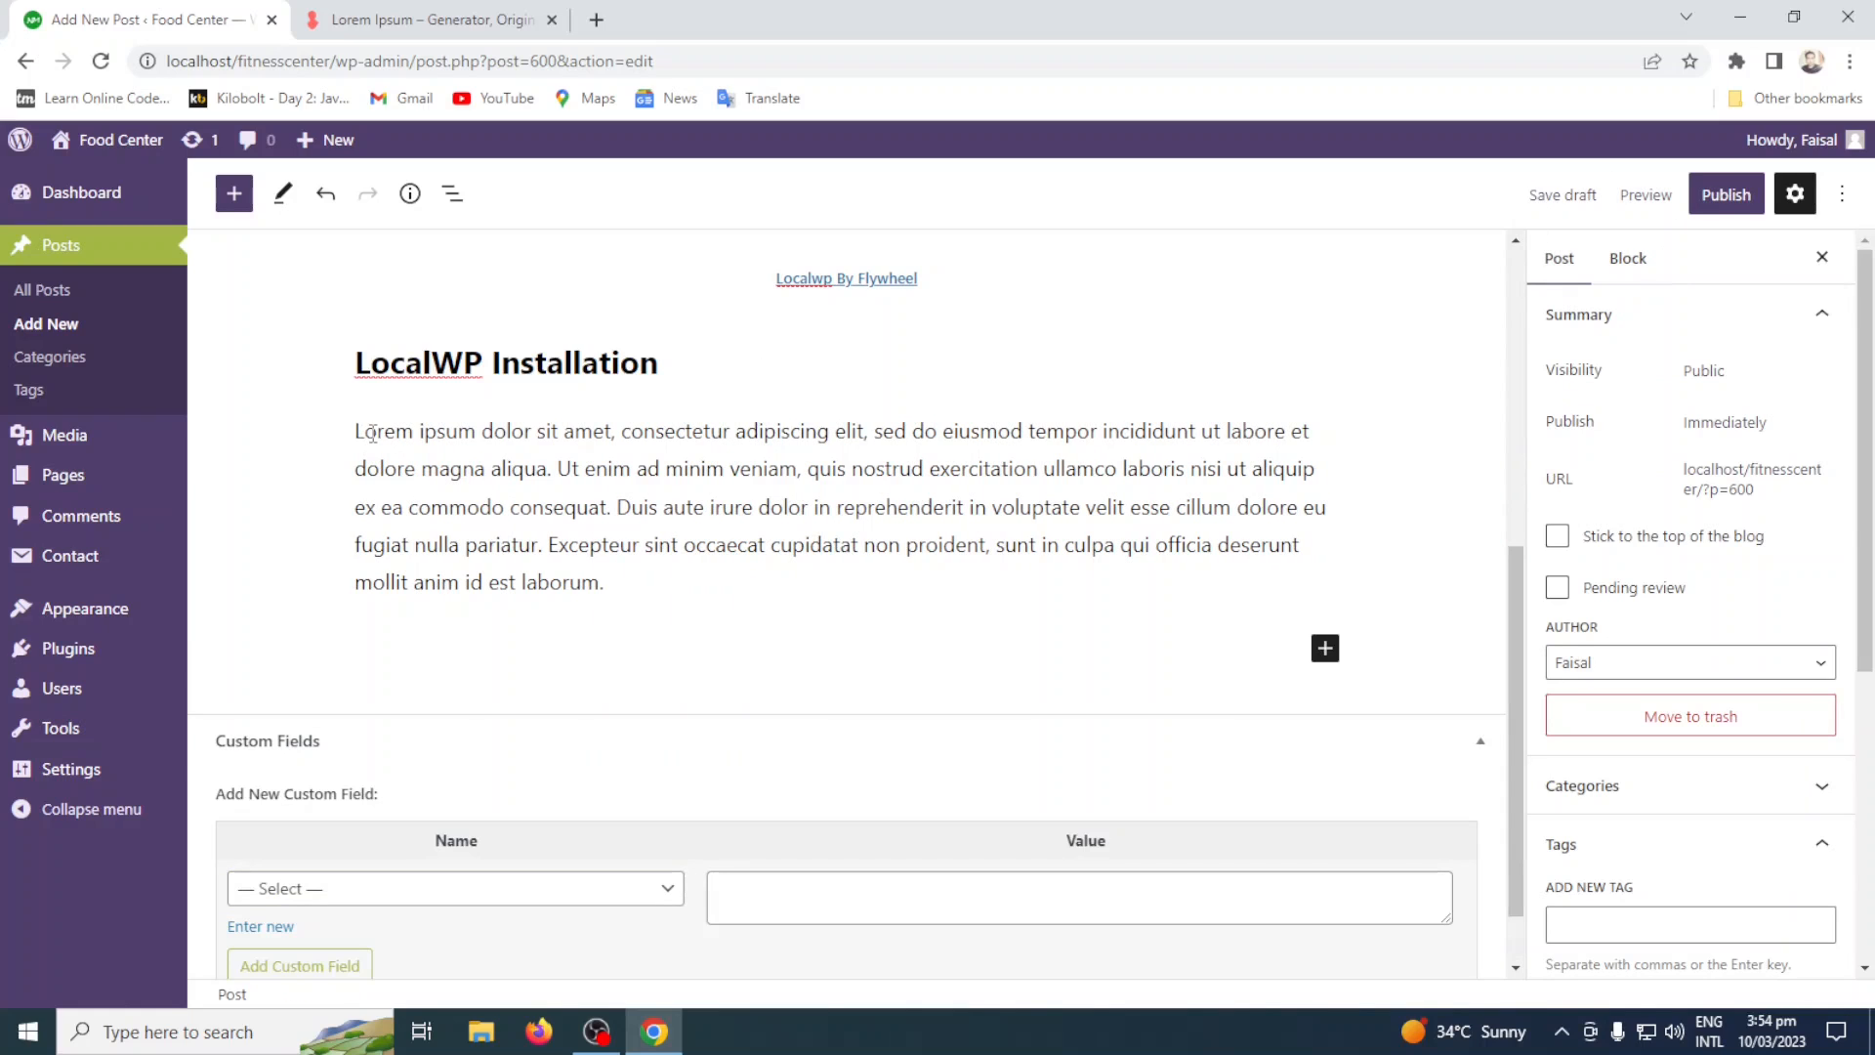
click(373, 432)
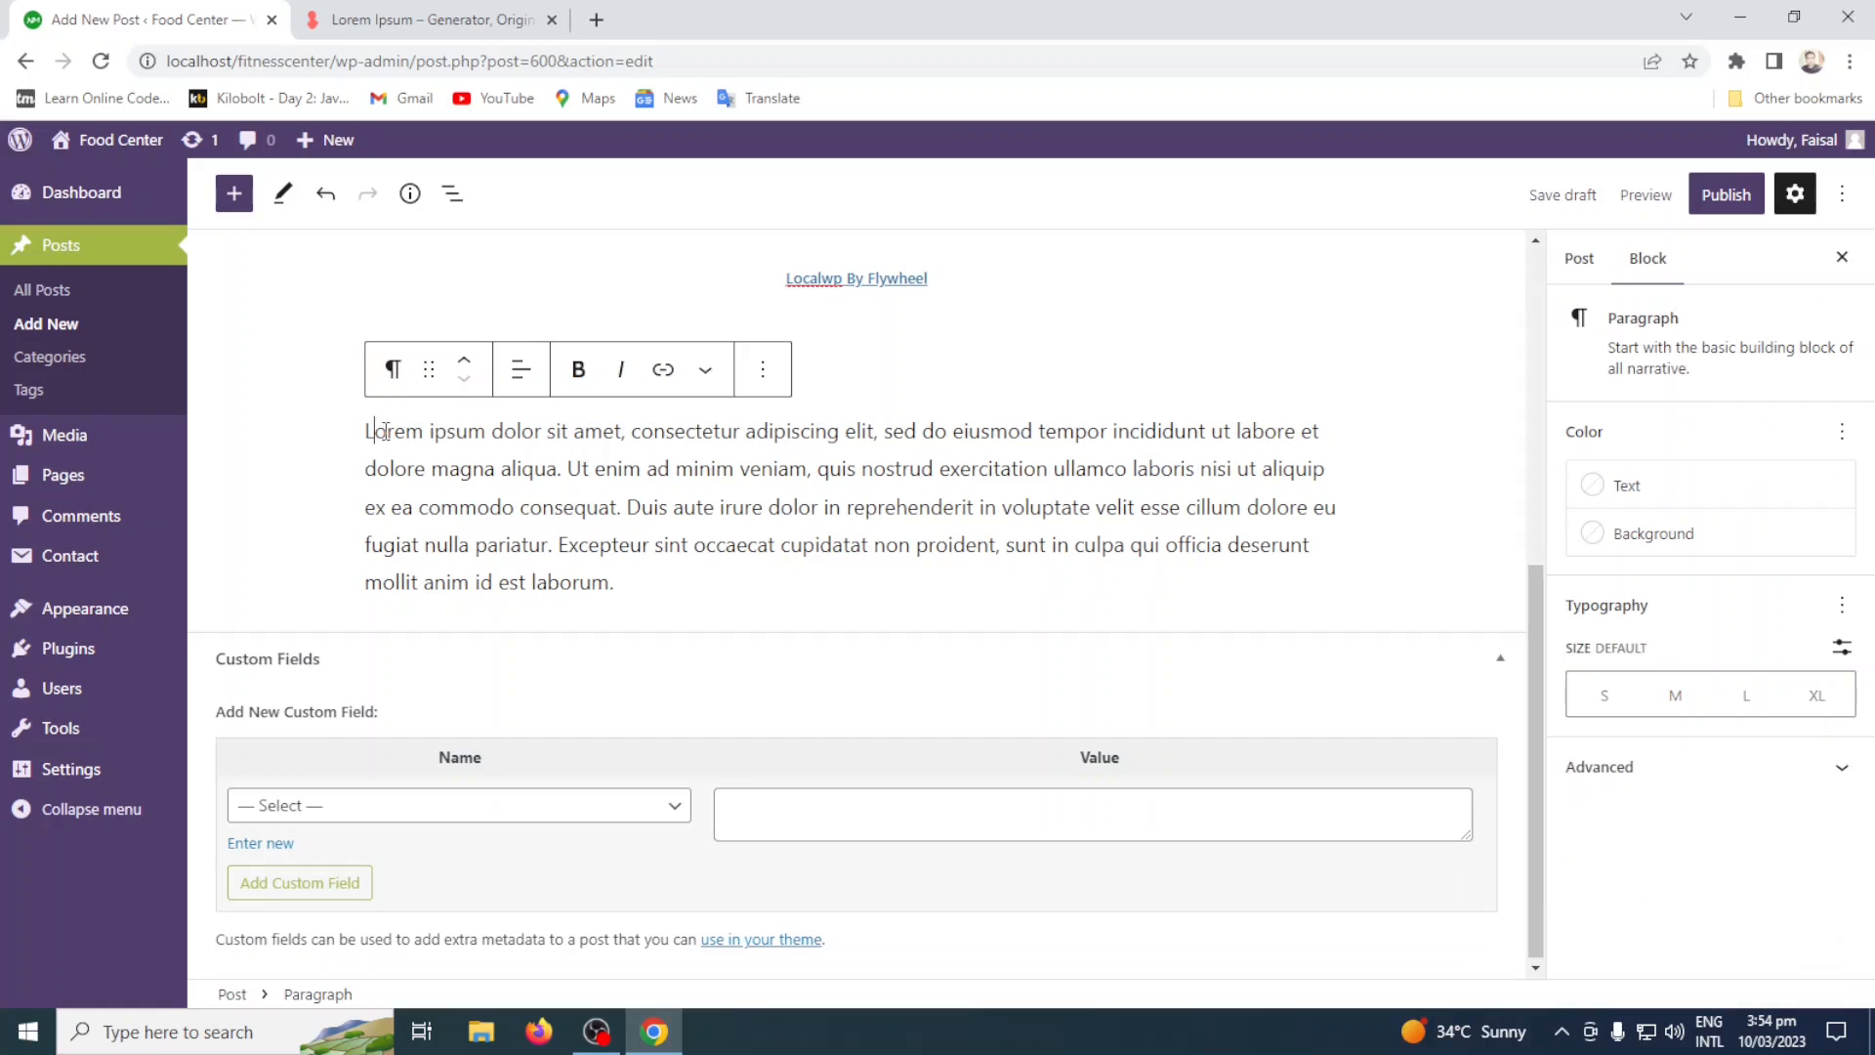
drag(386, 431, 380, 432)
click(379, 451)
drag(616, 584, 364, 431)
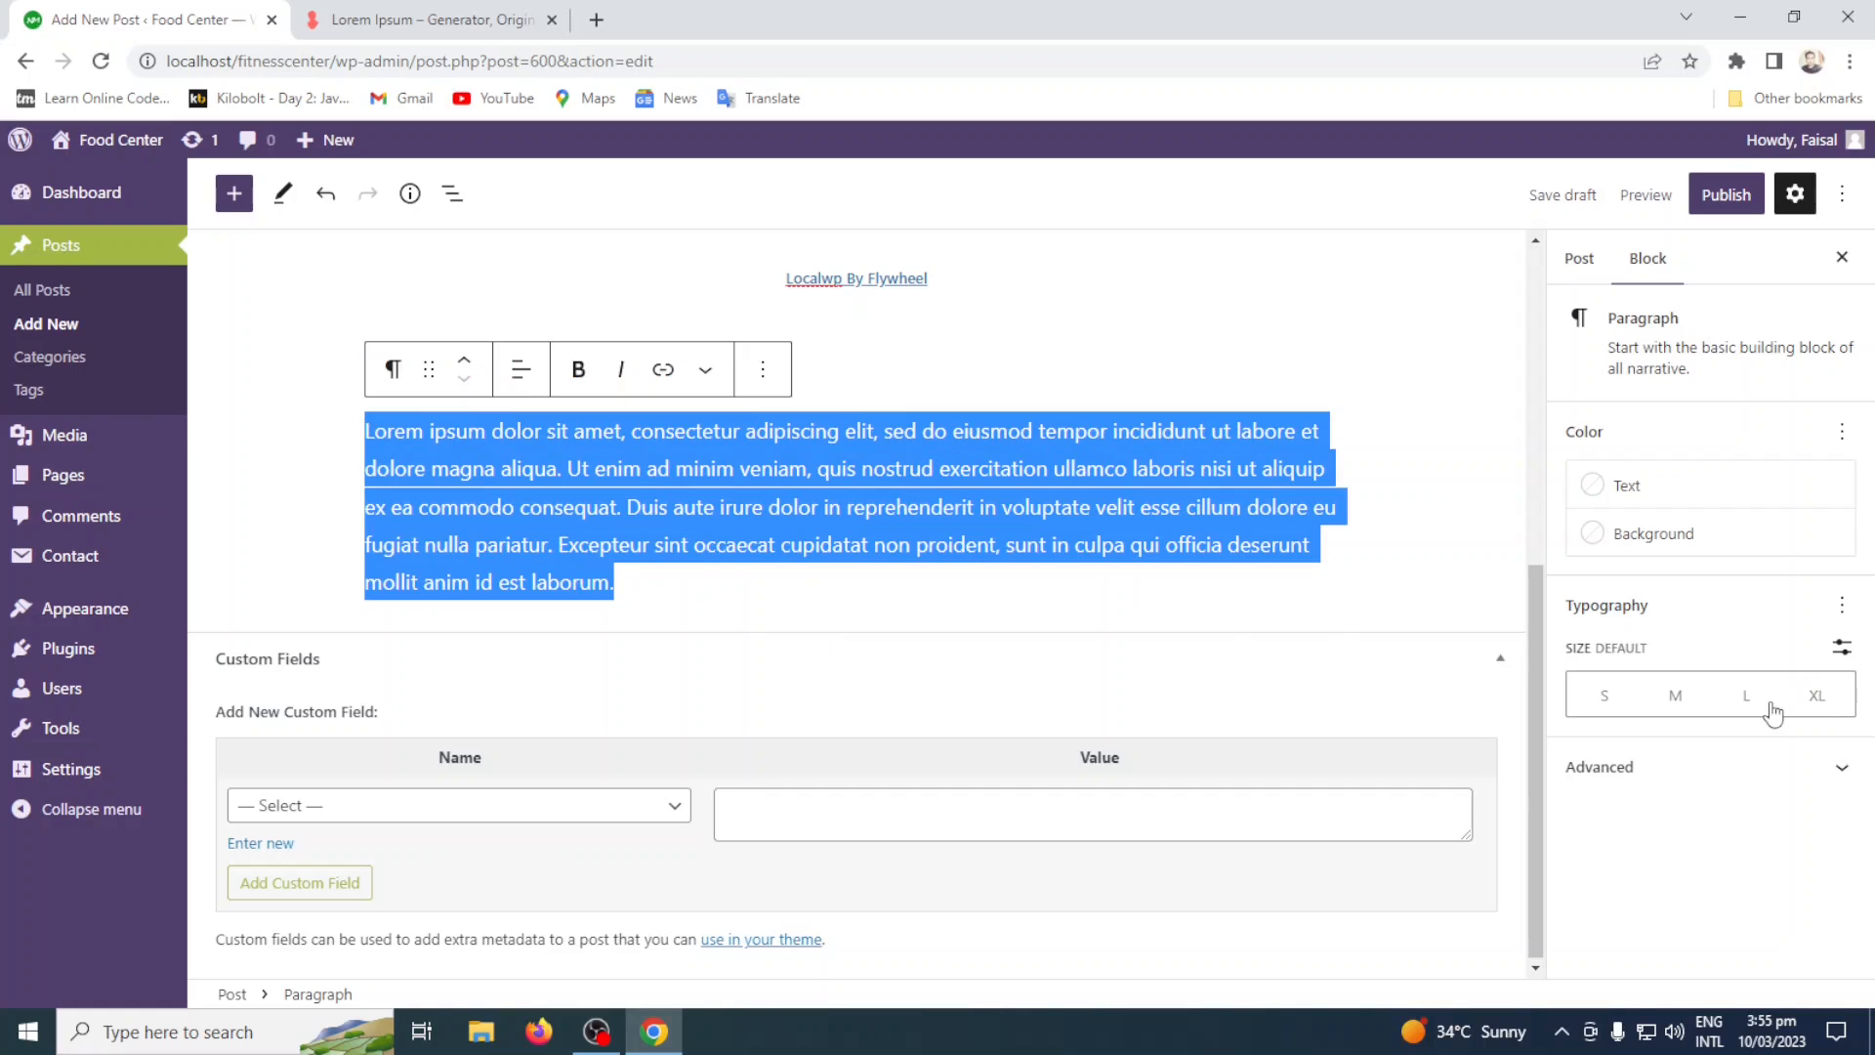
click(1815, 699)
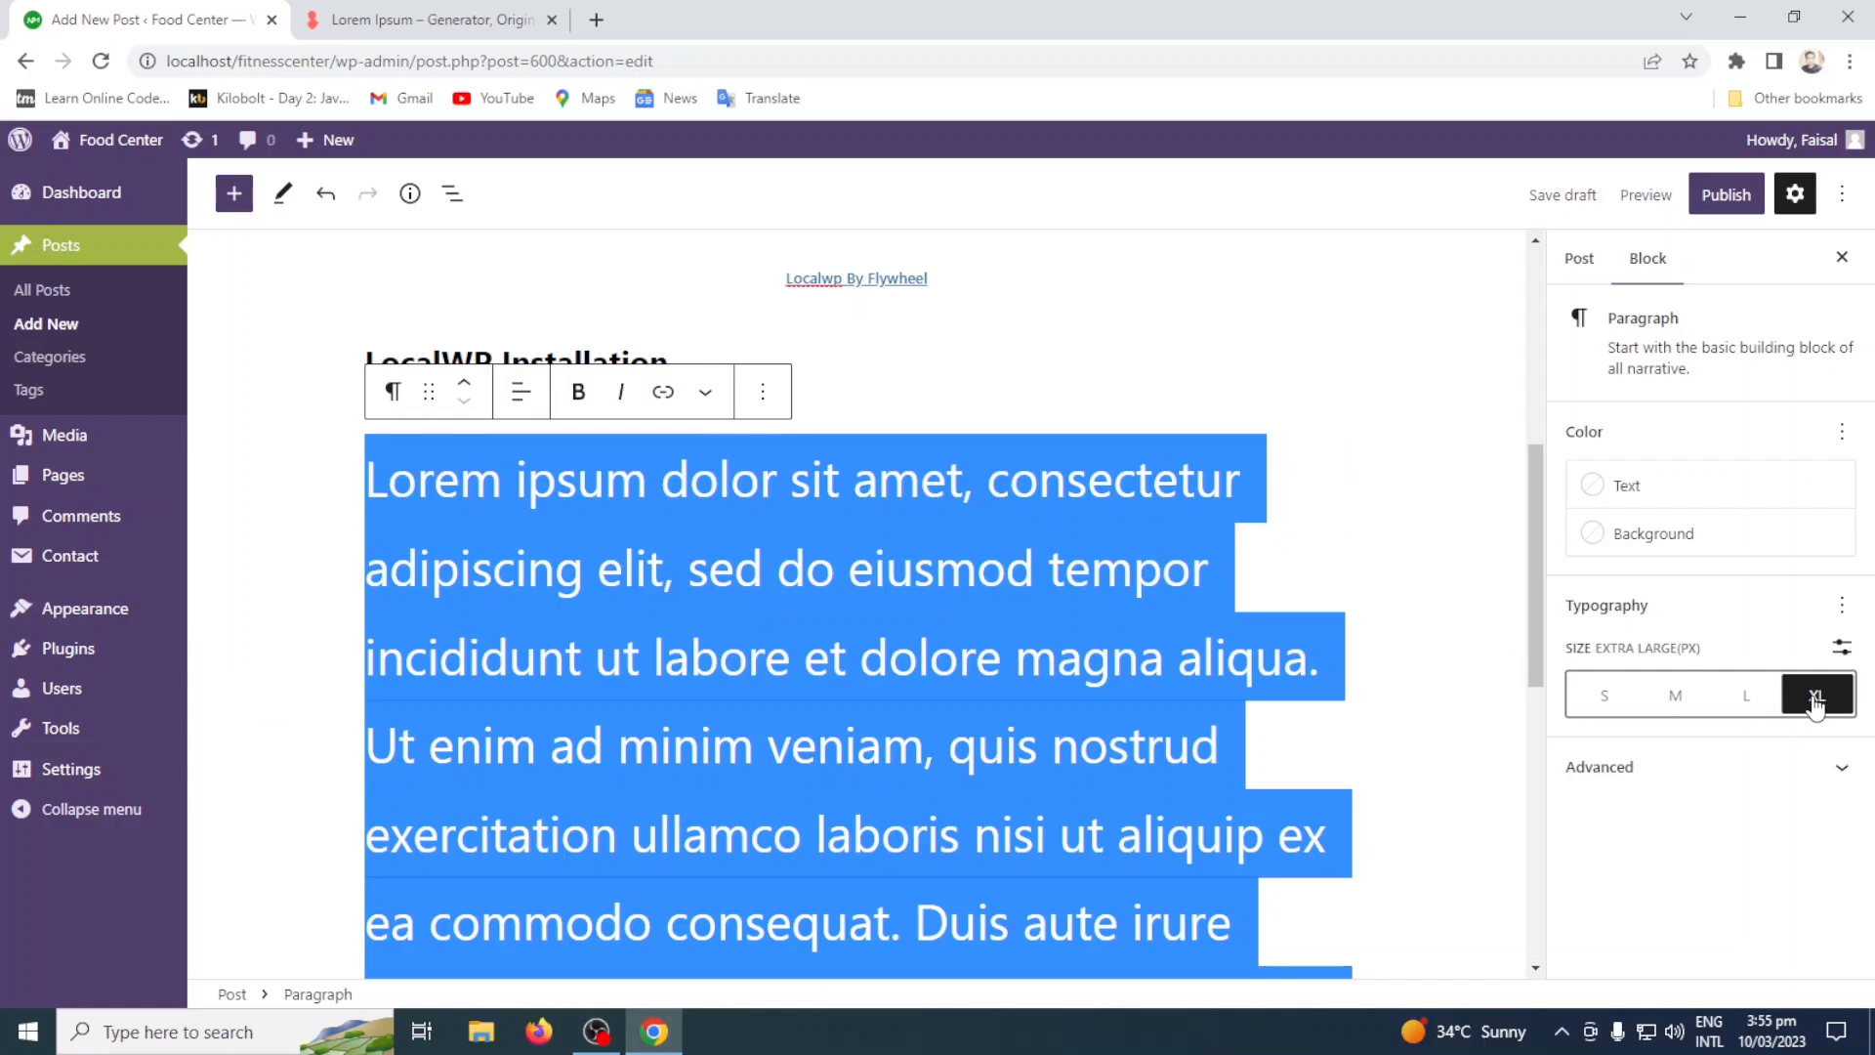
click(1728, 700)
click(1672, 701)
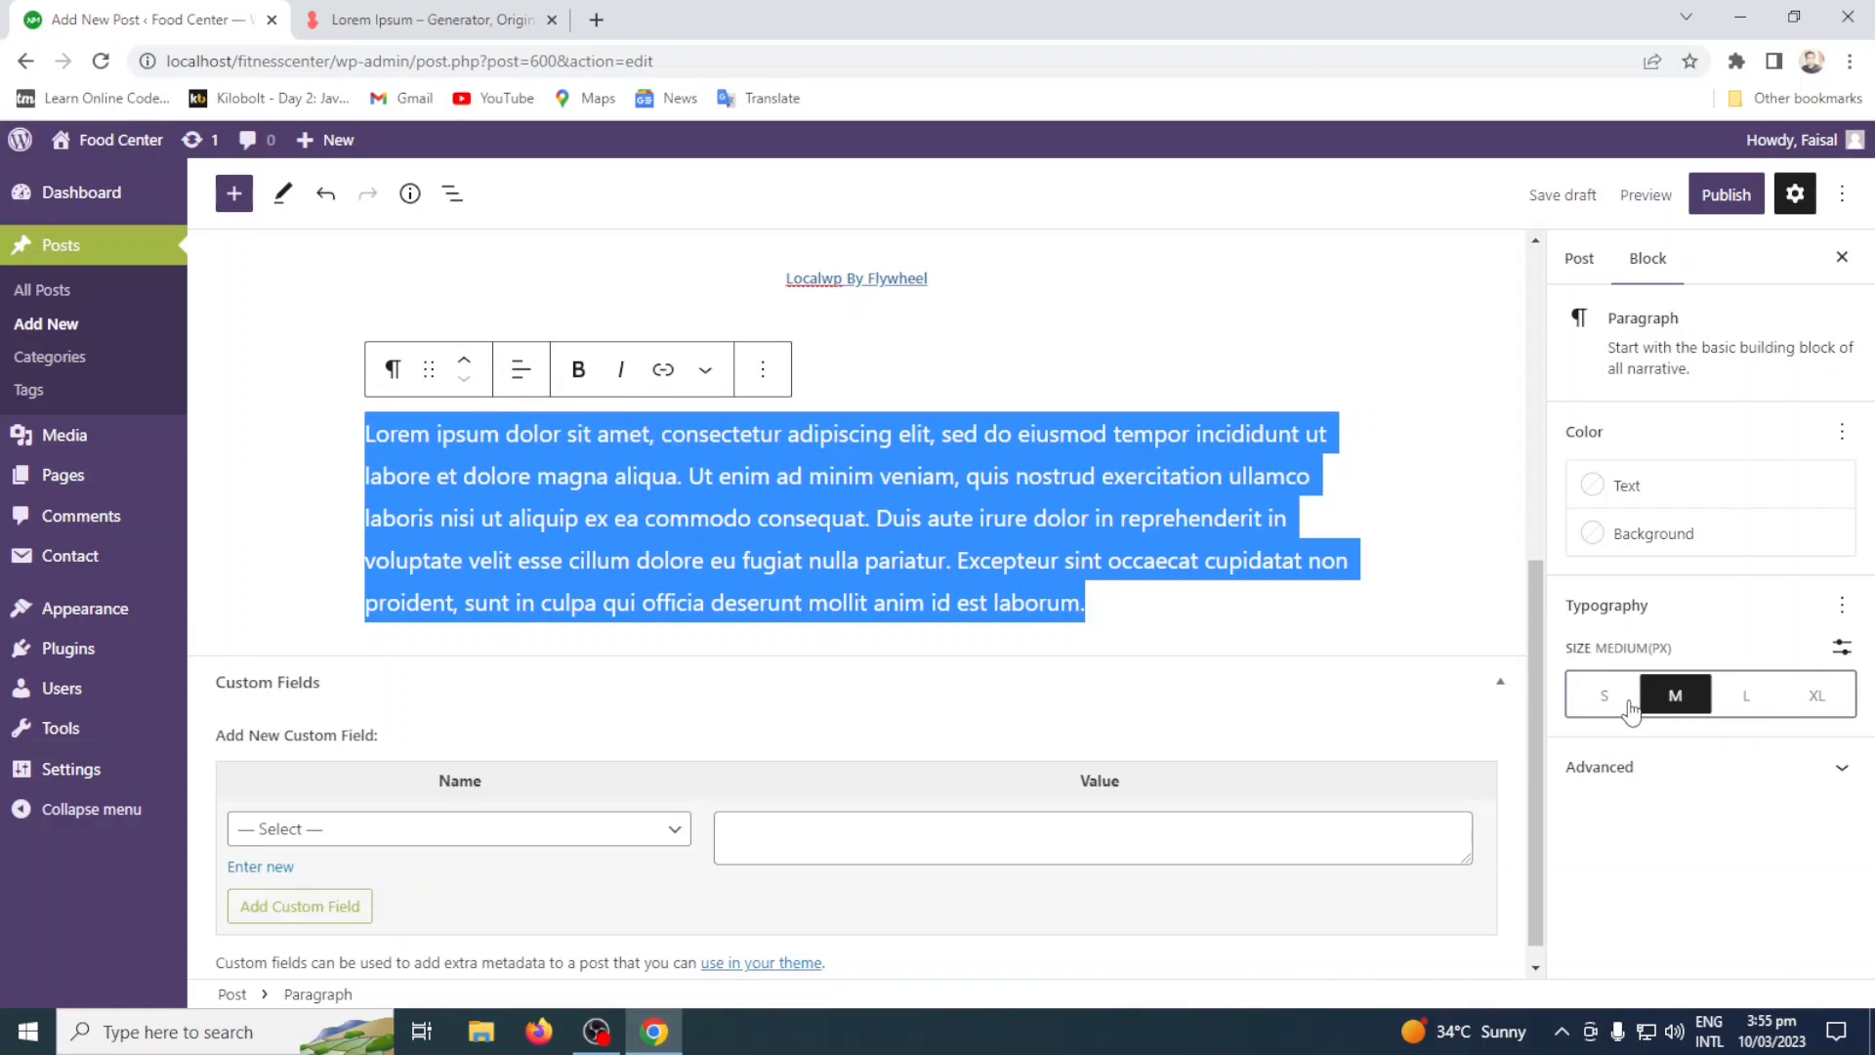
click(1596, 702)
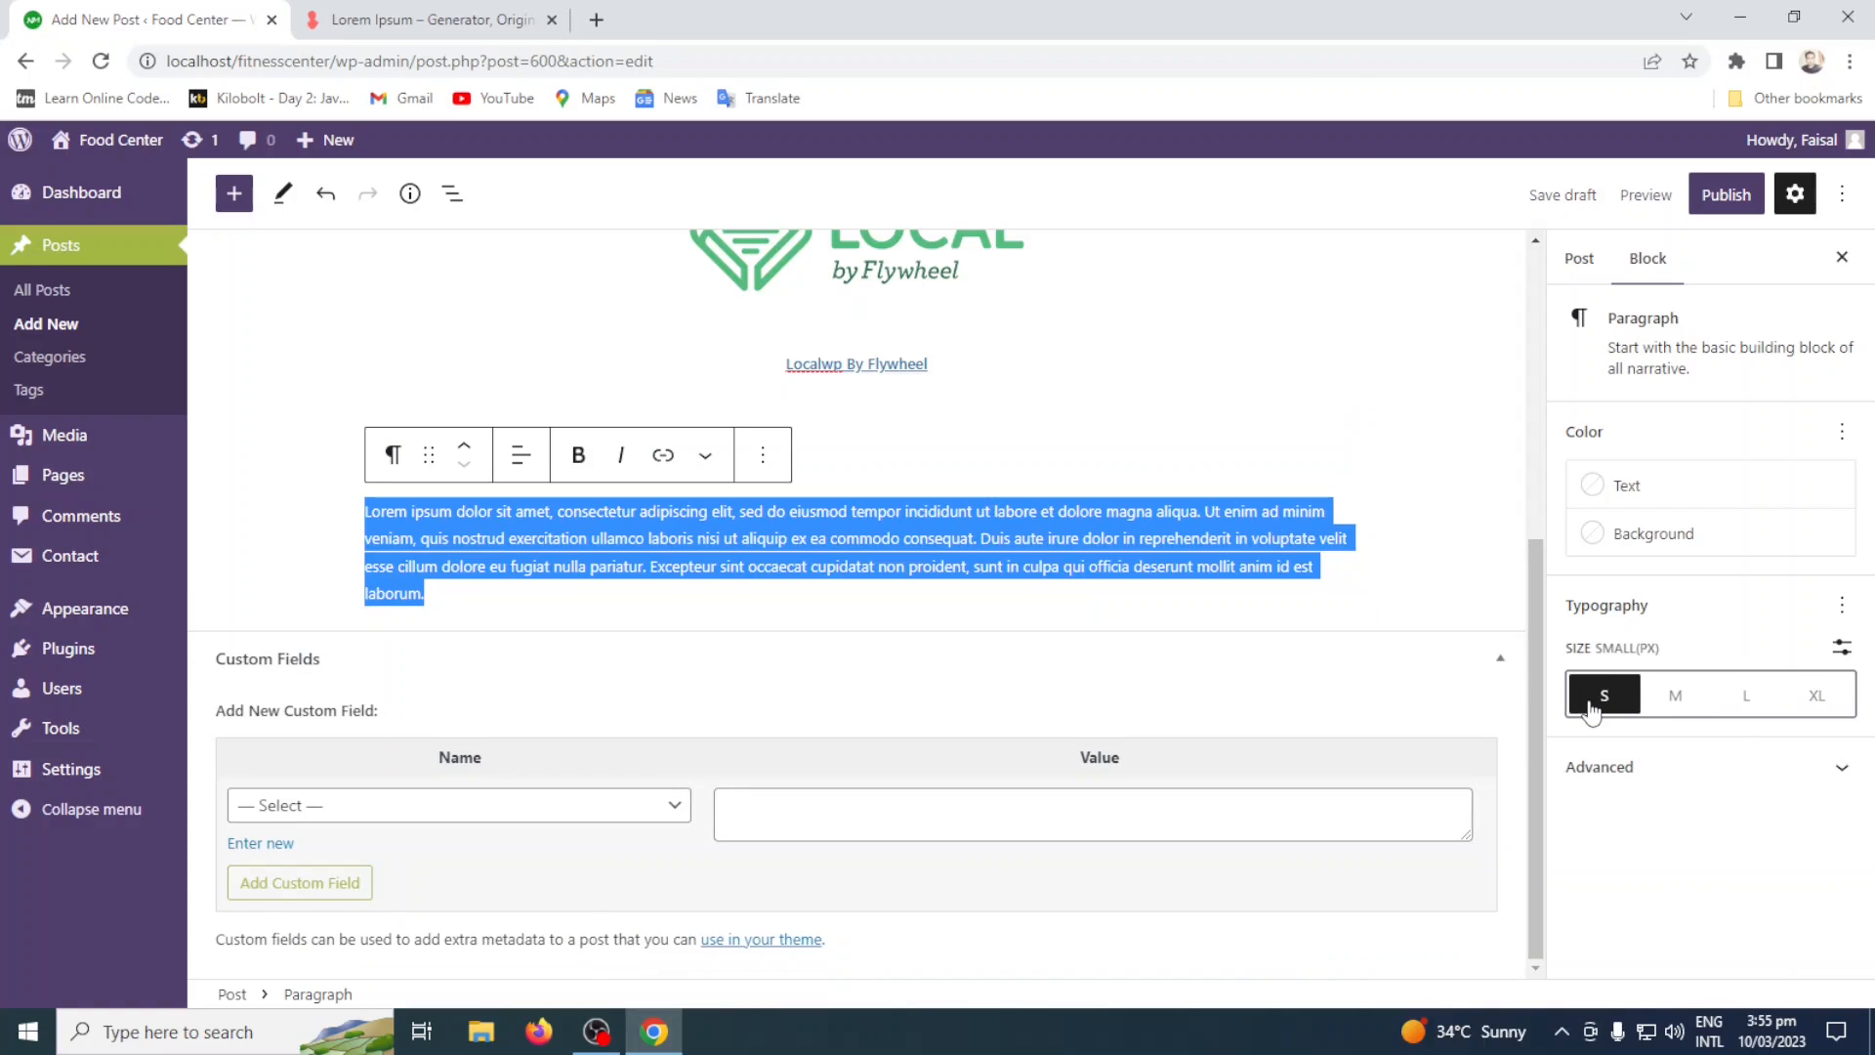
click(1675, 699)
Examine the paragraph block's Advanced settings, collapse them, and look over the post content.
click(1655, 776)
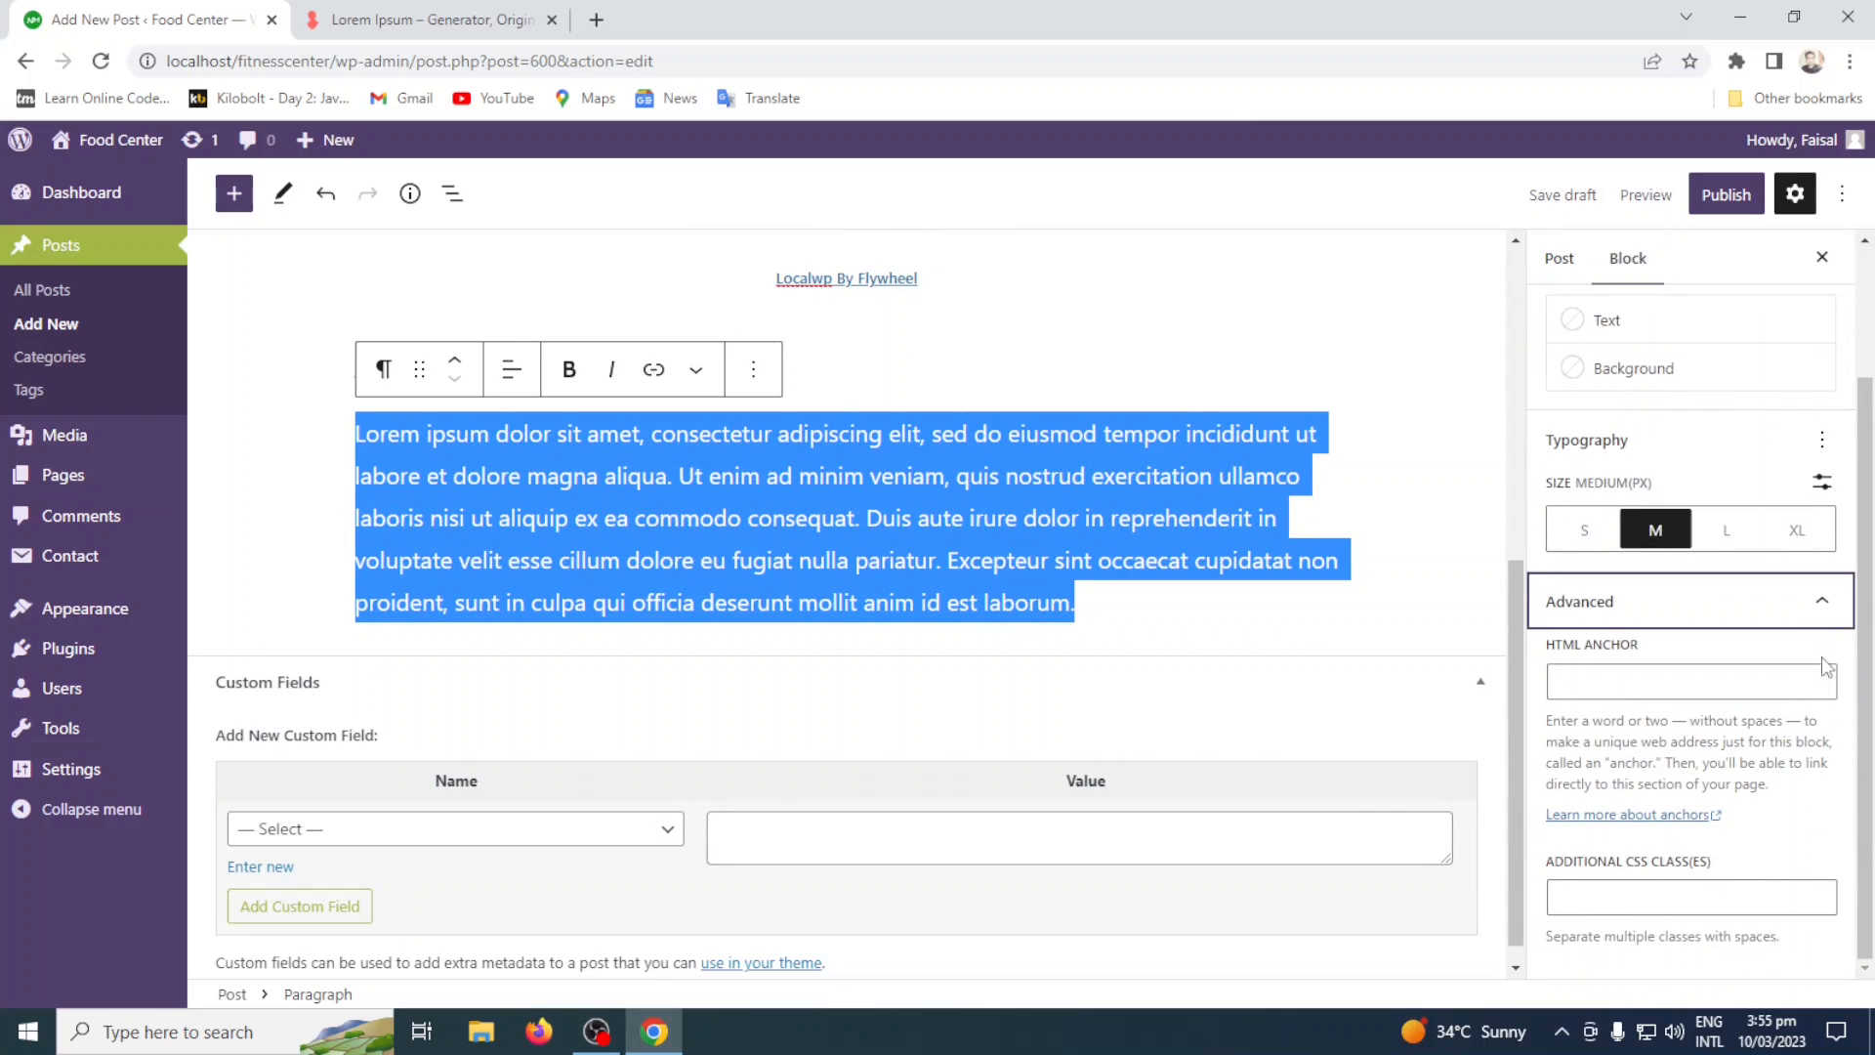
click(1822, 601)
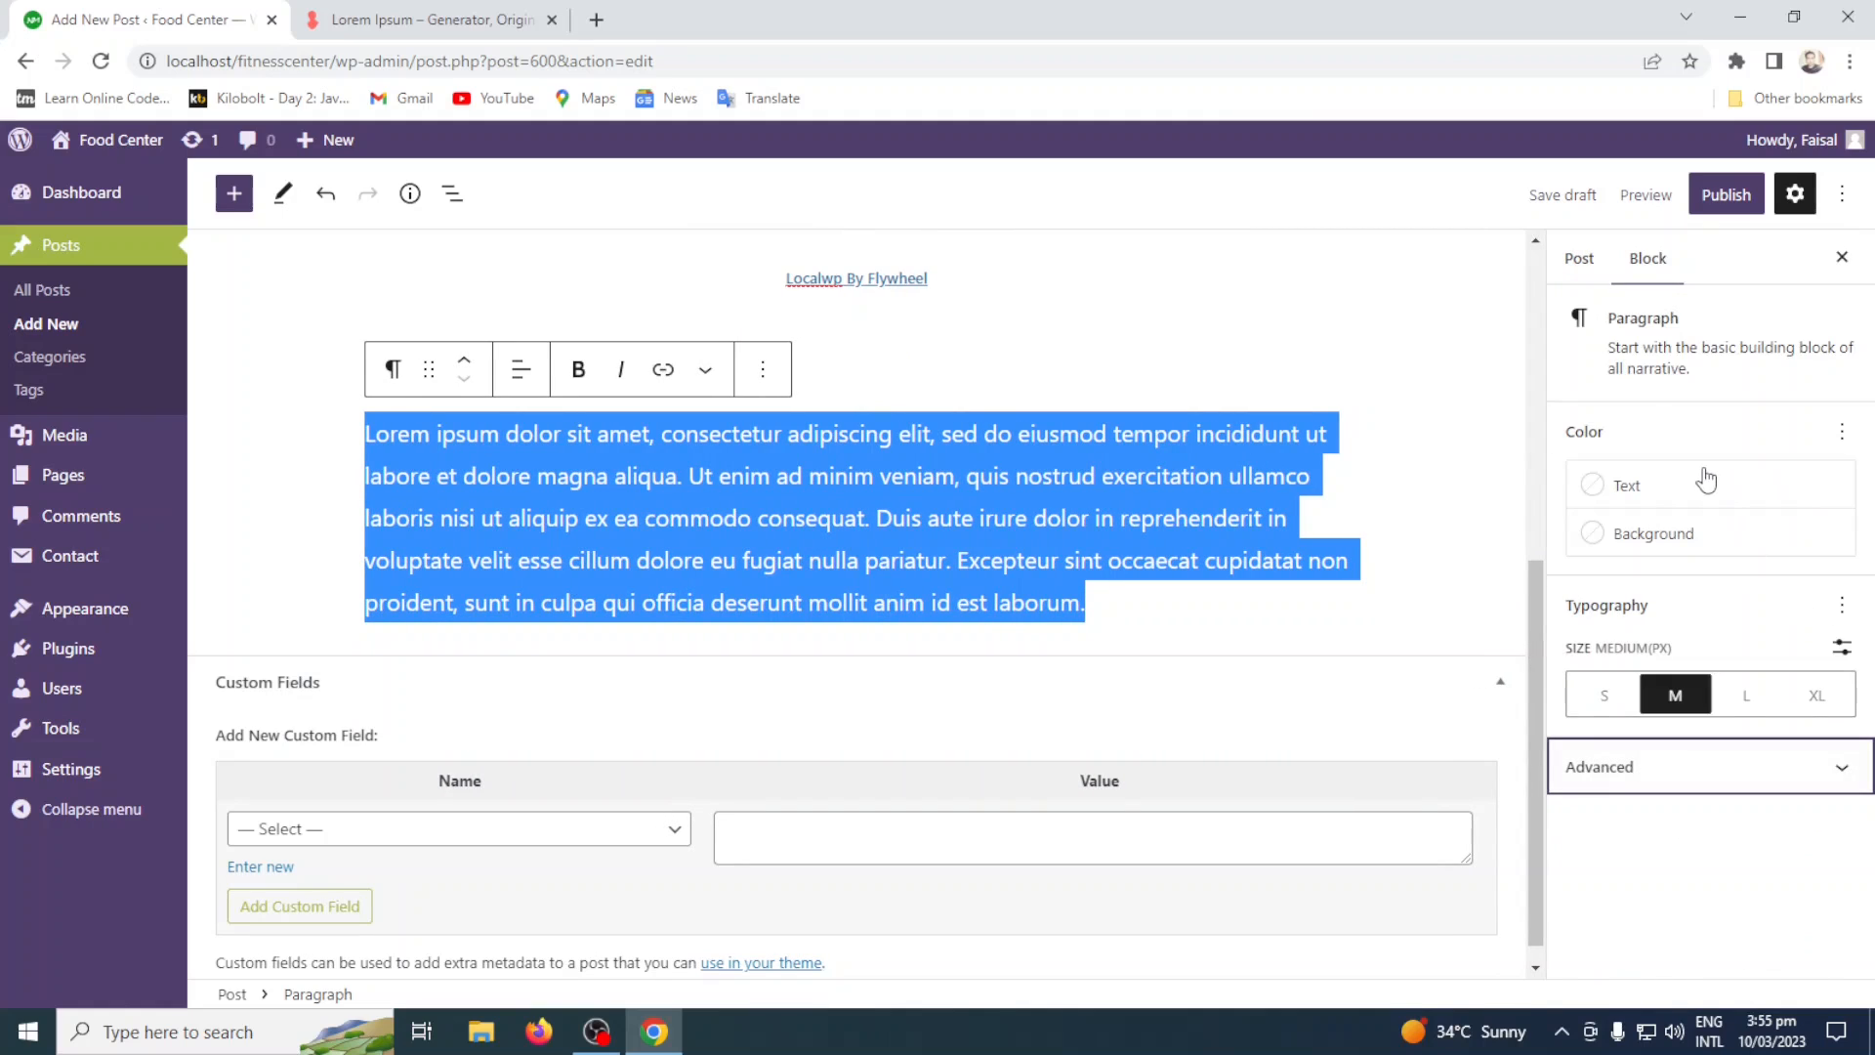
click(1123, 607)
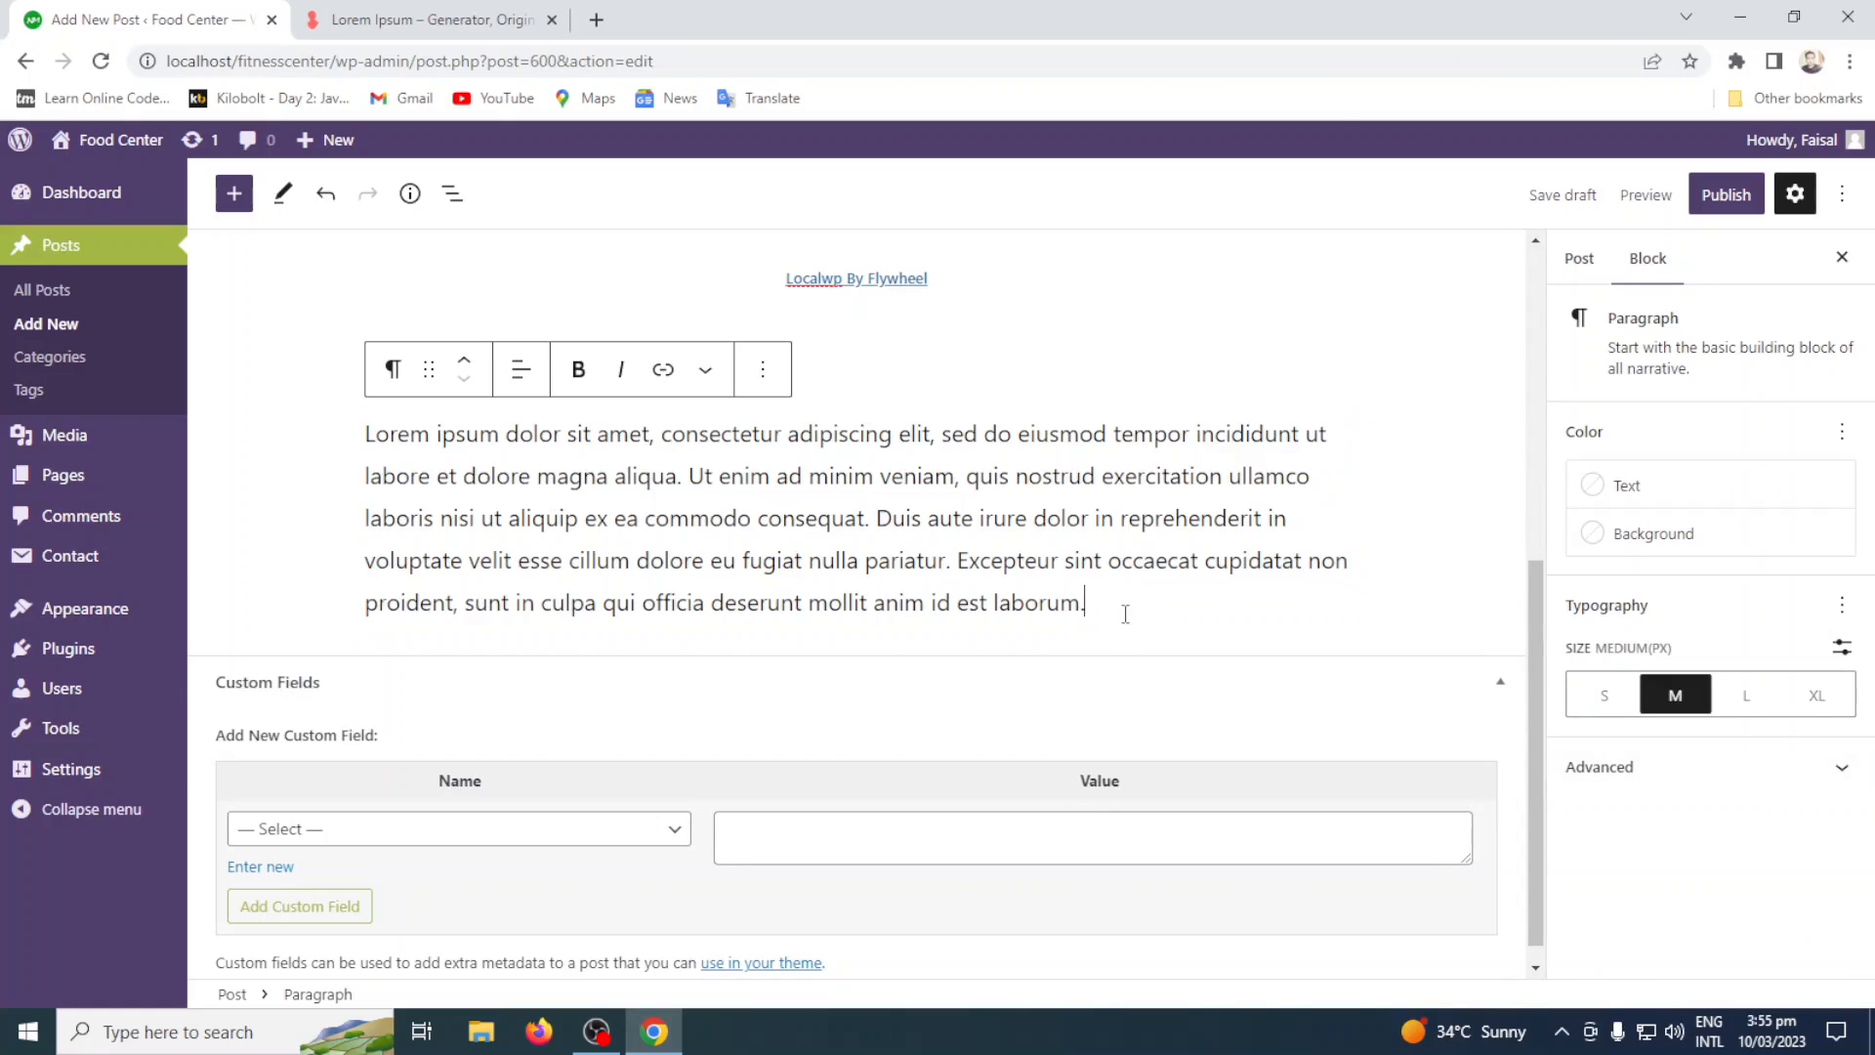
scroll(1119, 477, up, 6)
scroll(1119, 469, down, 6)
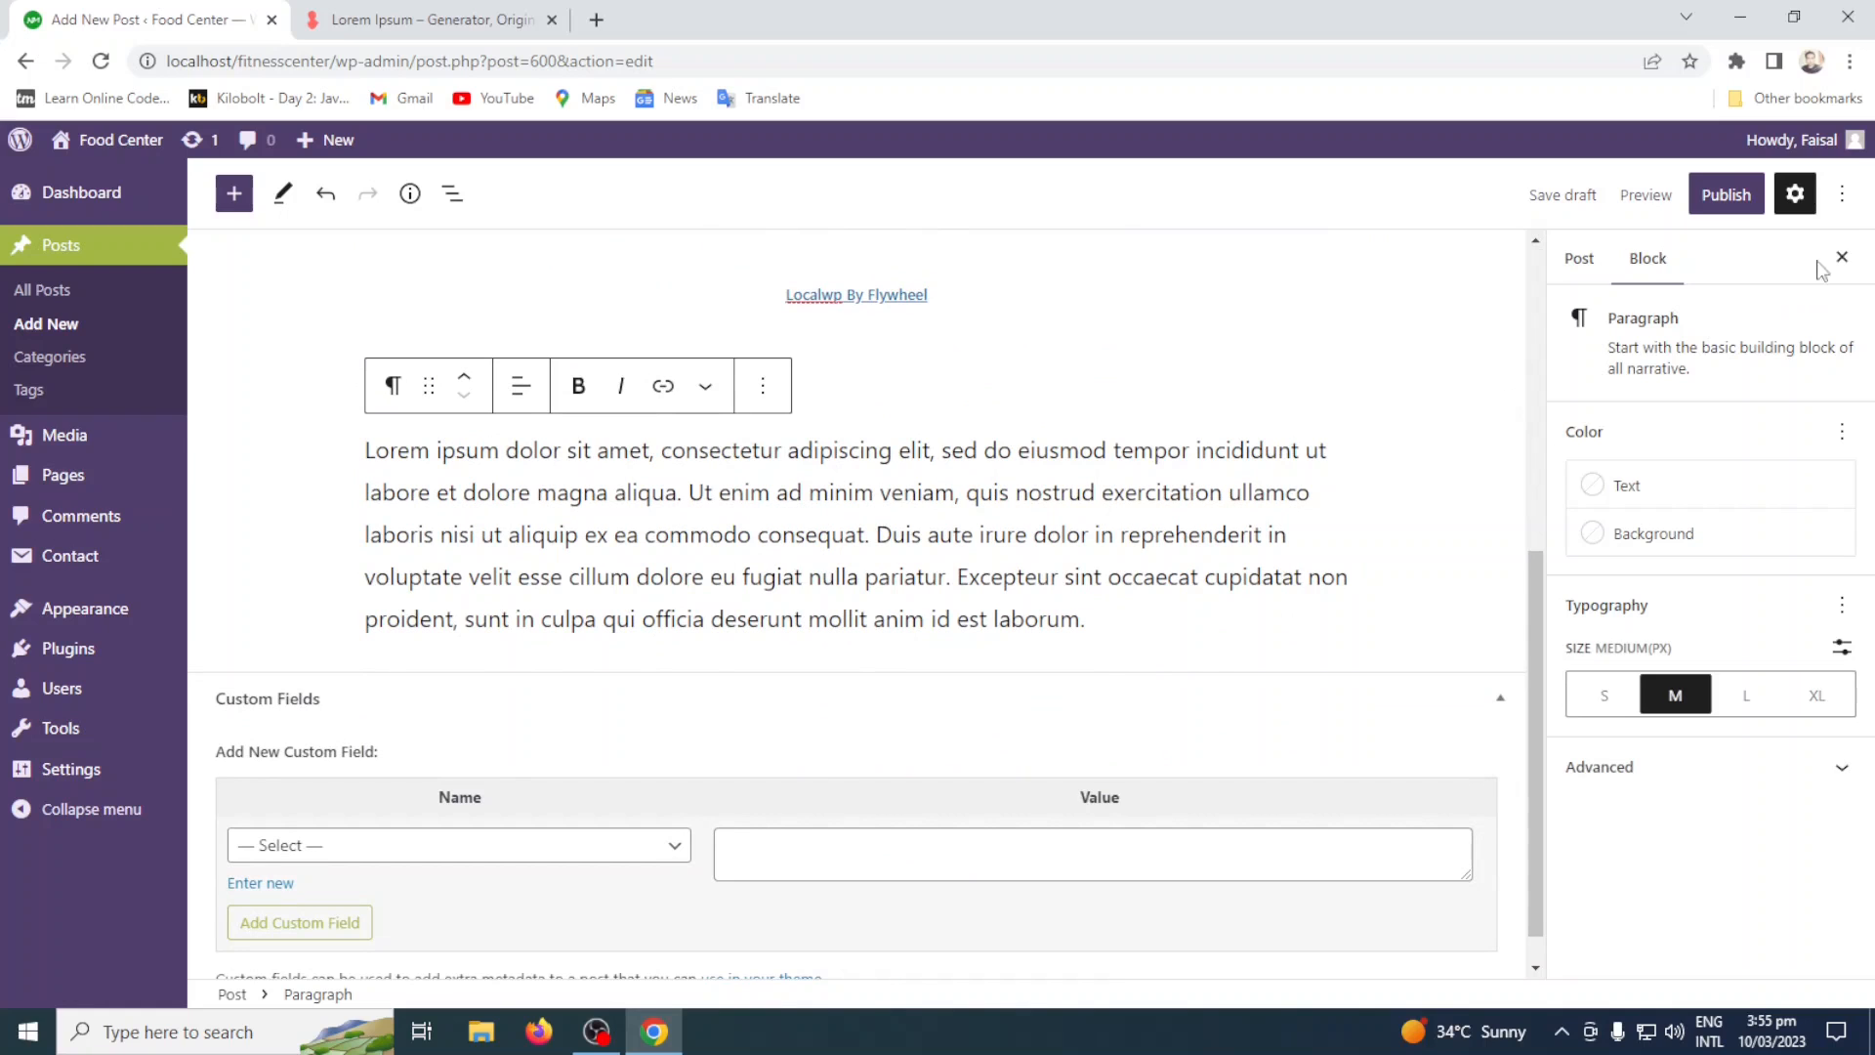
Review the publishing and appearance options in the editor's general preferences and close them.
click(1843, 198)
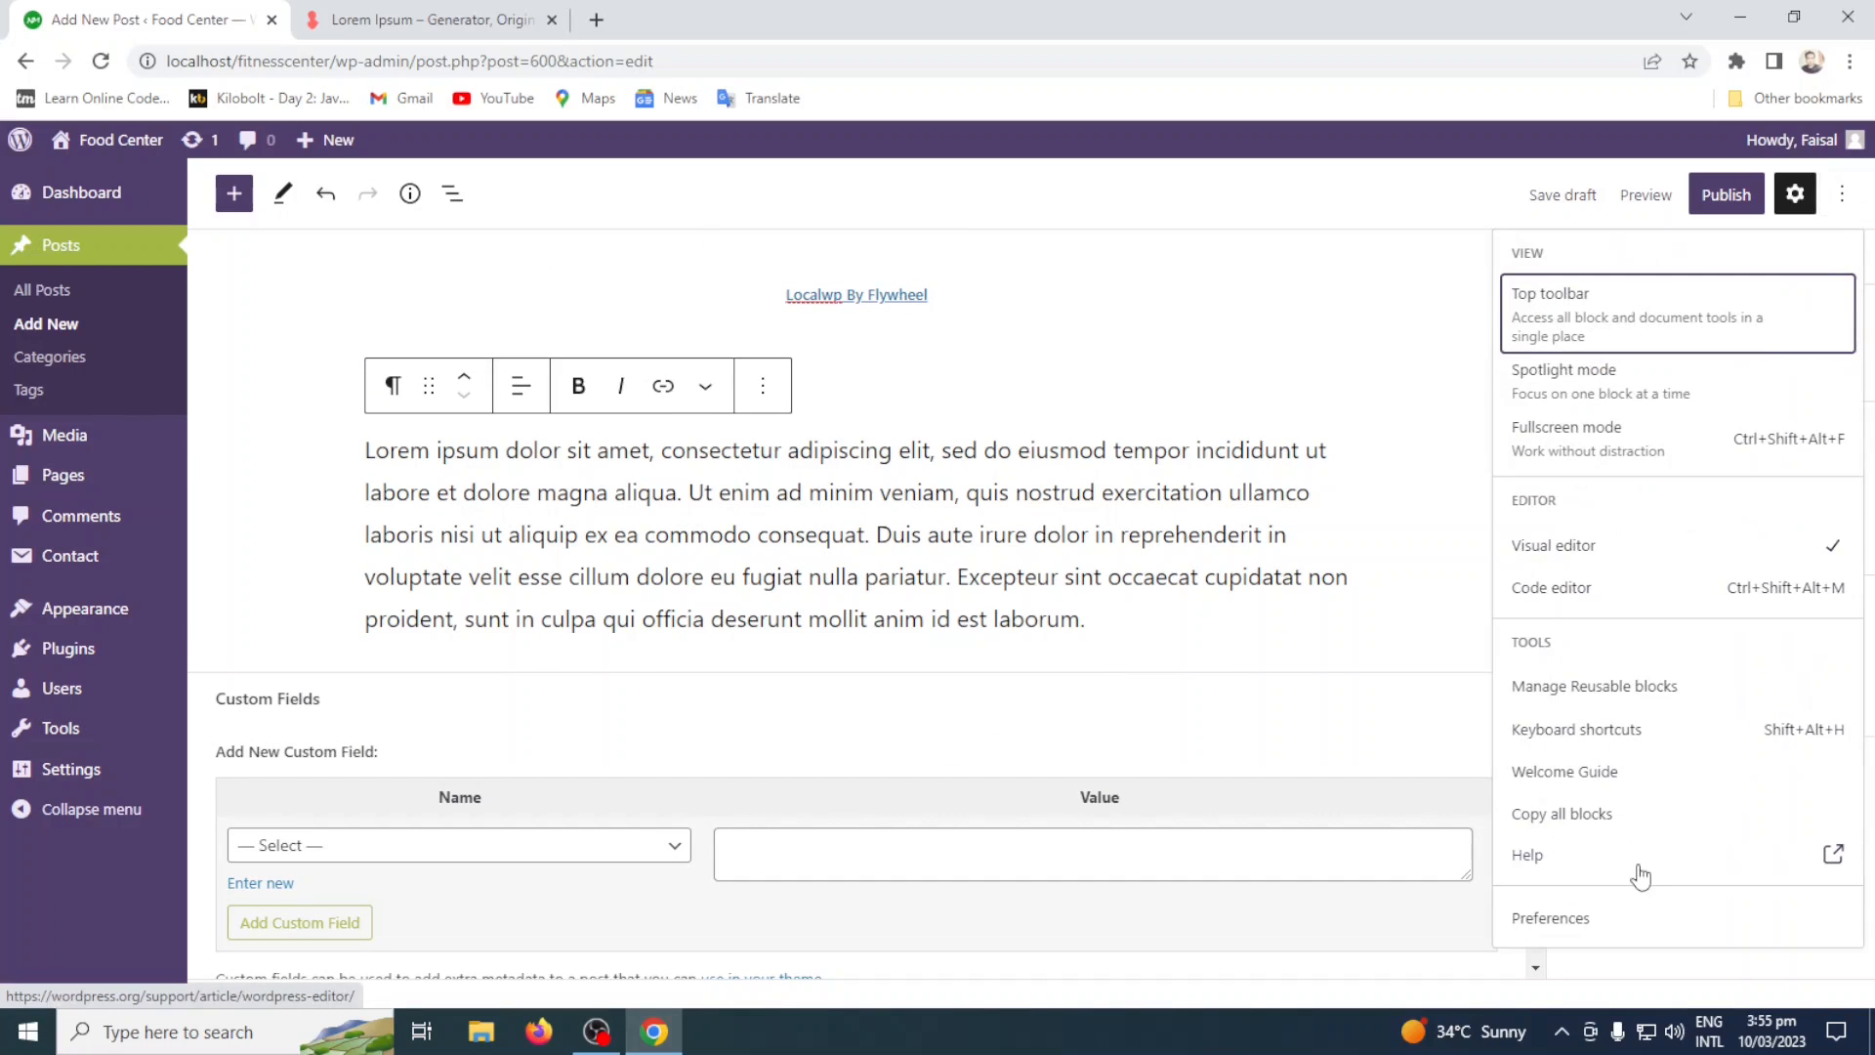
click(1598, 936)
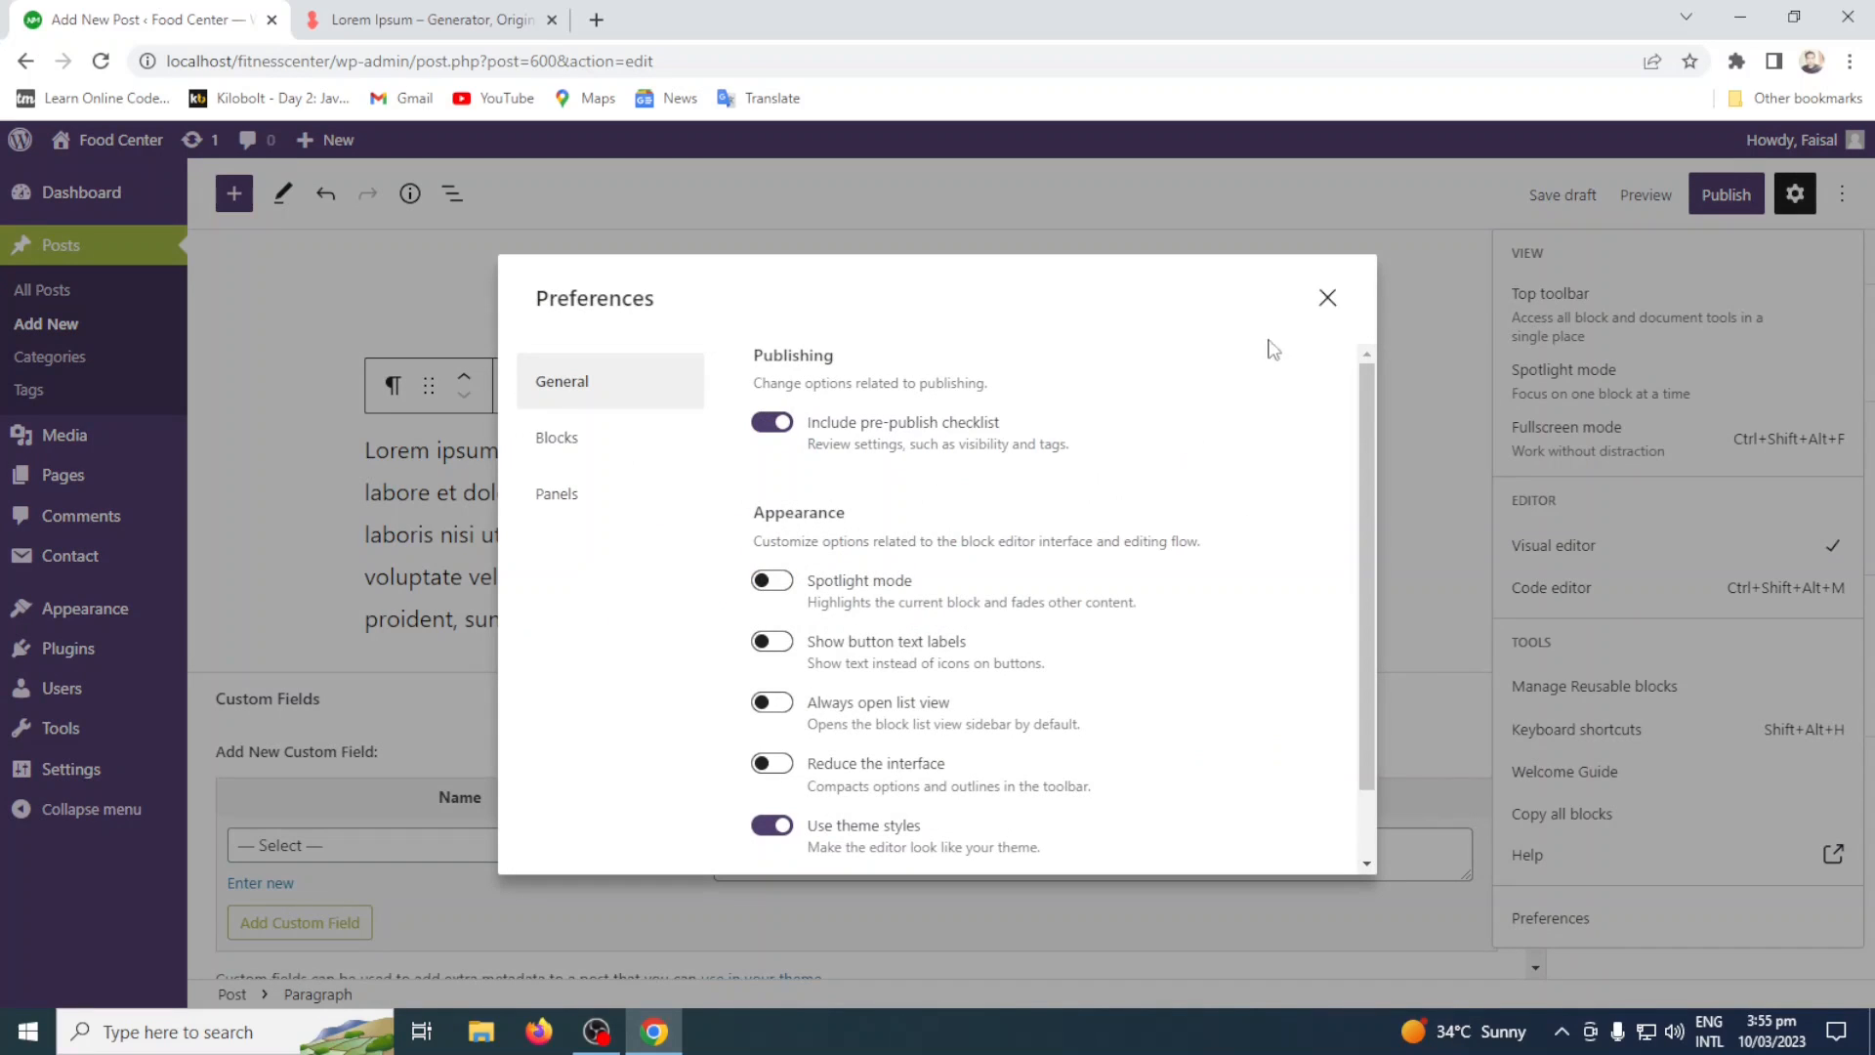
click(1327, 315)
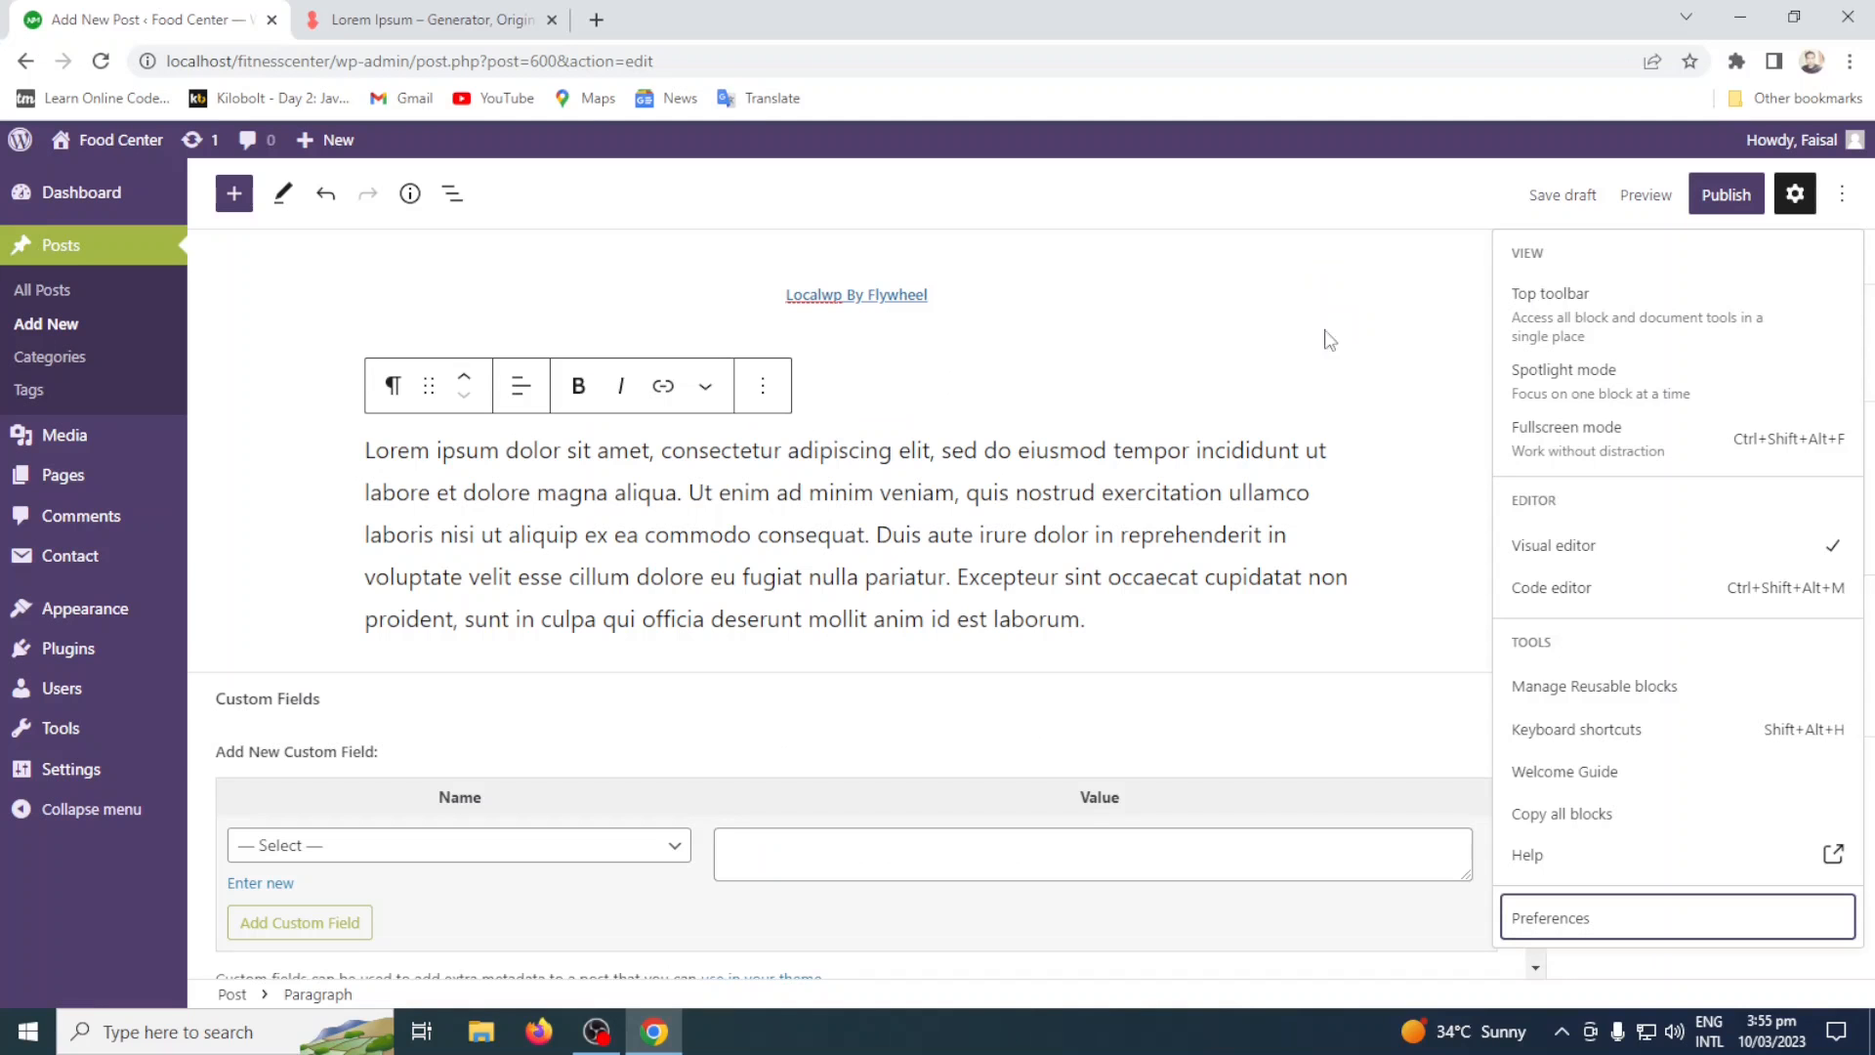
Start publishing the post to review the pre-publish checks, and cancel.
click(1725, 195)
click(1725, 195)
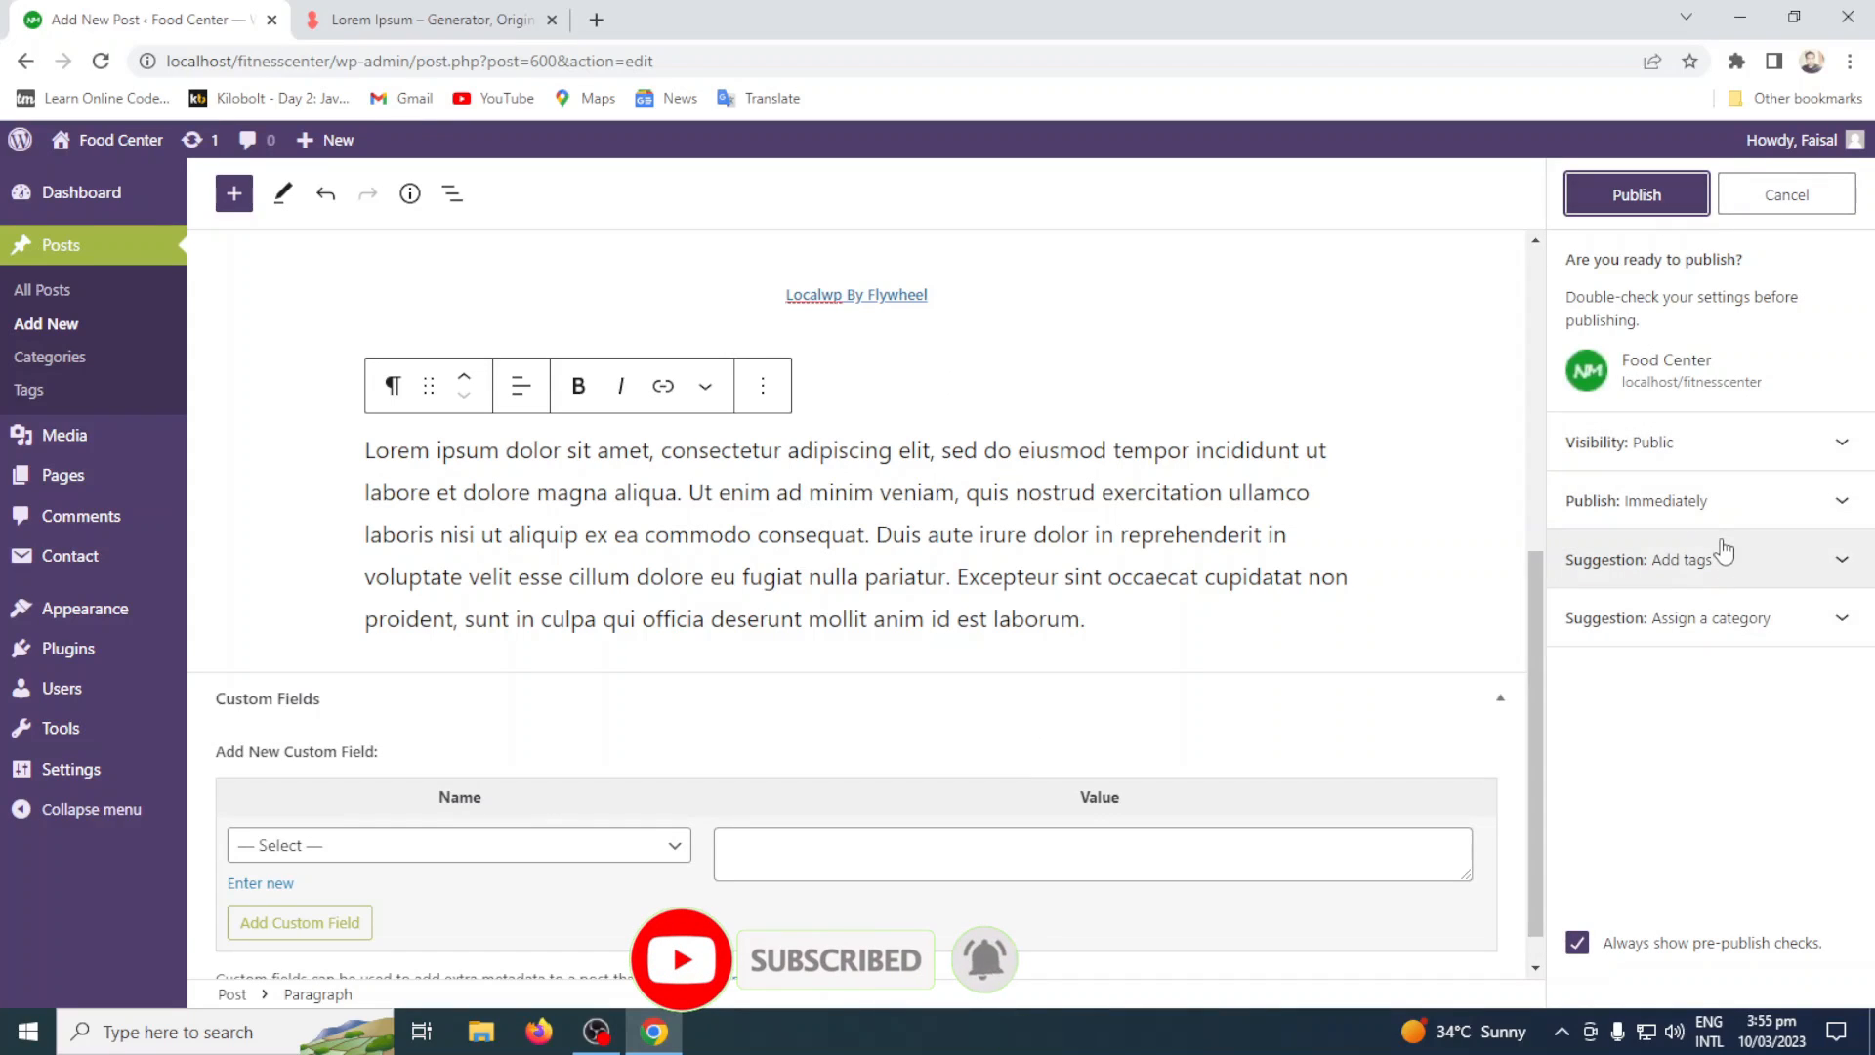
click(1834, 206)
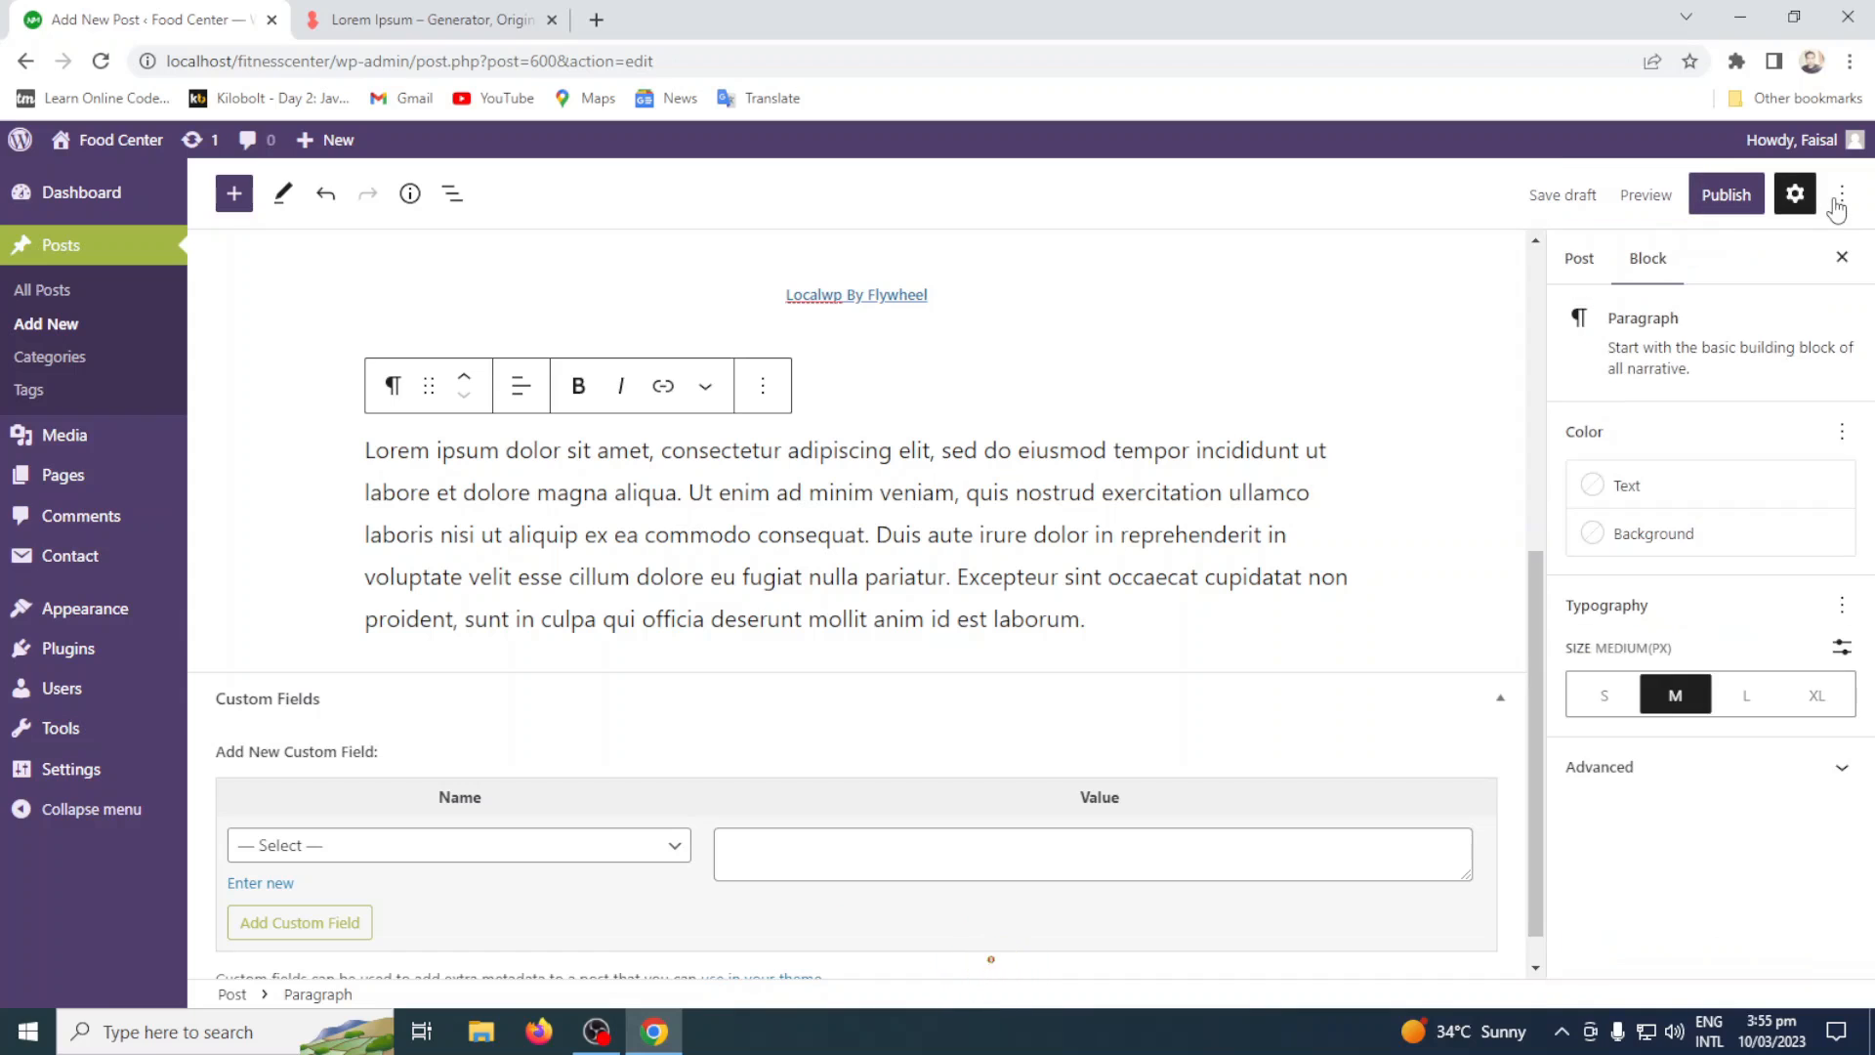
Turn off "Include pre-publish checklist" in the editor preferences and publish the post.
click(1840, 199)
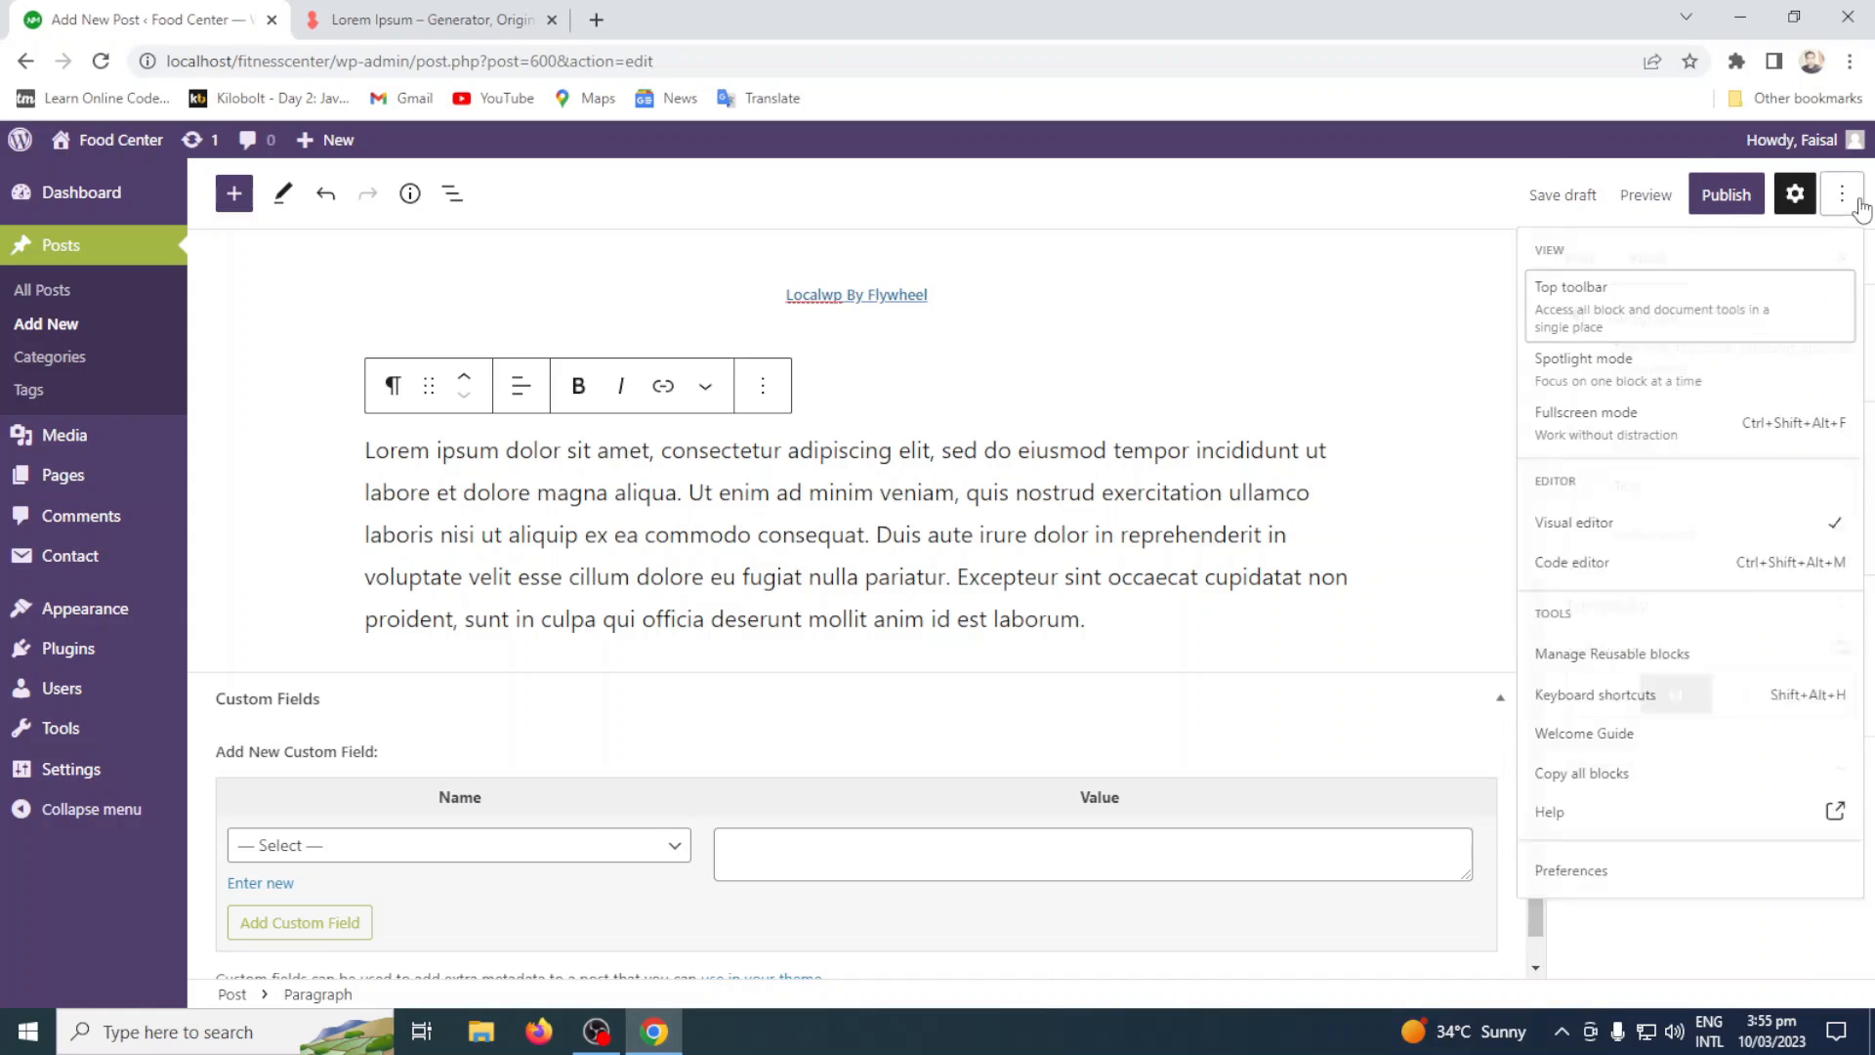
click(1657, 918)
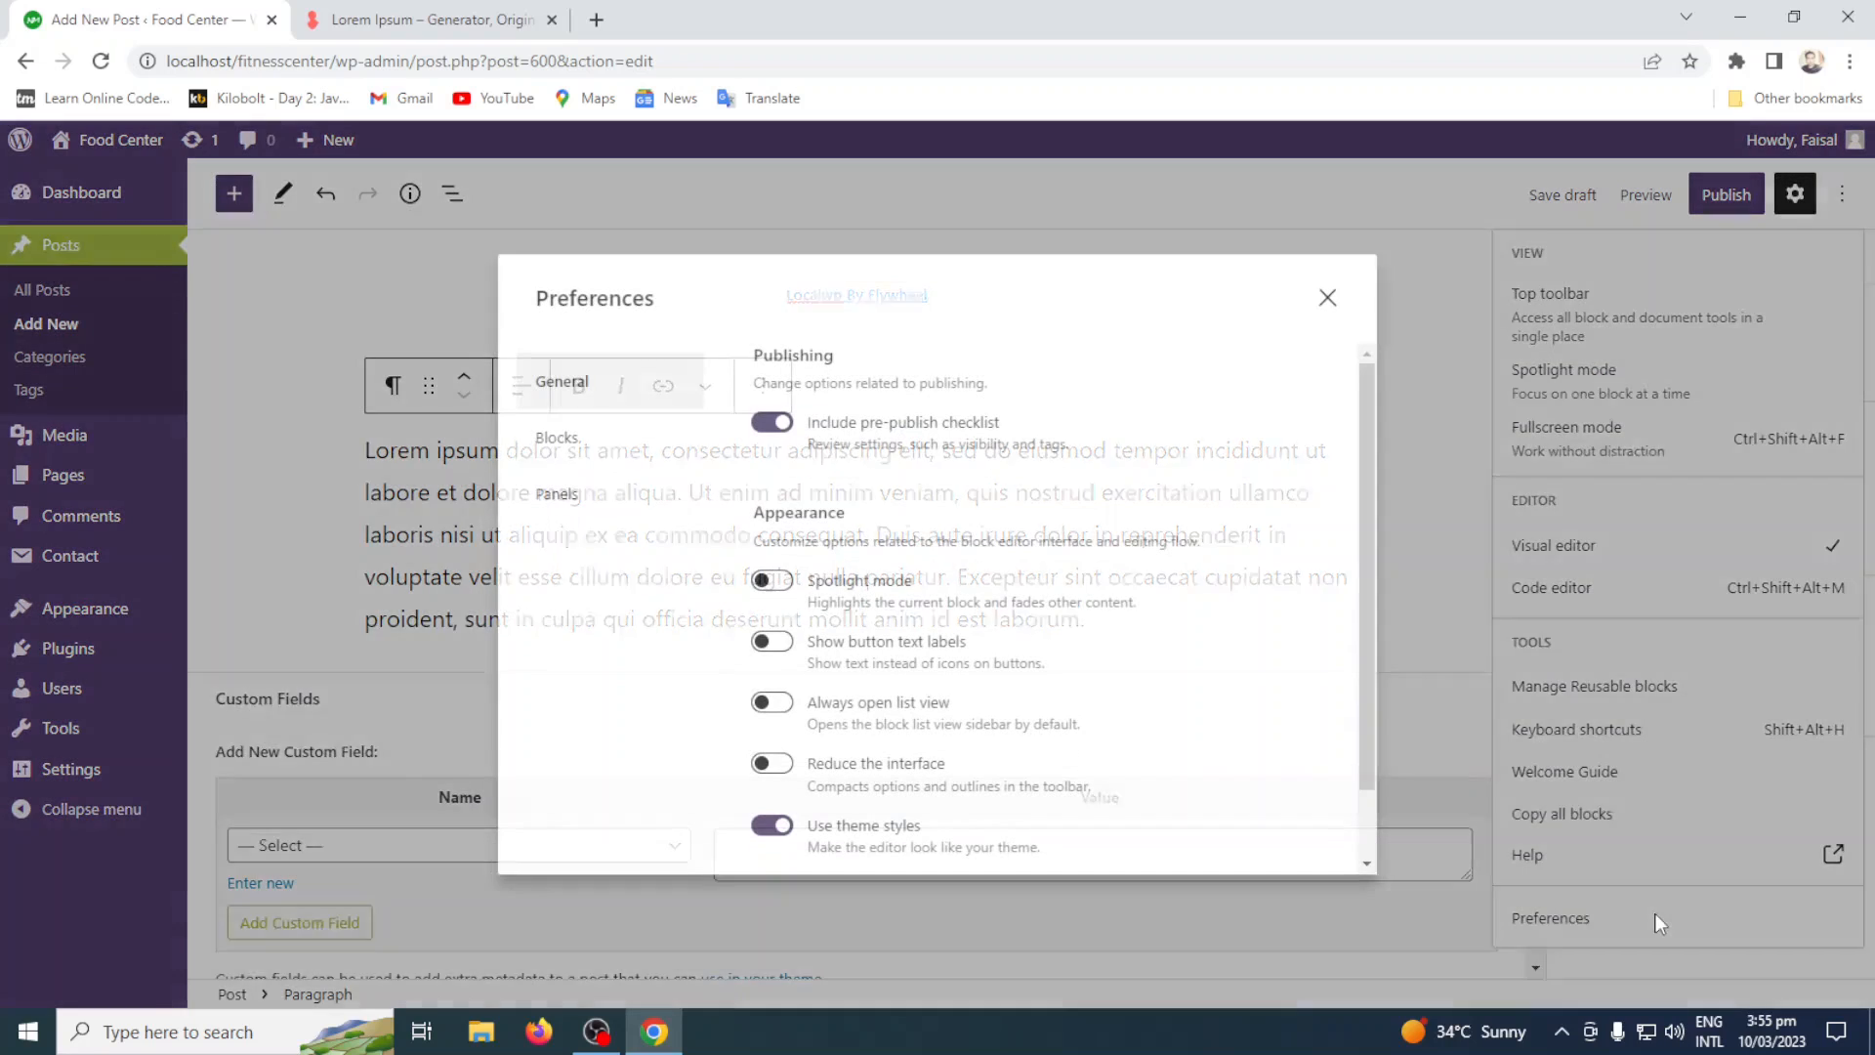
click(759, 426)
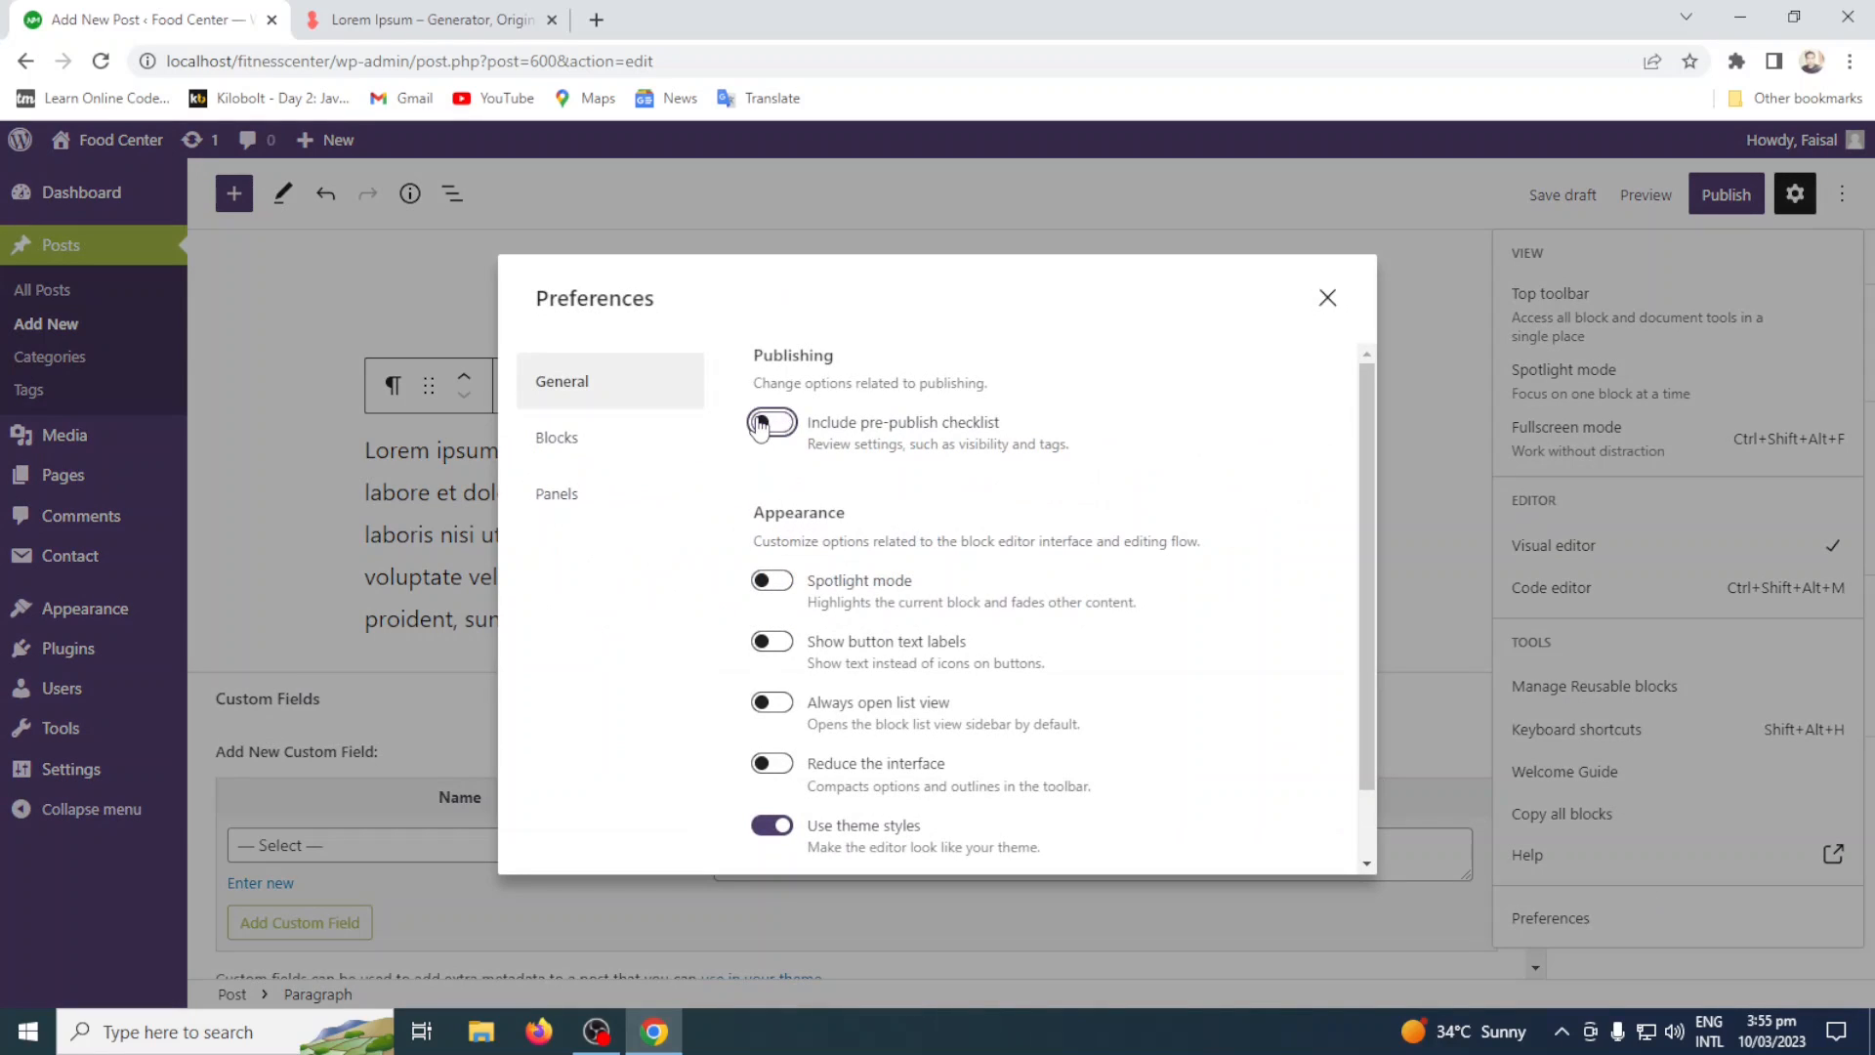
click(1327, 297)
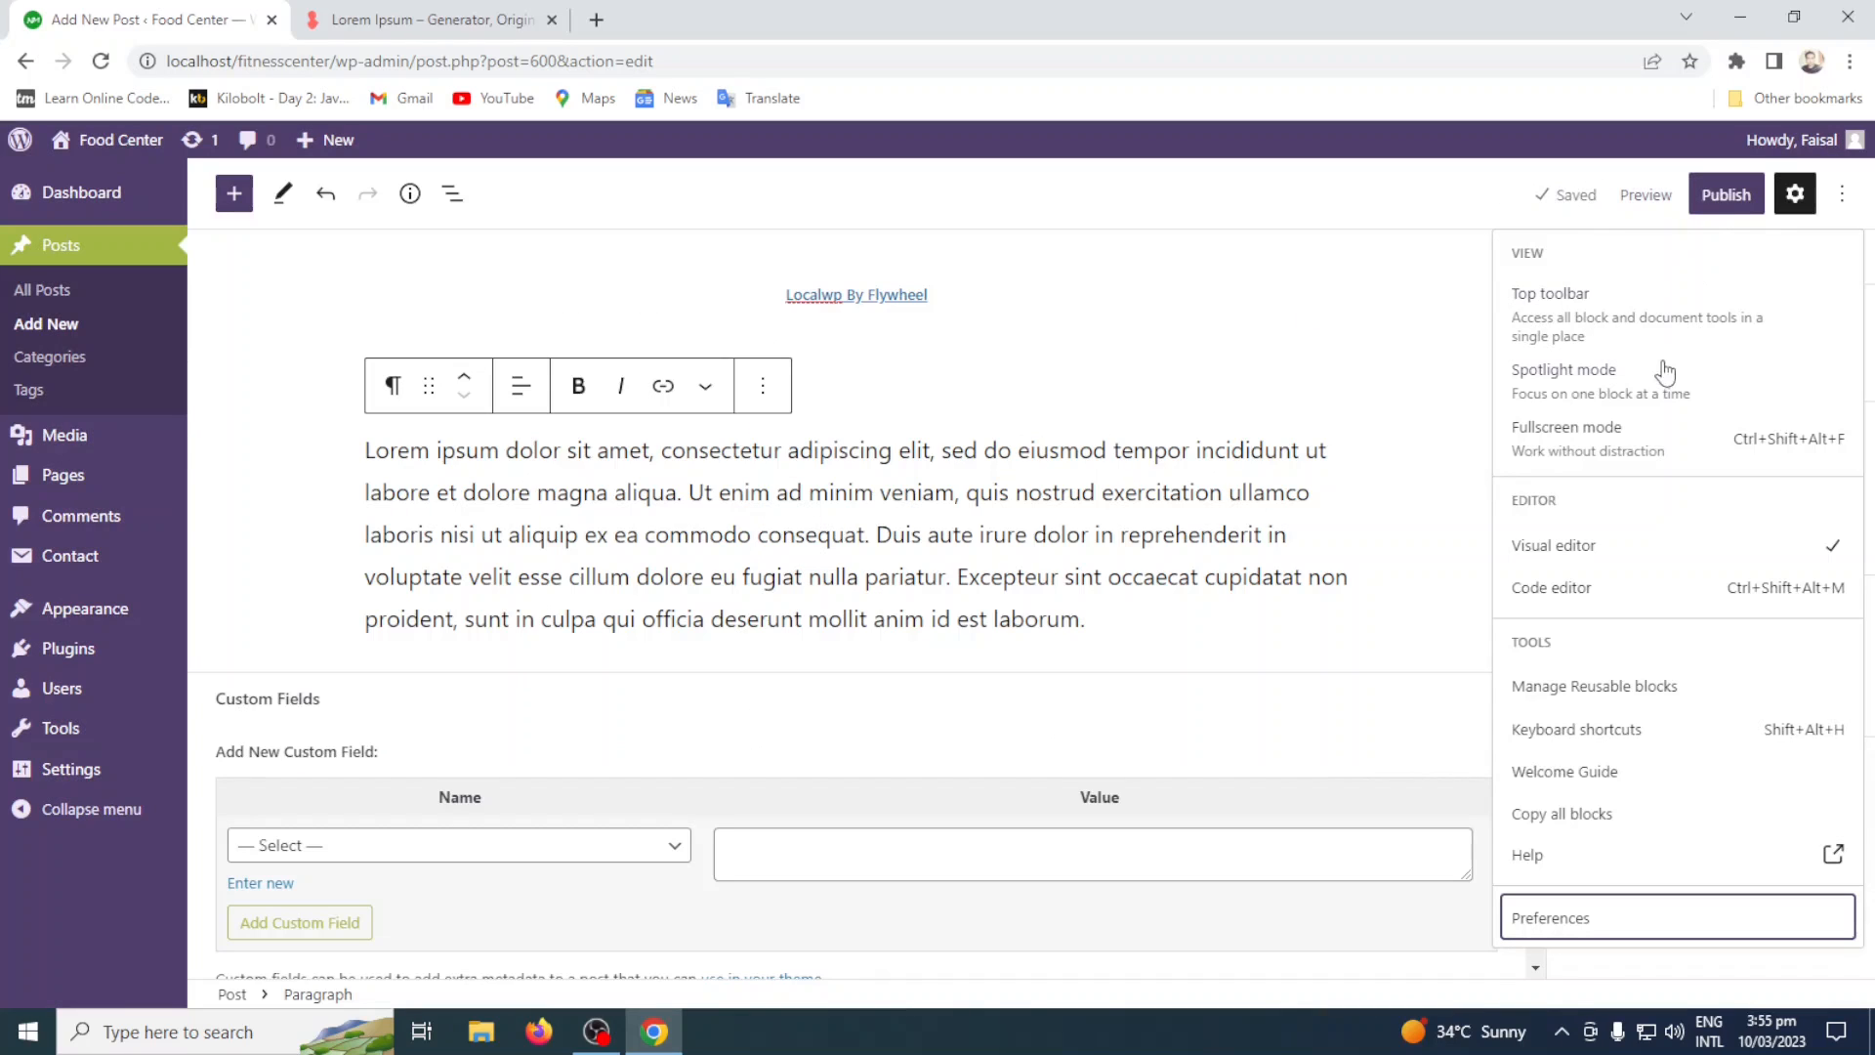
click(1724, 194)
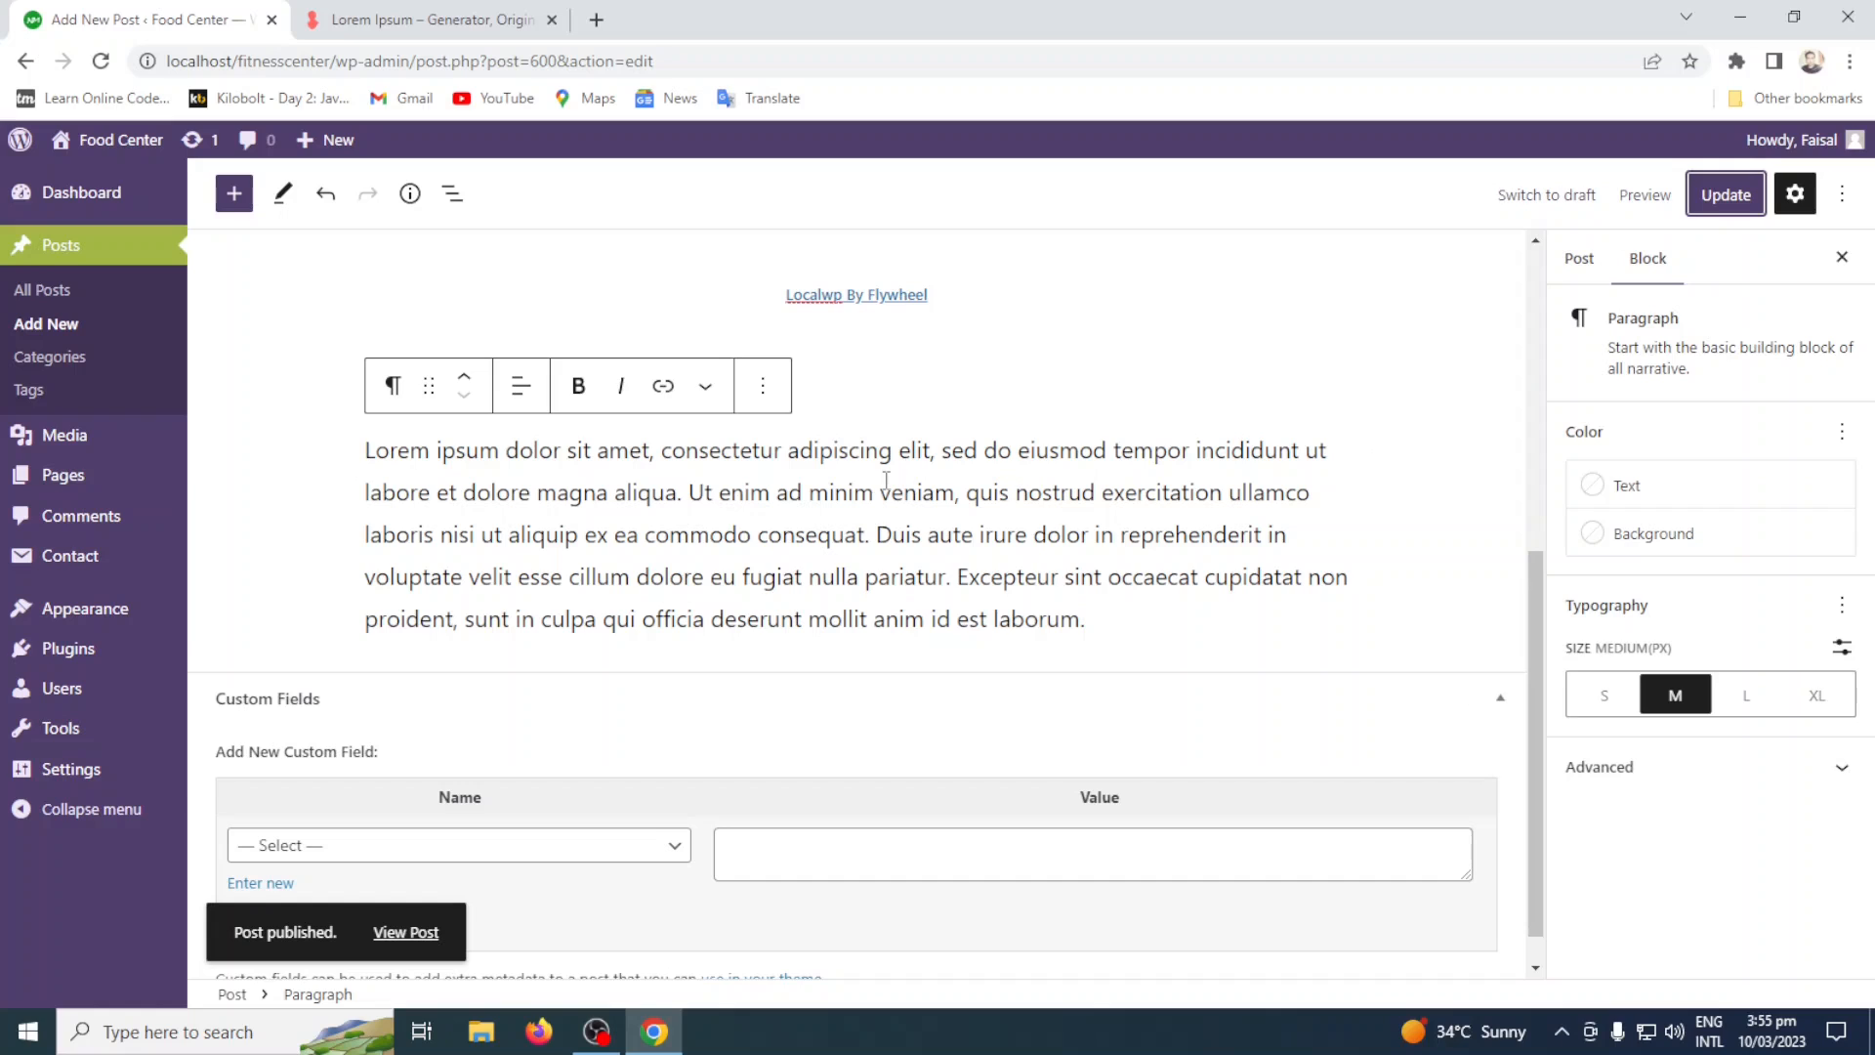
View the list of all posts and open the post categories page.
click(90, 297)
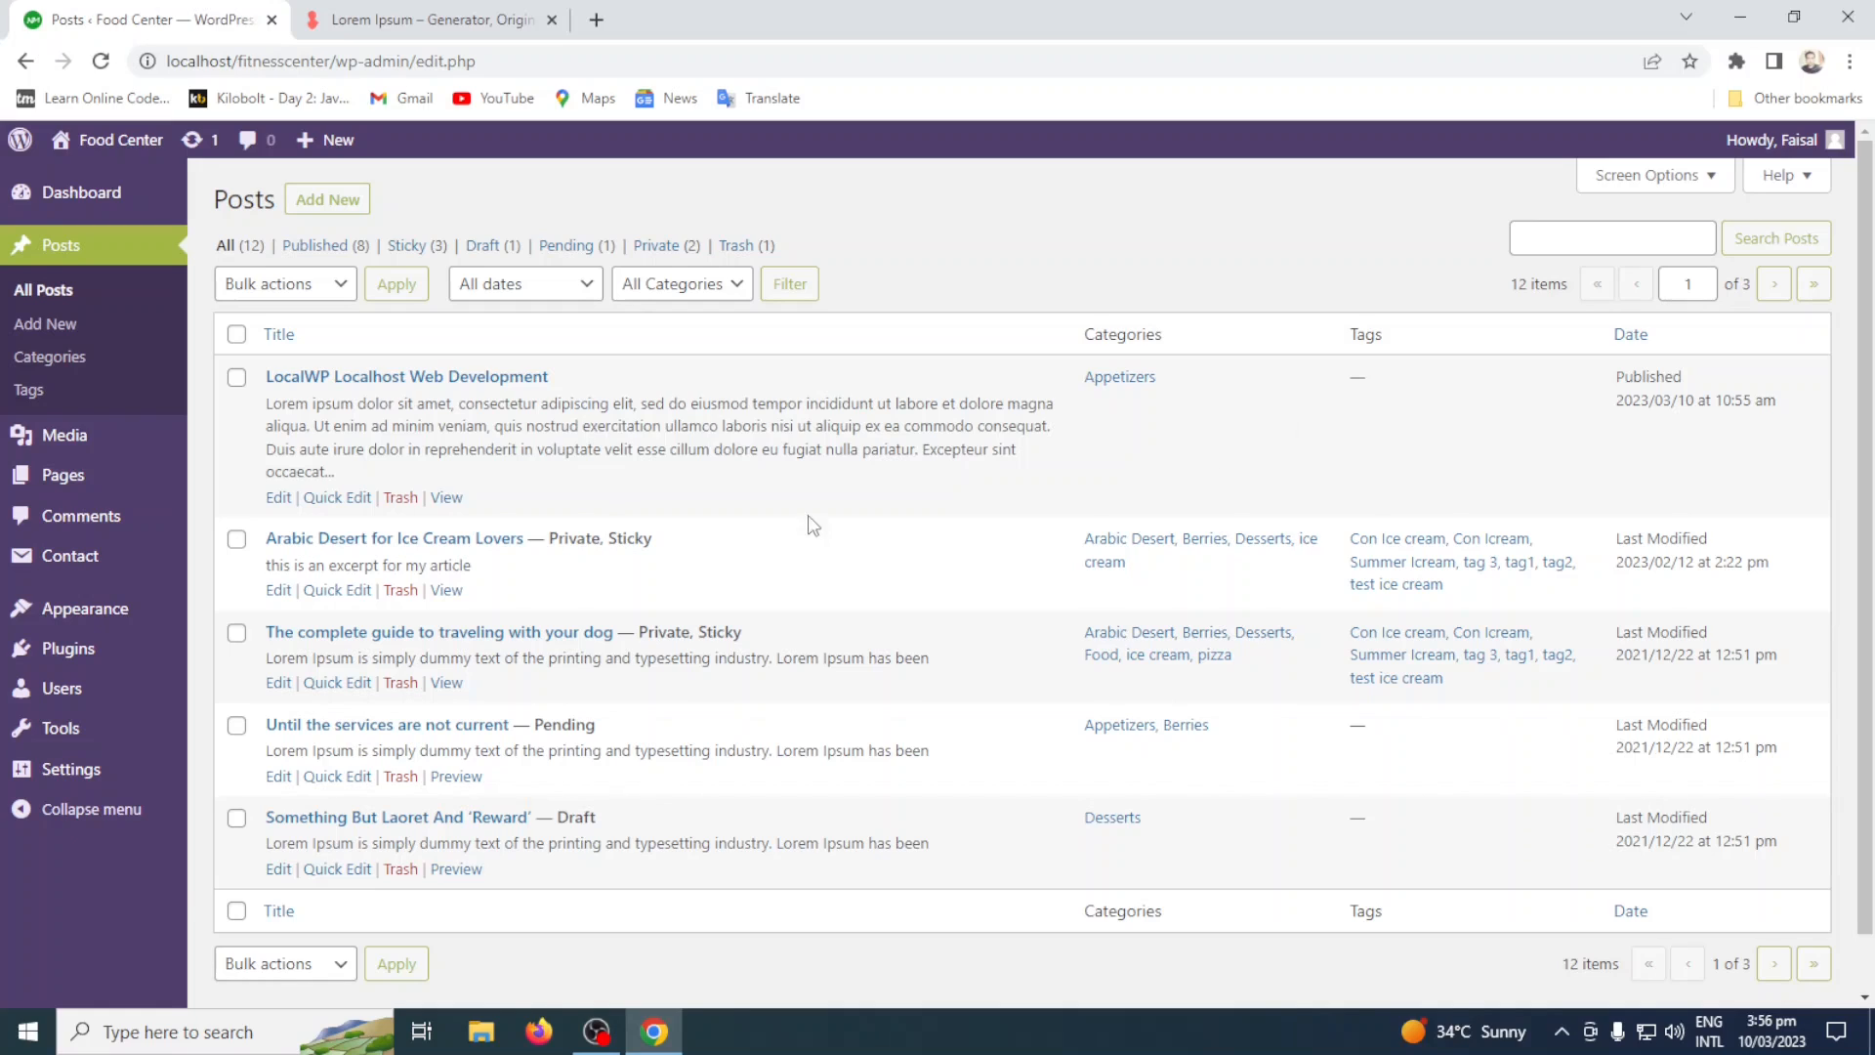
click(70, 358)
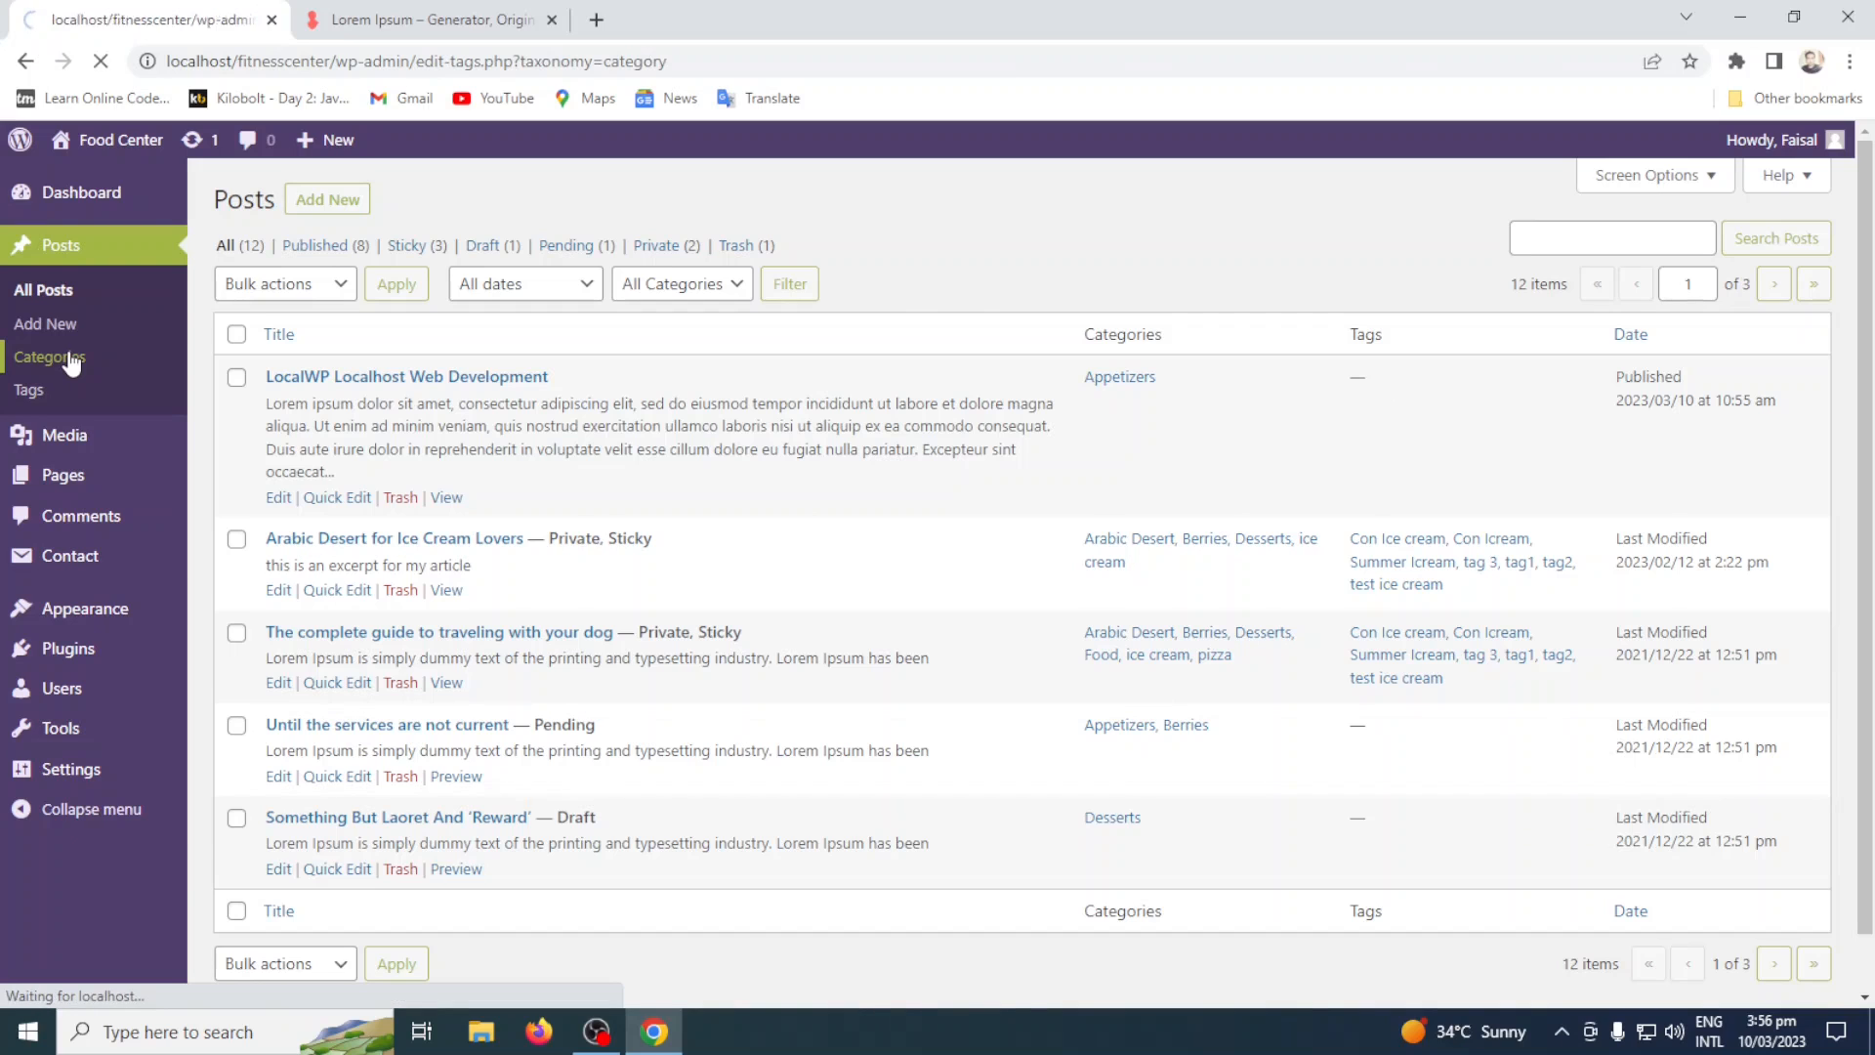
Open the Food Center website in a new tab and look through its home page.
right_click(107, 181)
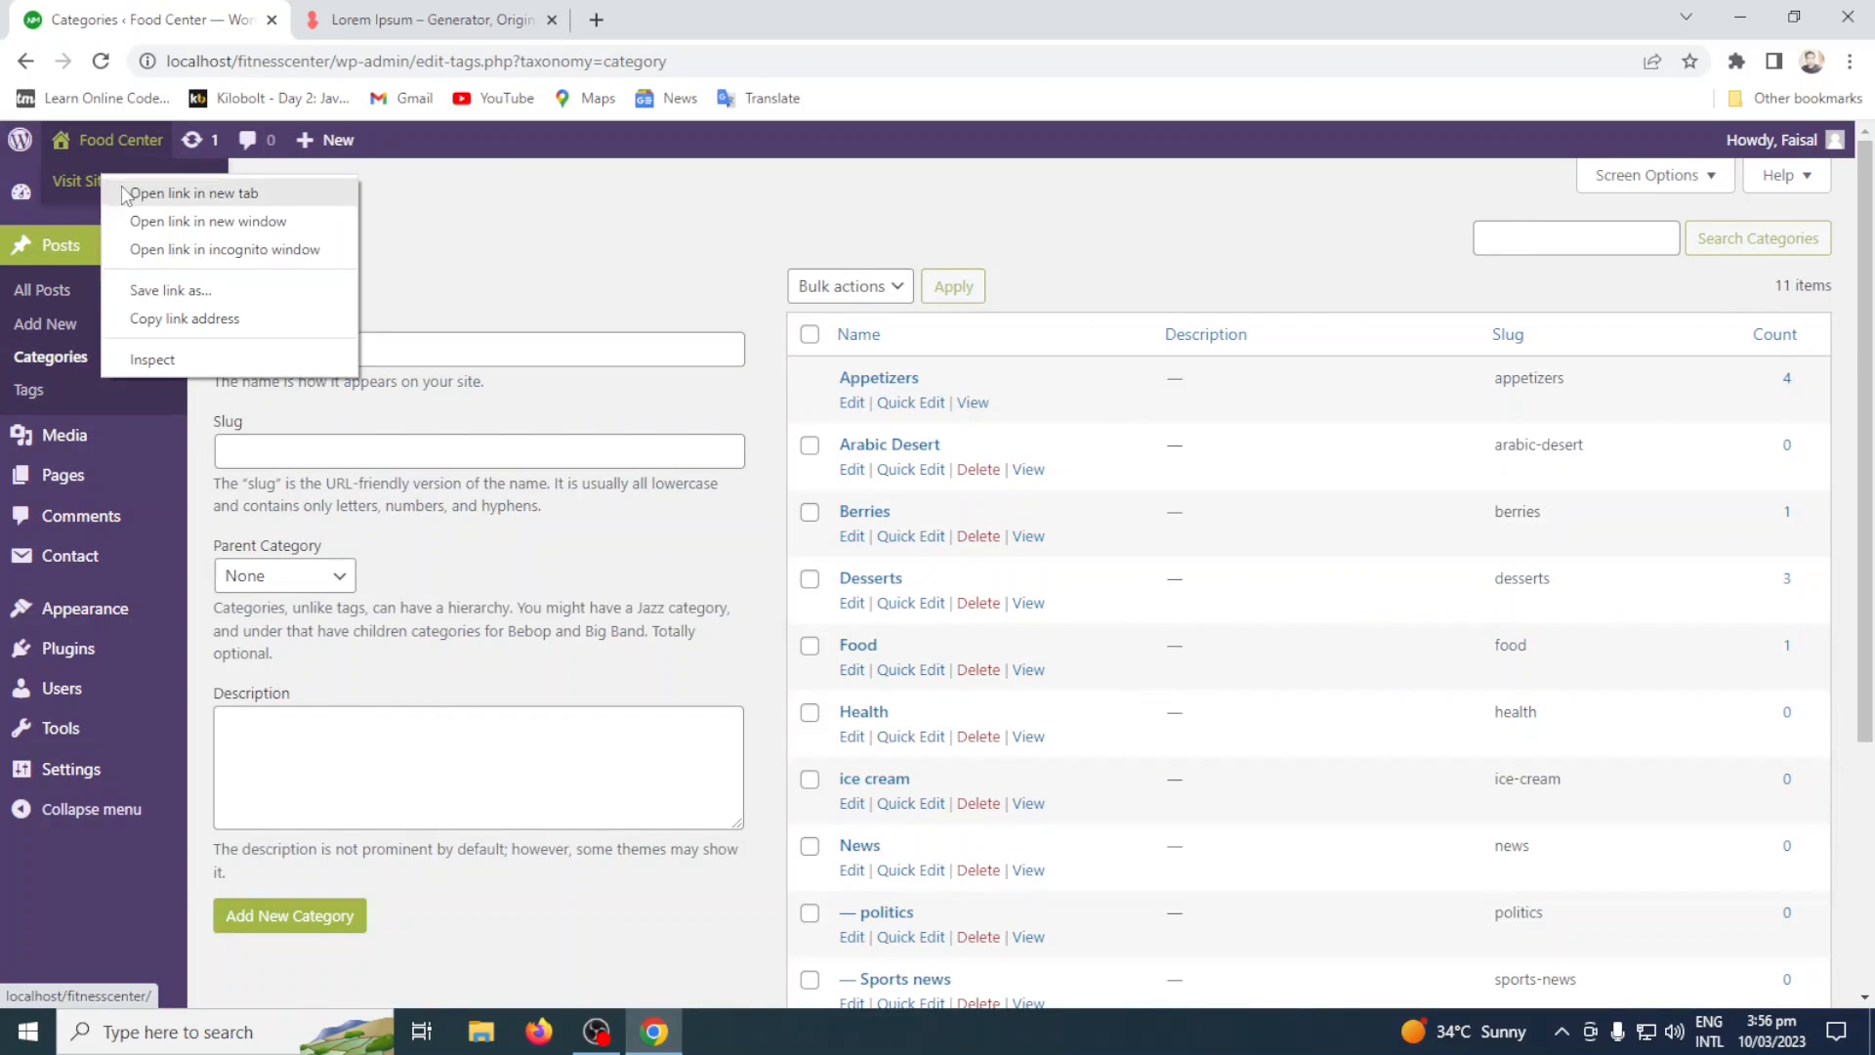
click(162, 190)
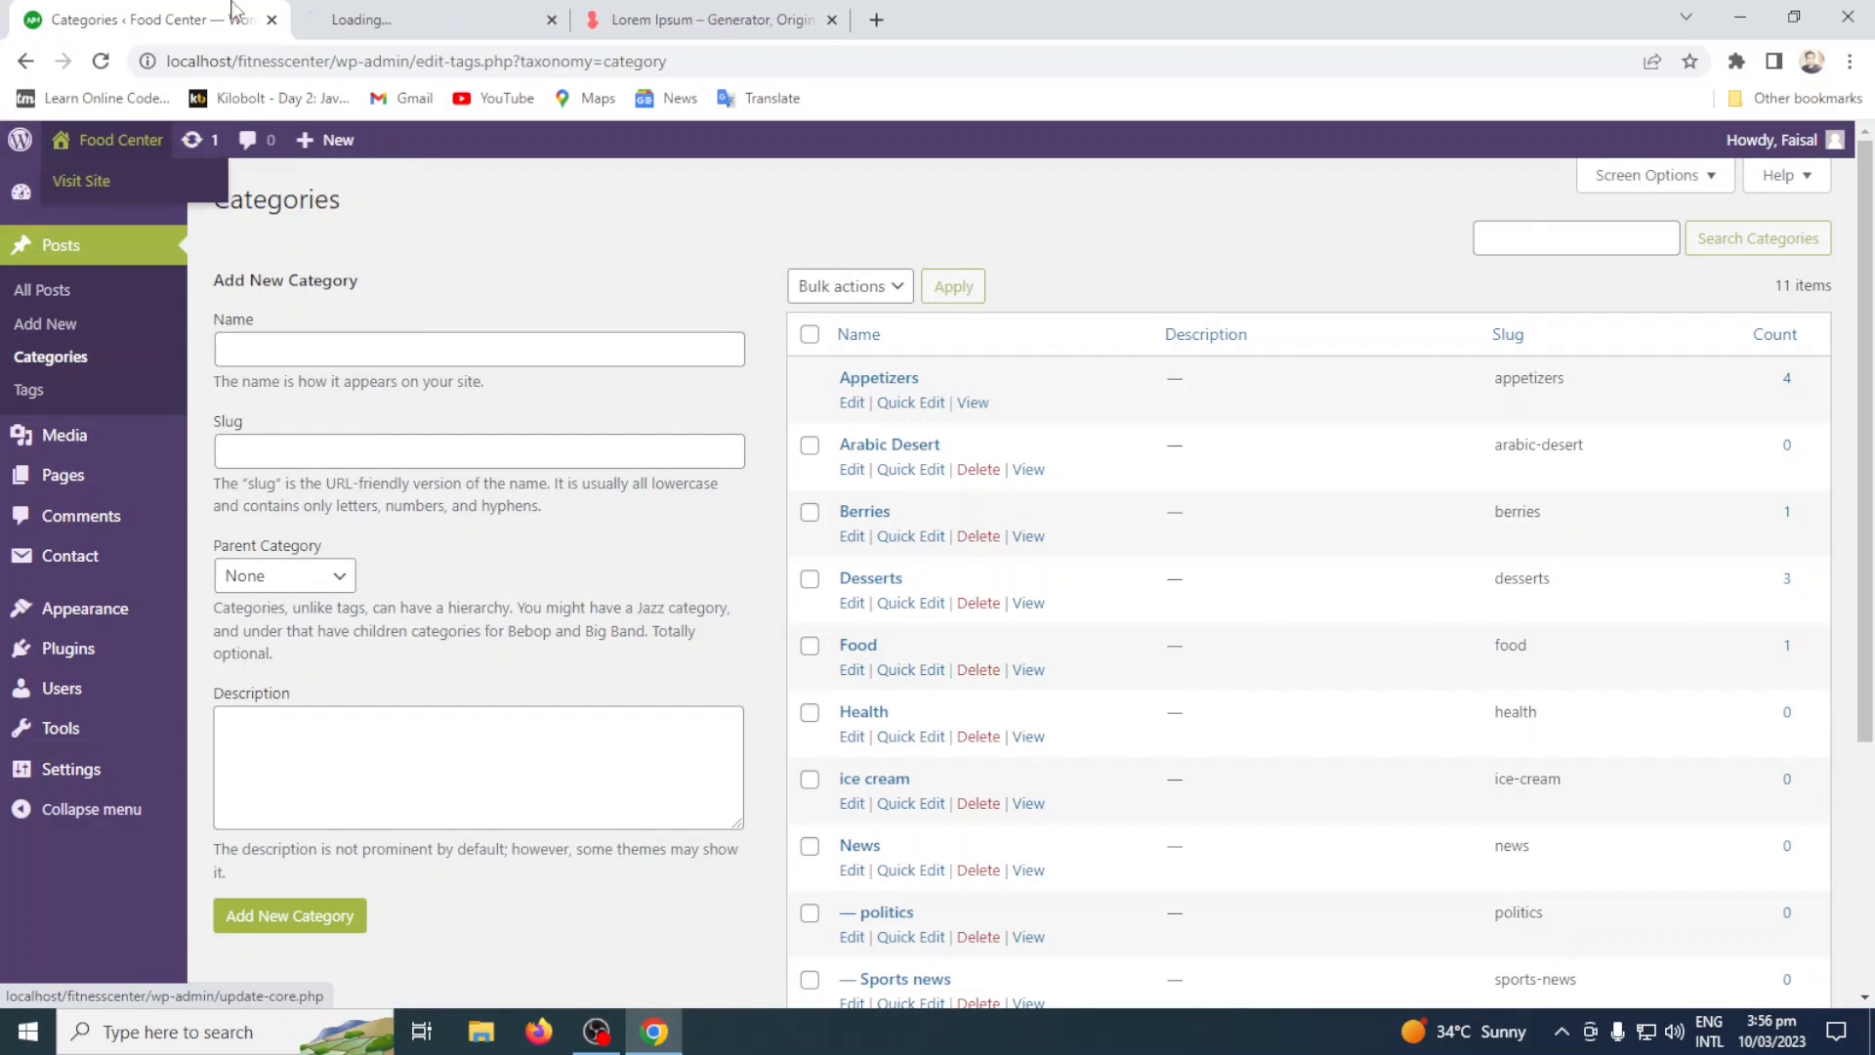
click(372, 12)
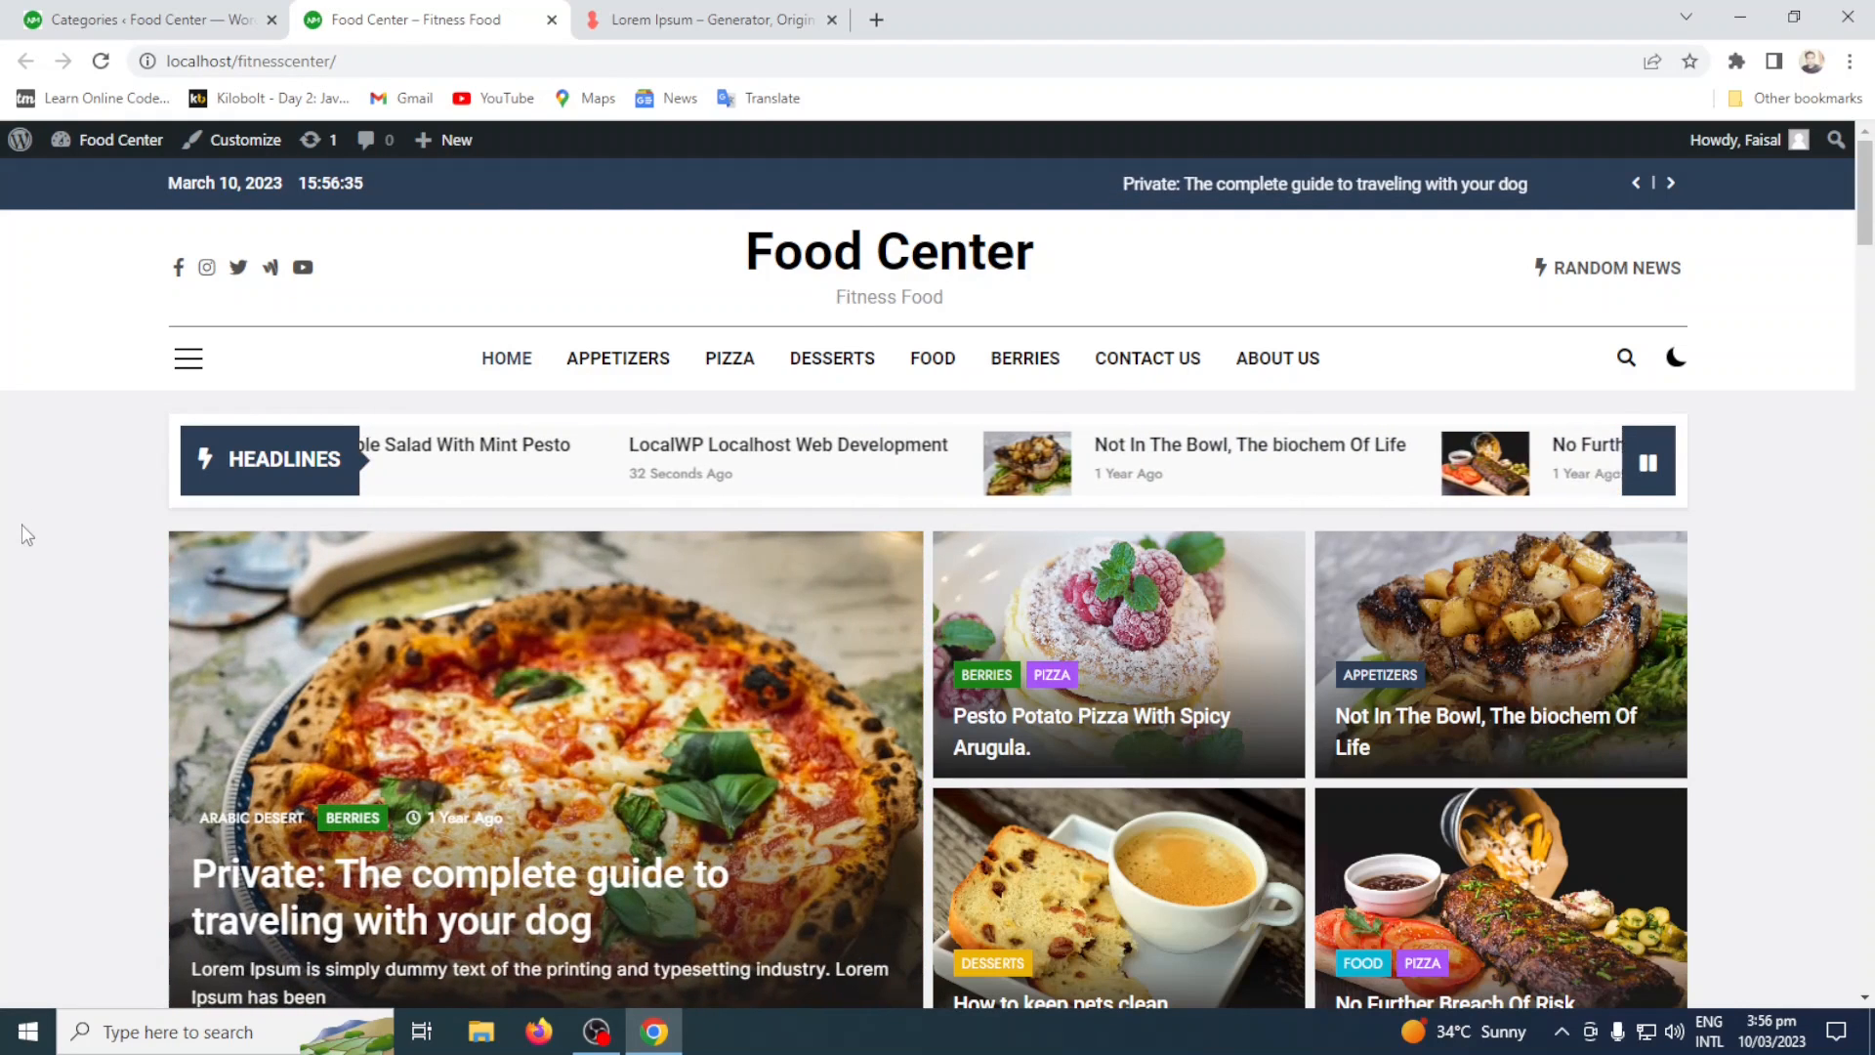
scroll(22, 525, down, 3)
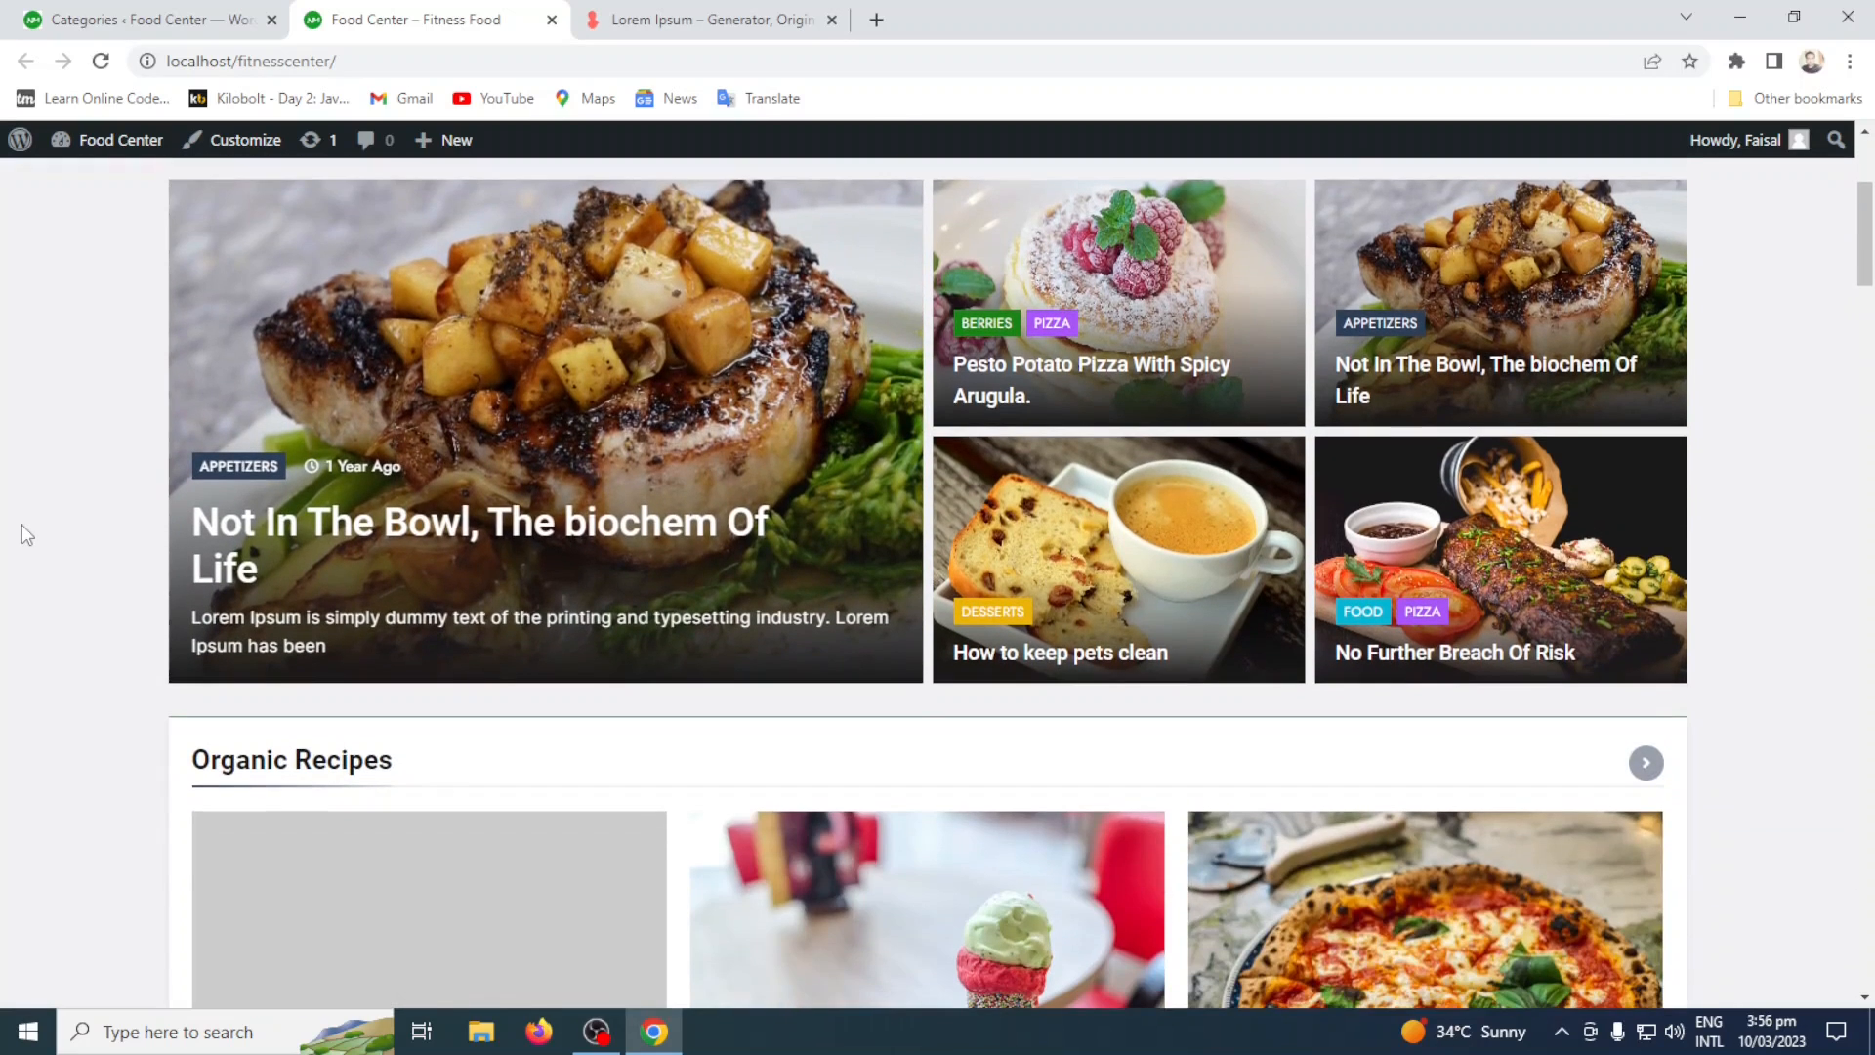
Look through the home page's featured posts, Organic Recipes and Popular sections to see how posts appear with their categories.
scroll(22, 524, down, 2)
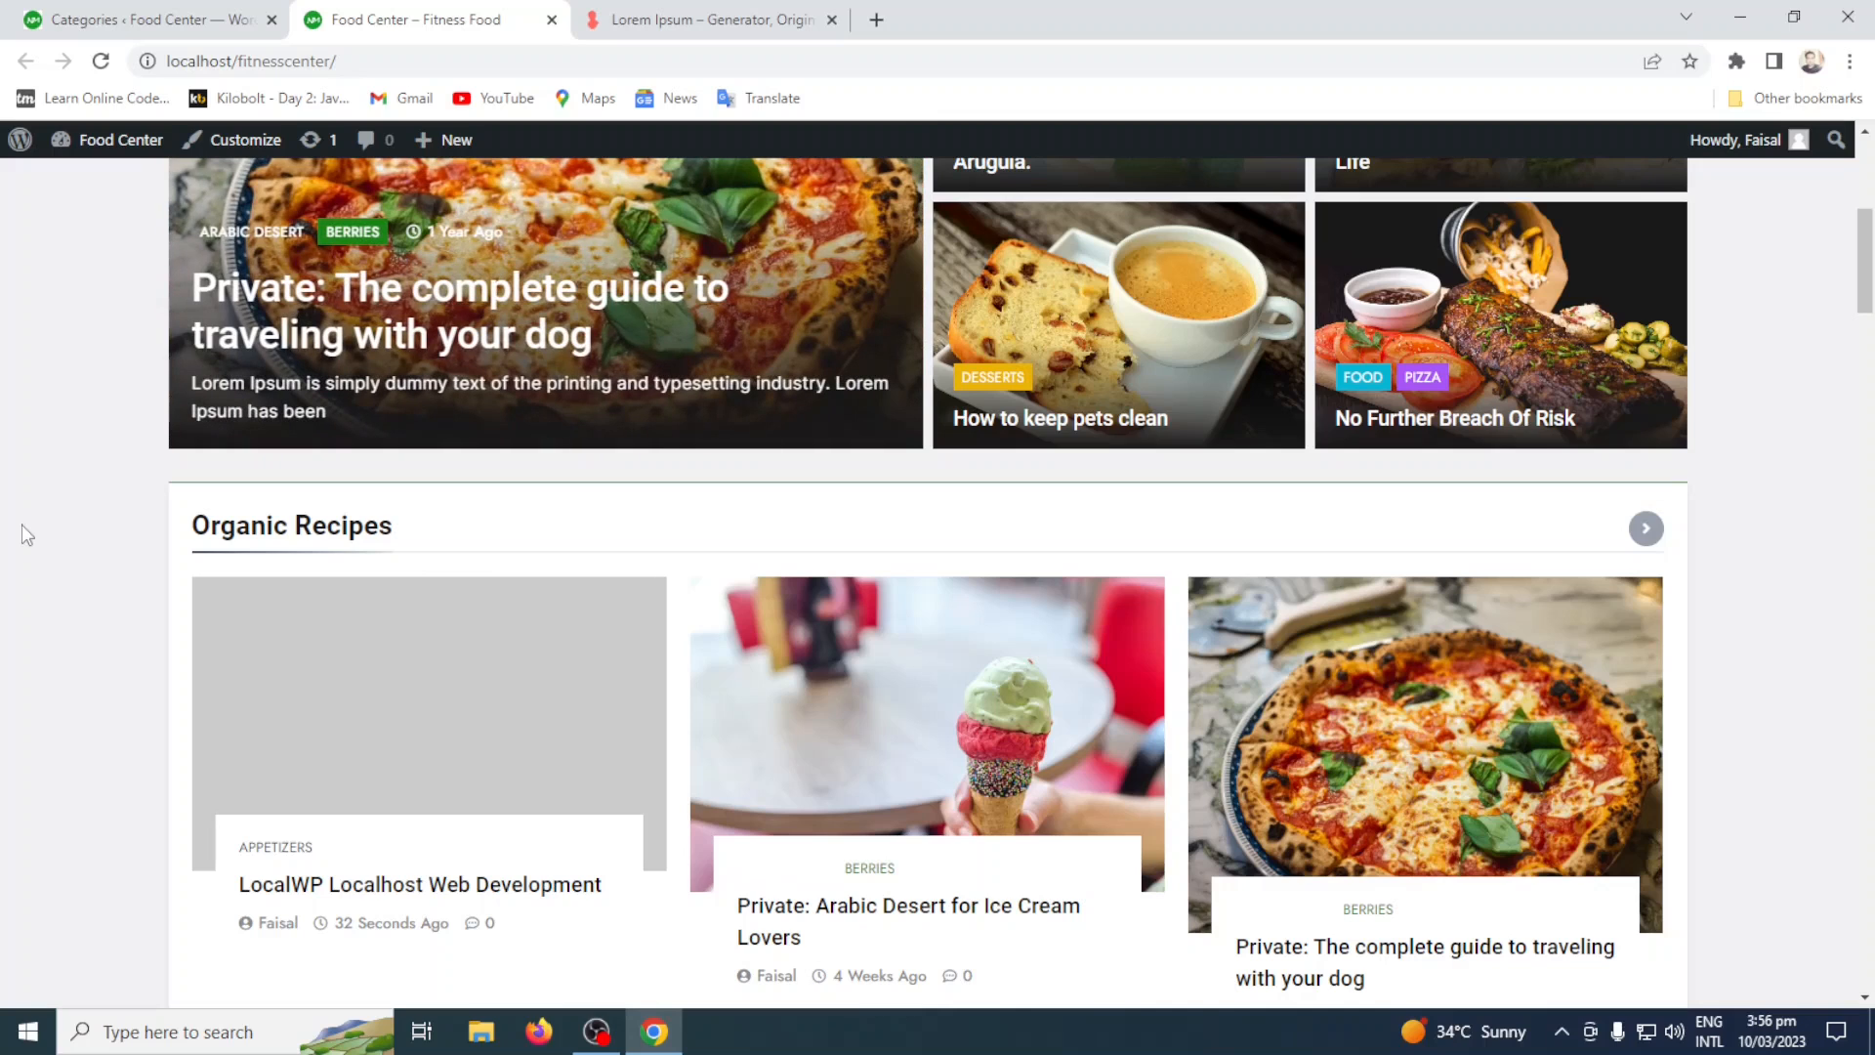
scroll(22, 525, down, 6)
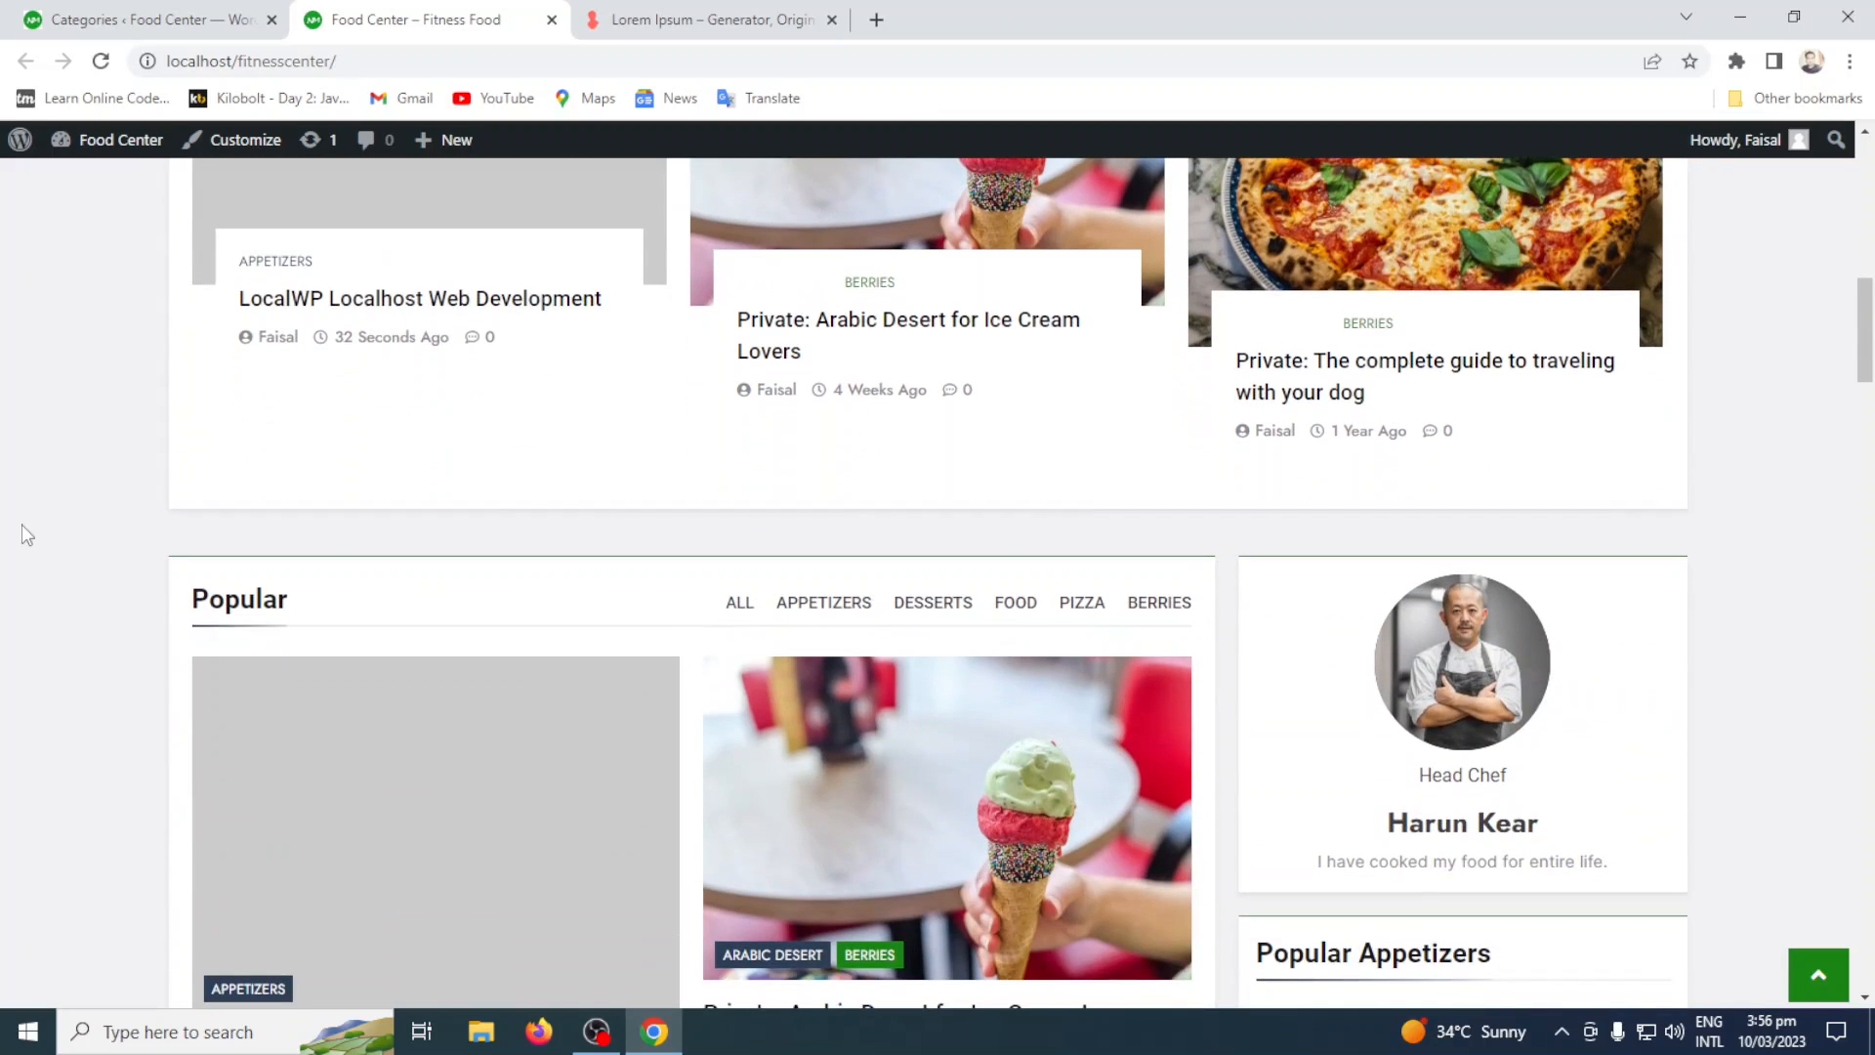
scroll(21, 525, down, 1)
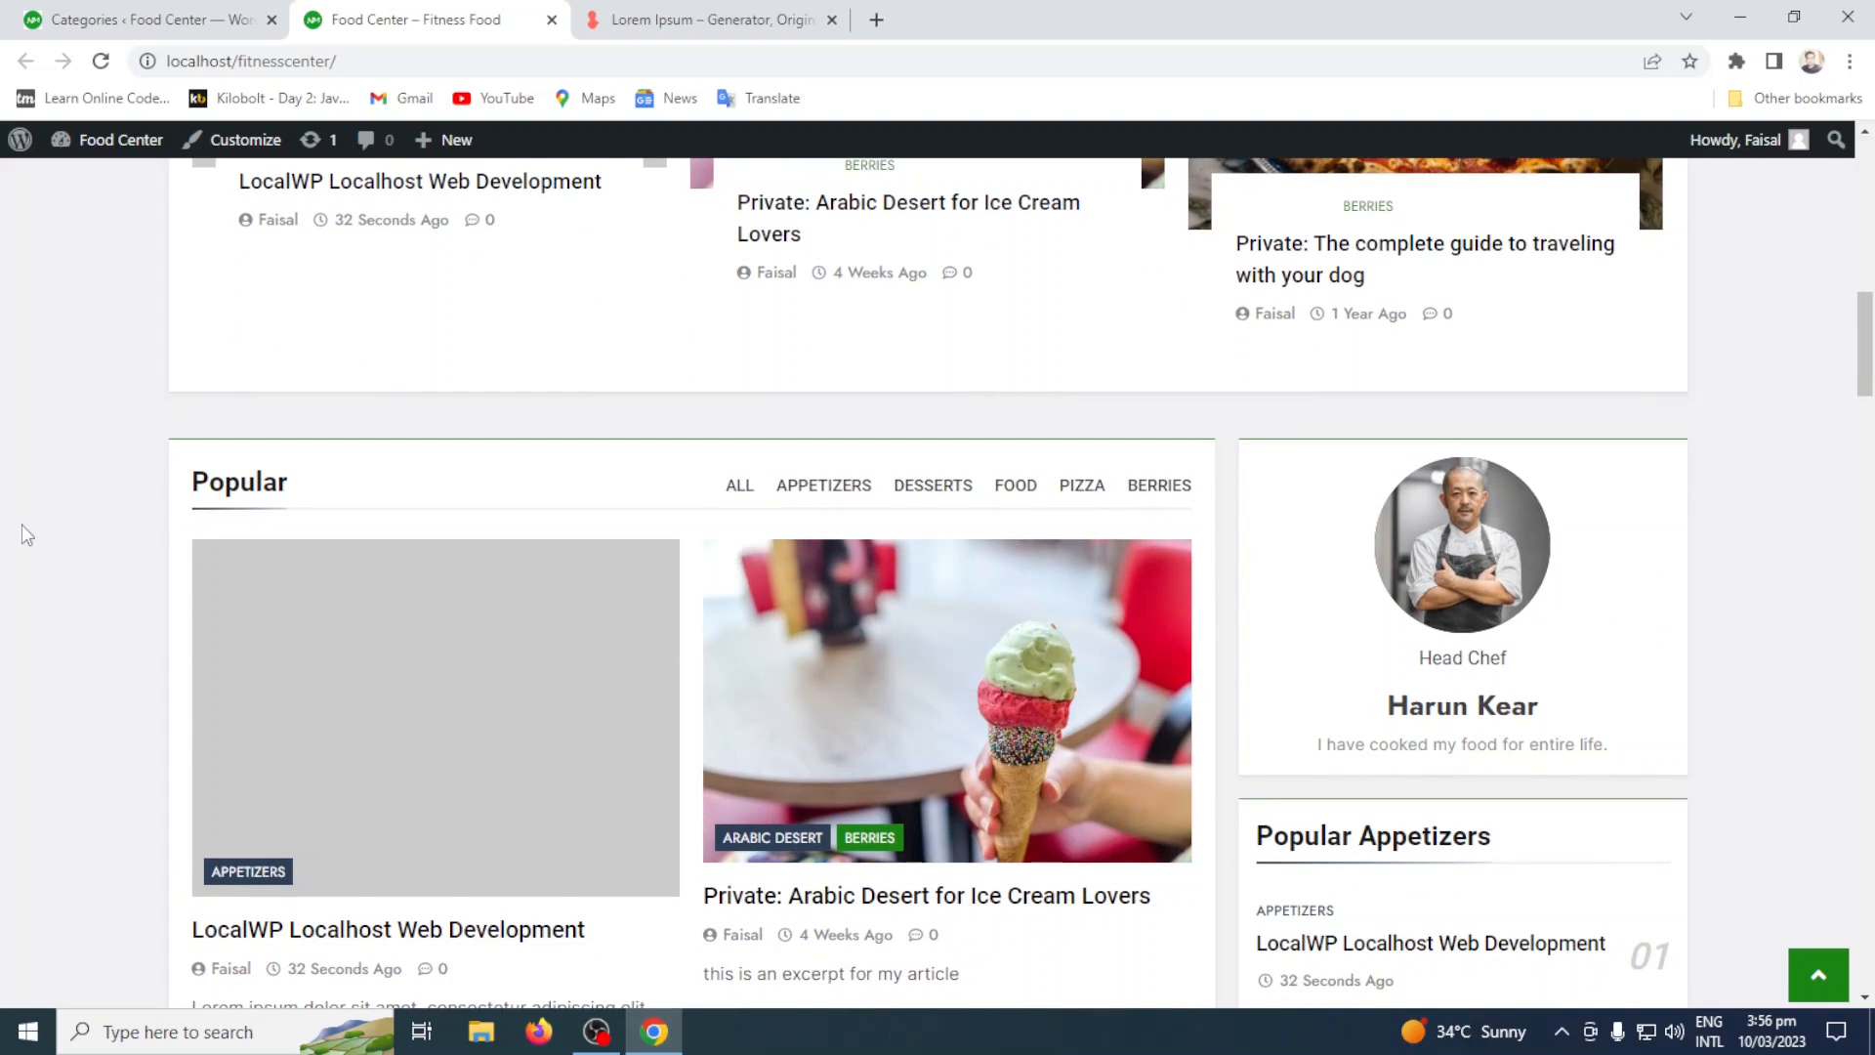
scroll(22, 524, up, 6)
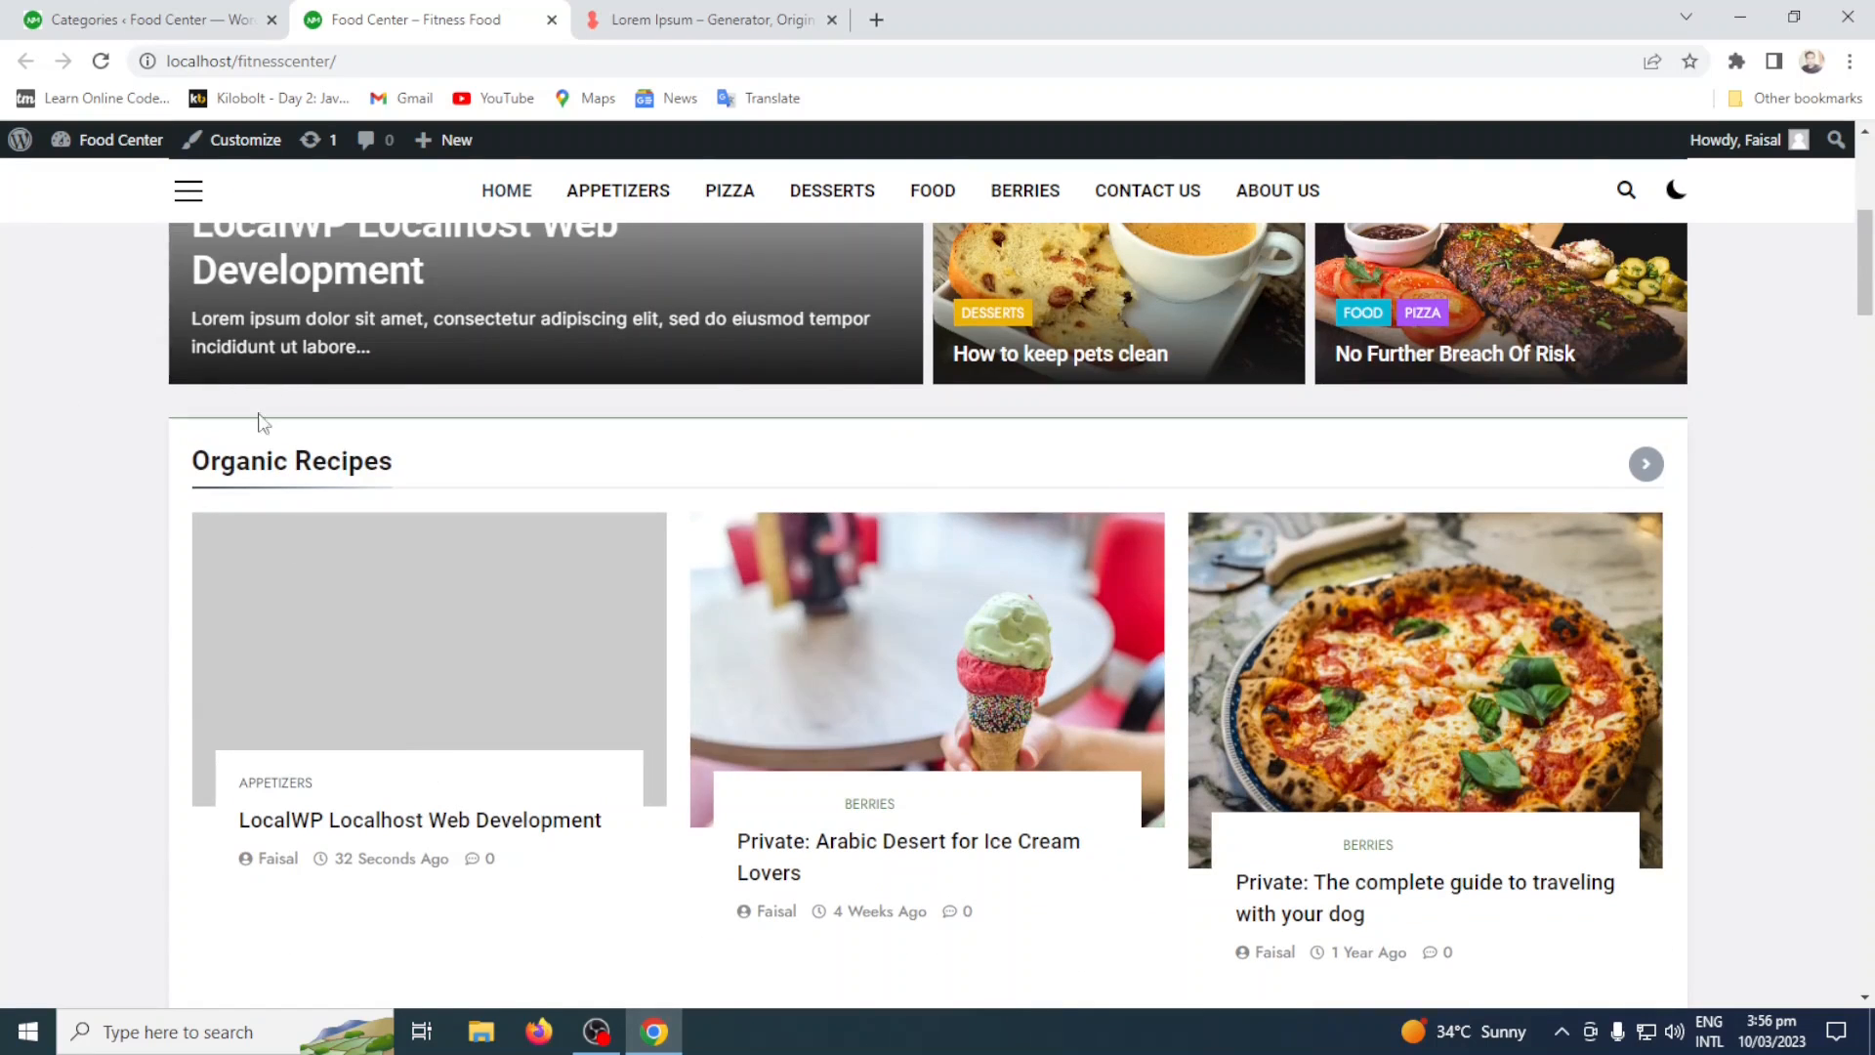
scroll(131, 501, up, 6)
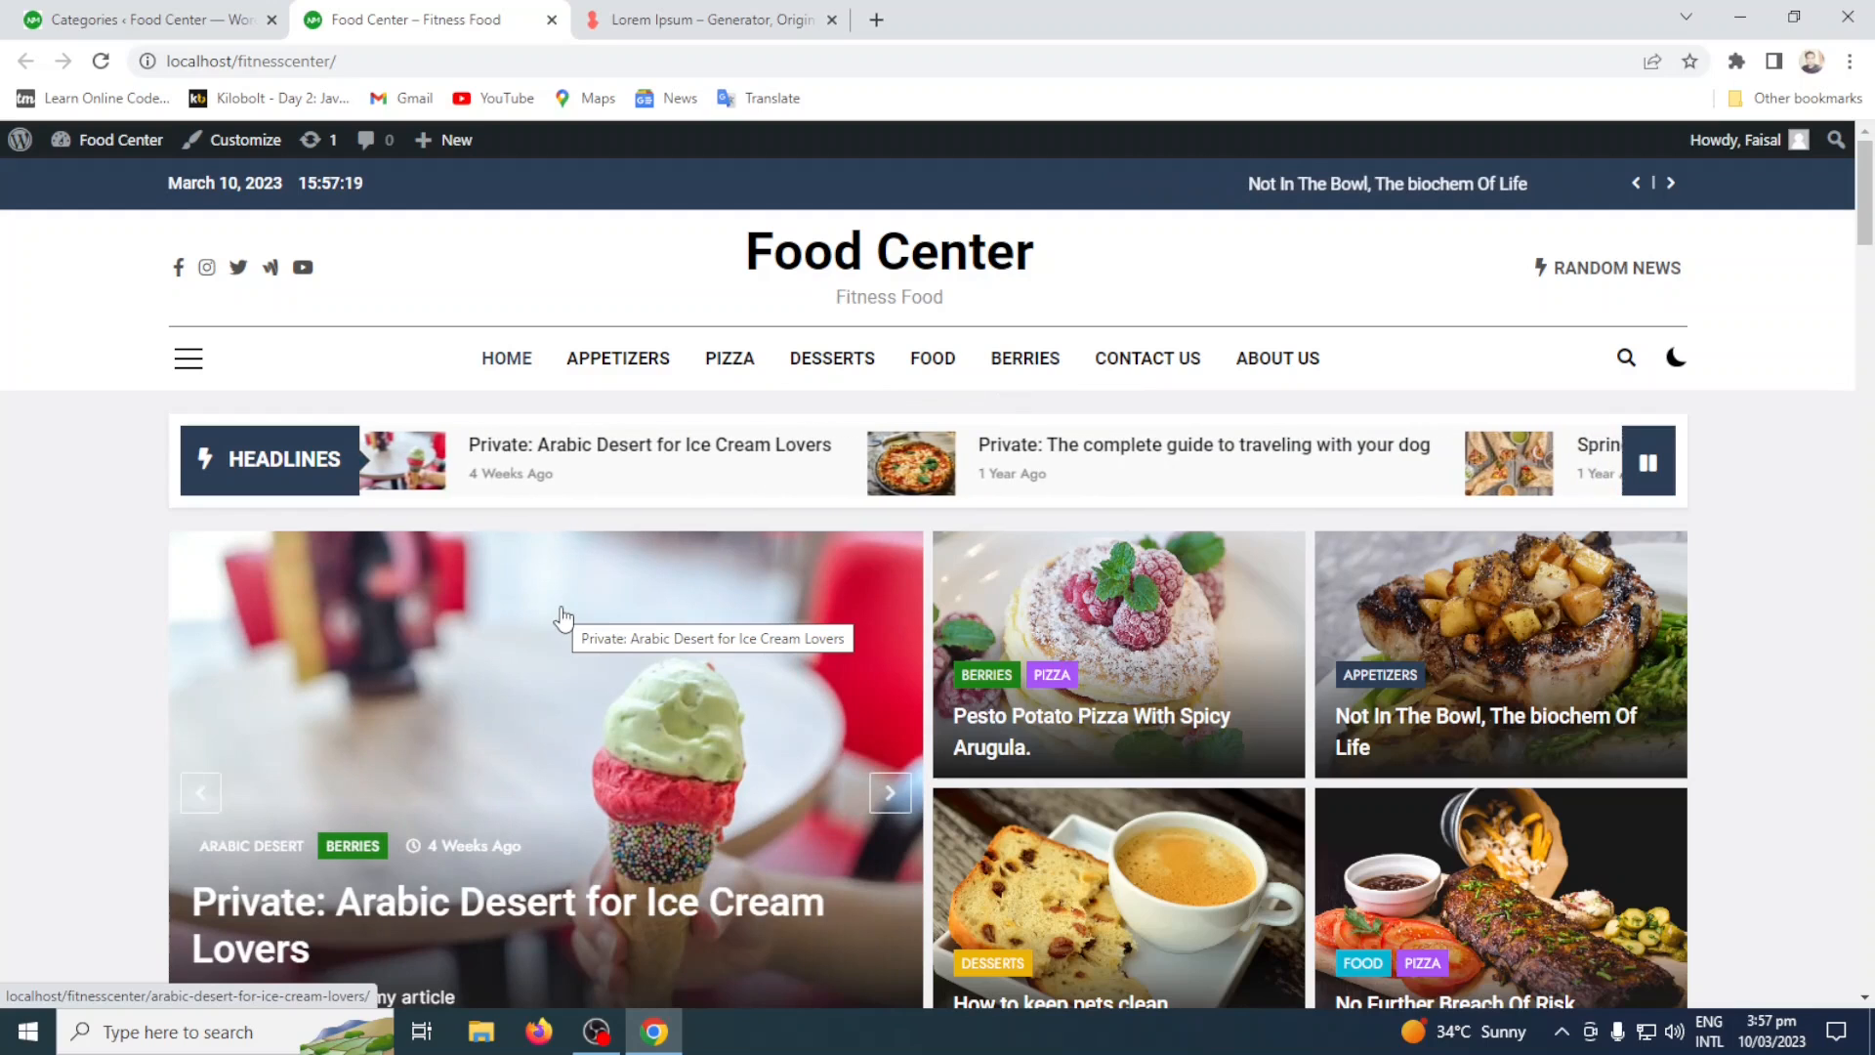
Return to the dashboard's Categories page and add a new post category named Vegetable.
click(168, 14)
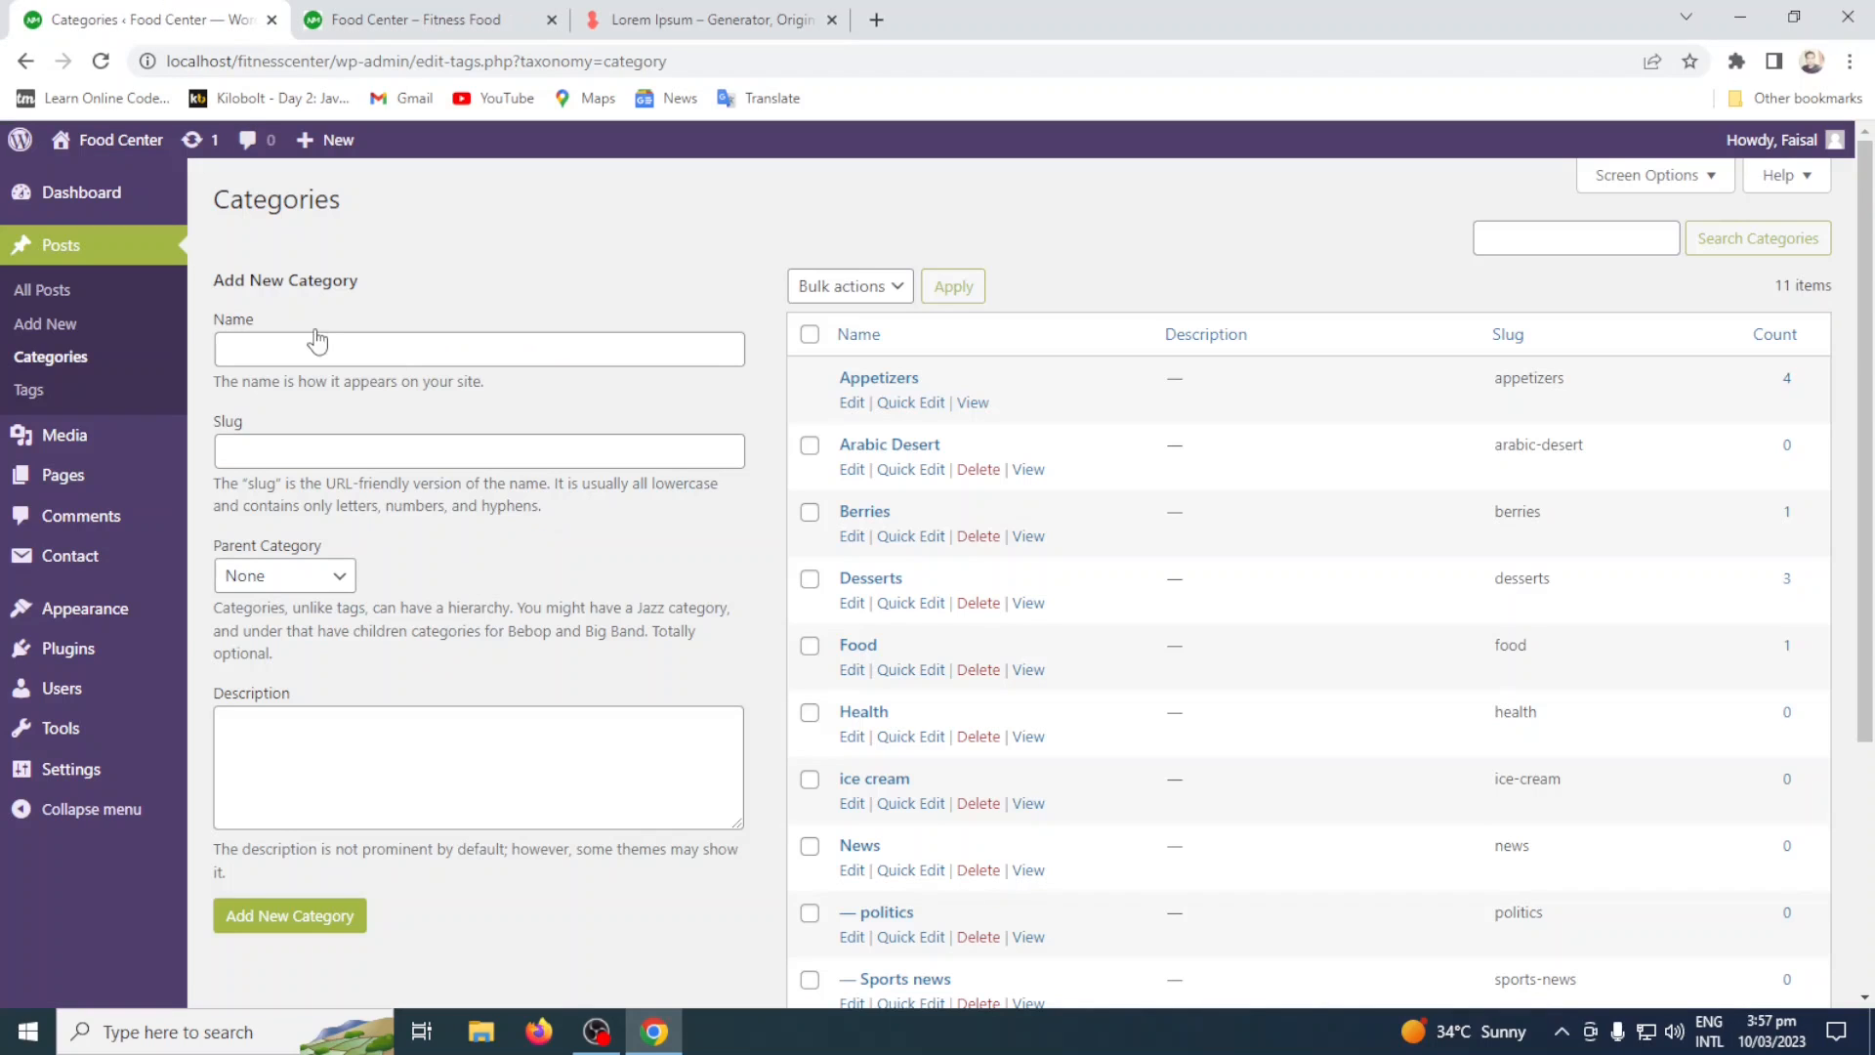
click(318, 340)
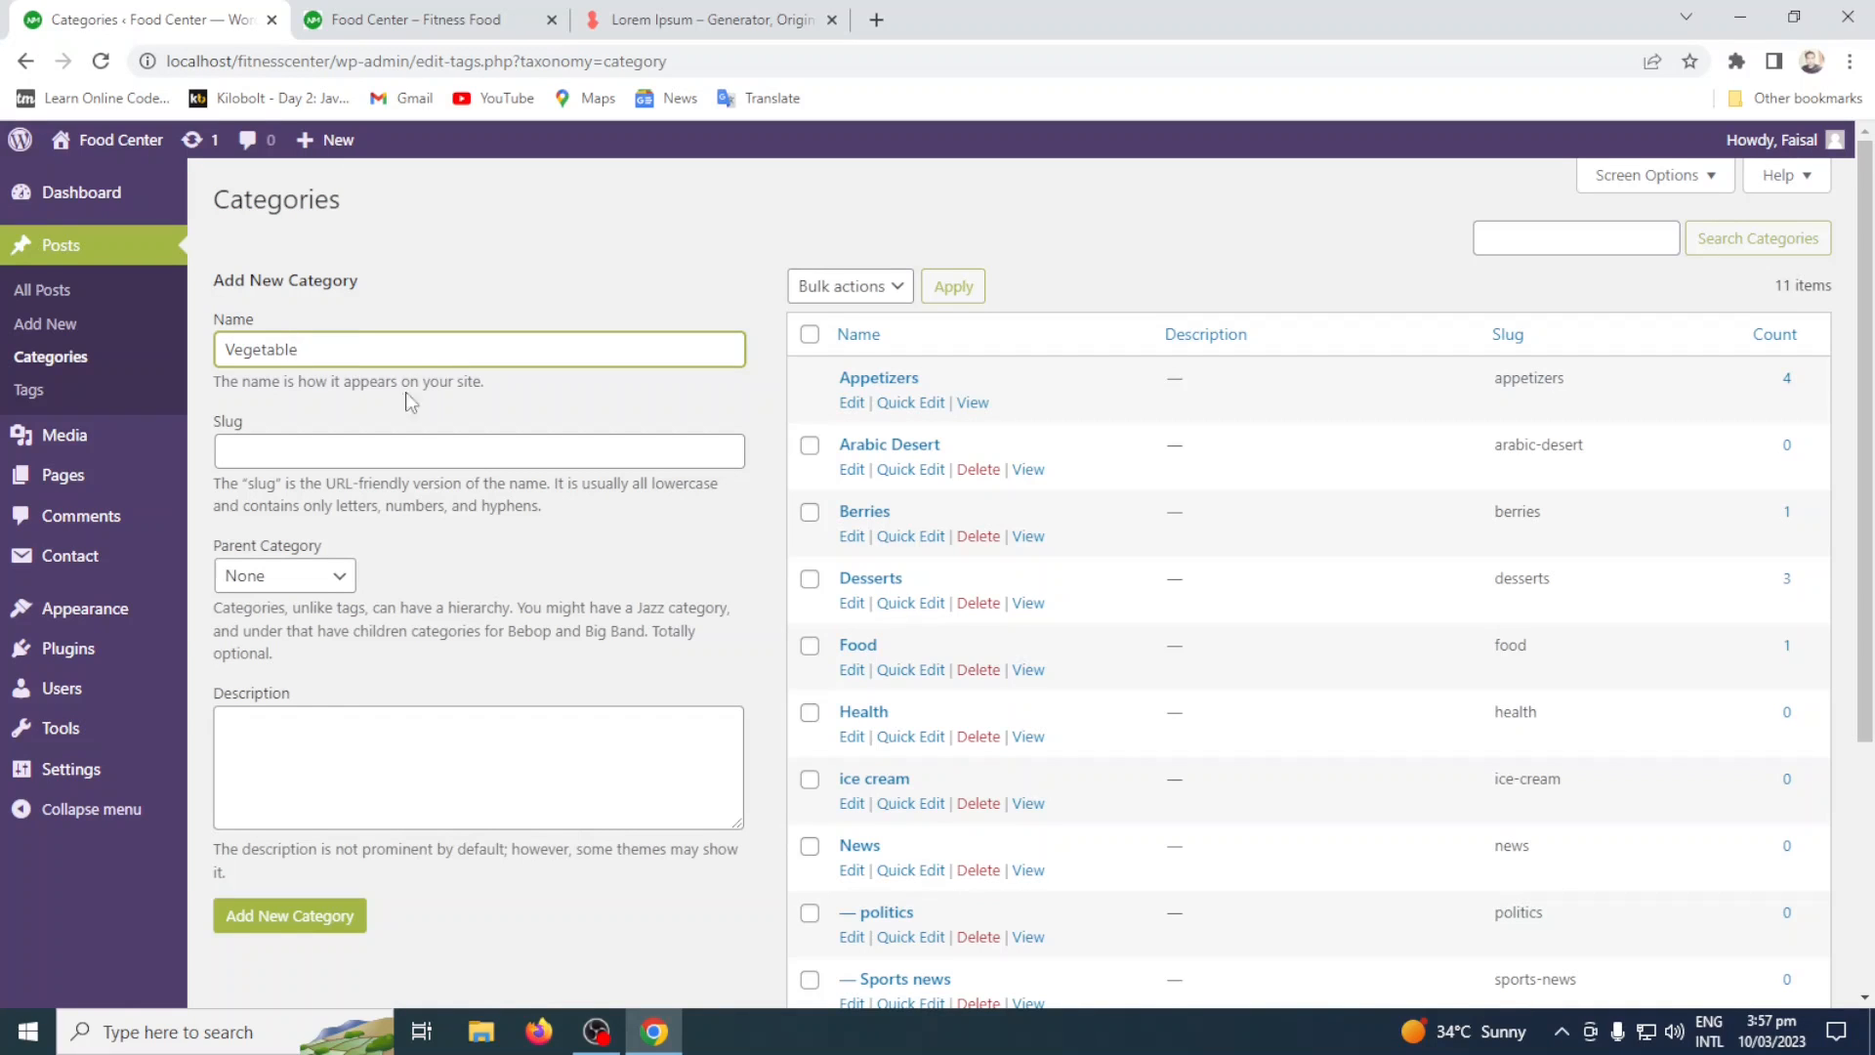
click(282, 929)
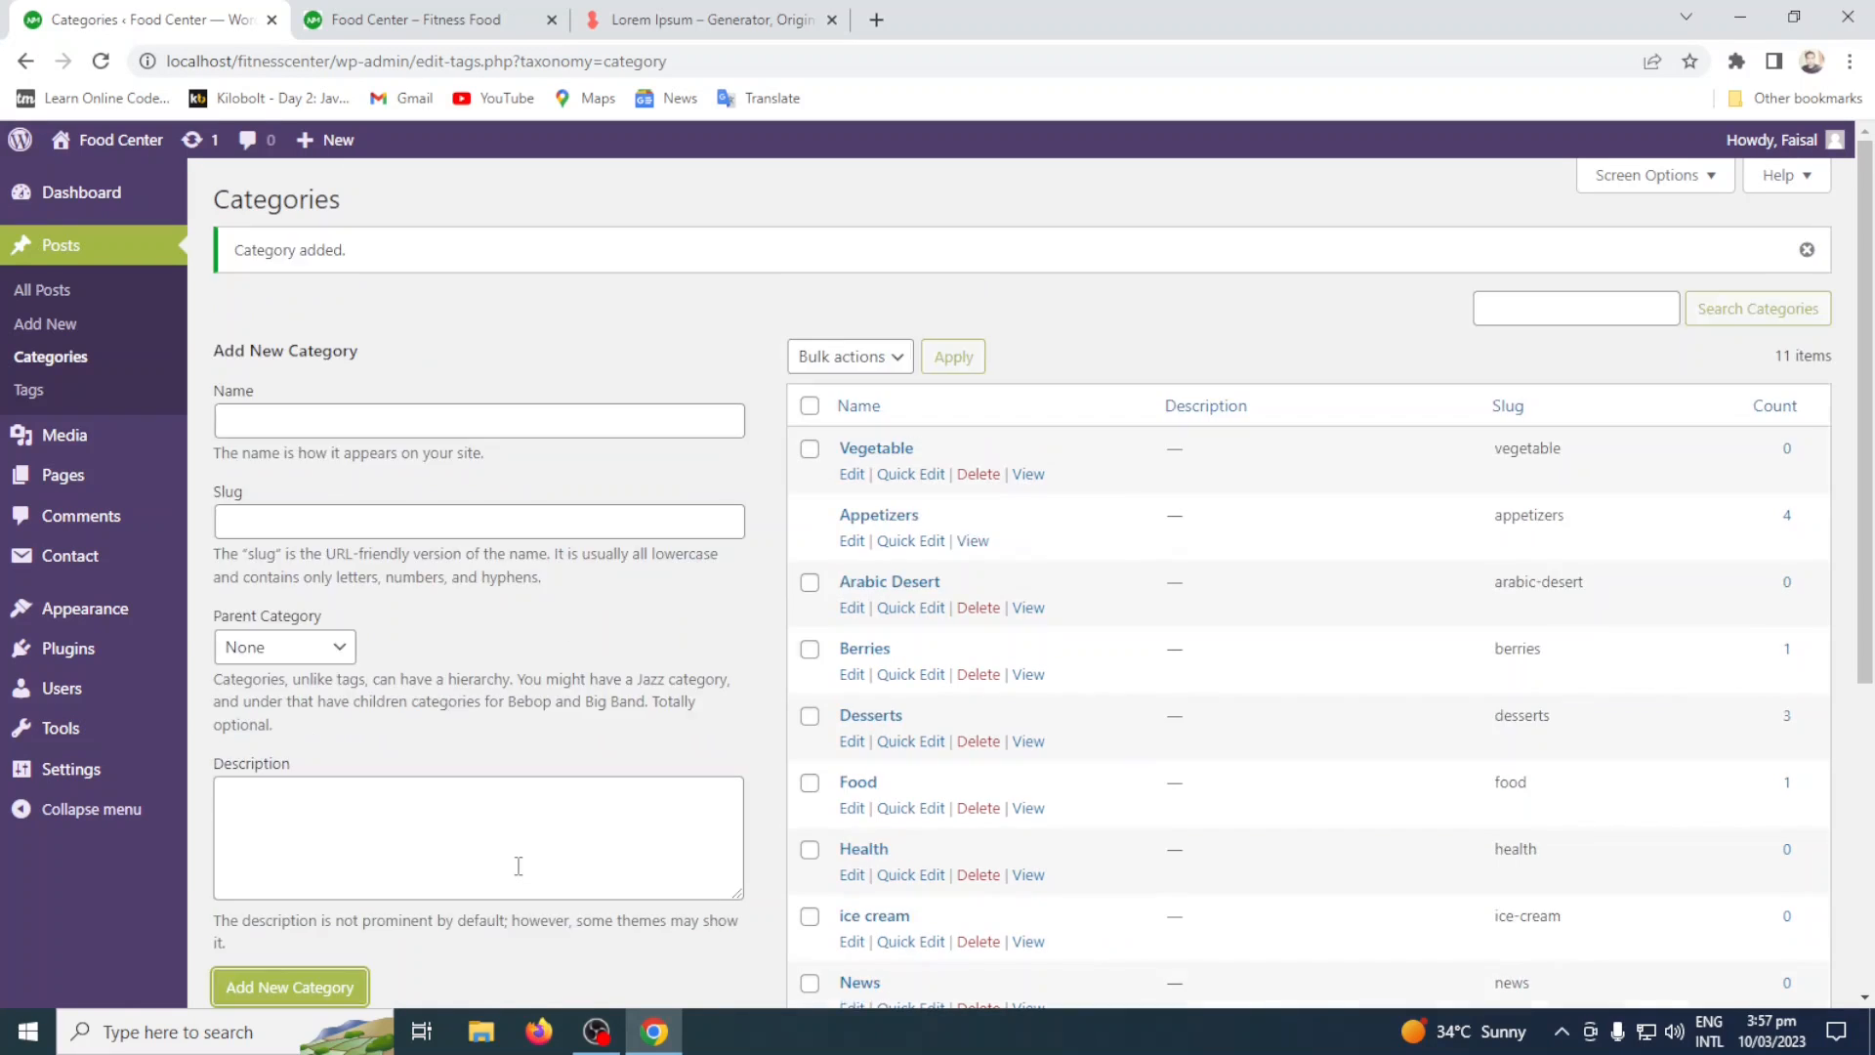
click(347, 416)
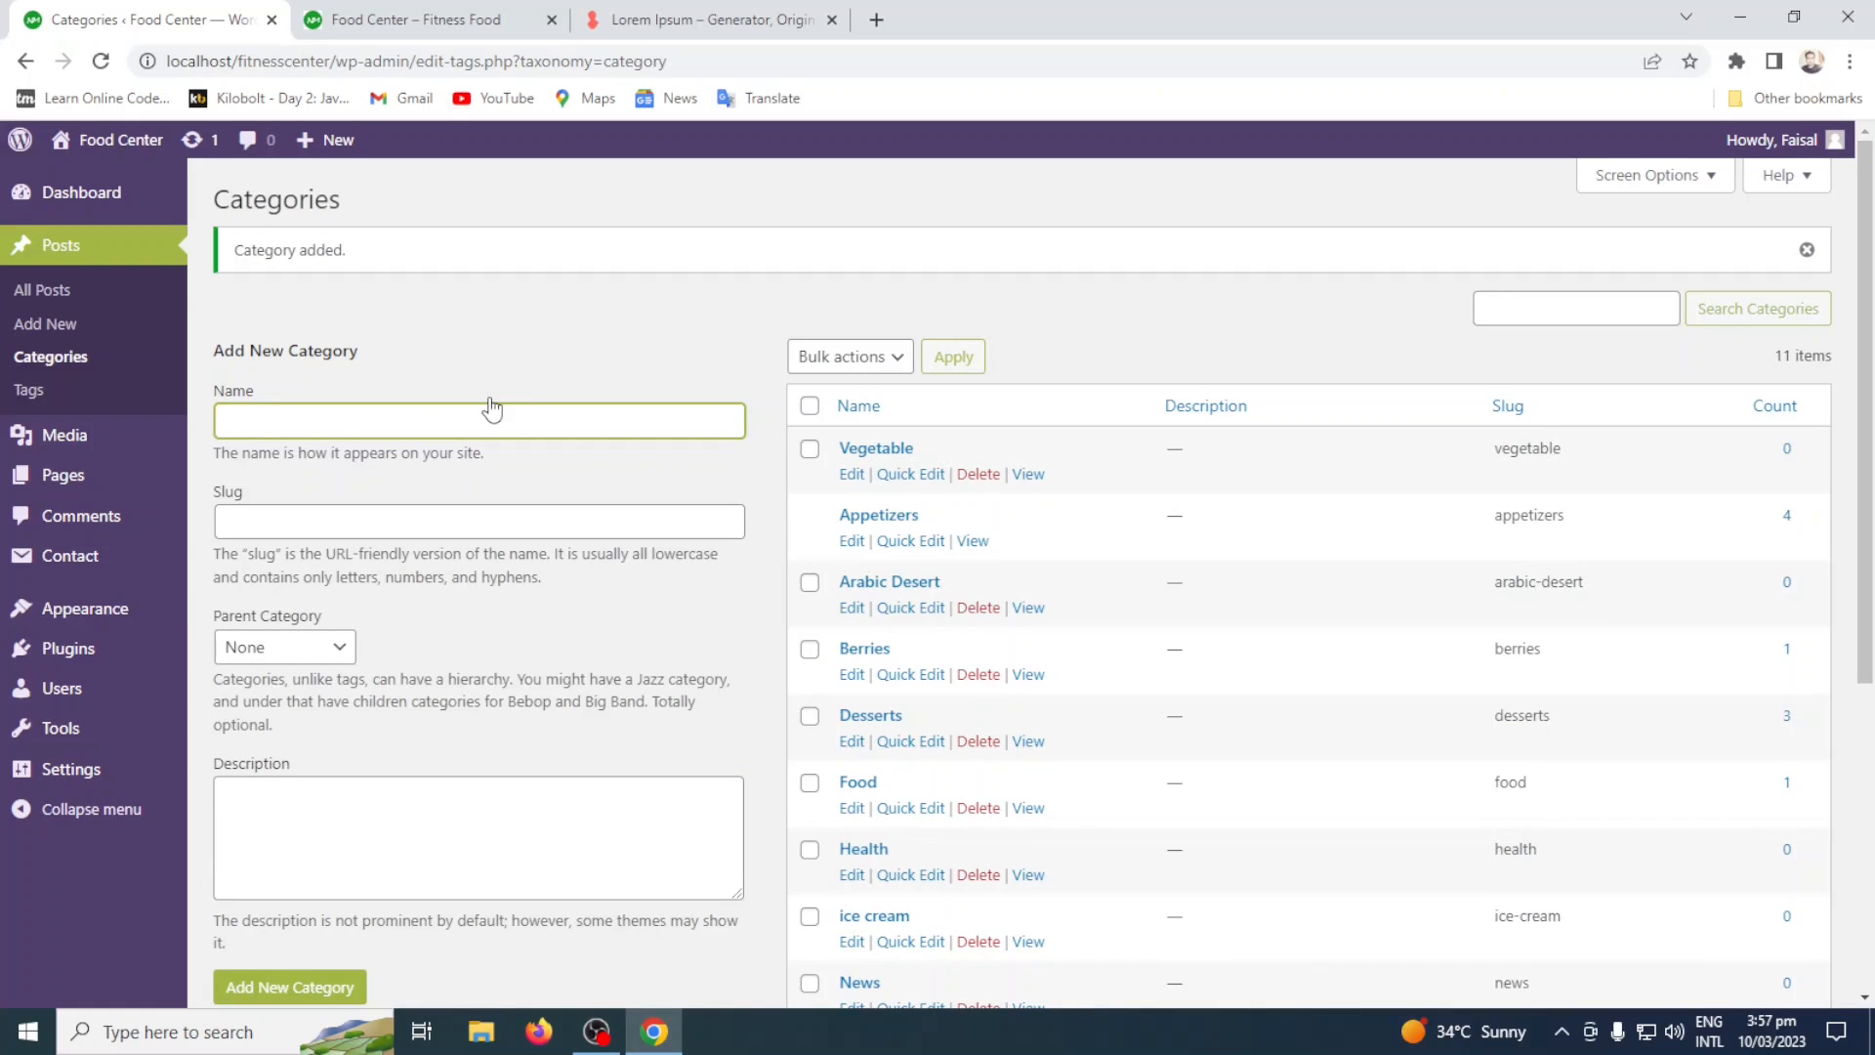
Review the column and pagination screen options of the Categories page without changing them.
click(1705, 177)
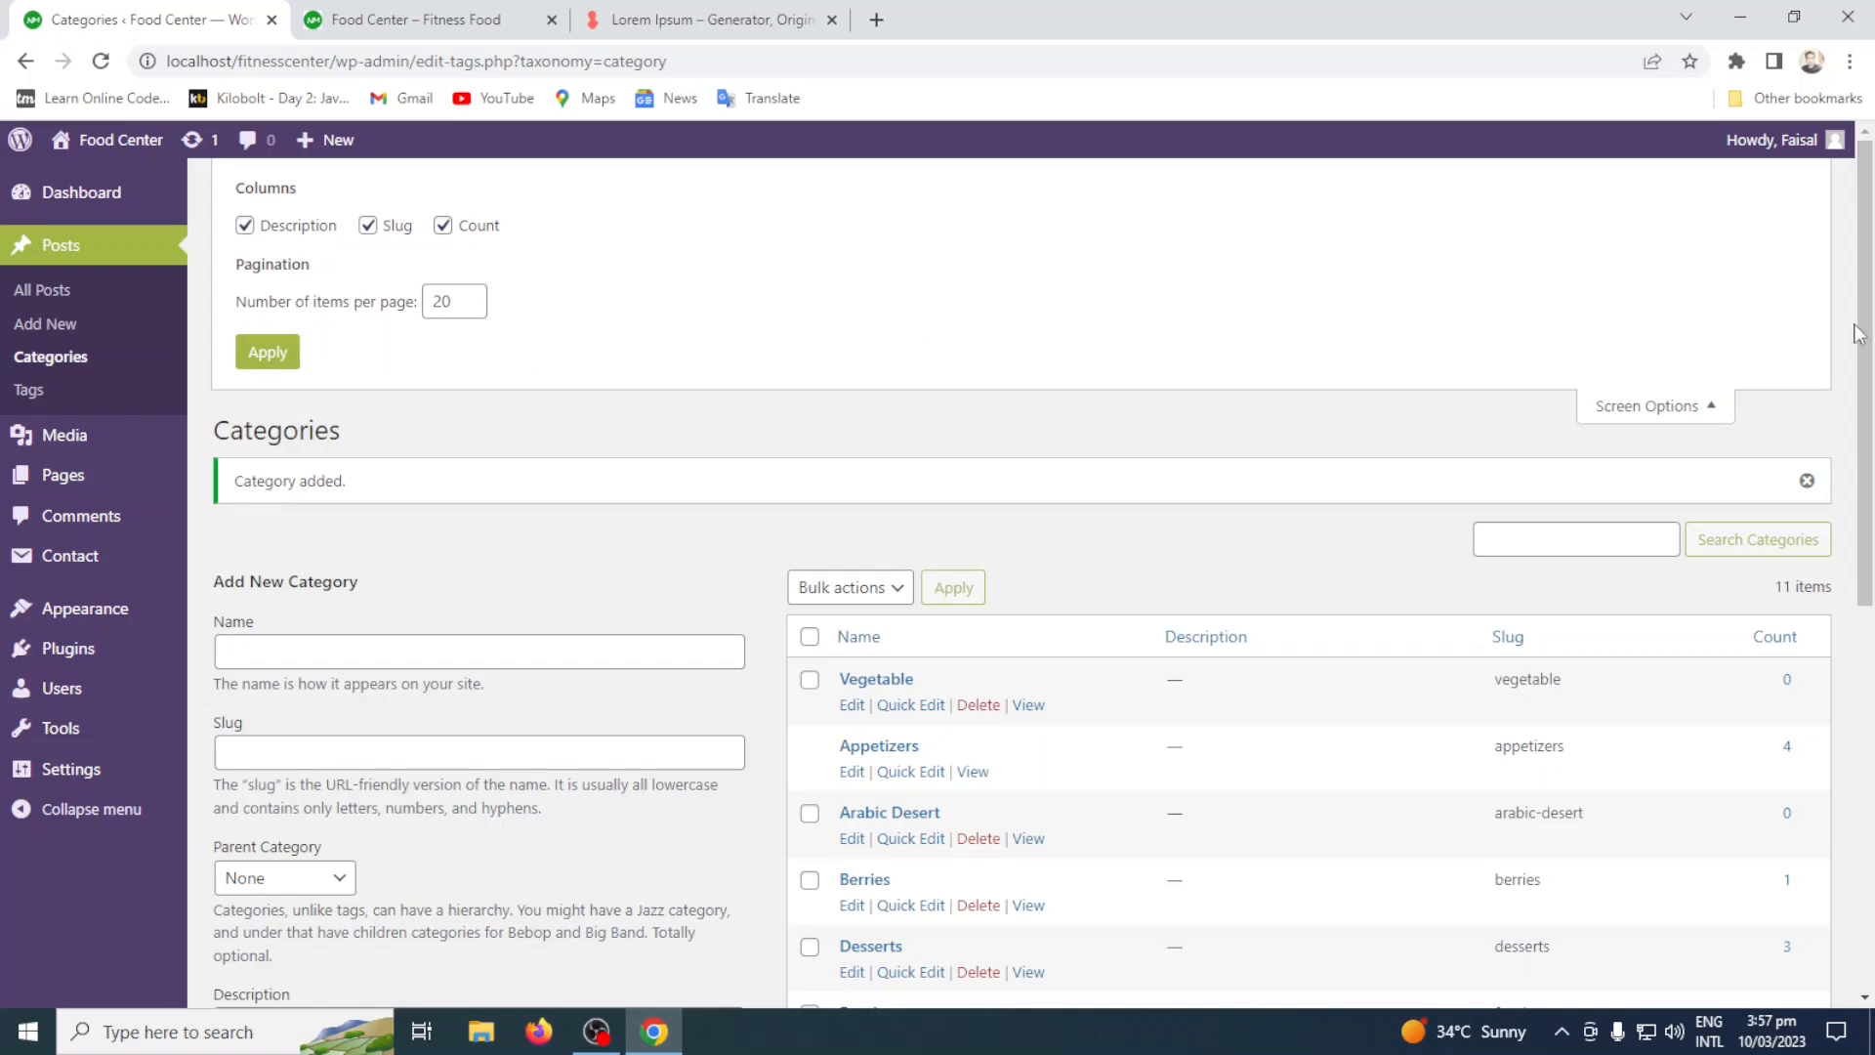
click(1724, 404)
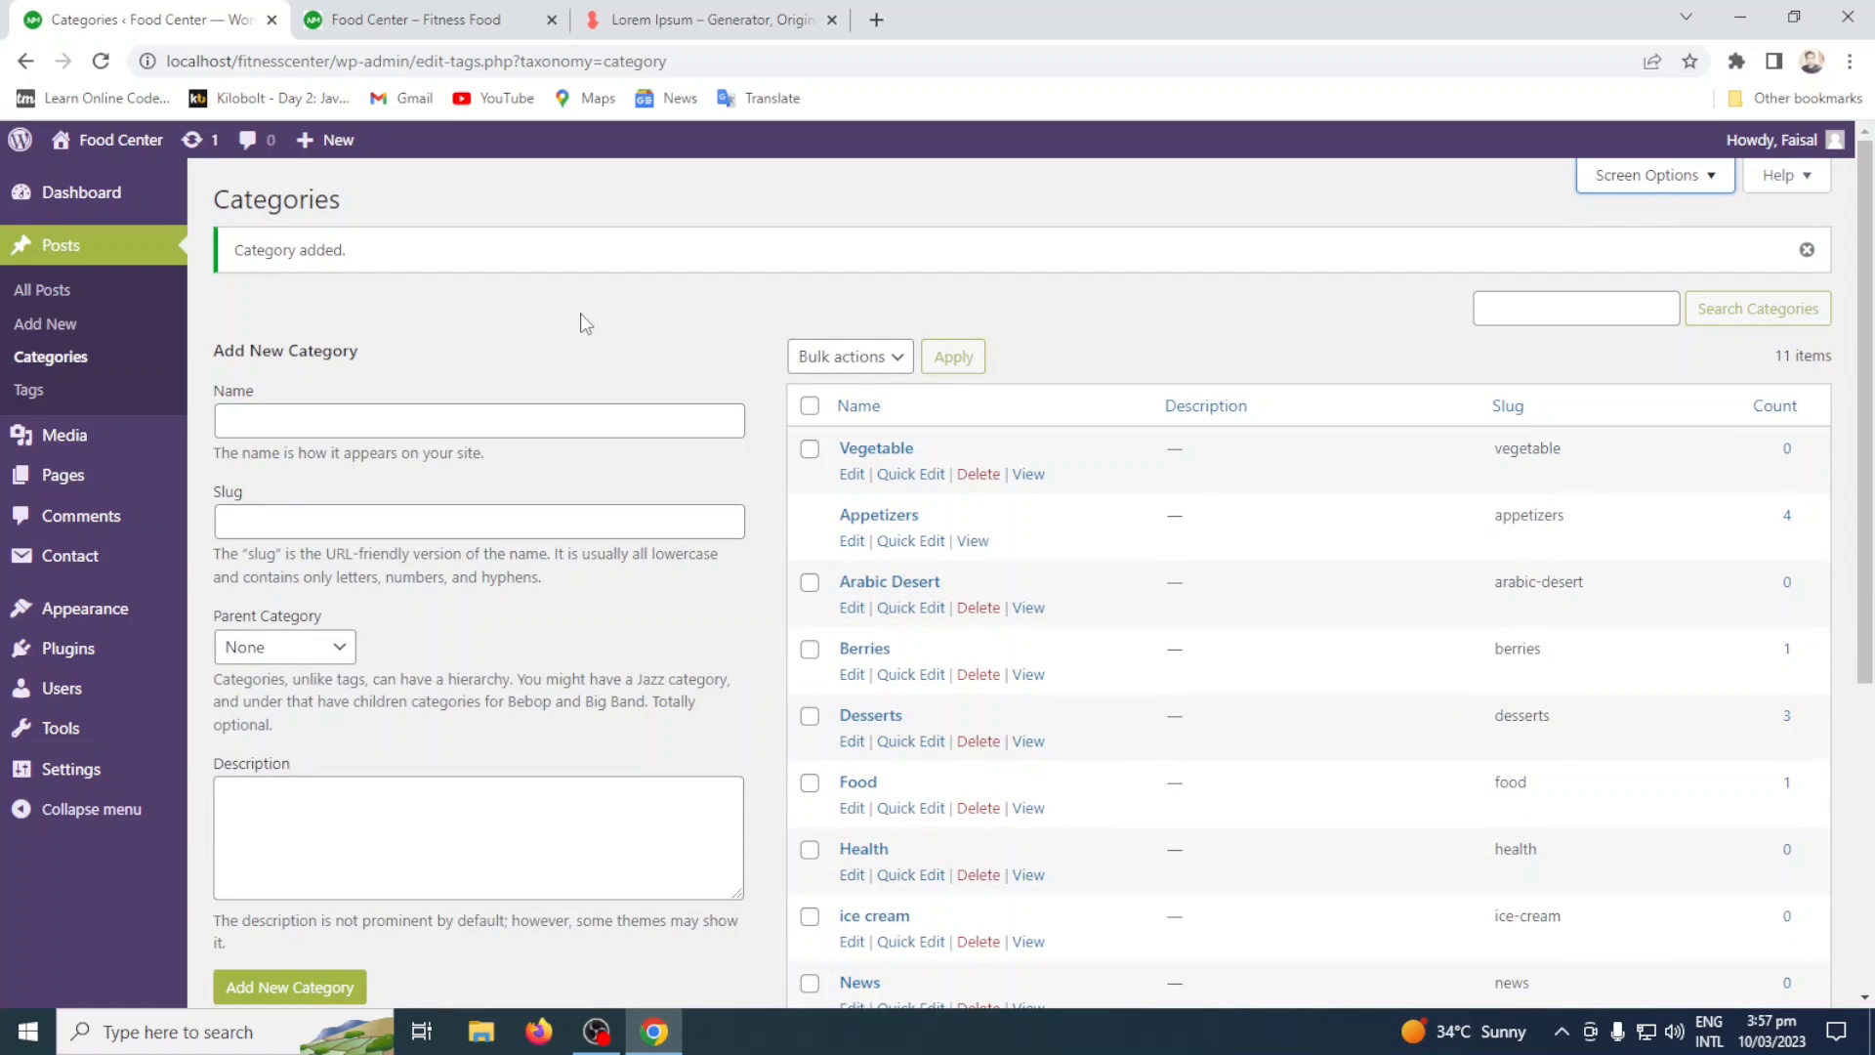
click(1613, 184)
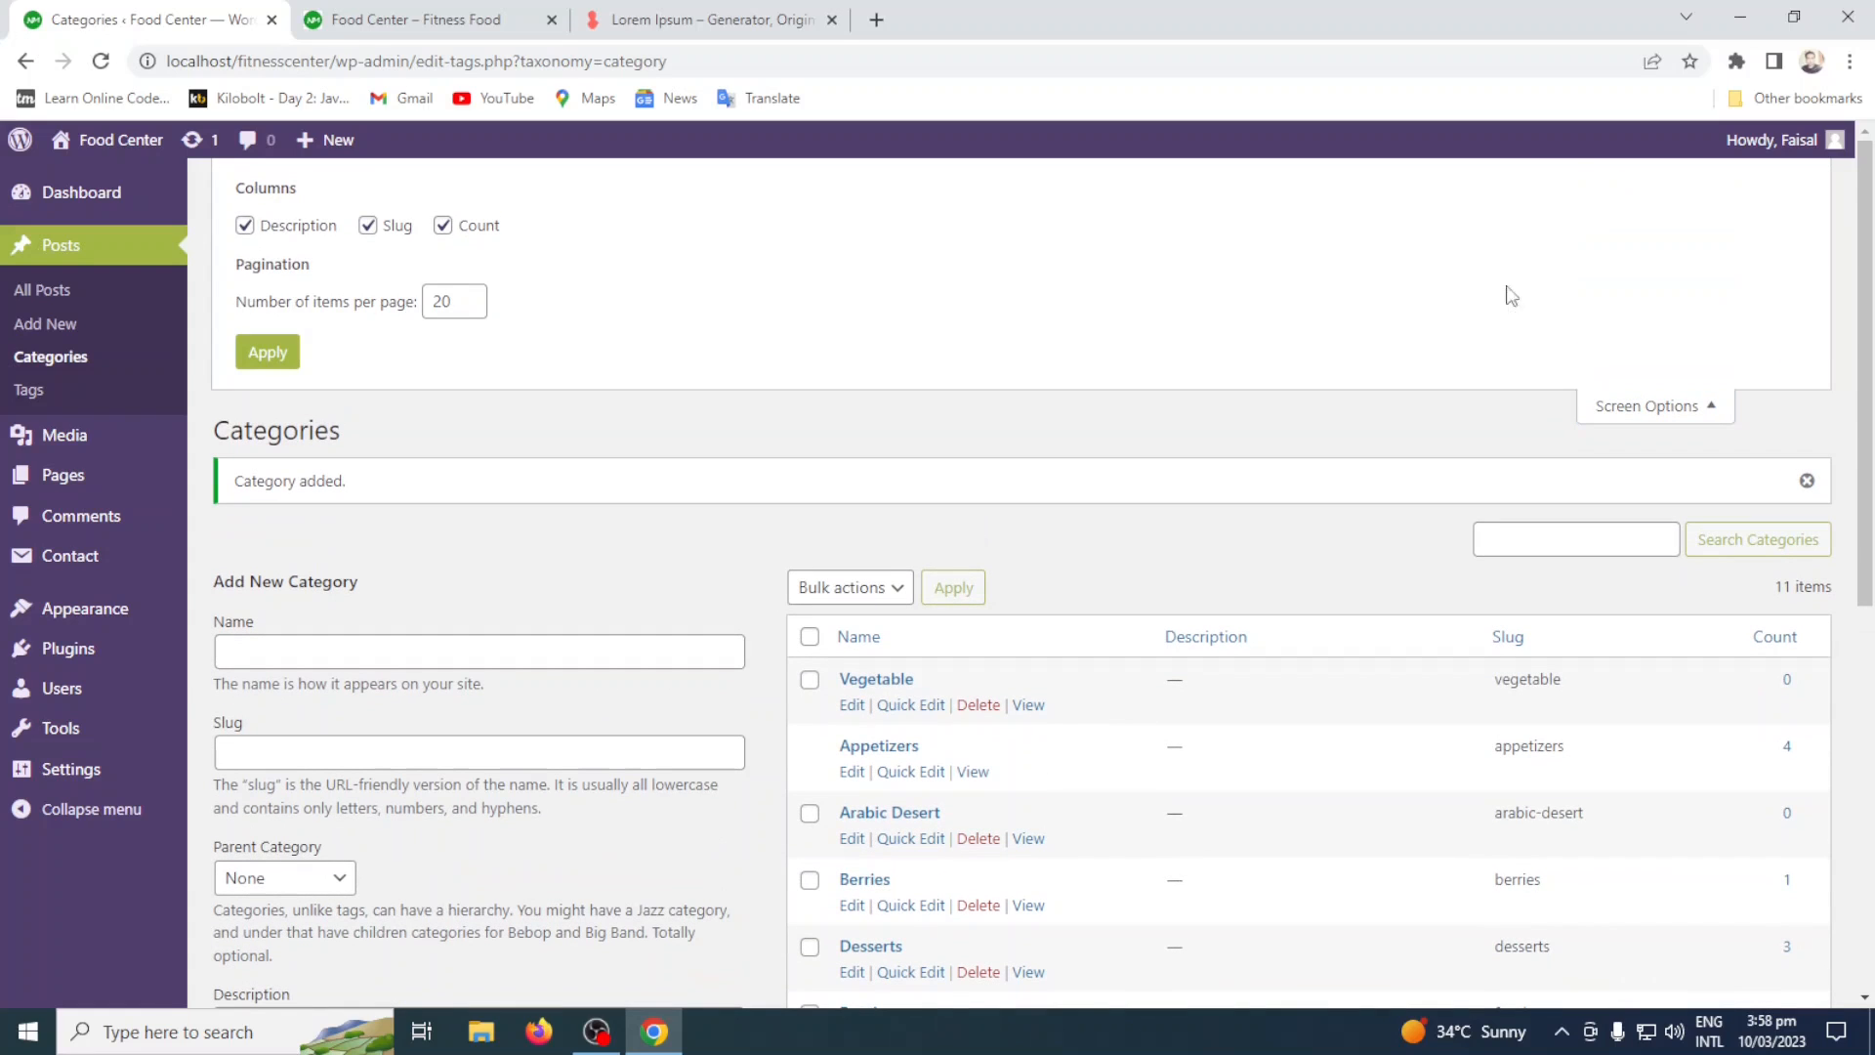
click(1707, 406)
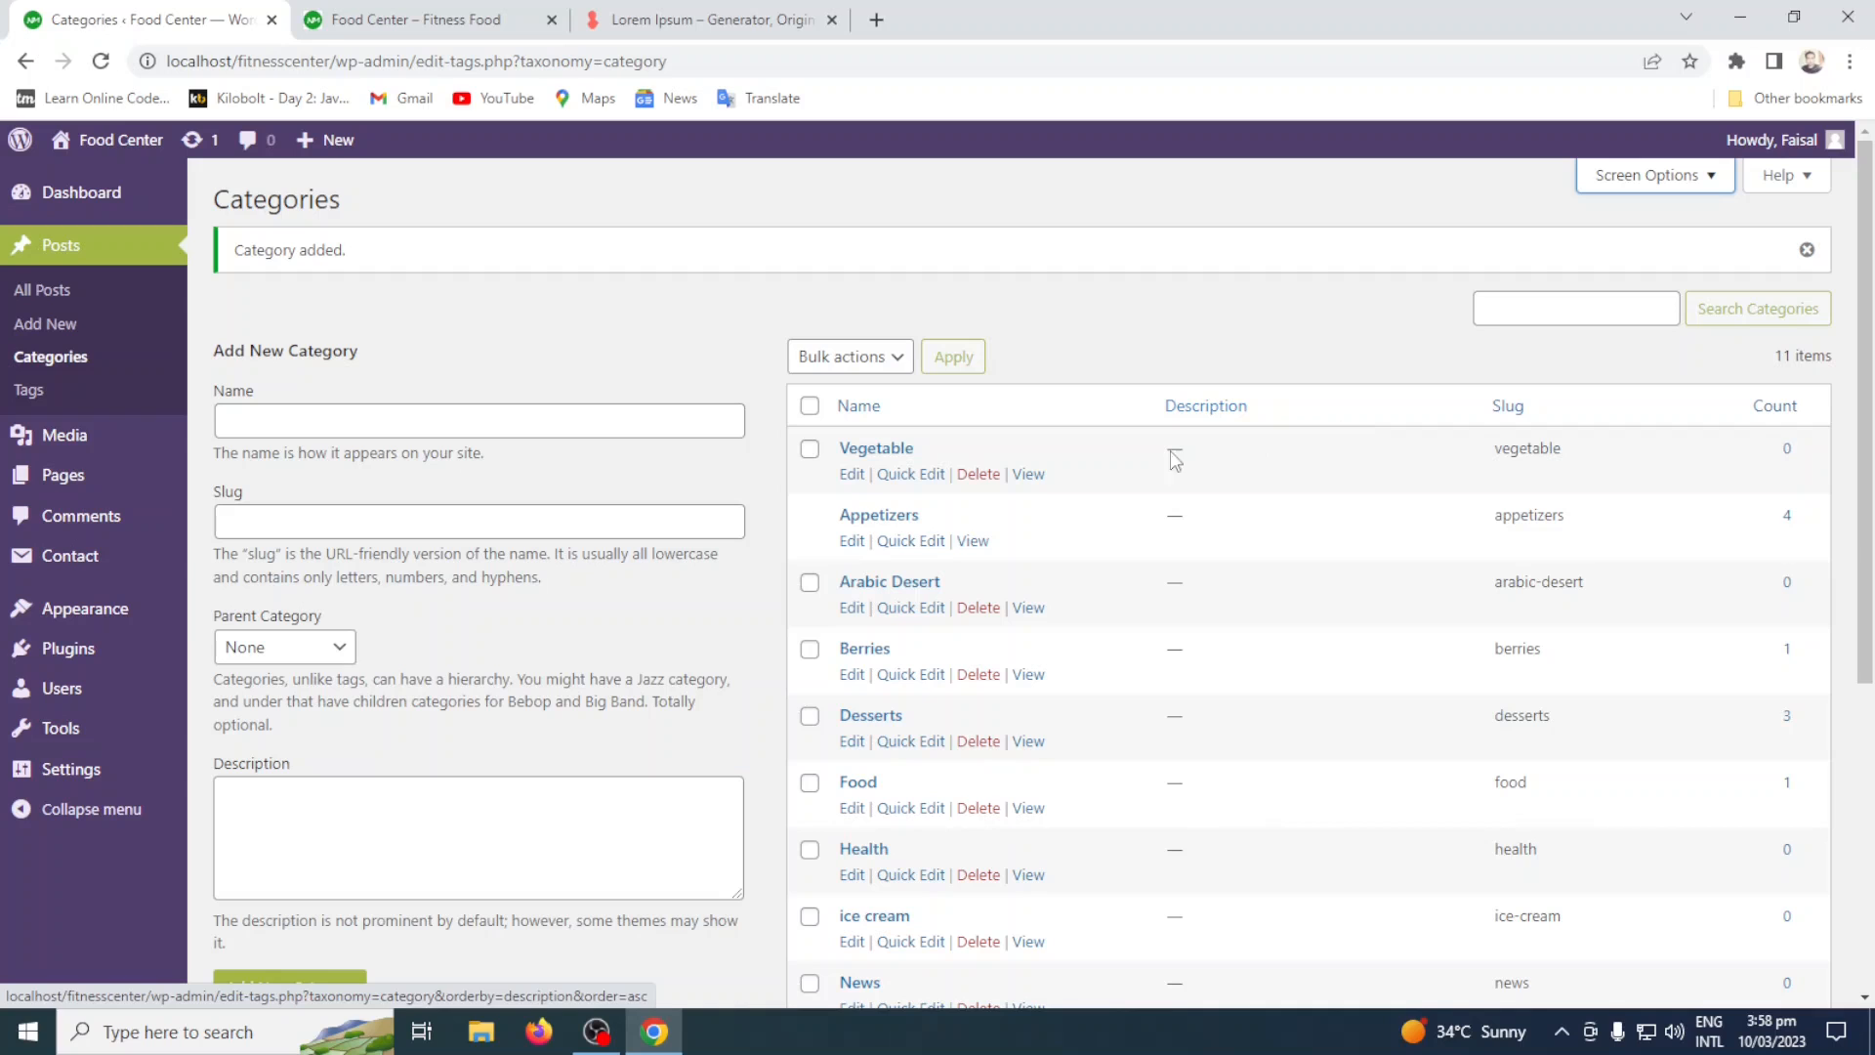
scroll(645, 605, down, 4)
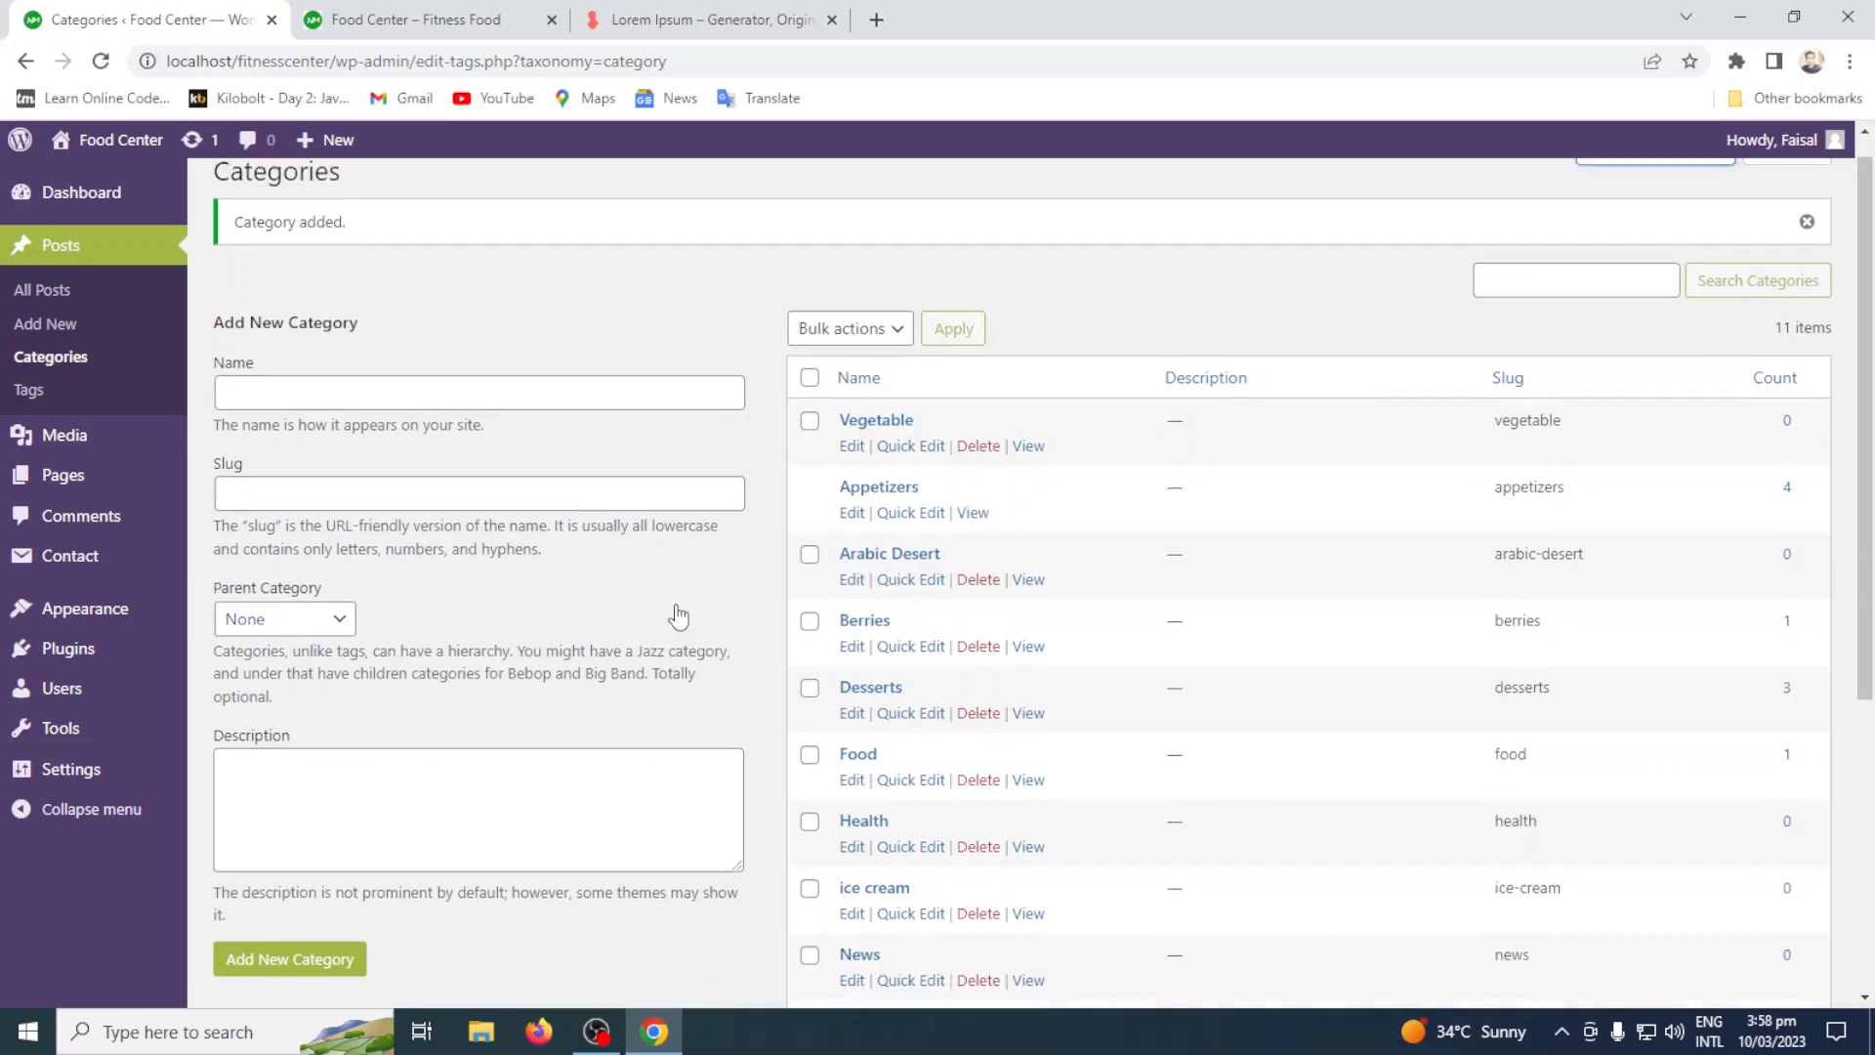
scroll(680, 613, up, 4)
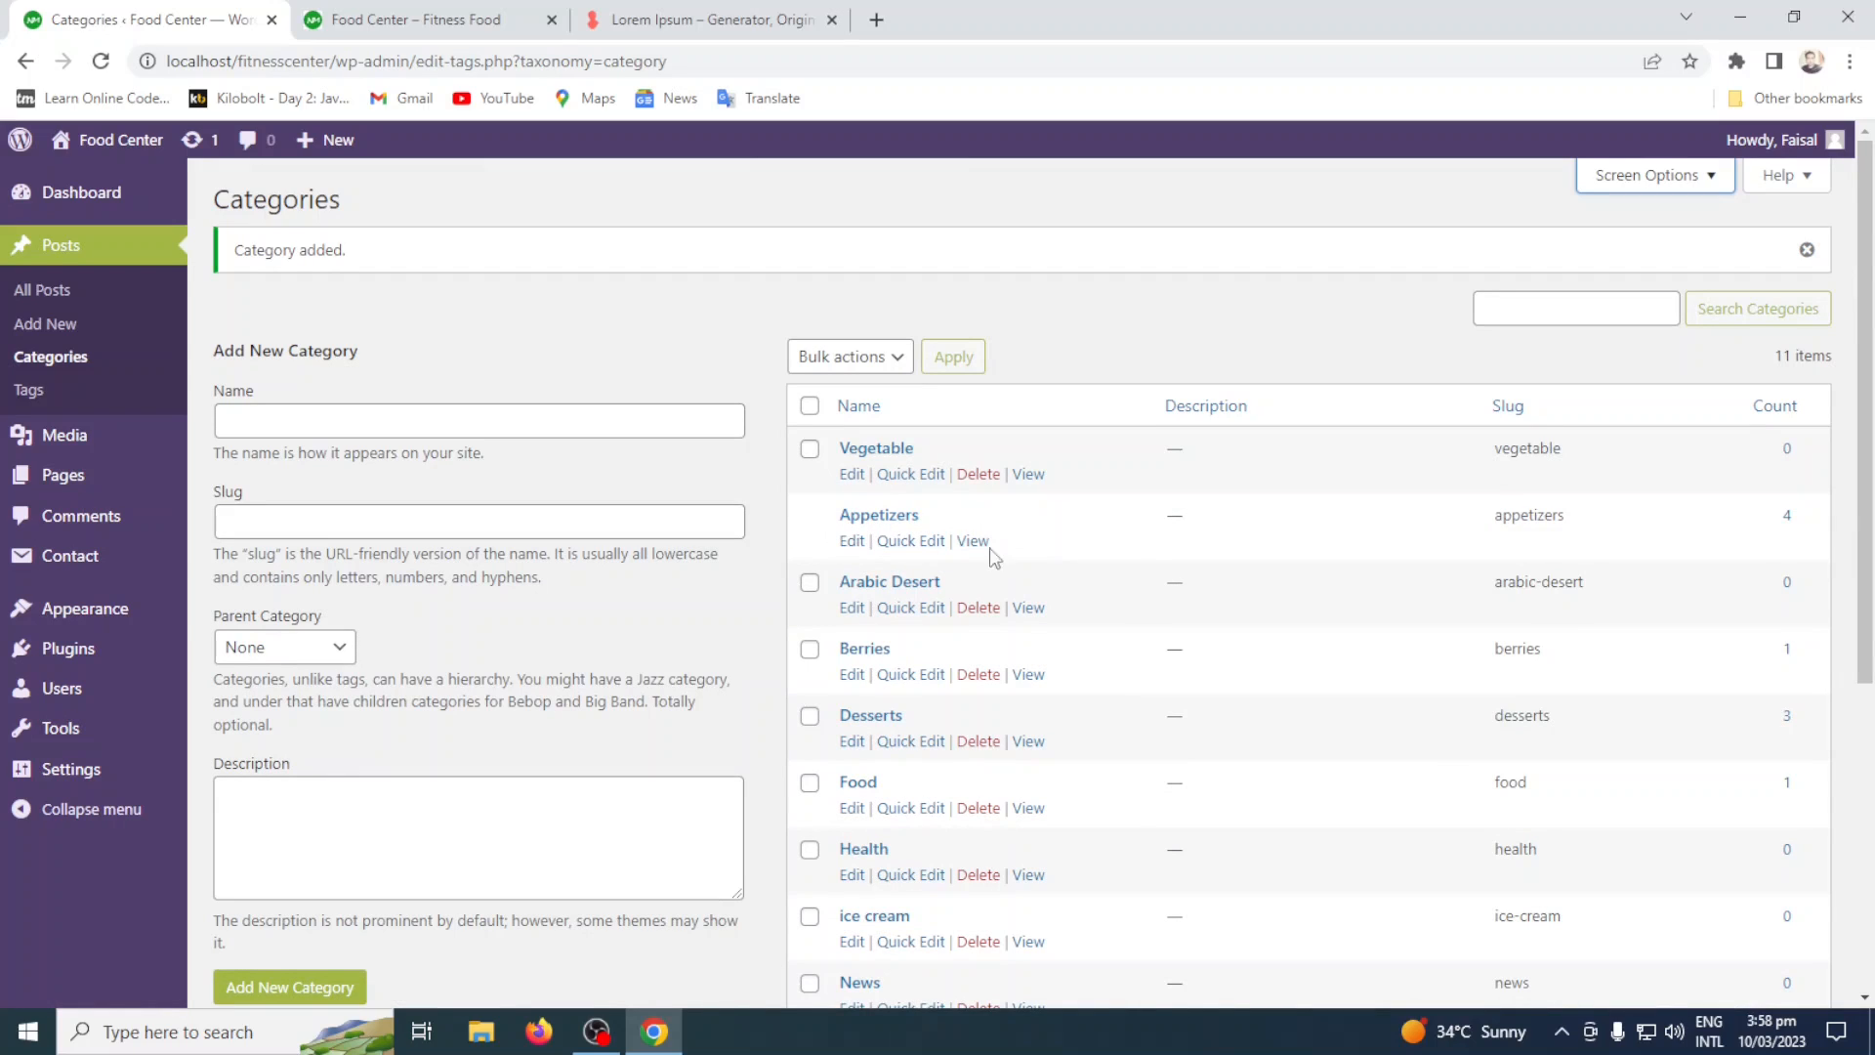
Select all categories in the list to check the available bulk actions, and clear the selection.
click(809, 405)
scroll(938, 310, down, 1)
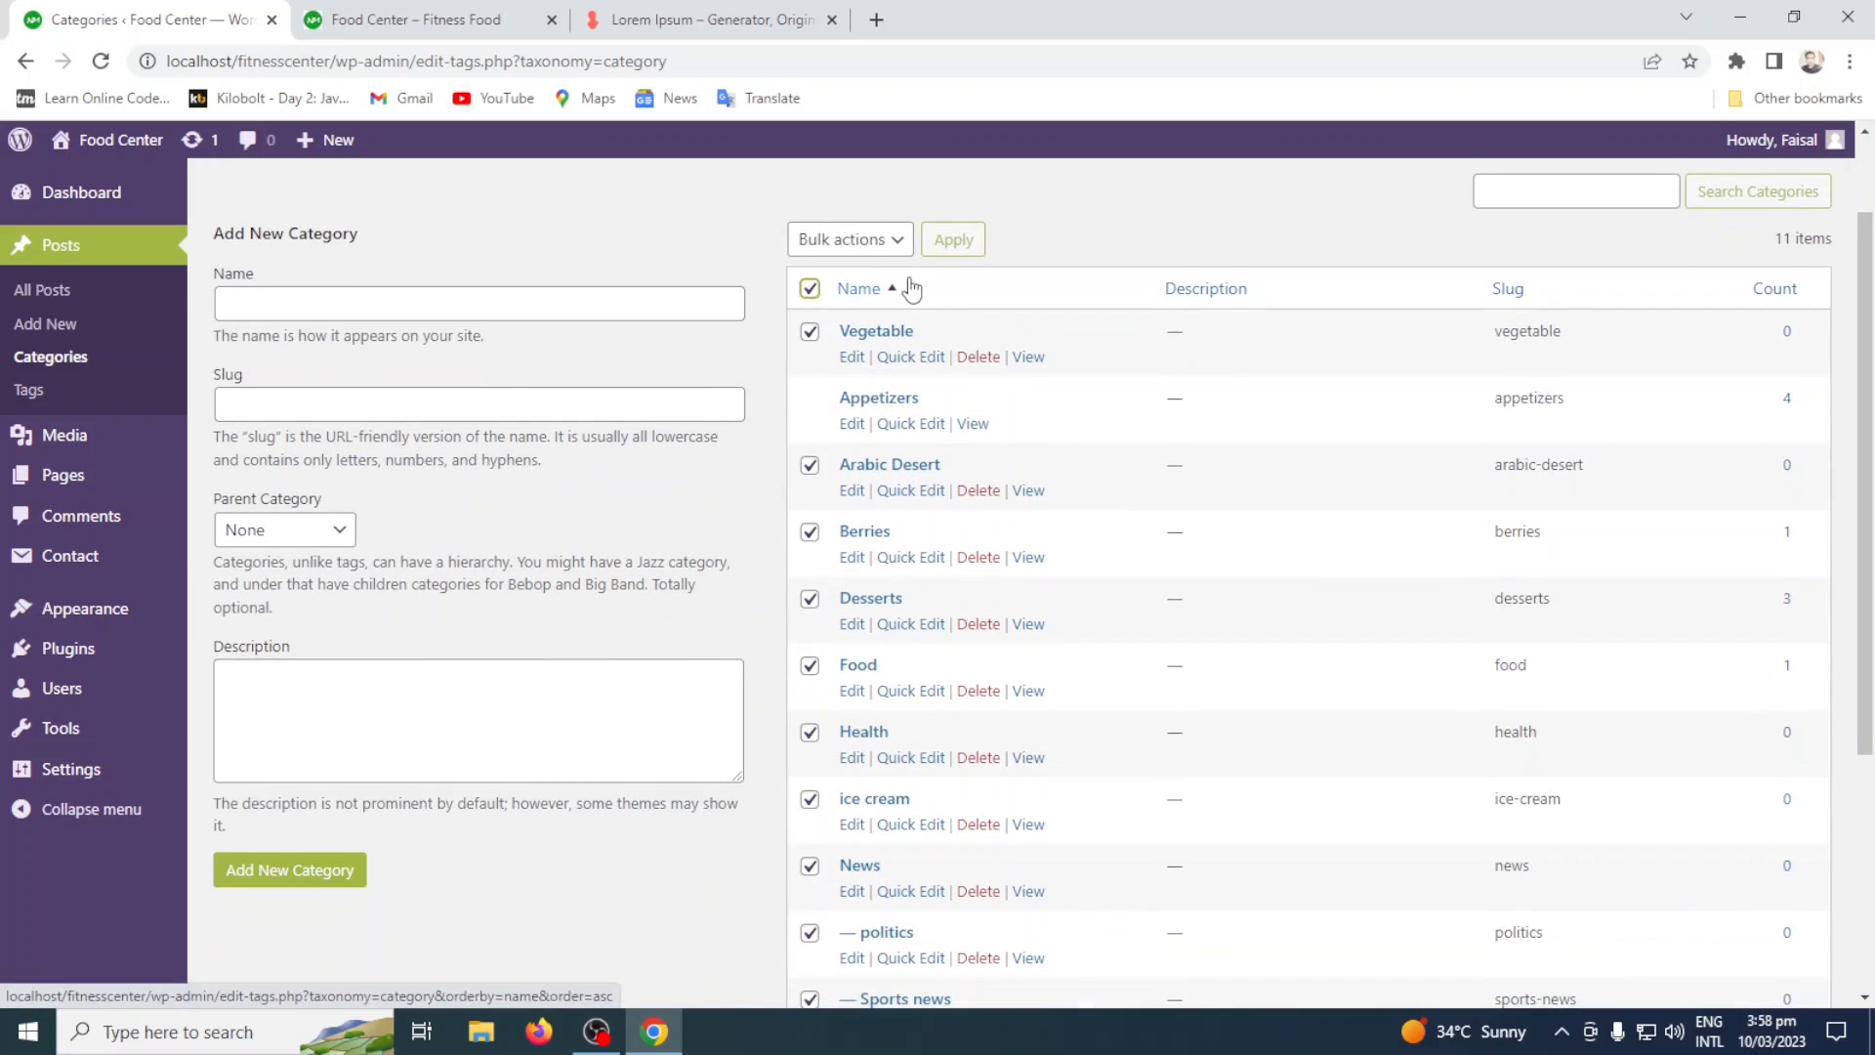
scroll(1043, 395, down, 2)
scroll(1043, 394, up, 3)
click(888, 359)
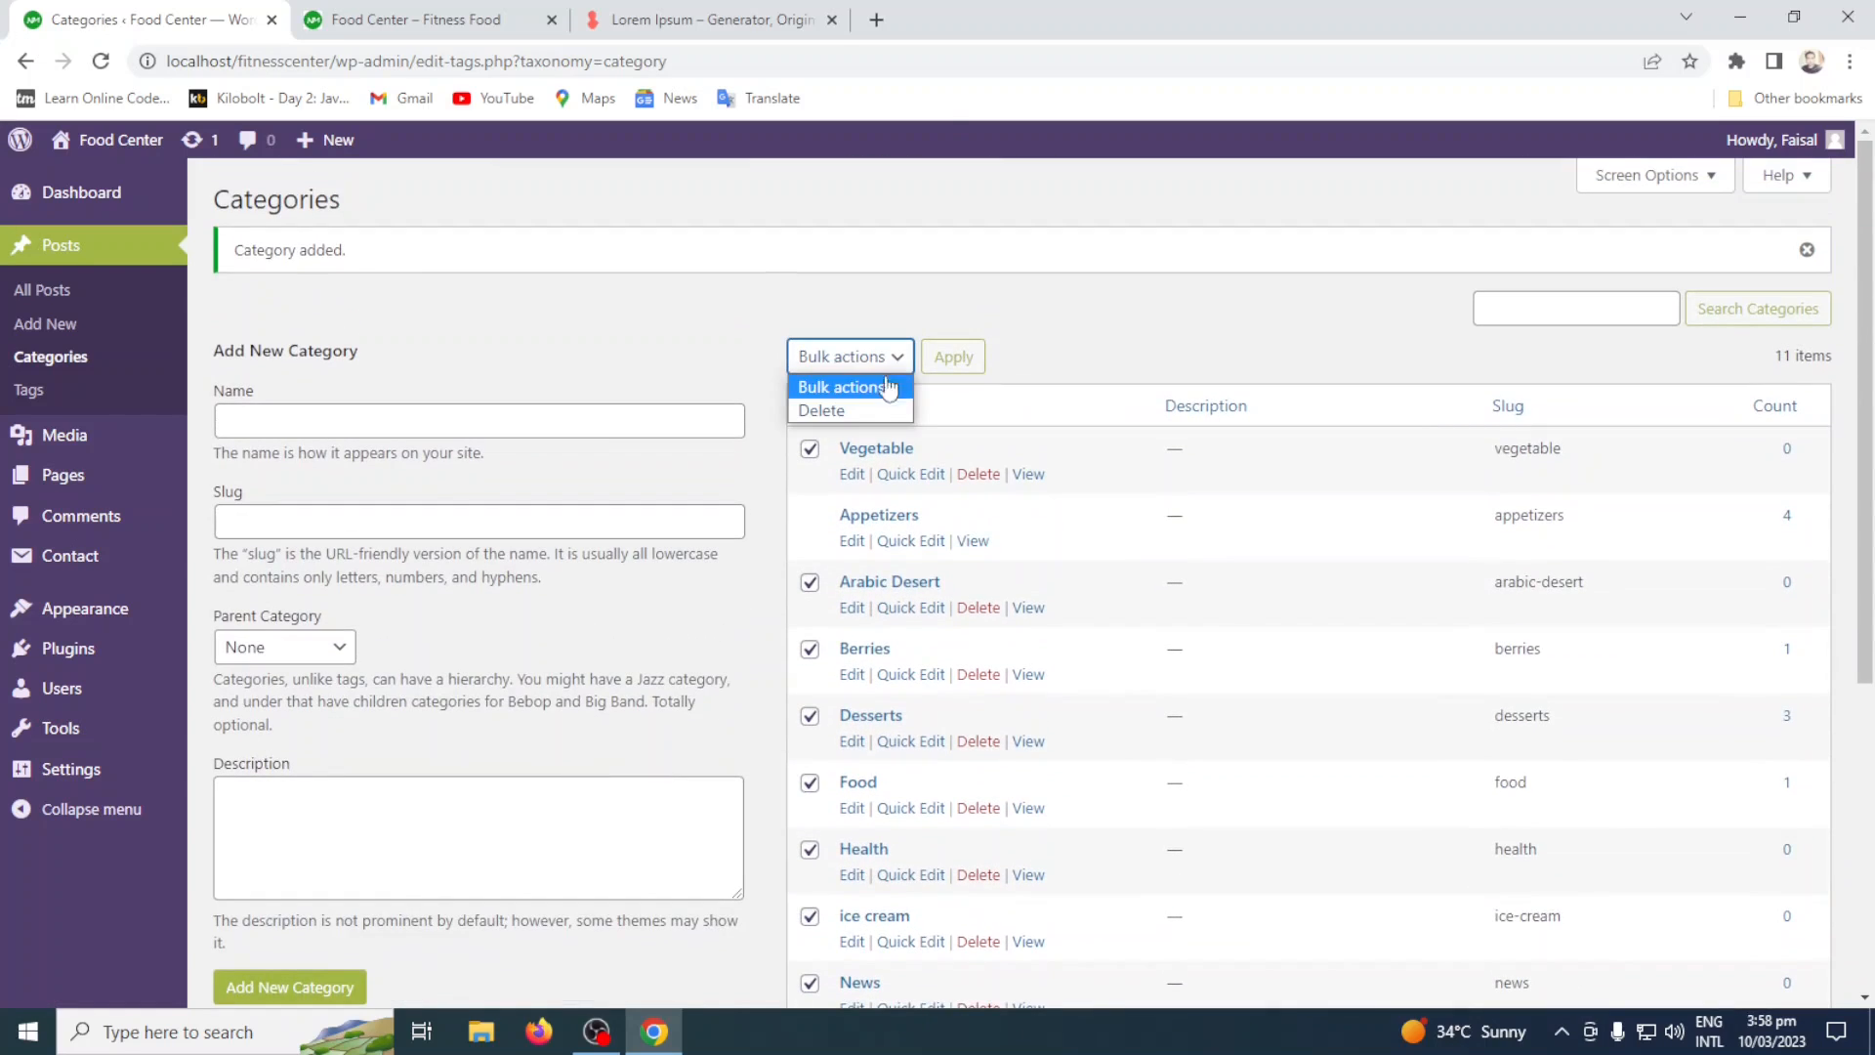
click(1135, 334)
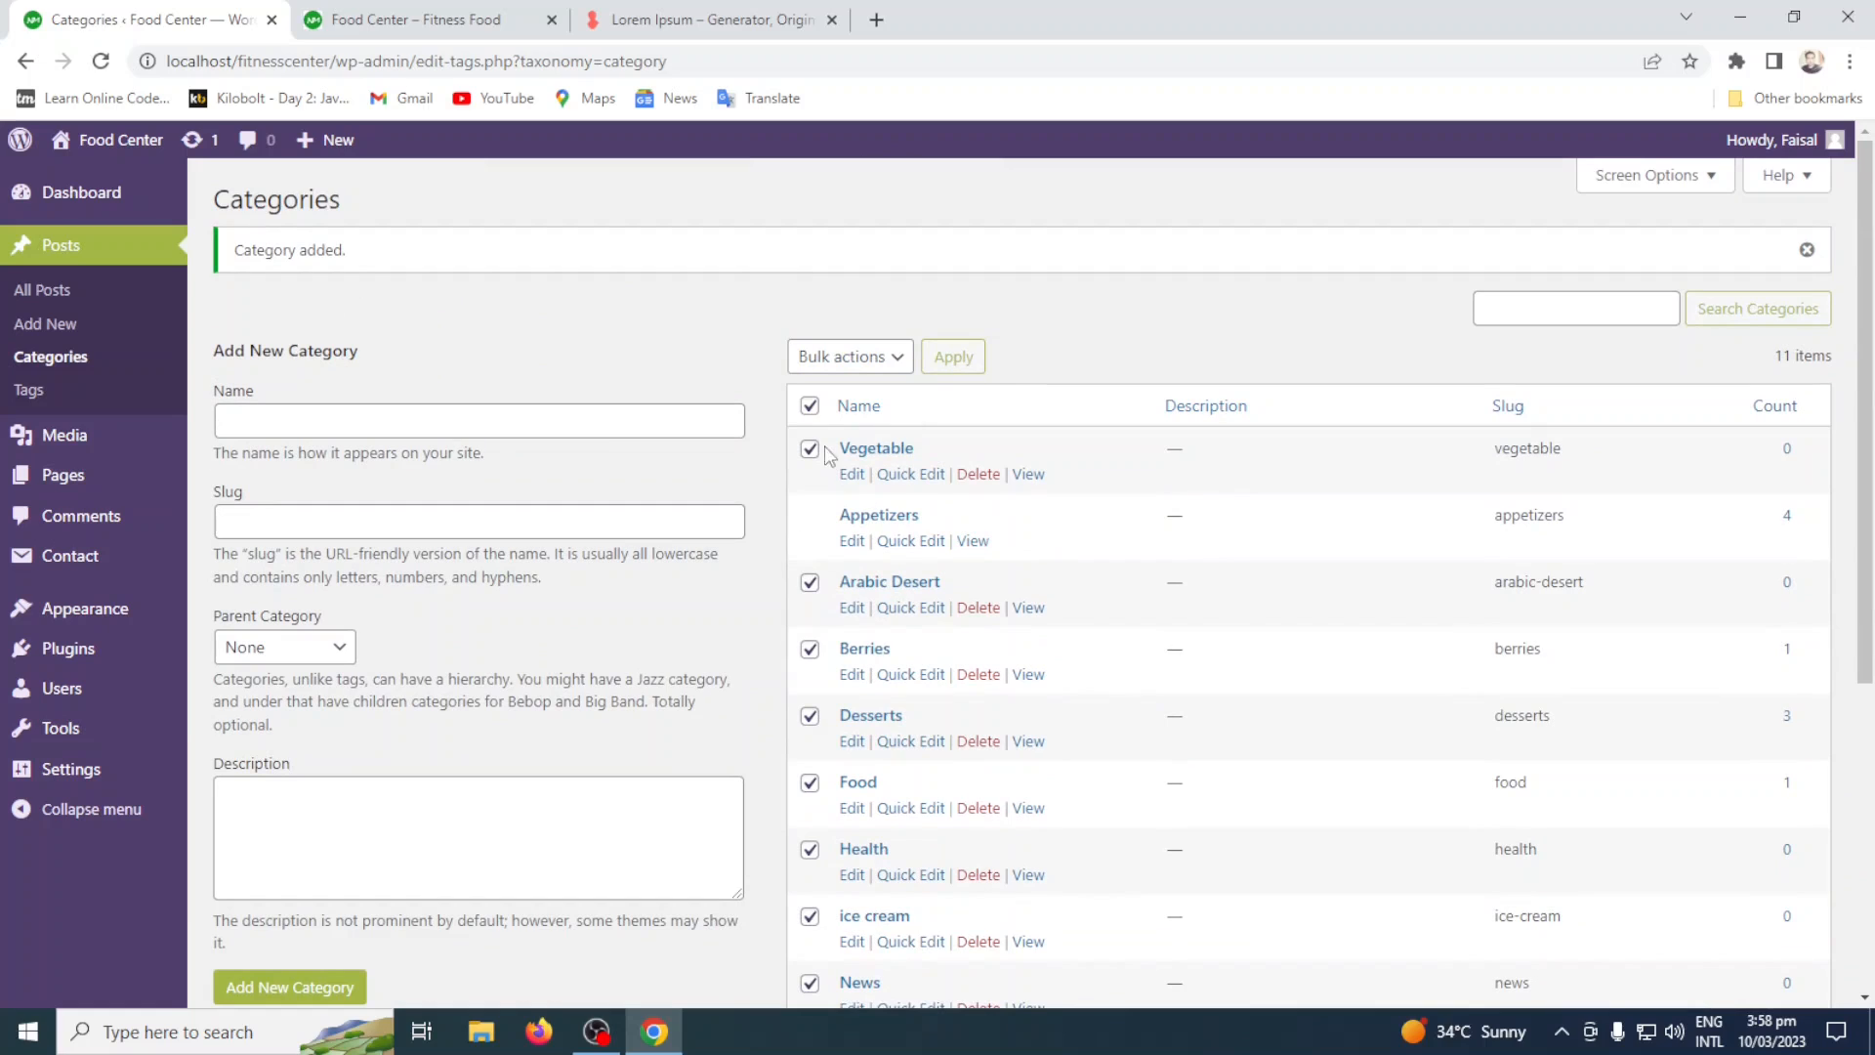
click(818, 404)
click(812, 406)
Open the site's writing settings and view the choices for the default post category.
click(54, 771)
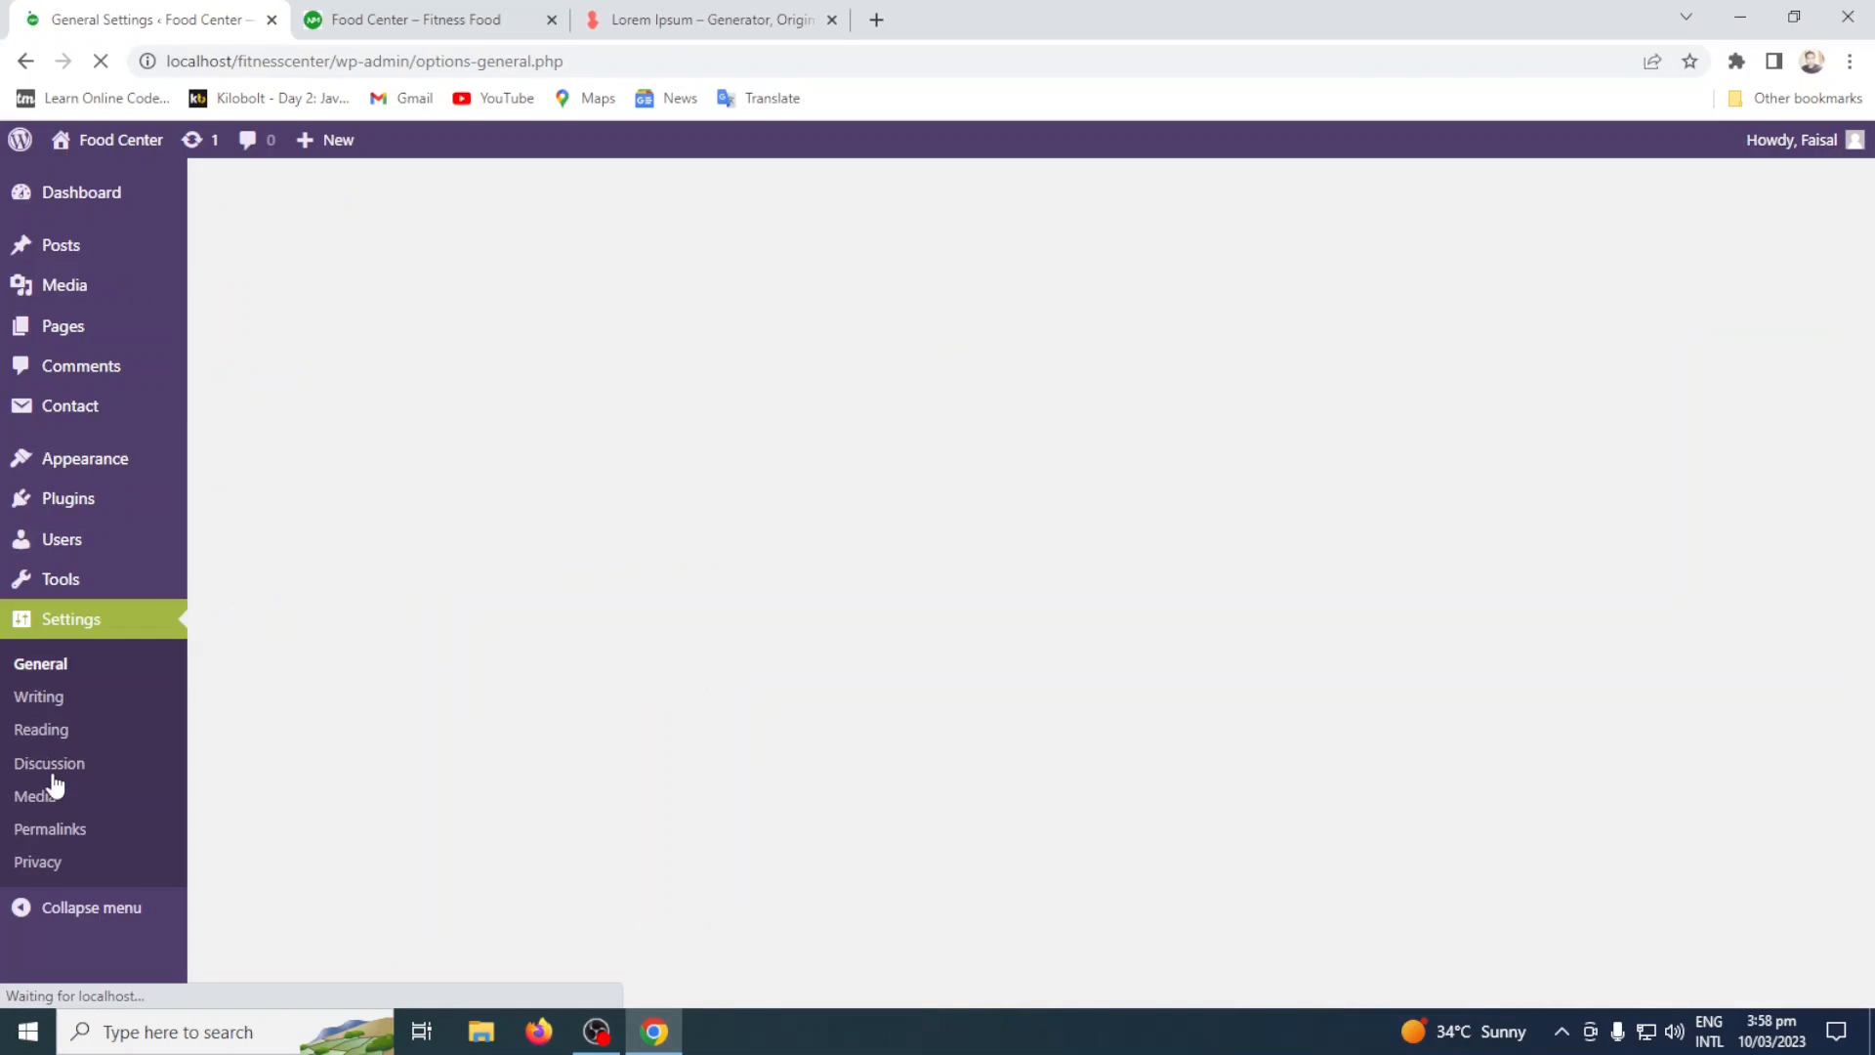
click(88, 667)
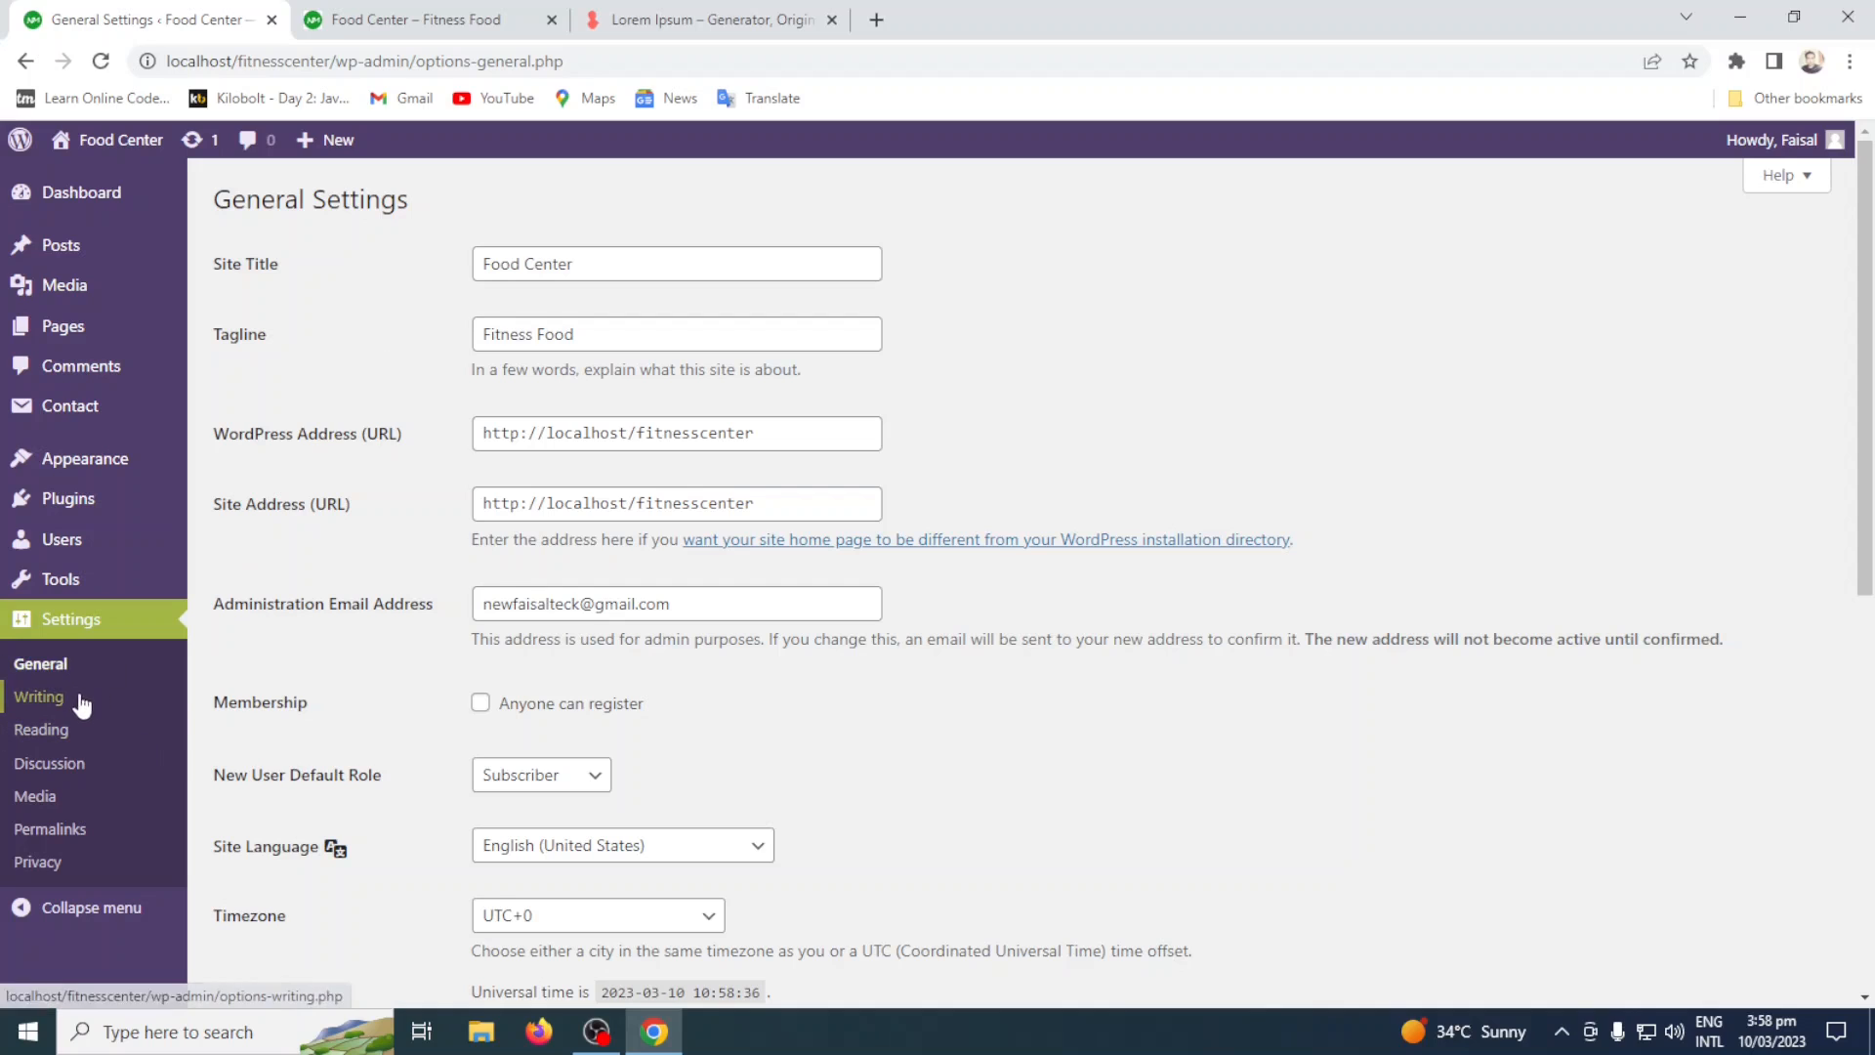
click(70, 699)
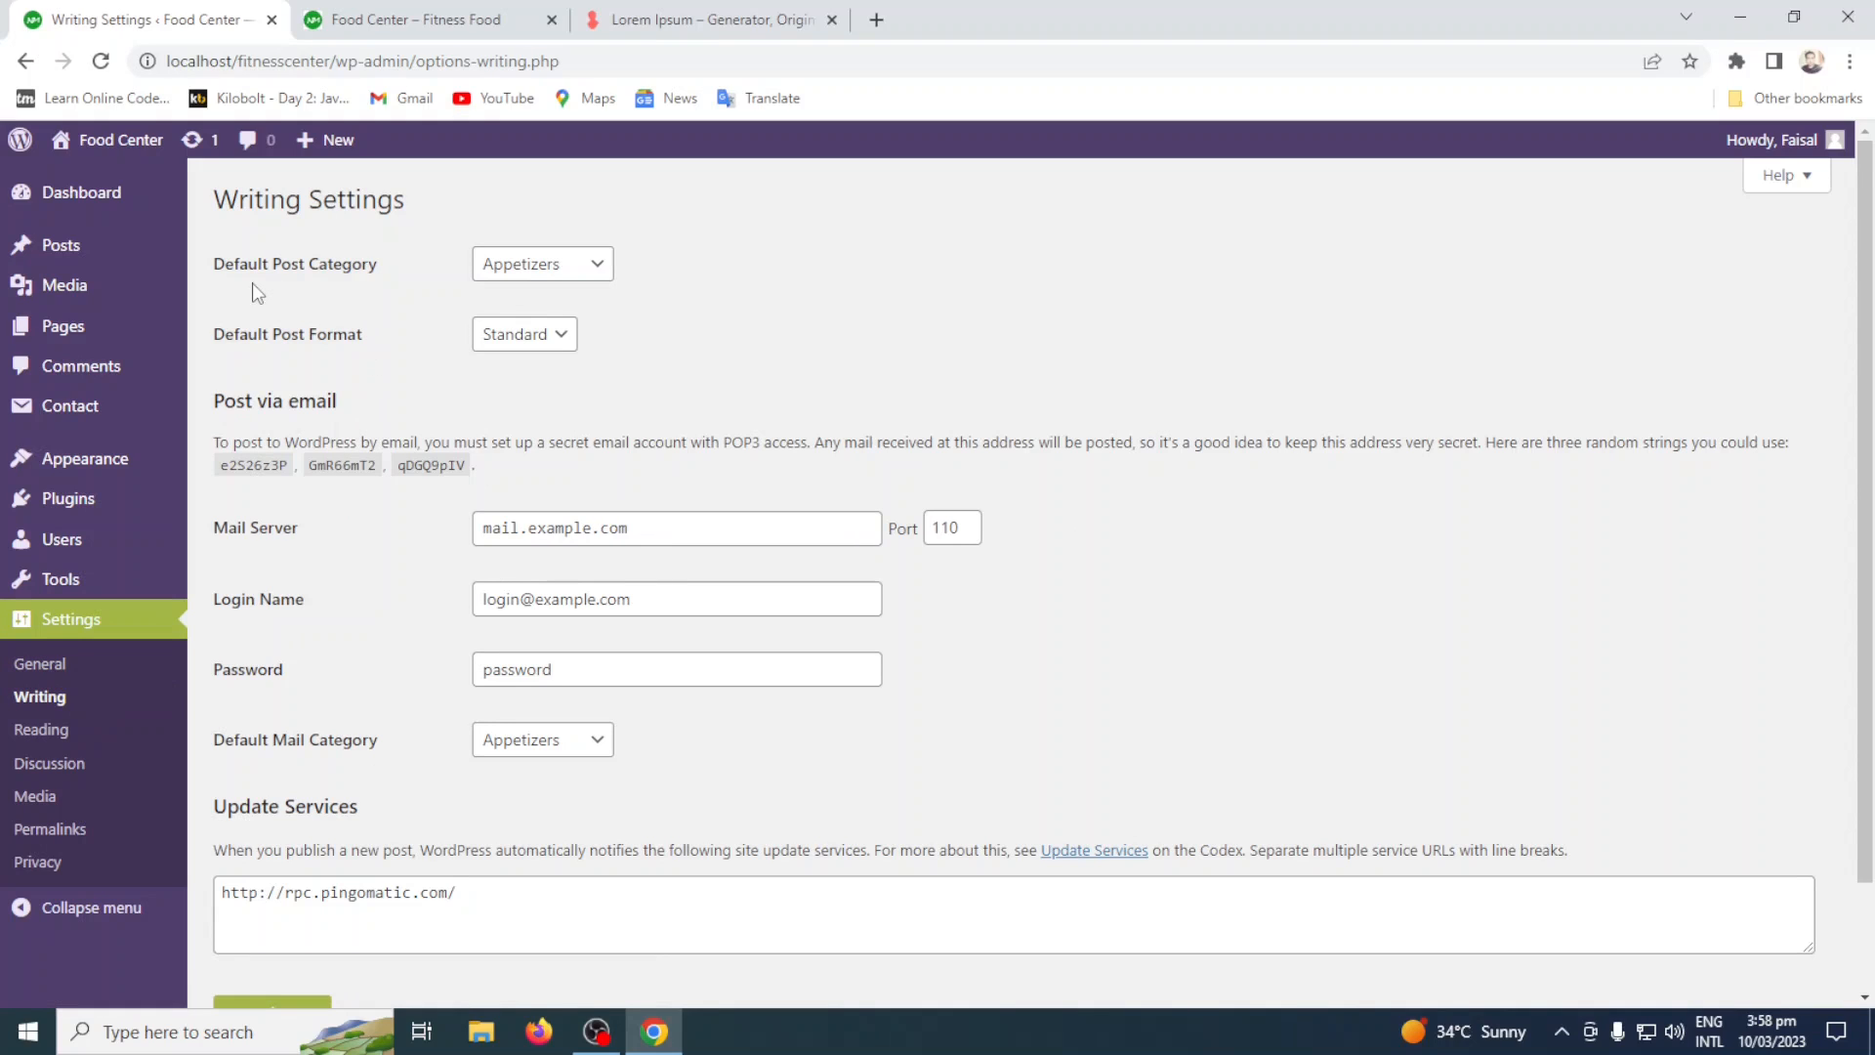
click(559, 274)
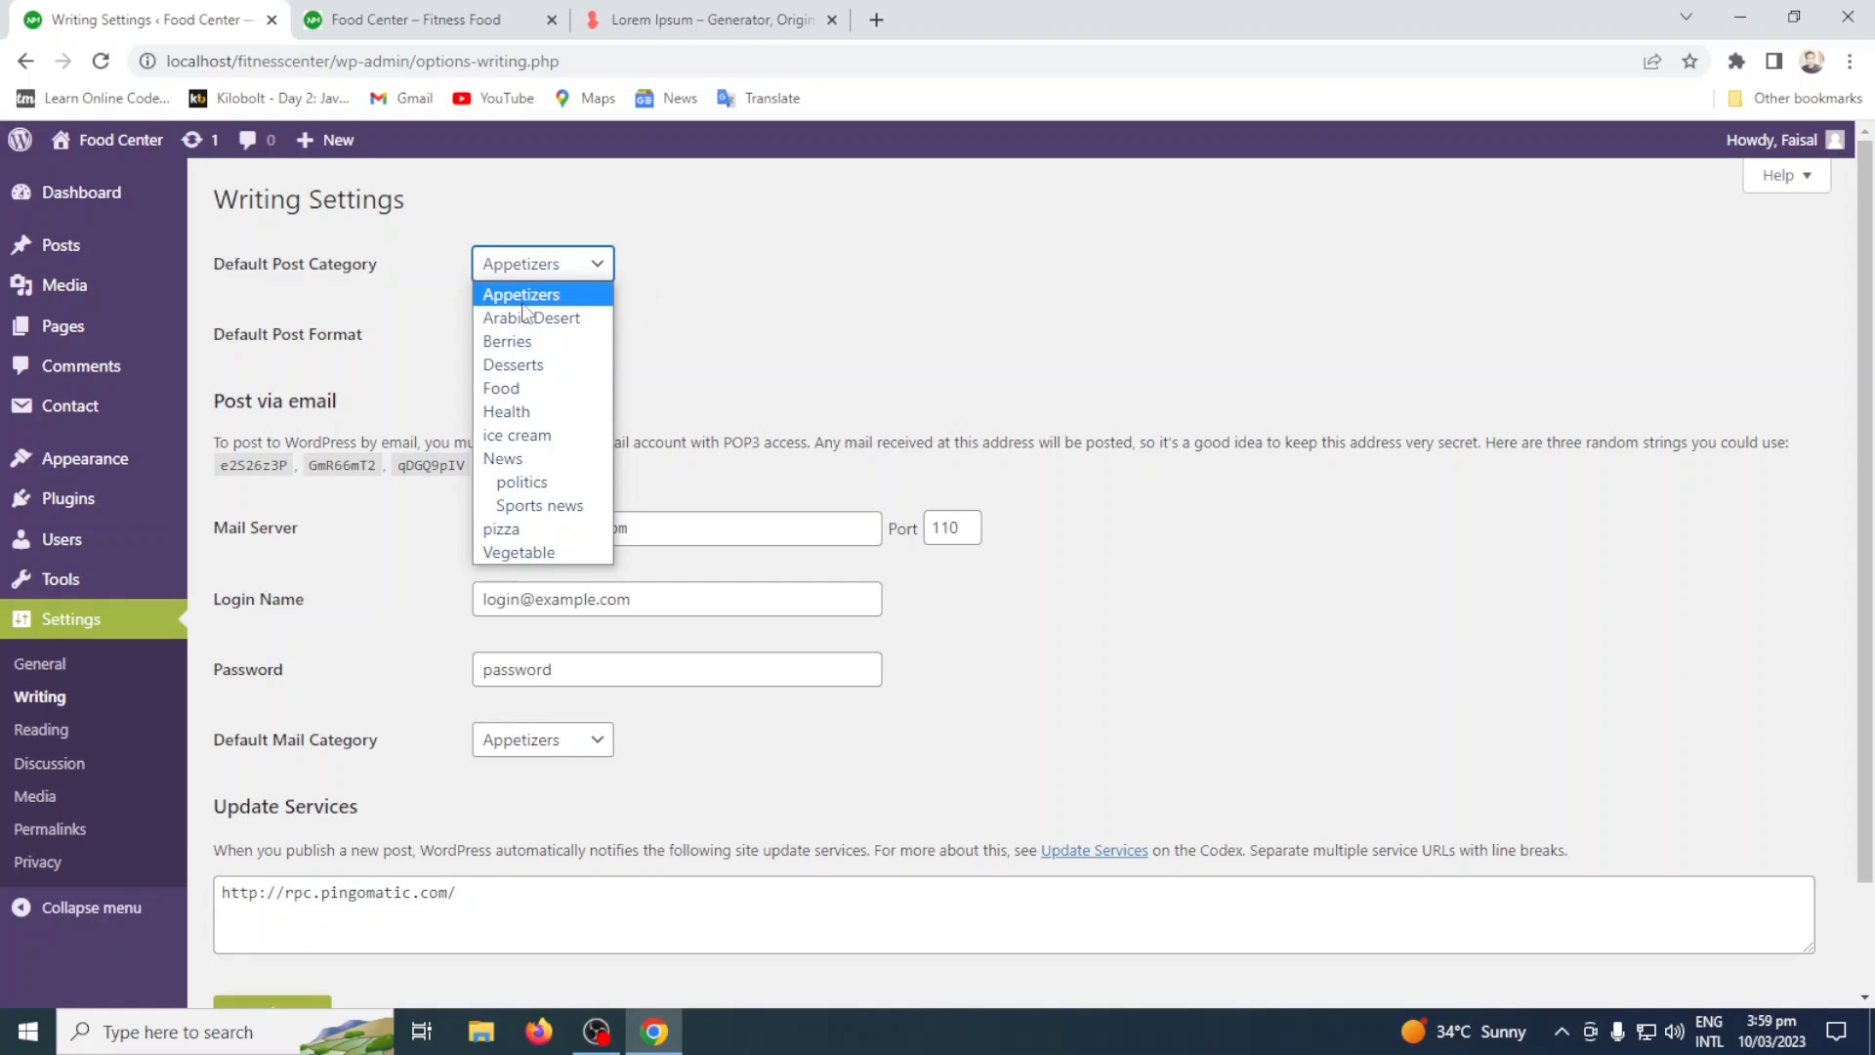
Set the default post category to Vegetable and save the writing settings.
click(545, 556)
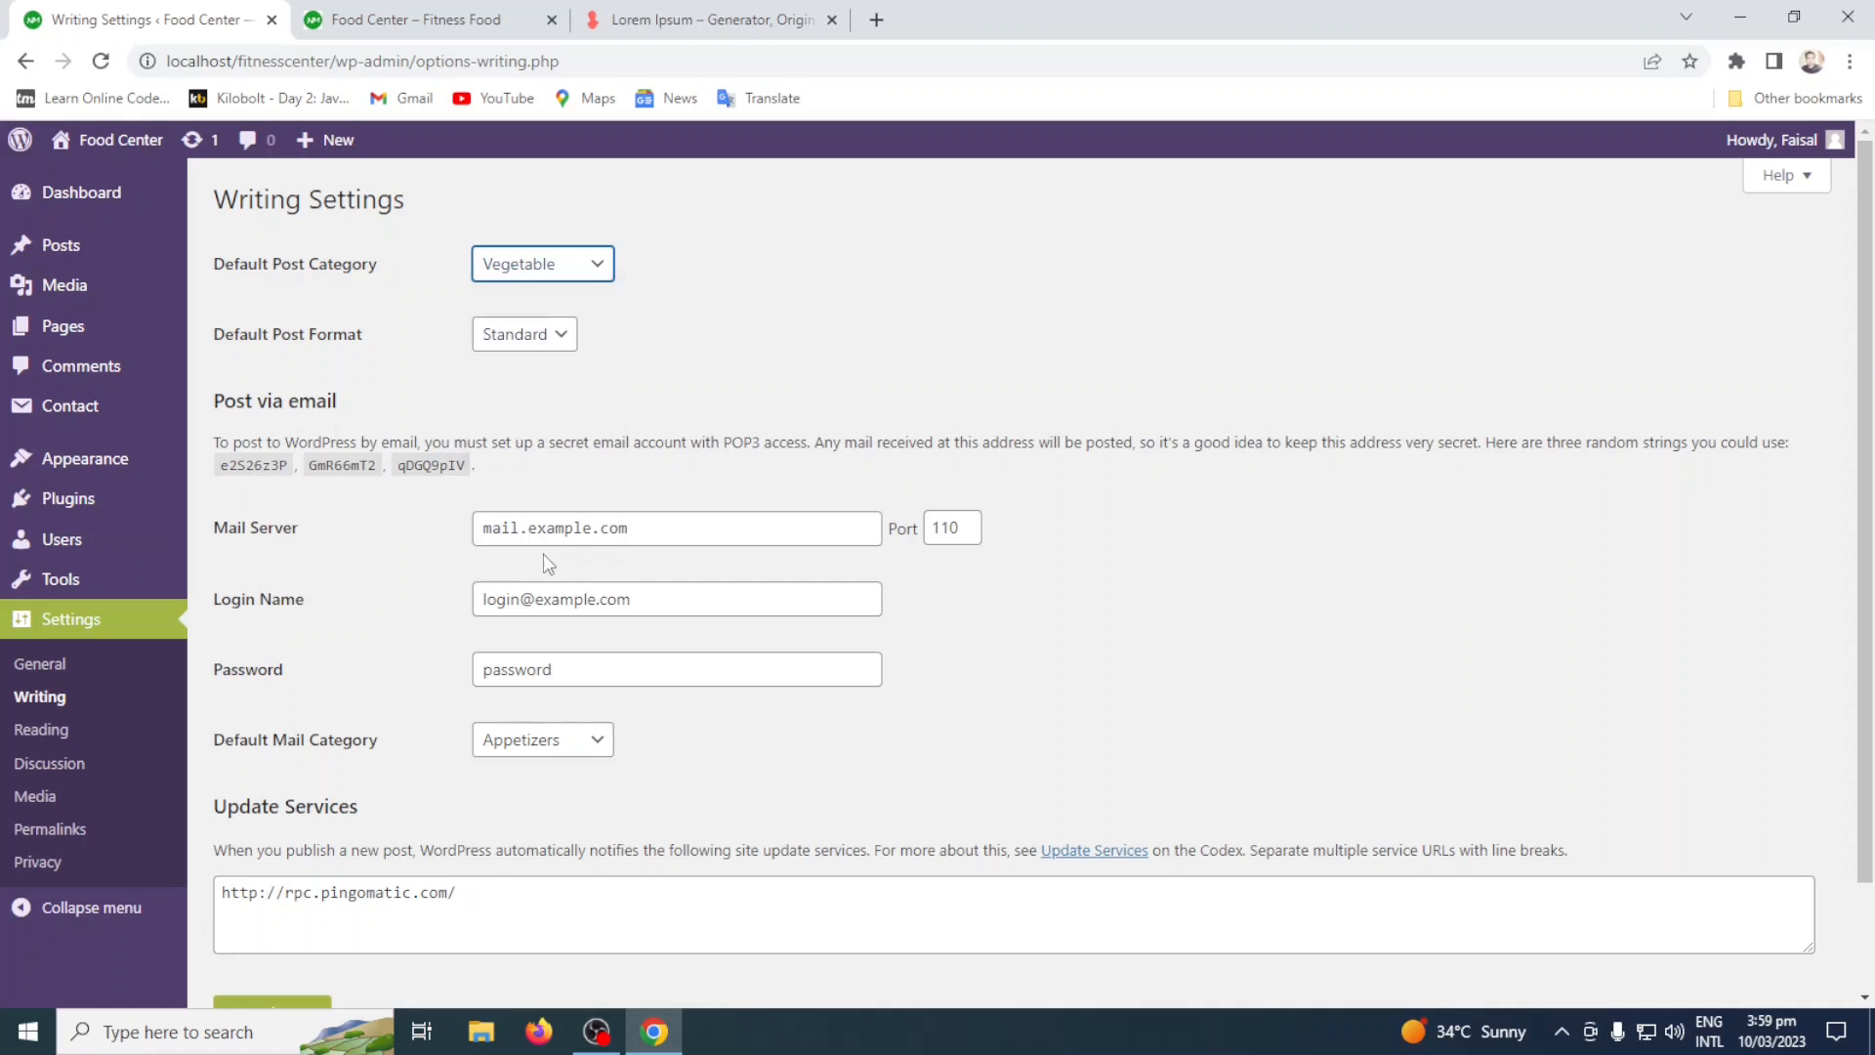
scroll(414, 596, down, 2)
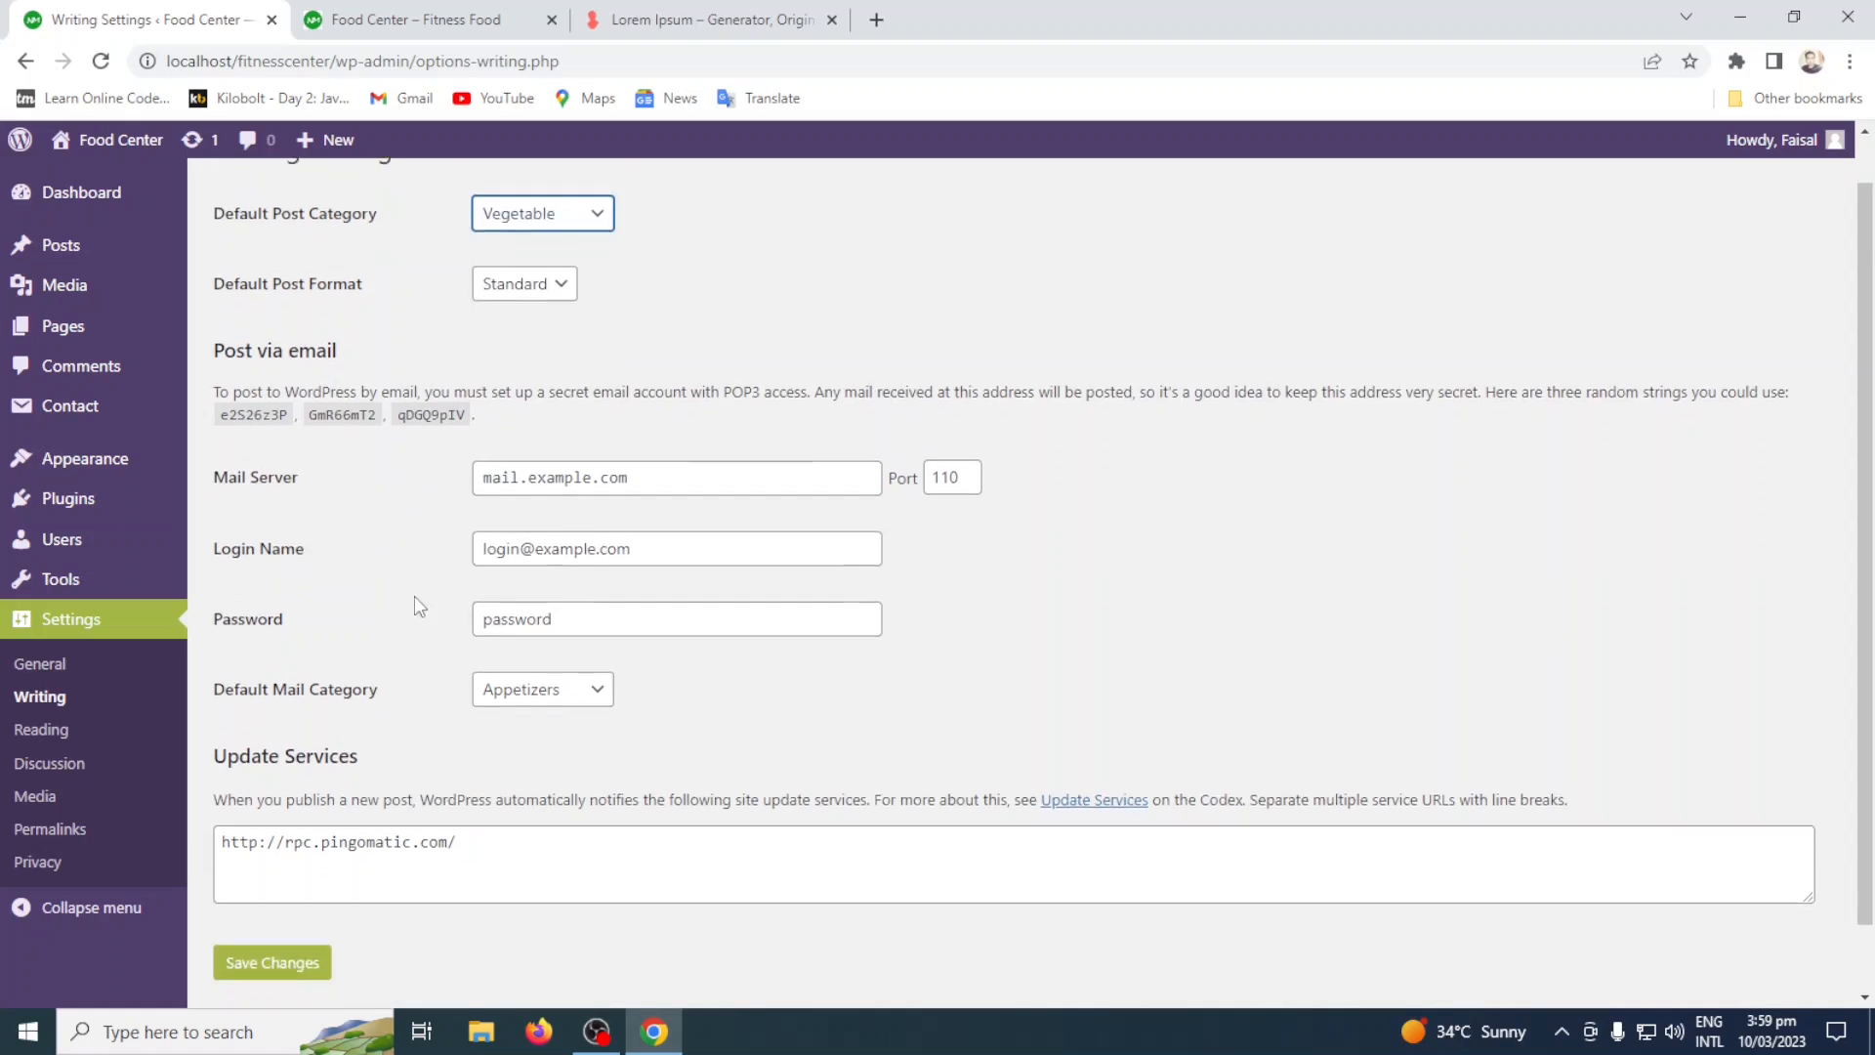
click(302, 900)
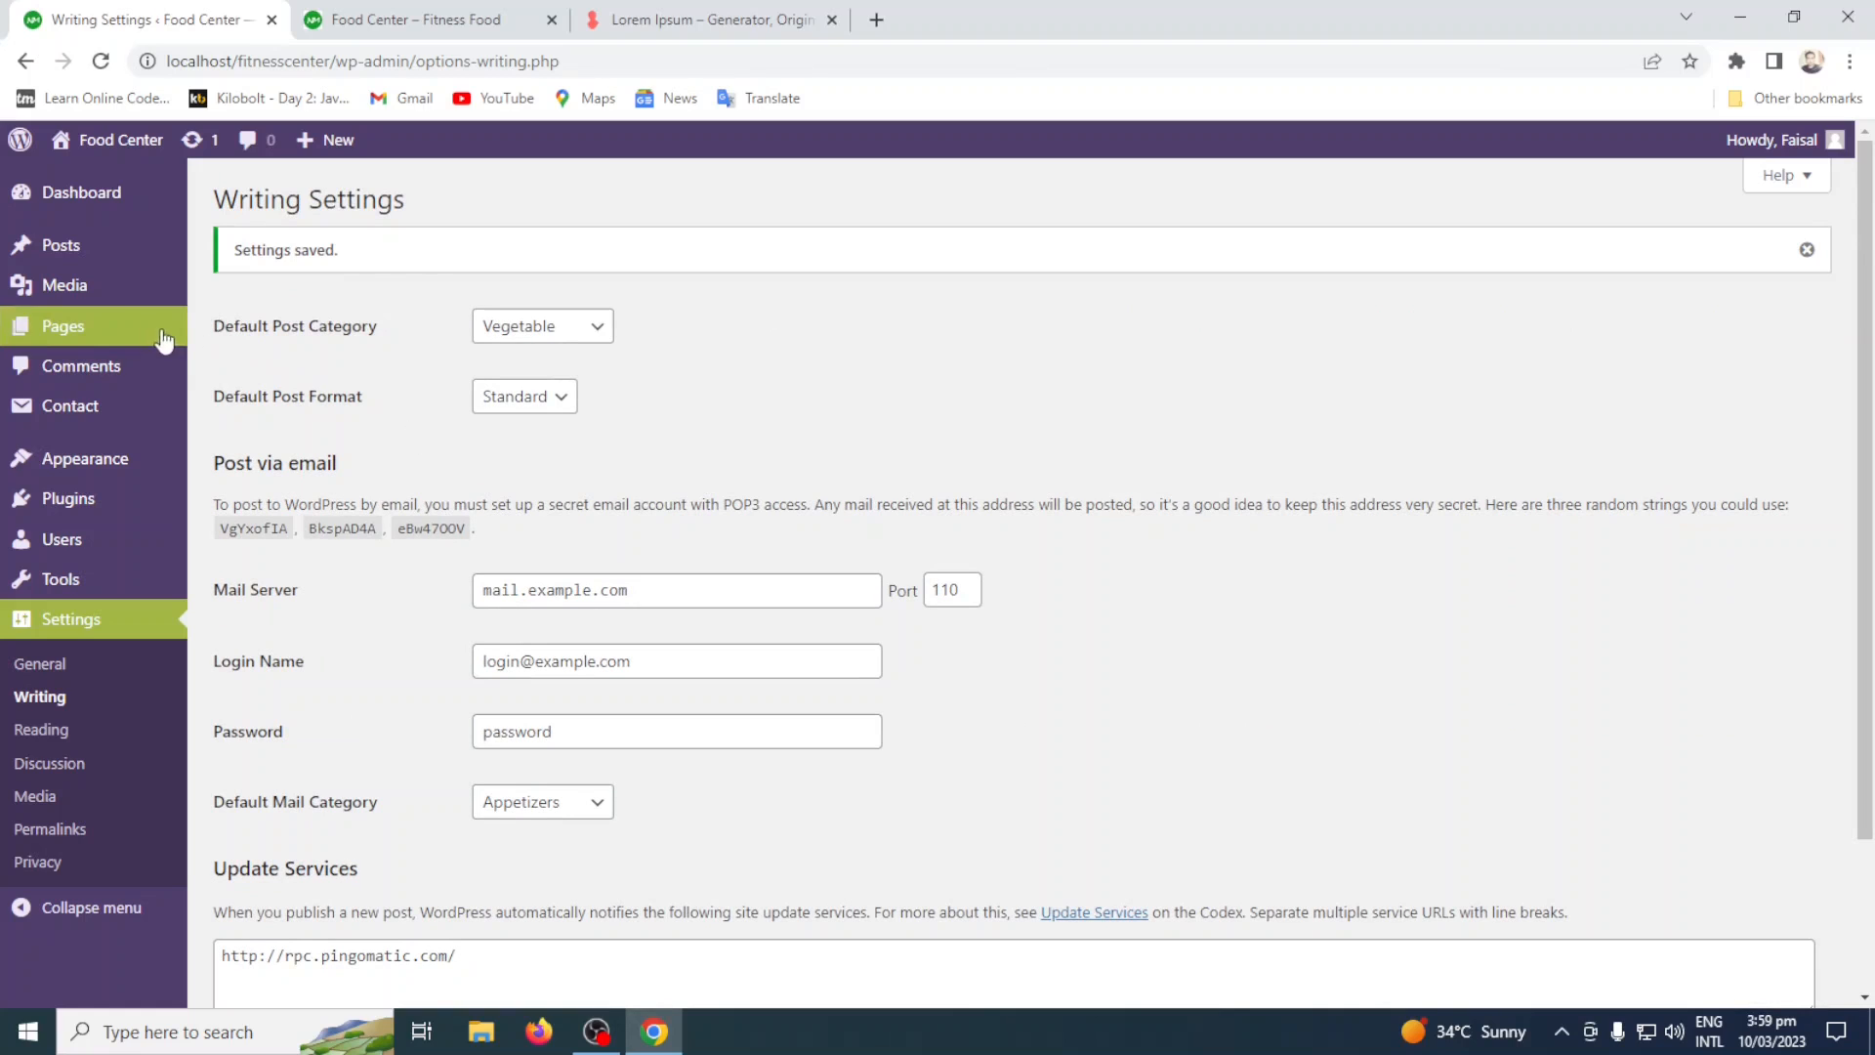
Return to the post categories list and select all categories to check whether the default category Vegetable can be selected or deleted.
click(105, 261)
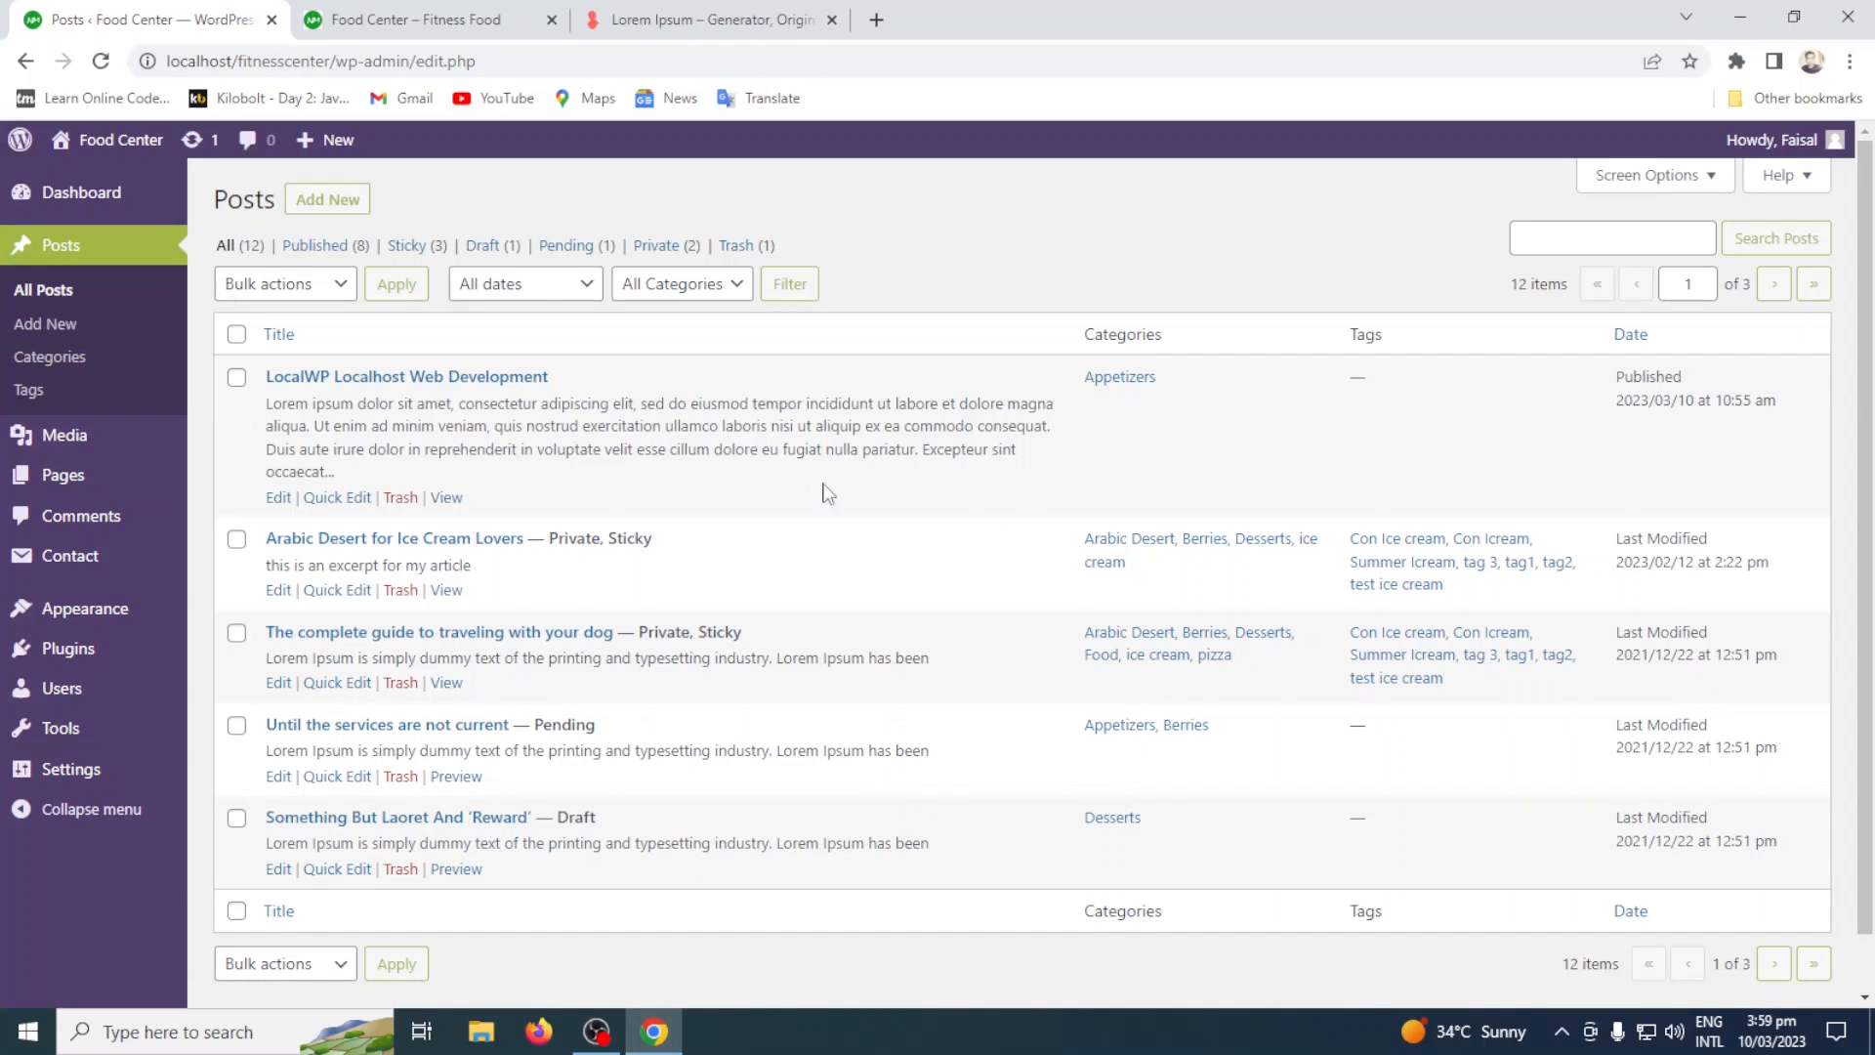
click(35, 357)
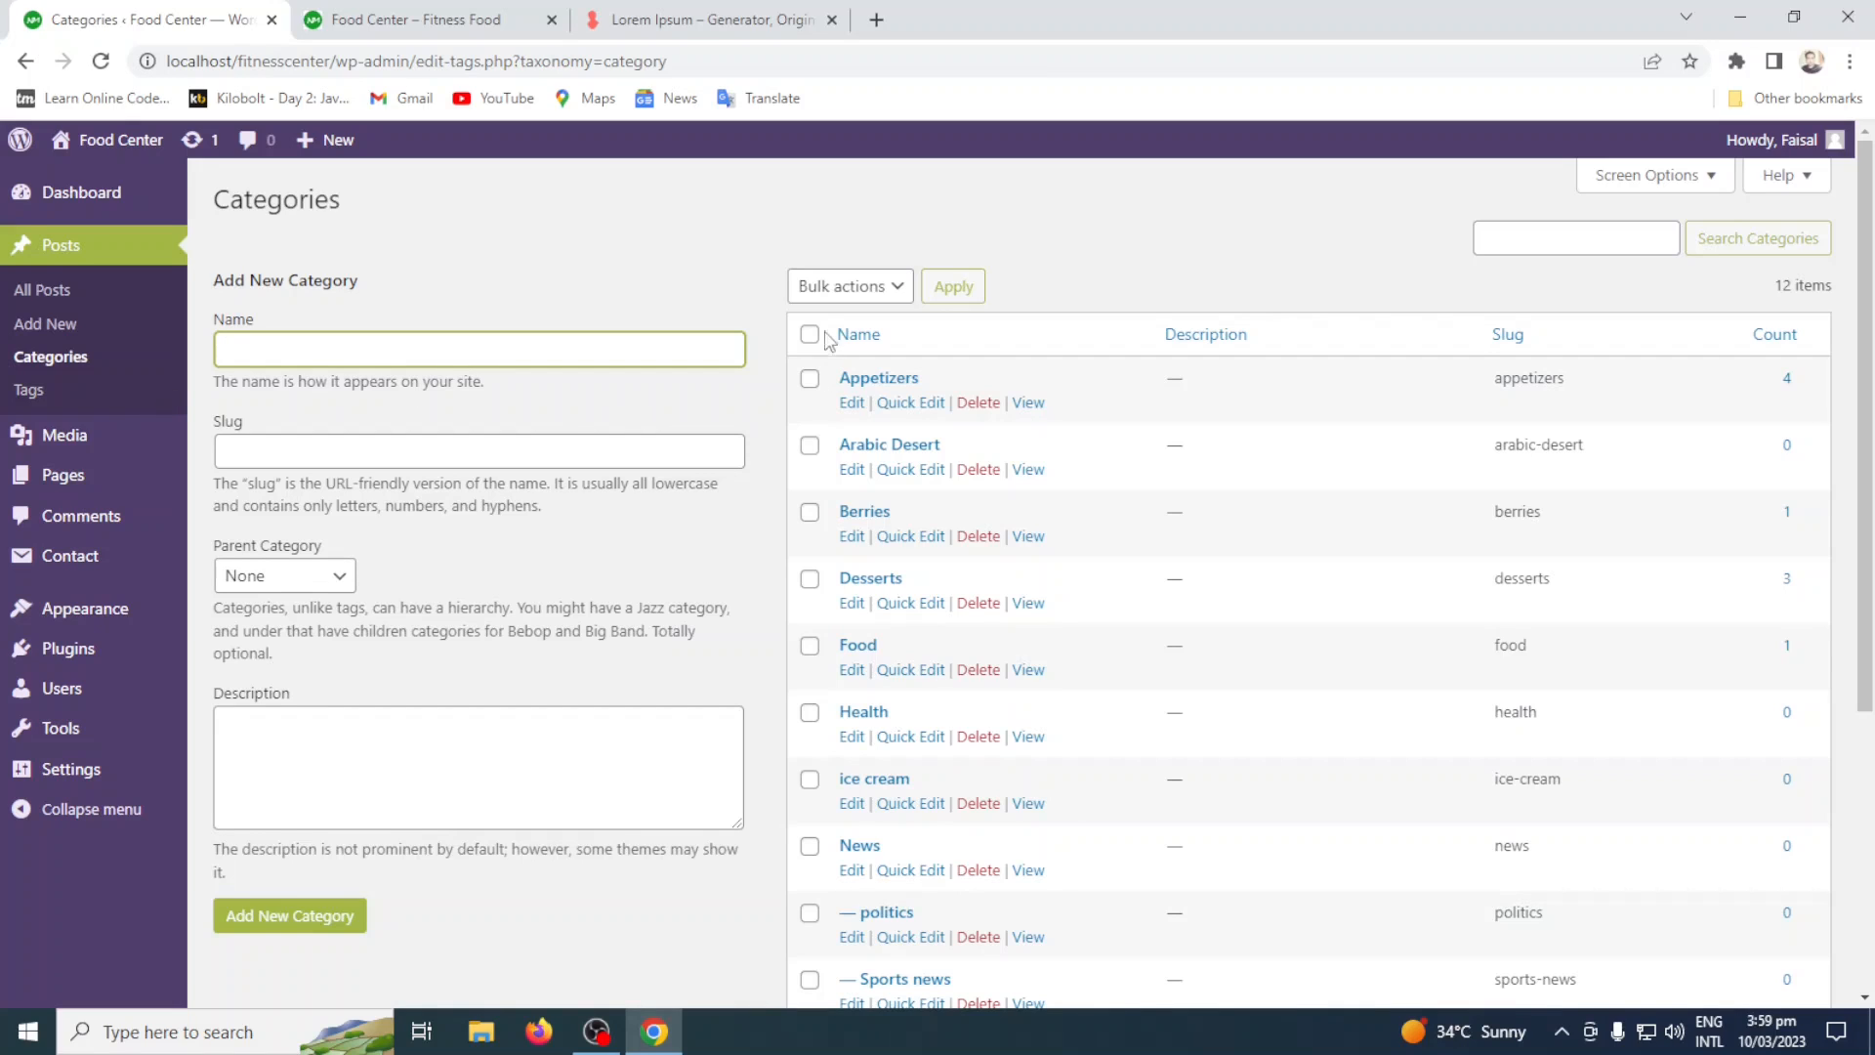
scroll(1136, 441, down, 2)
scroll(1135, 442, down, 3)
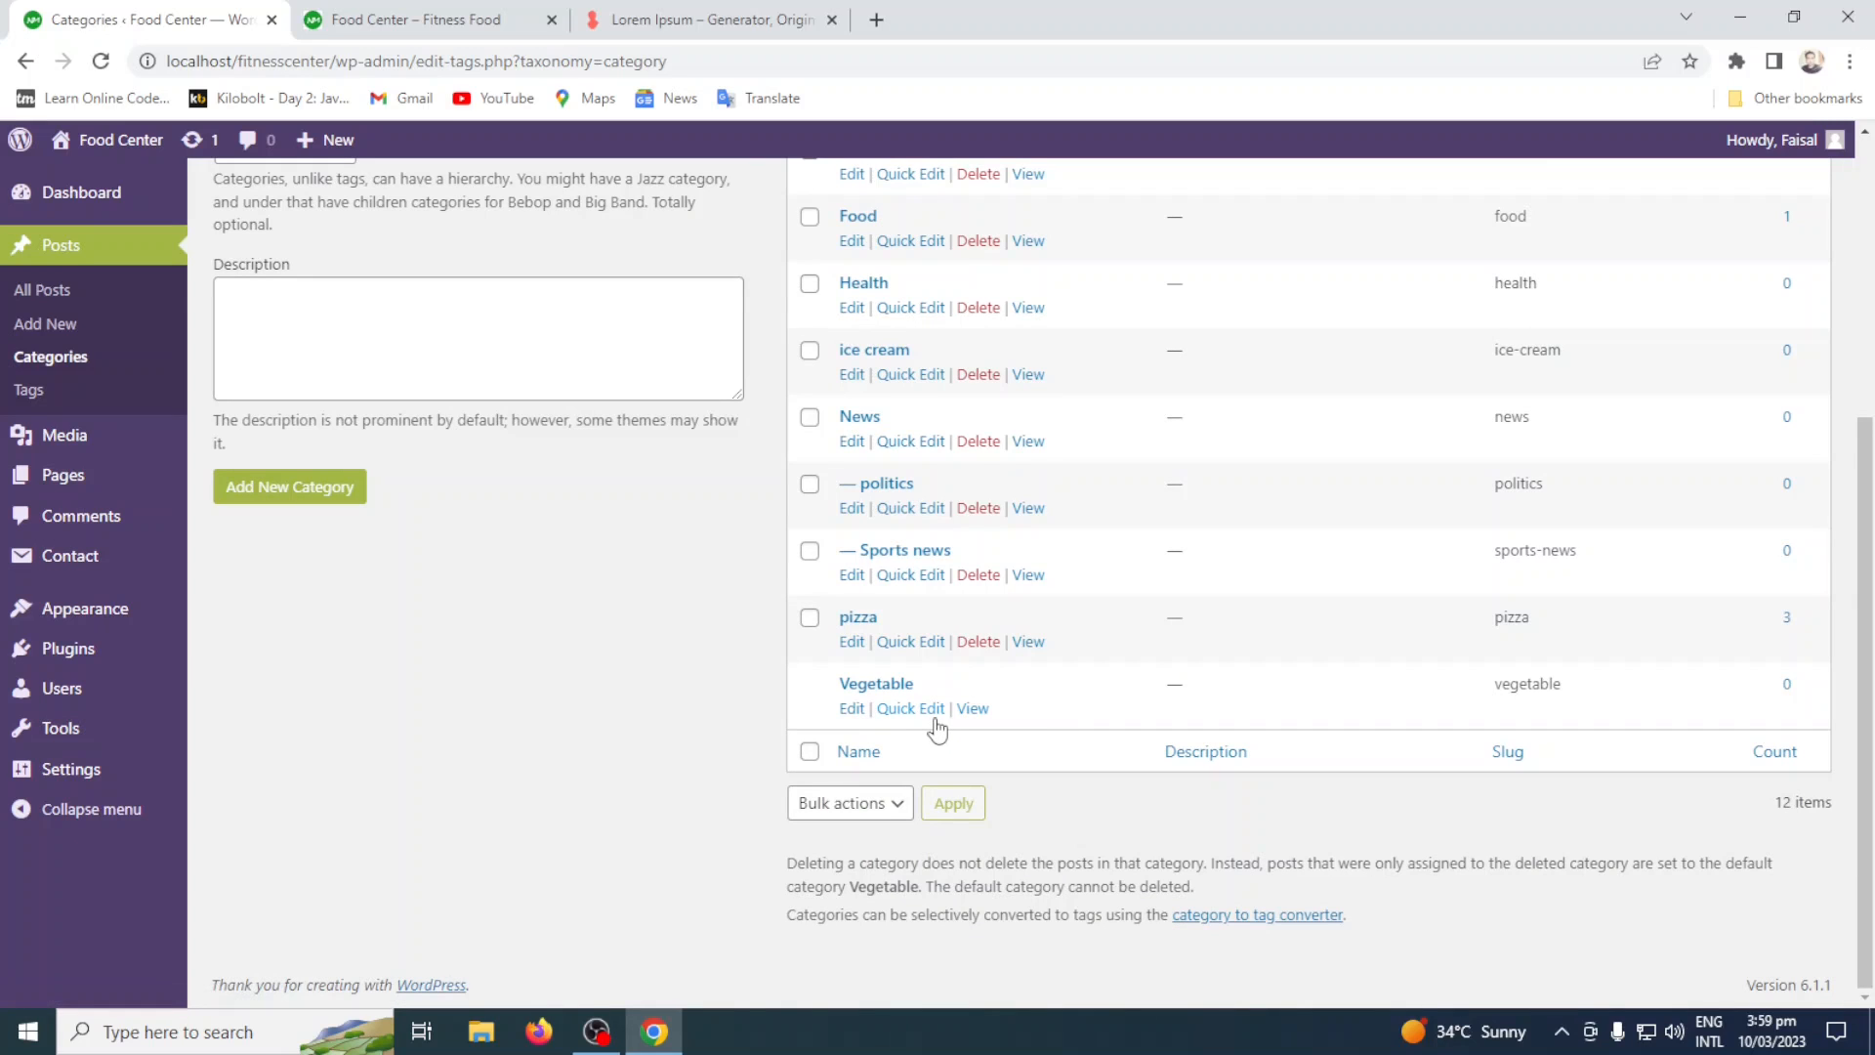
scroll(937, 542, up, 5)
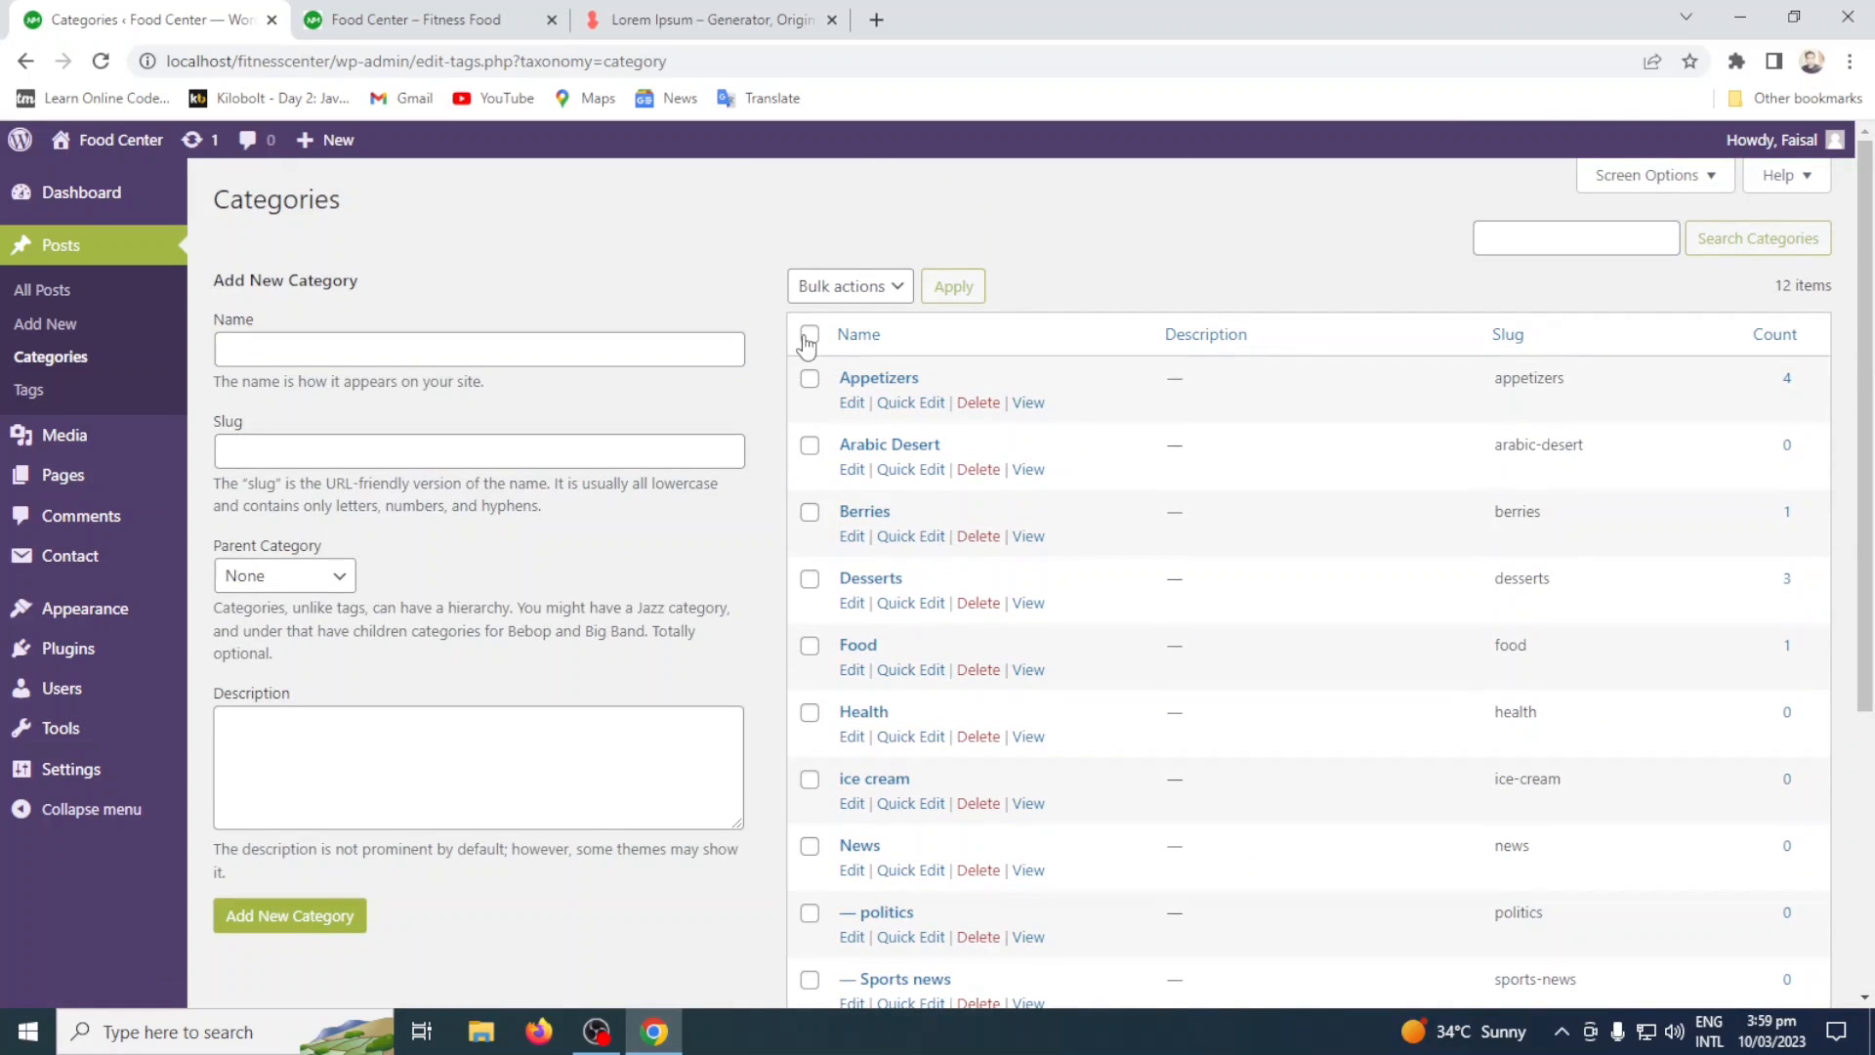
click(810, 334)
scroll(1112, 605, down, 5)
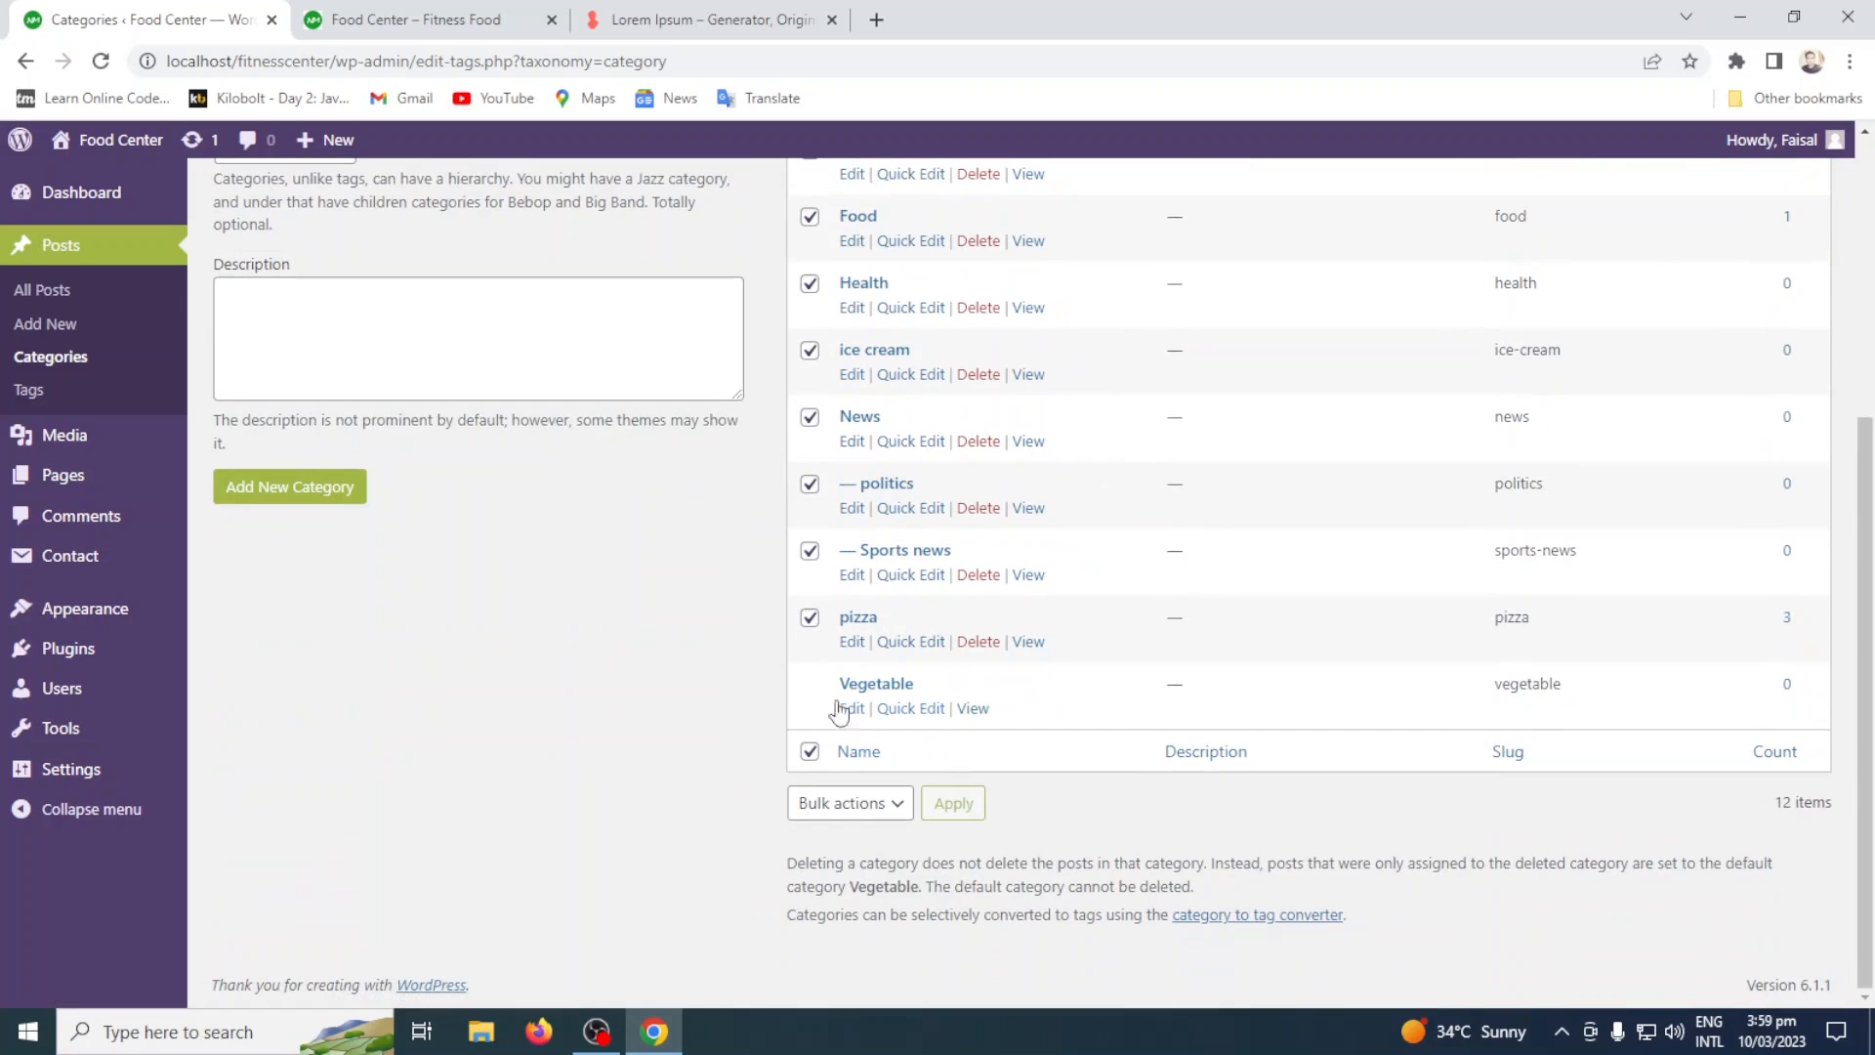
scroll(1111, 660, up, 5)
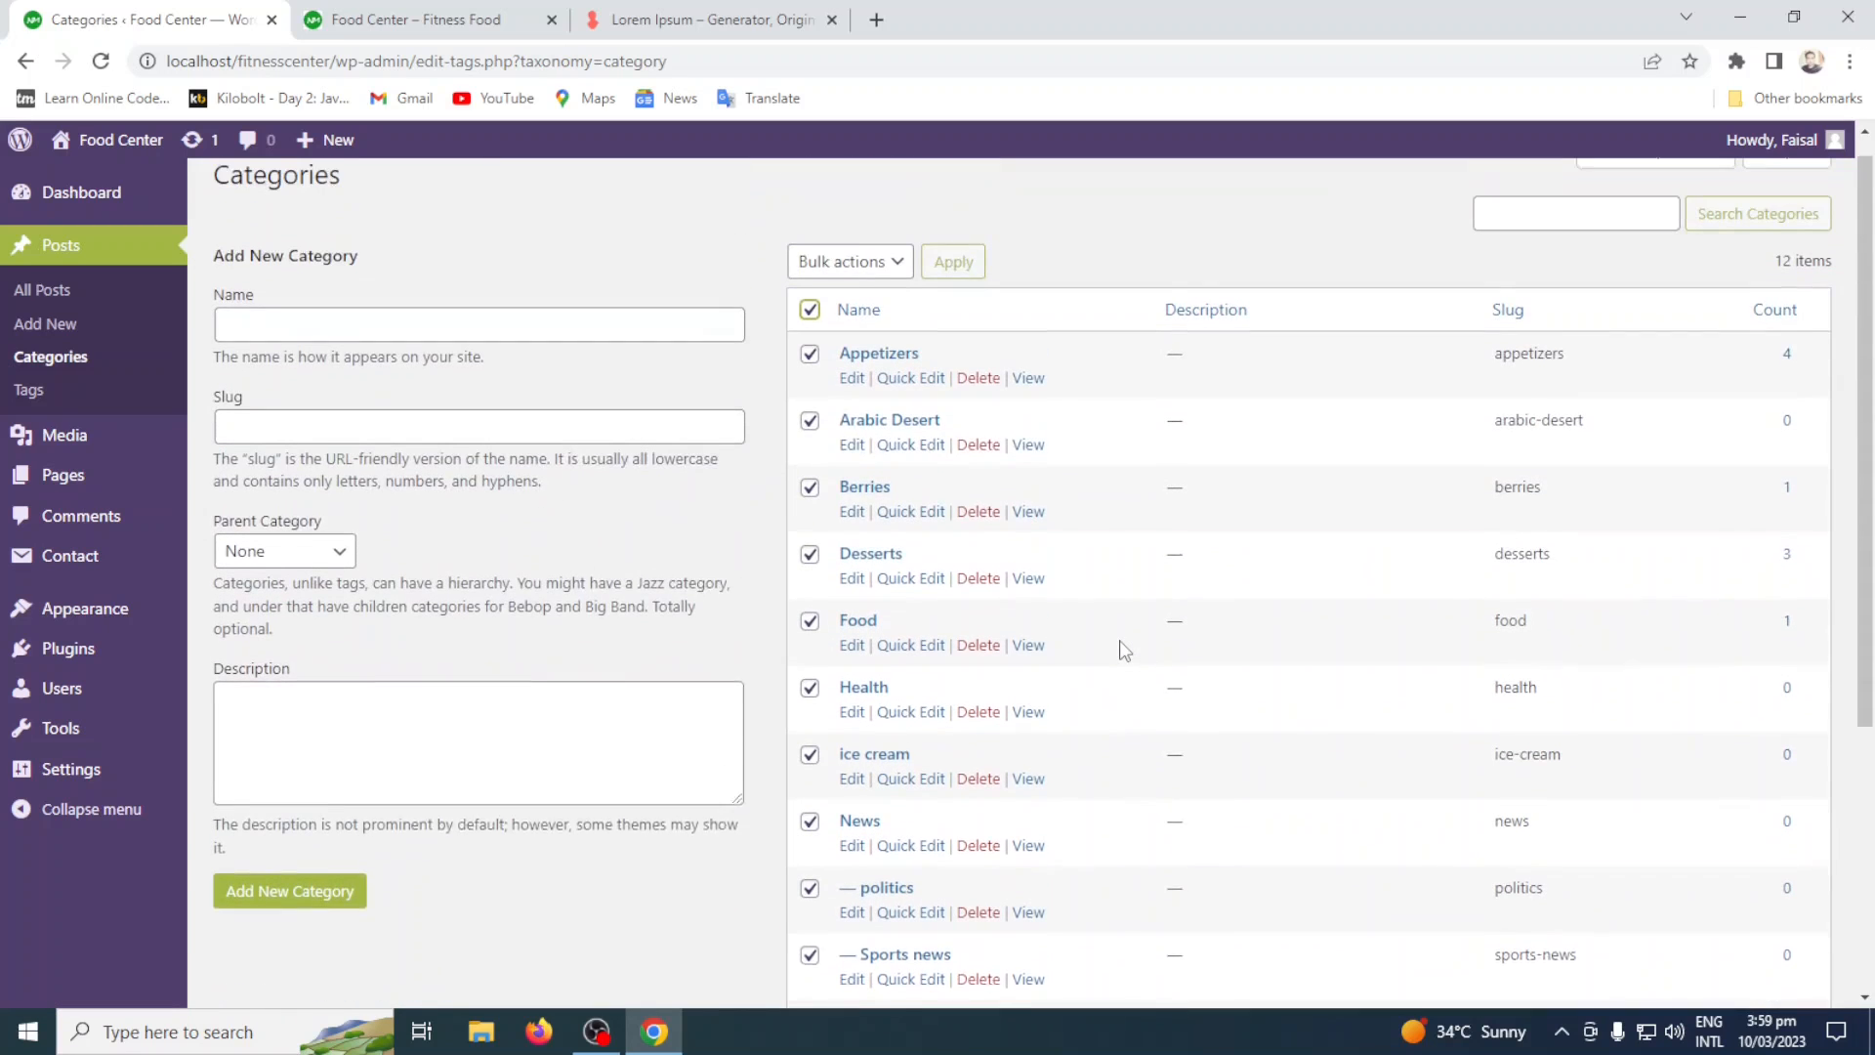
scroll(1123, 651, down, 5)
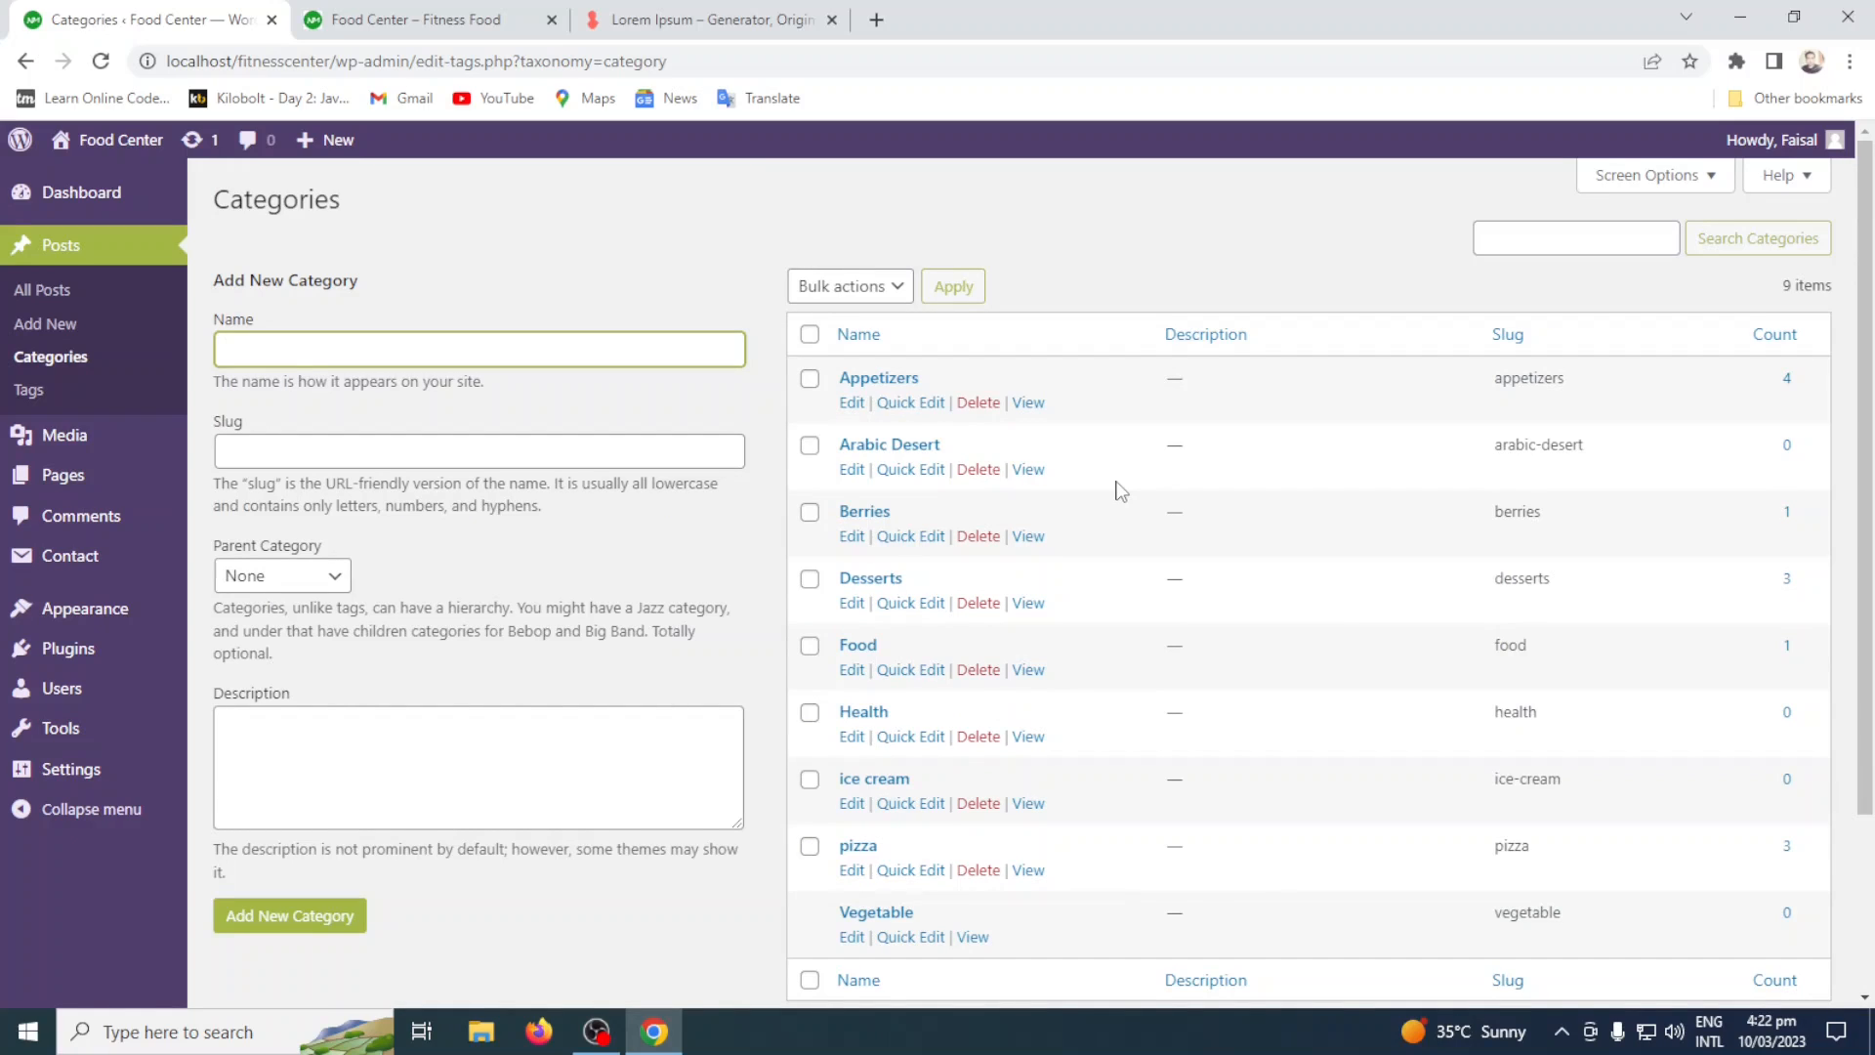
Check the bulk actions and view the full and quick edit forms of the Appetizers category without changing its values.
click(855, 293)
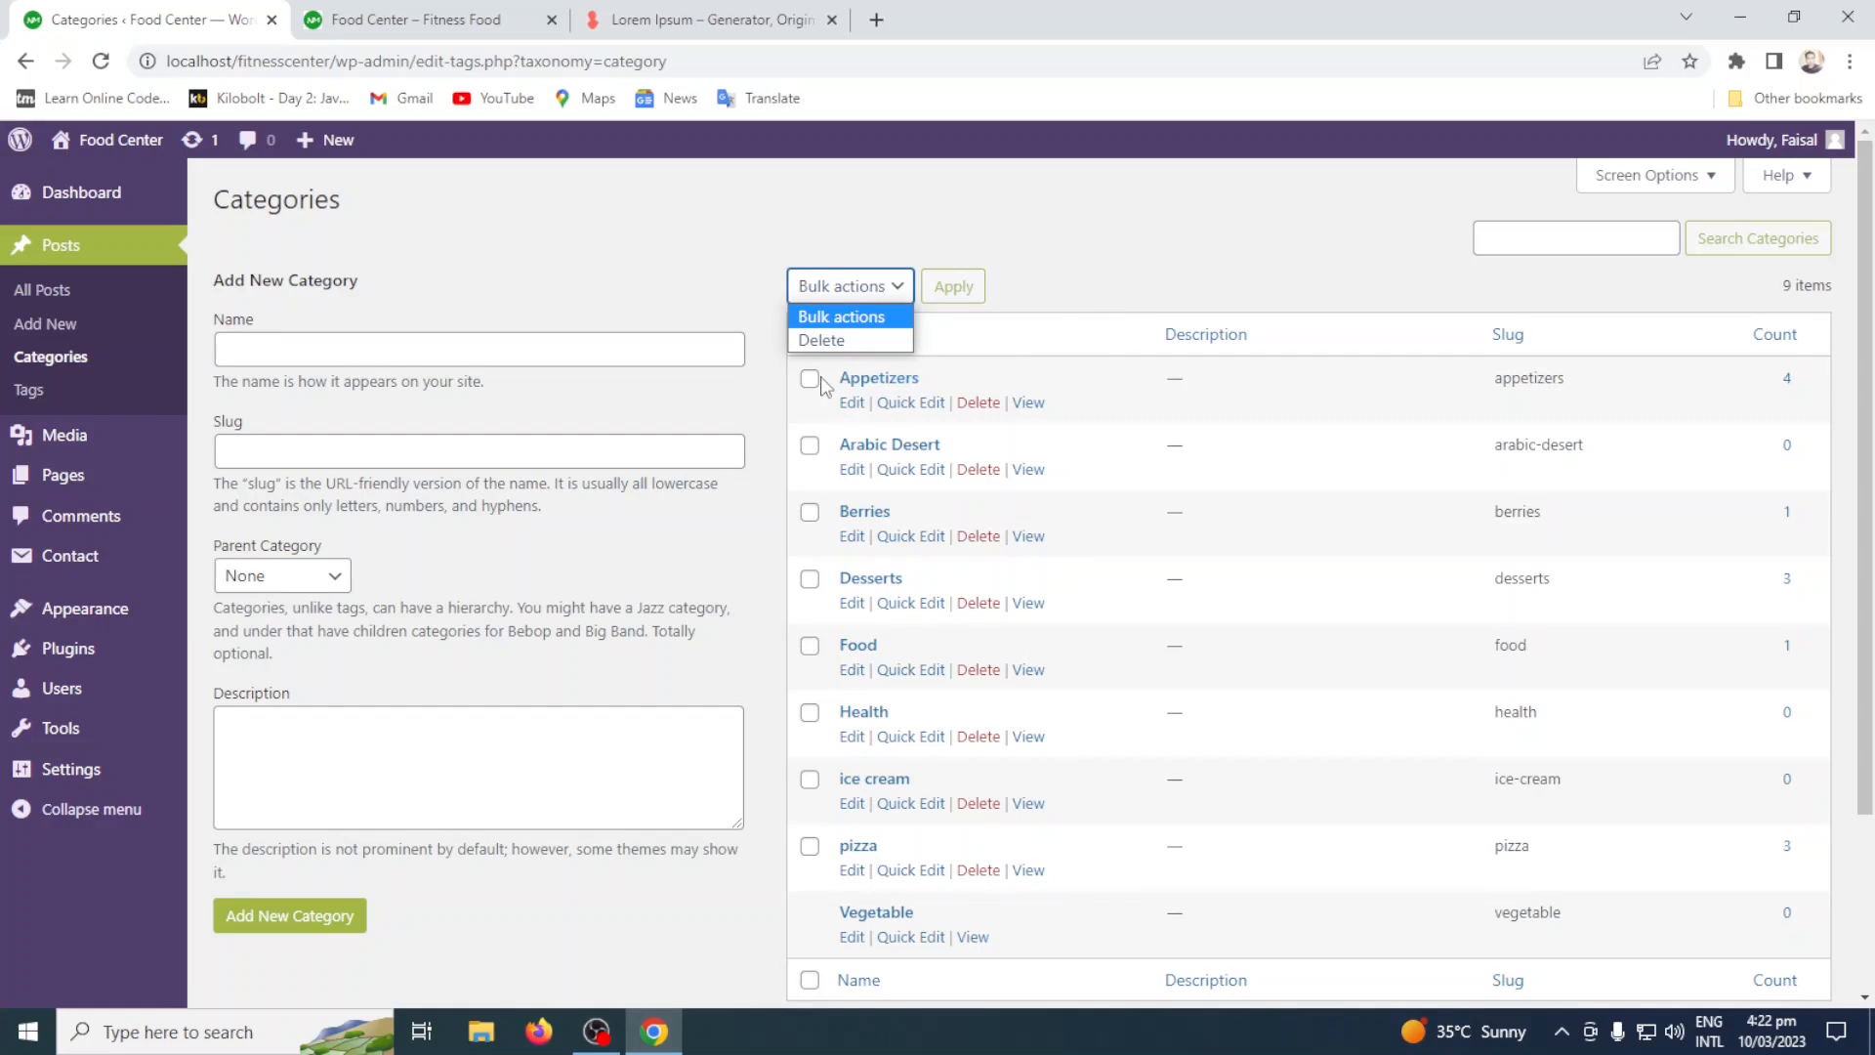
click(851, 404)
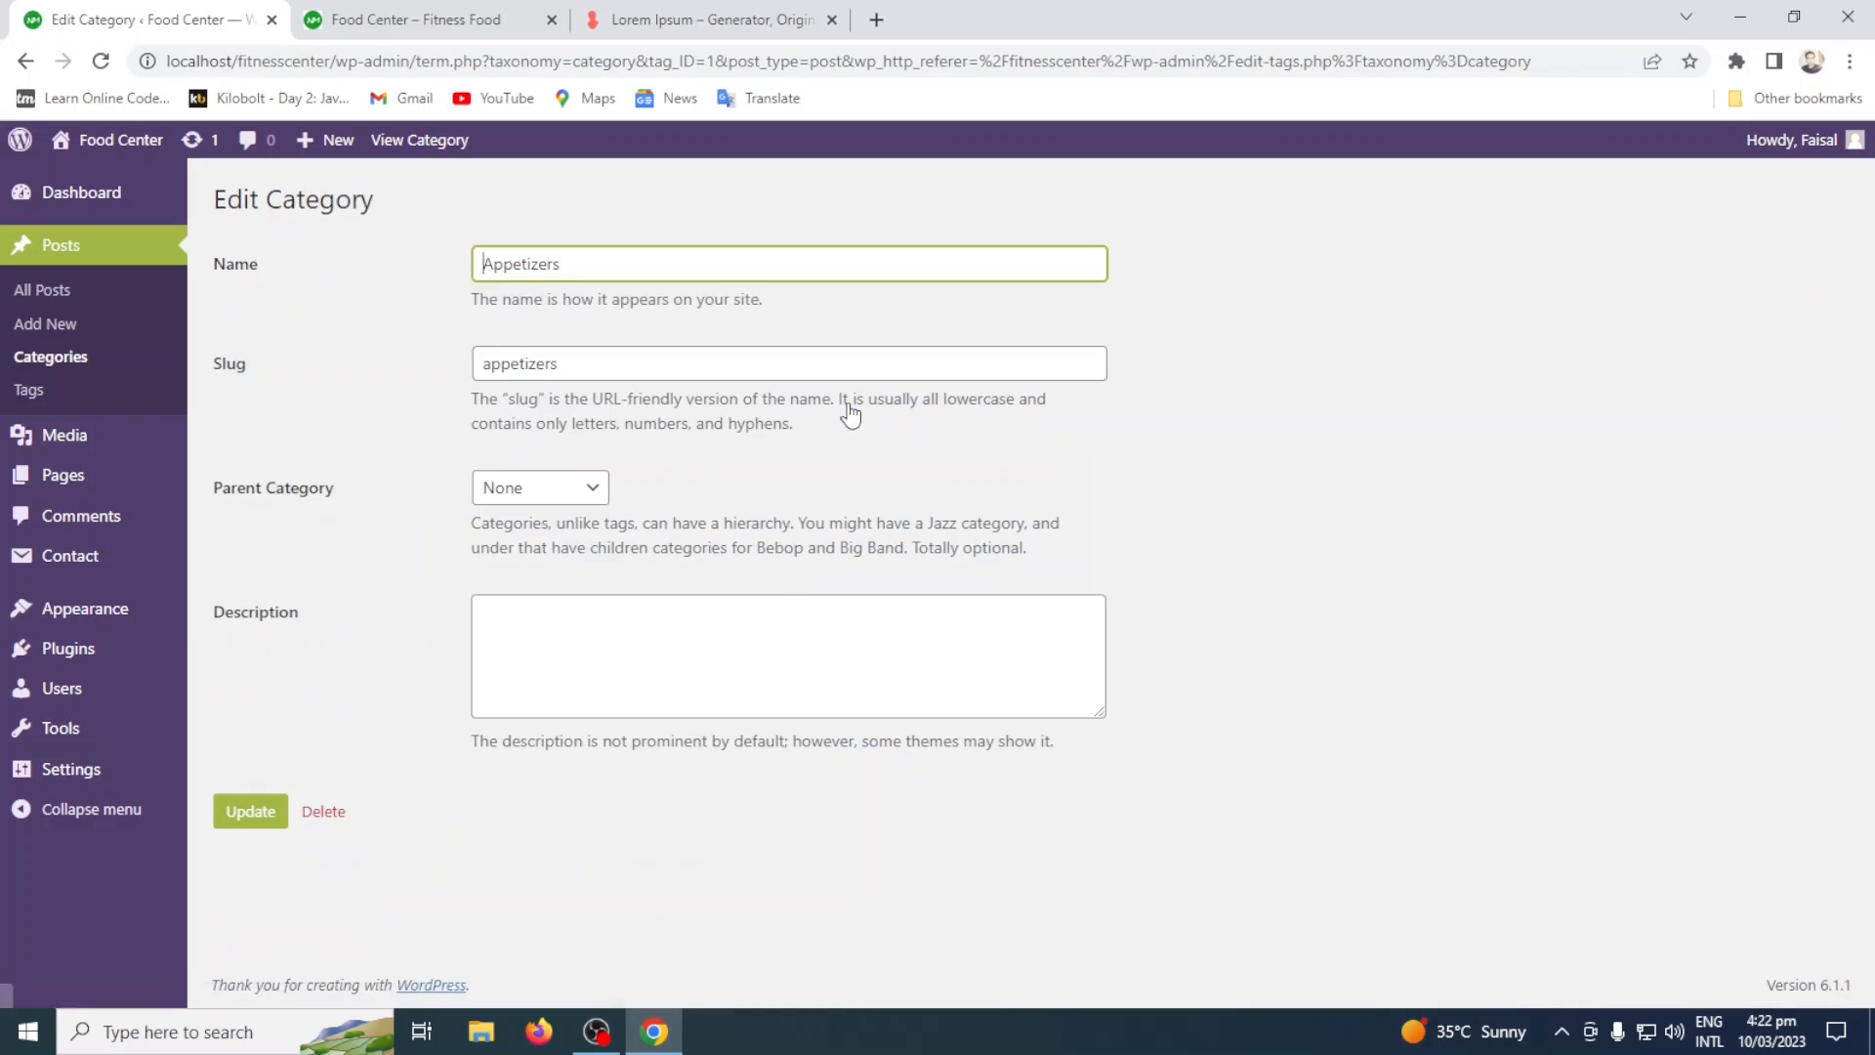
click(252, 816)
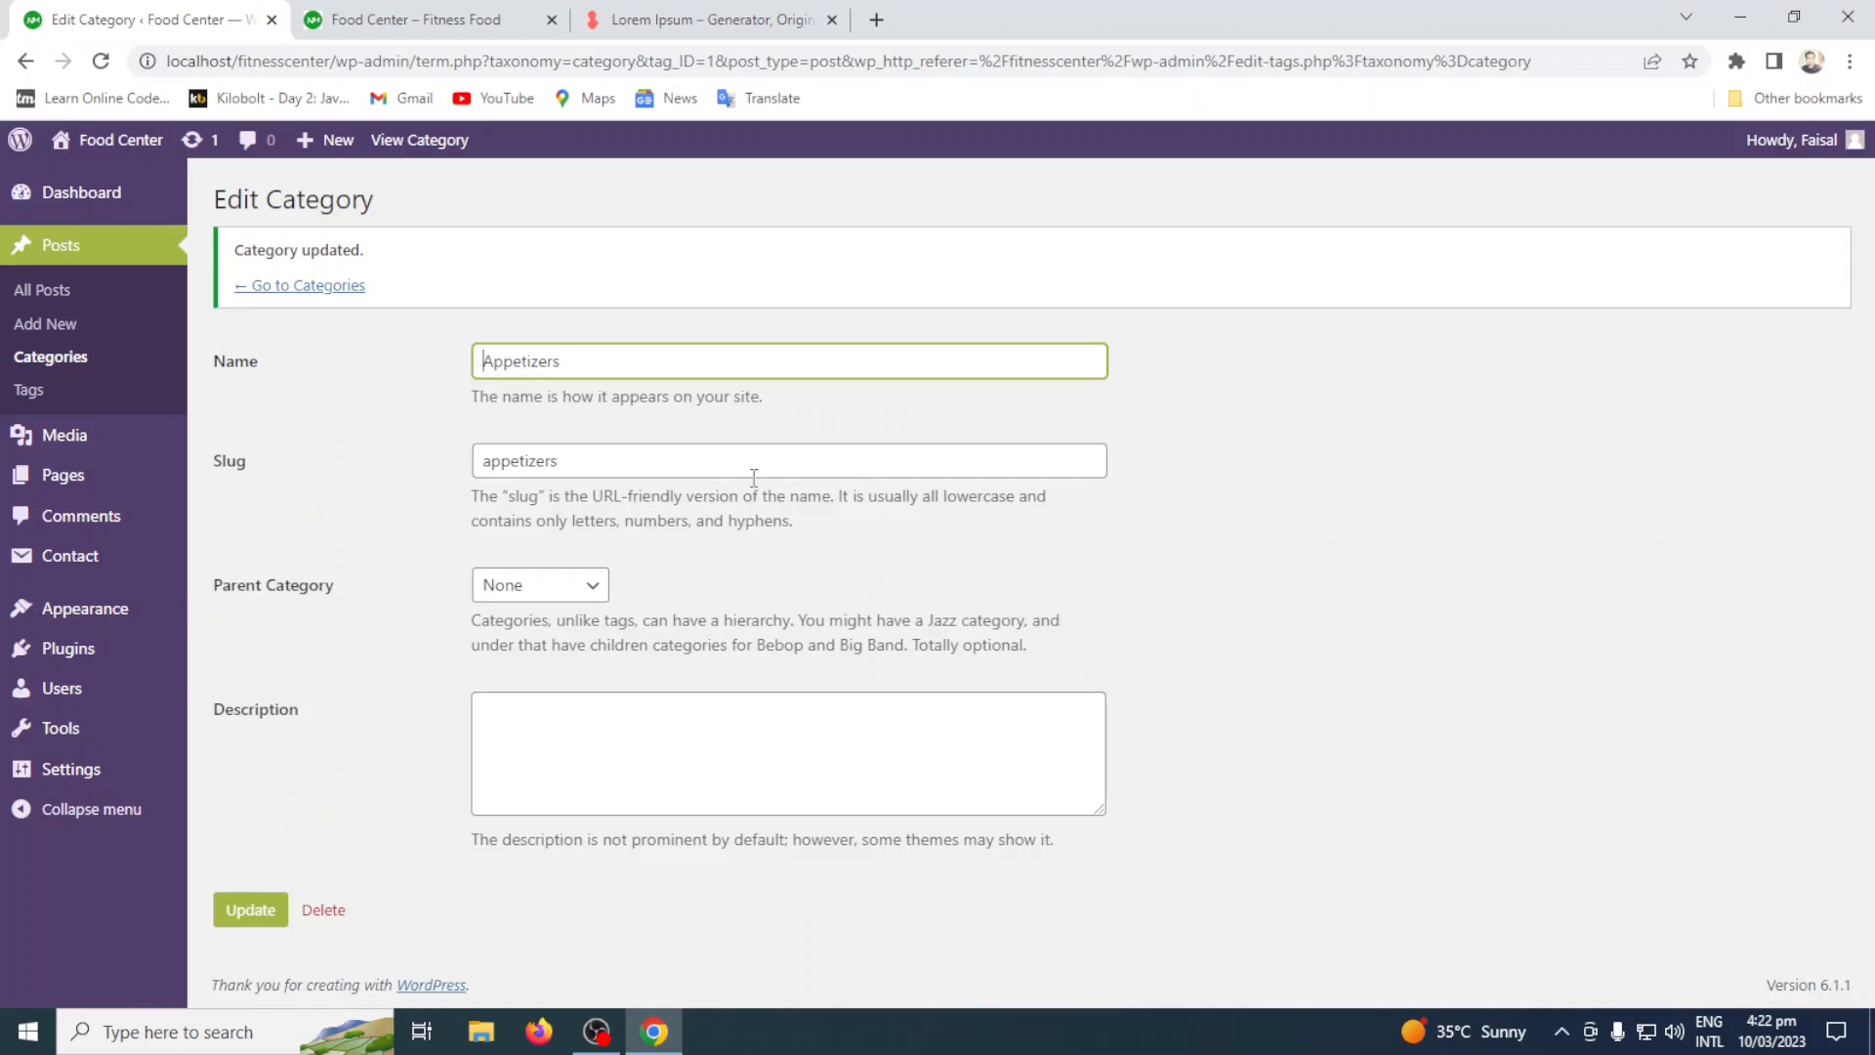
click(310, 287)
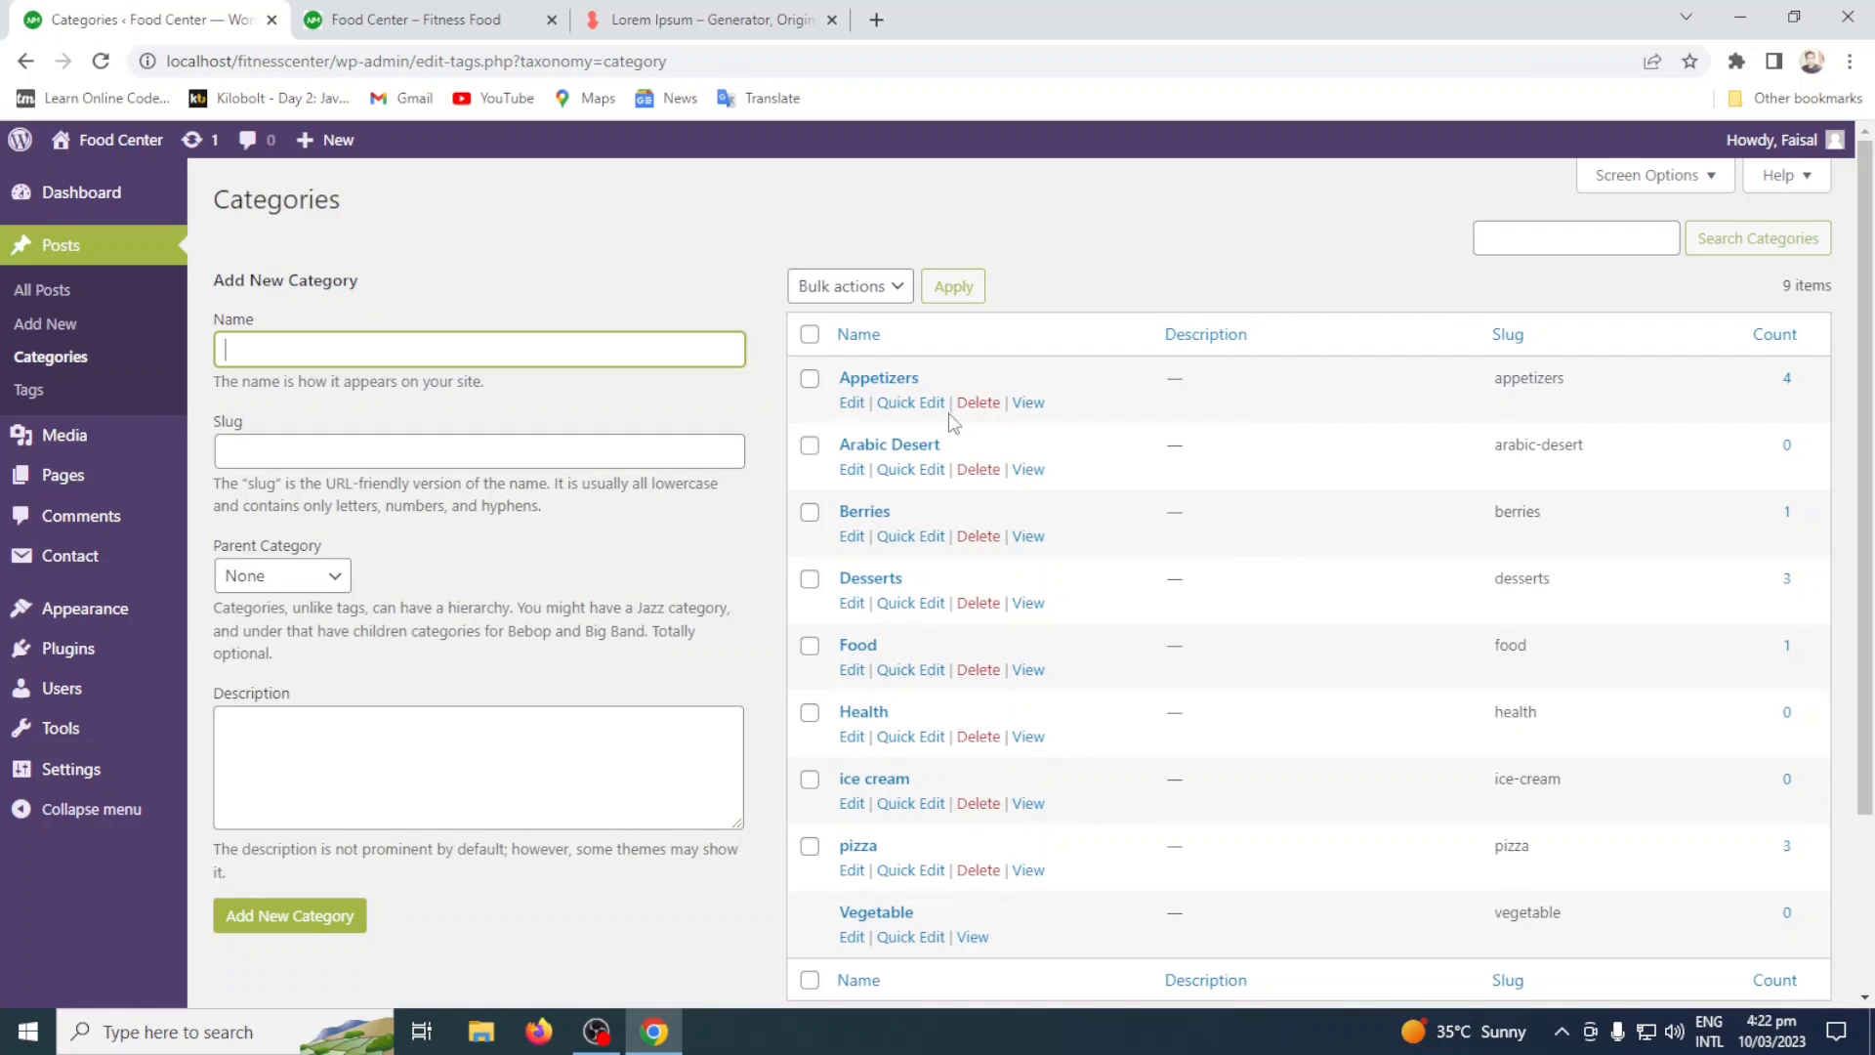
click(913, 404)
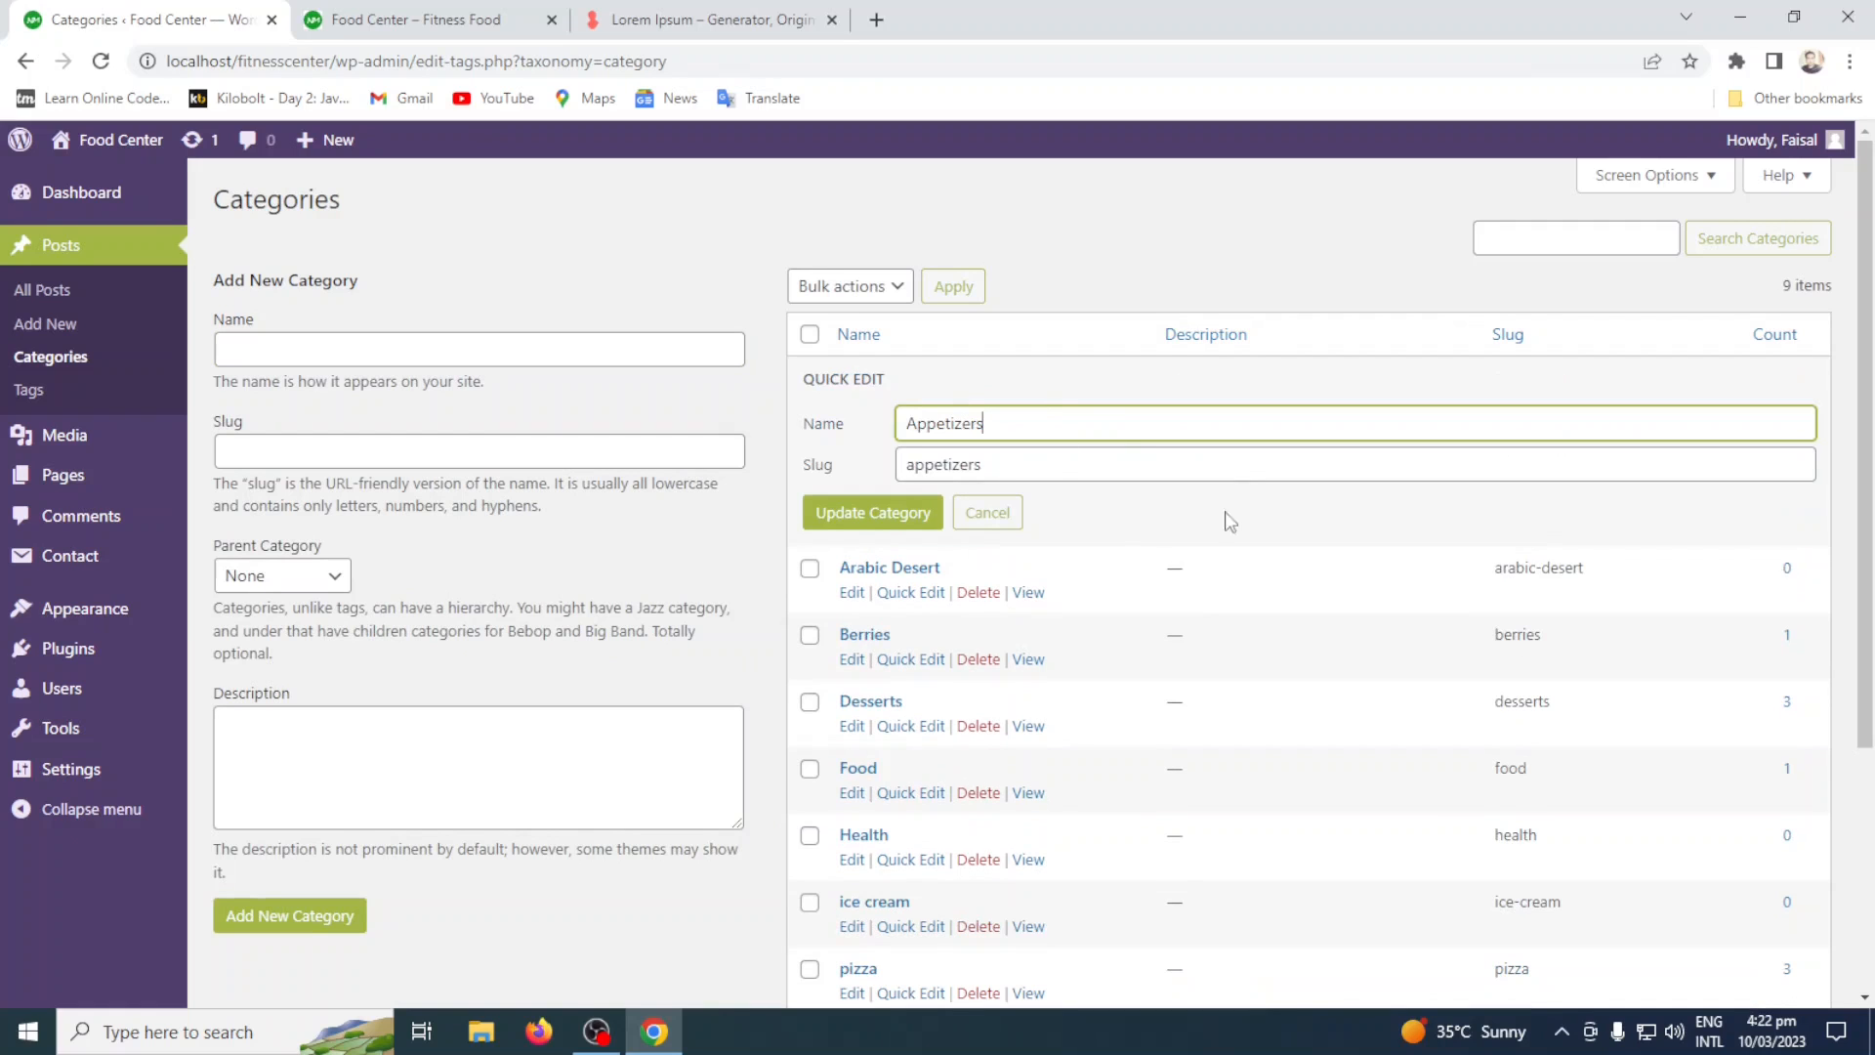
click(988, 514)
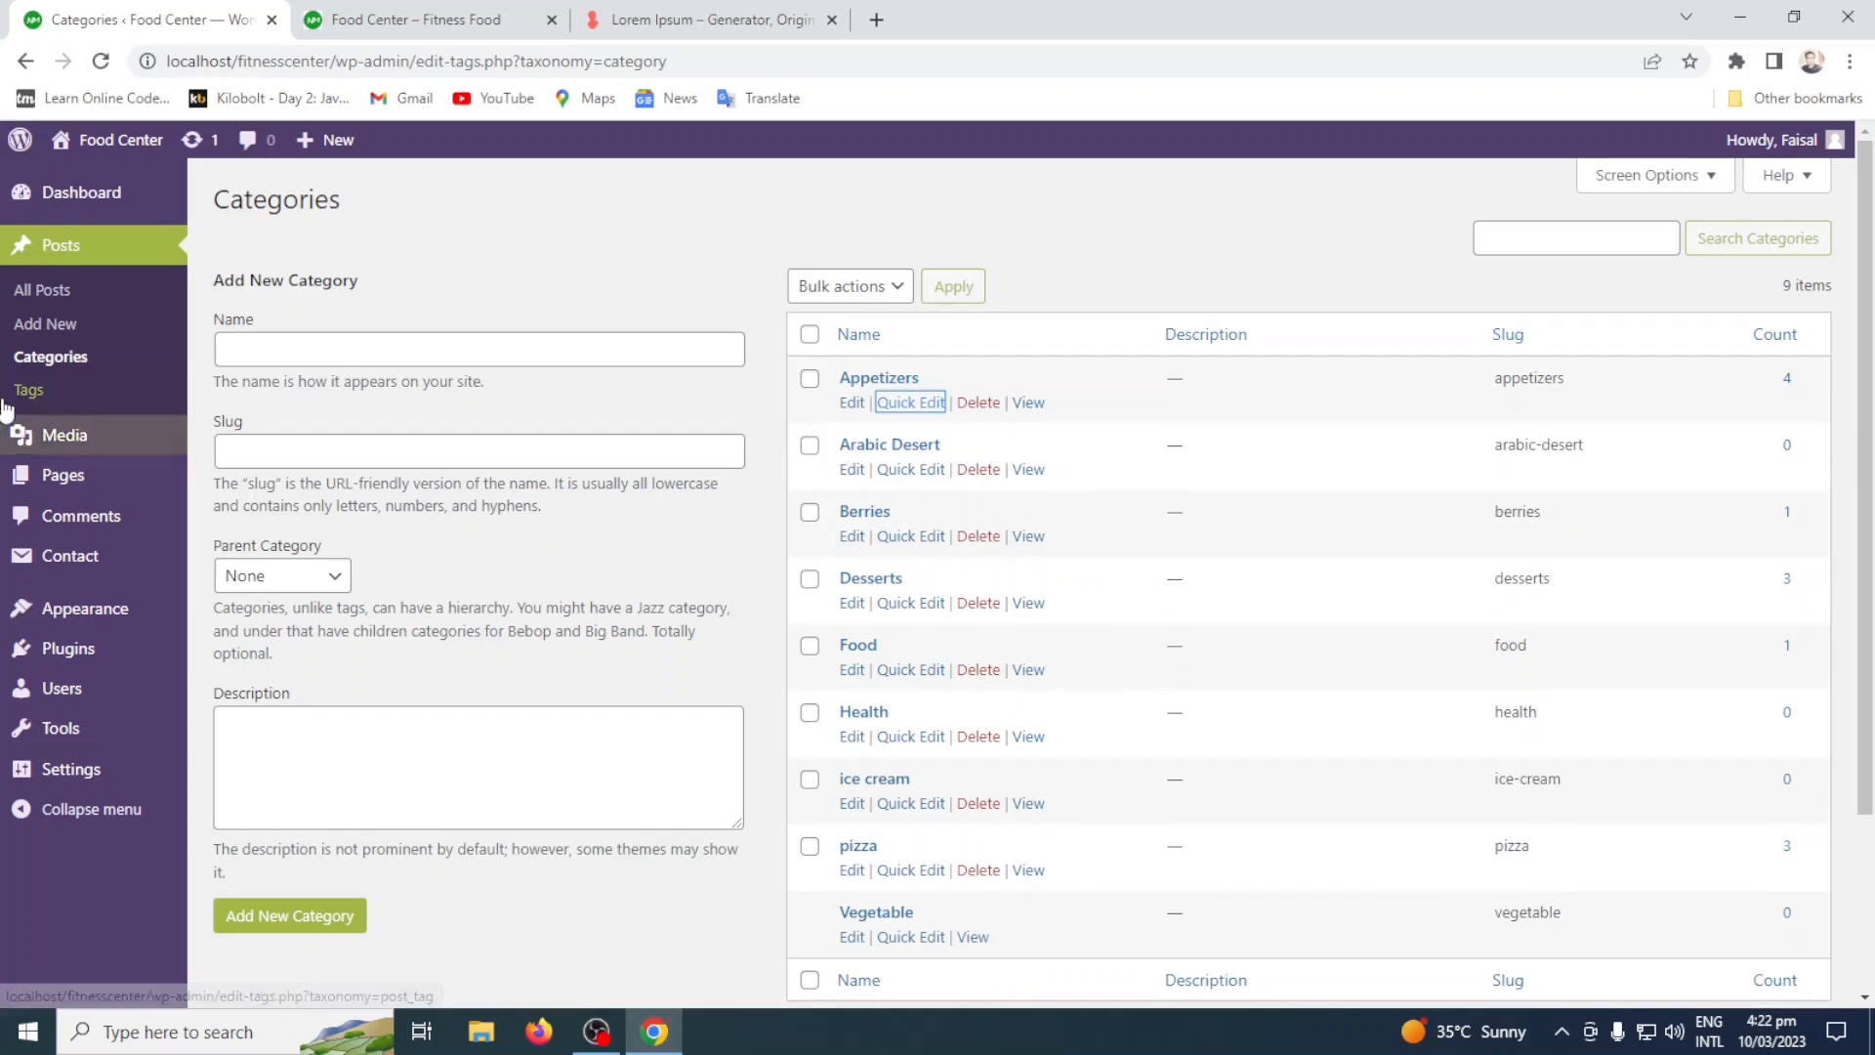
Open the post tags page and look through the list of existing tags.
click(27, 391)
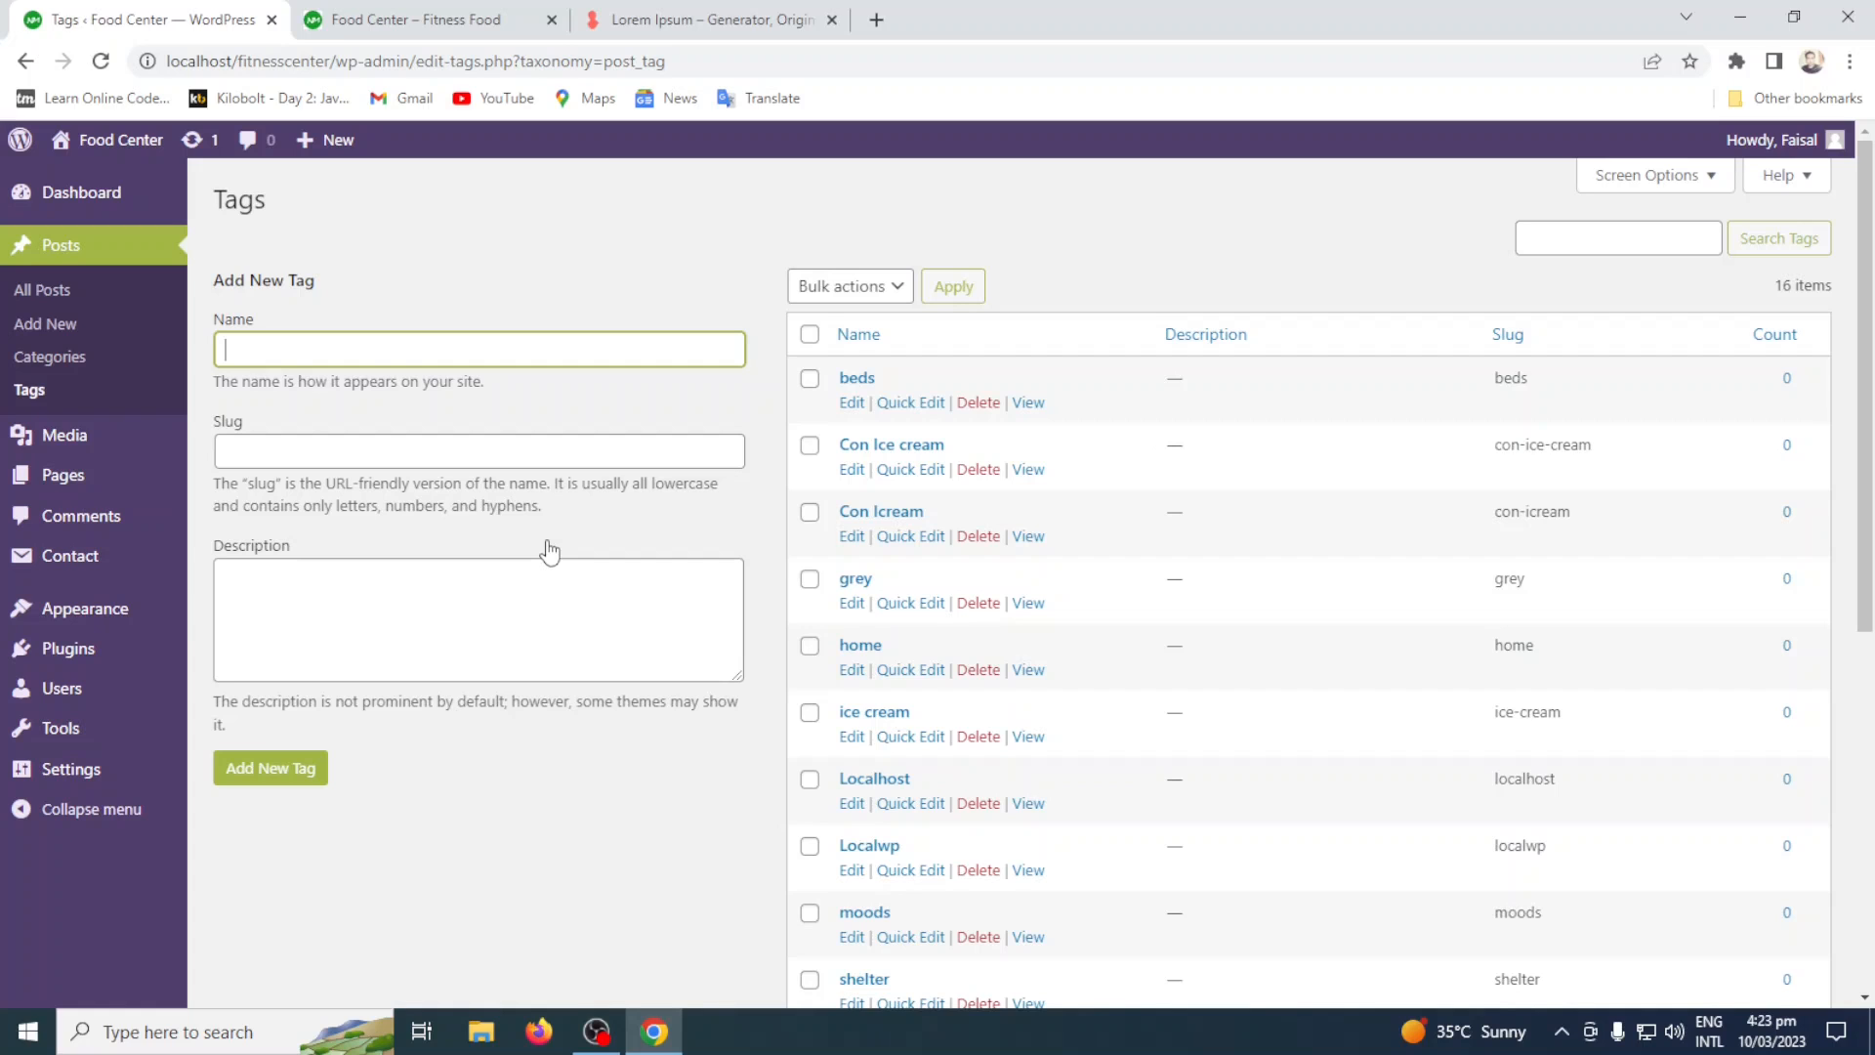
scroll(1037, 654, down, 5)
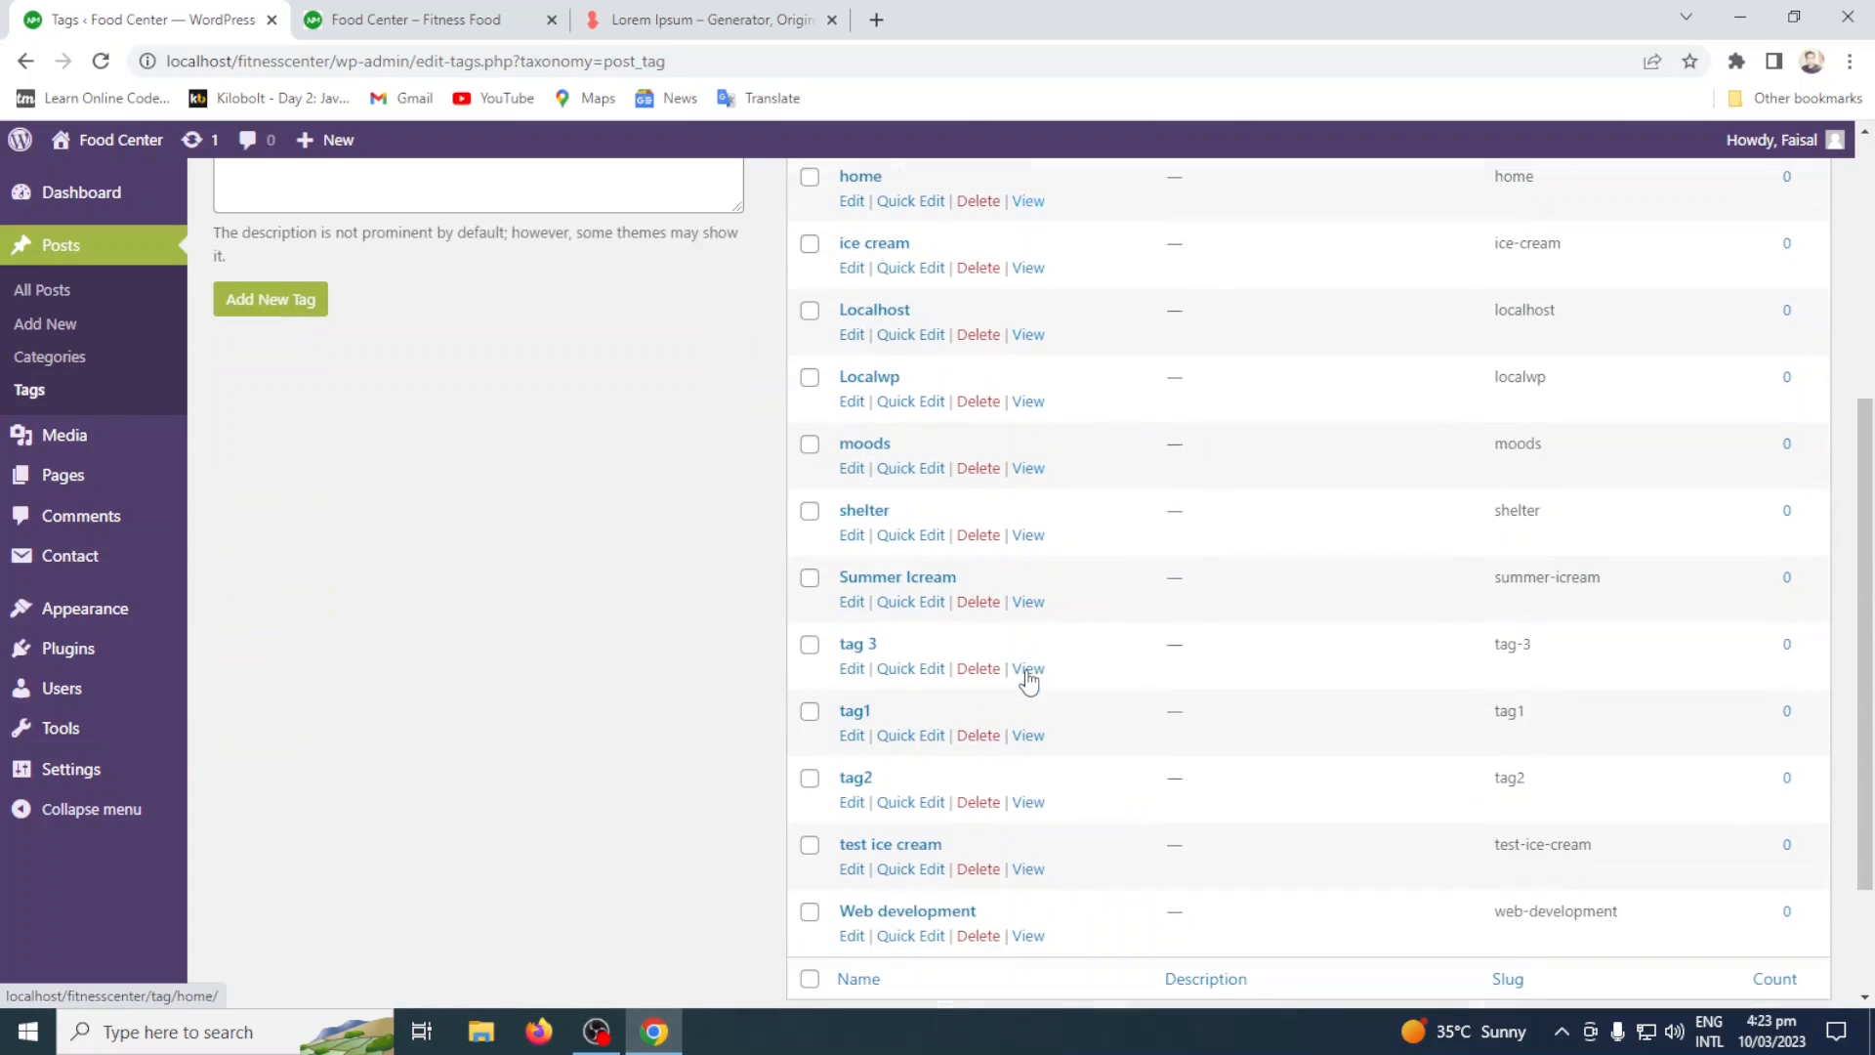
scroll(1026, 670, up, 5)
scroll(1015, 761, down, 5)
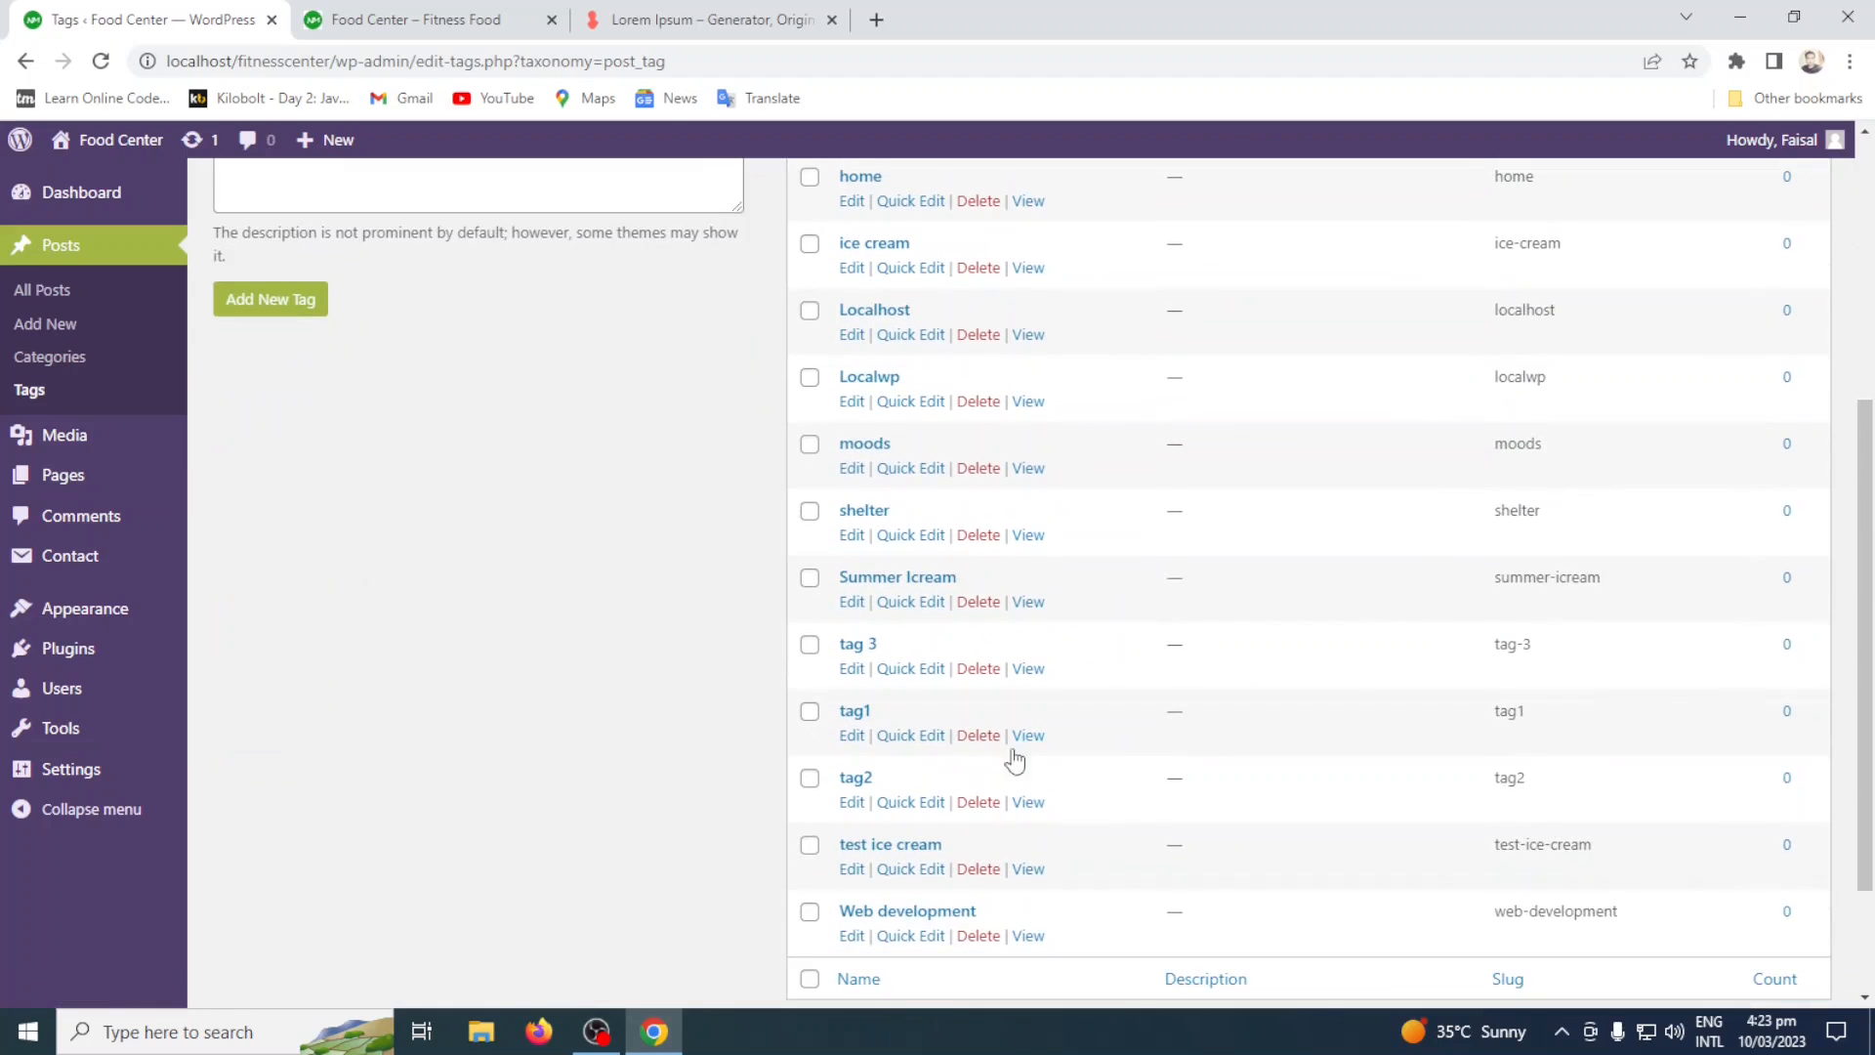
scroll(611, 448, up, 5)
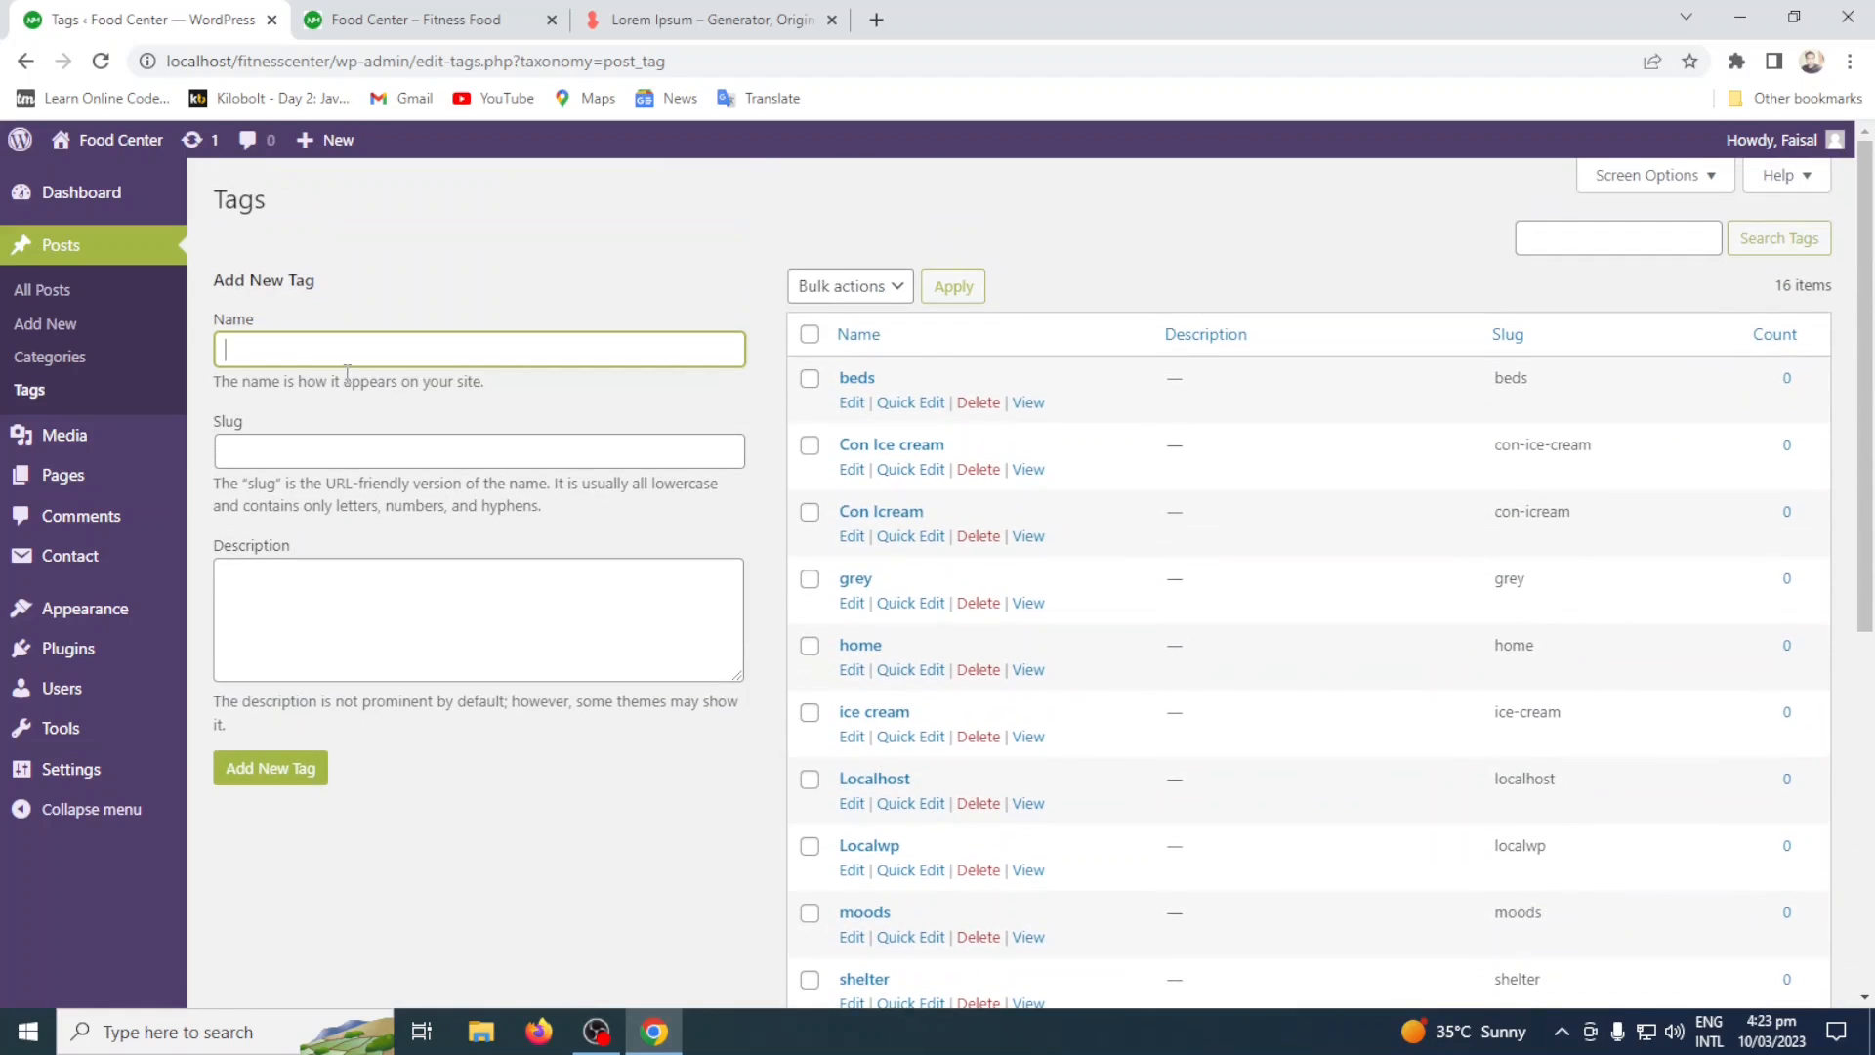
Try to add a post tag named Localhost, and clear the name.
text(Localhost)
click(291, 773)
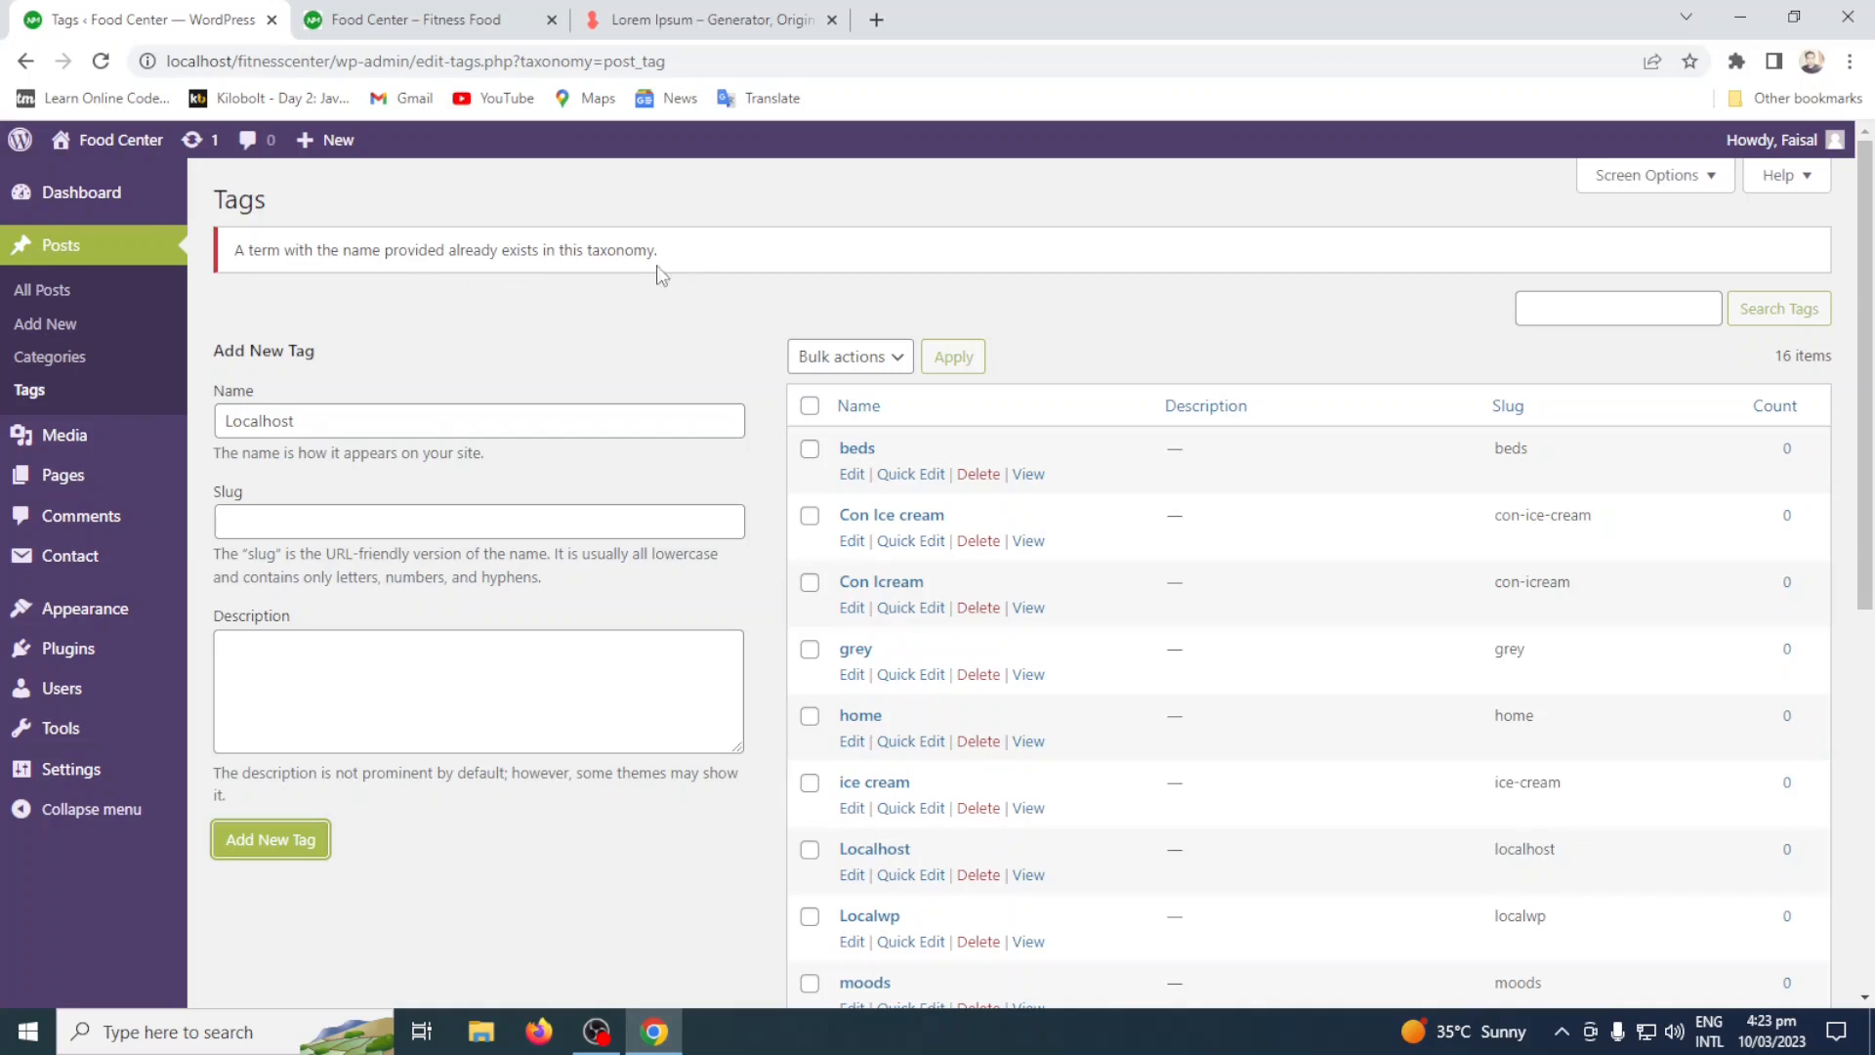
drag(376, 418, 217, 422)
key(BackSpace)
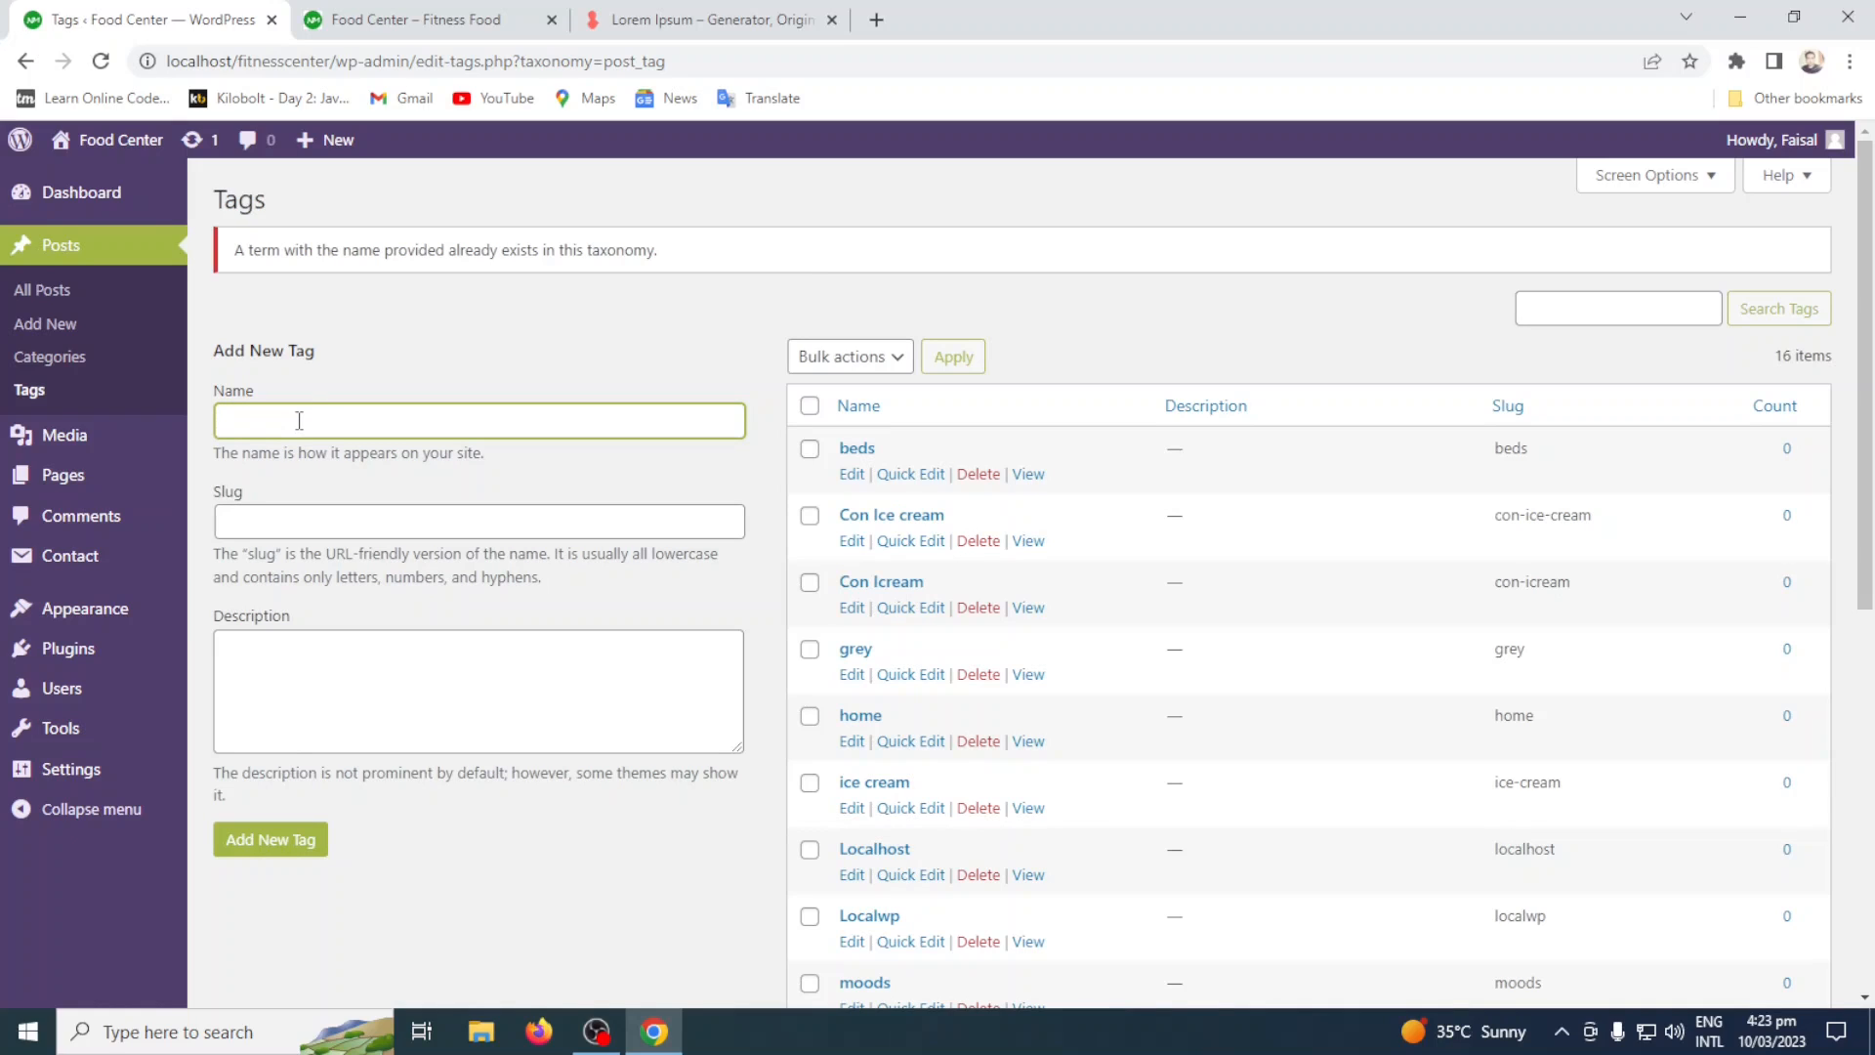
Try to add a tag named localwp, and add it as localwp new instead.
text(localwp)
click(274, 839)
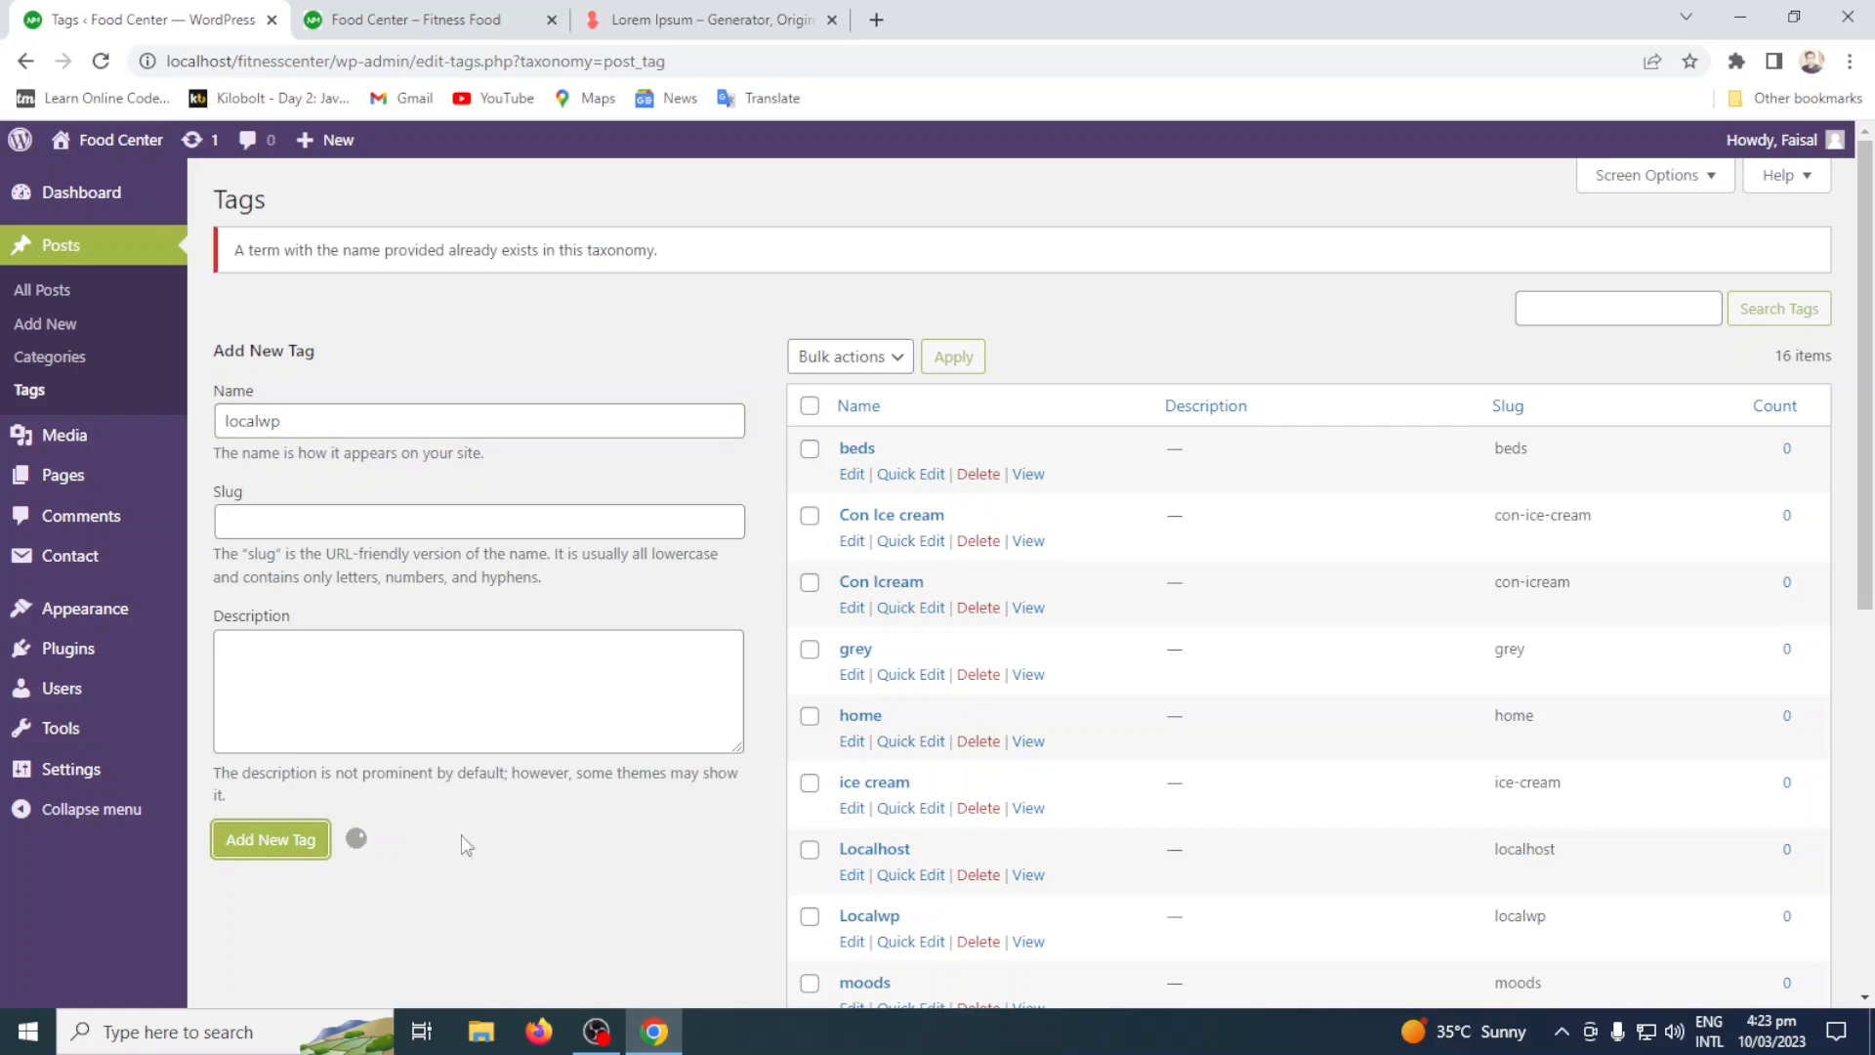
click(280, 845)
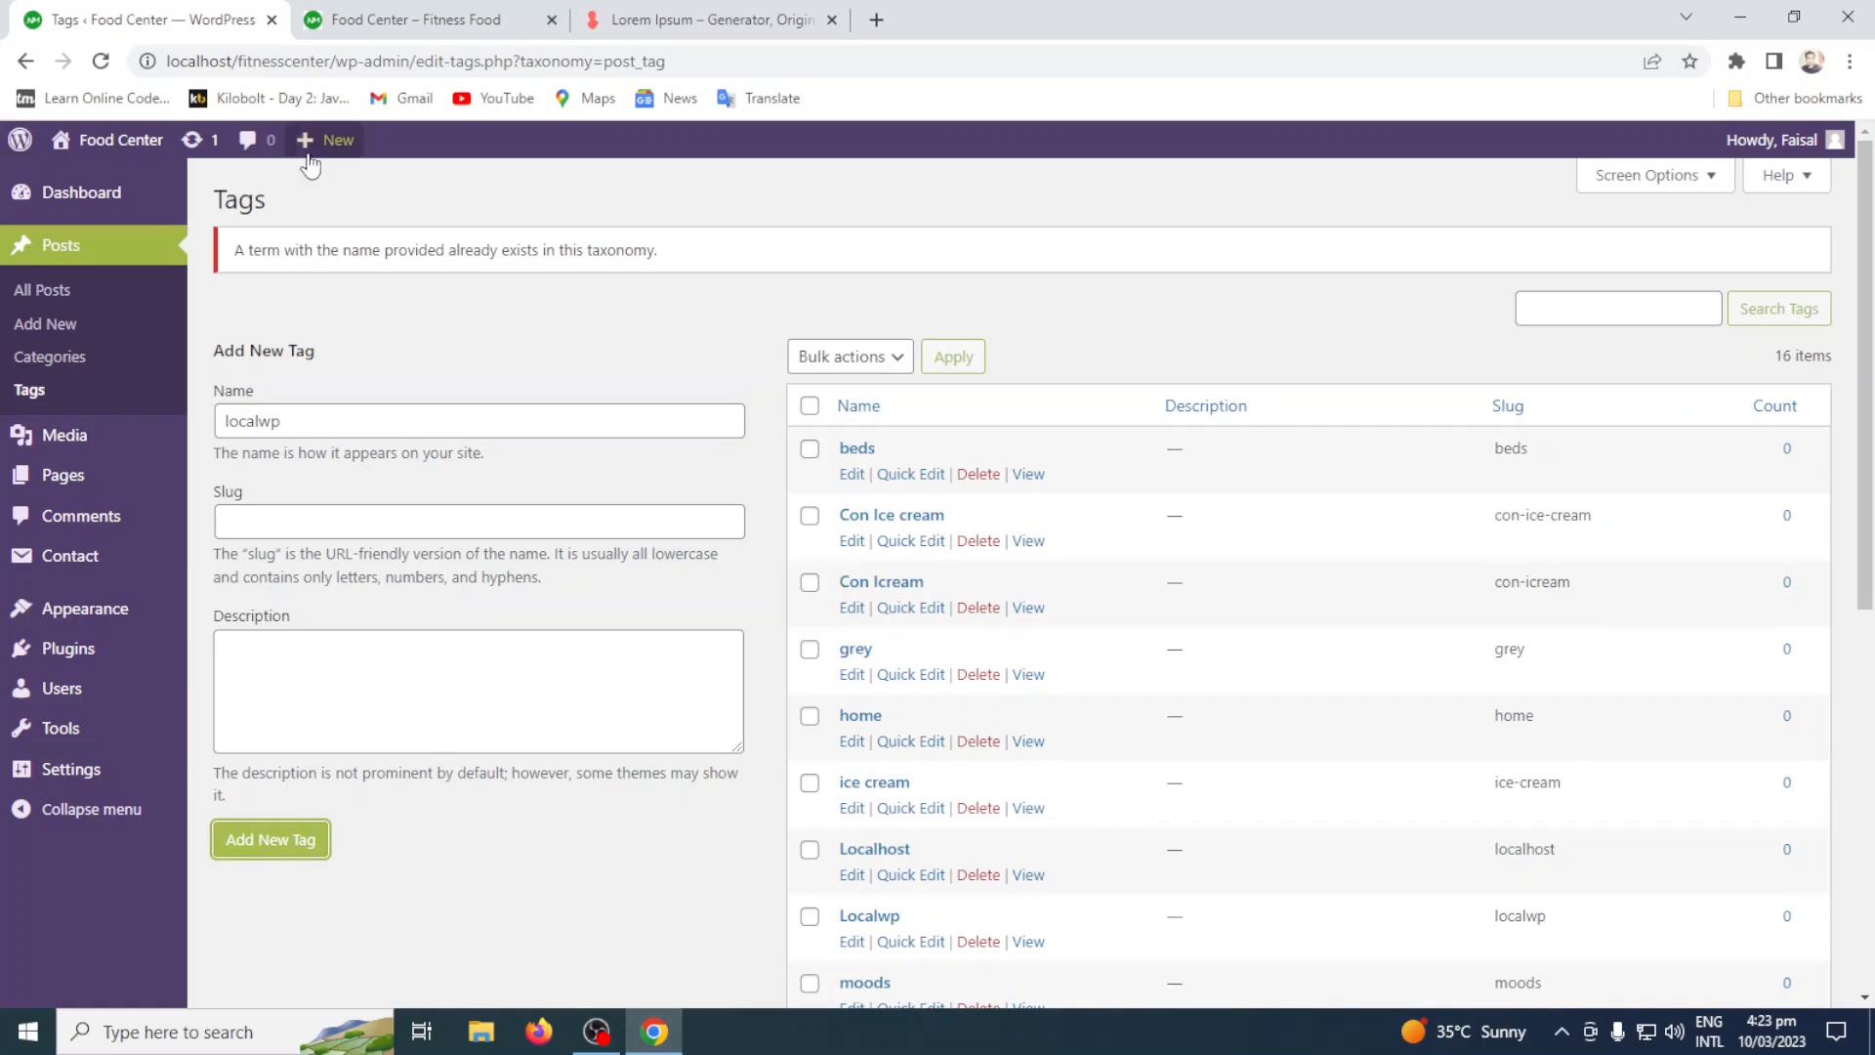
click(351, 421)
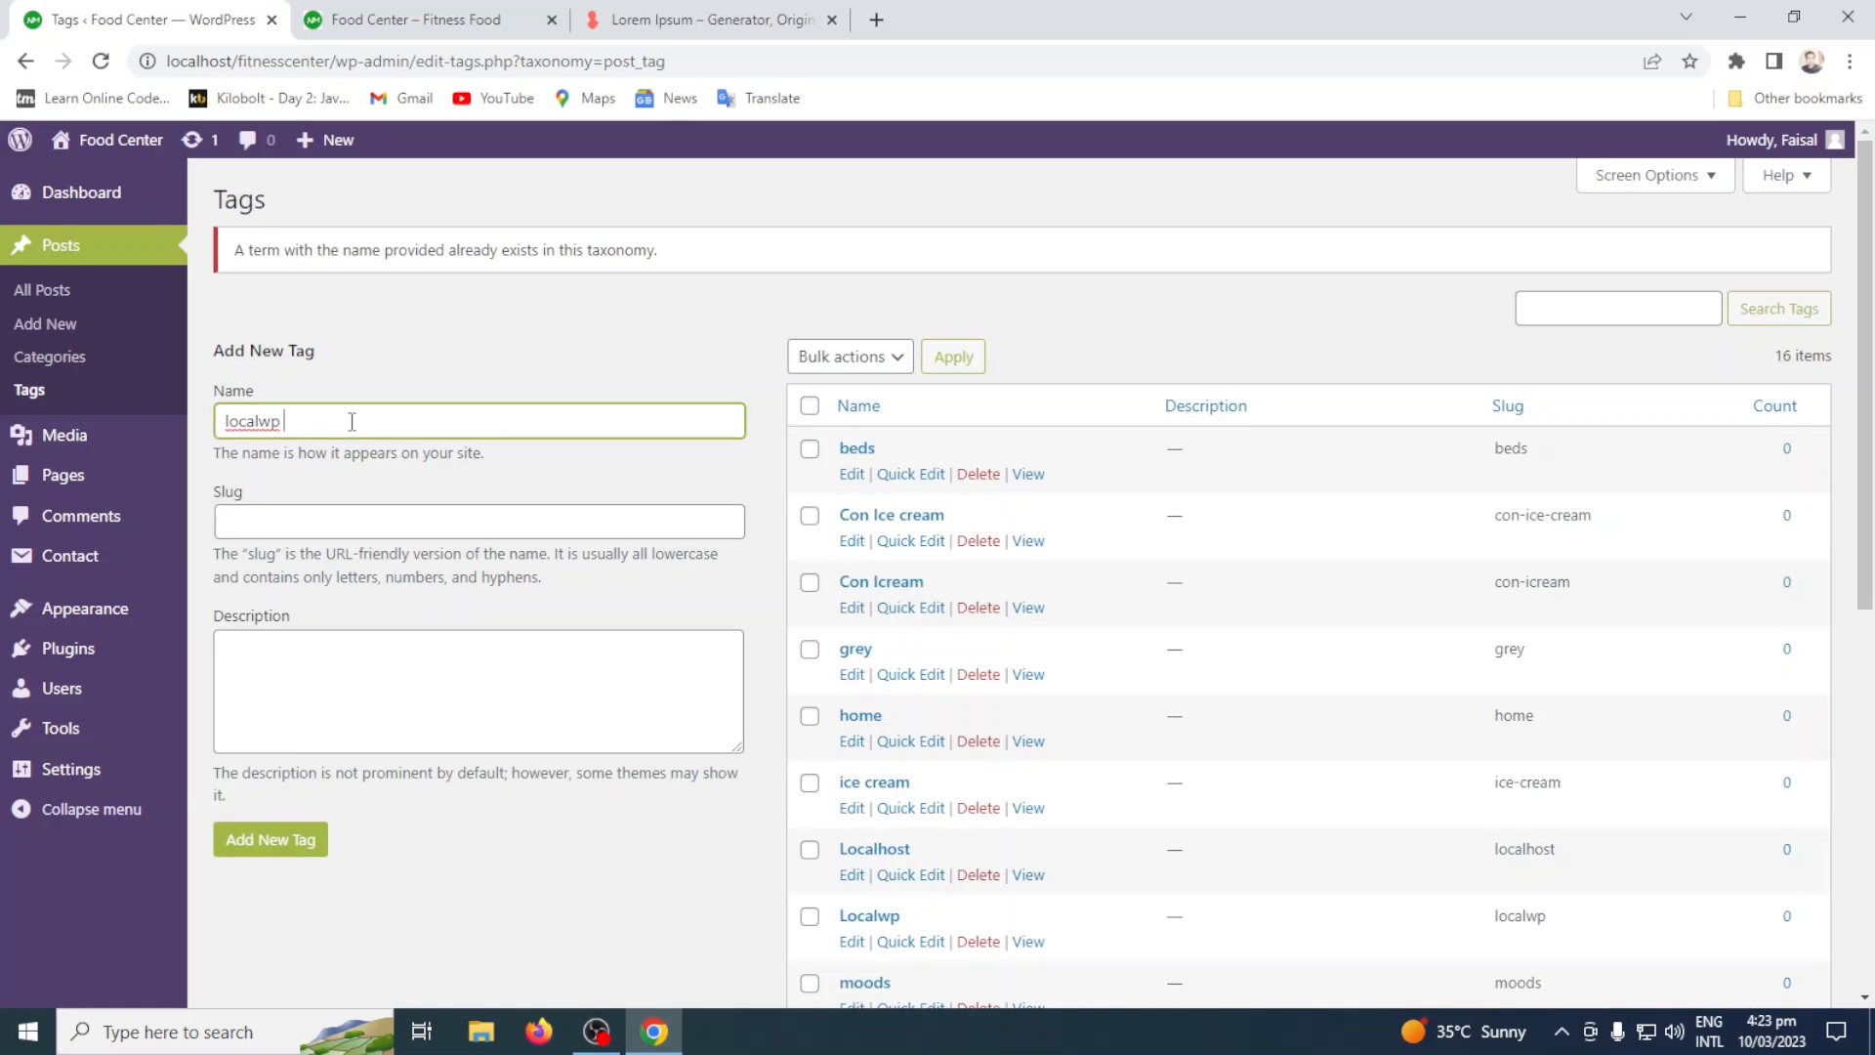
text(new)
click(259, 856)
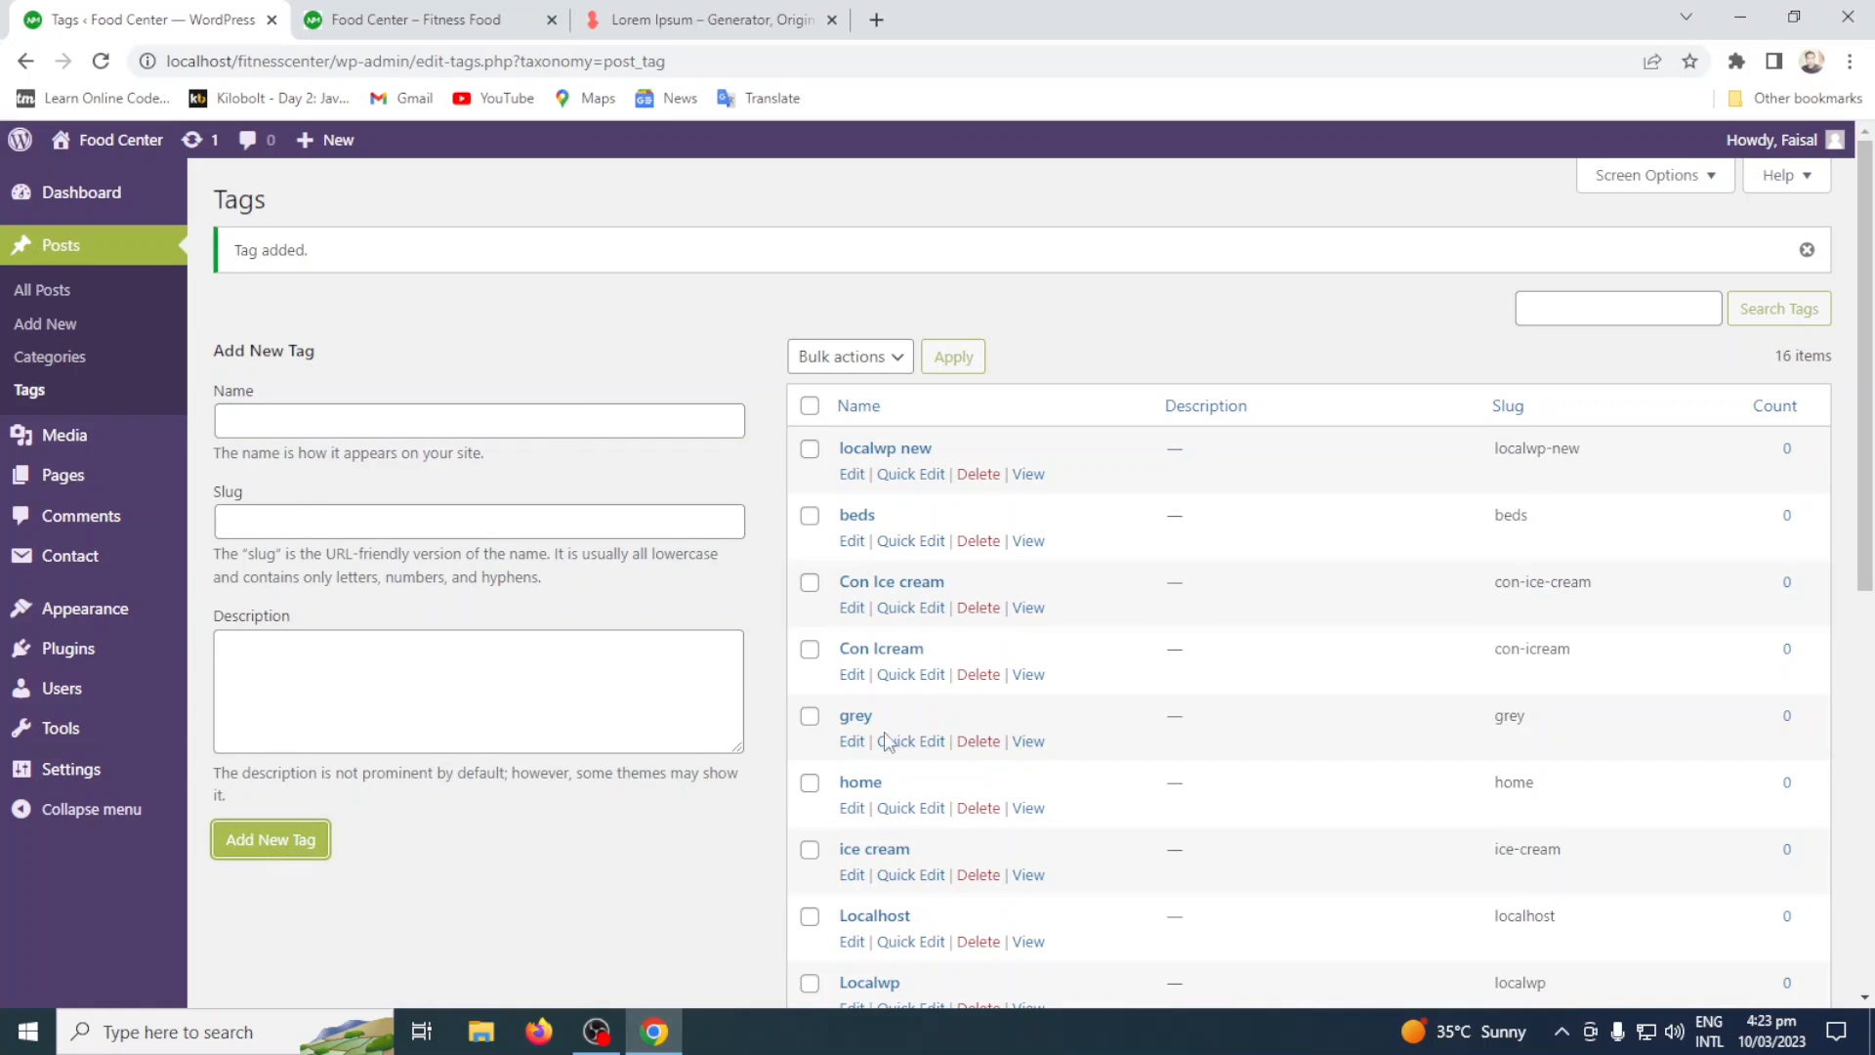
Quick edit the localwp new tag, changing its name to localwp server and its slug to localwp-server.
scroll(1348, 632, down, 3)
scroll(1172, 506, up, 3)
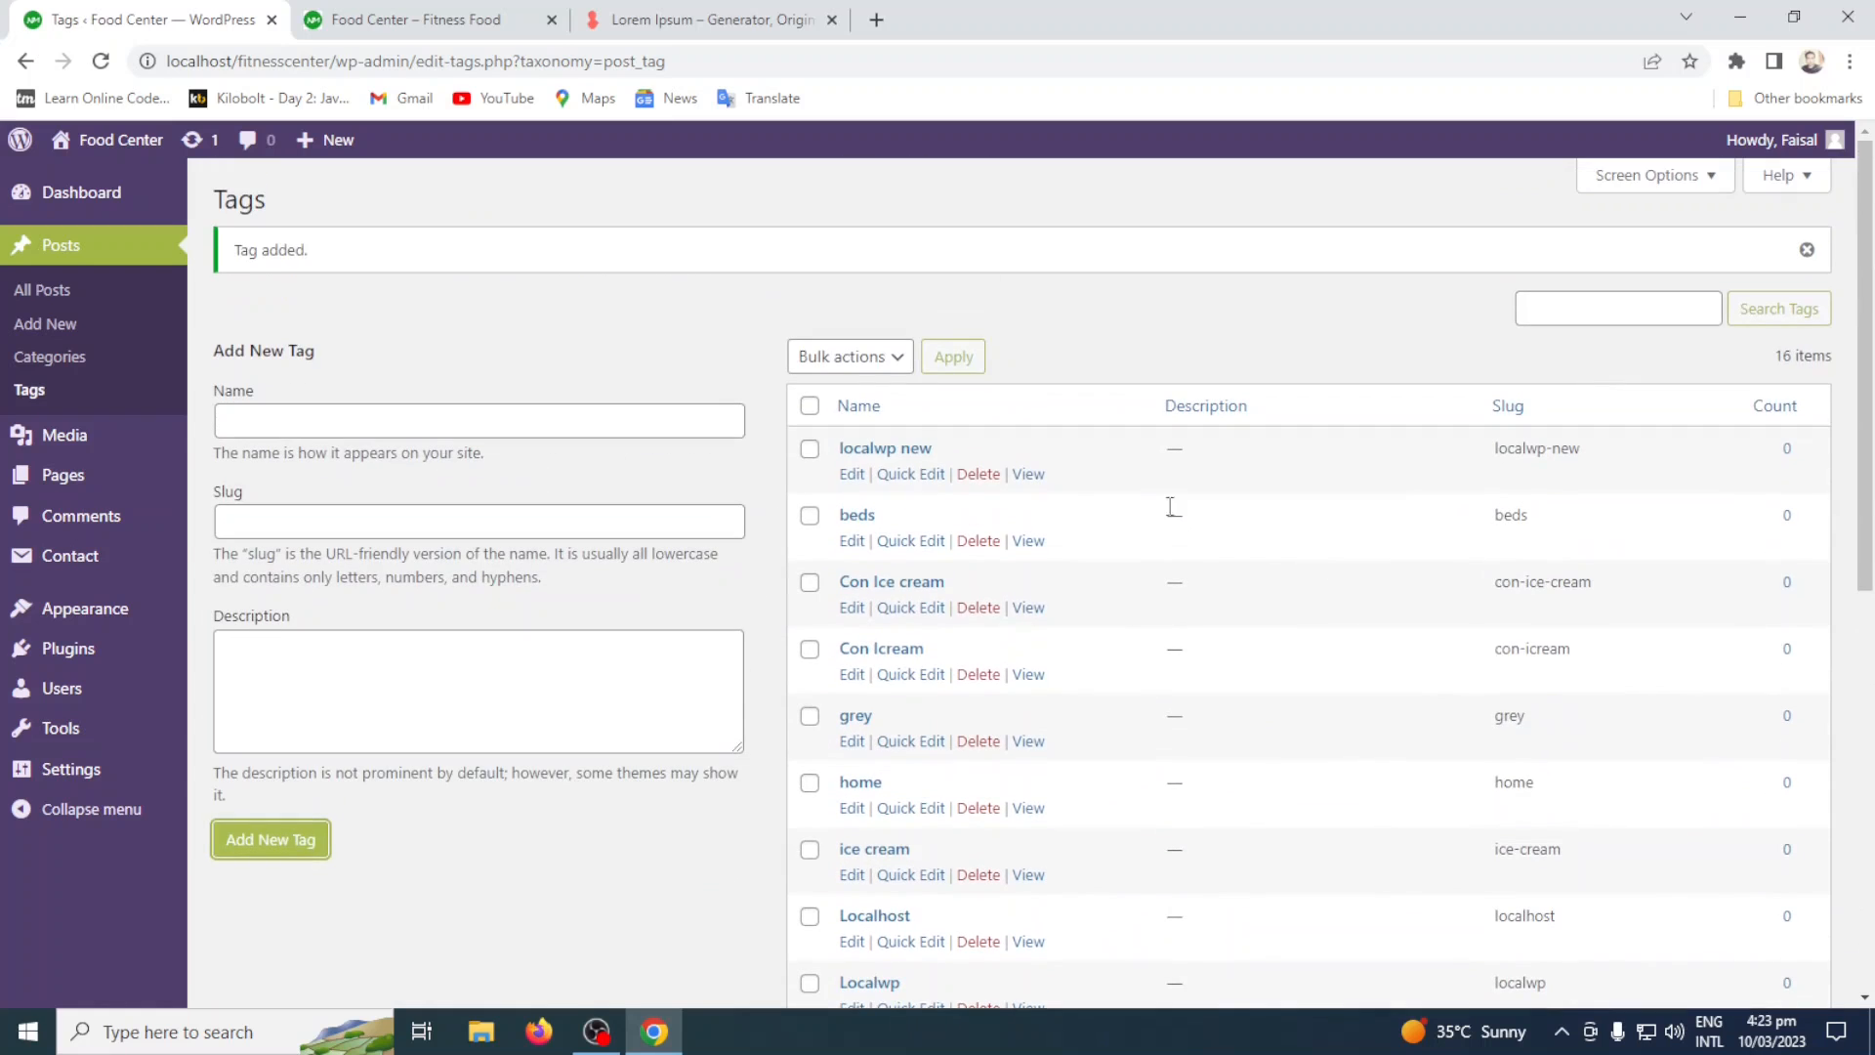
click(908, 475)
key(BackSpace)
key(BackSpace)
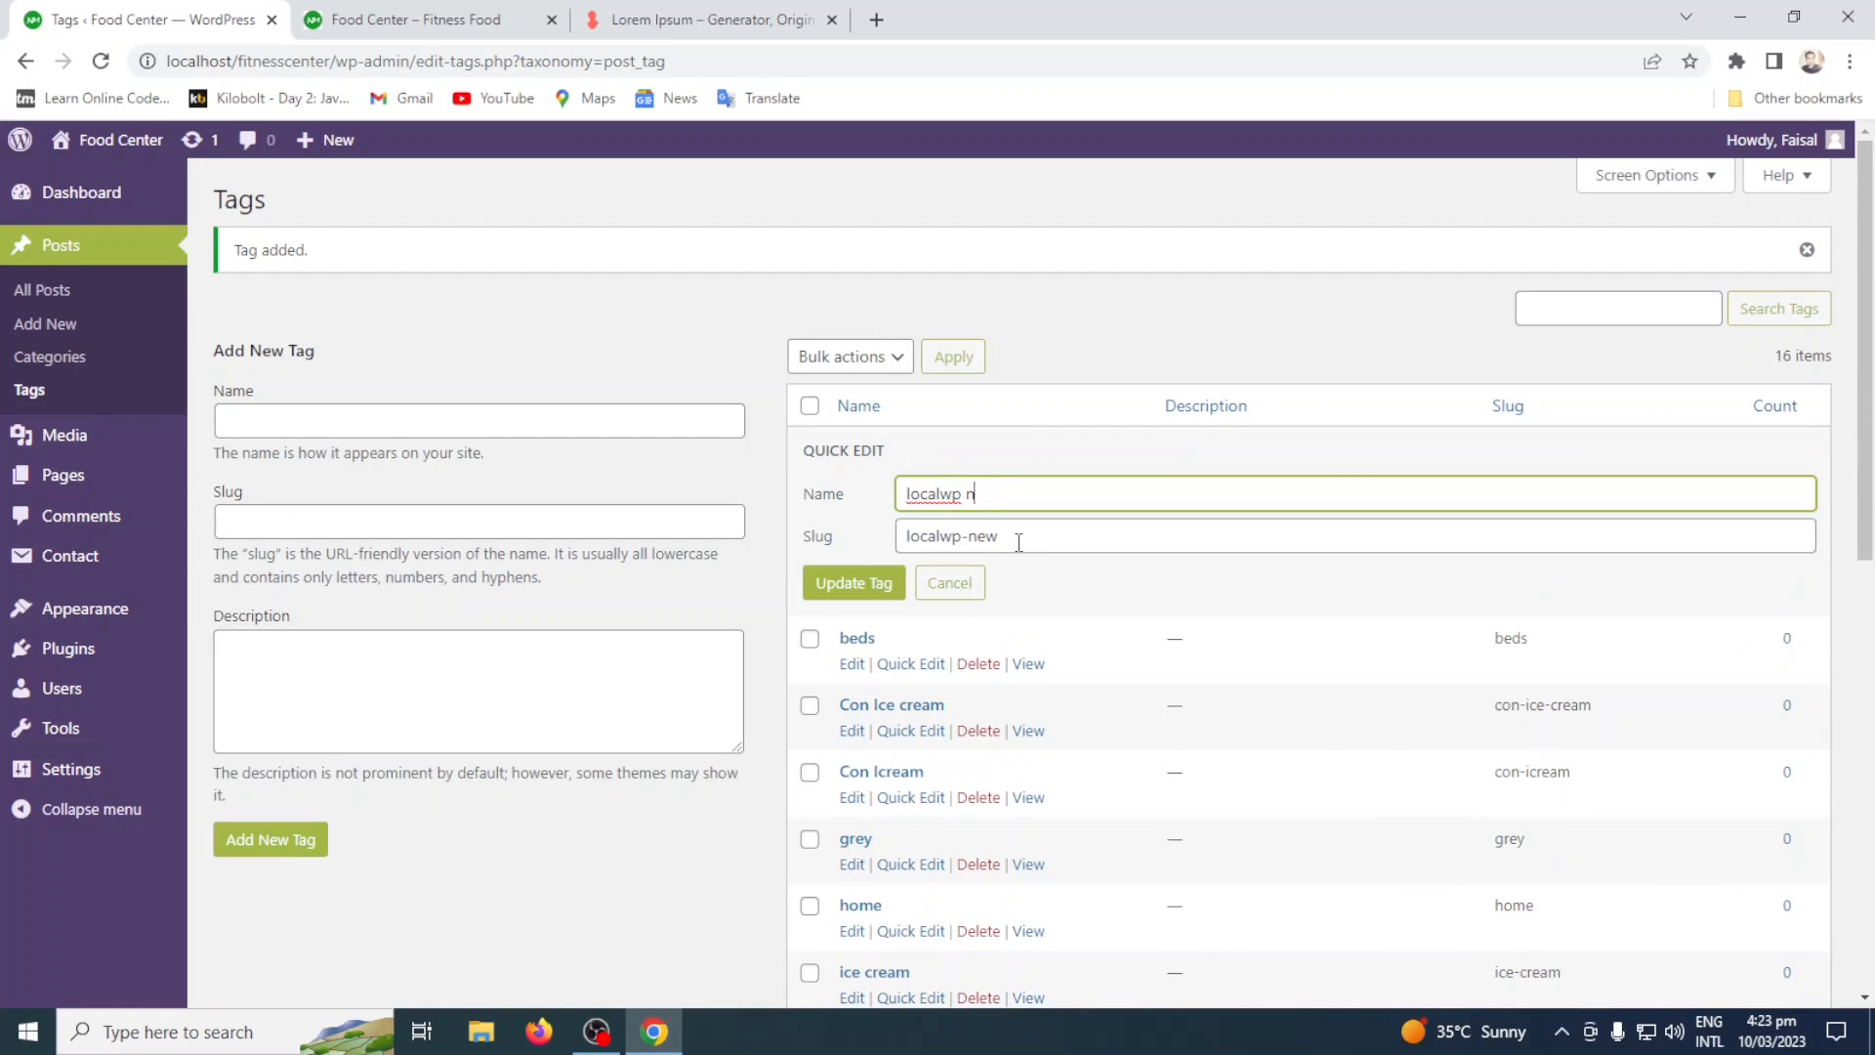
text(server)
click(1022, 536)
key(BackSpace)
key(BackSpace)
text(server)
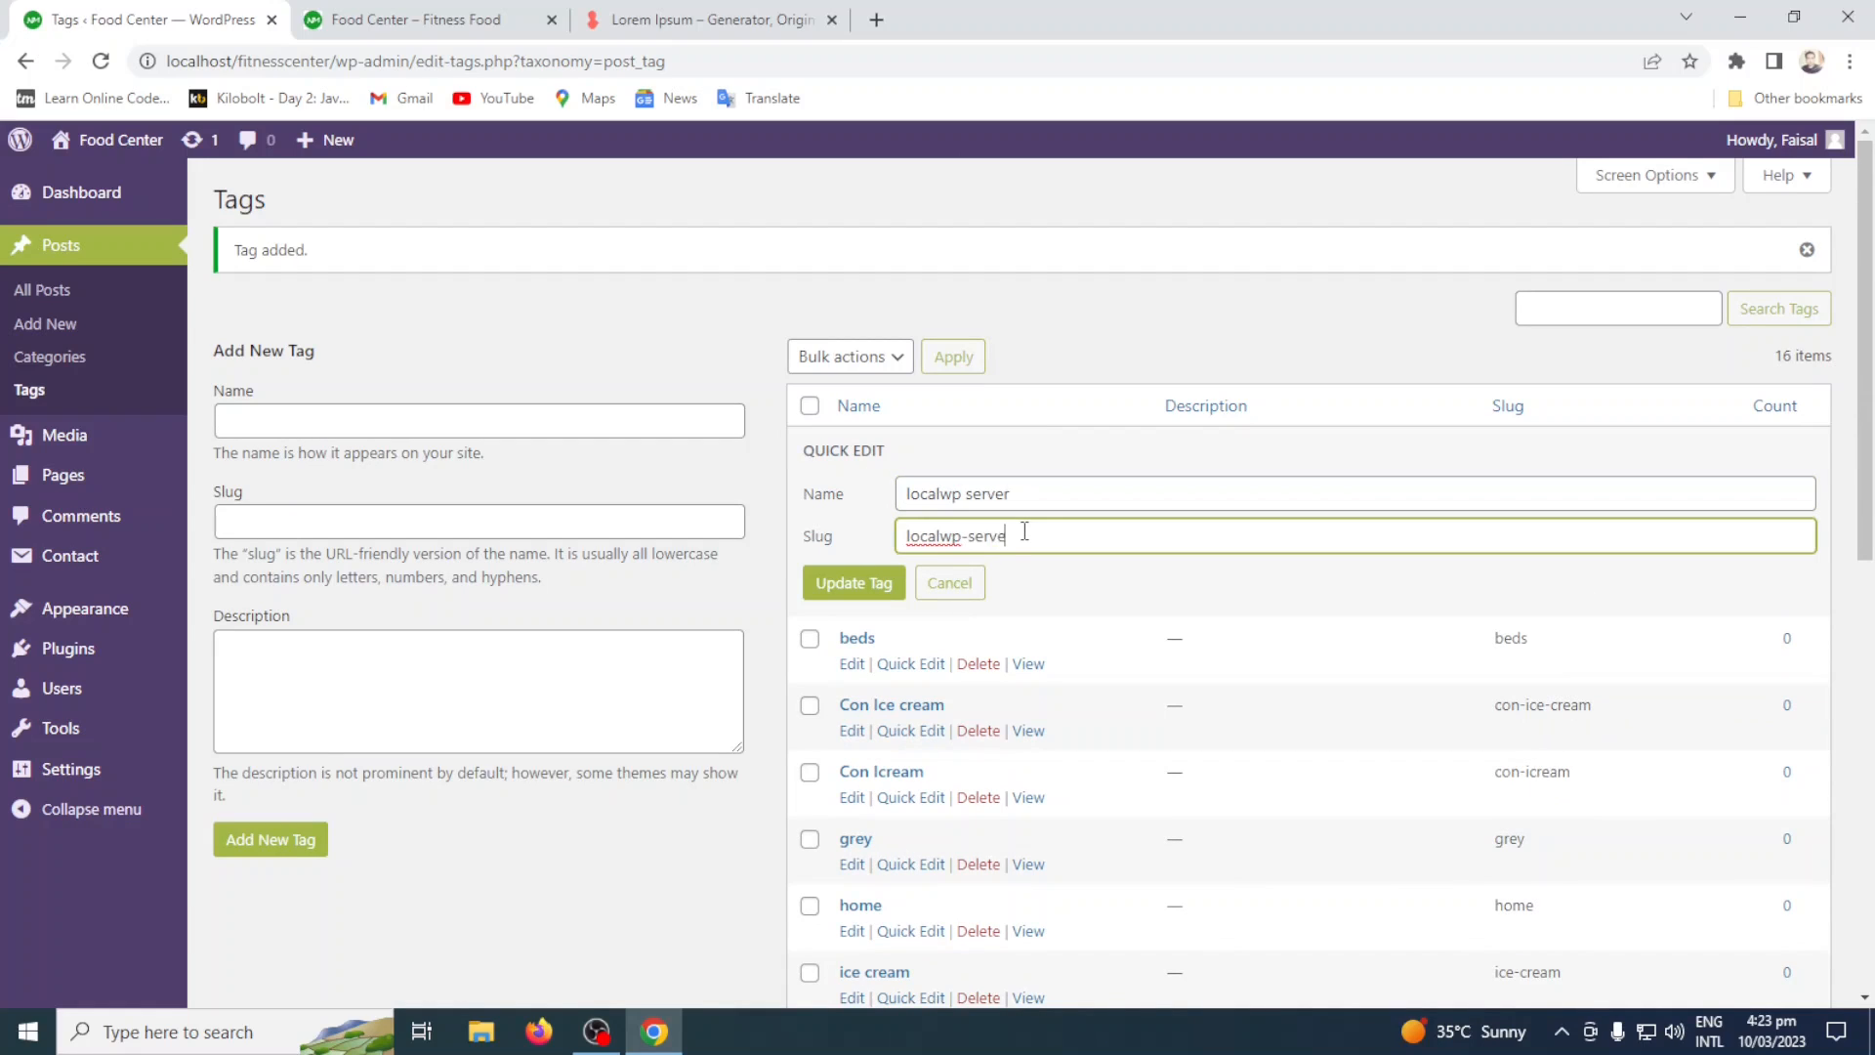
click(893, 578)
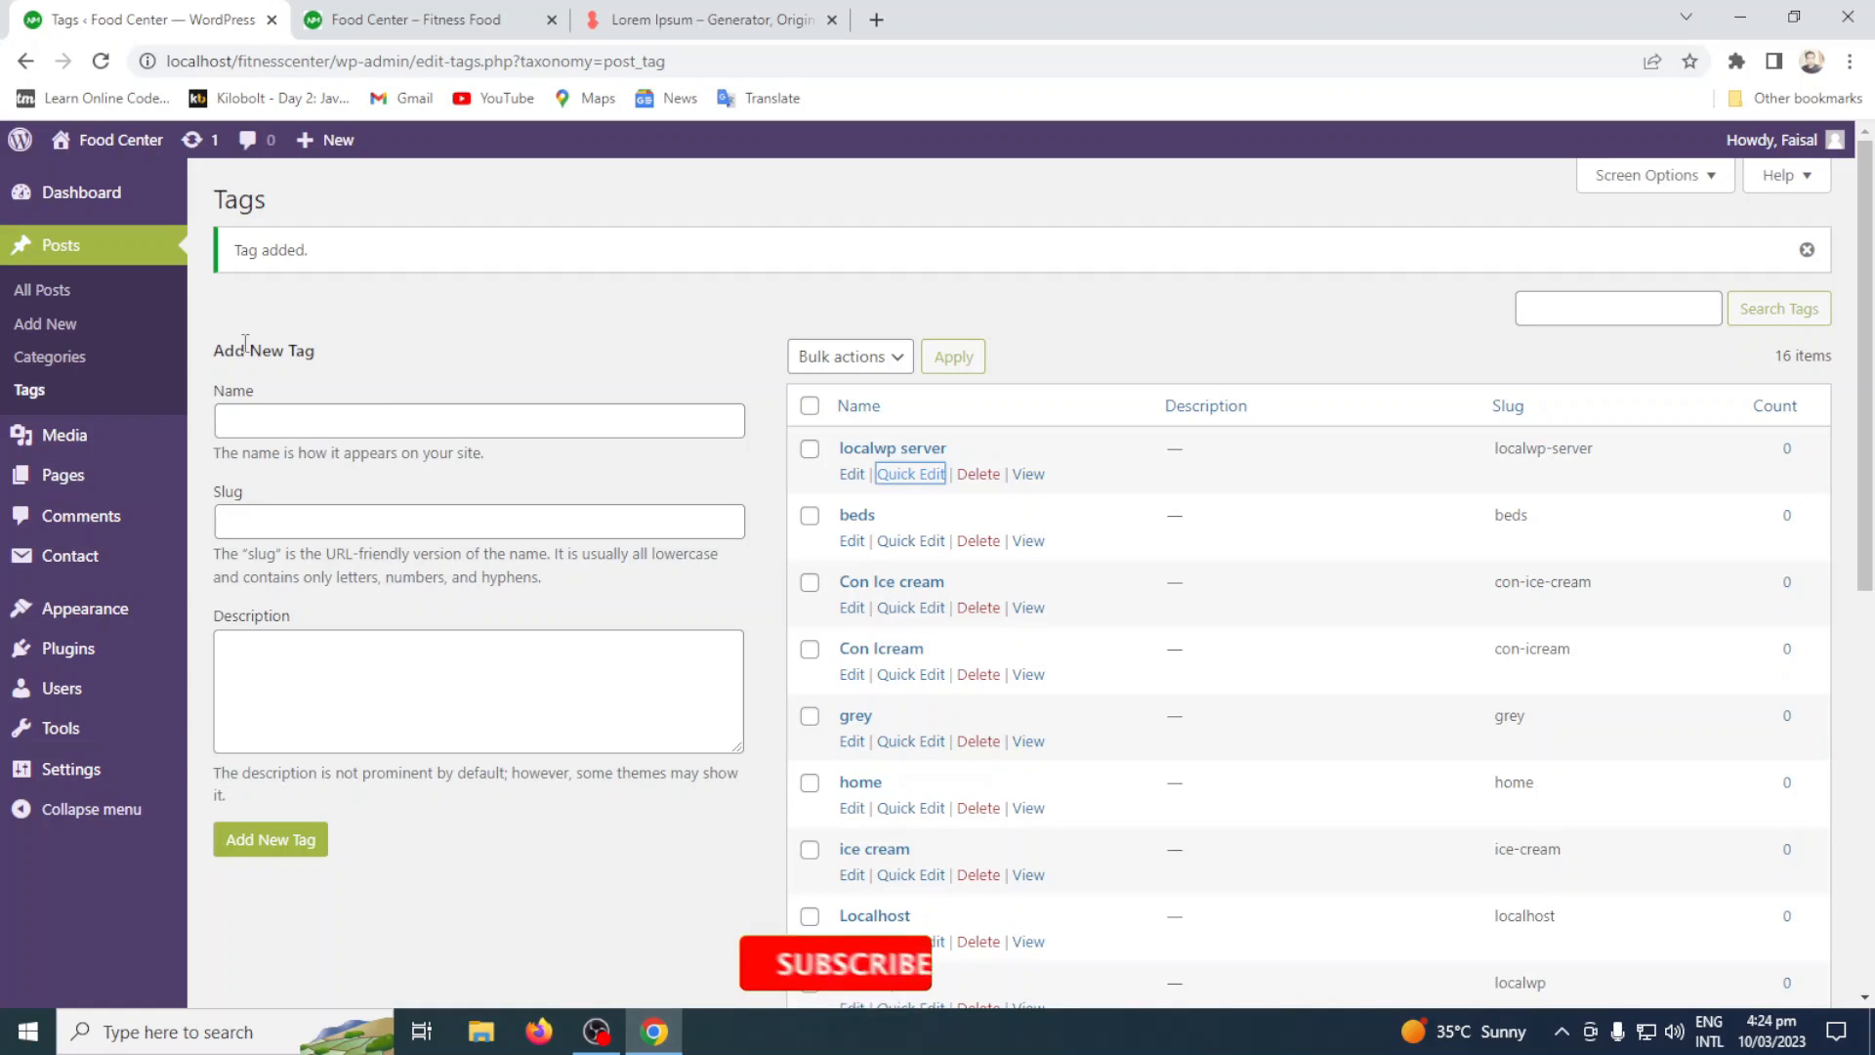
Open the LocalWP Localhost Web Development post for editing and look over its content.
click(42, 290)
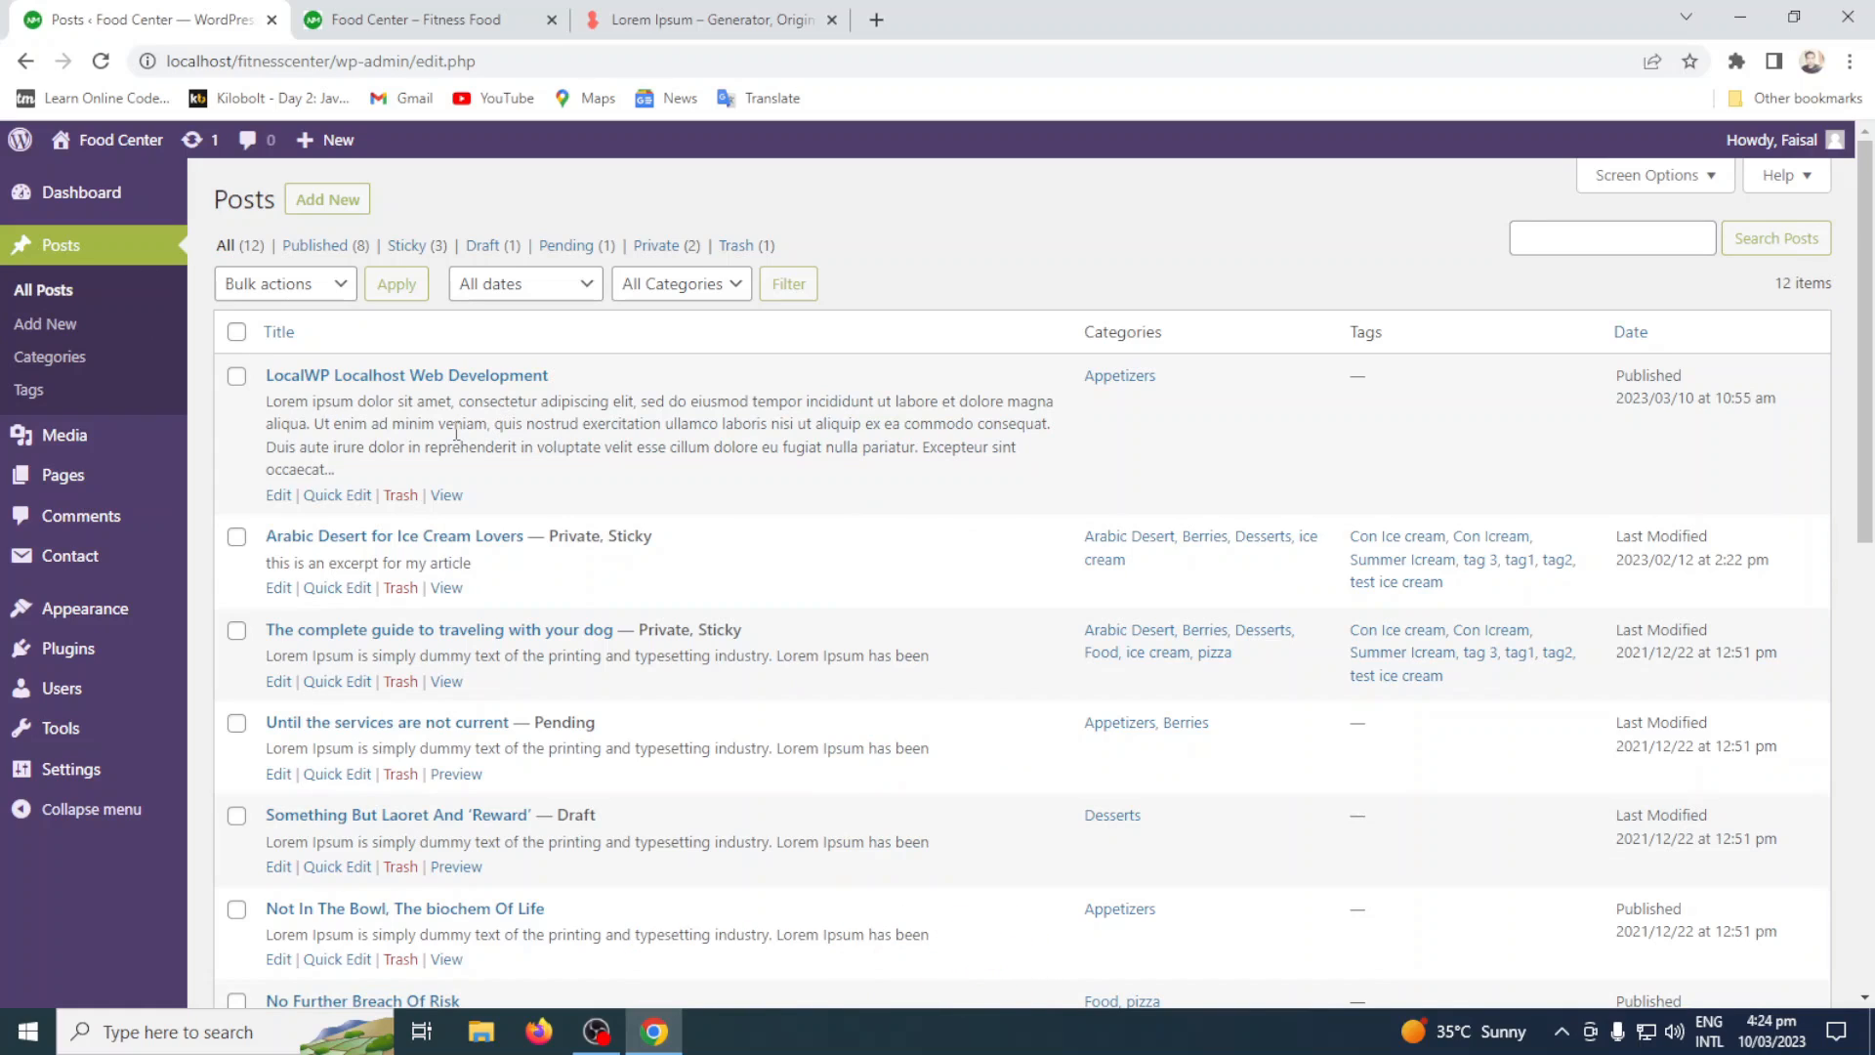
click(280, 500)
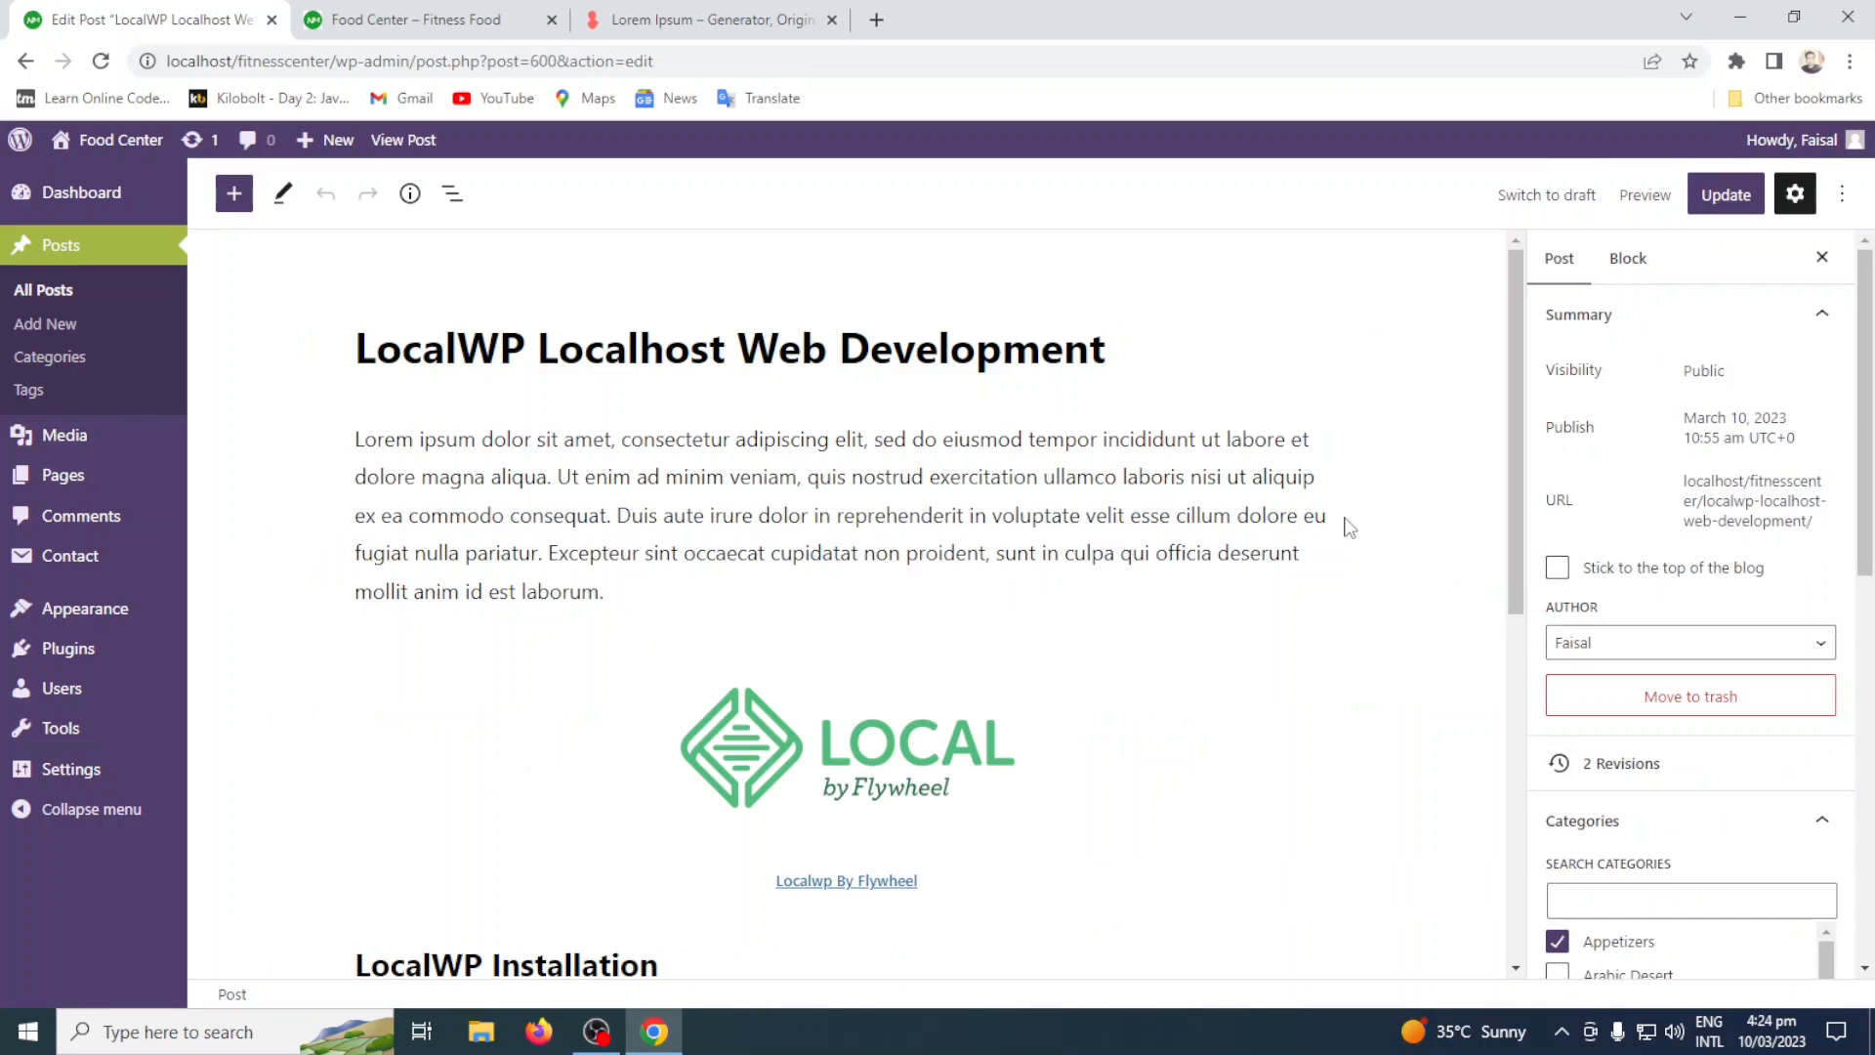
scroll(1349, 528, down, 6)
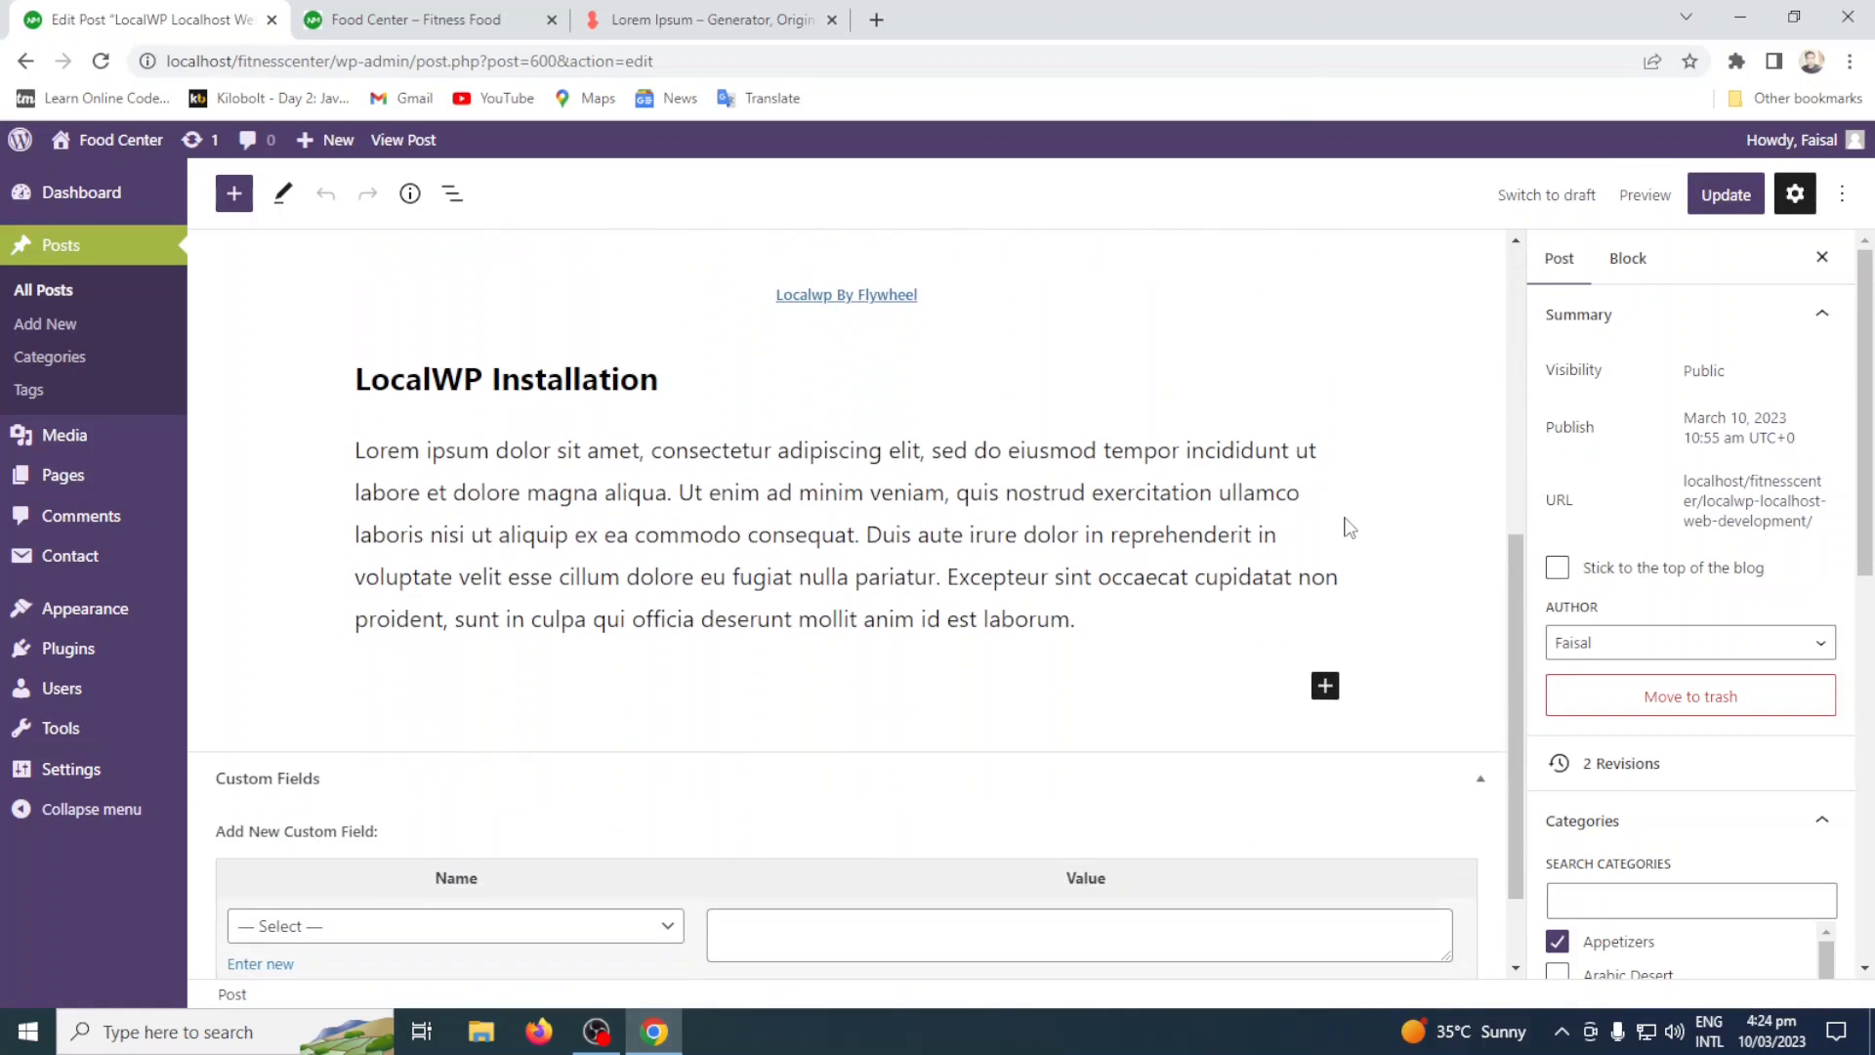
scroll(1348, 528, up, 6)
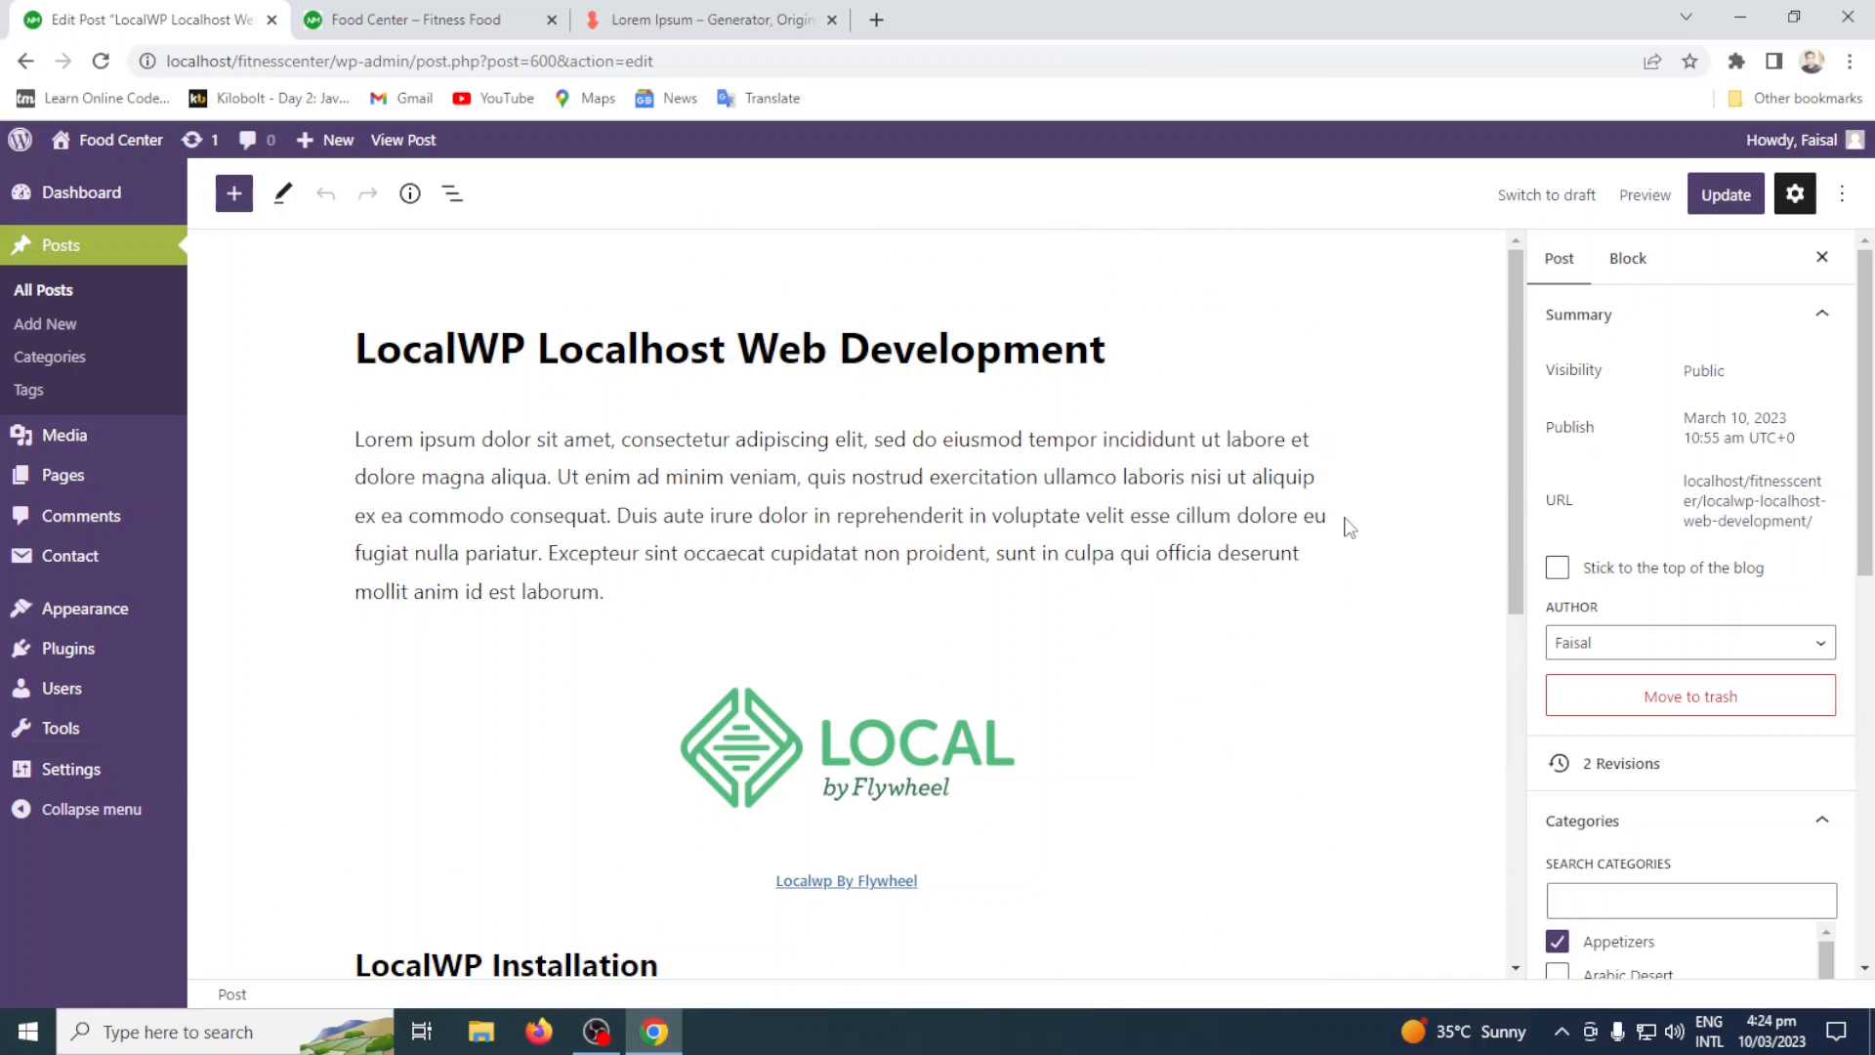
Look through the categories available for the post and search them for Technology.
scroll(1749, 599, down, 2)
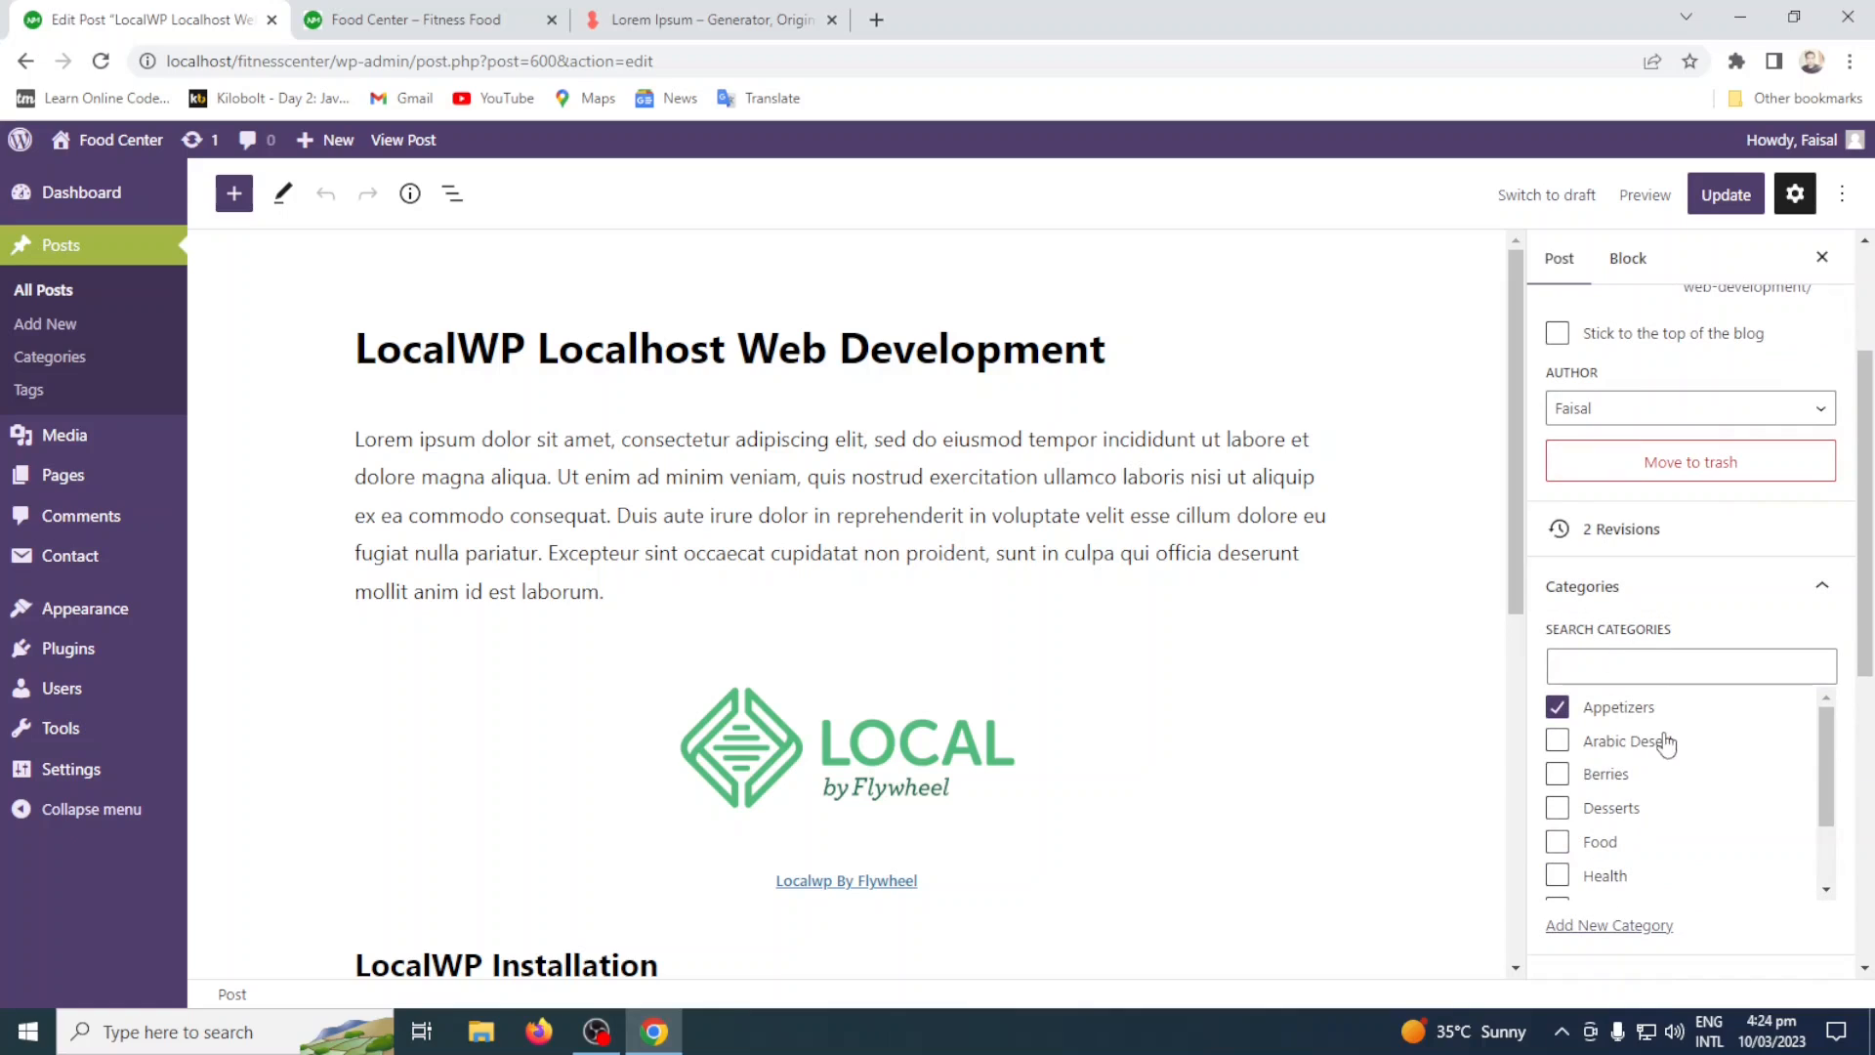
scroll(1644, 721, down, 1)
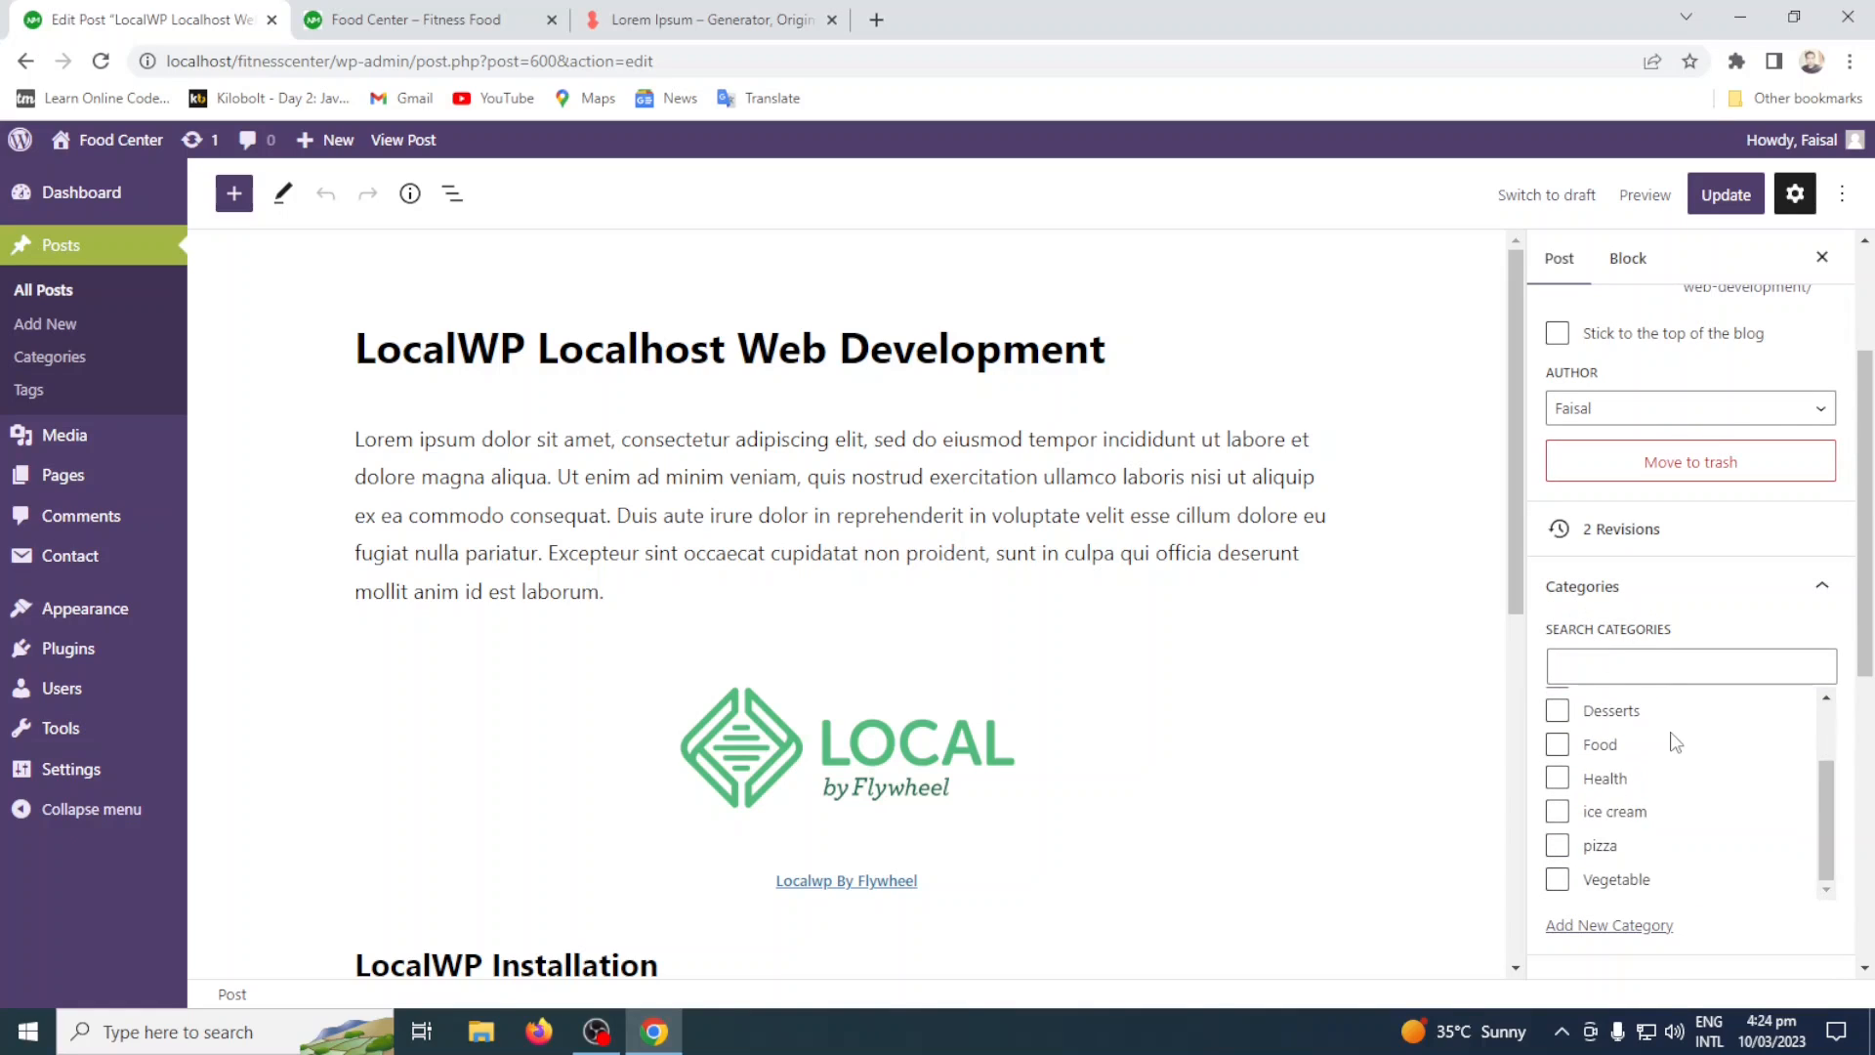
scroll(1674, 734, up, 1)
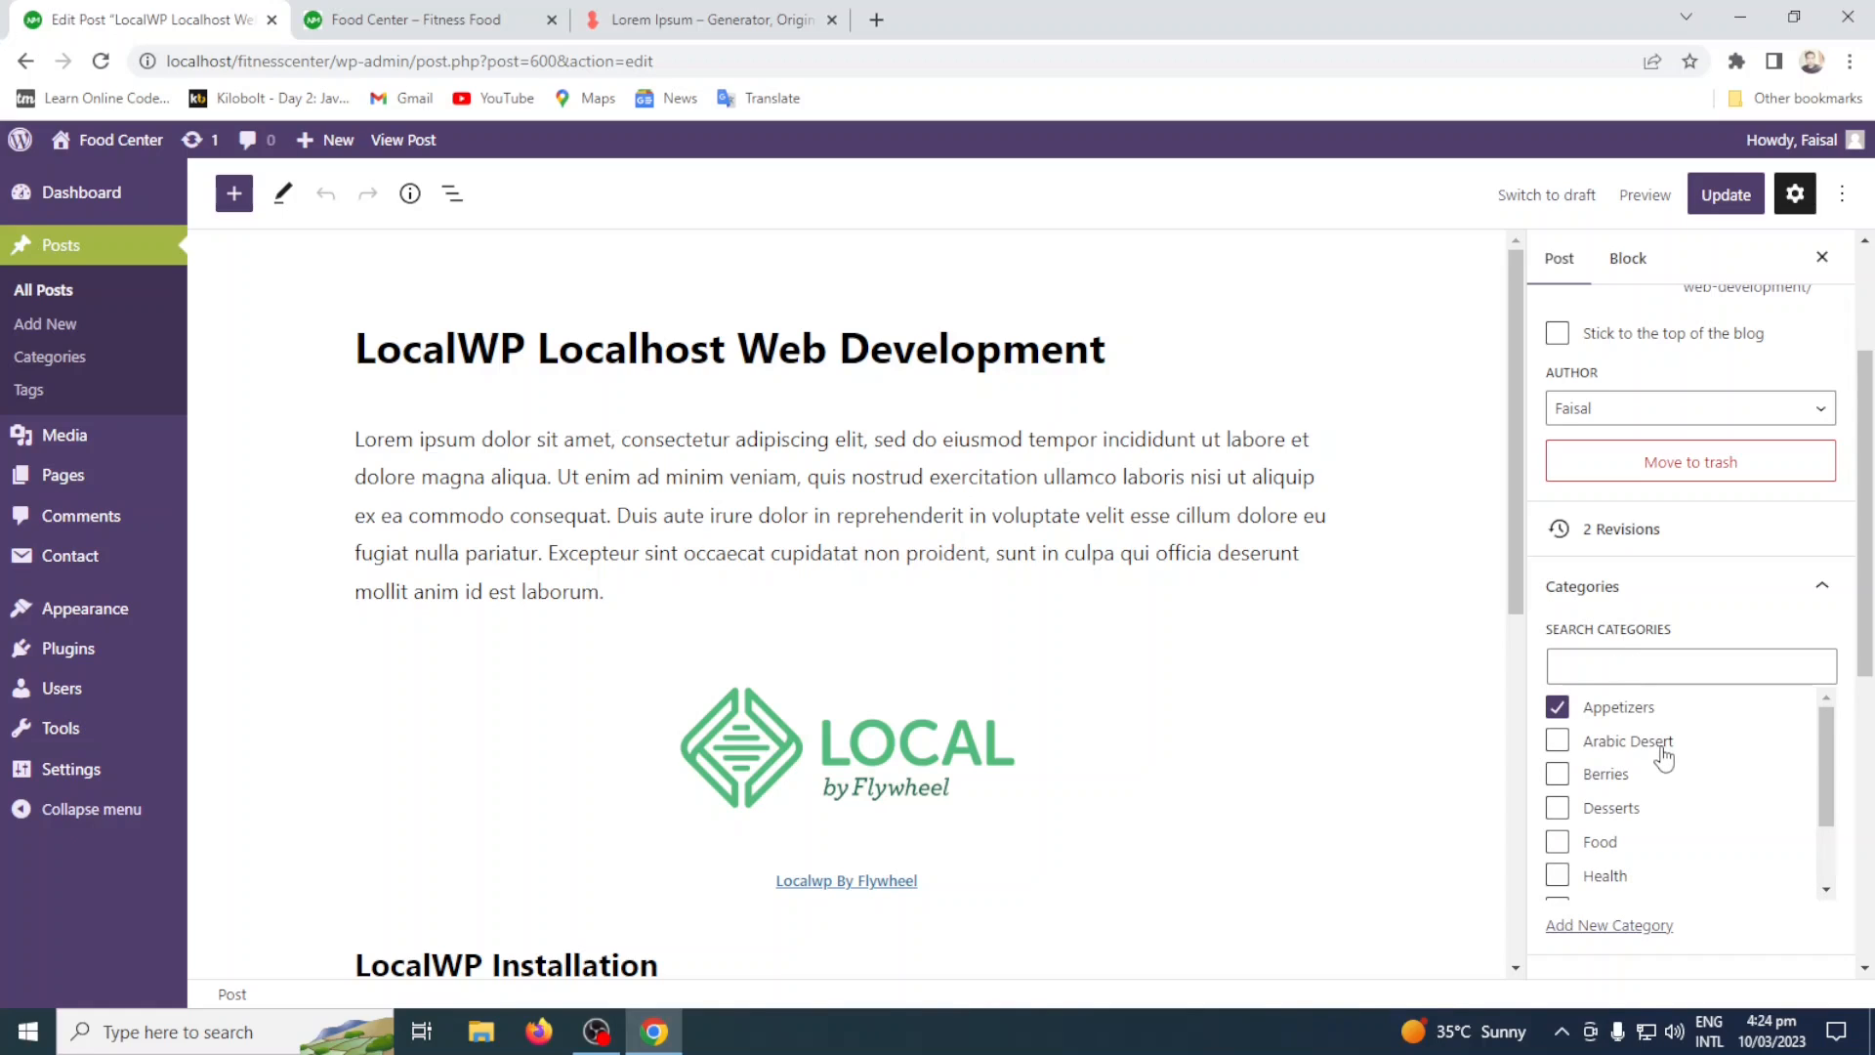
scroll(1662, 757, down, 1)
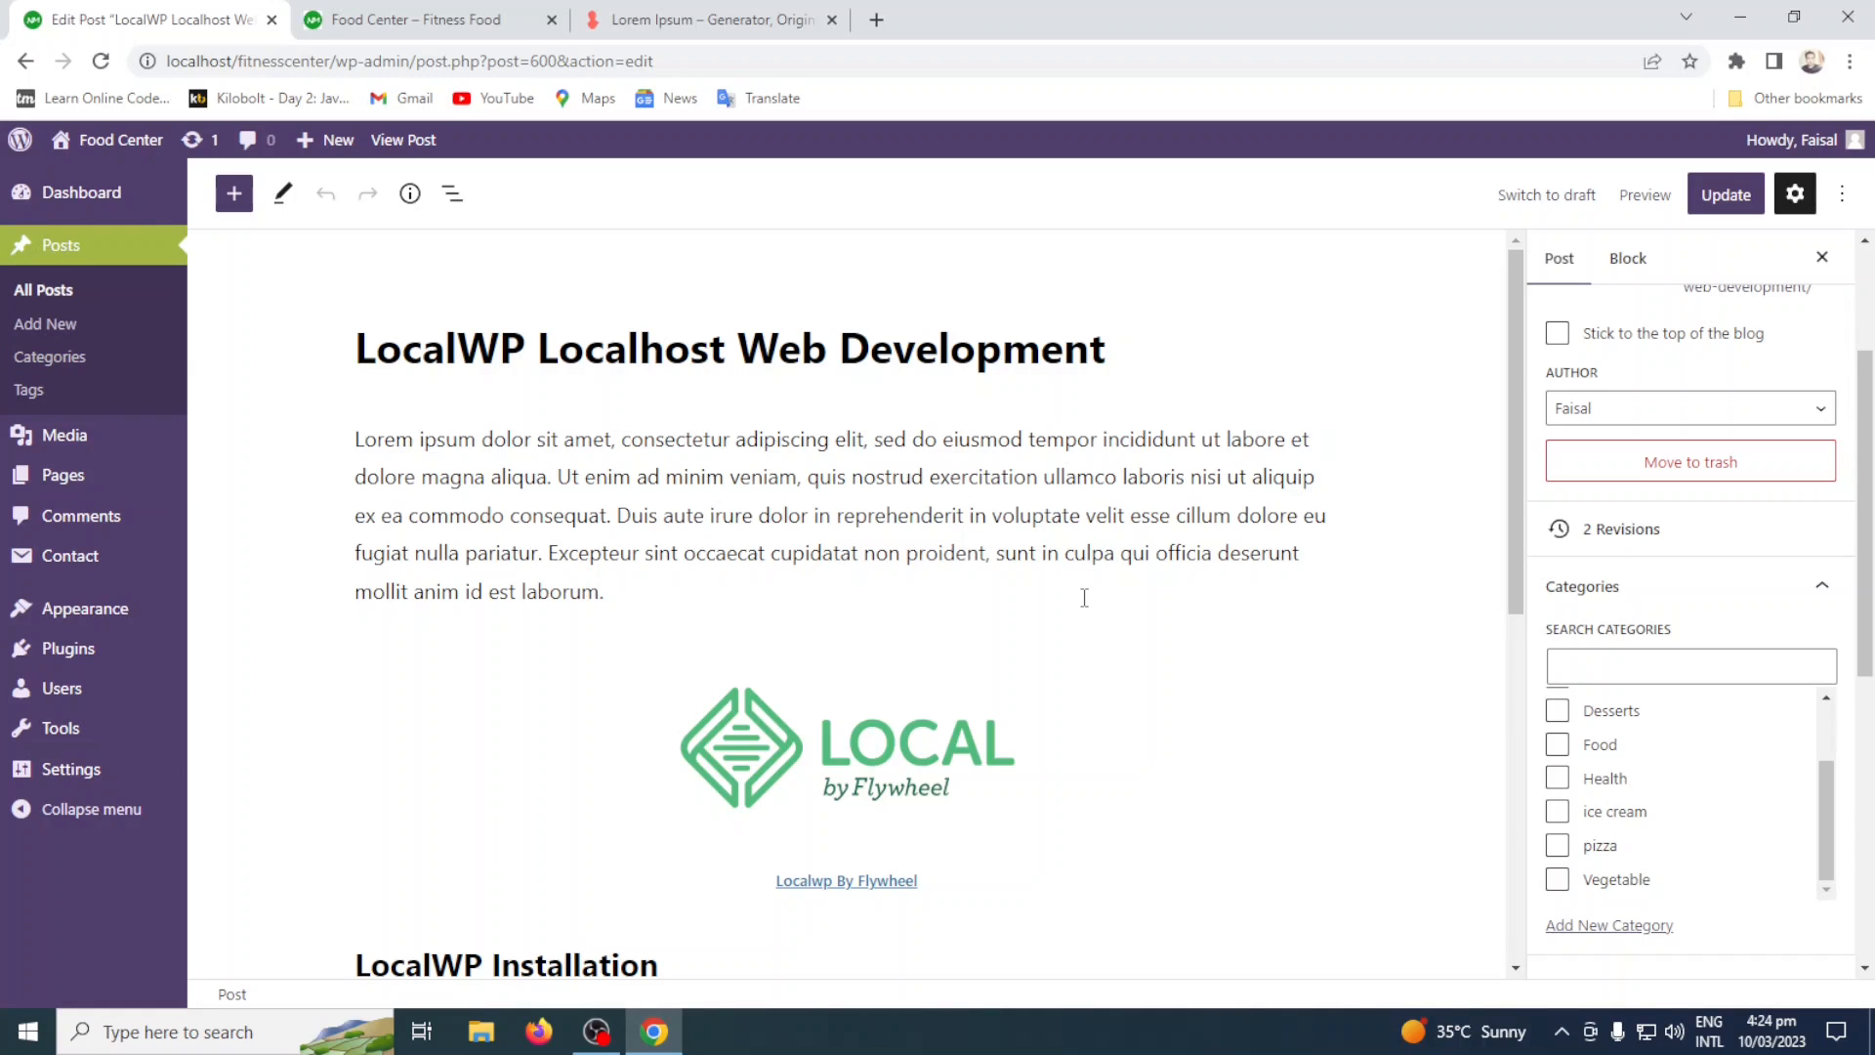
scroll(1728, 712, up, 2)
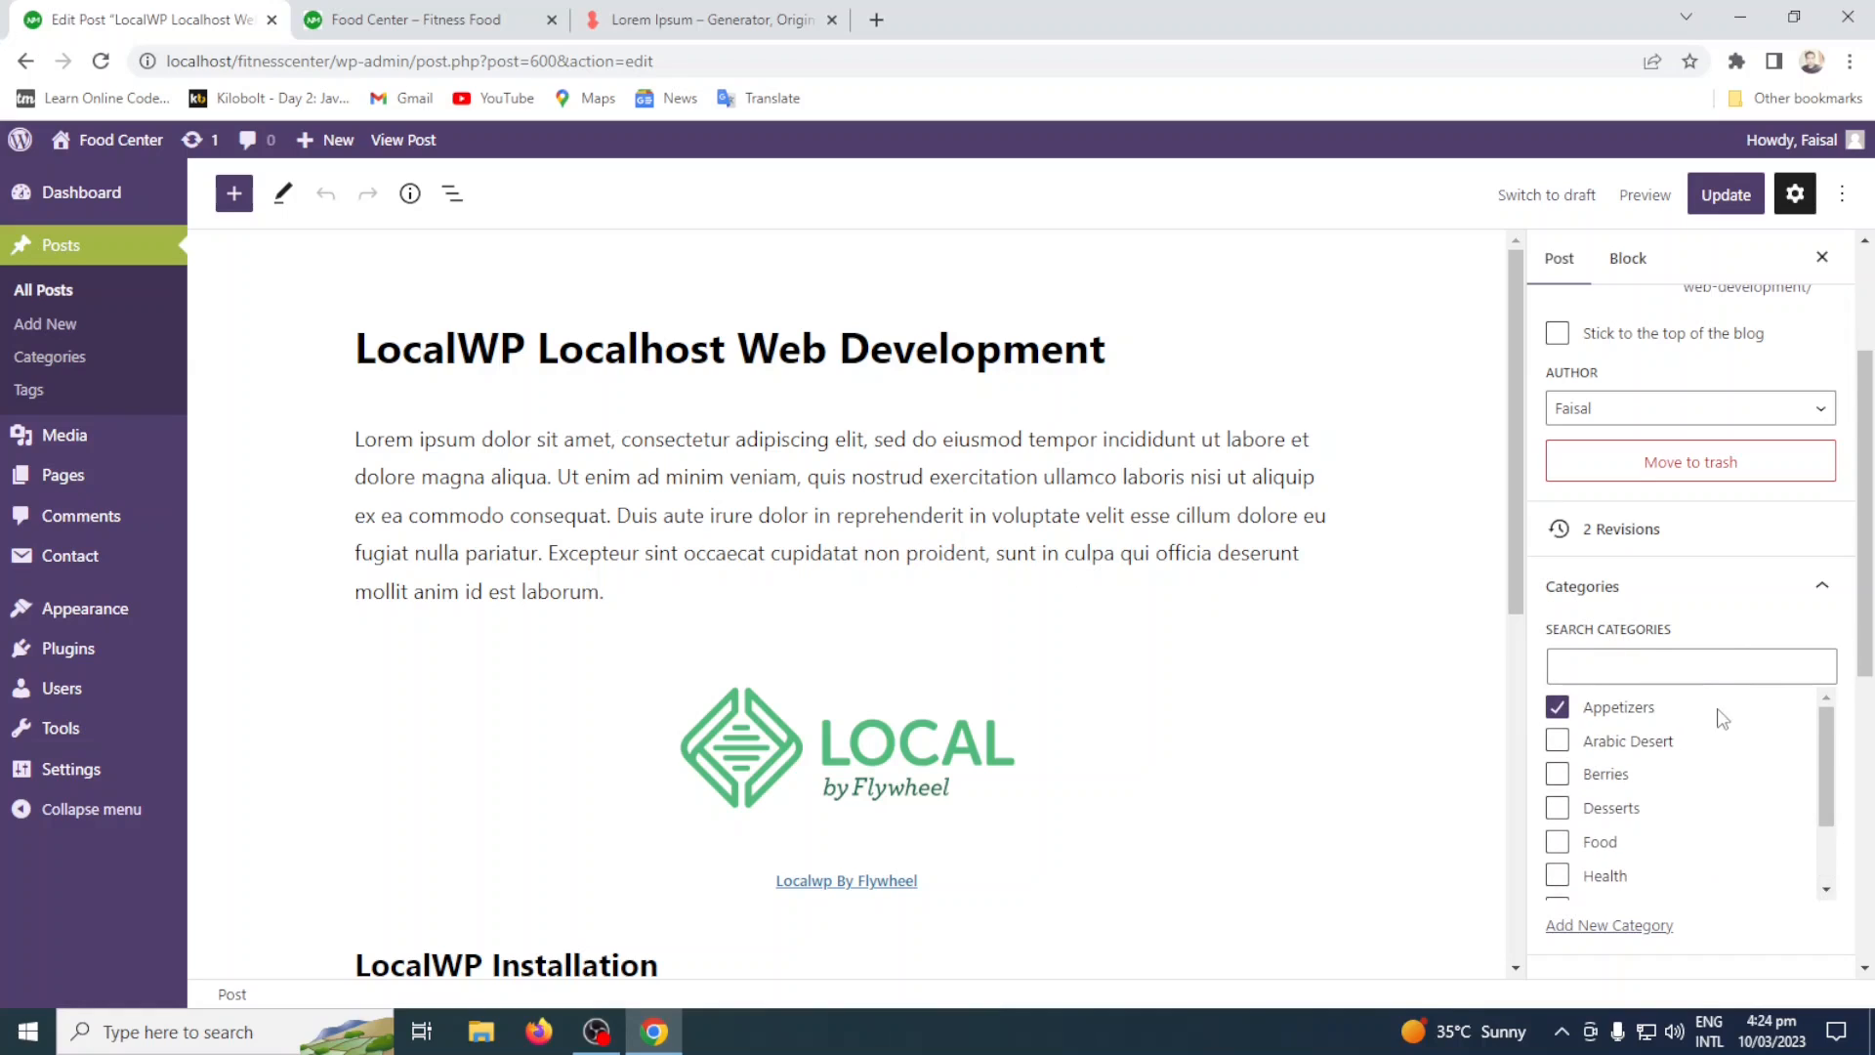
click(1590, 661)
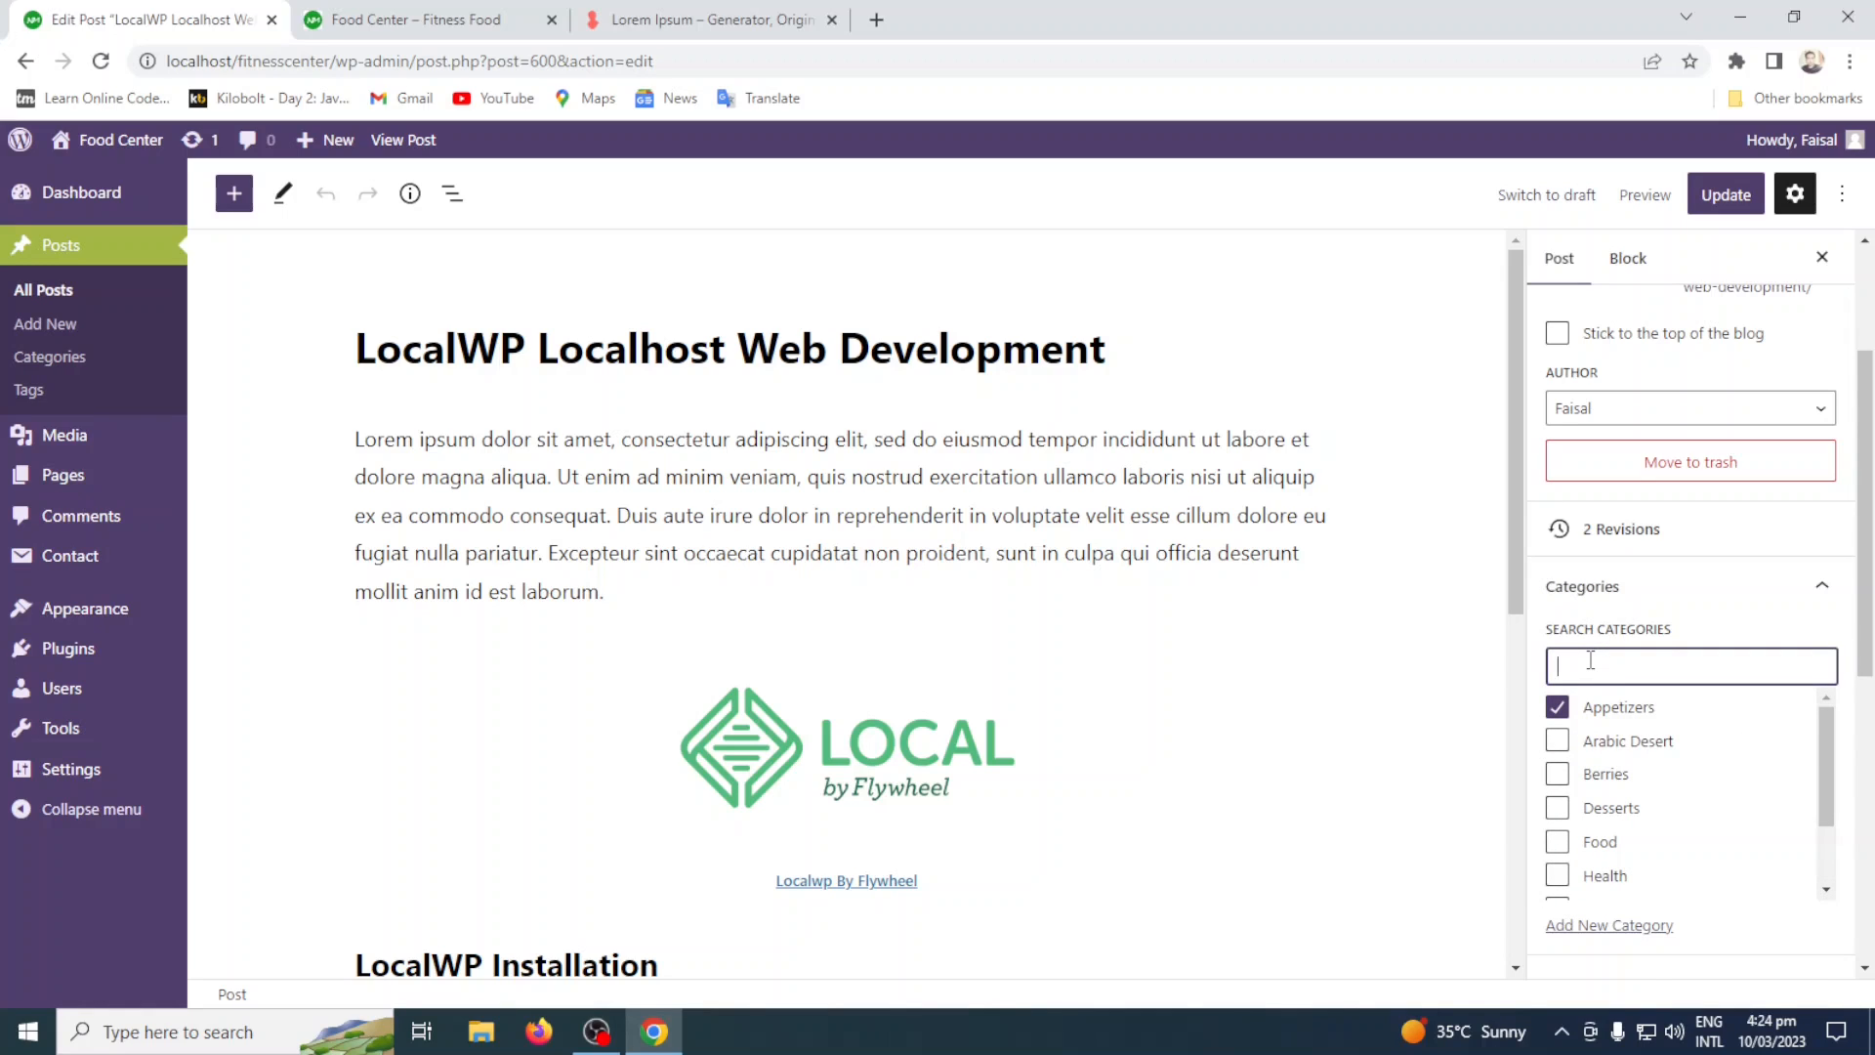
text(Technology)
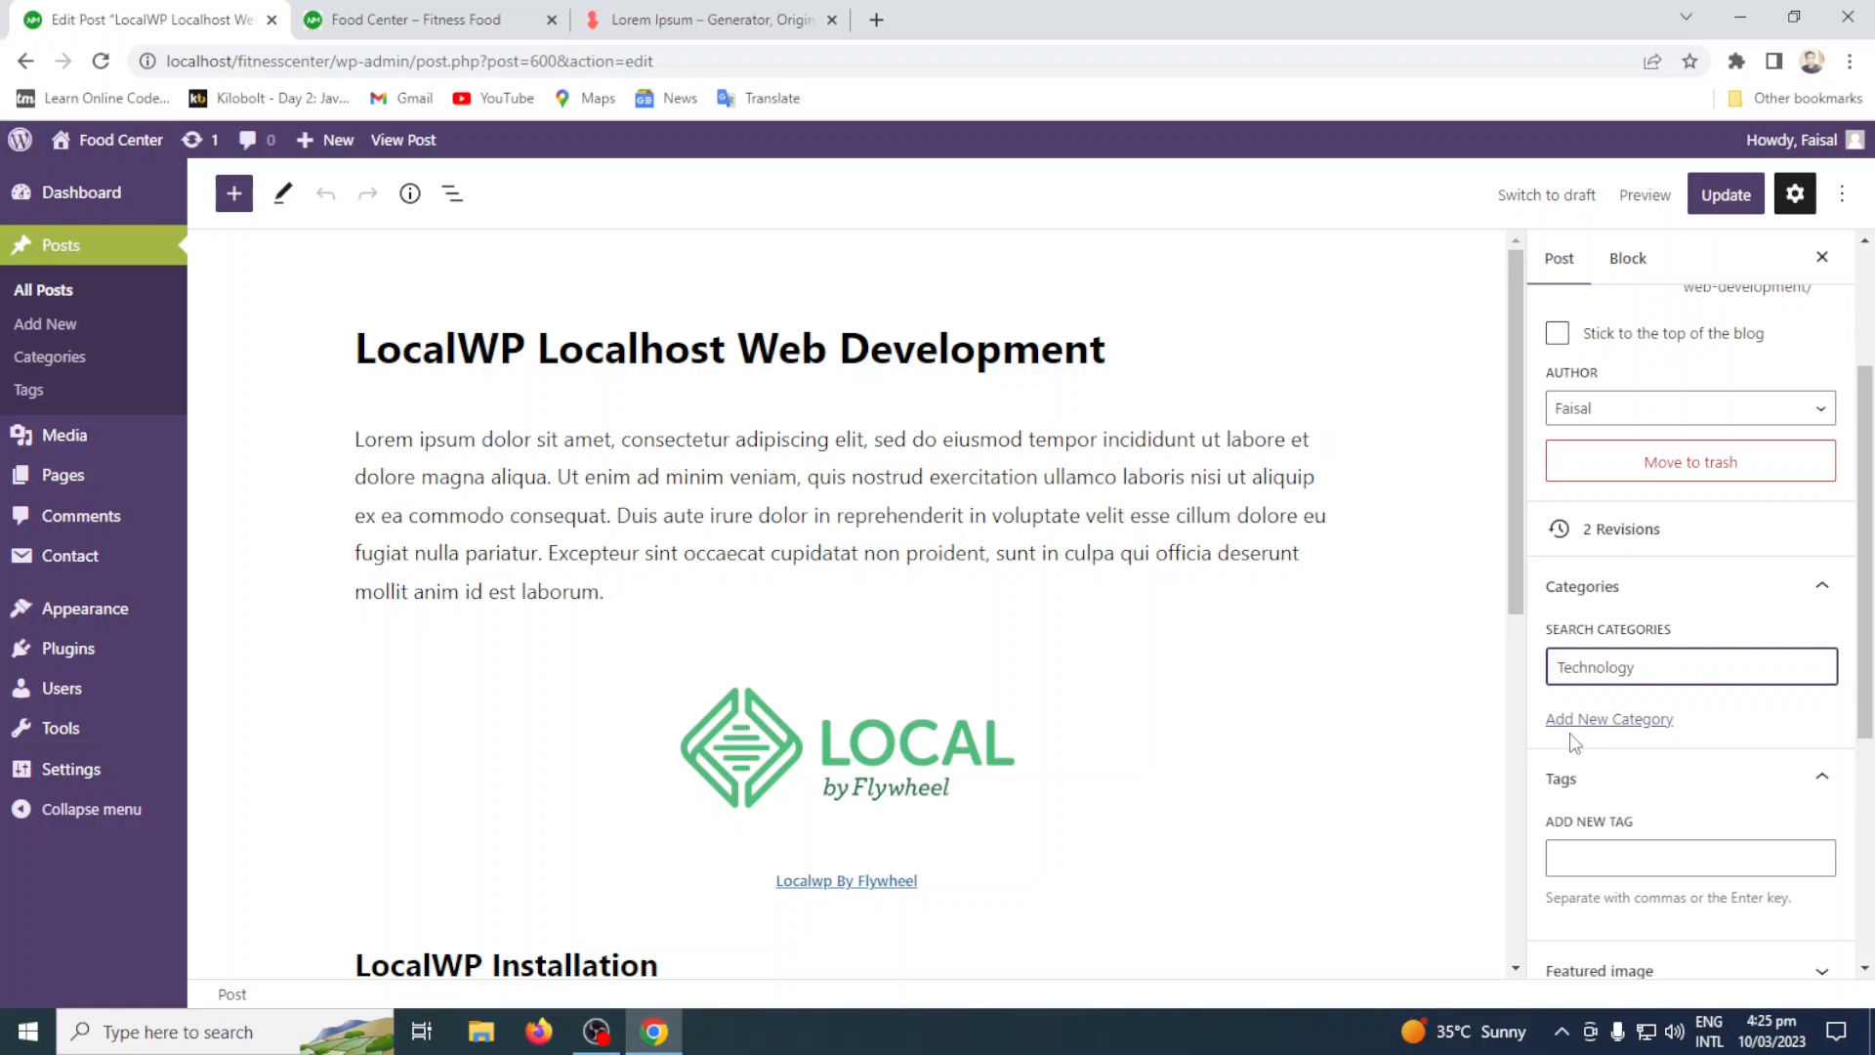
Add a new category named Technology to the post without a parent, and clear the category search.
click(1626, 727)
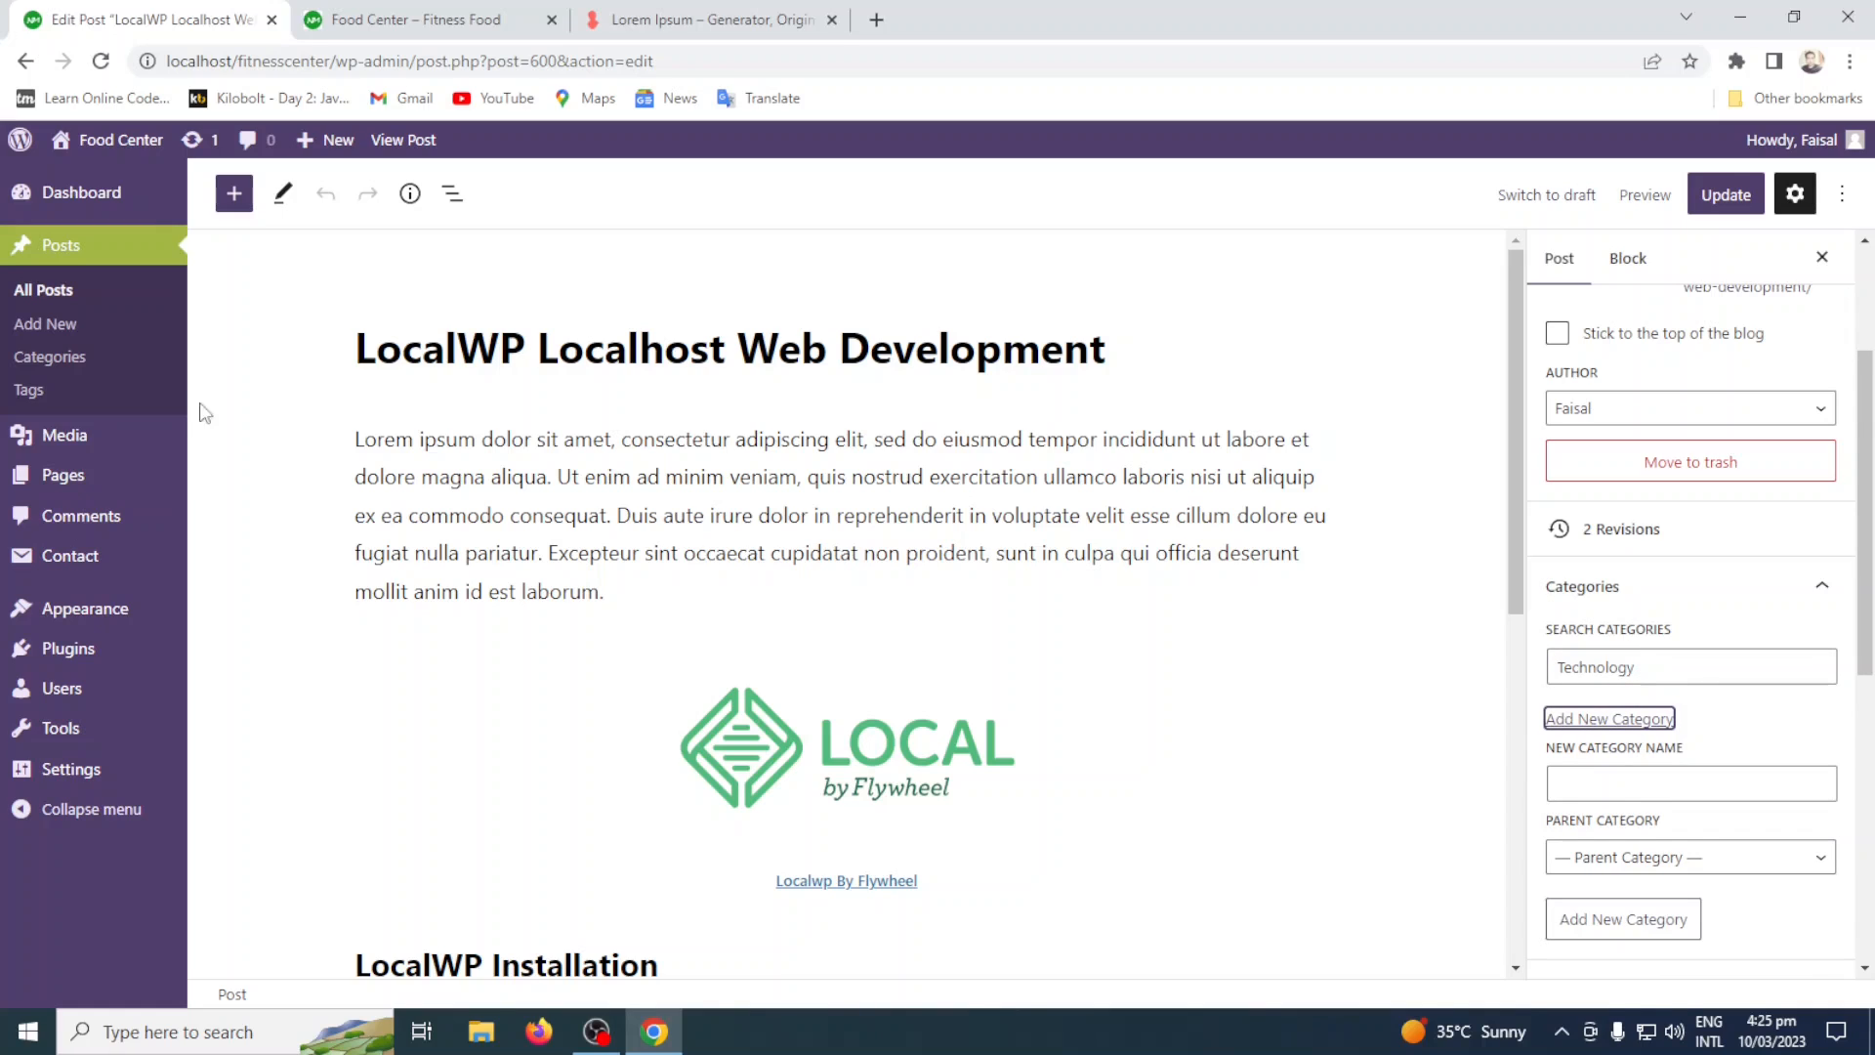
click(1676, 789)
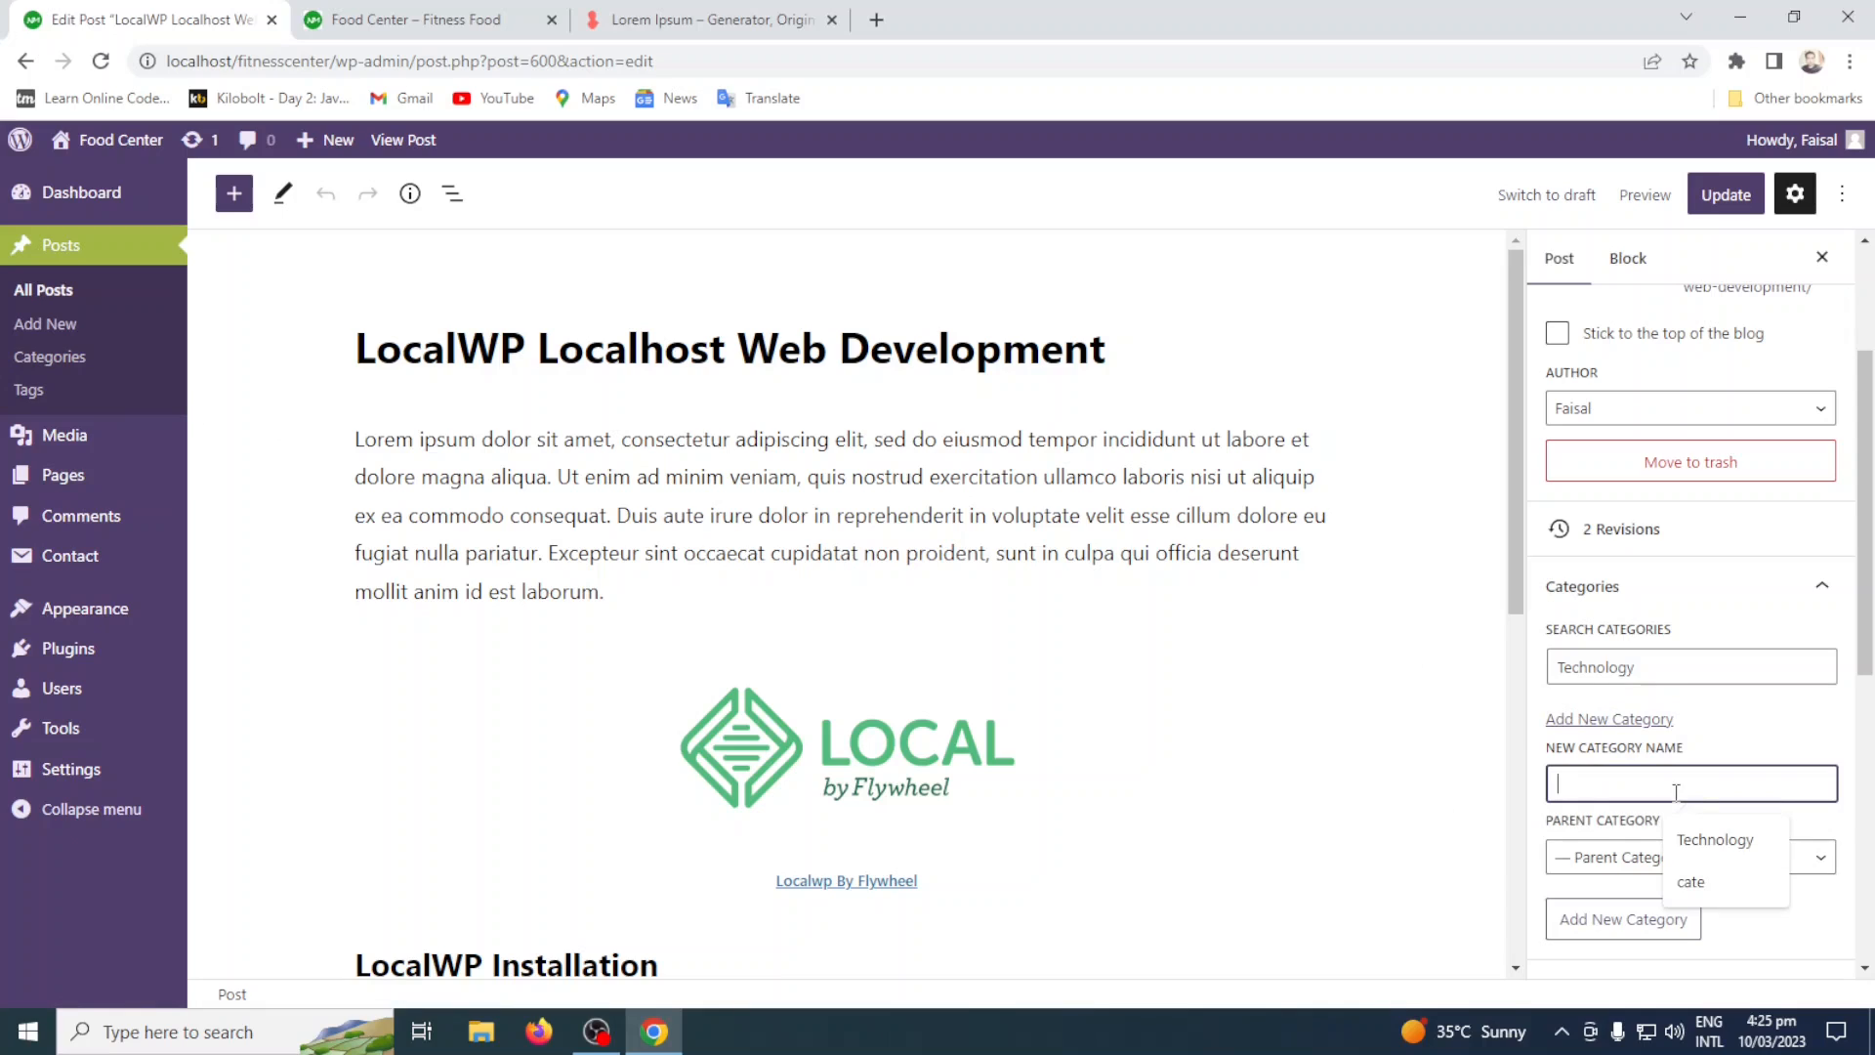
click(1716, 840)
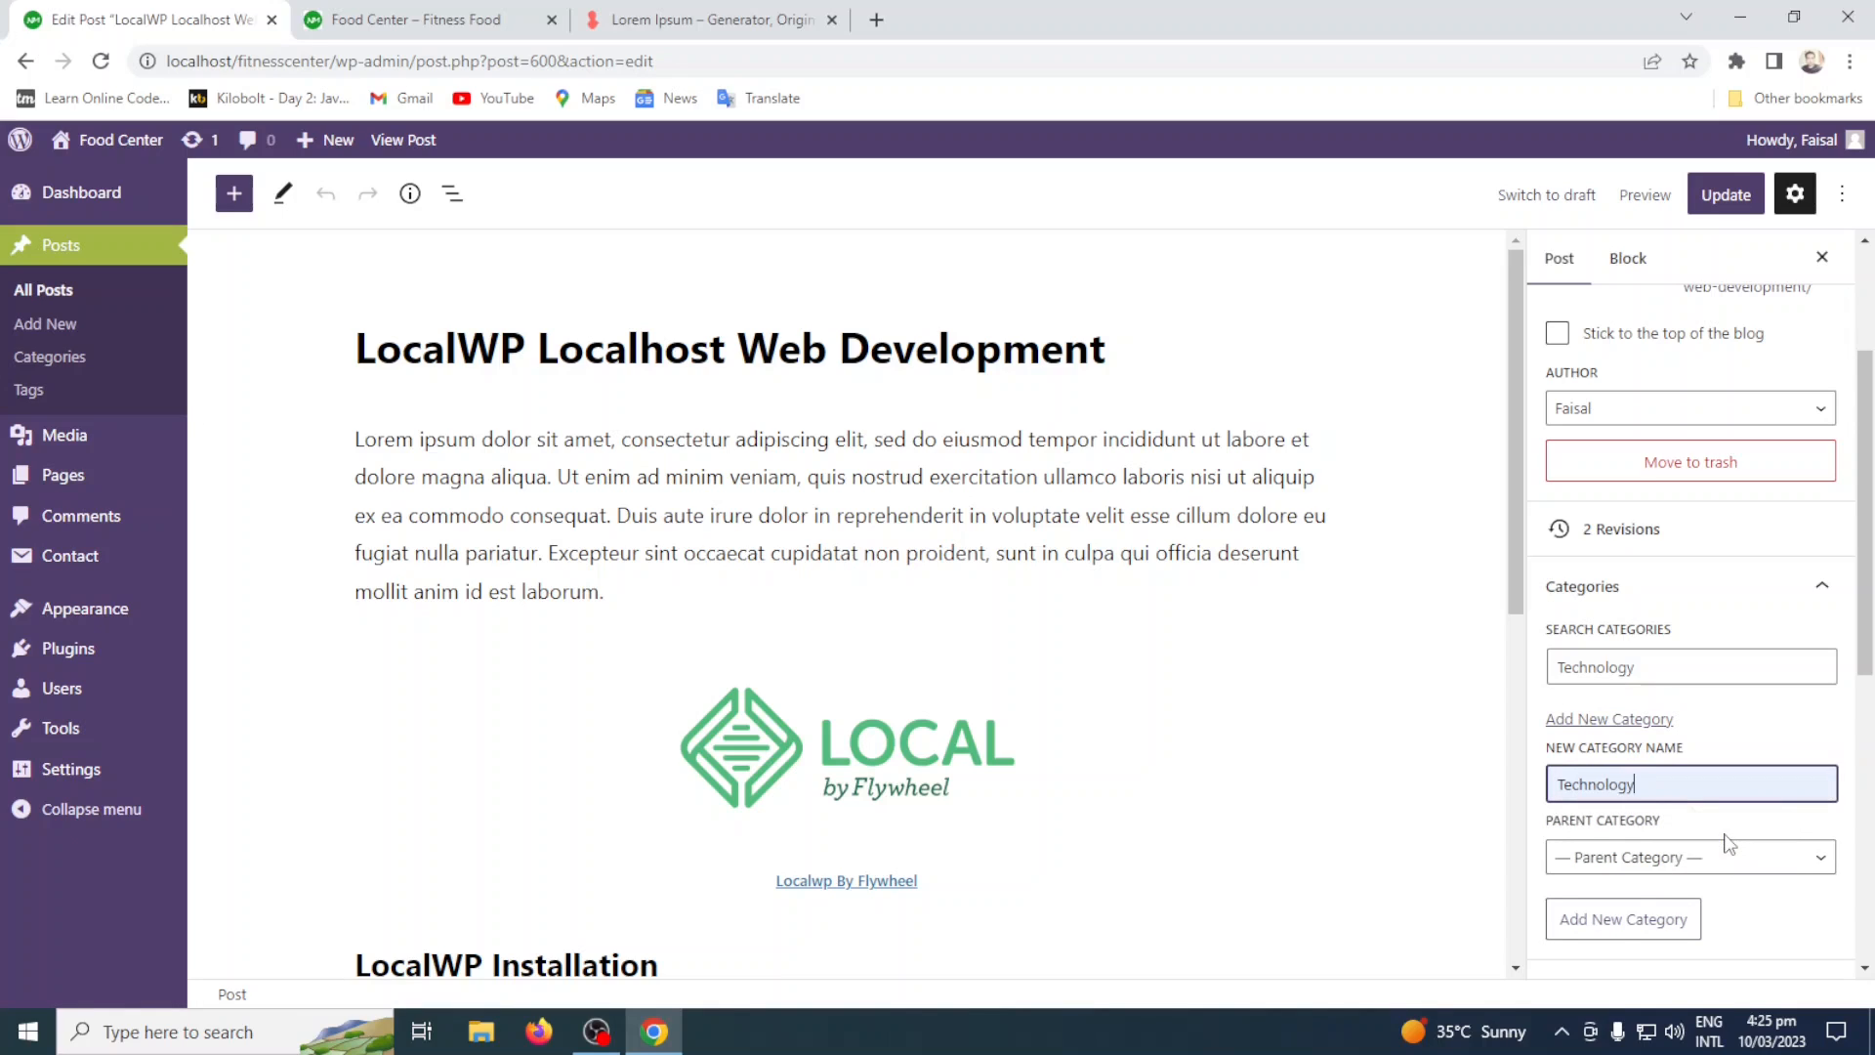
click(1621, 923)
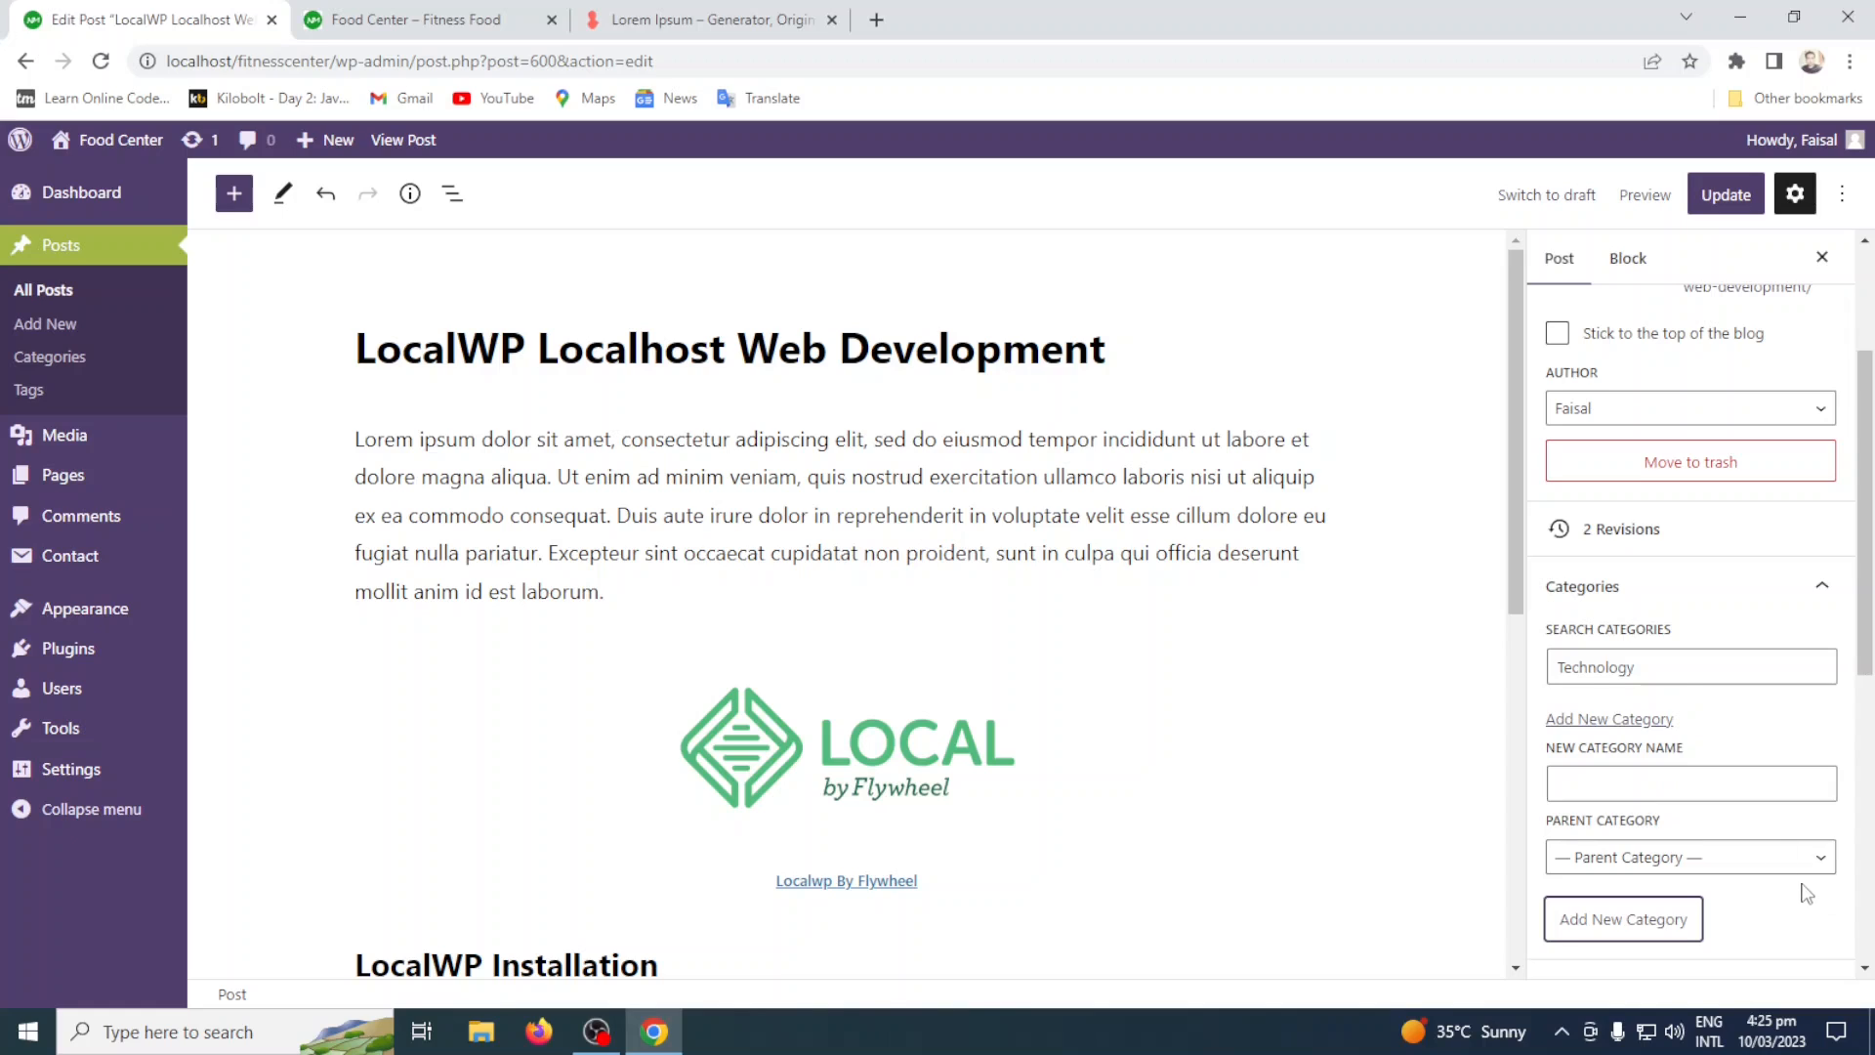
drag(1685, 664, 1537, 671)
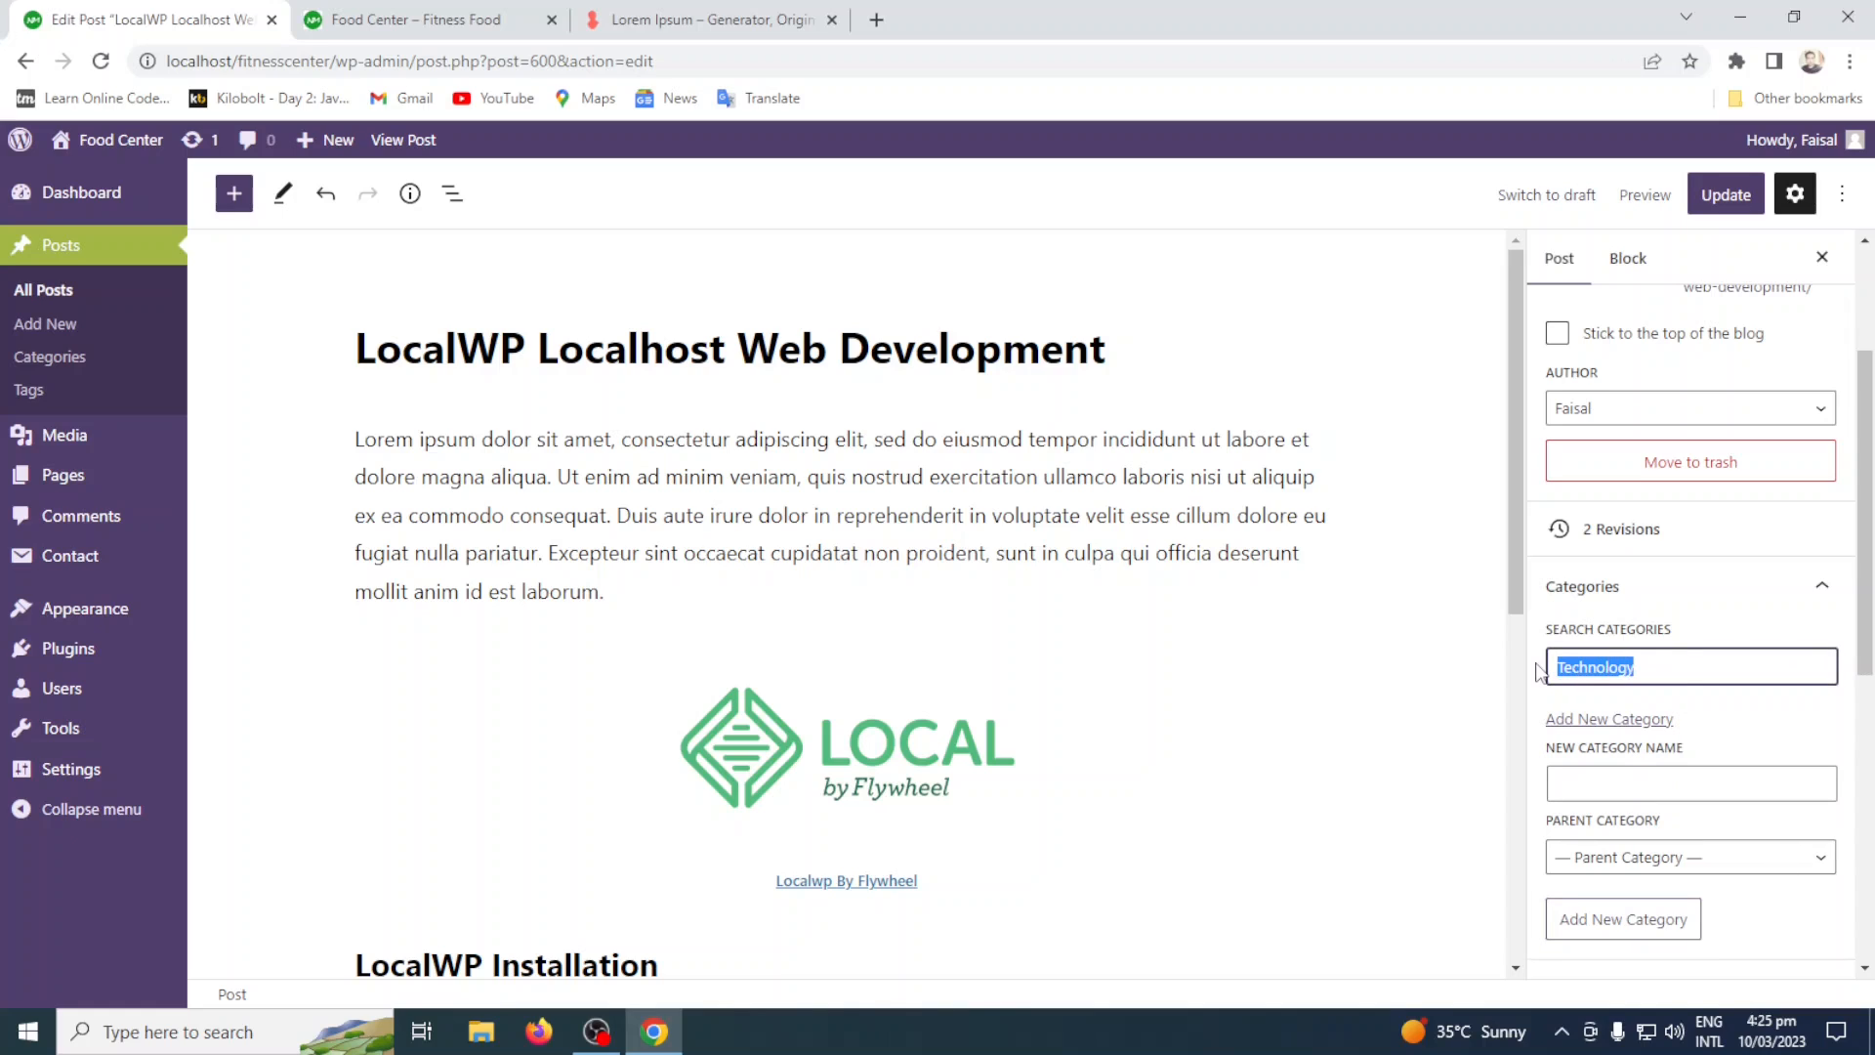
key(BackSpace)
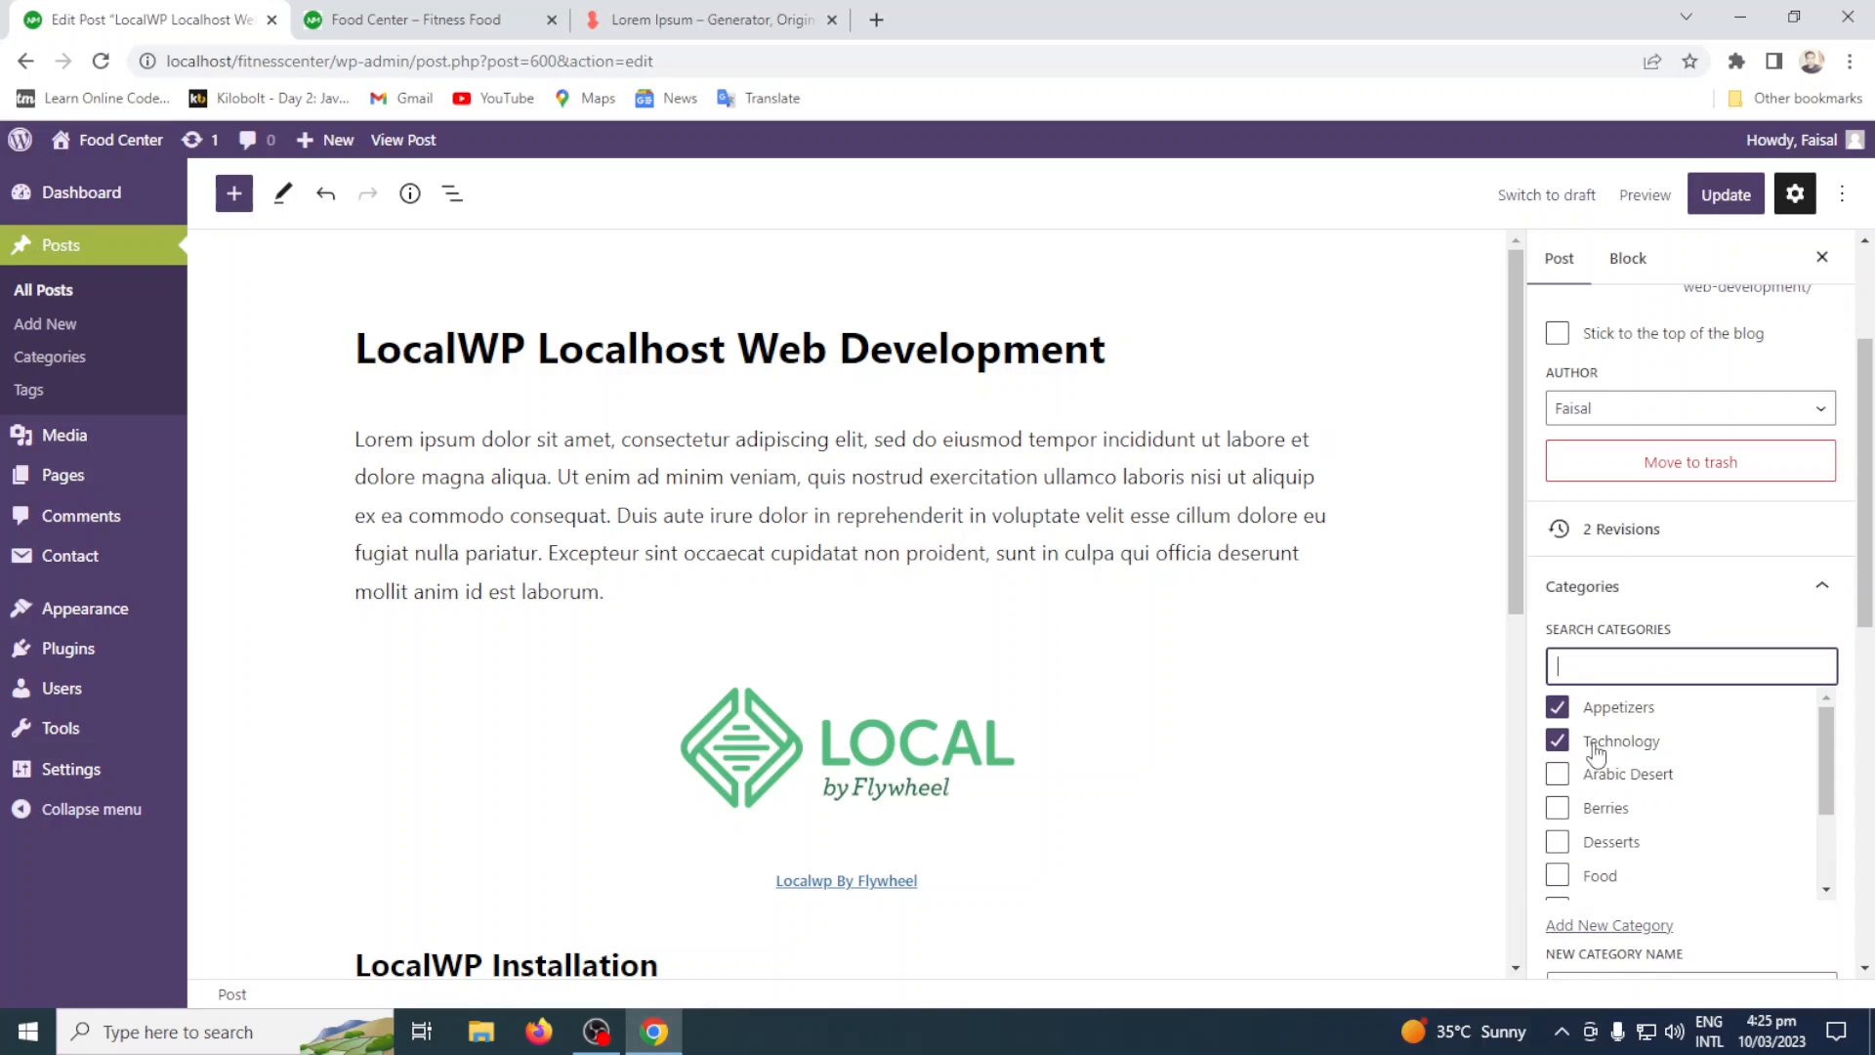
Open the categories page in a separate browser tab and check the list for the Technology category.
click(68, 356)
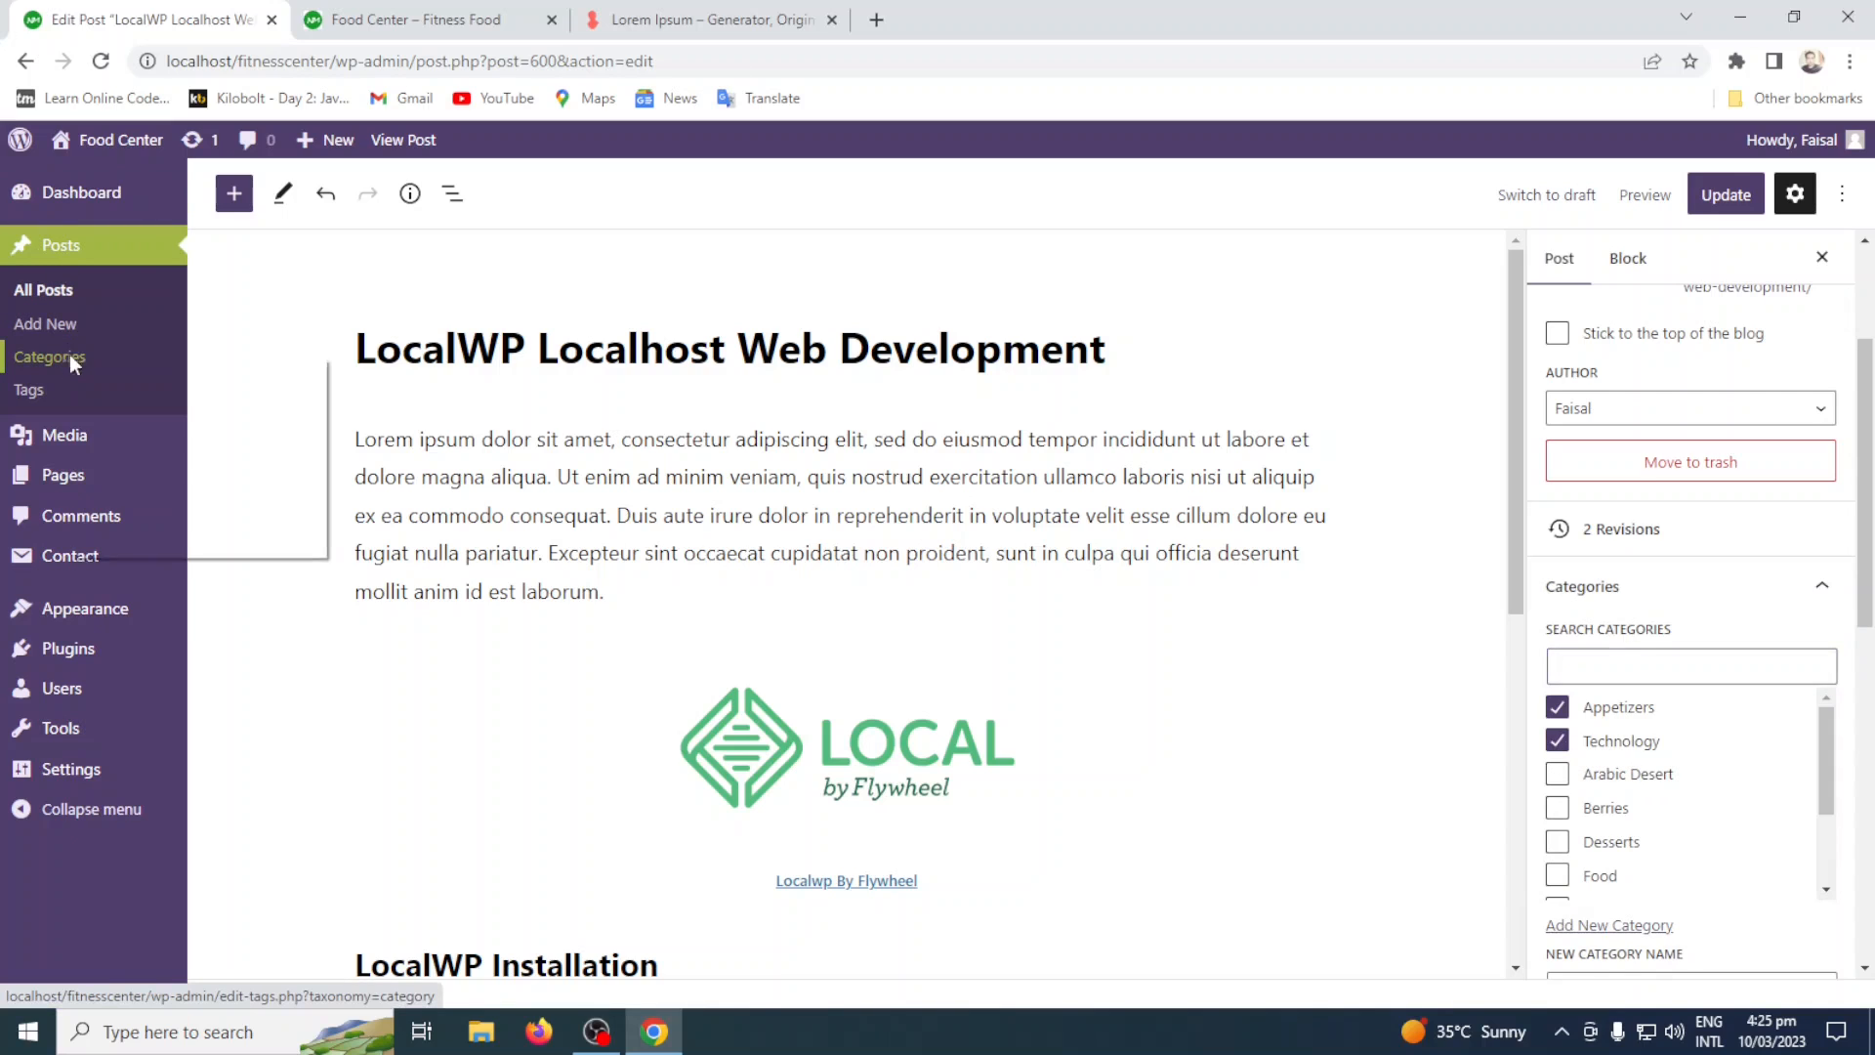
click(156, 372)
click(431, 17)
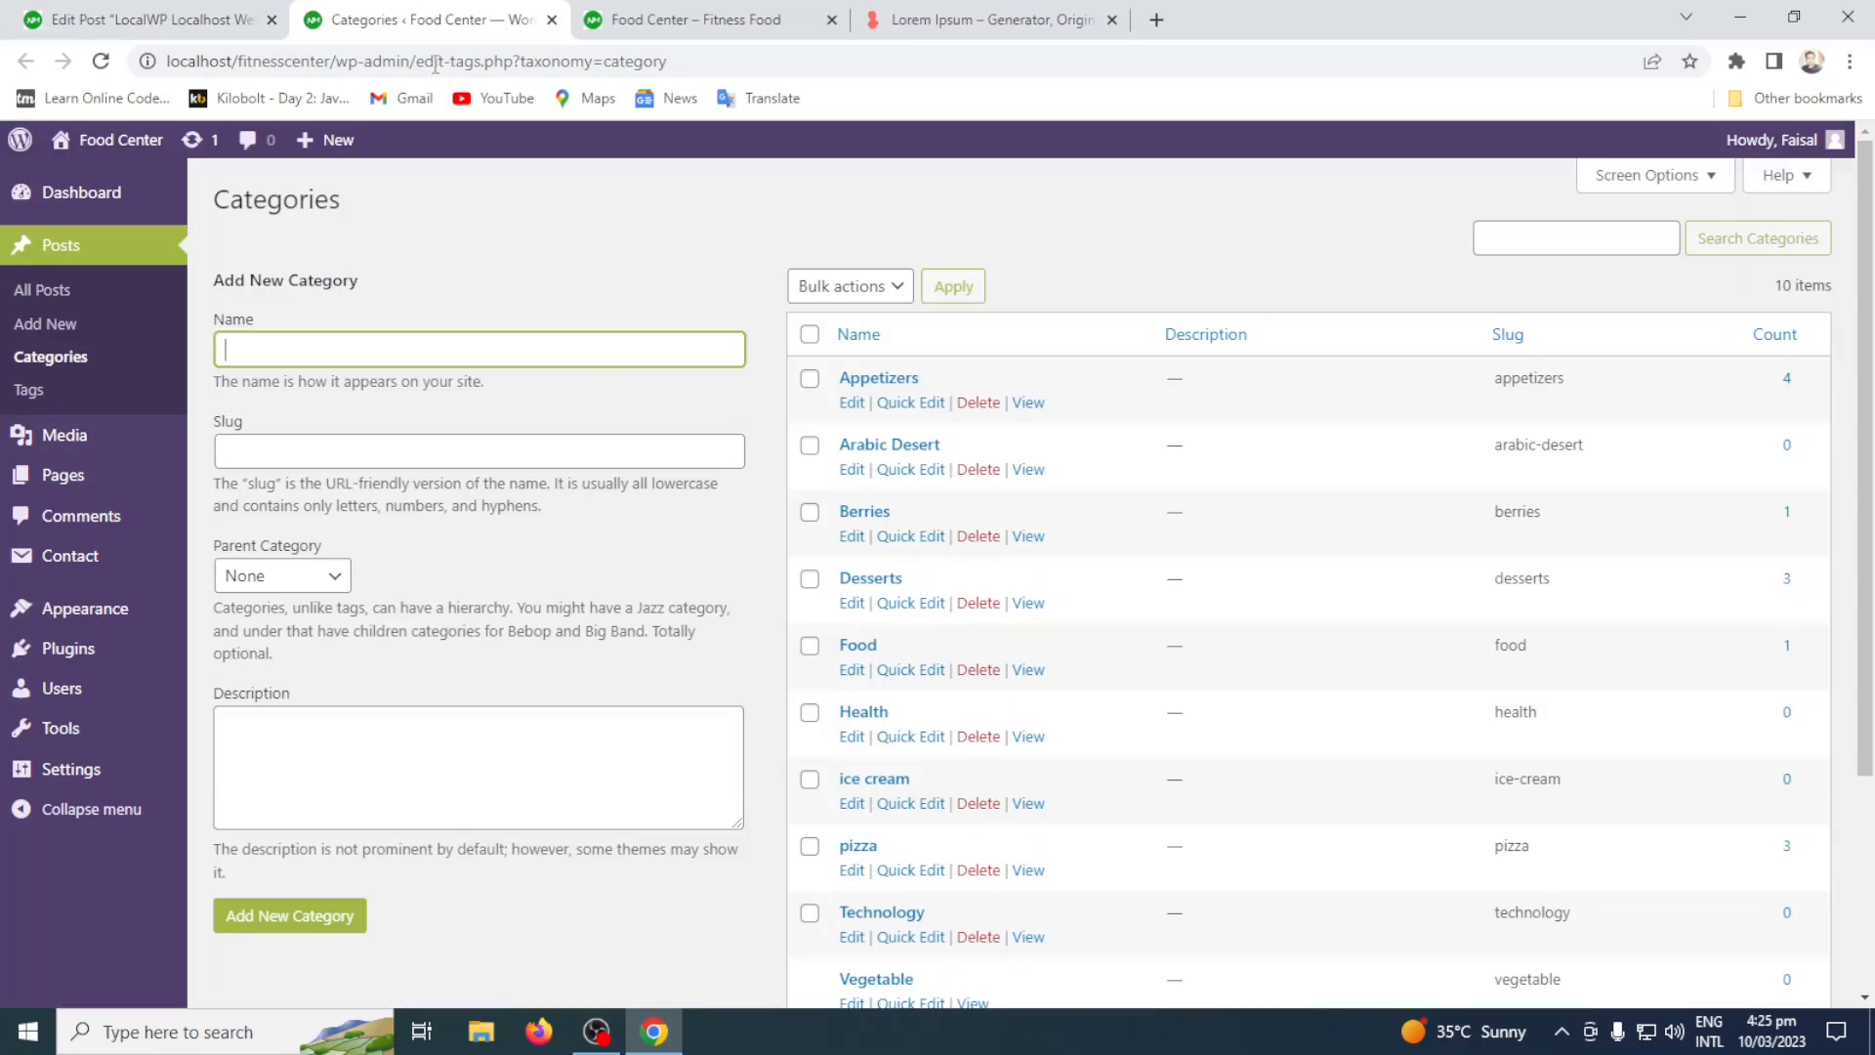
scroll(1211, 547, down, 3)
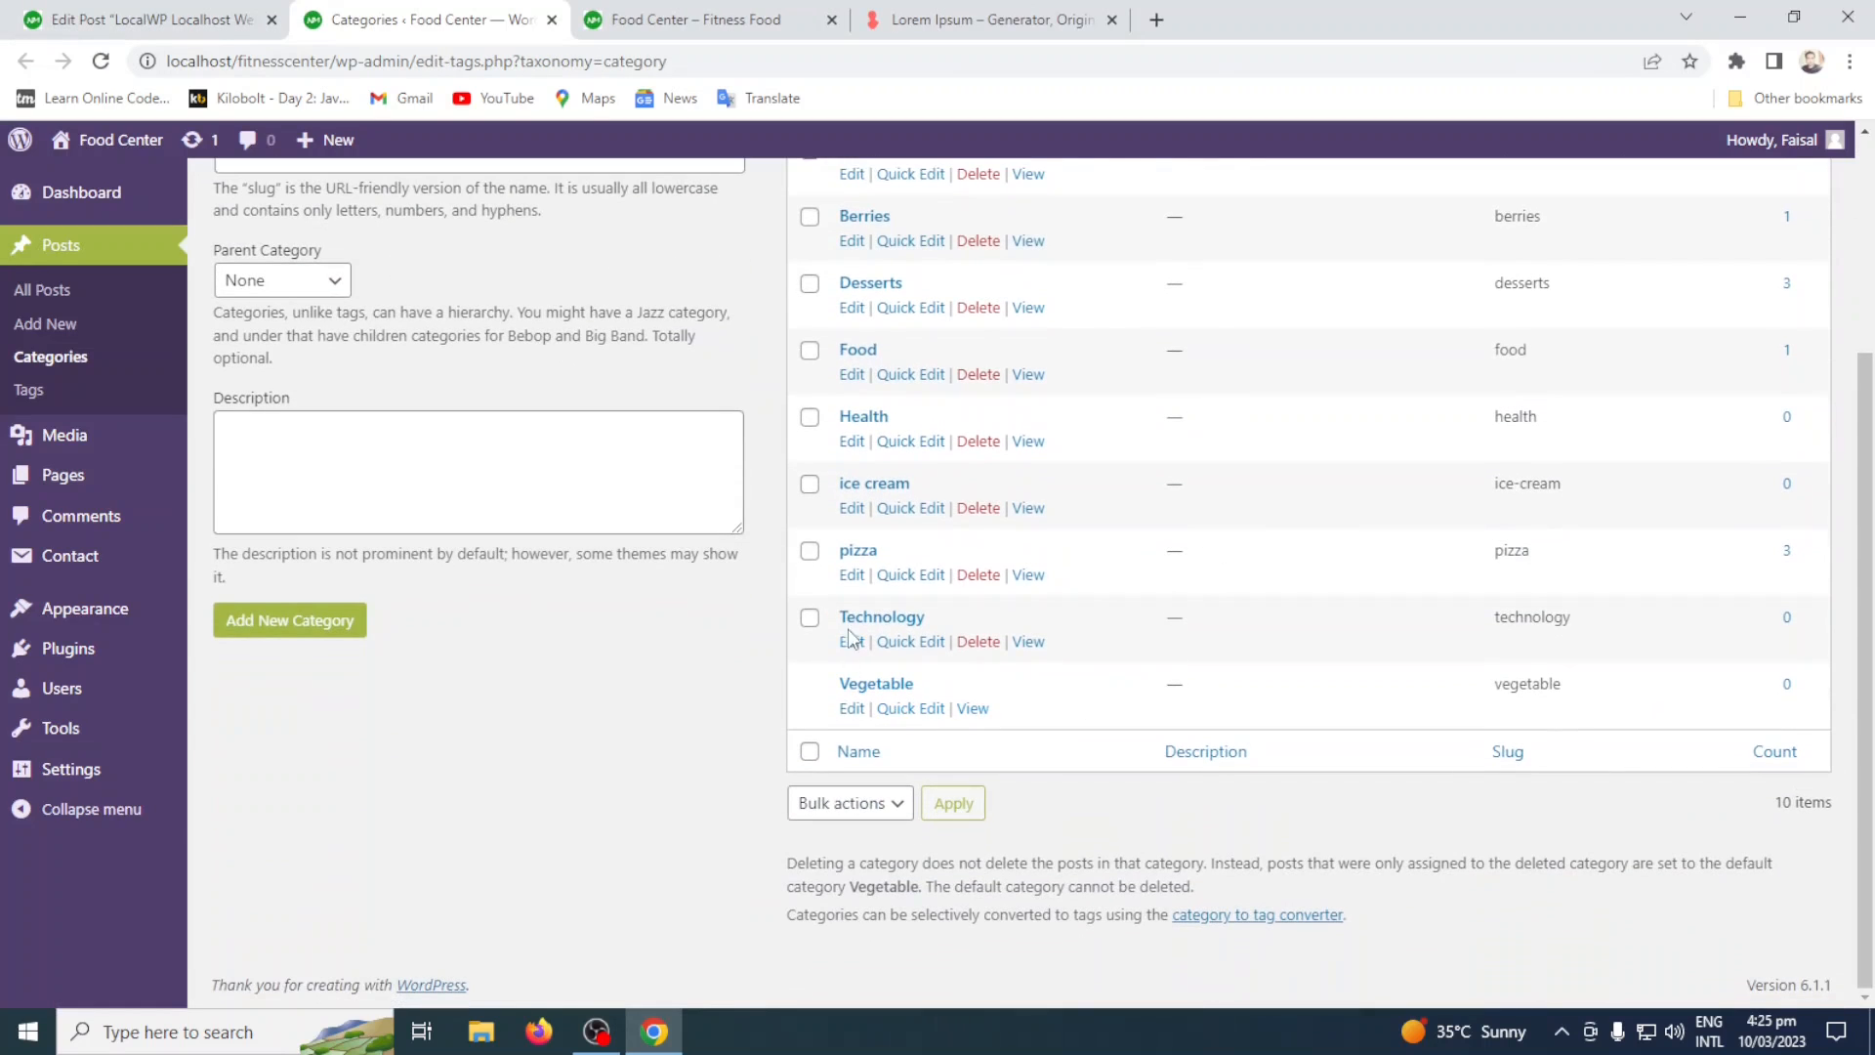
Return to the post editor, remove the Appetizers category from the post, and collapse the category settings.
click(211, 11)
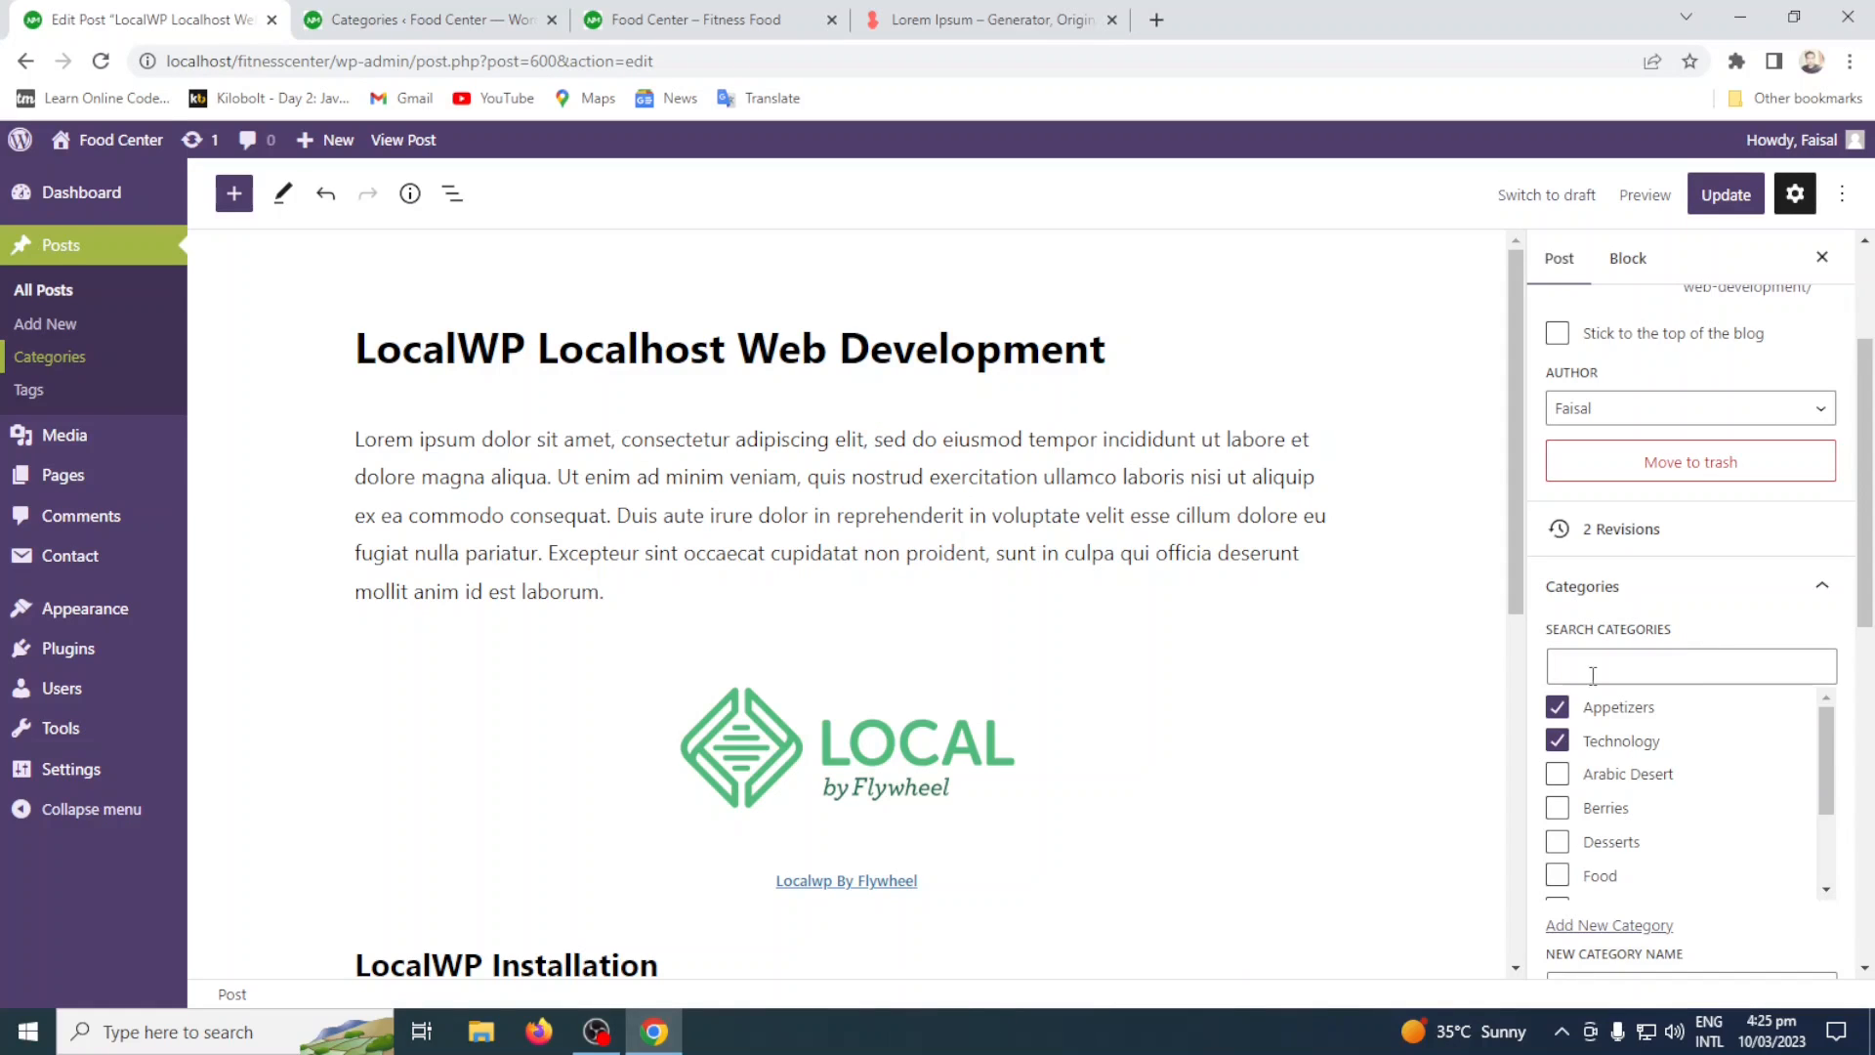
click(1557, 709)
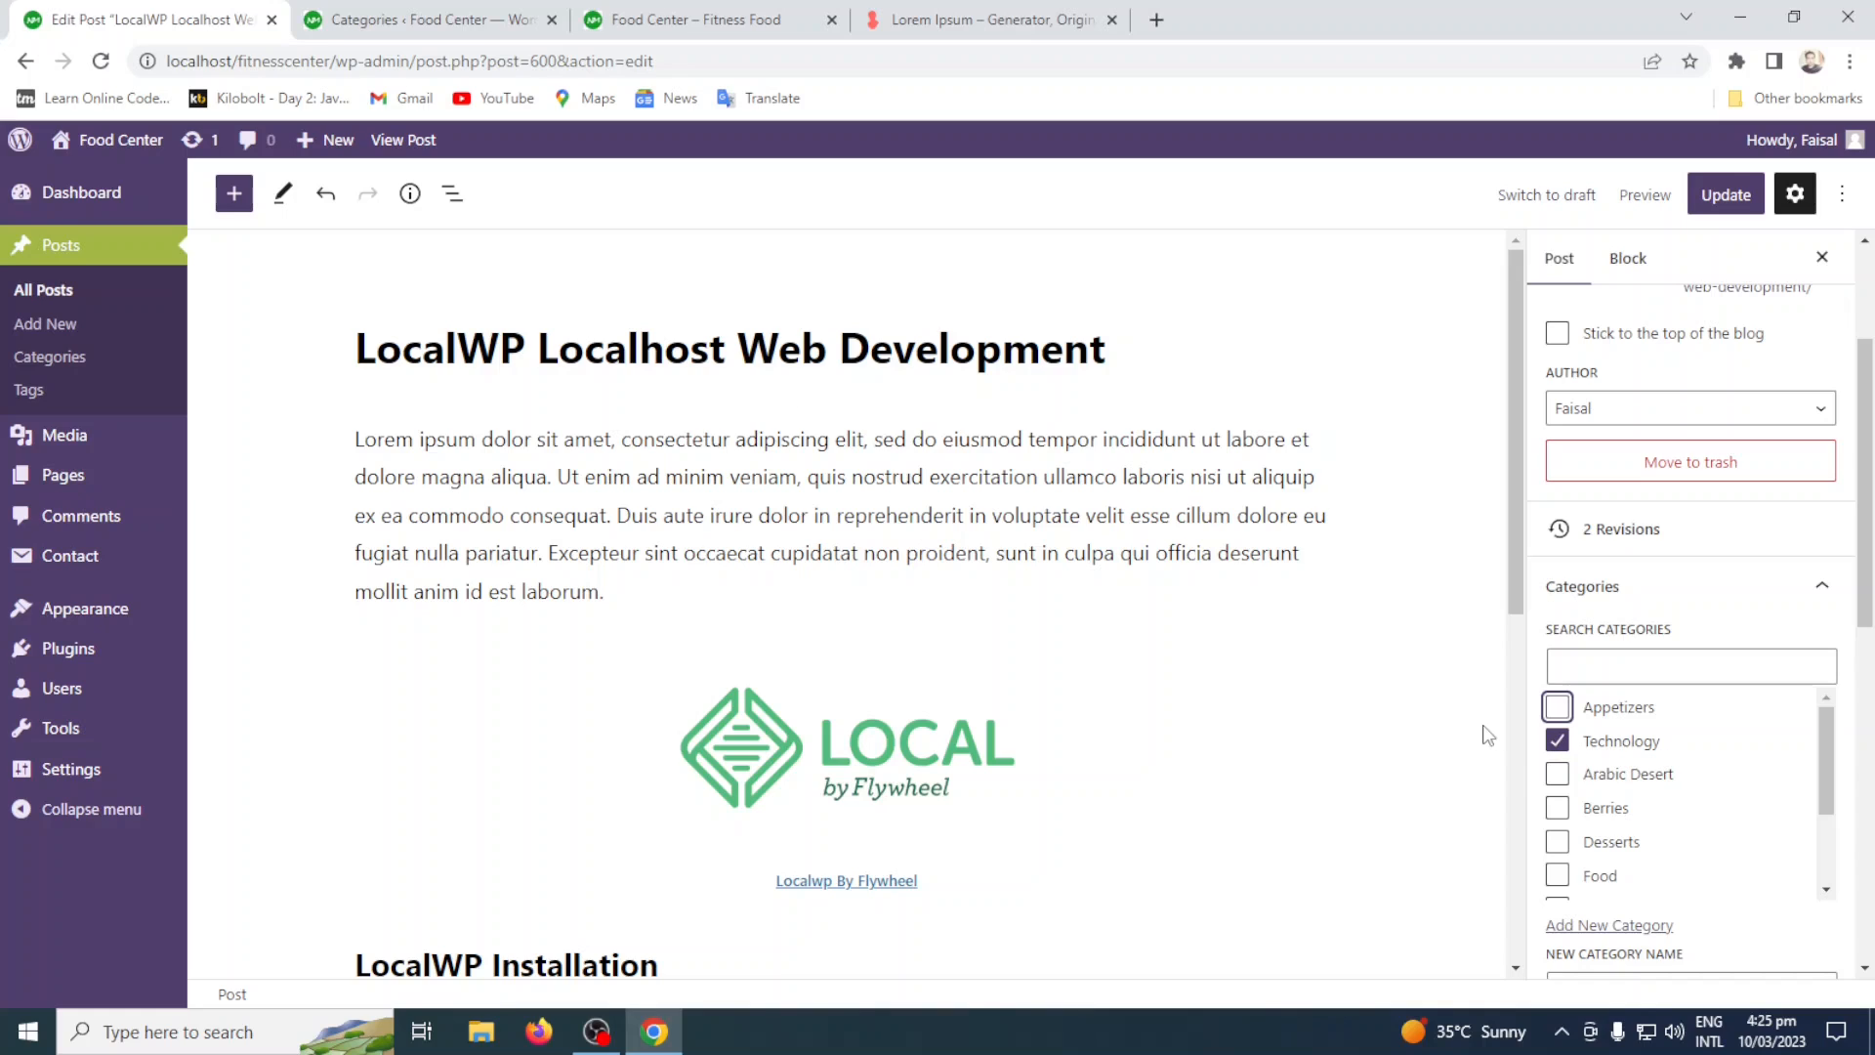
scroll(1709, 712, down, 2)
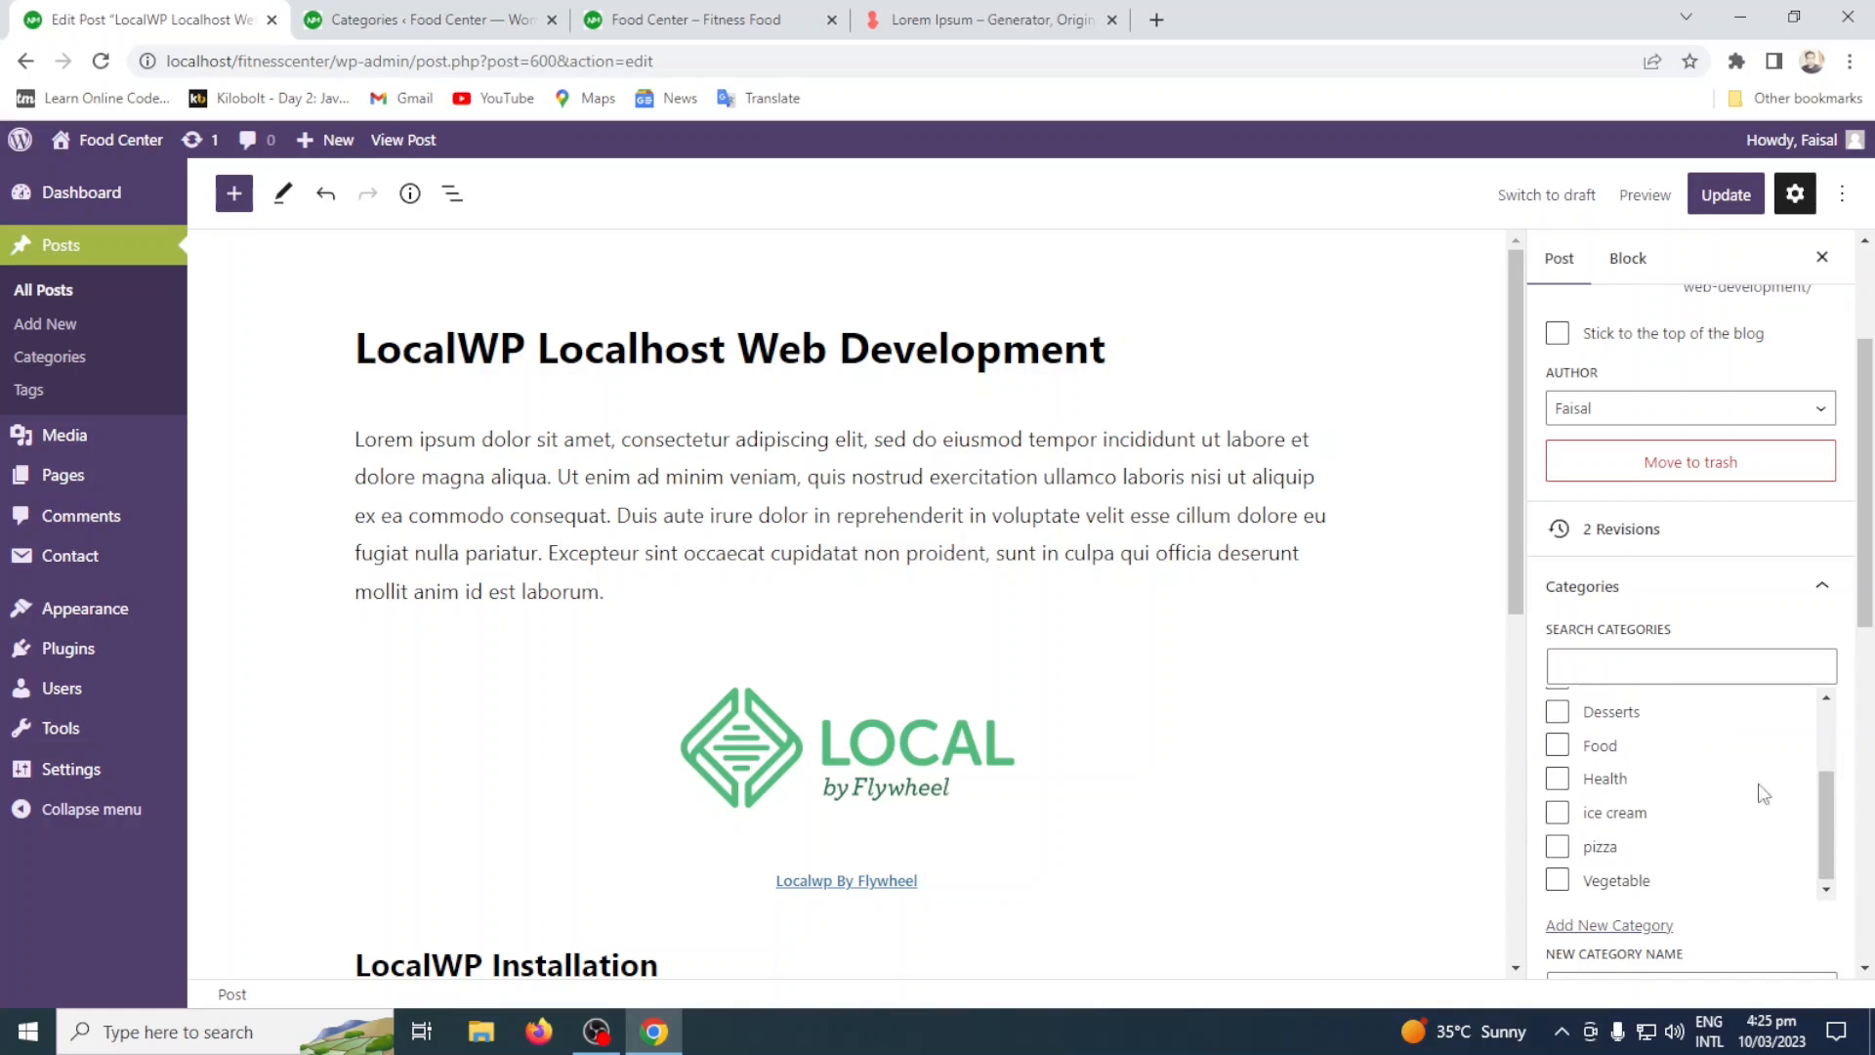
click(1822, 588)
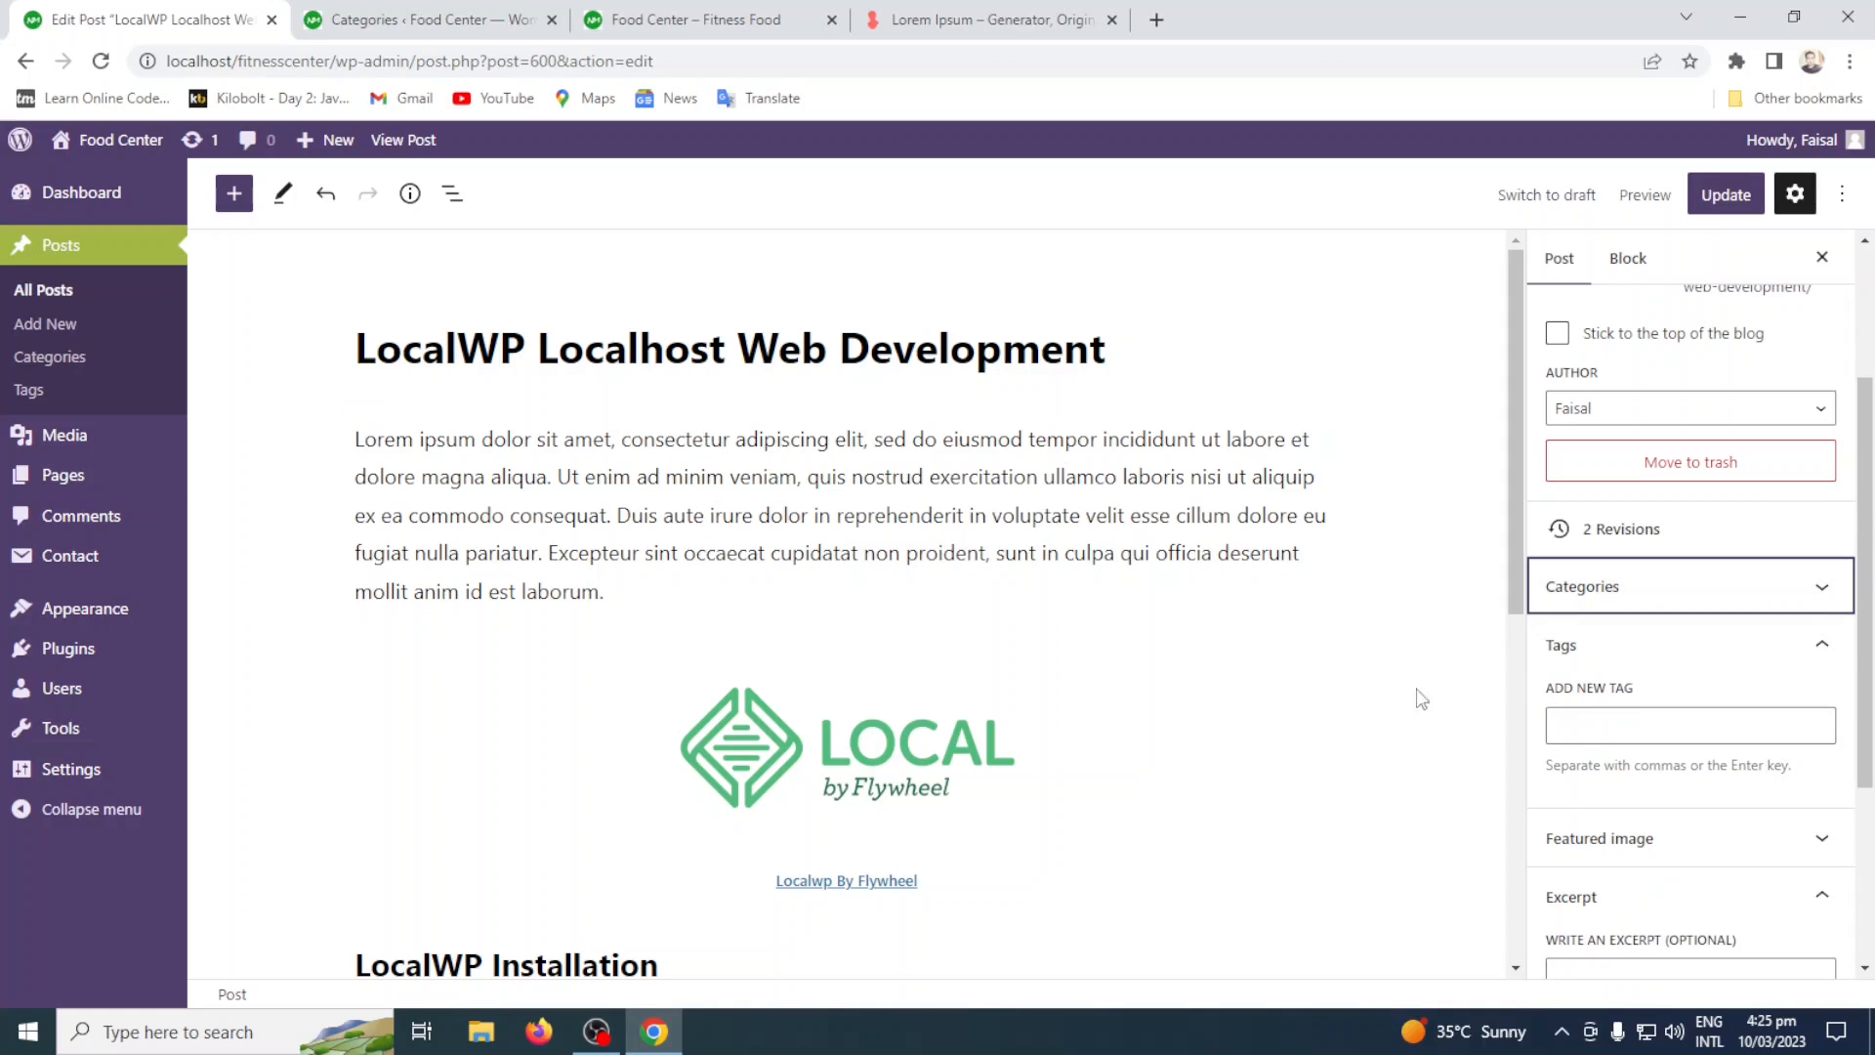
Find tags matching Local, compare them with the site's tags page, and assign the existing Localwp tag to the post.
click(1594, 722)
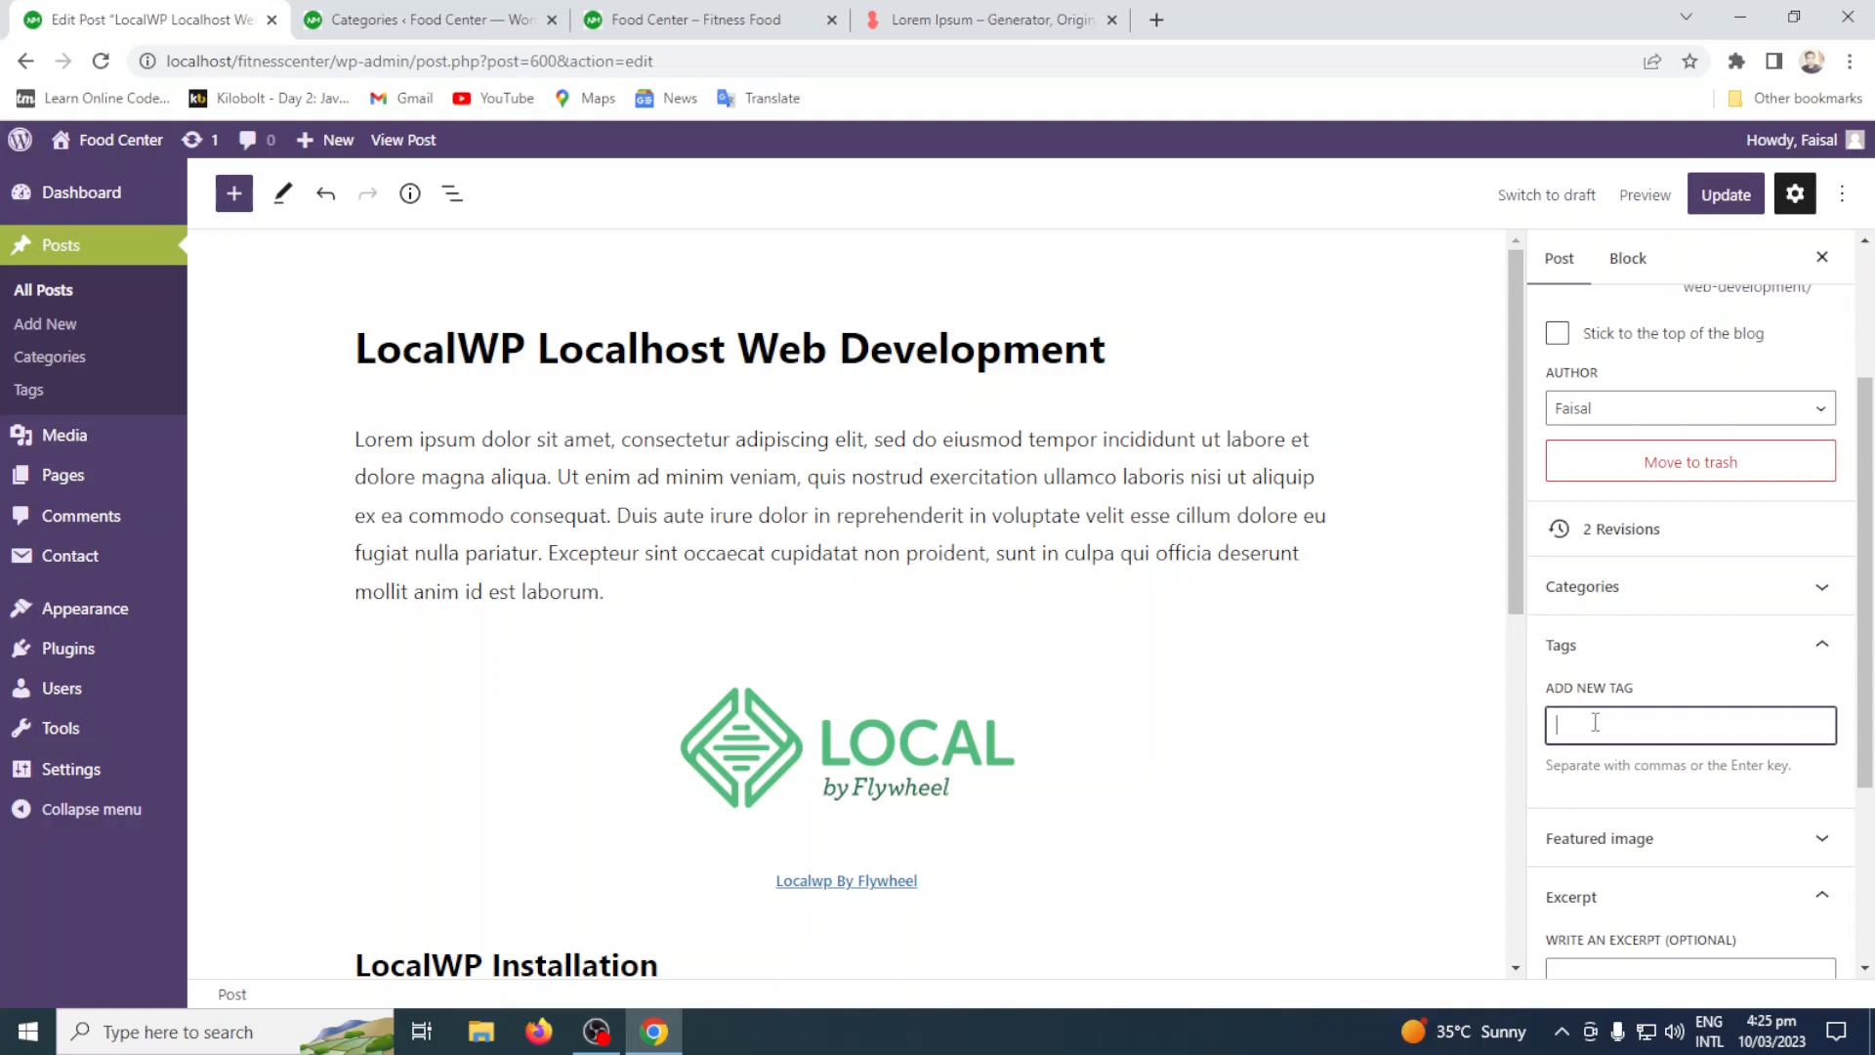
text(Local)
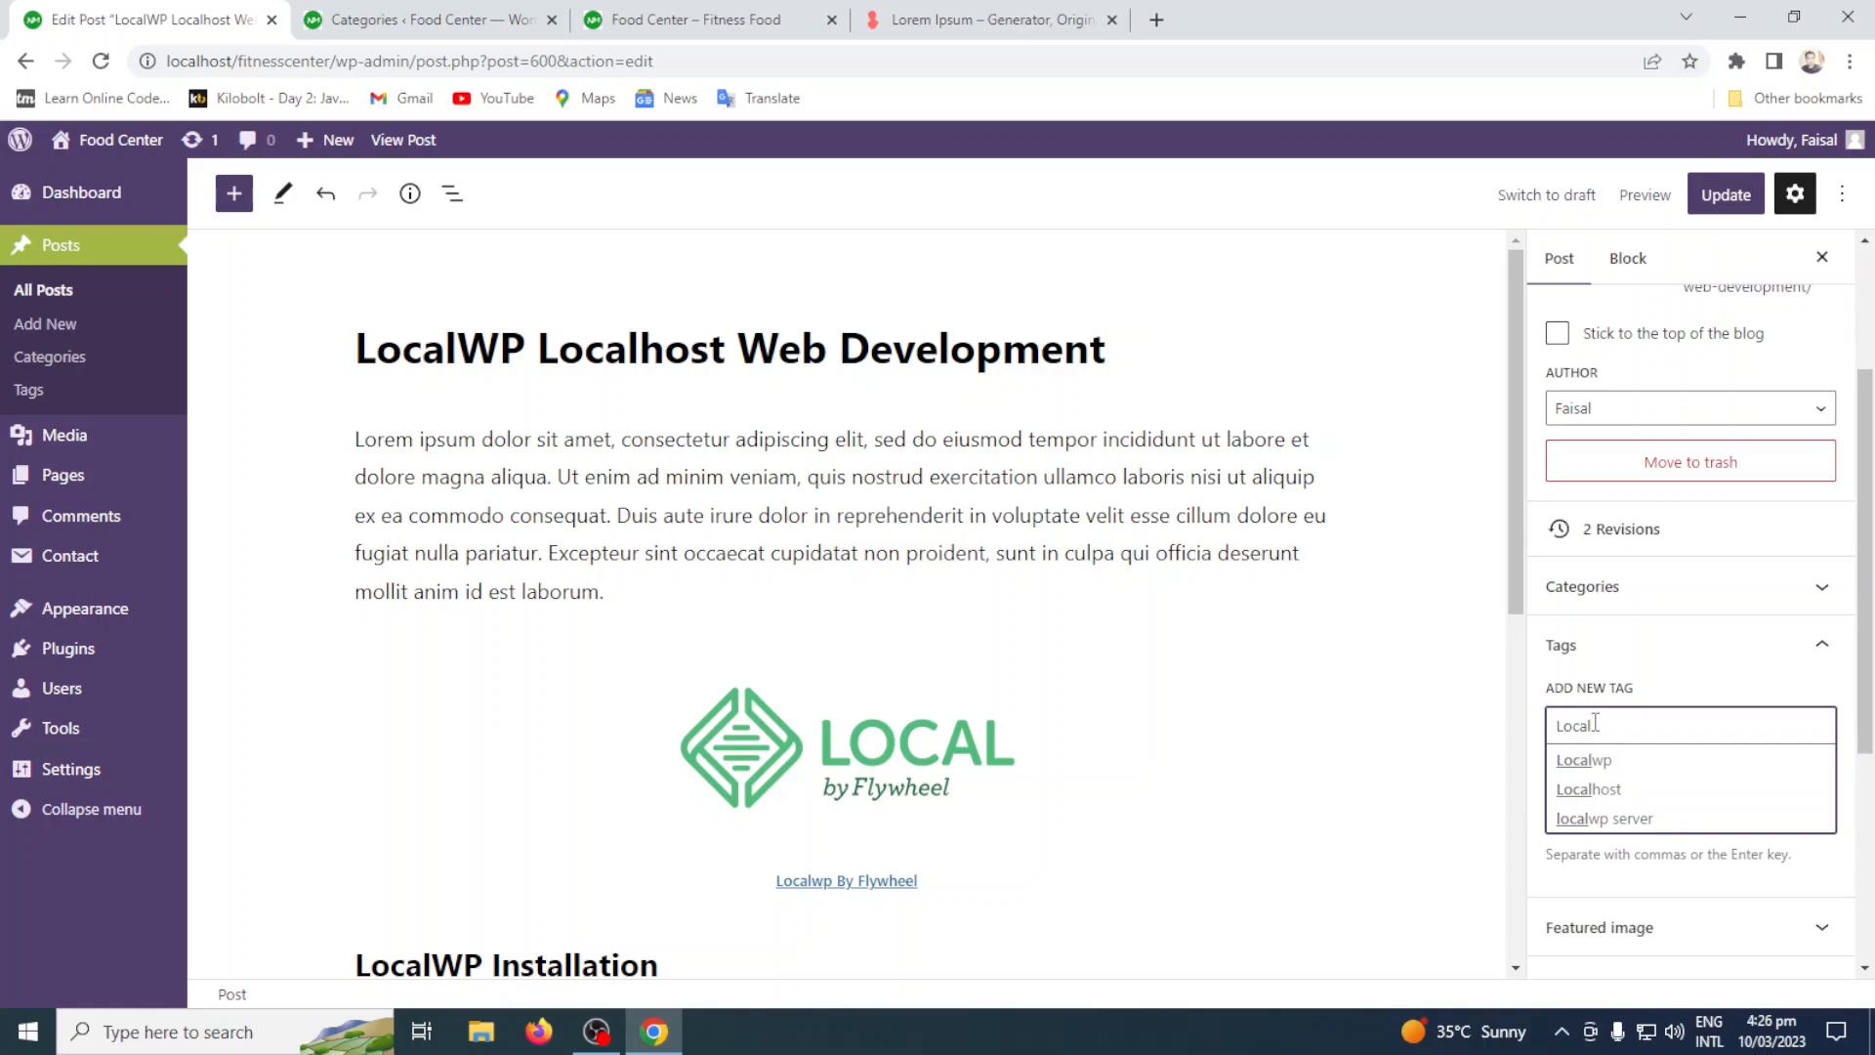
click(426, 12)
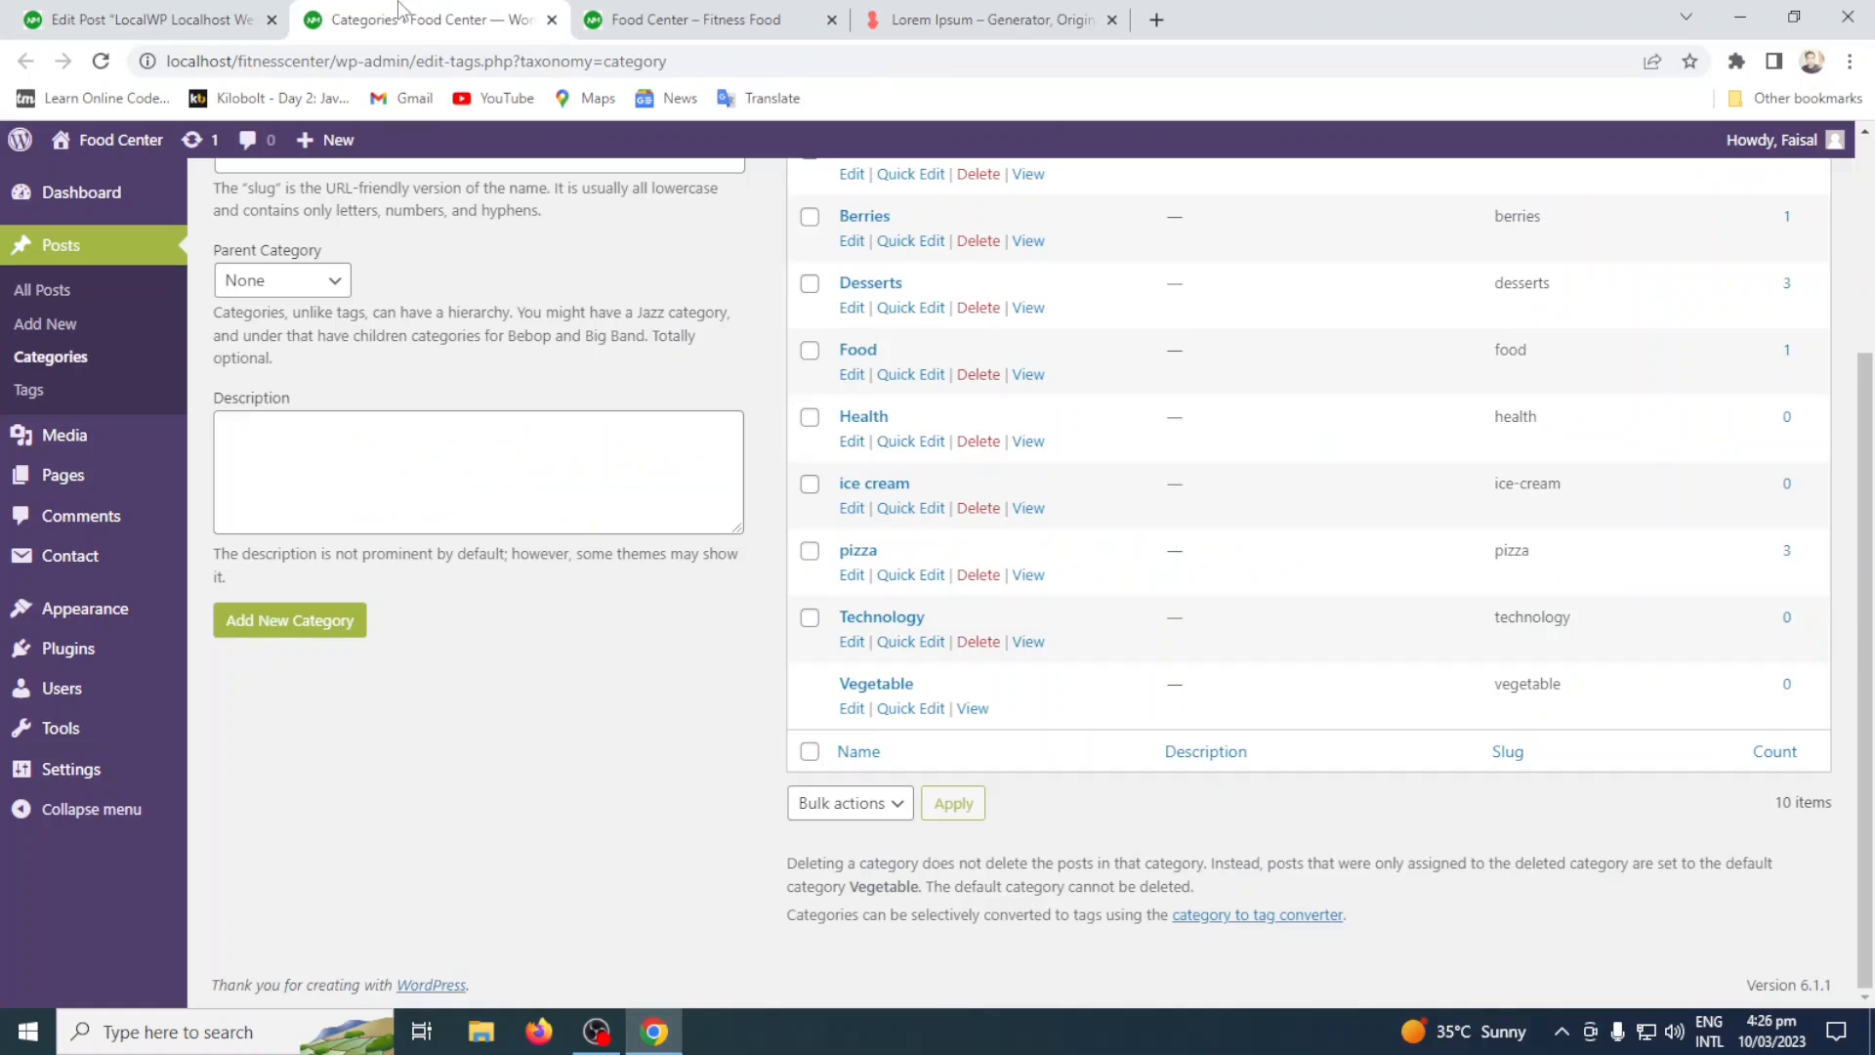
click(26, 399)
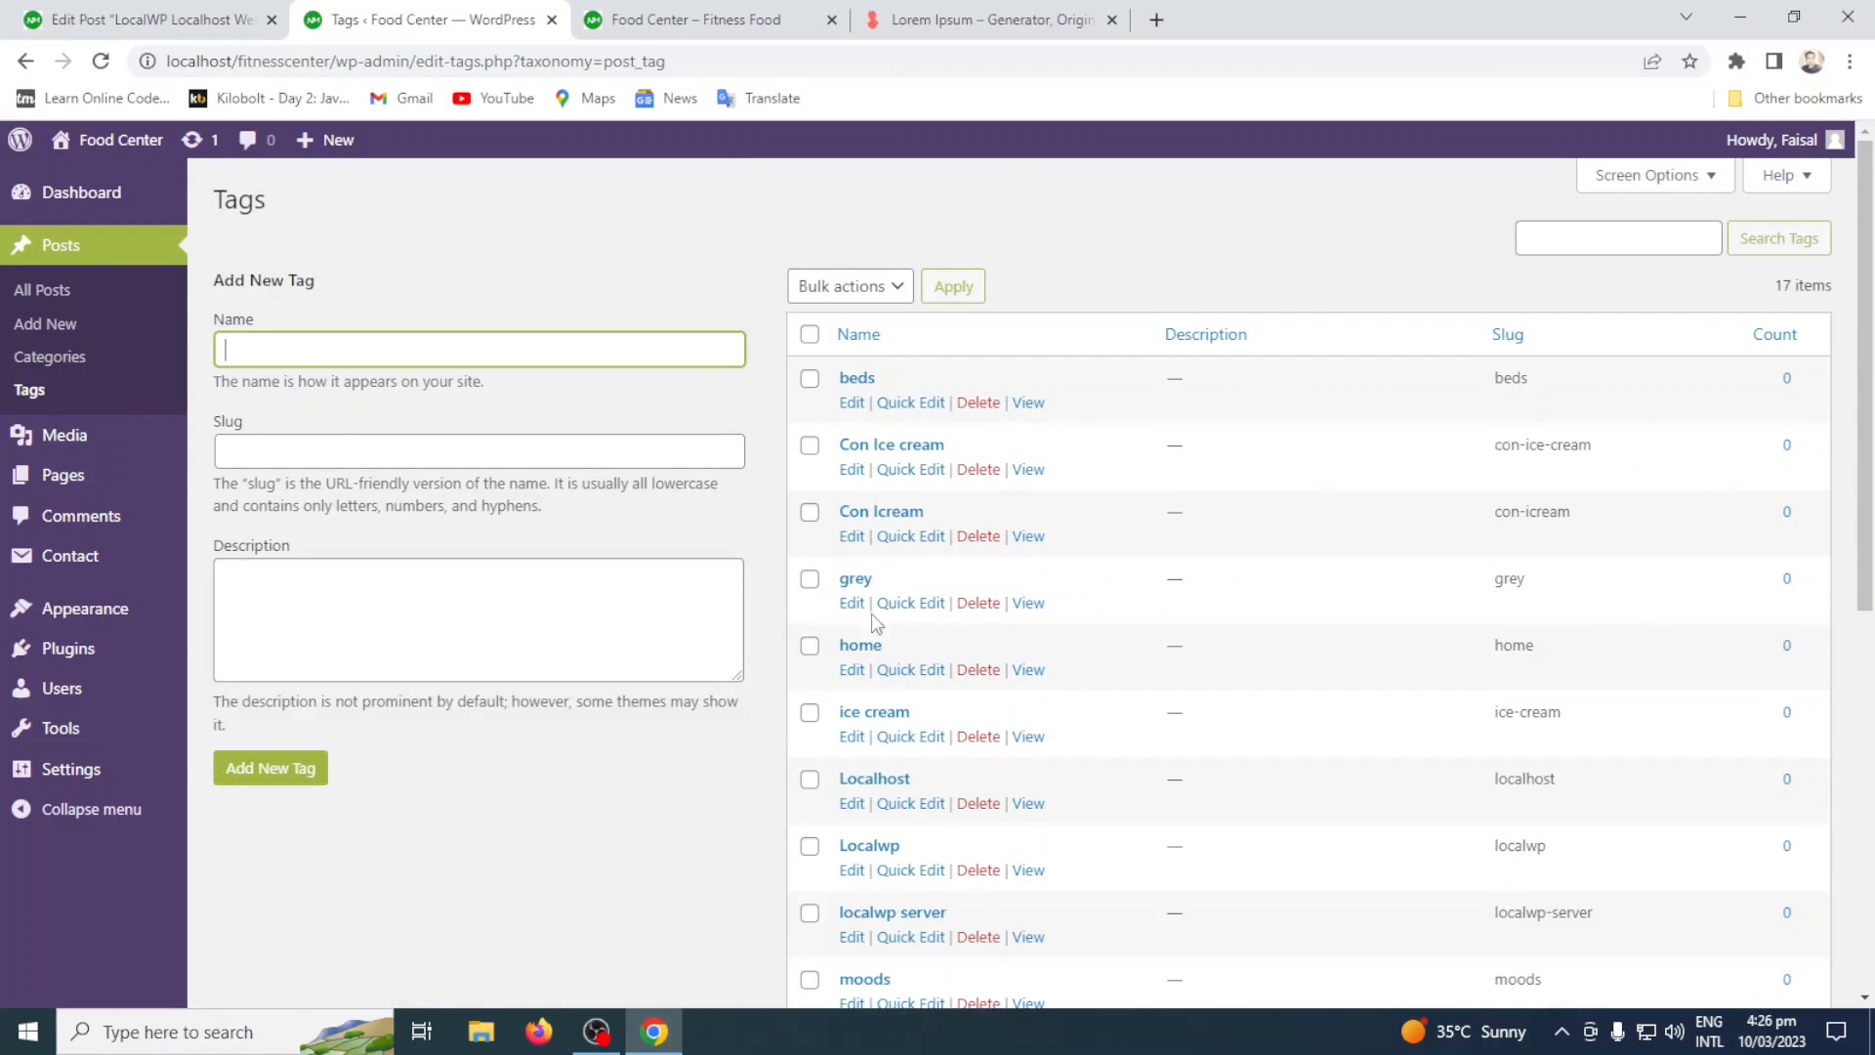
scroll(947, 801, down, 6)
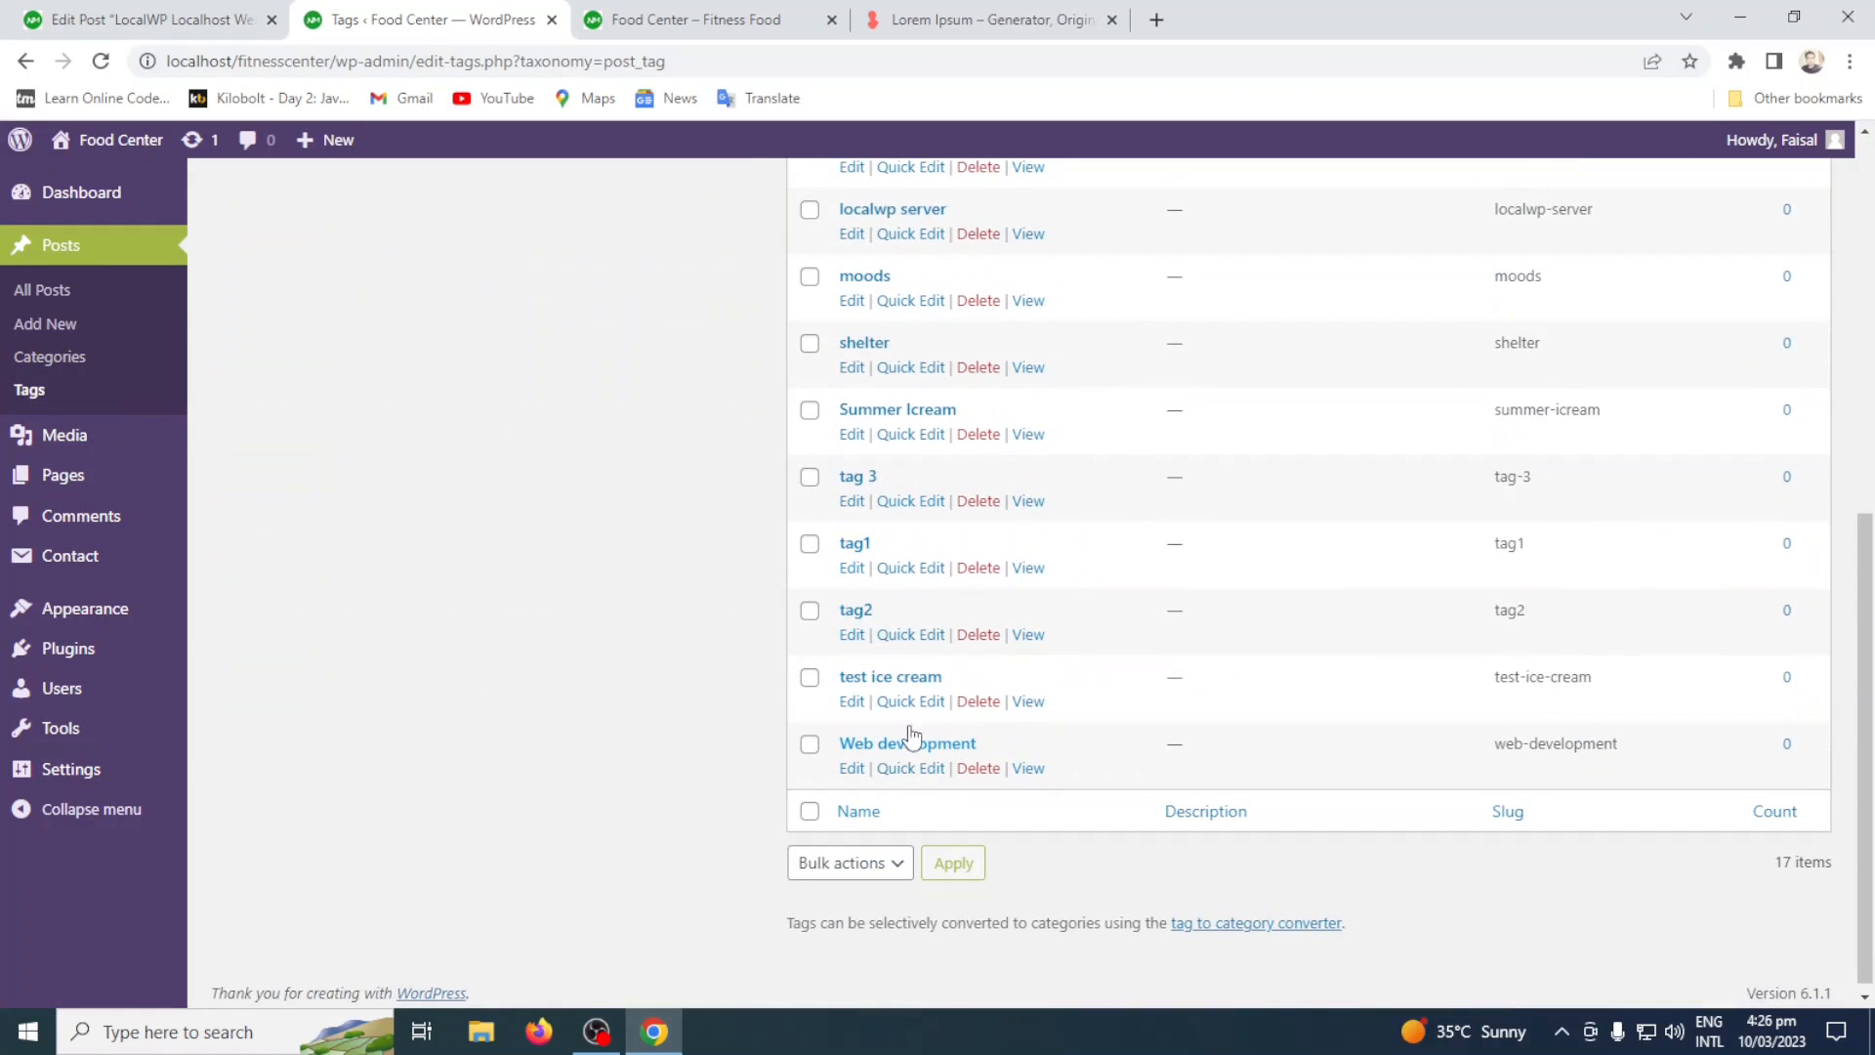
scroll(952, 525, up, 5)
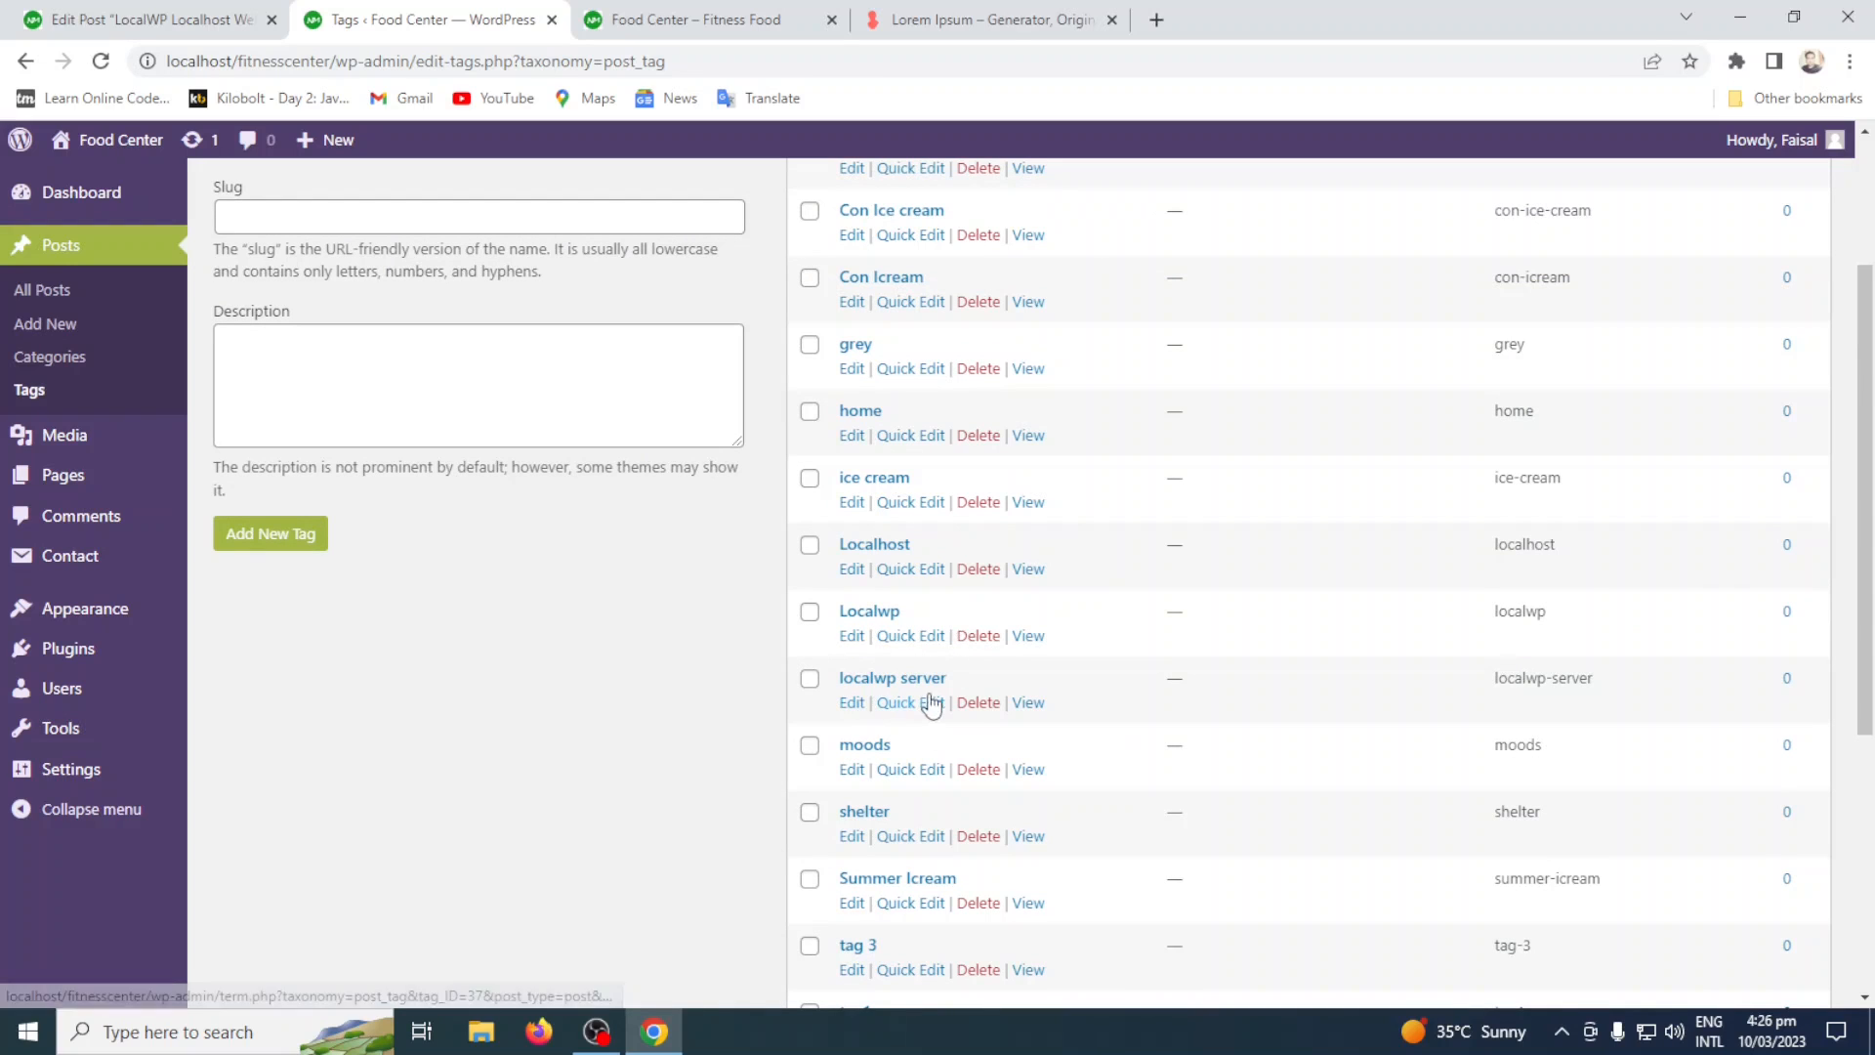
click(230, 14)
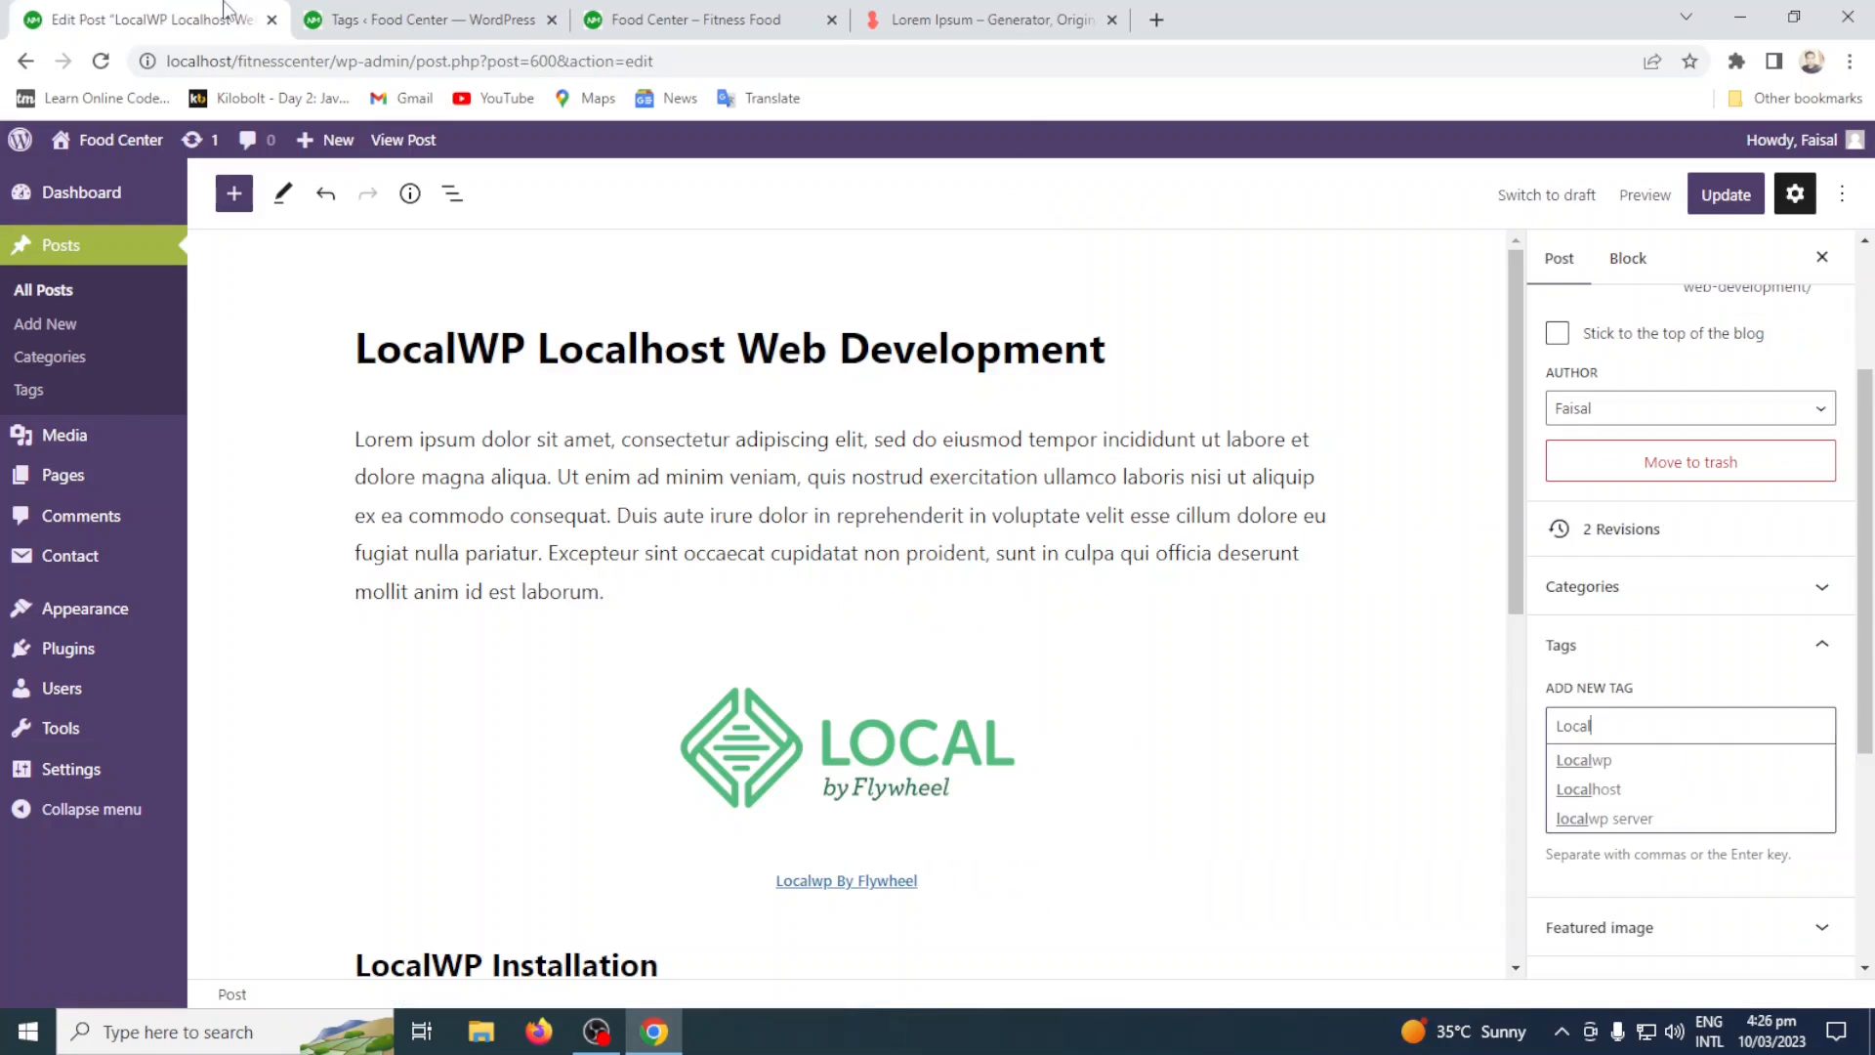
click(1654, 767)
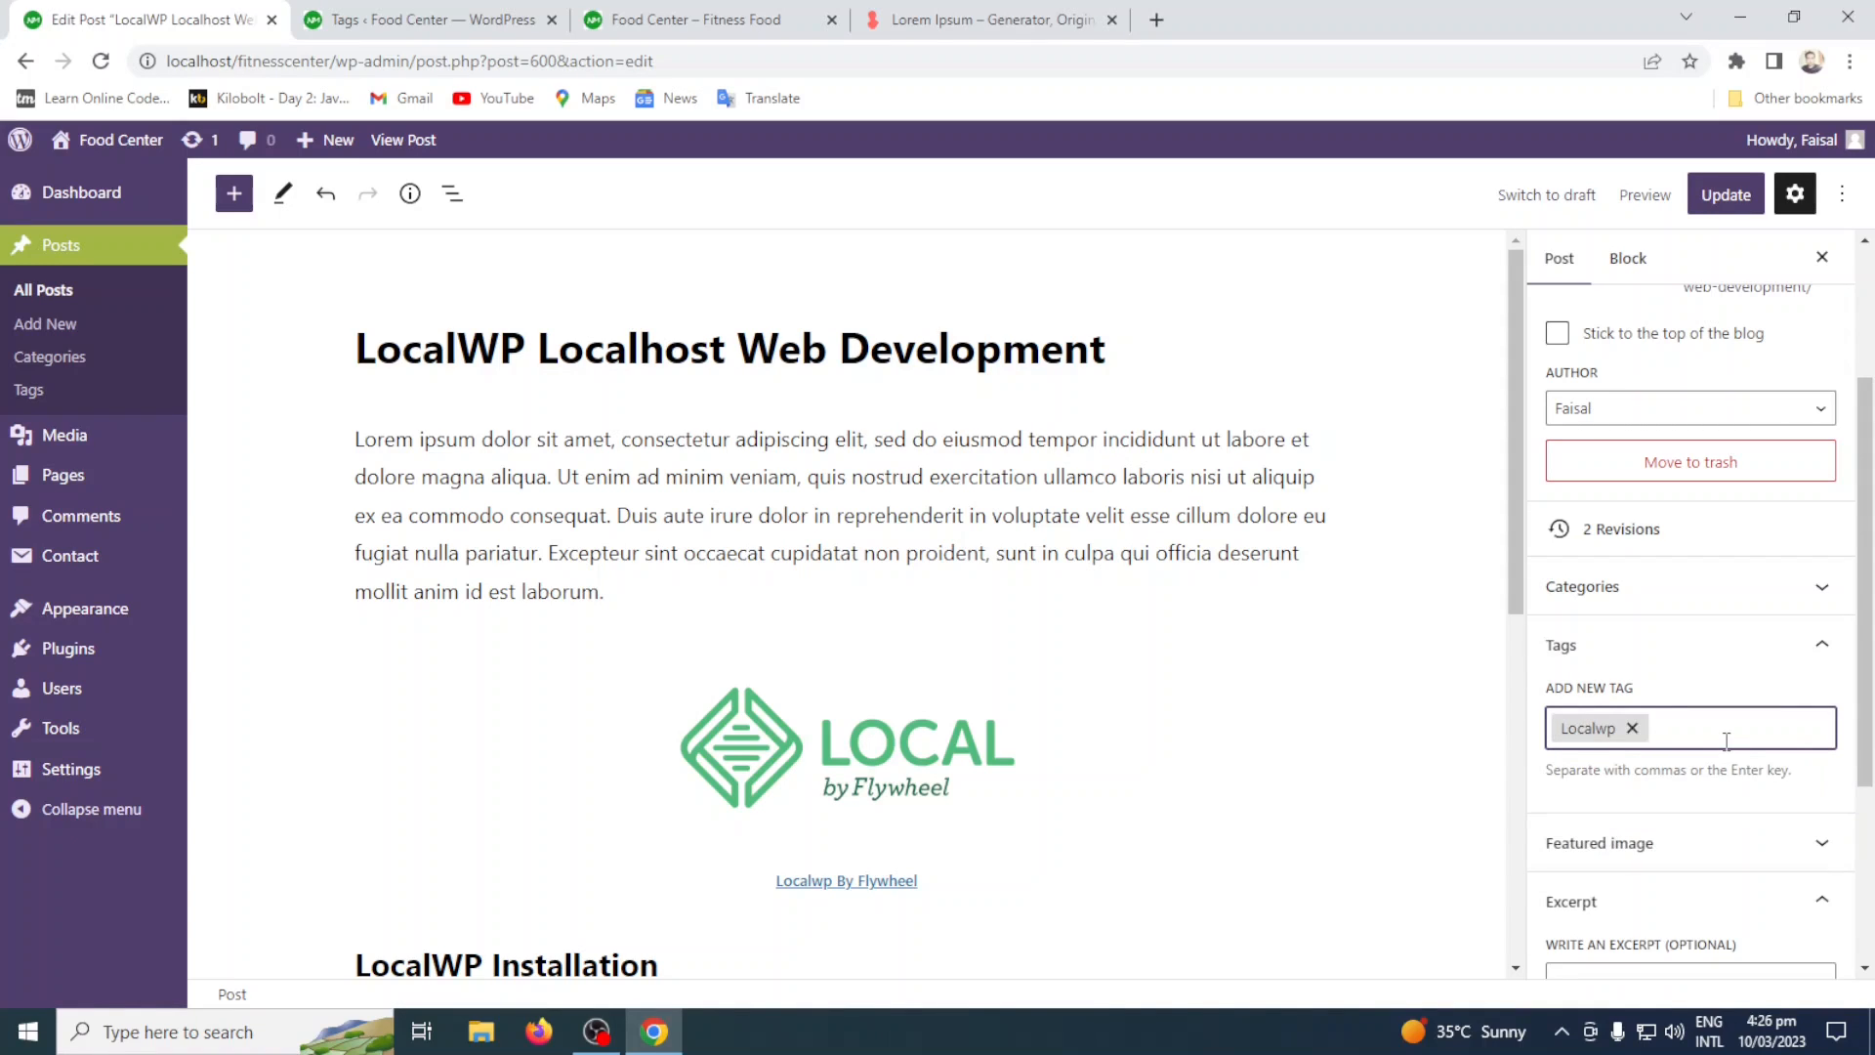
Assign the existing Localhost and localwp server tags to the post as well.
text(Local)
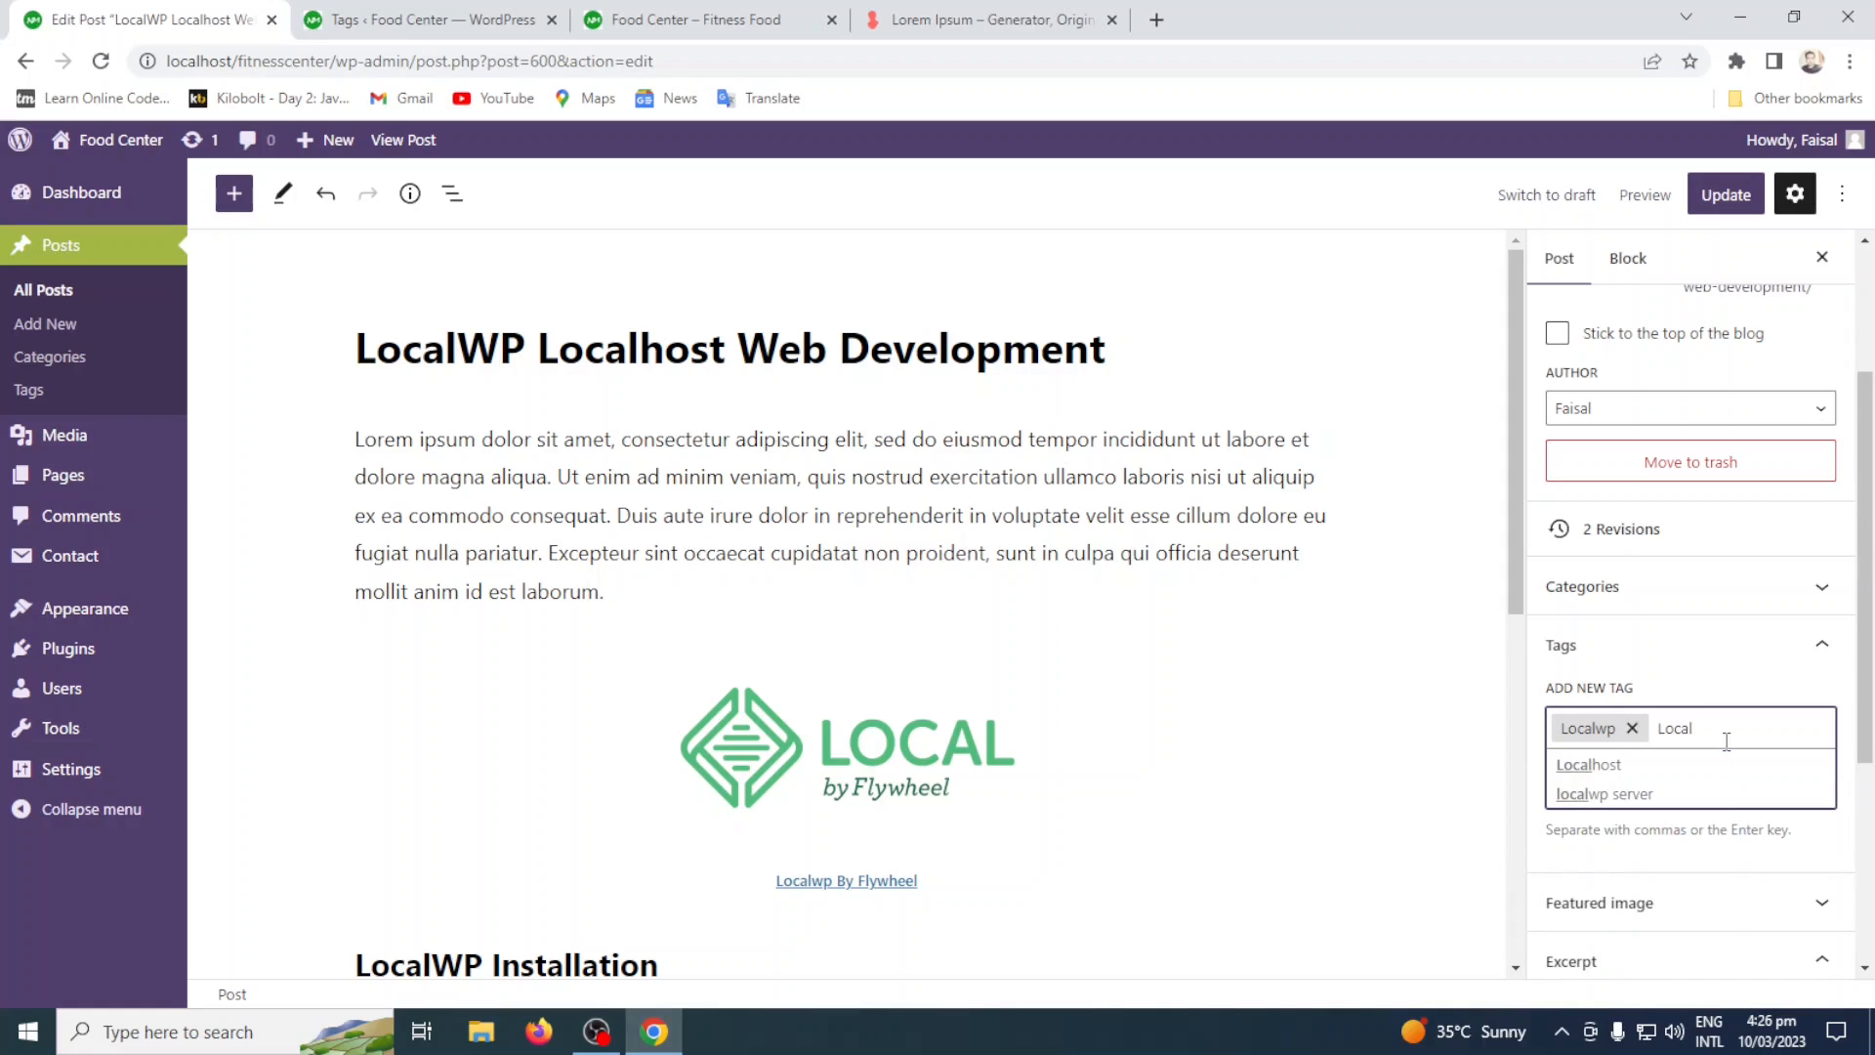
click(1678, 765)
text(Local)
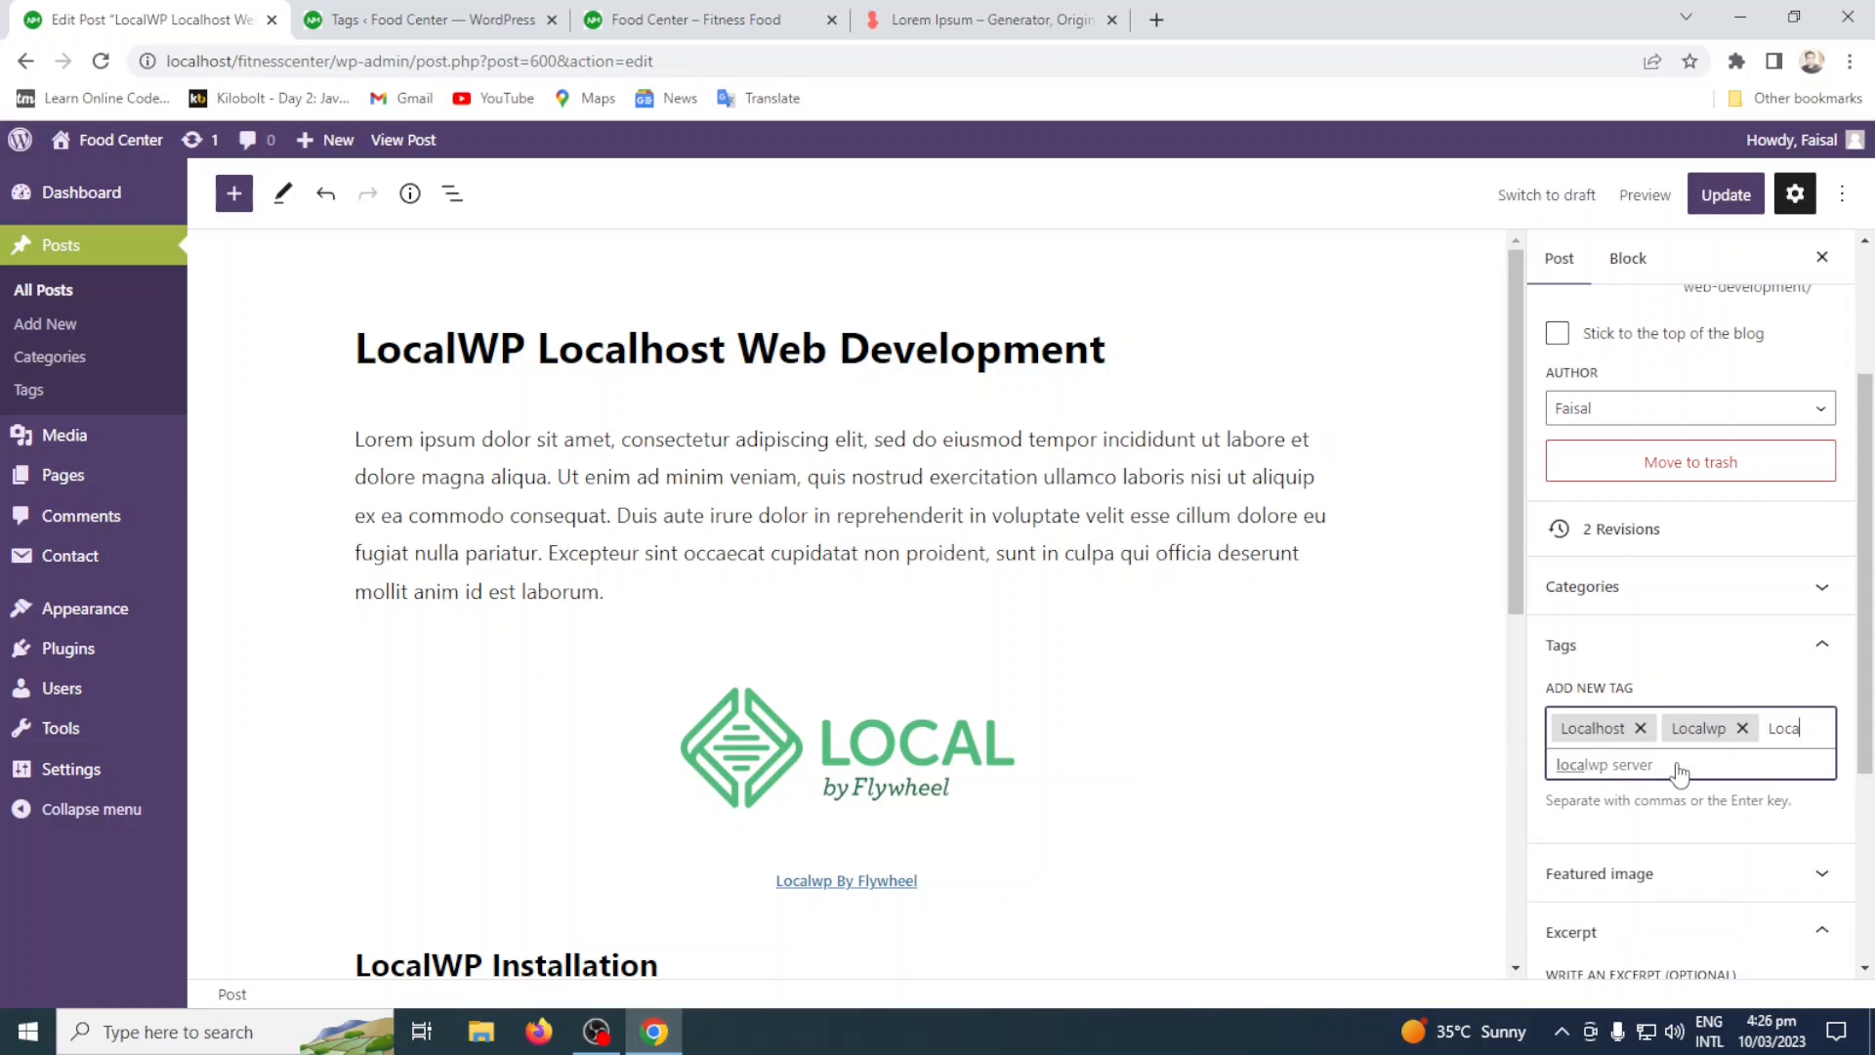
click(1678, 768)
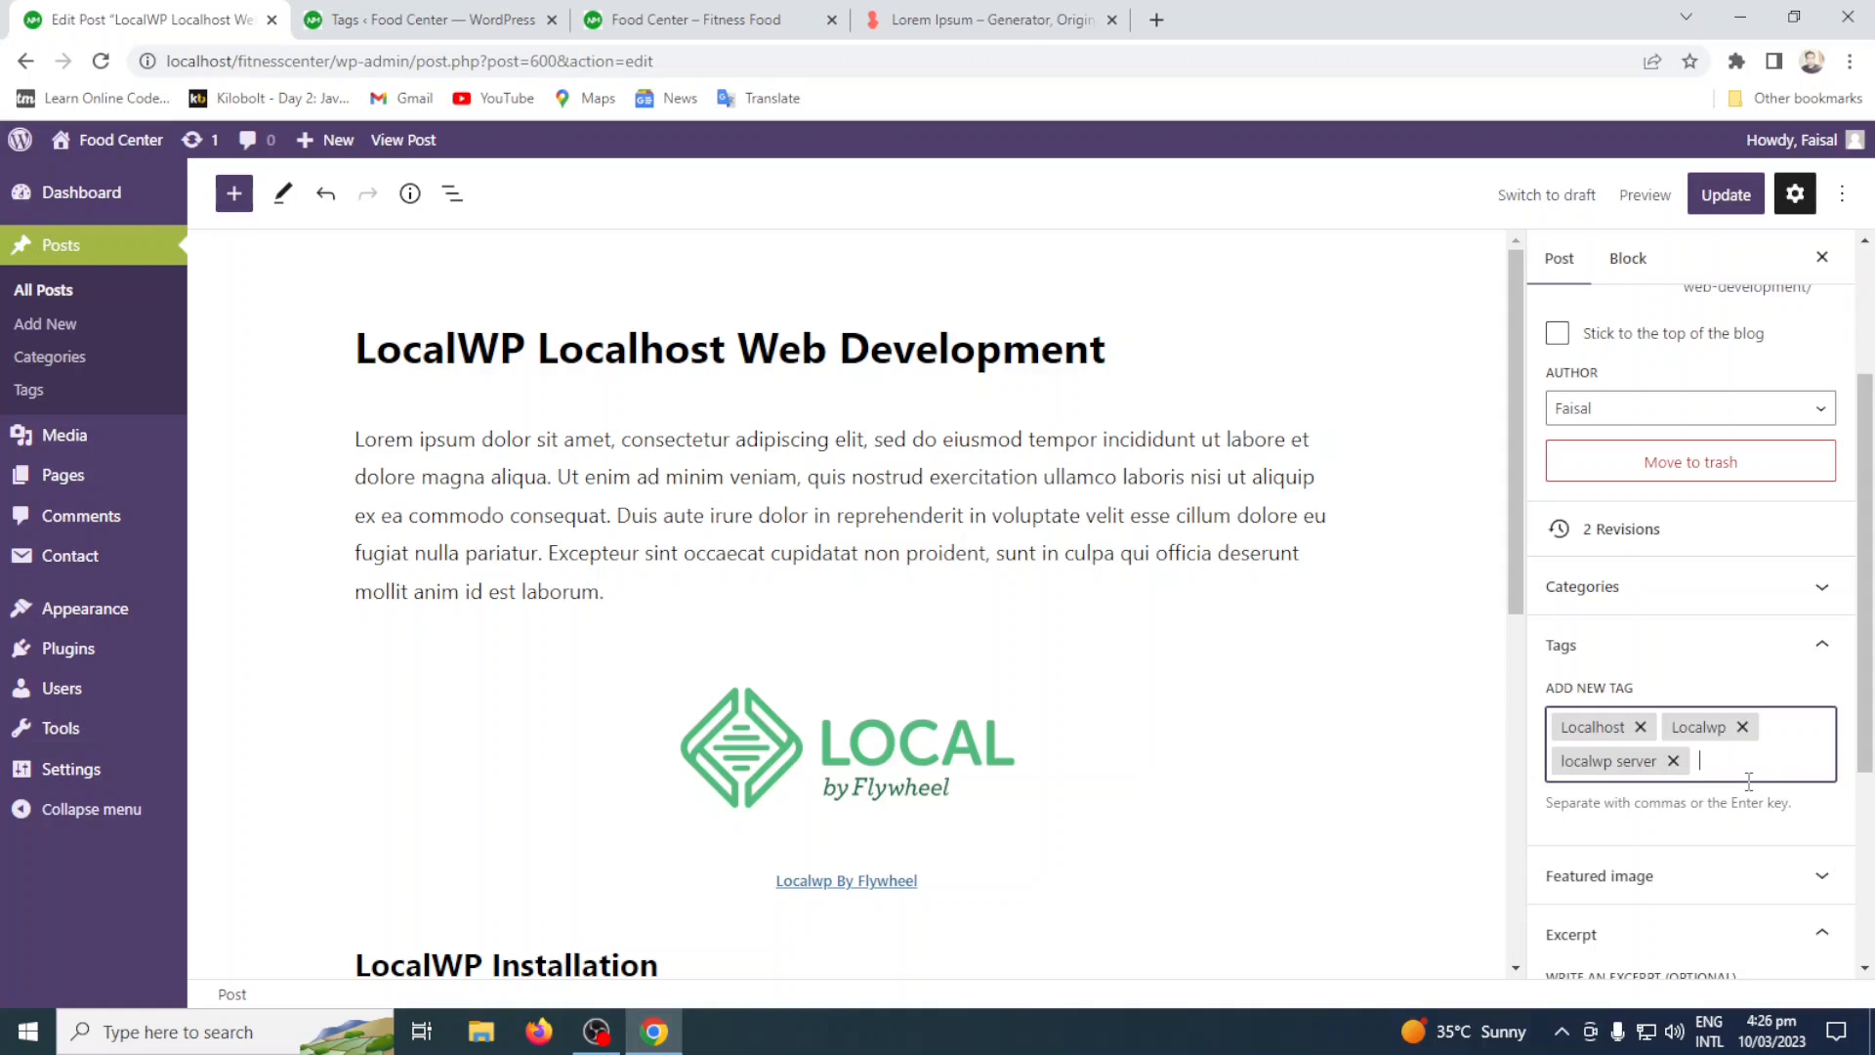
Check the site's tags page again, assign the existing Web development tag to the post, and add an HTML tag.
click(454, 13)
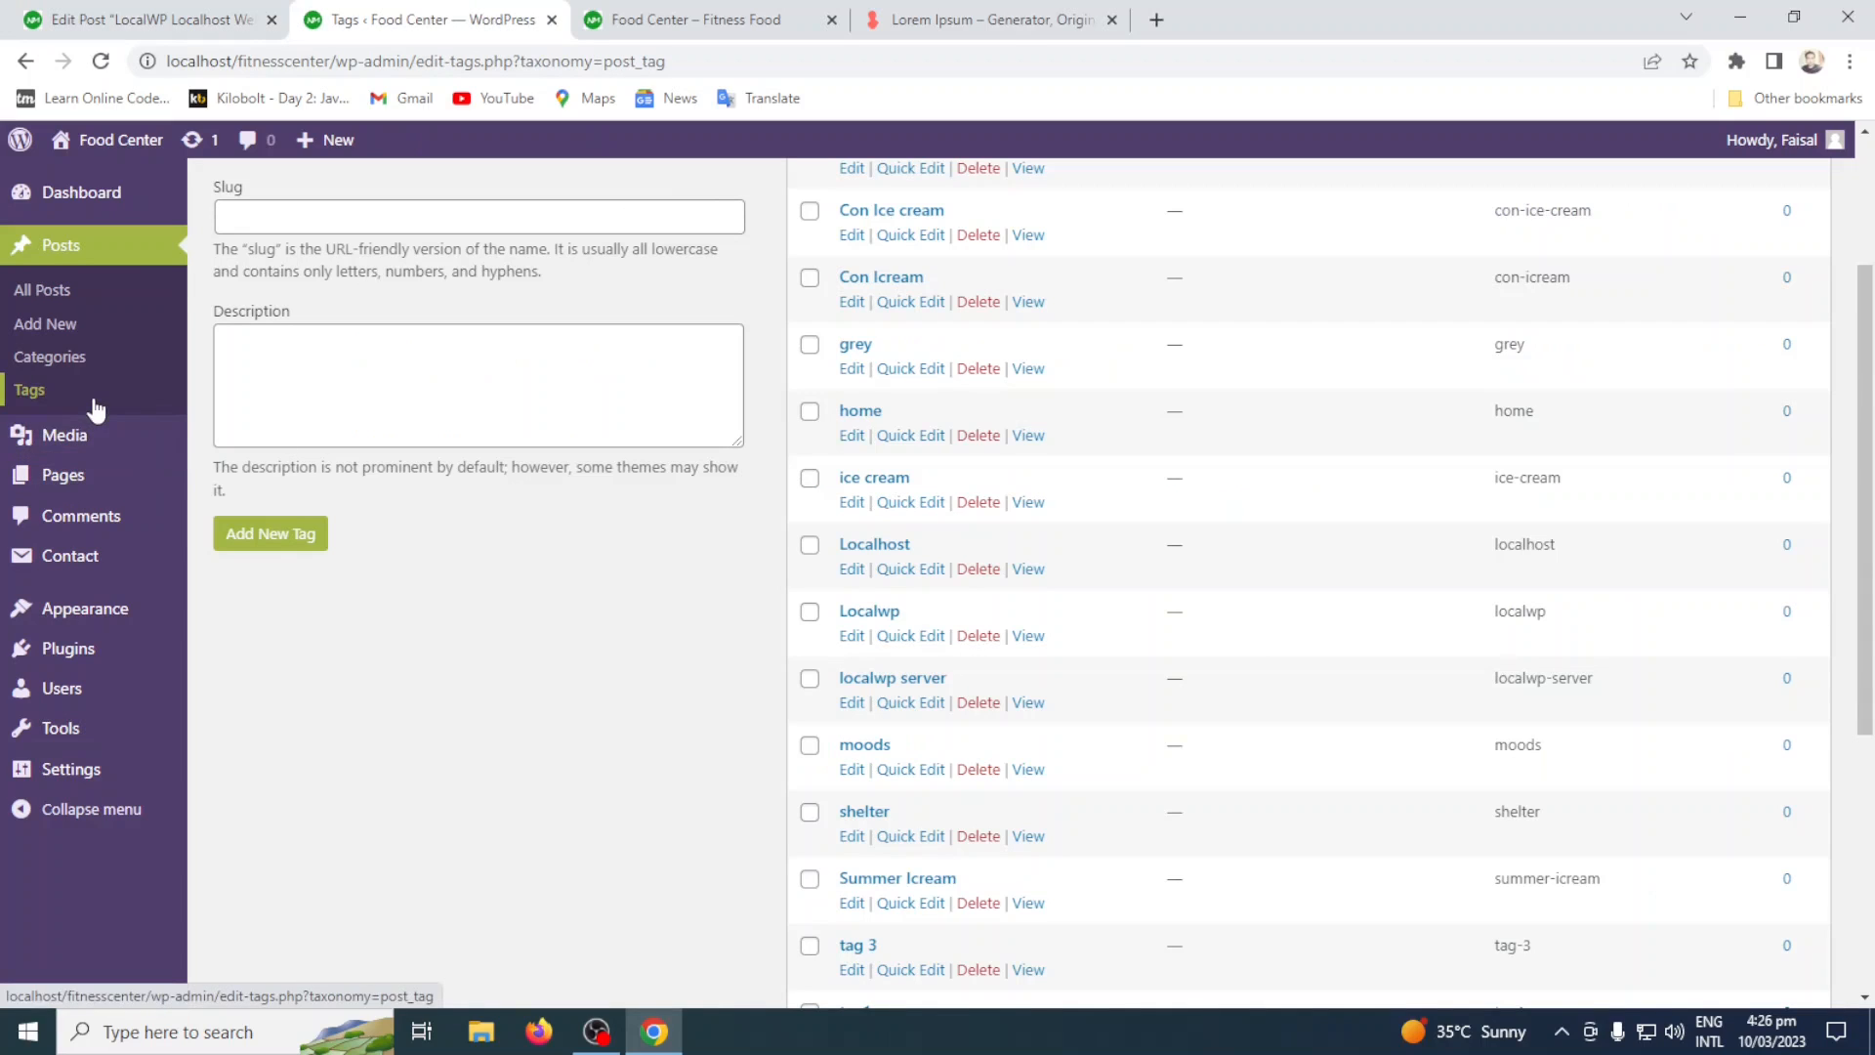
click(156, 20)
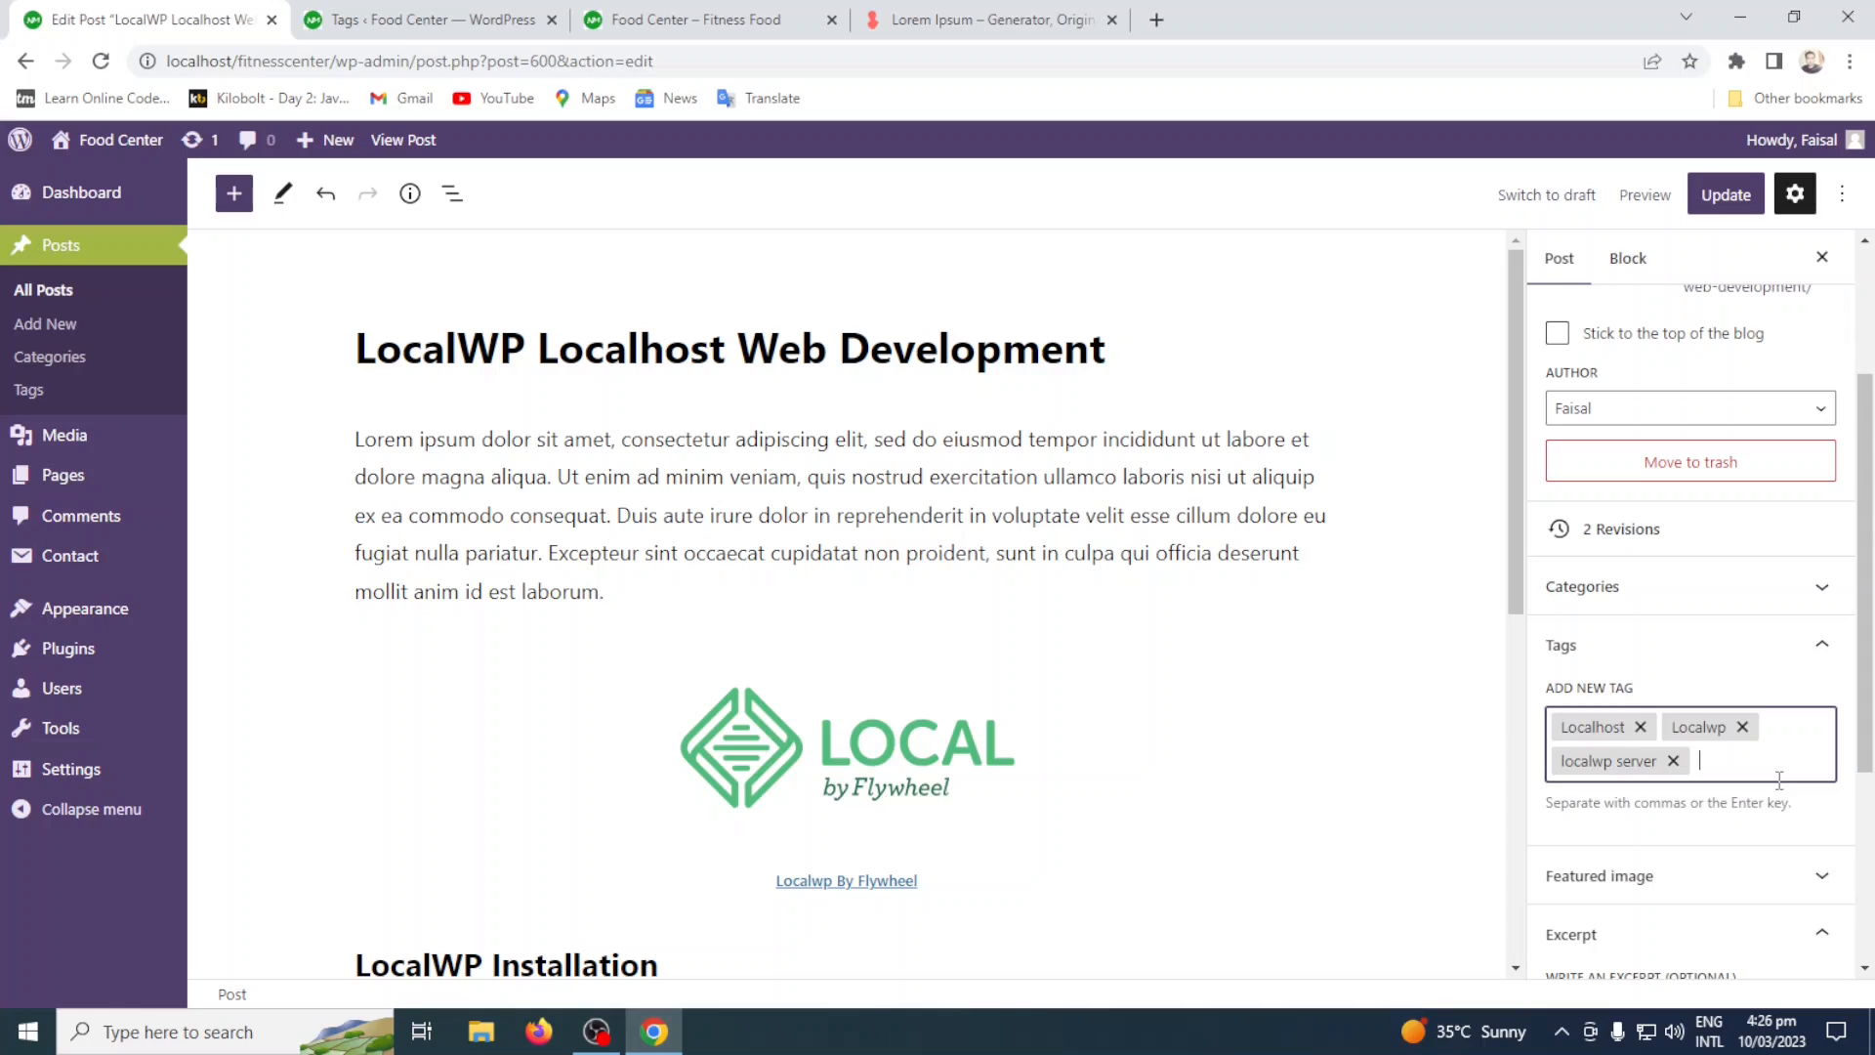
text(Web Devel)
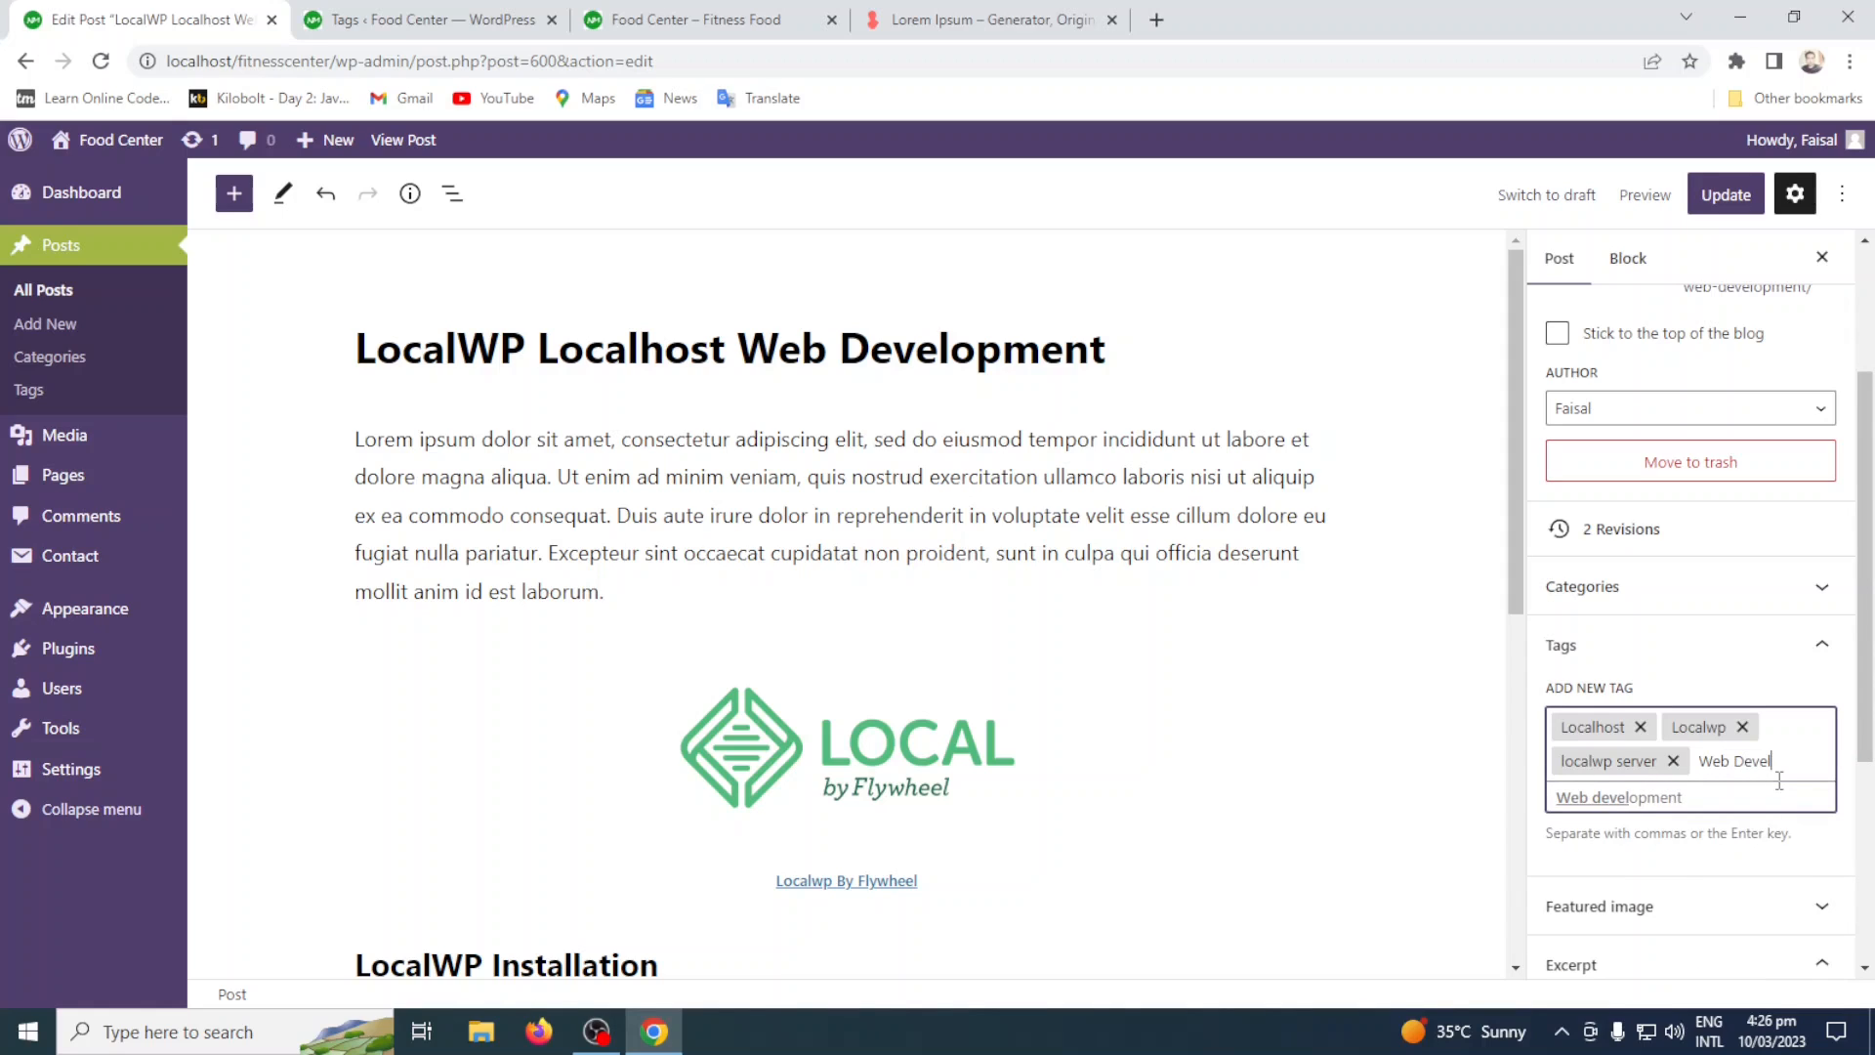
click(1711, 807)
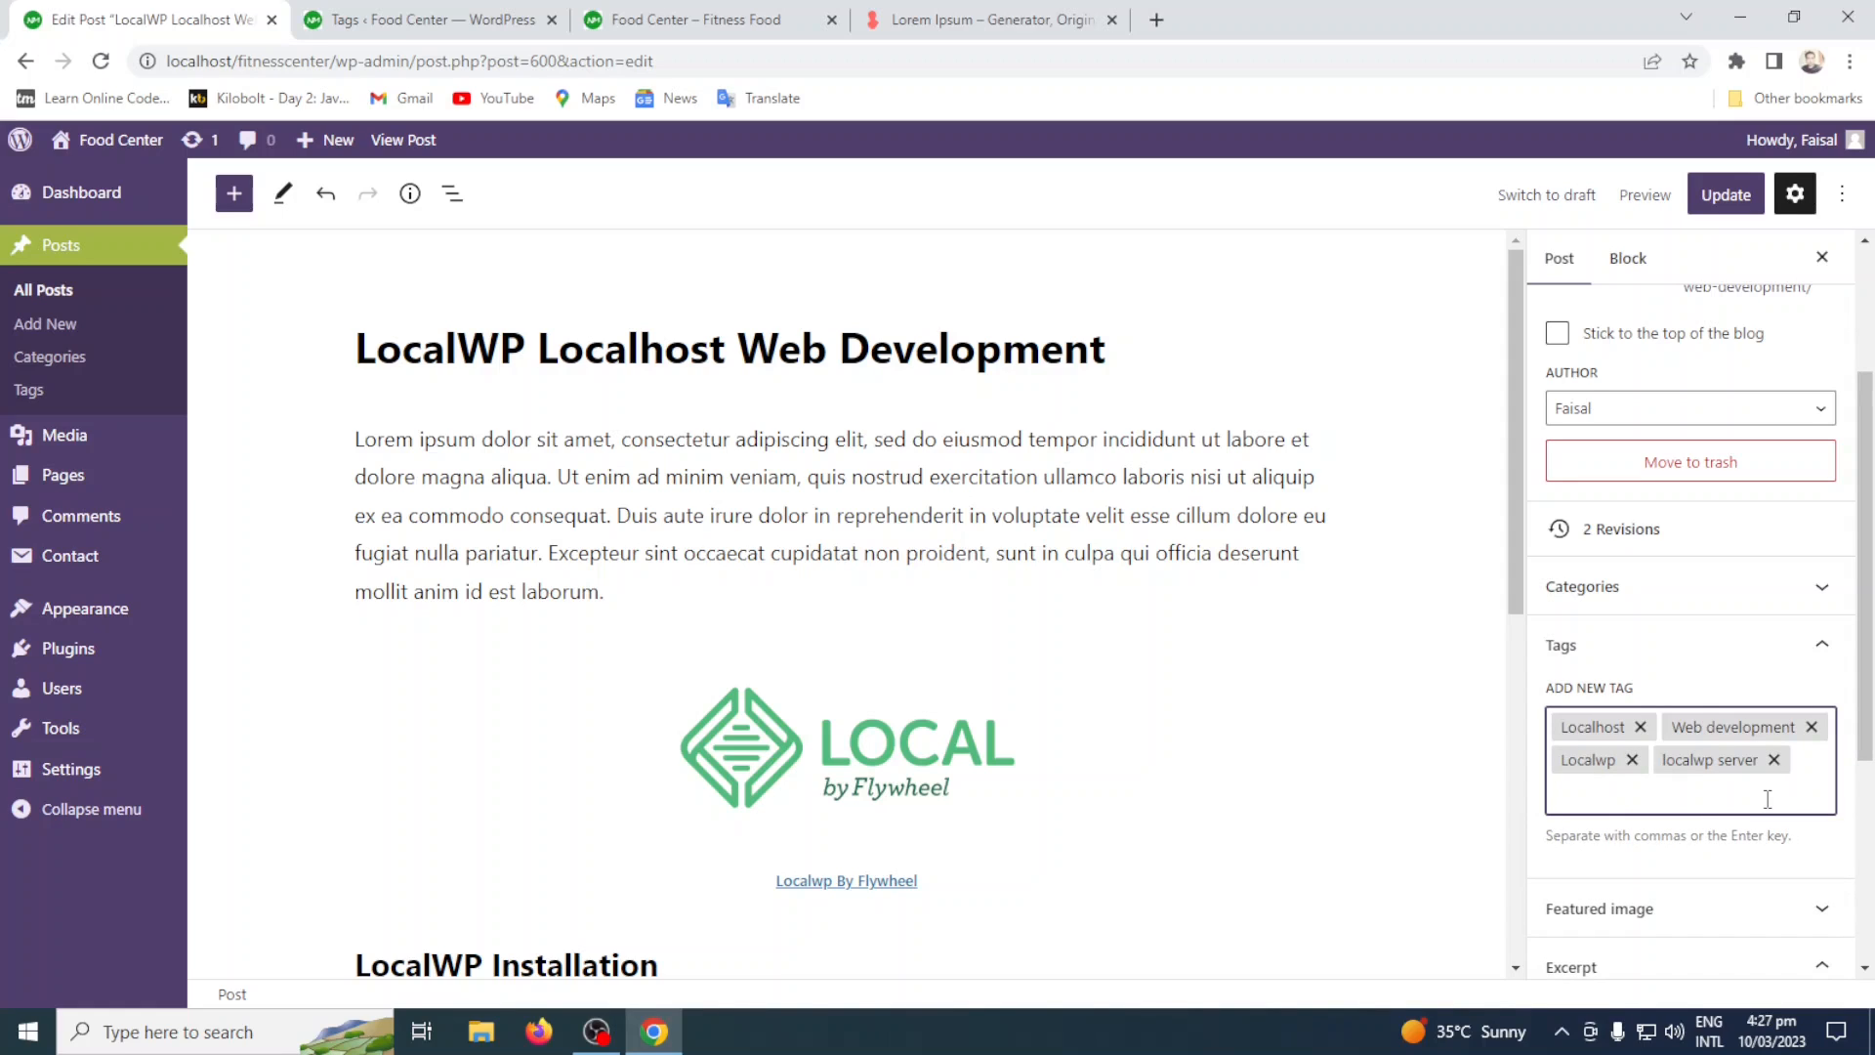
text(HTML)
key(Return)
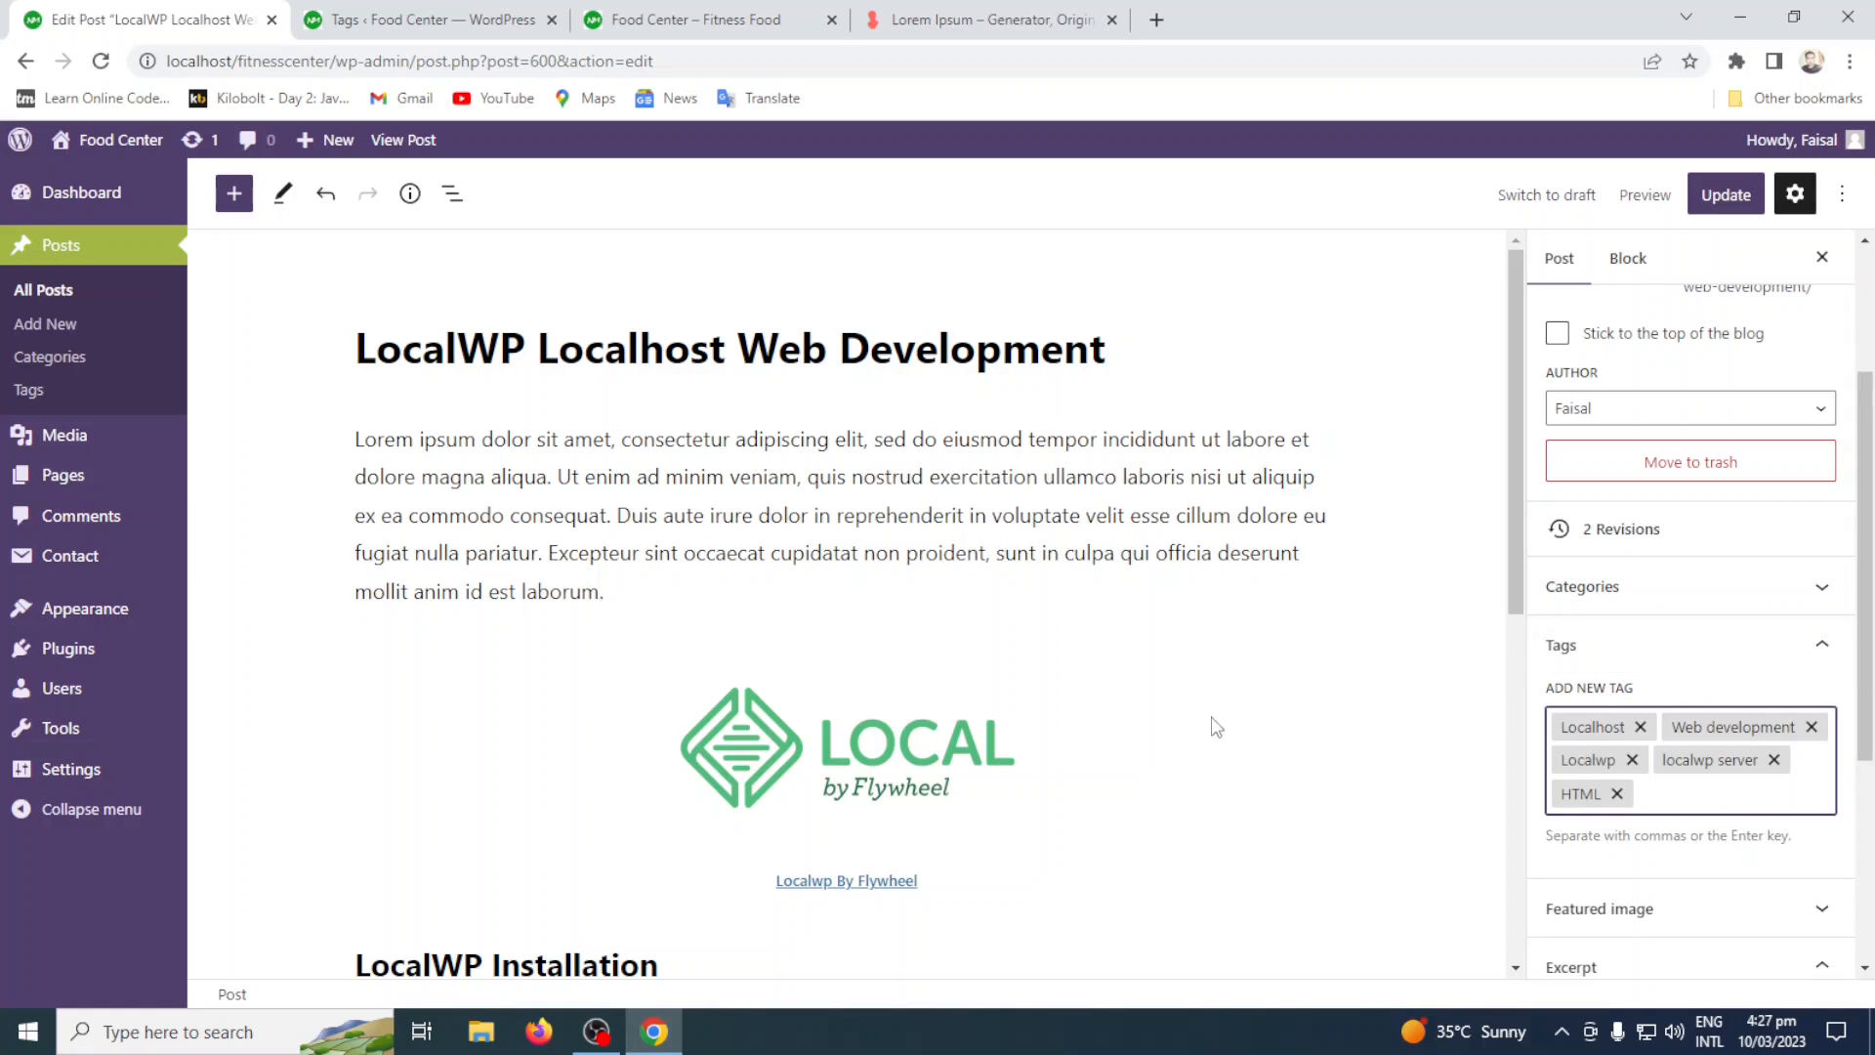
Set the existing LocalWp-Localhost-Web-Server.png from the media library as the post's featured image, and remove it again.
scroll(1418, 720, down, 1)
scroll(1419, 720, down, 1)
scroll(1703, 771, down, 2)
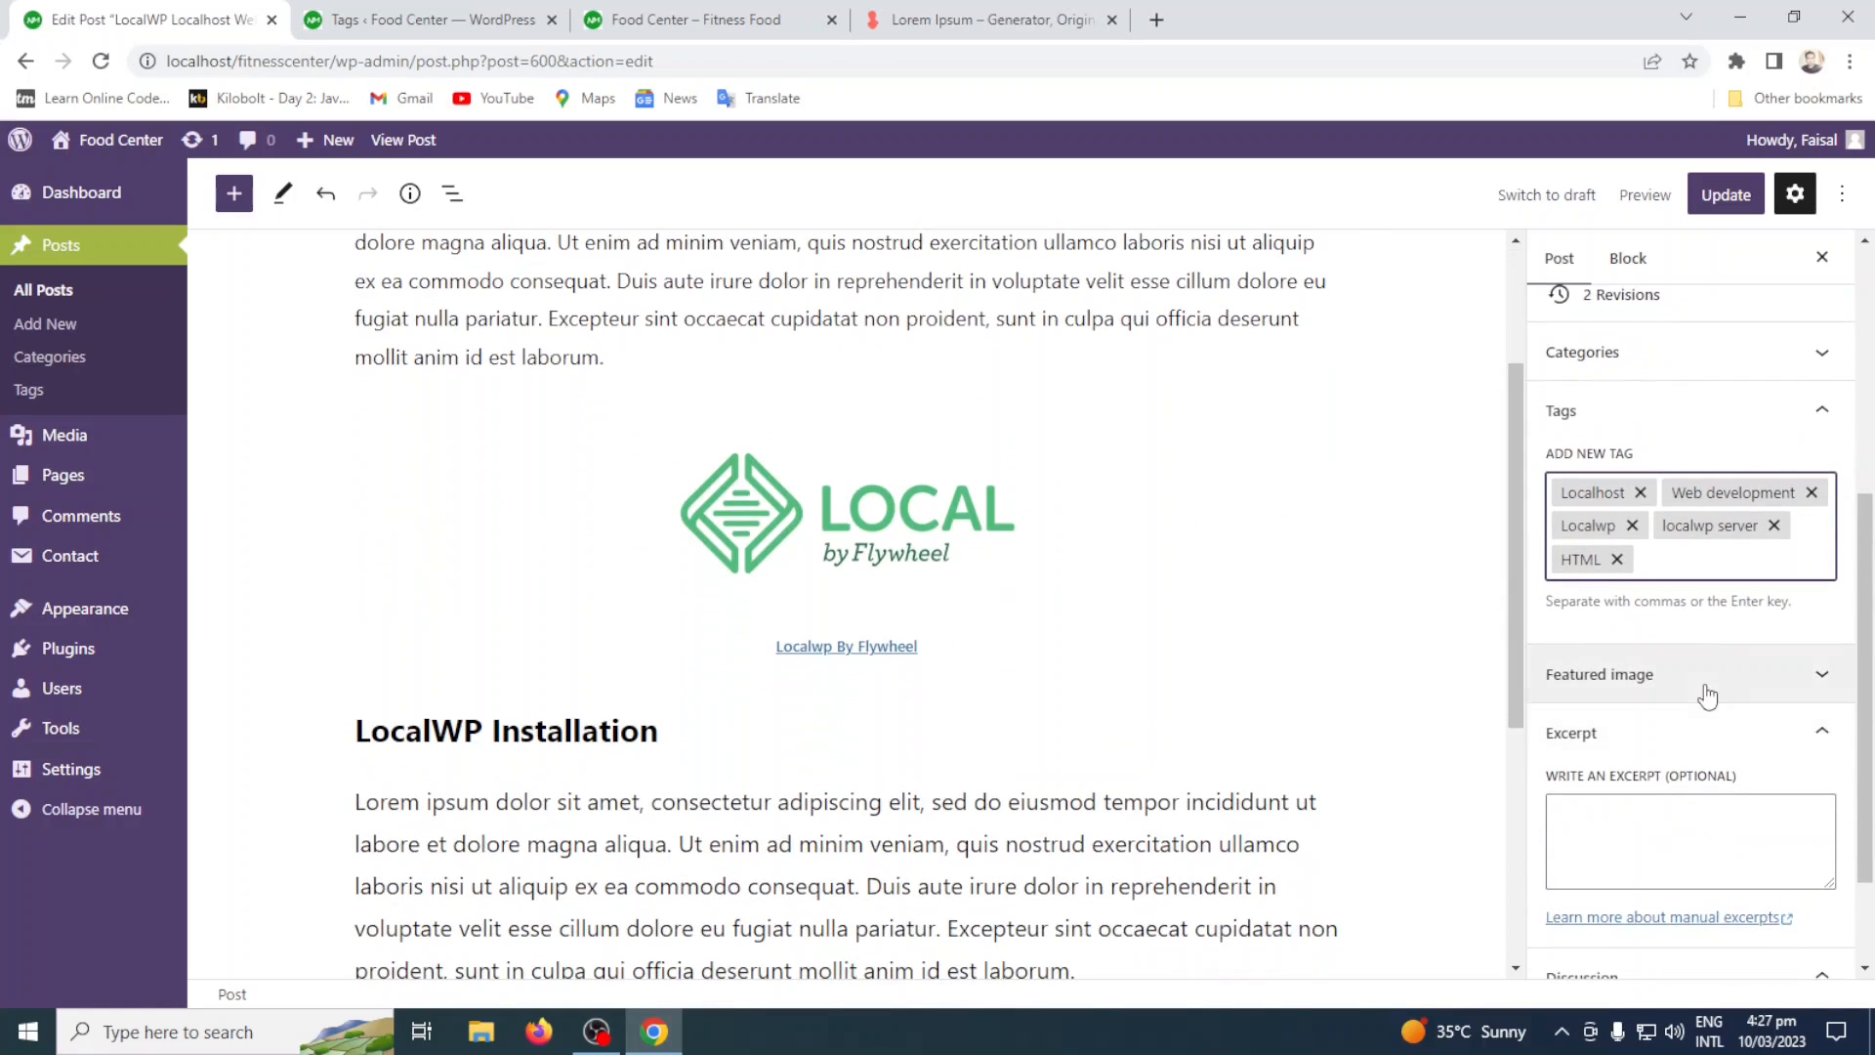
click(684, 20)
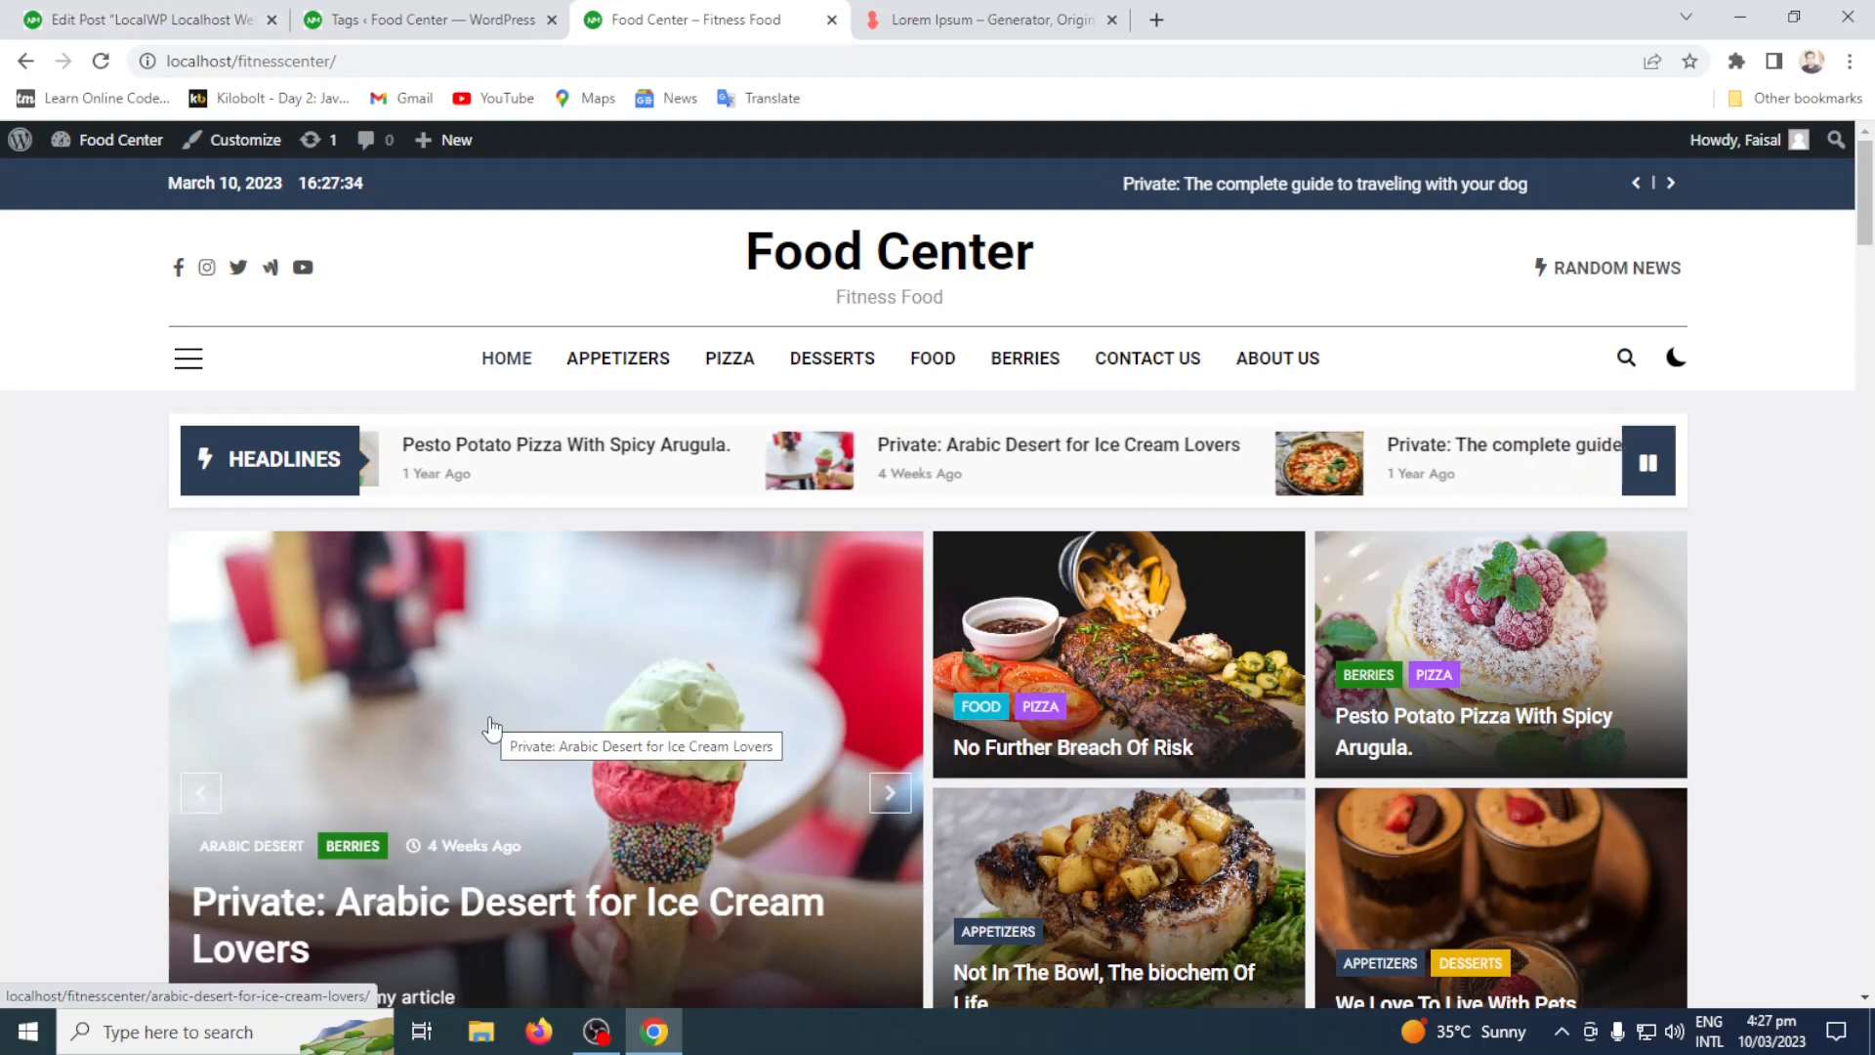
click(65, 14)
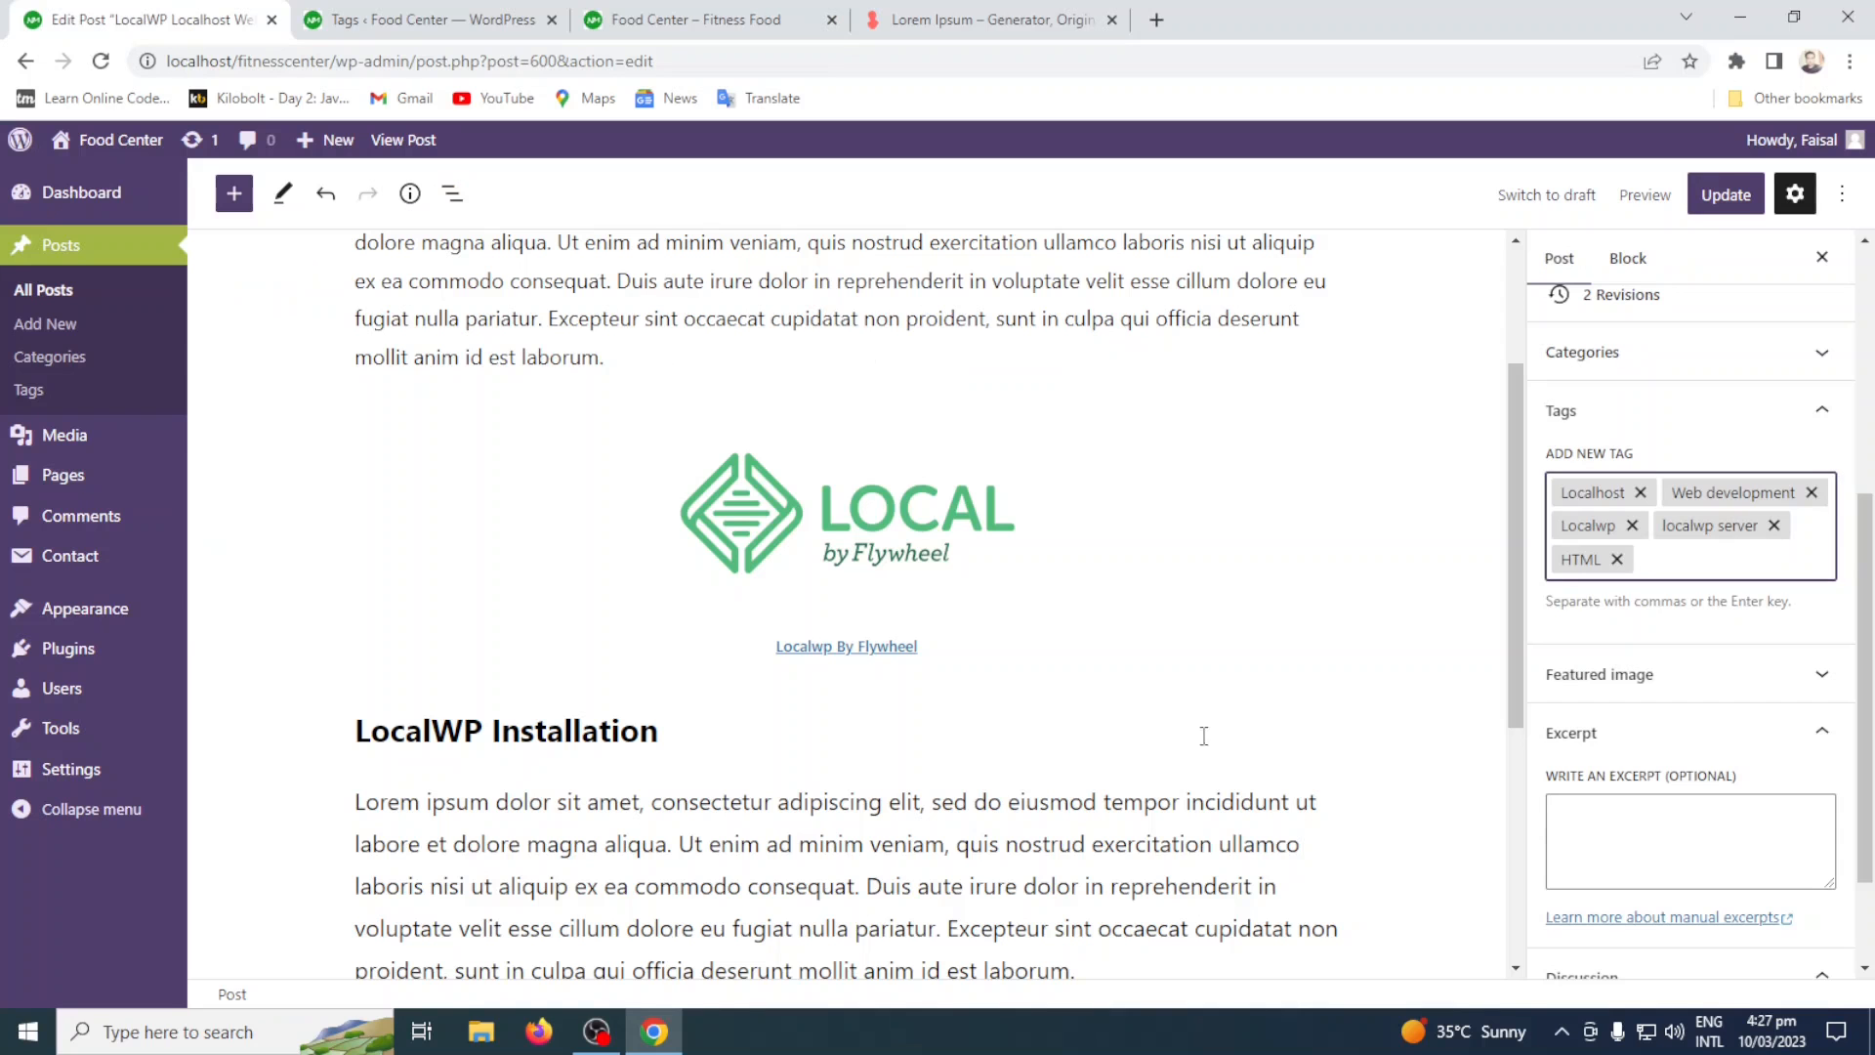
click(1709, 674)
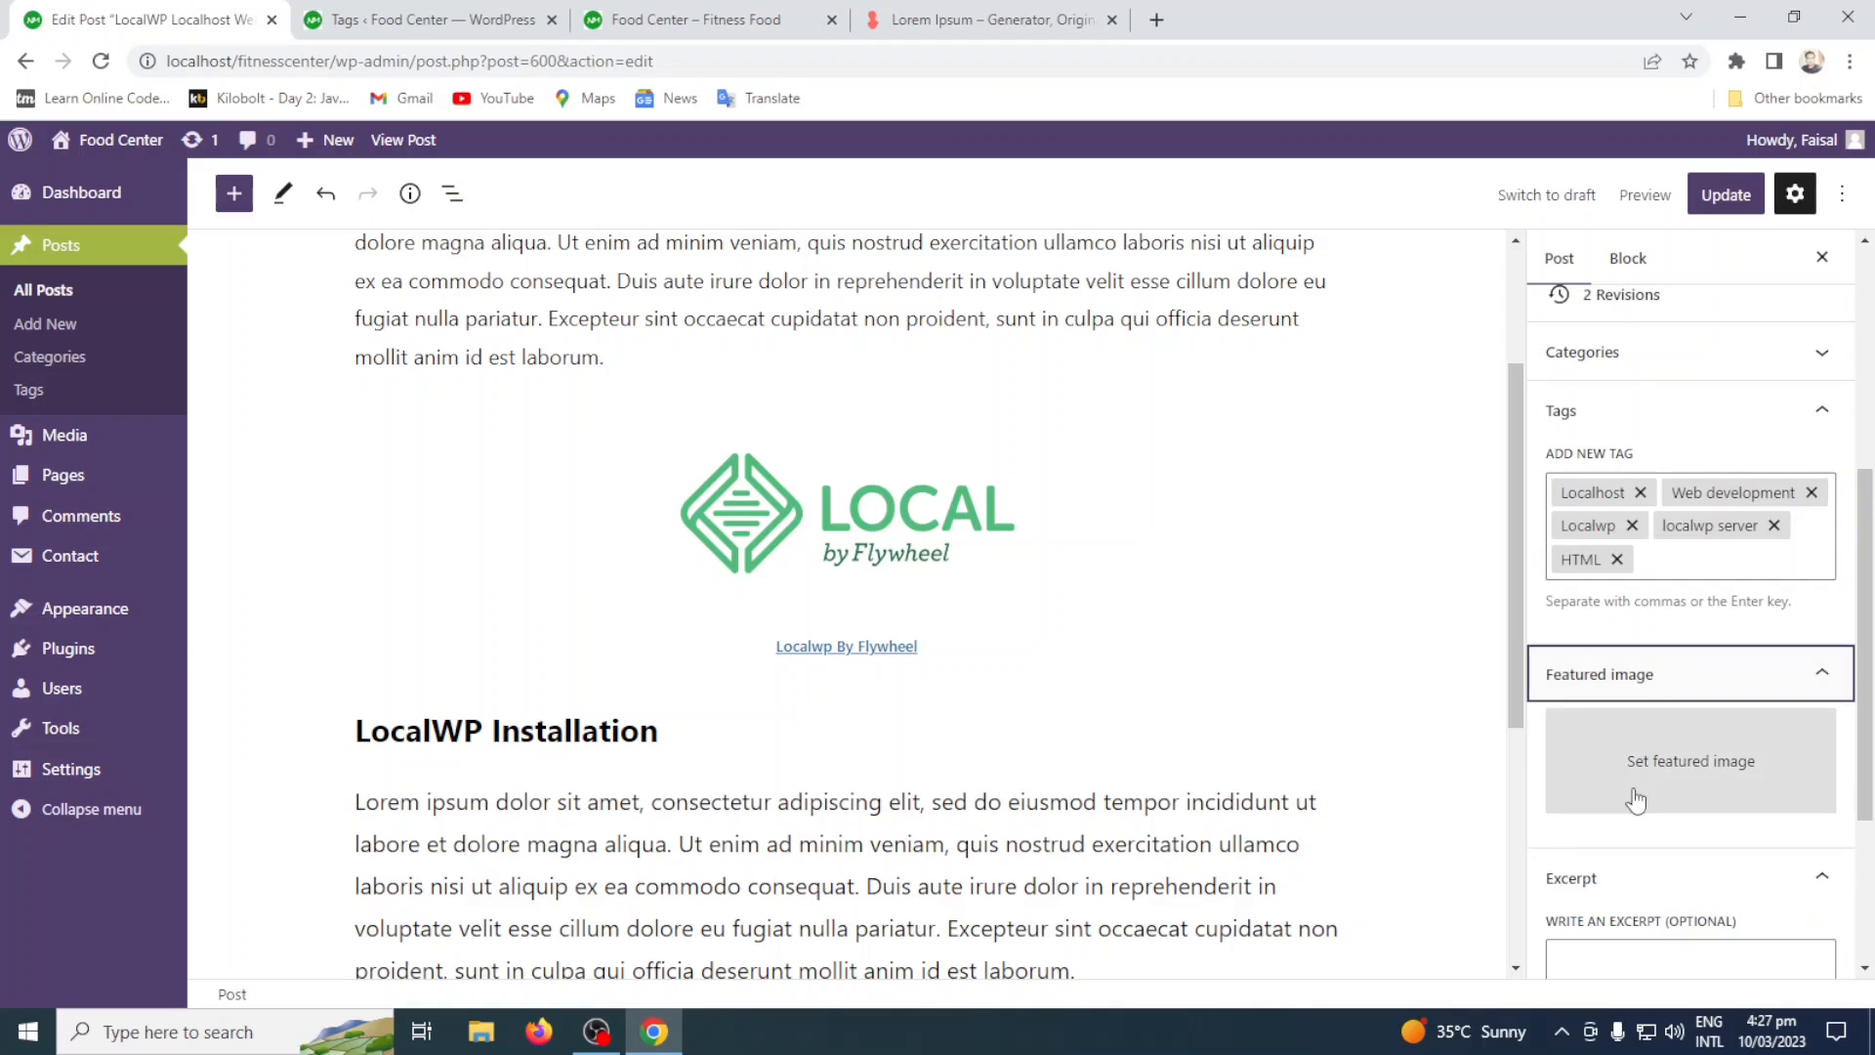
click(1707, 769)
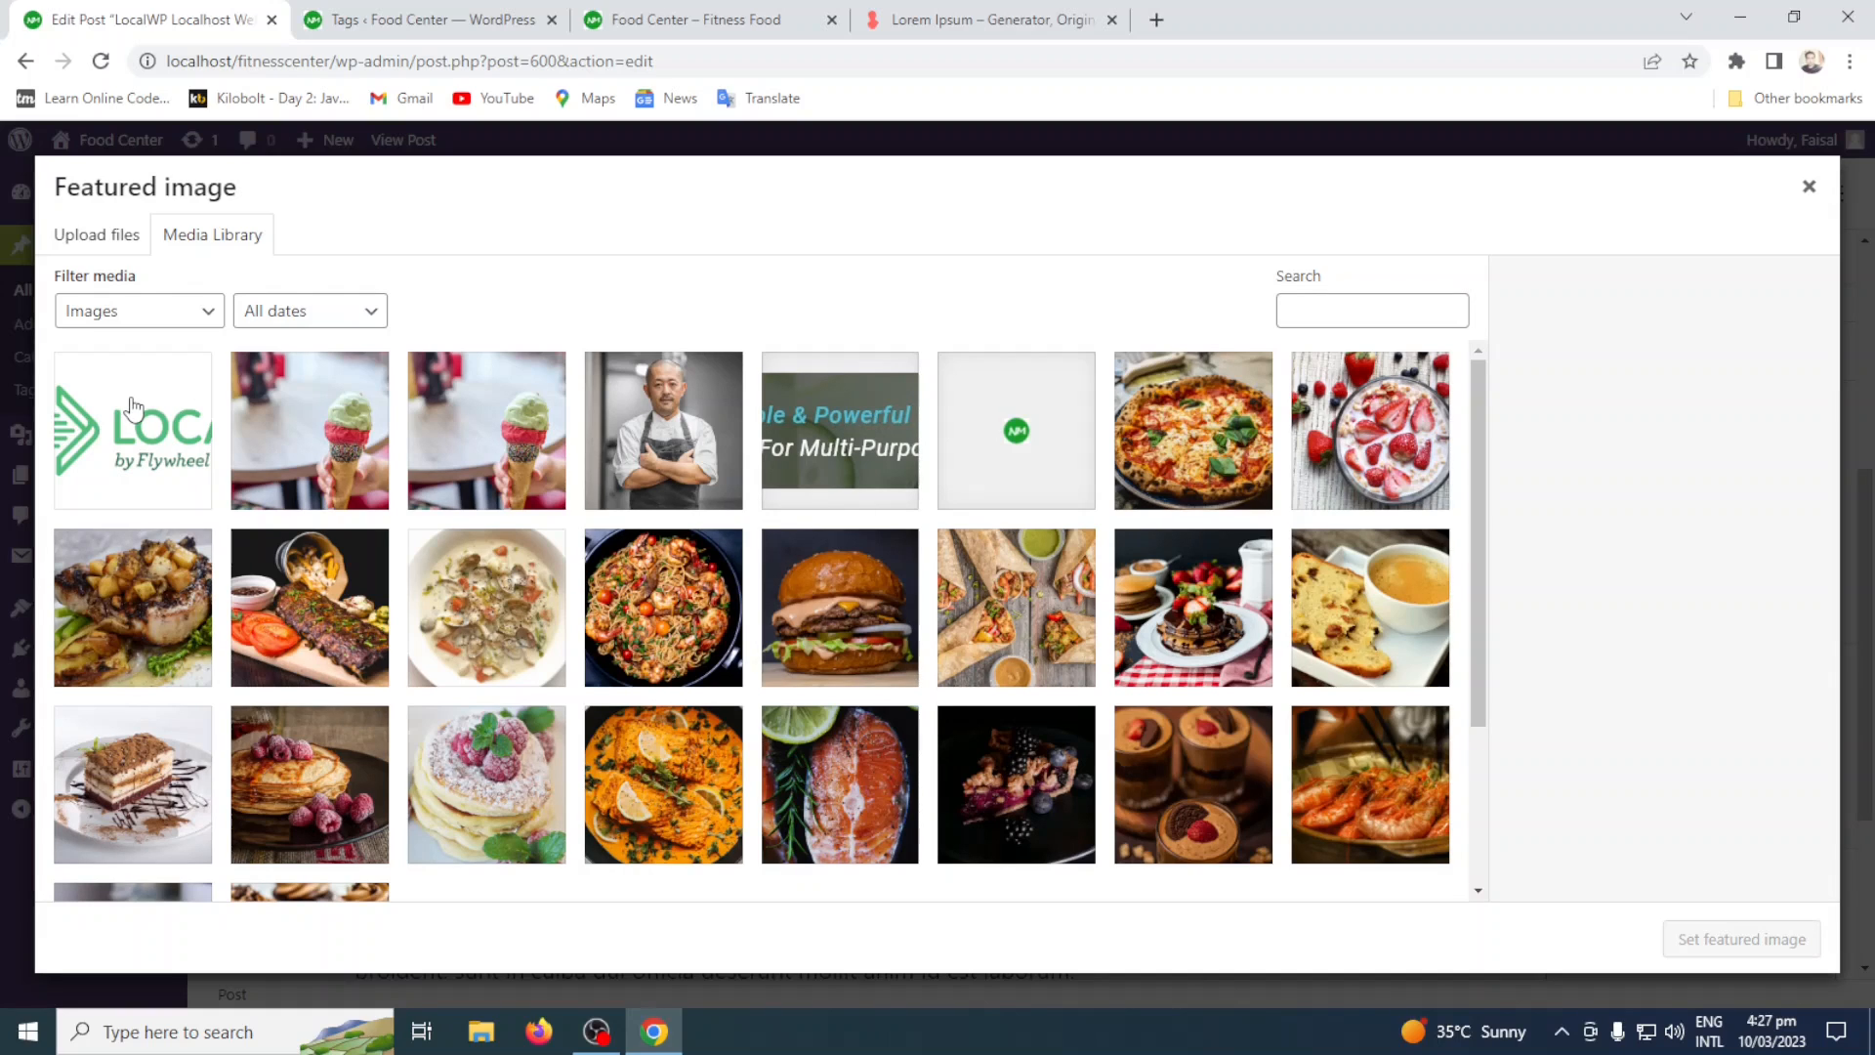
click(134, 406)
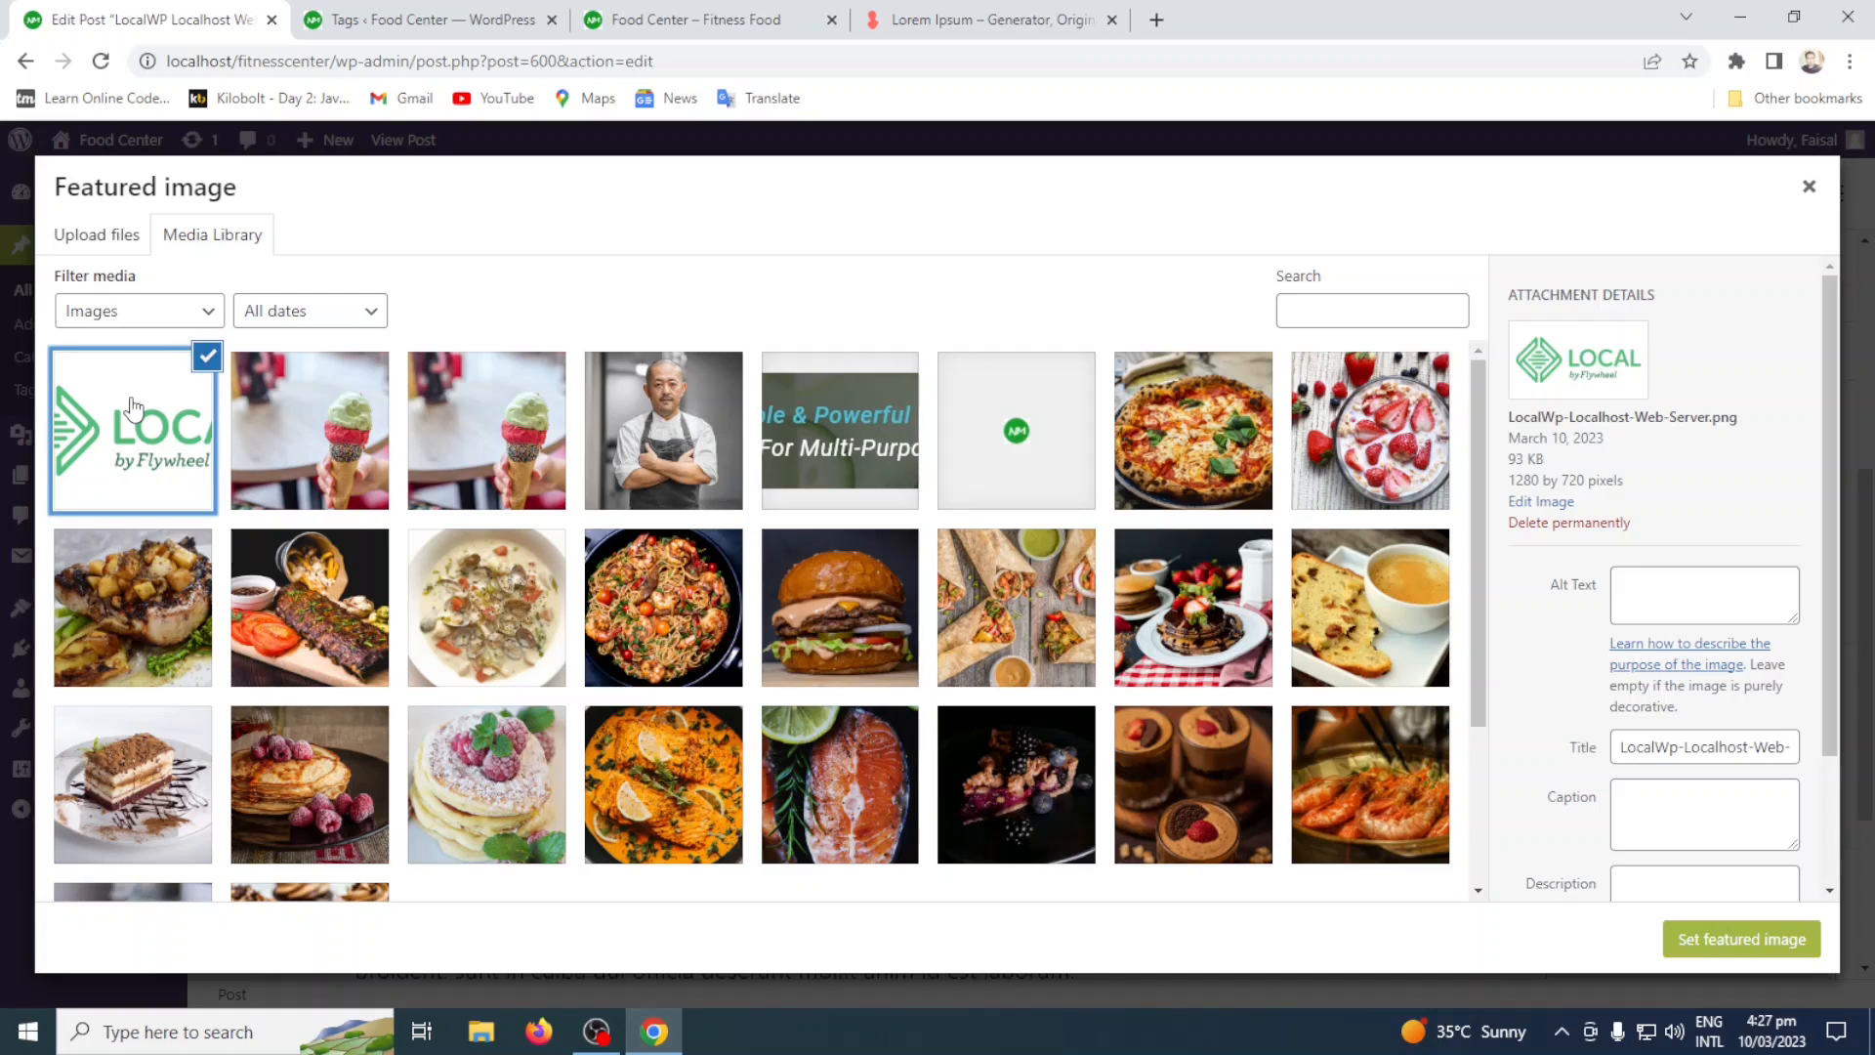
click(1772, 944)
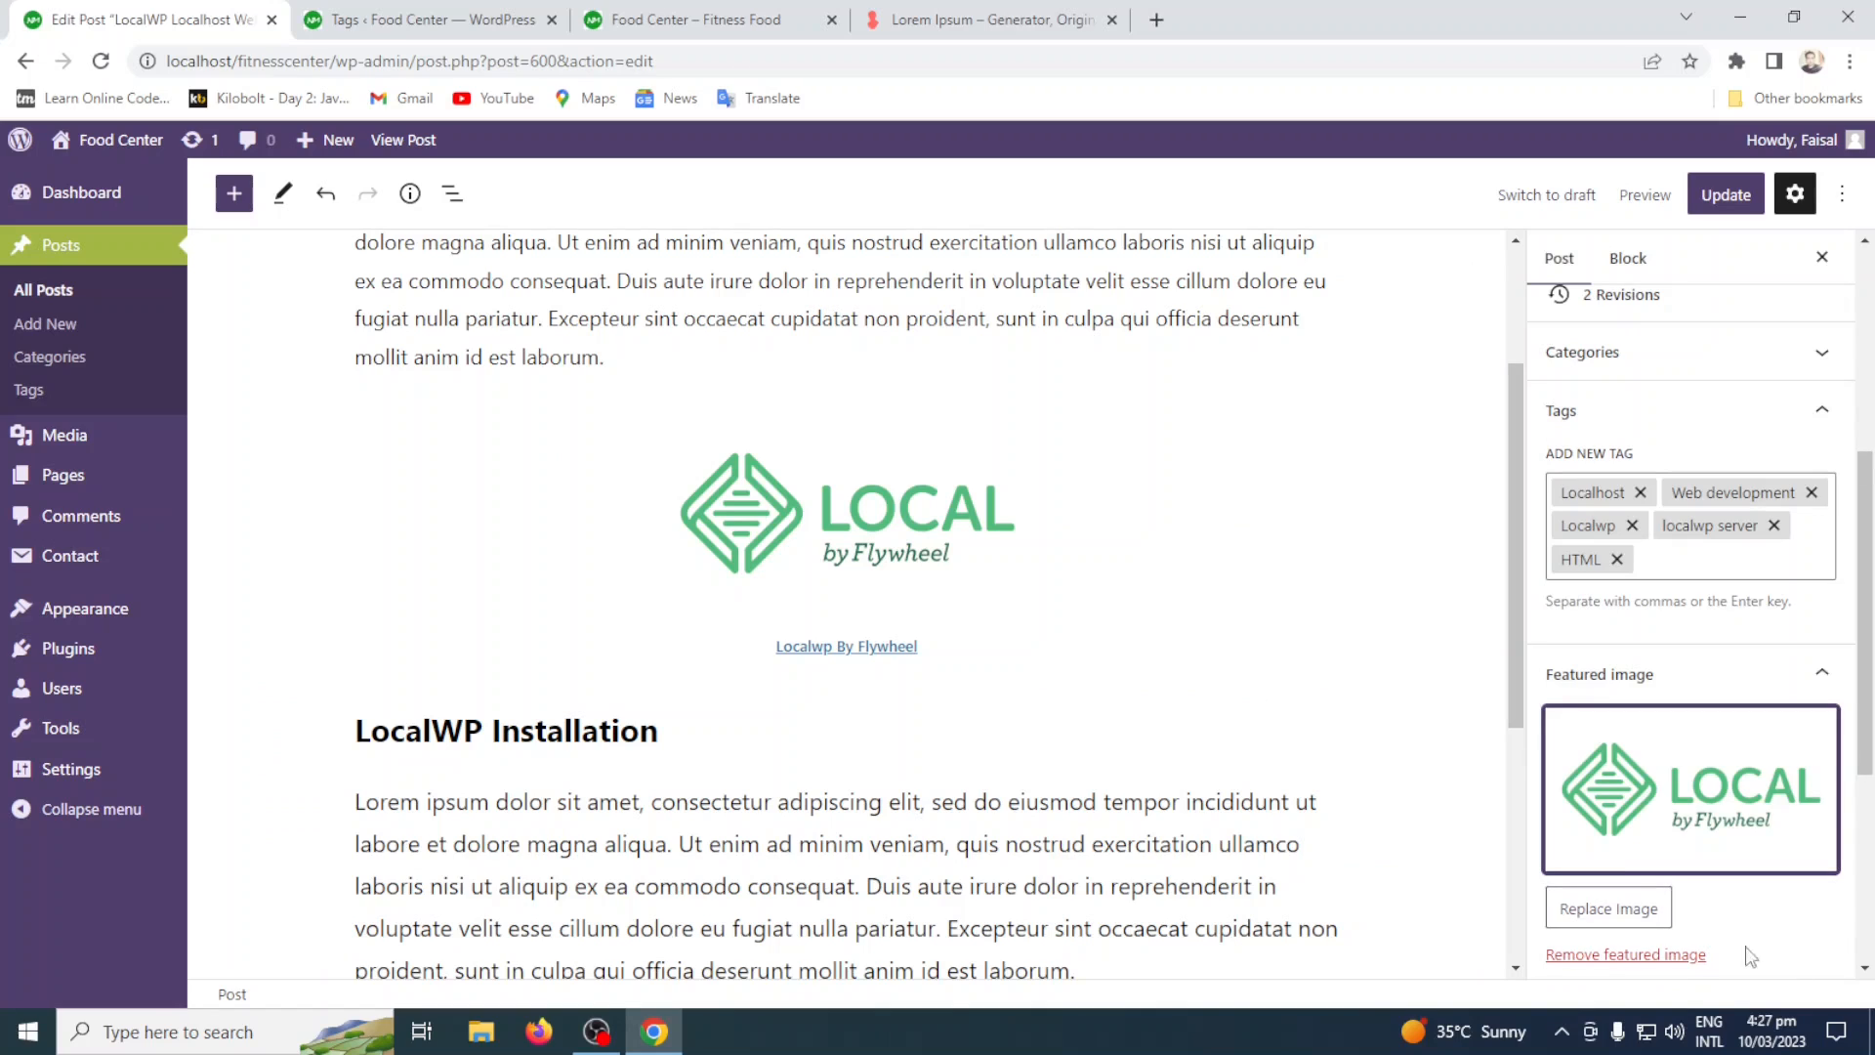
click(1672, 955)
Upload the LocalWp Localhost Web Server PNG from the Downloads folder for use as the featured image.
click(1650, 798)
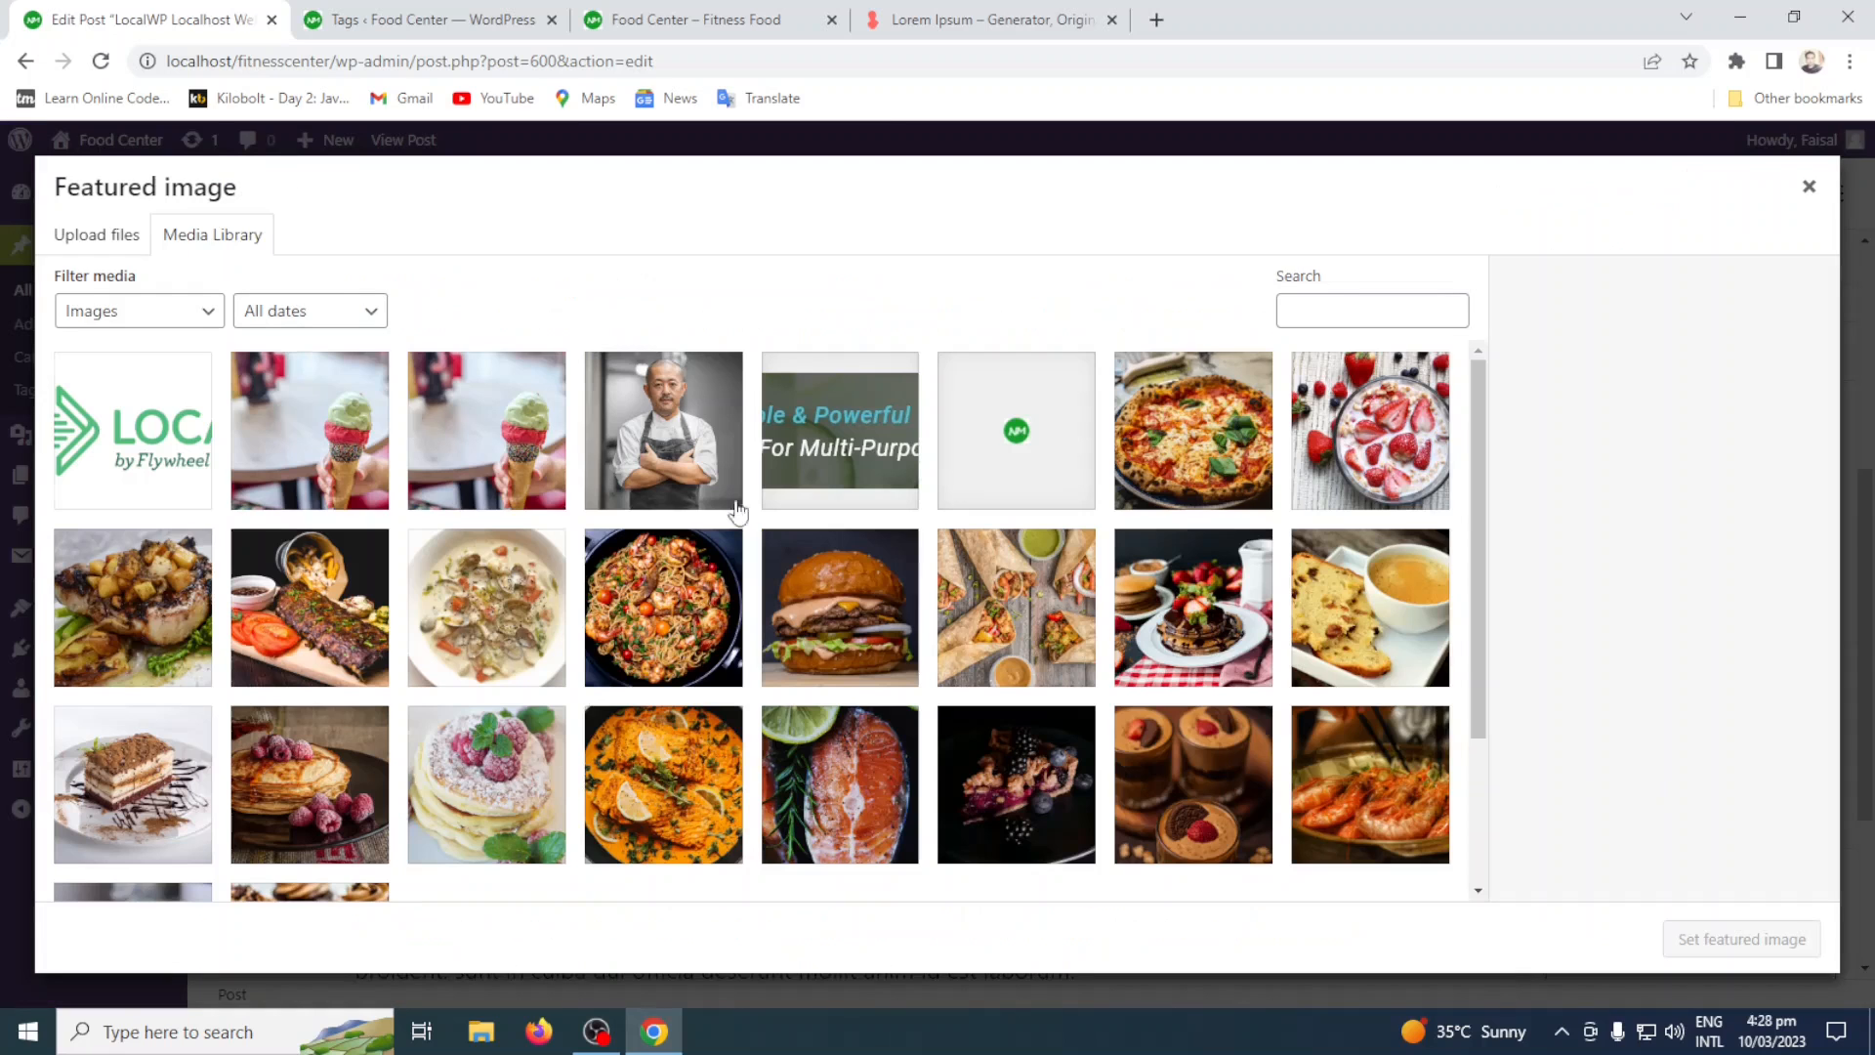
click(97, 244)
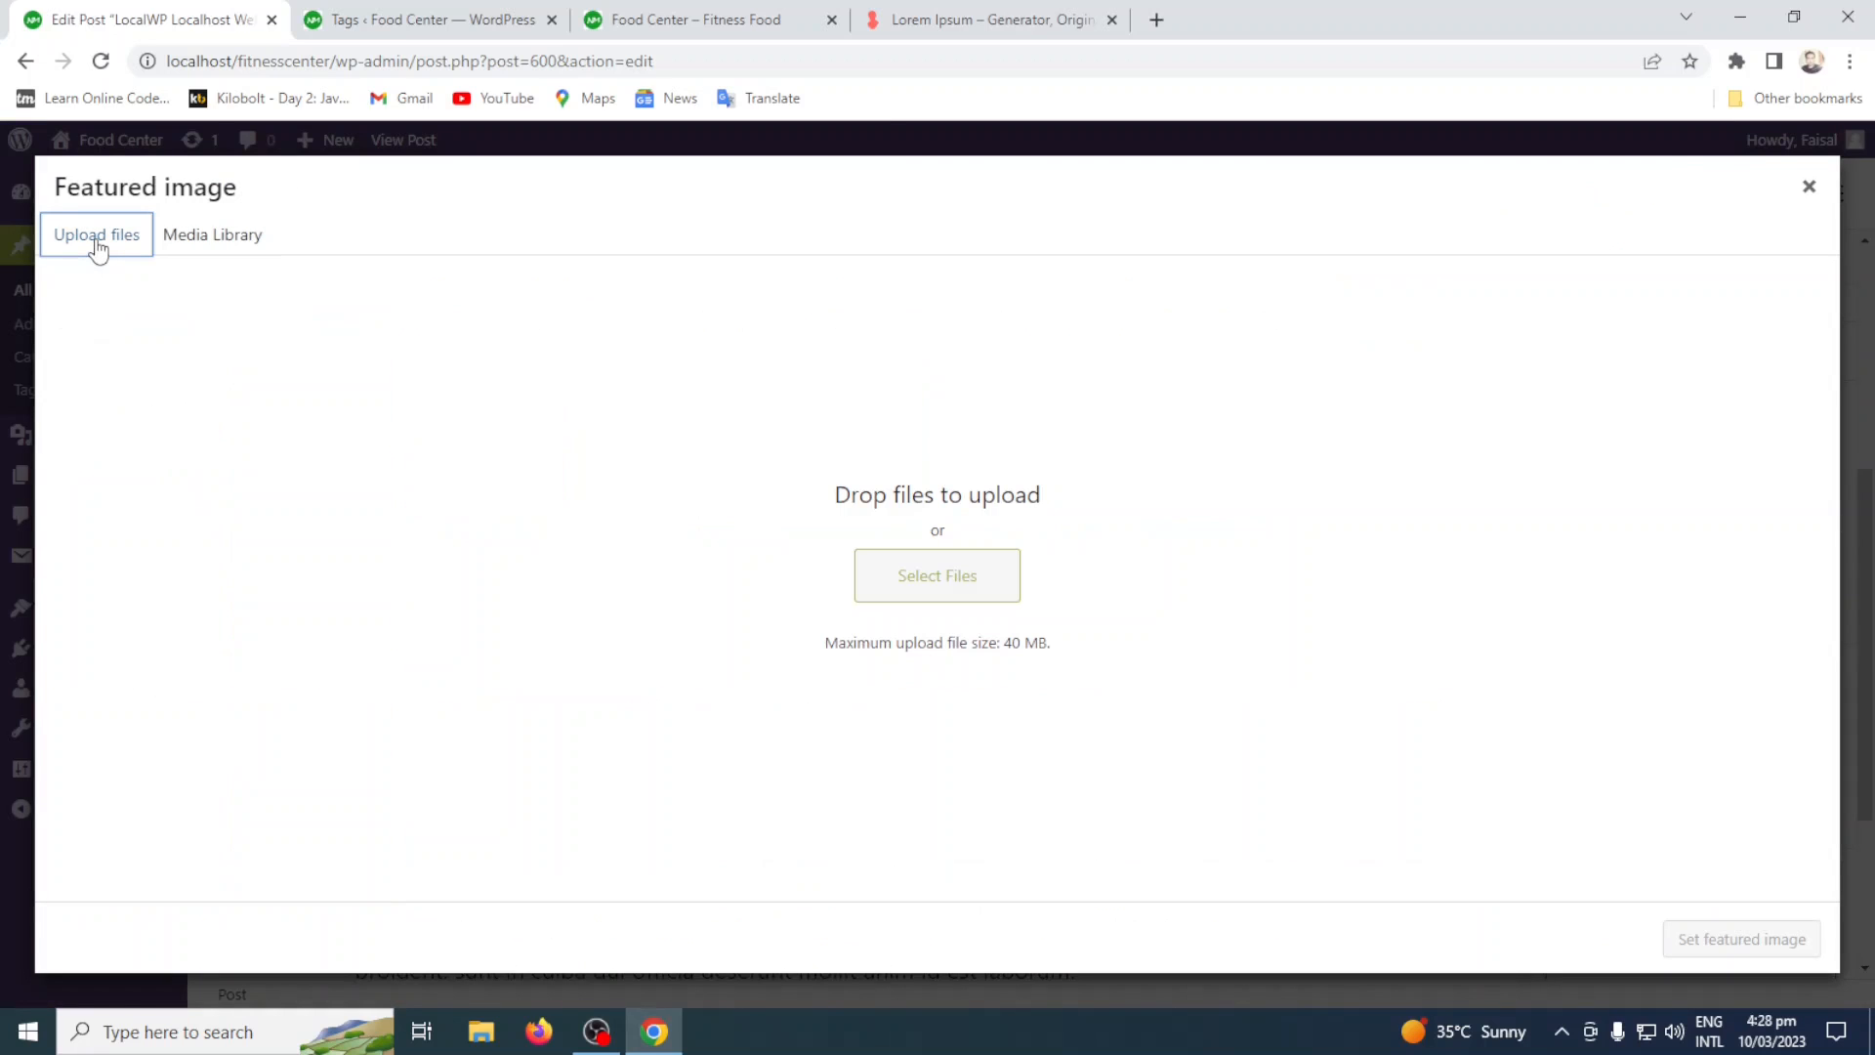
click(1001, 594)
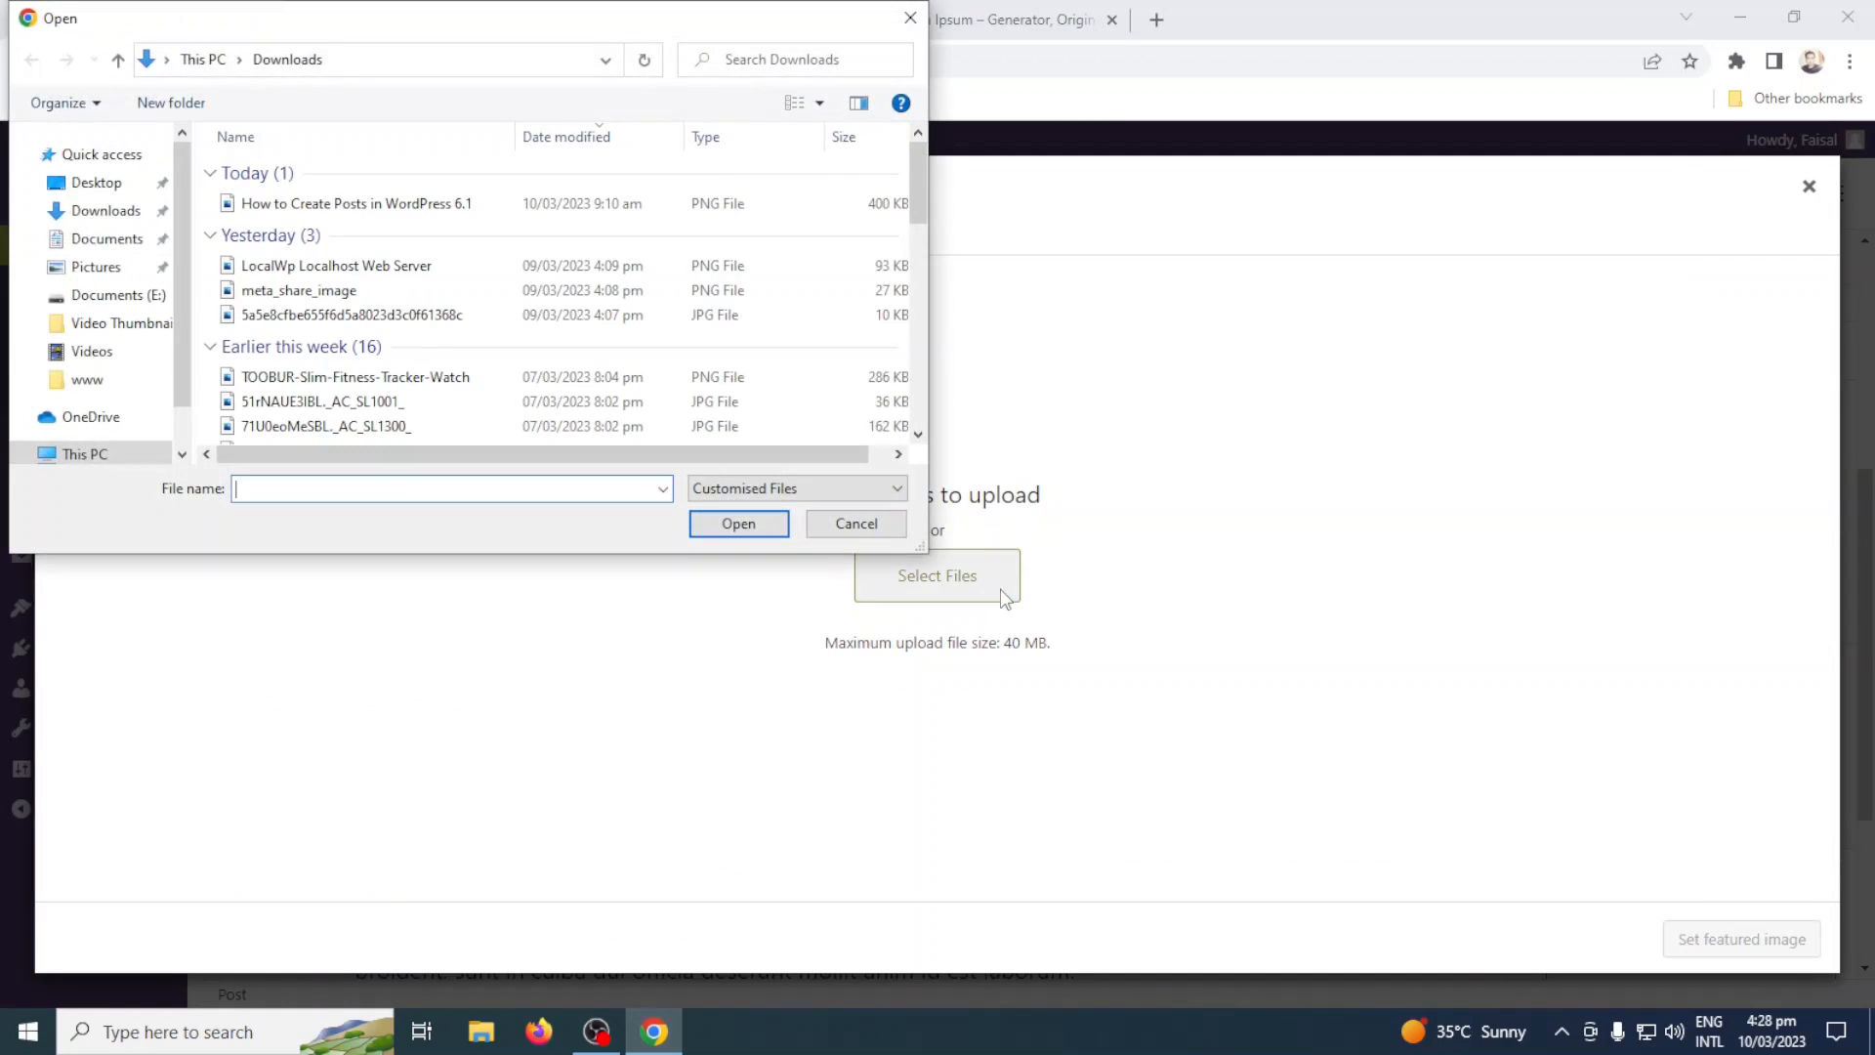
click(378, 291)
click(391, 270)
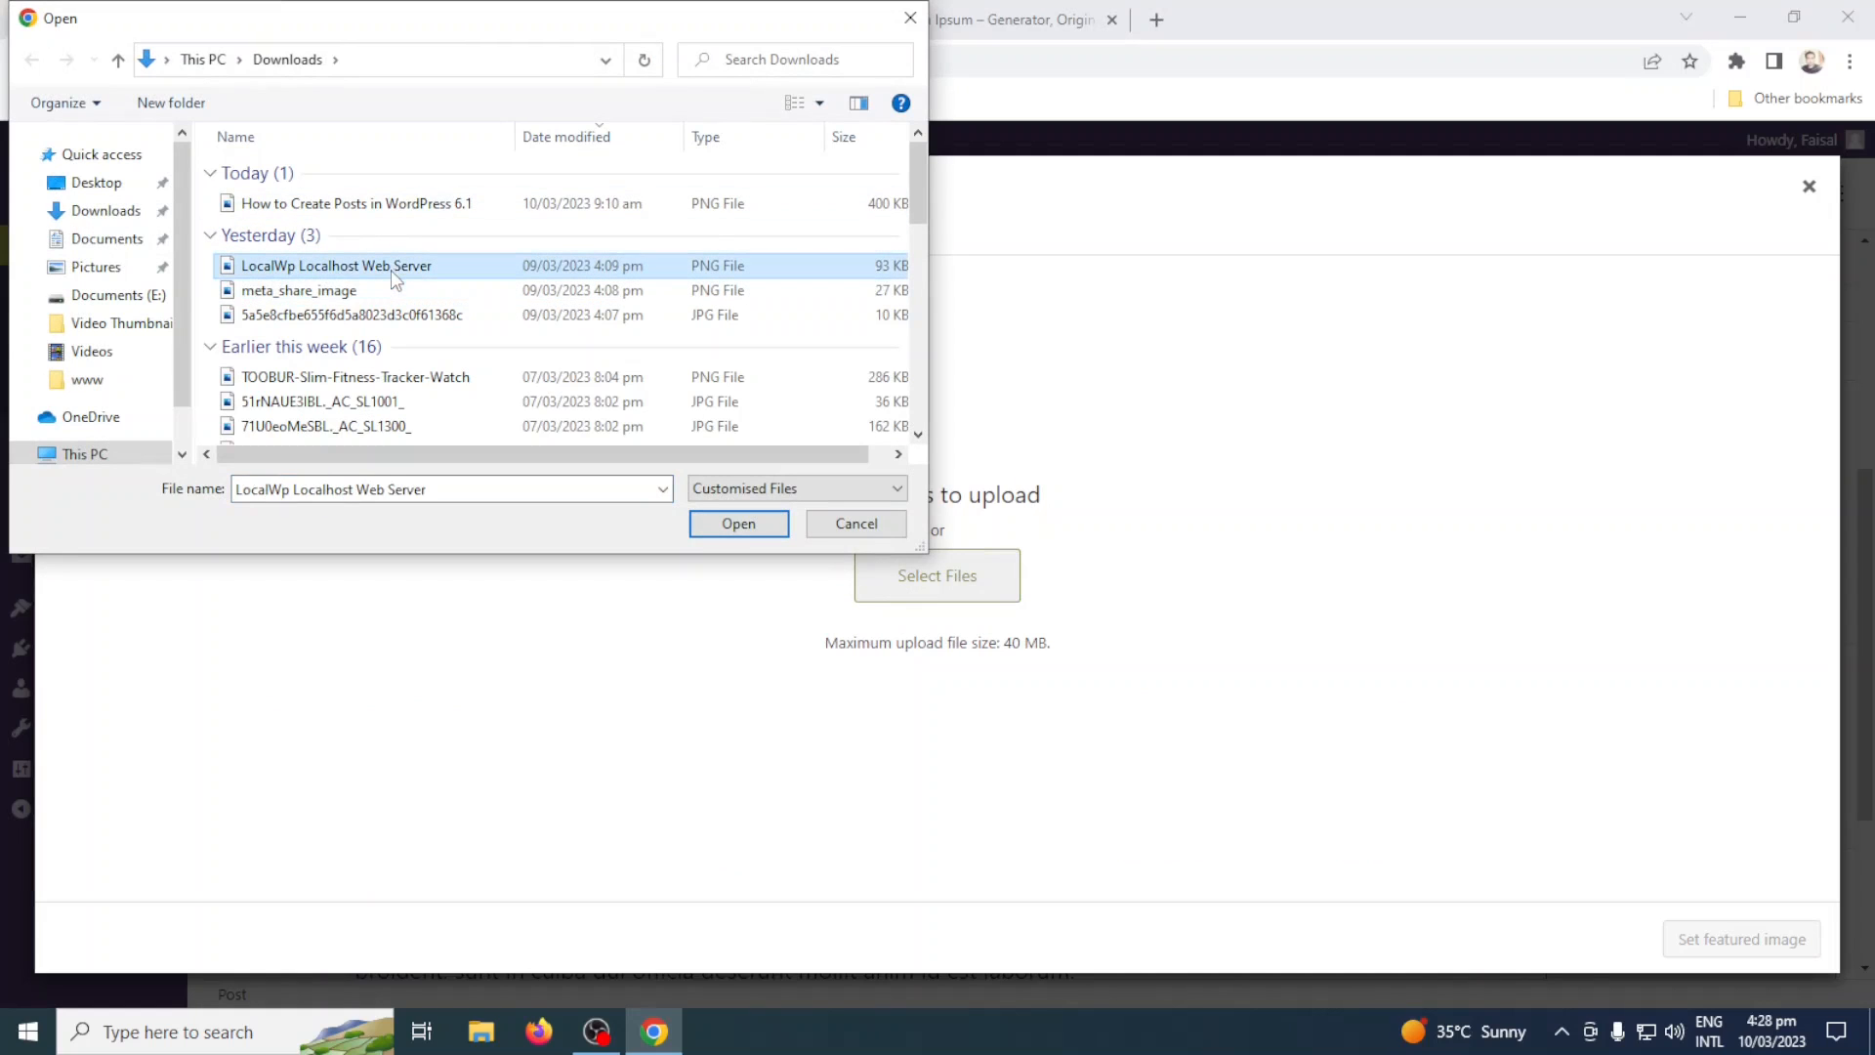
click(731, 525)
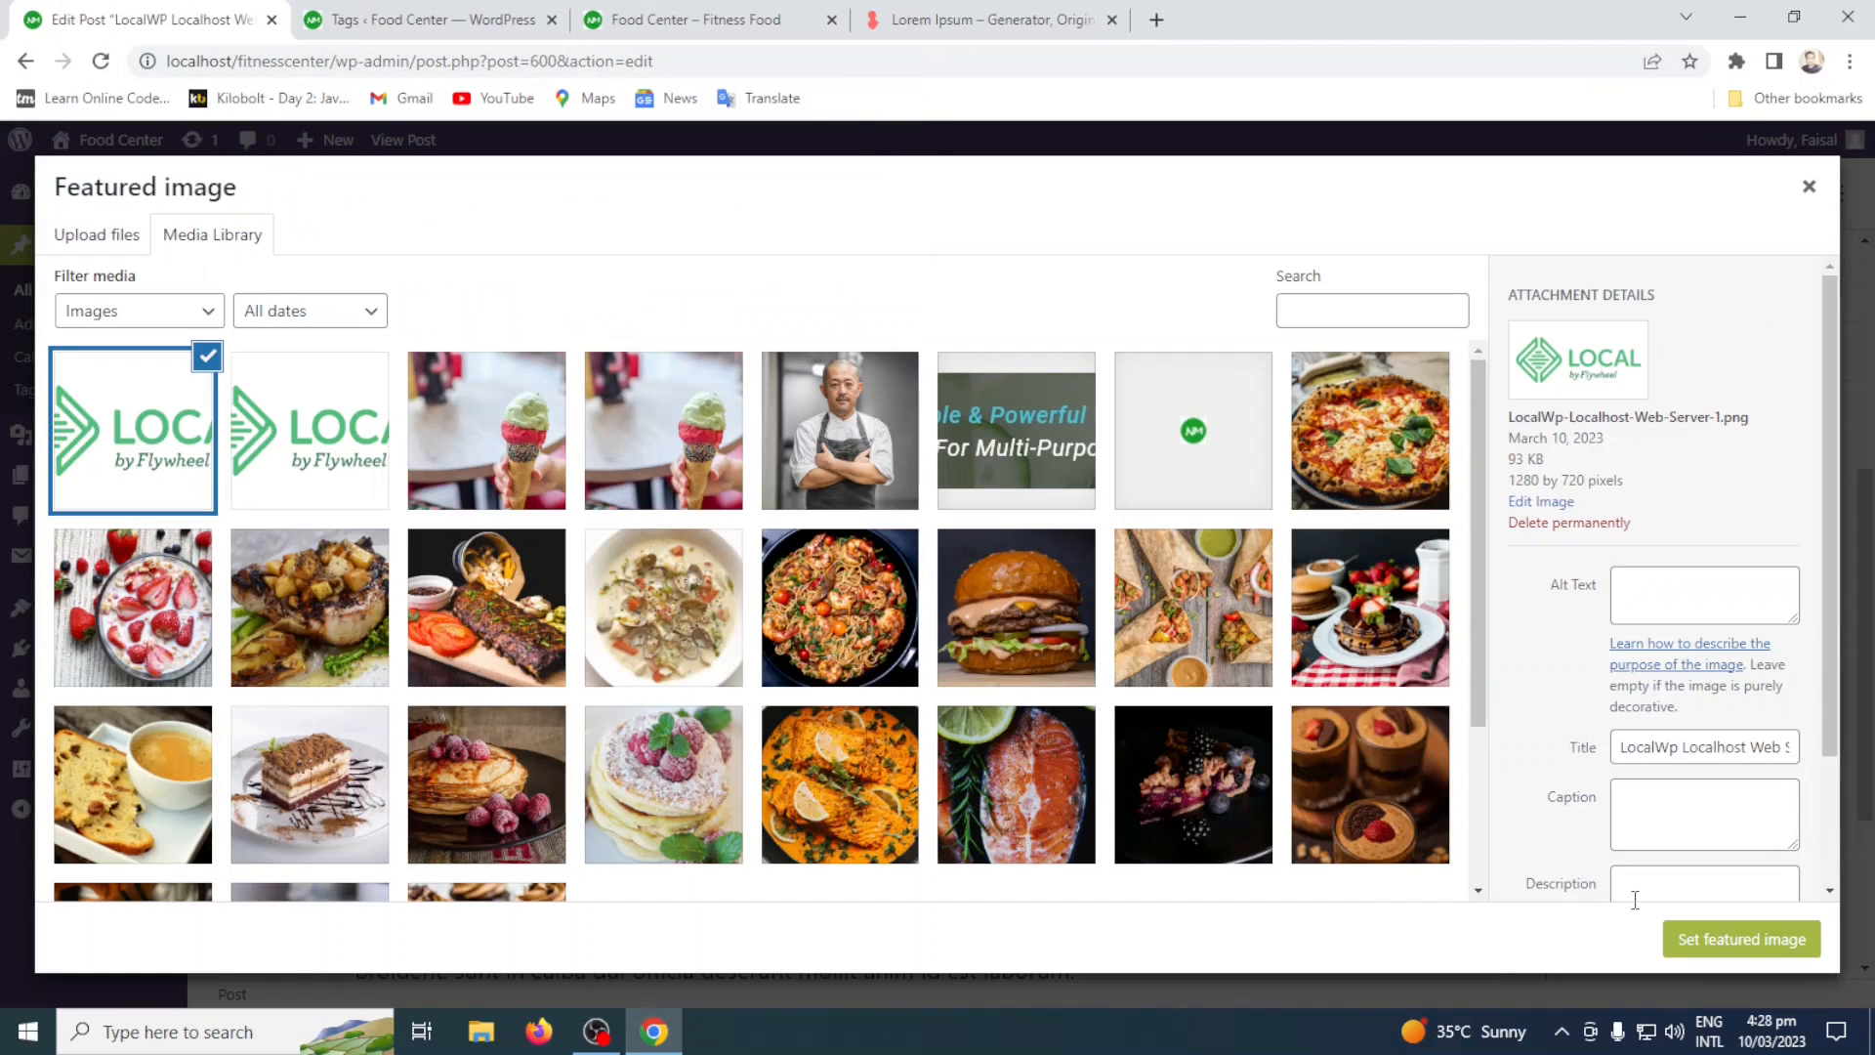
Compare the two Local logo images in the media library and set LocalWp-Localhost-Web-Server-1.png as the featured image.
click(298, 420)
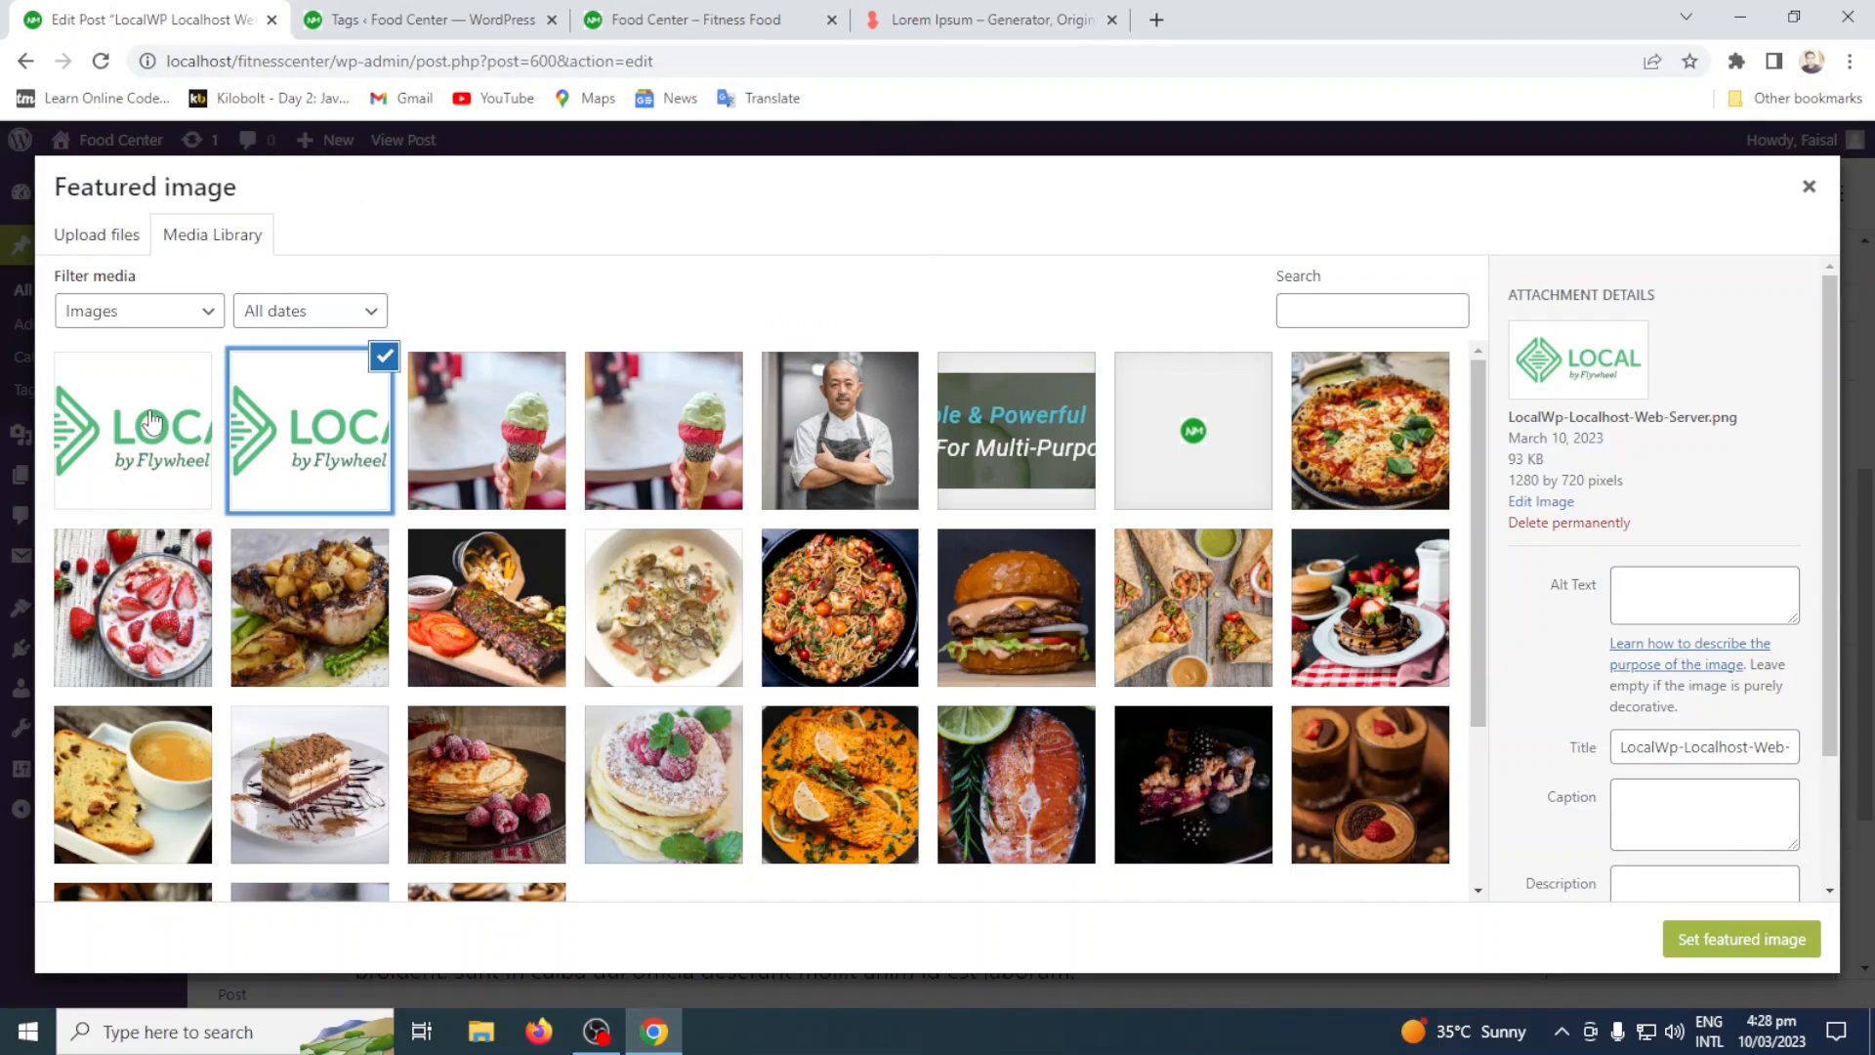
click(152, 422)
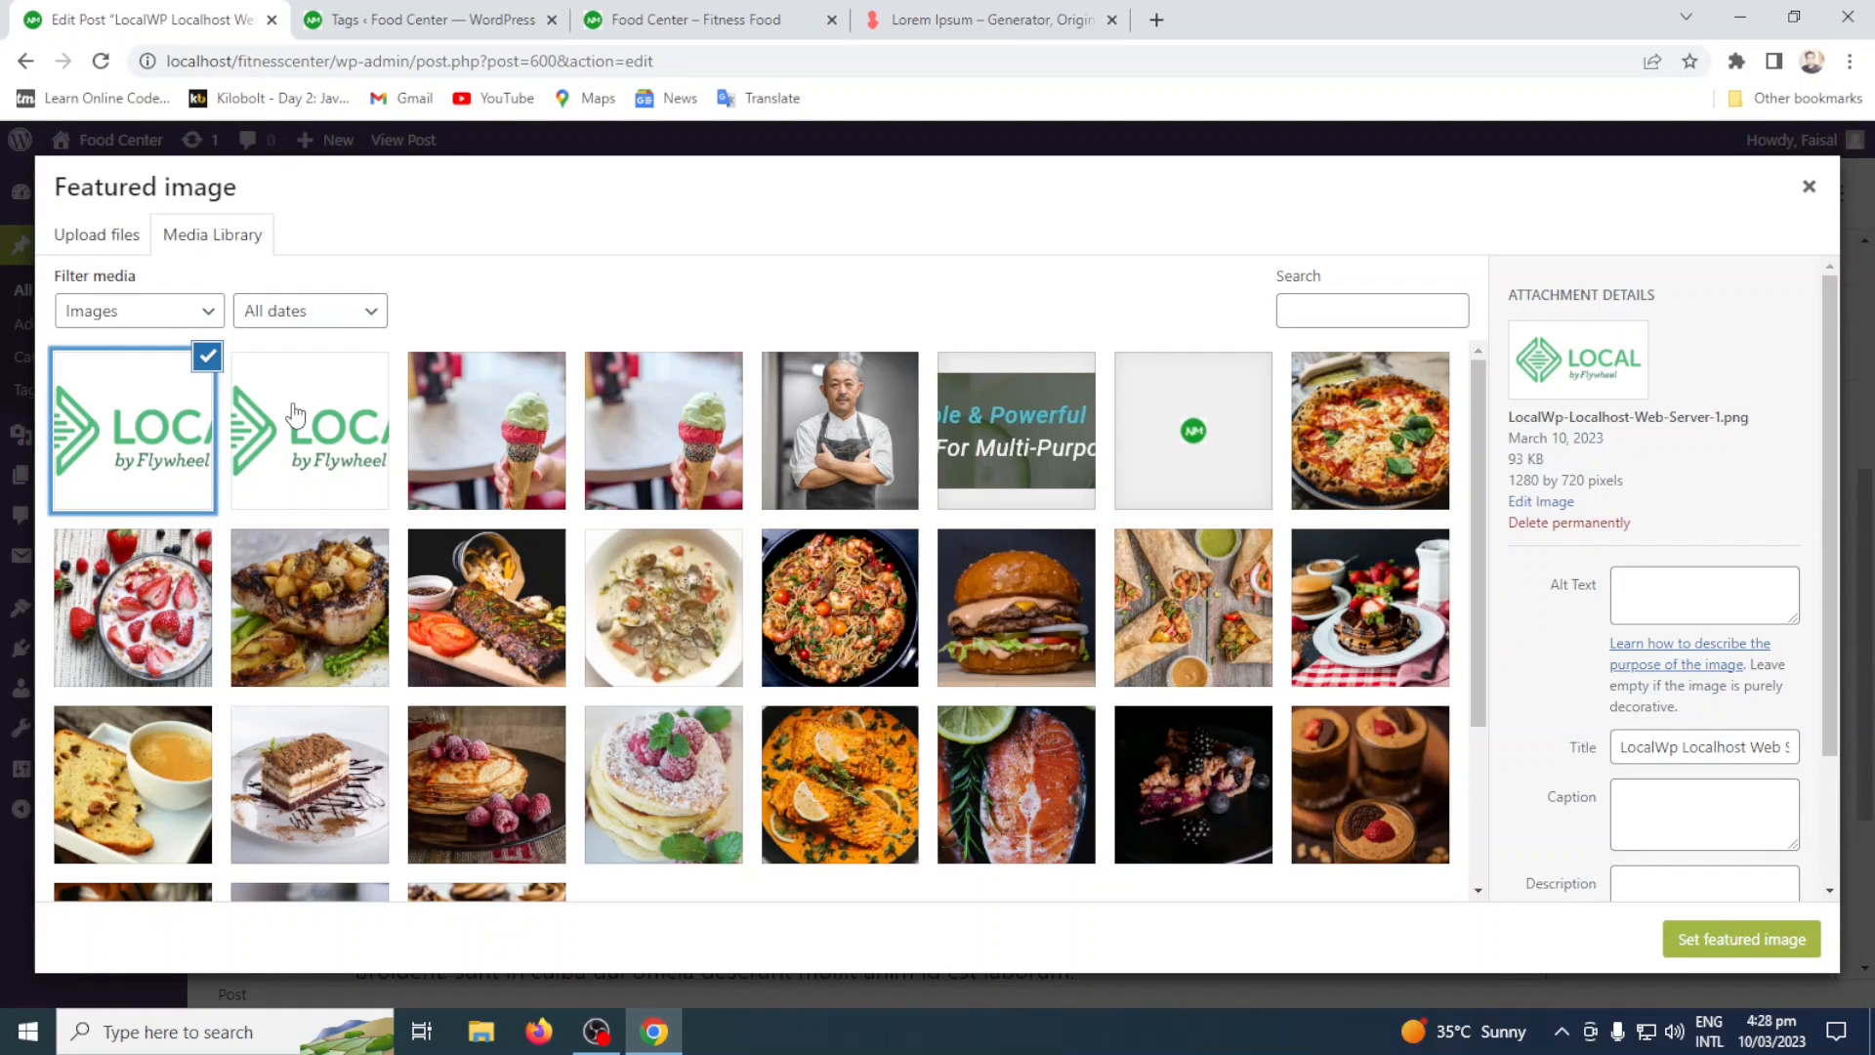
click(295, 415)
click(200, 430)
click(1737, 942)
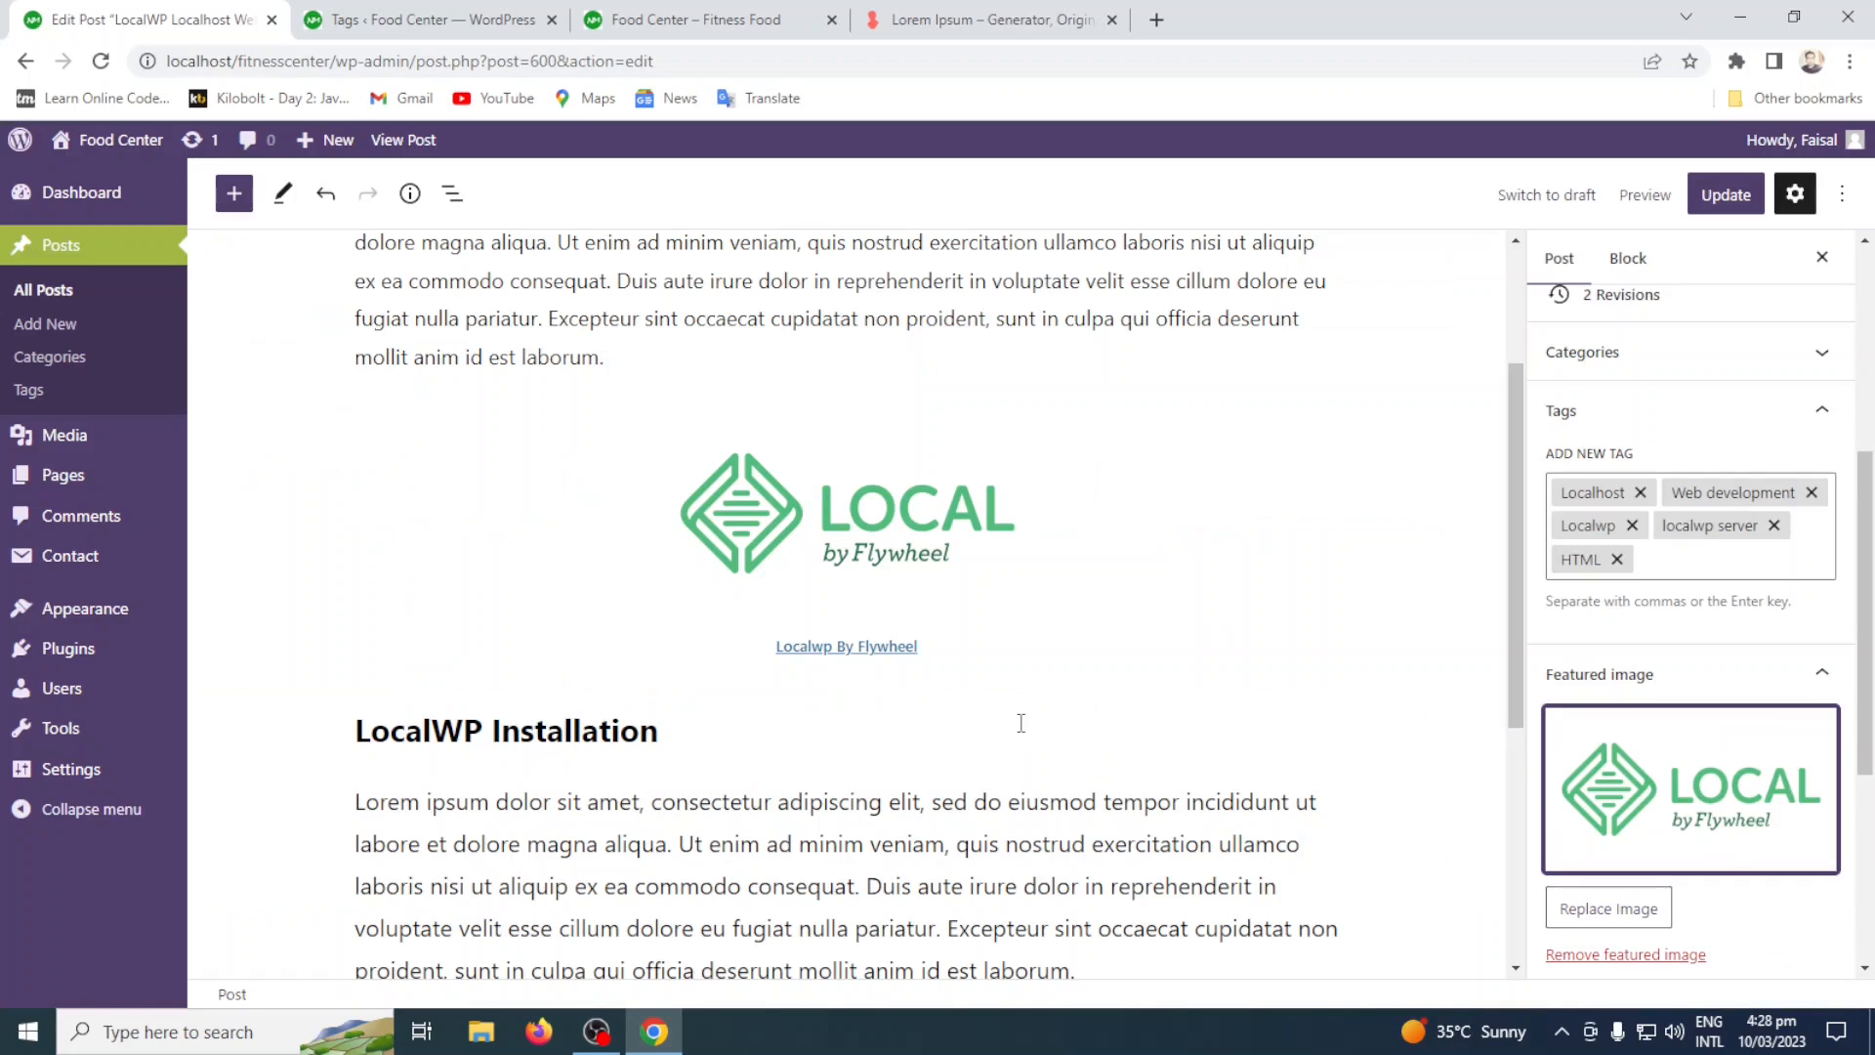
Examine the excerpt text of the LocalWP Localhost Web Development post in the Popular section of the site's home page.
scroll(1758, 745, down, 3)
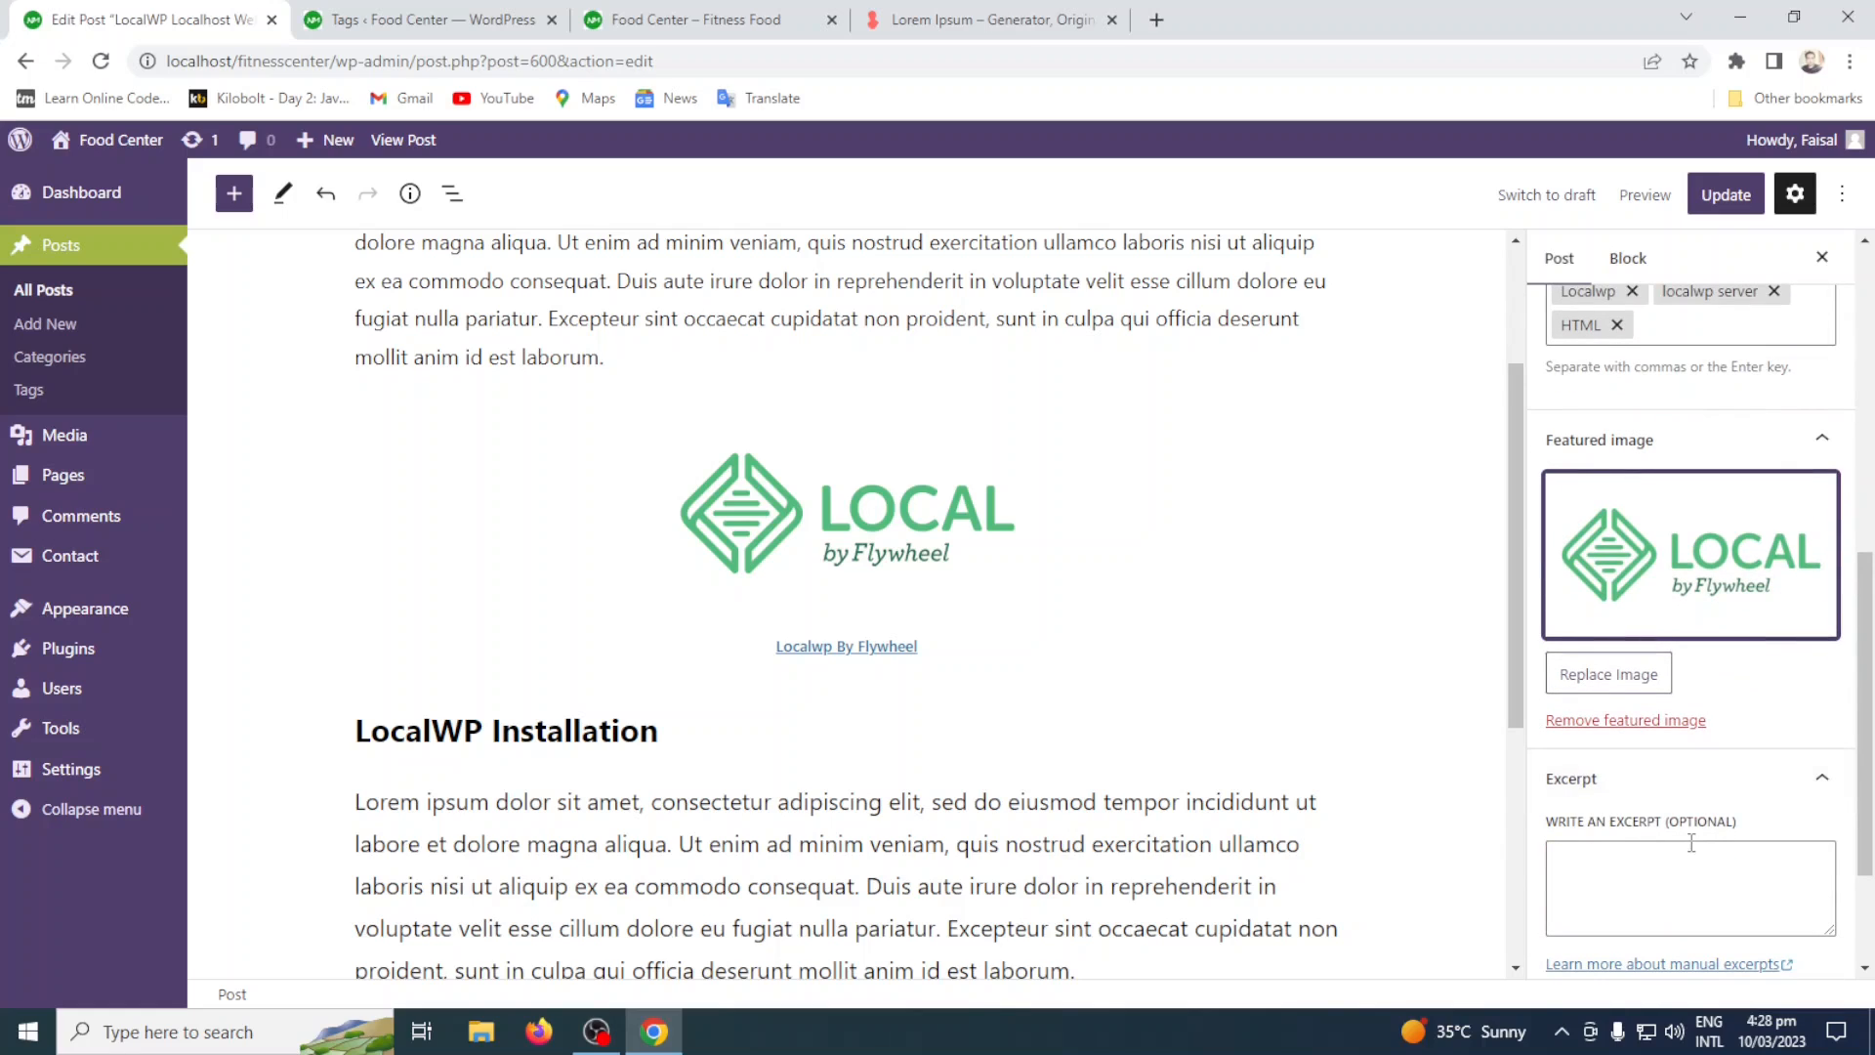
click(1692, 905)
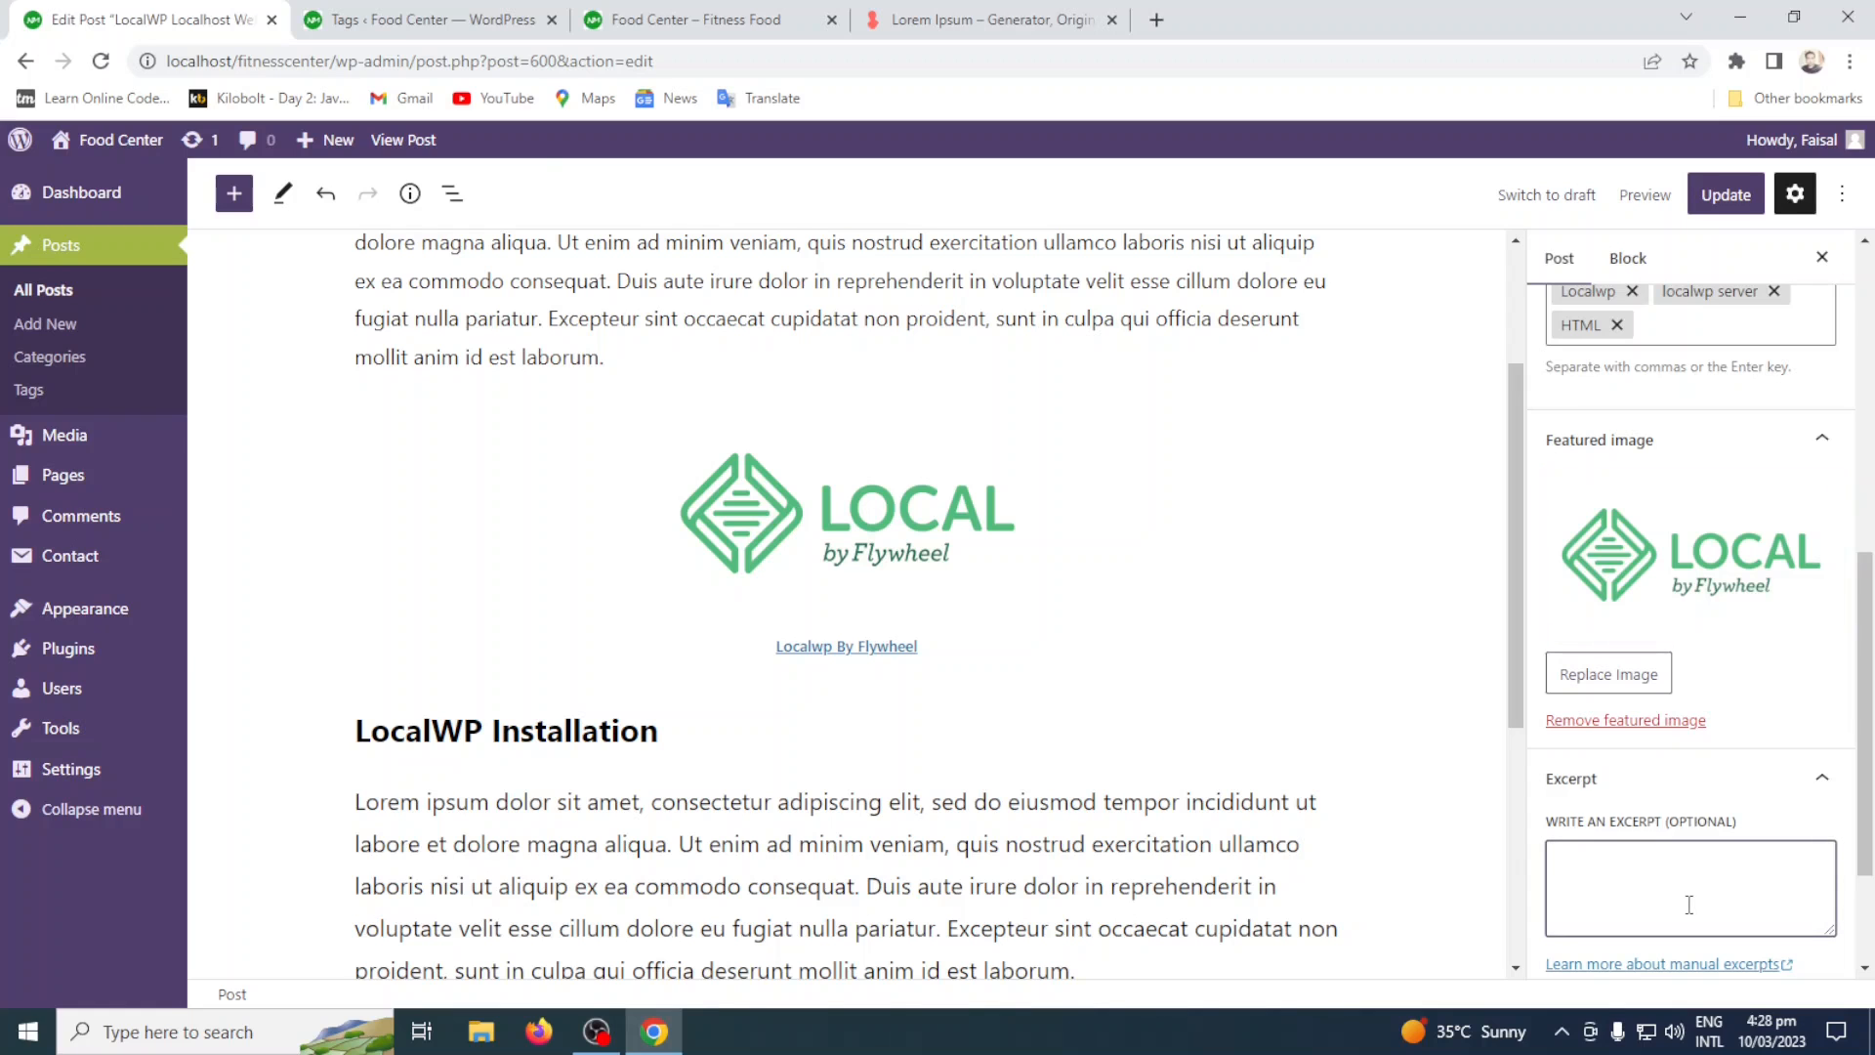
click(395, 10)
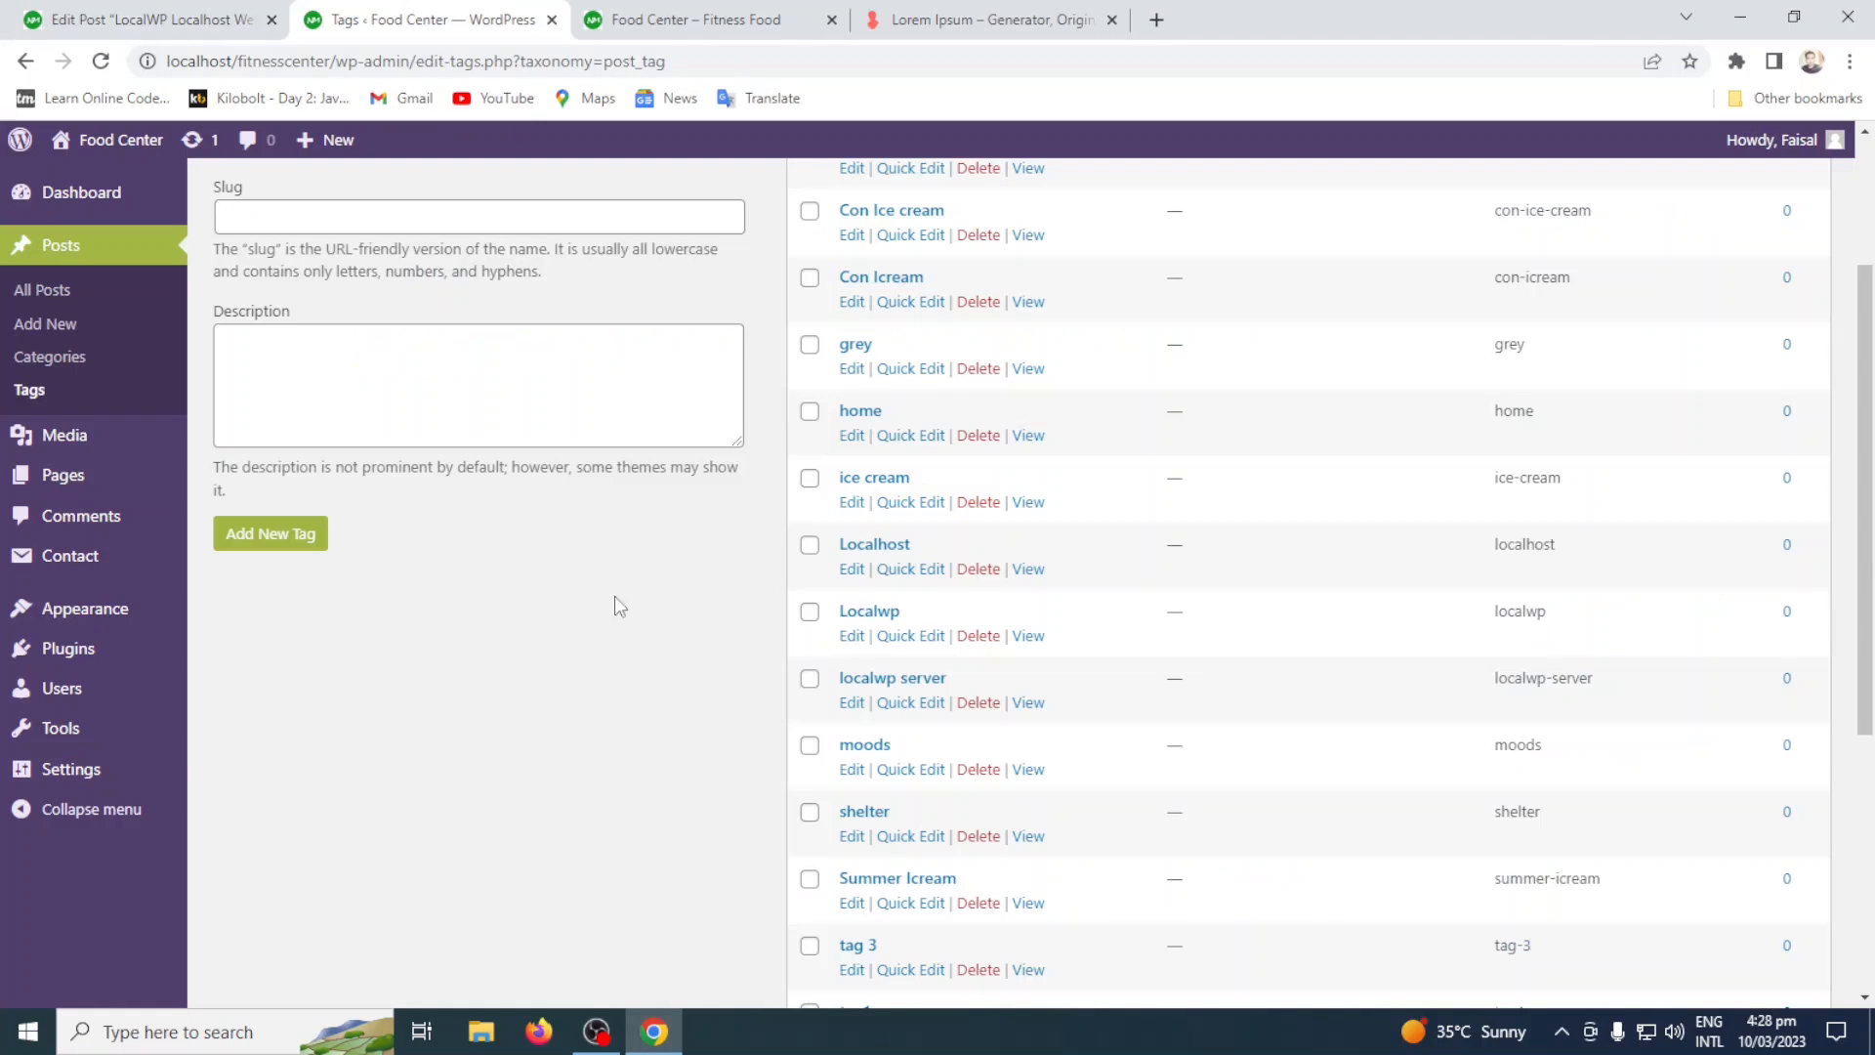
click(766, 14)
scroll(5, 527, down, 10)
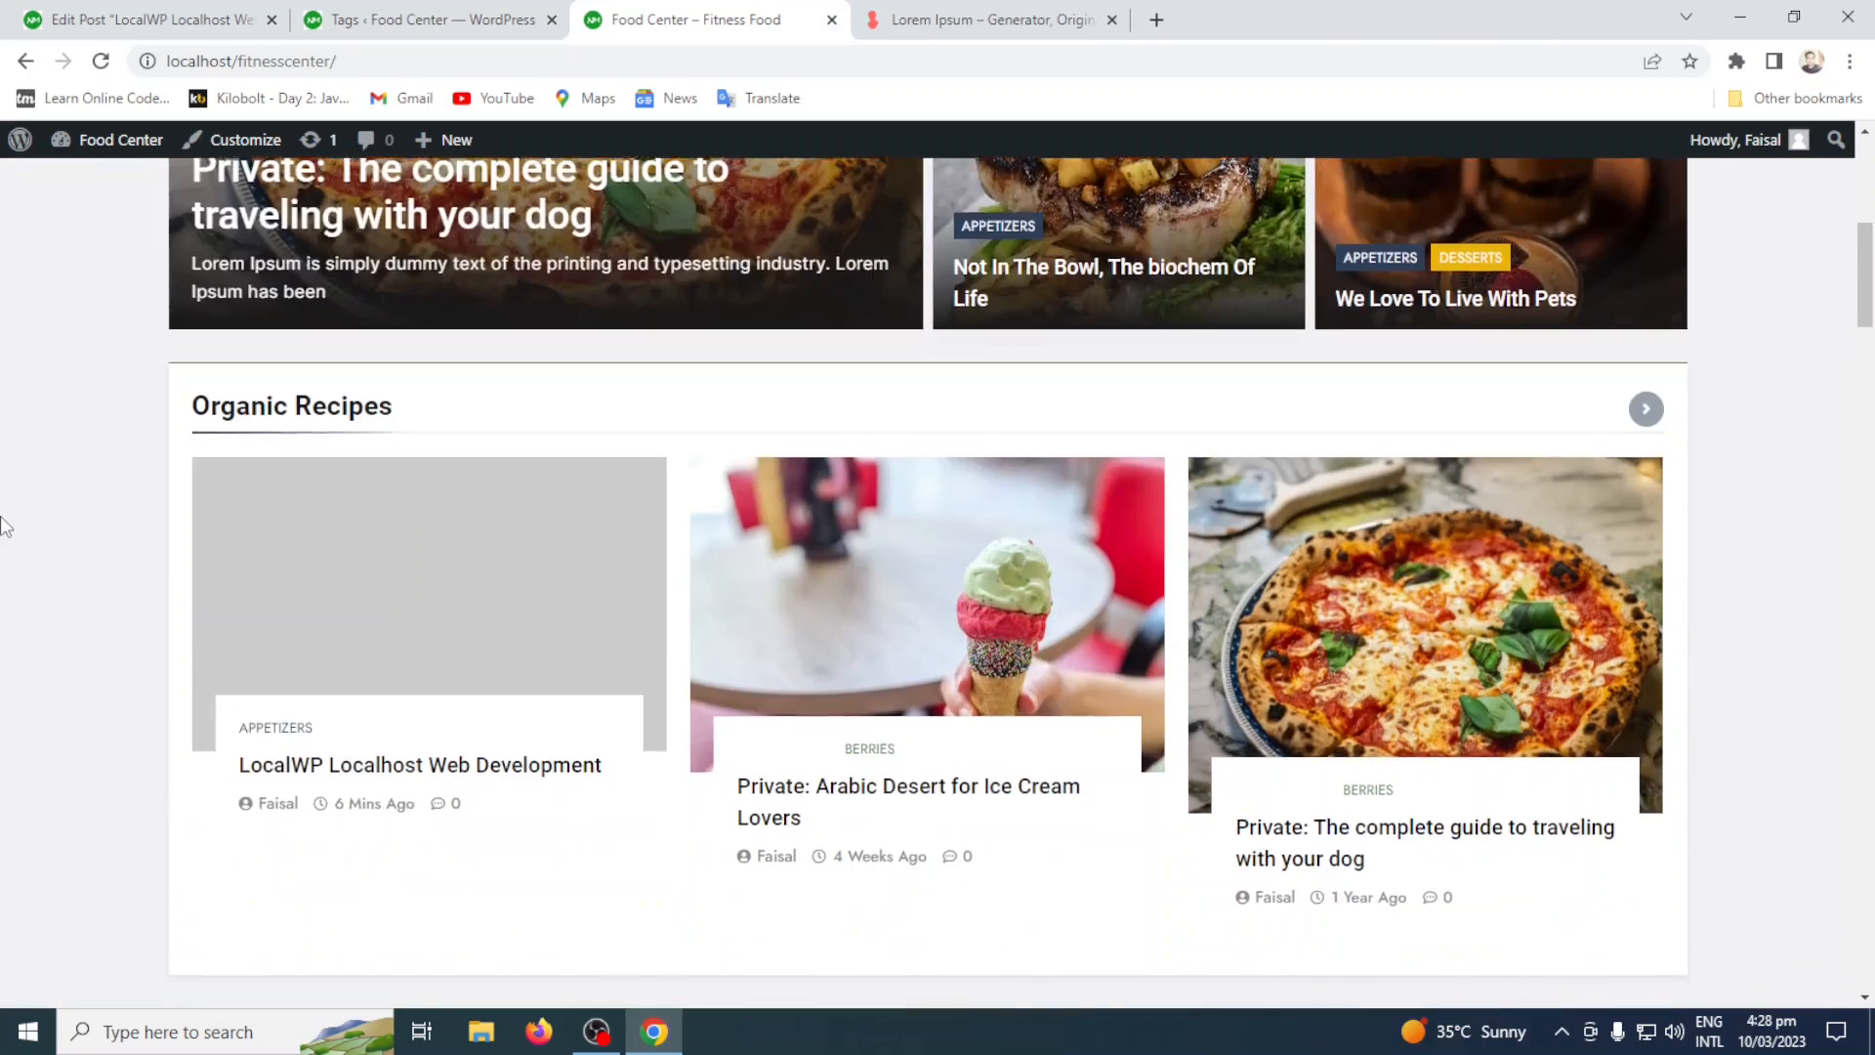
scroll(4, 527, down, 3)
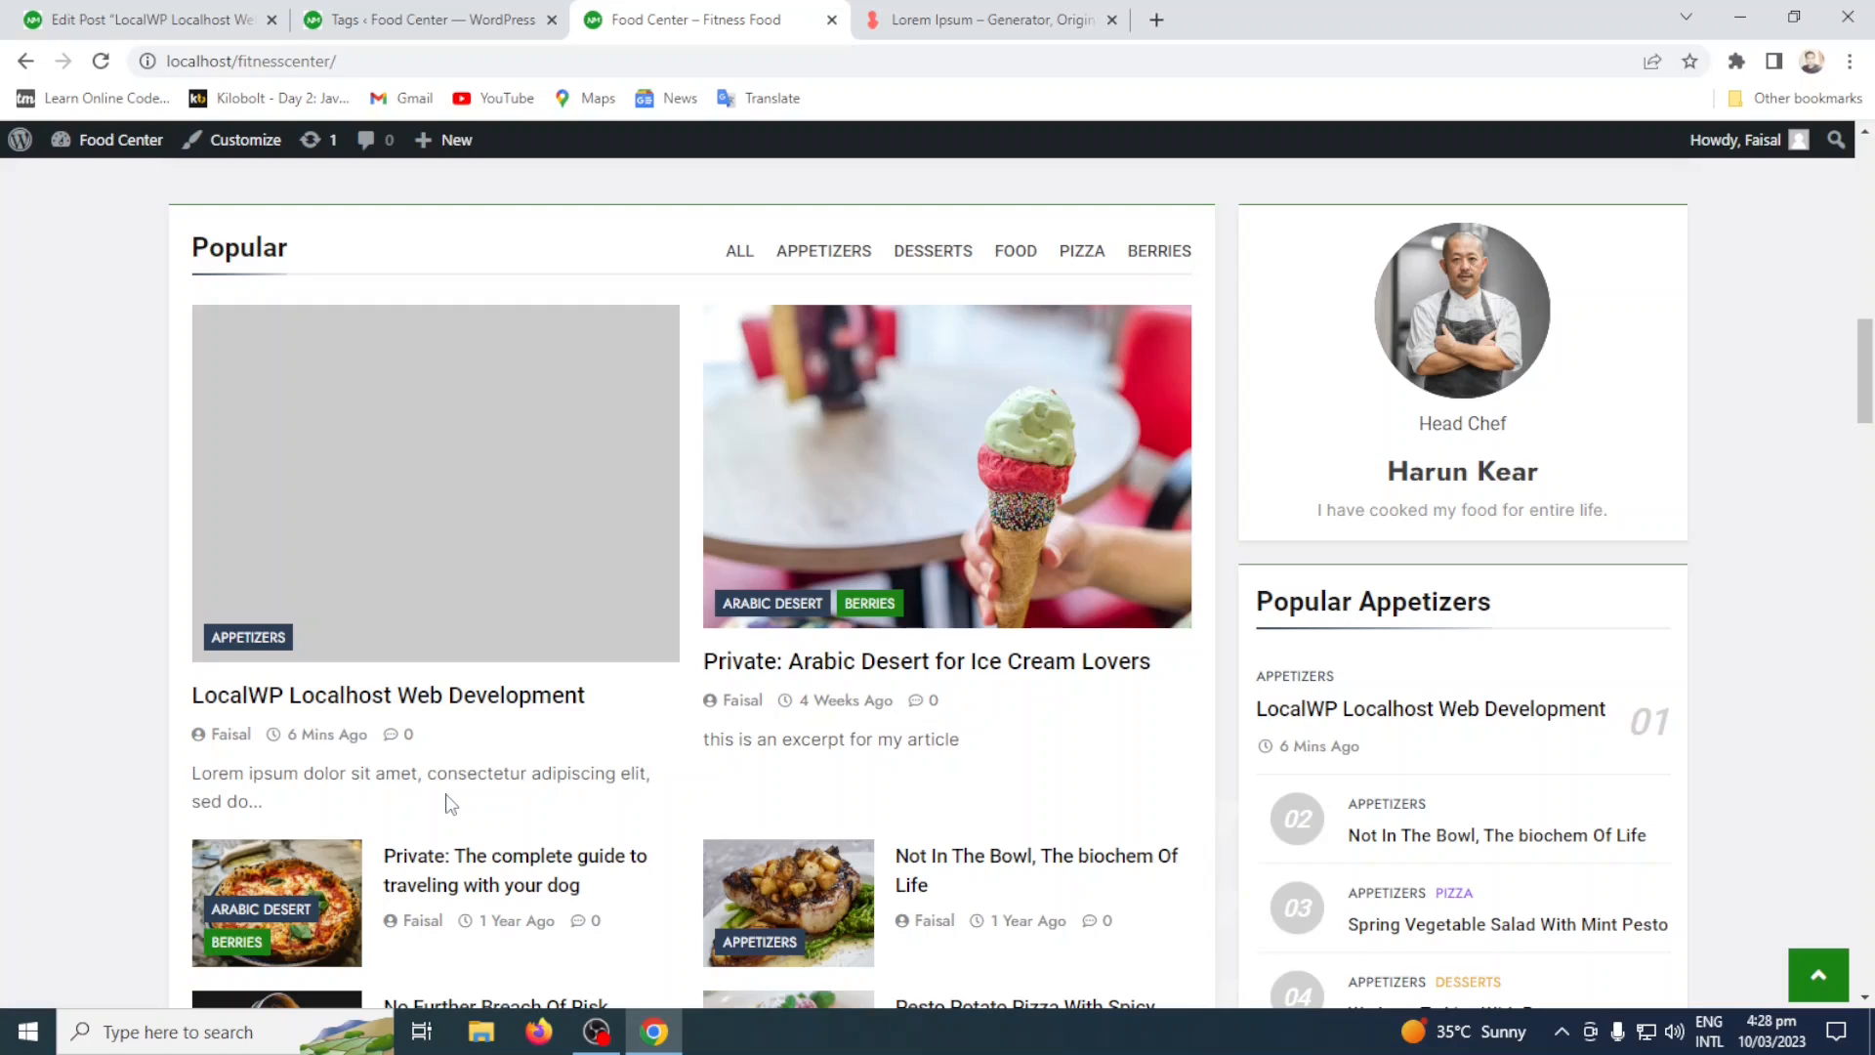
drag(265, 805, 163, 781)
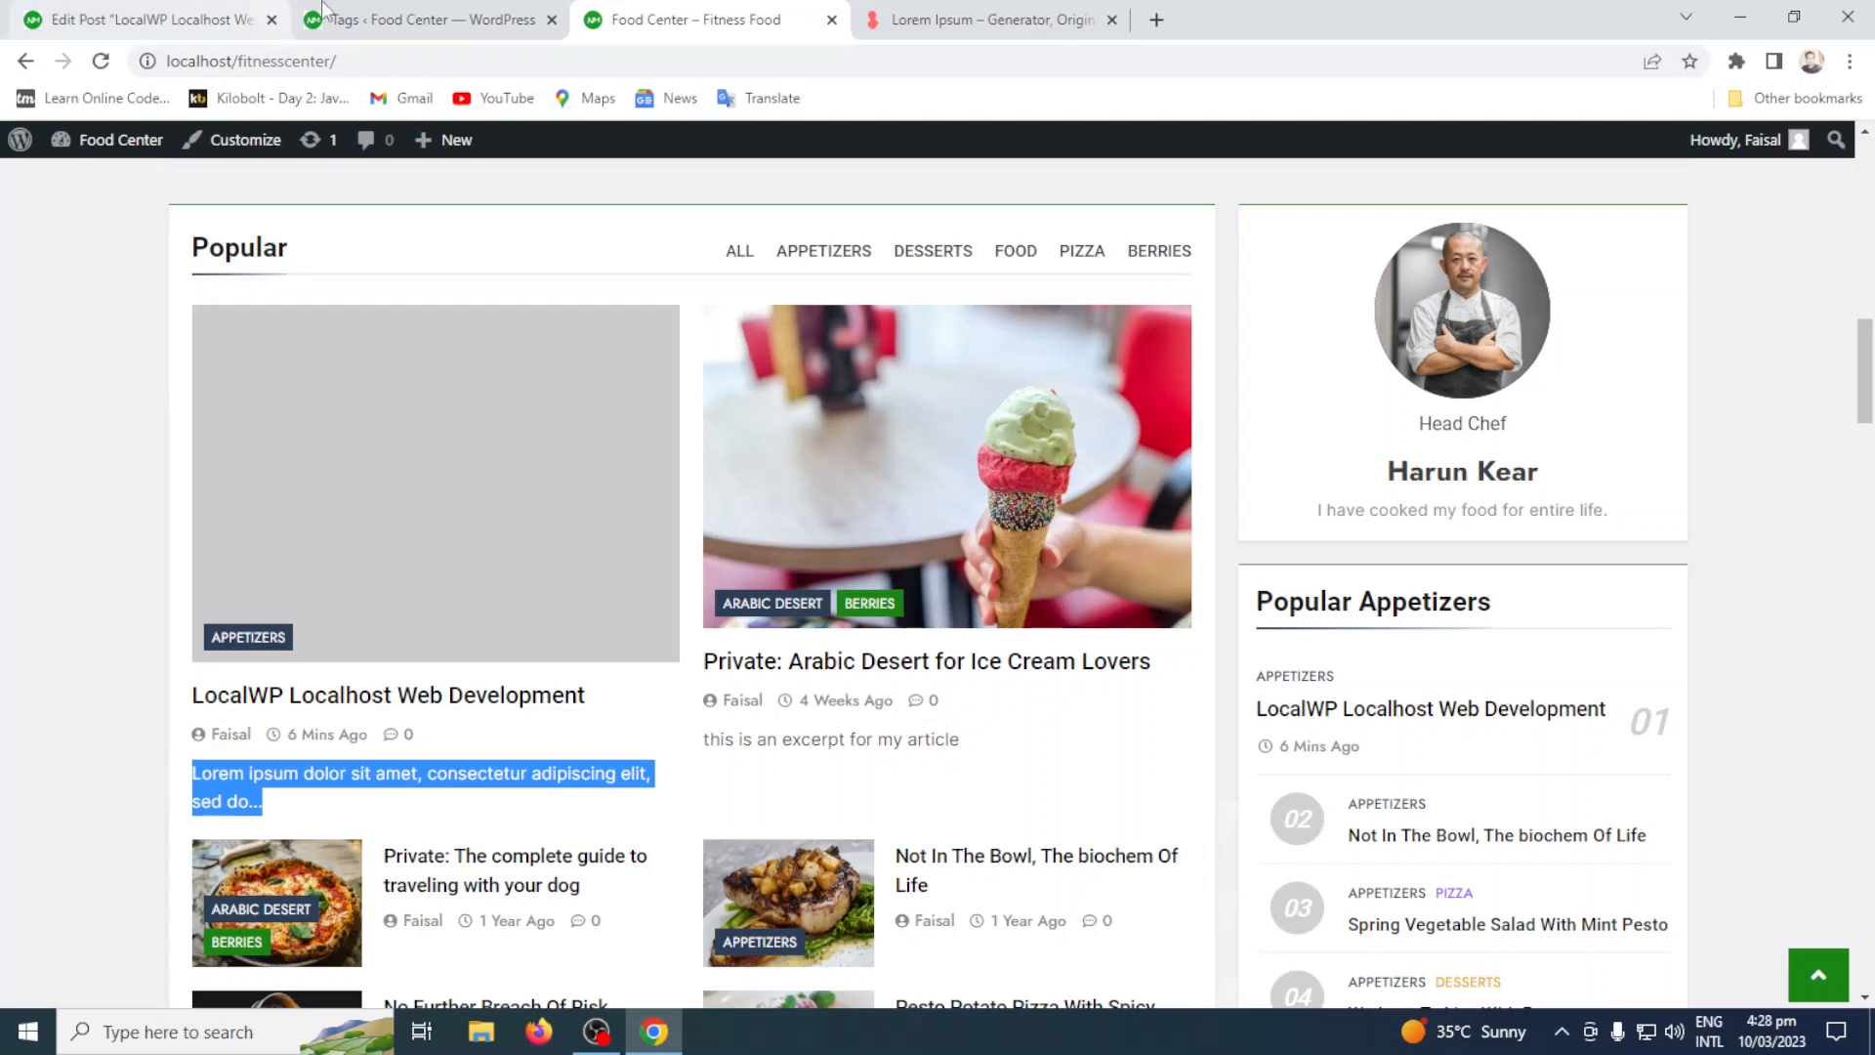
Return to the post editor, write the excerpt "This article is all about LocalWP Installation and its uses", and update the post.
click(213, 14)
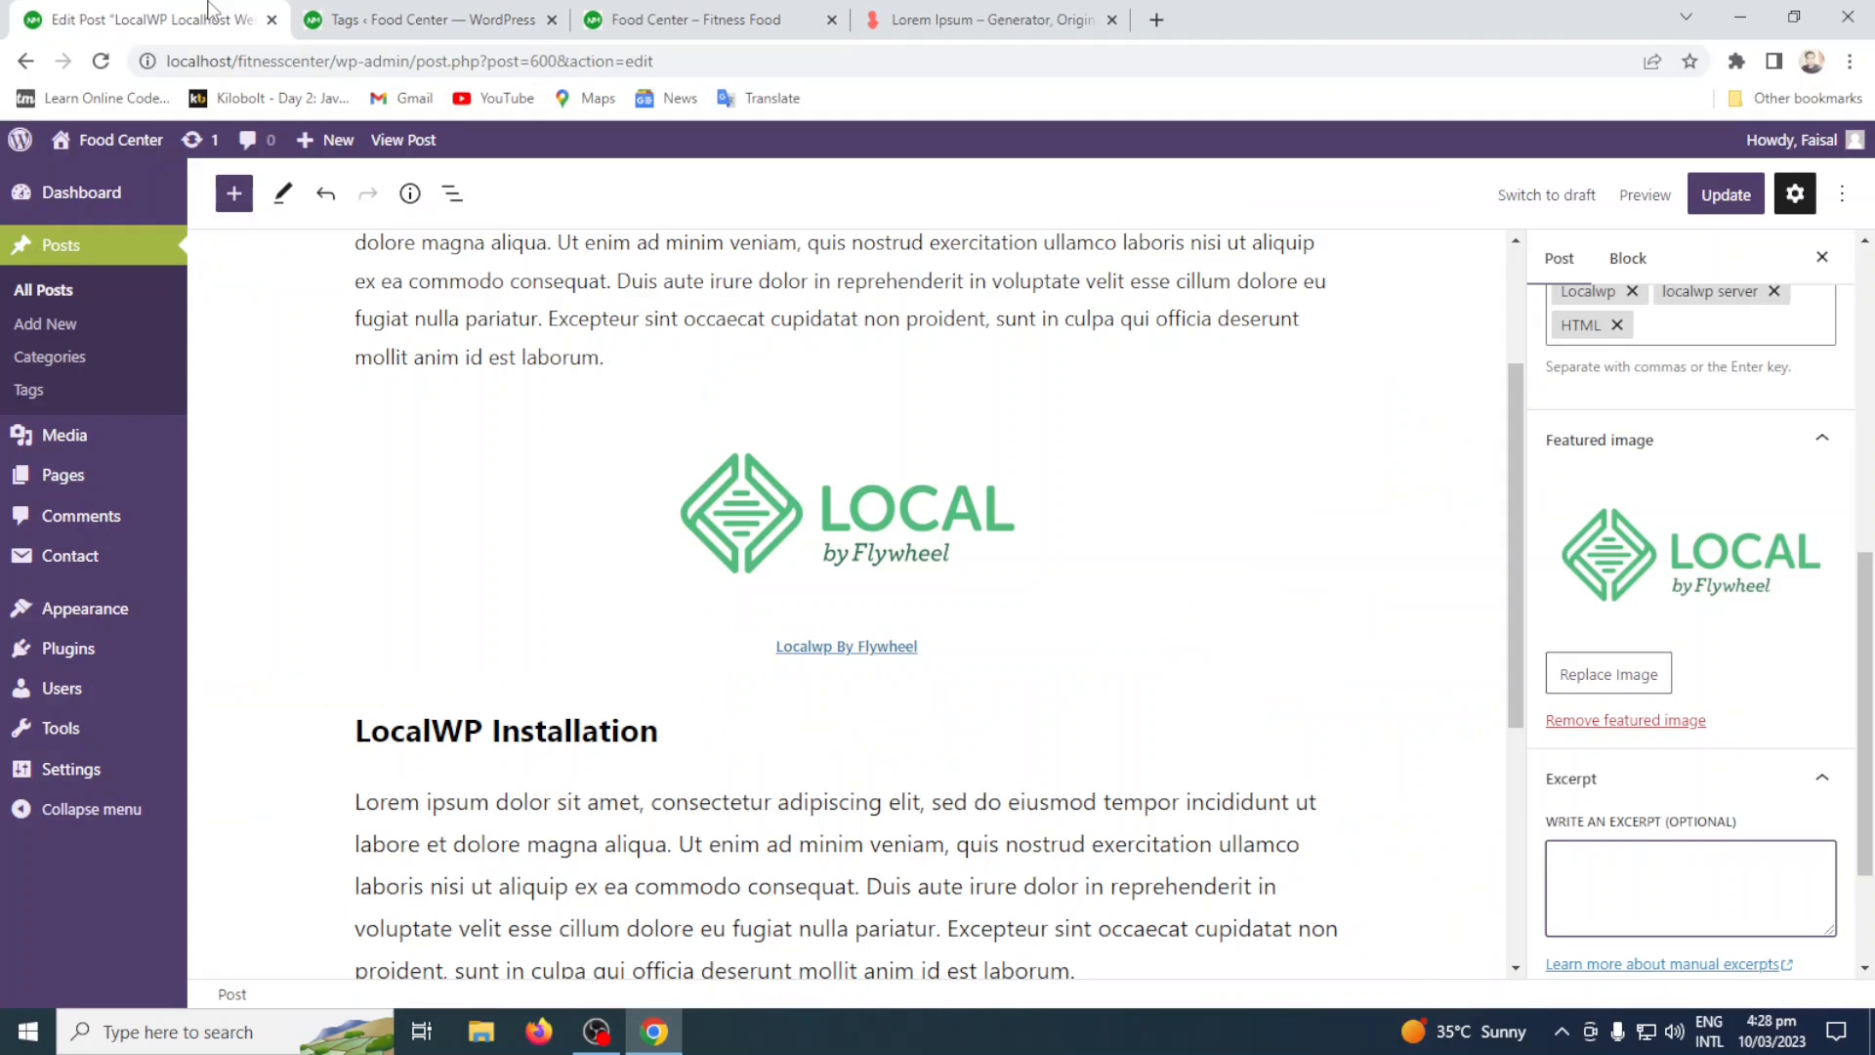
click(1615, 864)
text(This article is all about LocalW)
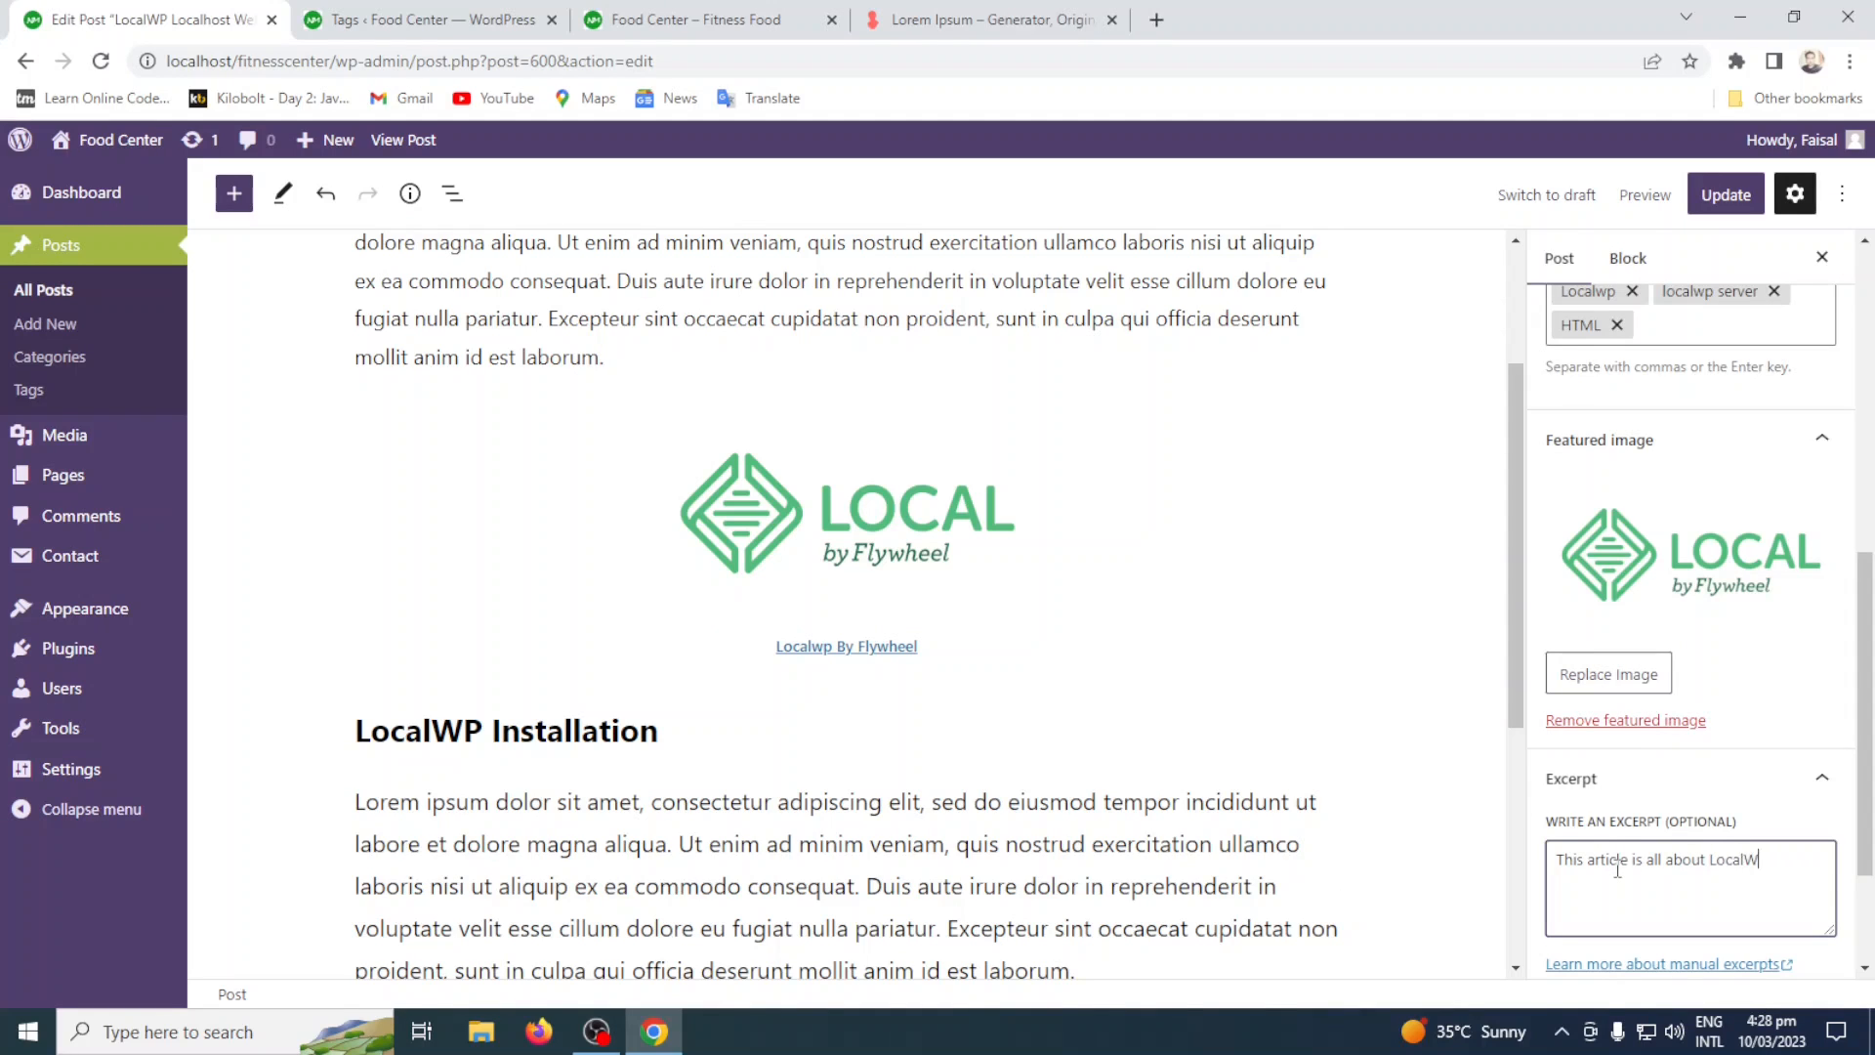
text(P Installation and its uses)
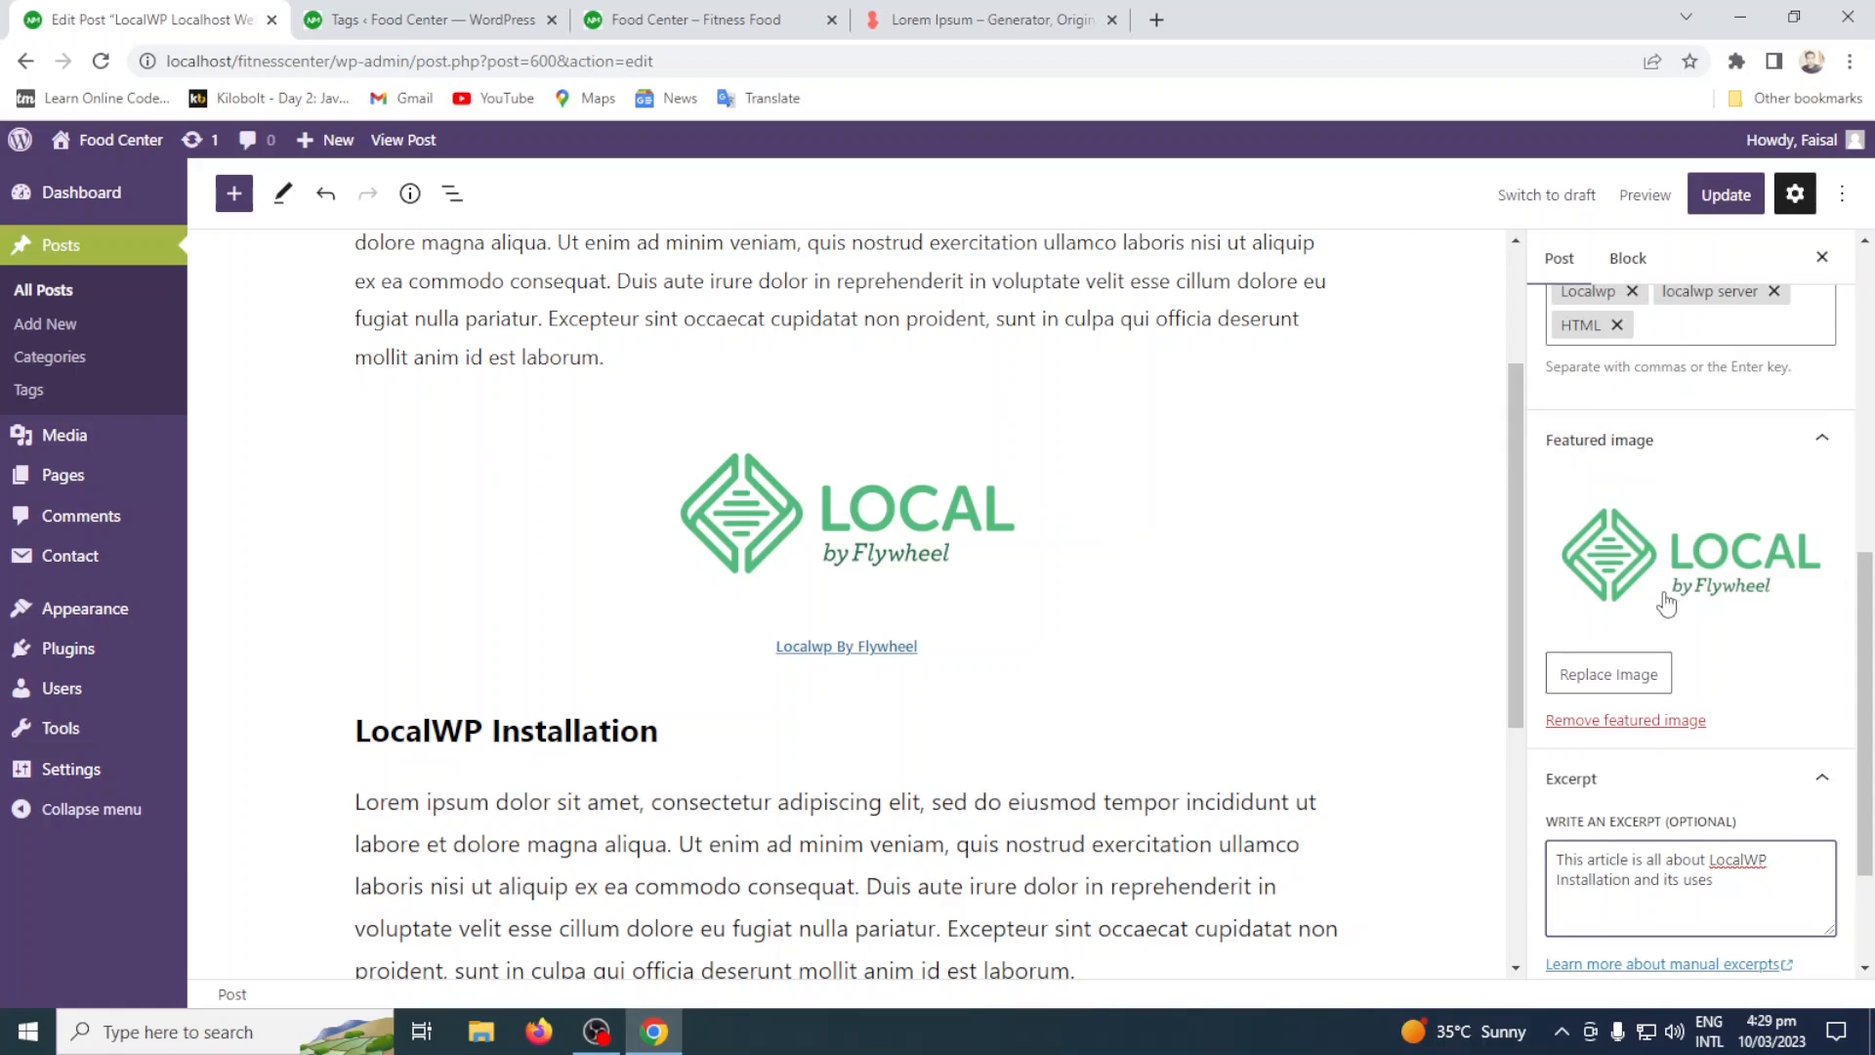
click(1727, 195)
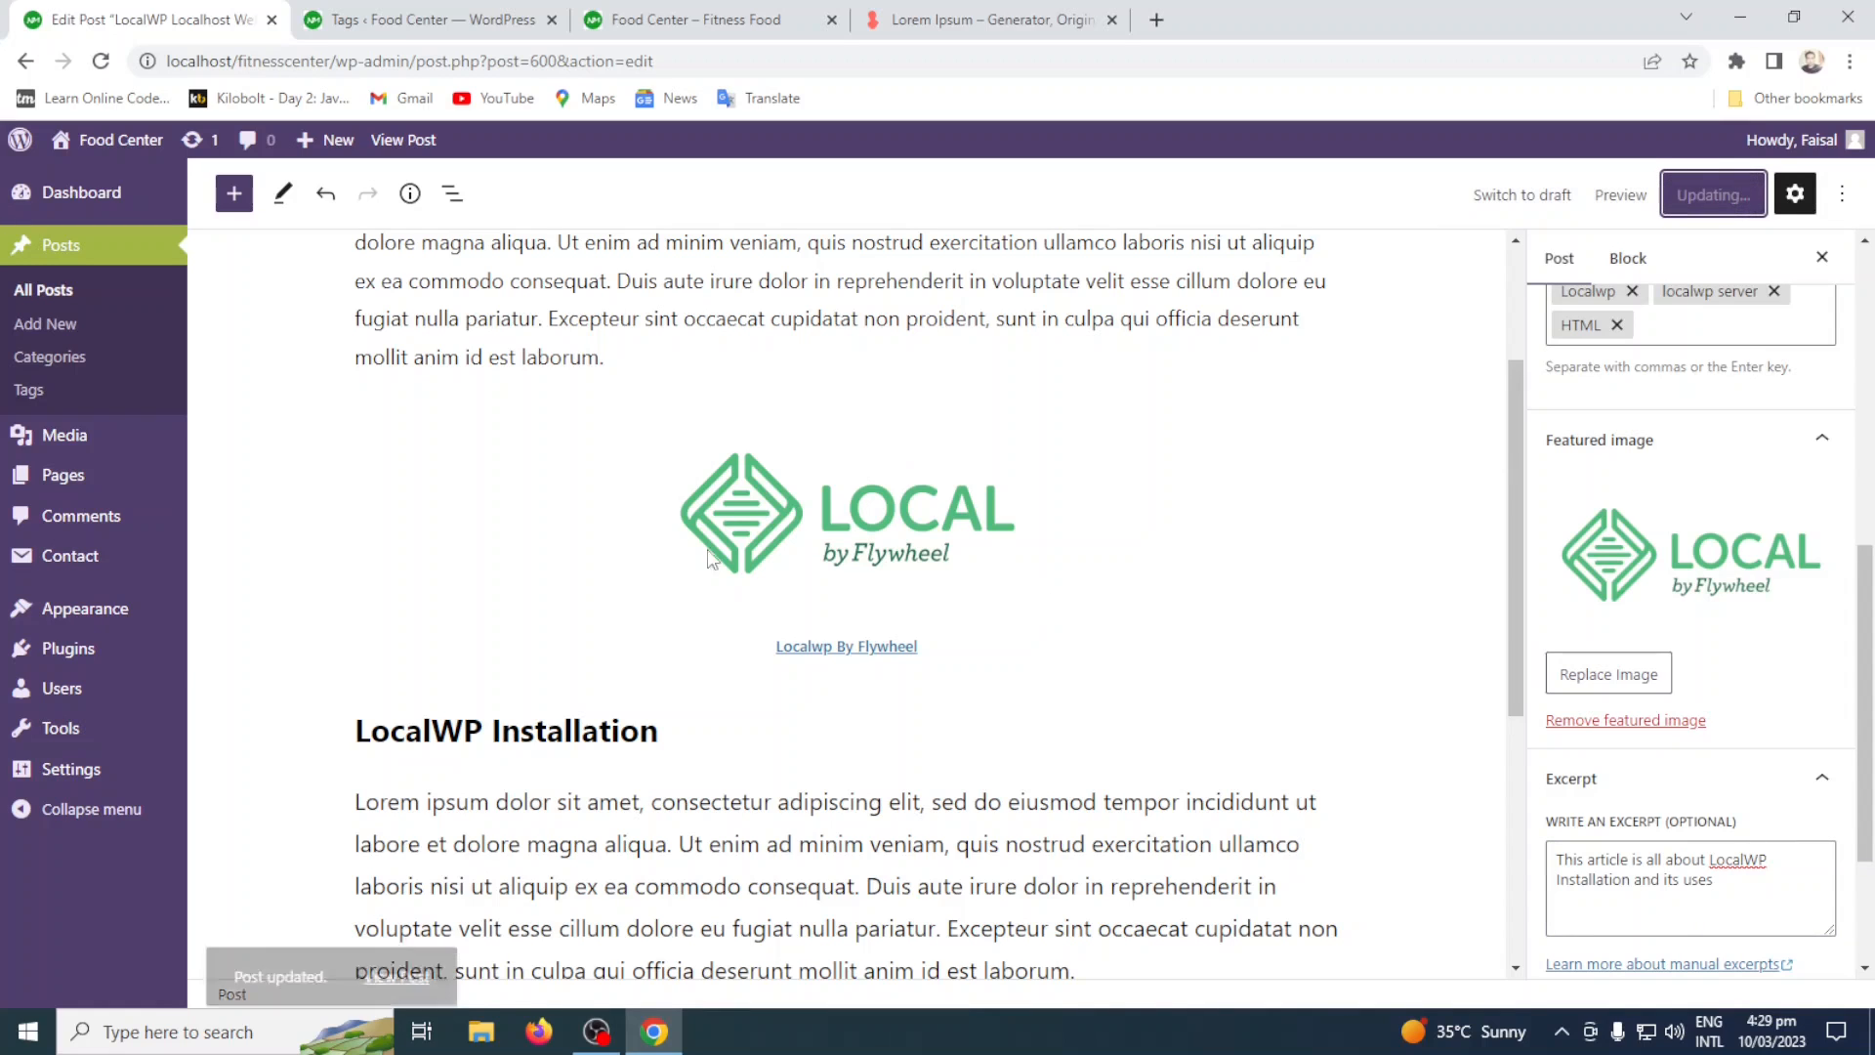
scroll(766, 552, up, 3)
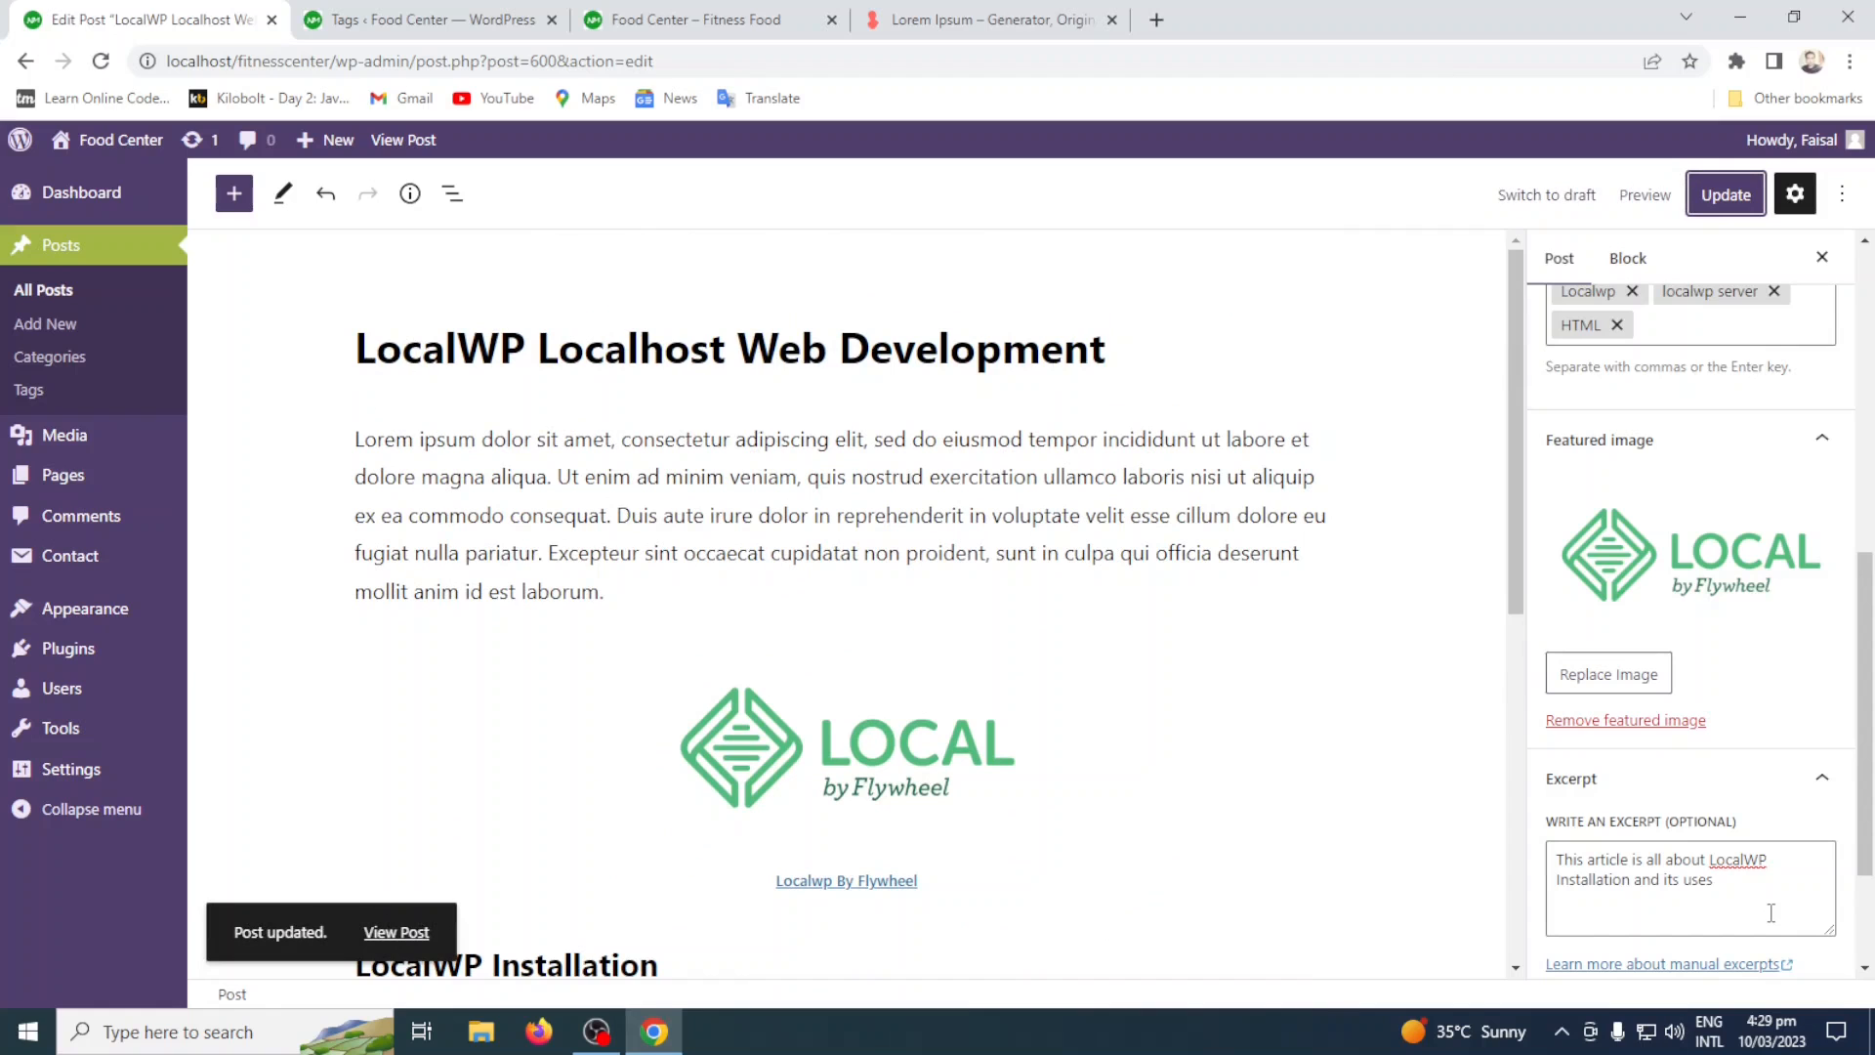
Reload the site's home page to check the updated post in the Popular section, and open the post to review it.
click(684, 19)
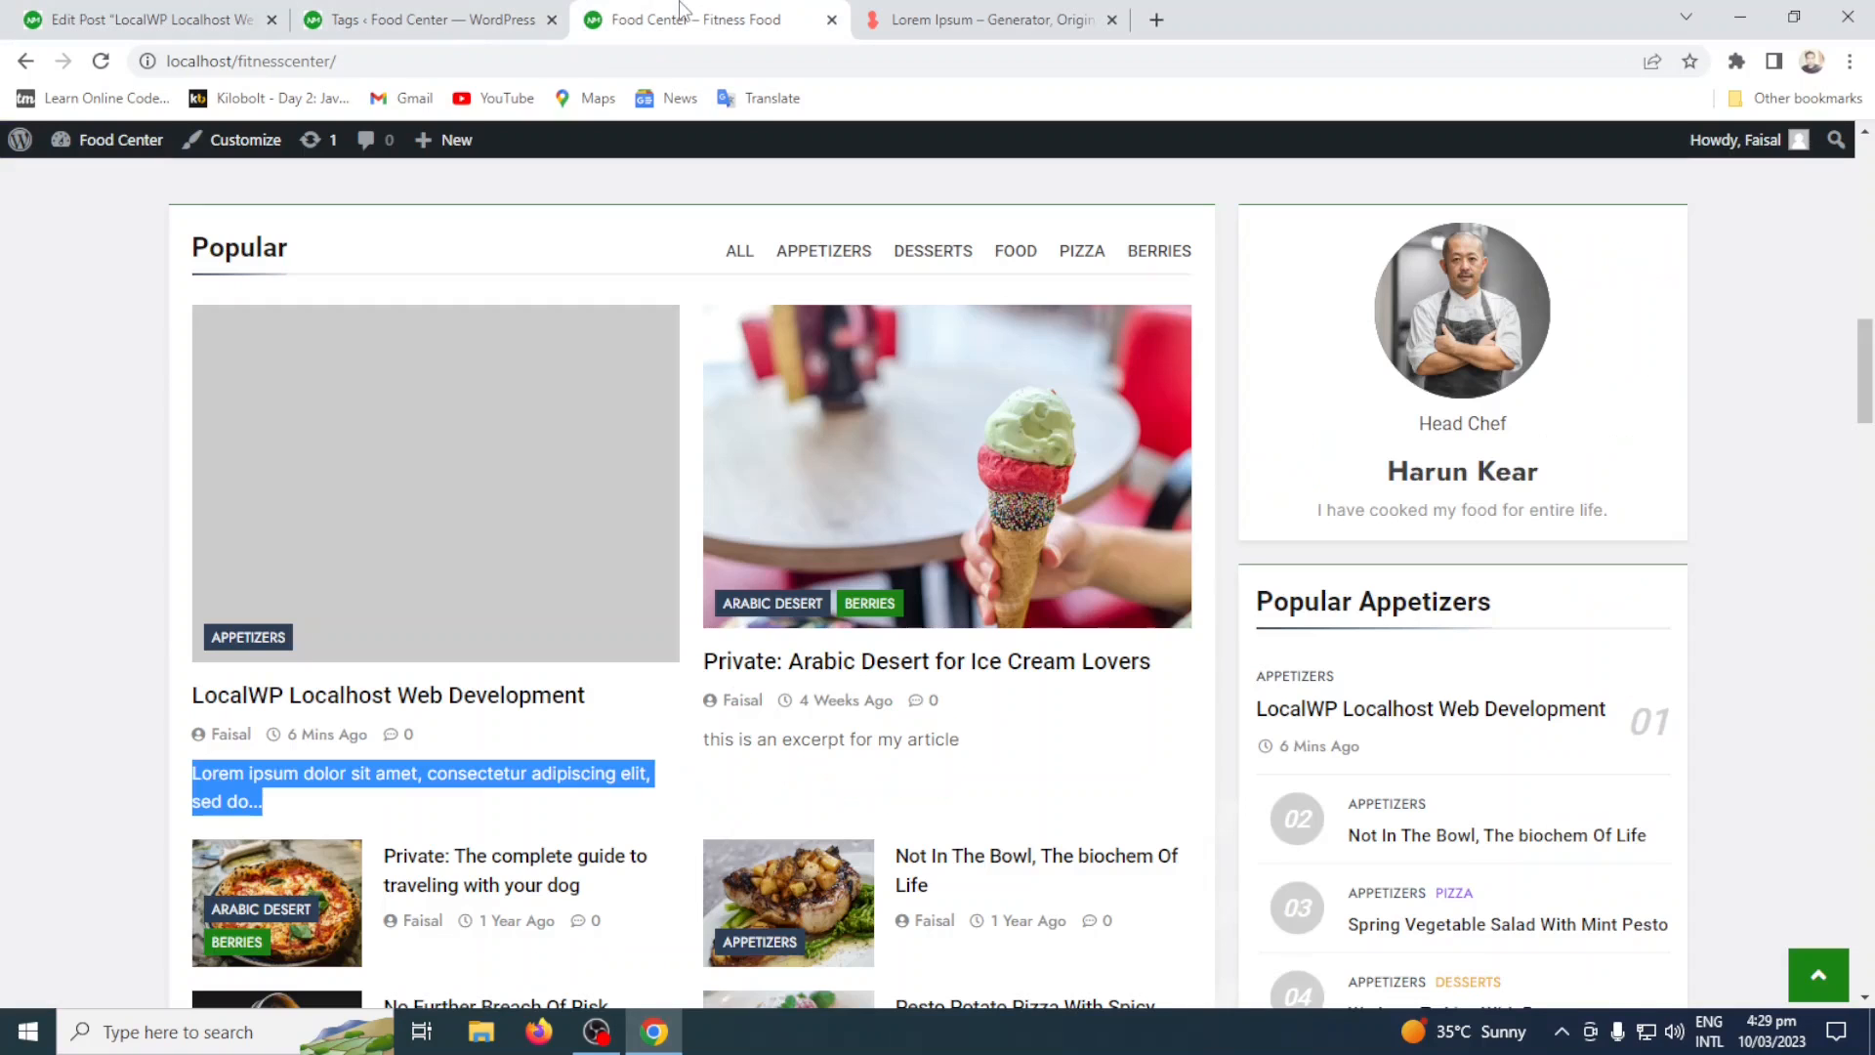
click(101, 60)
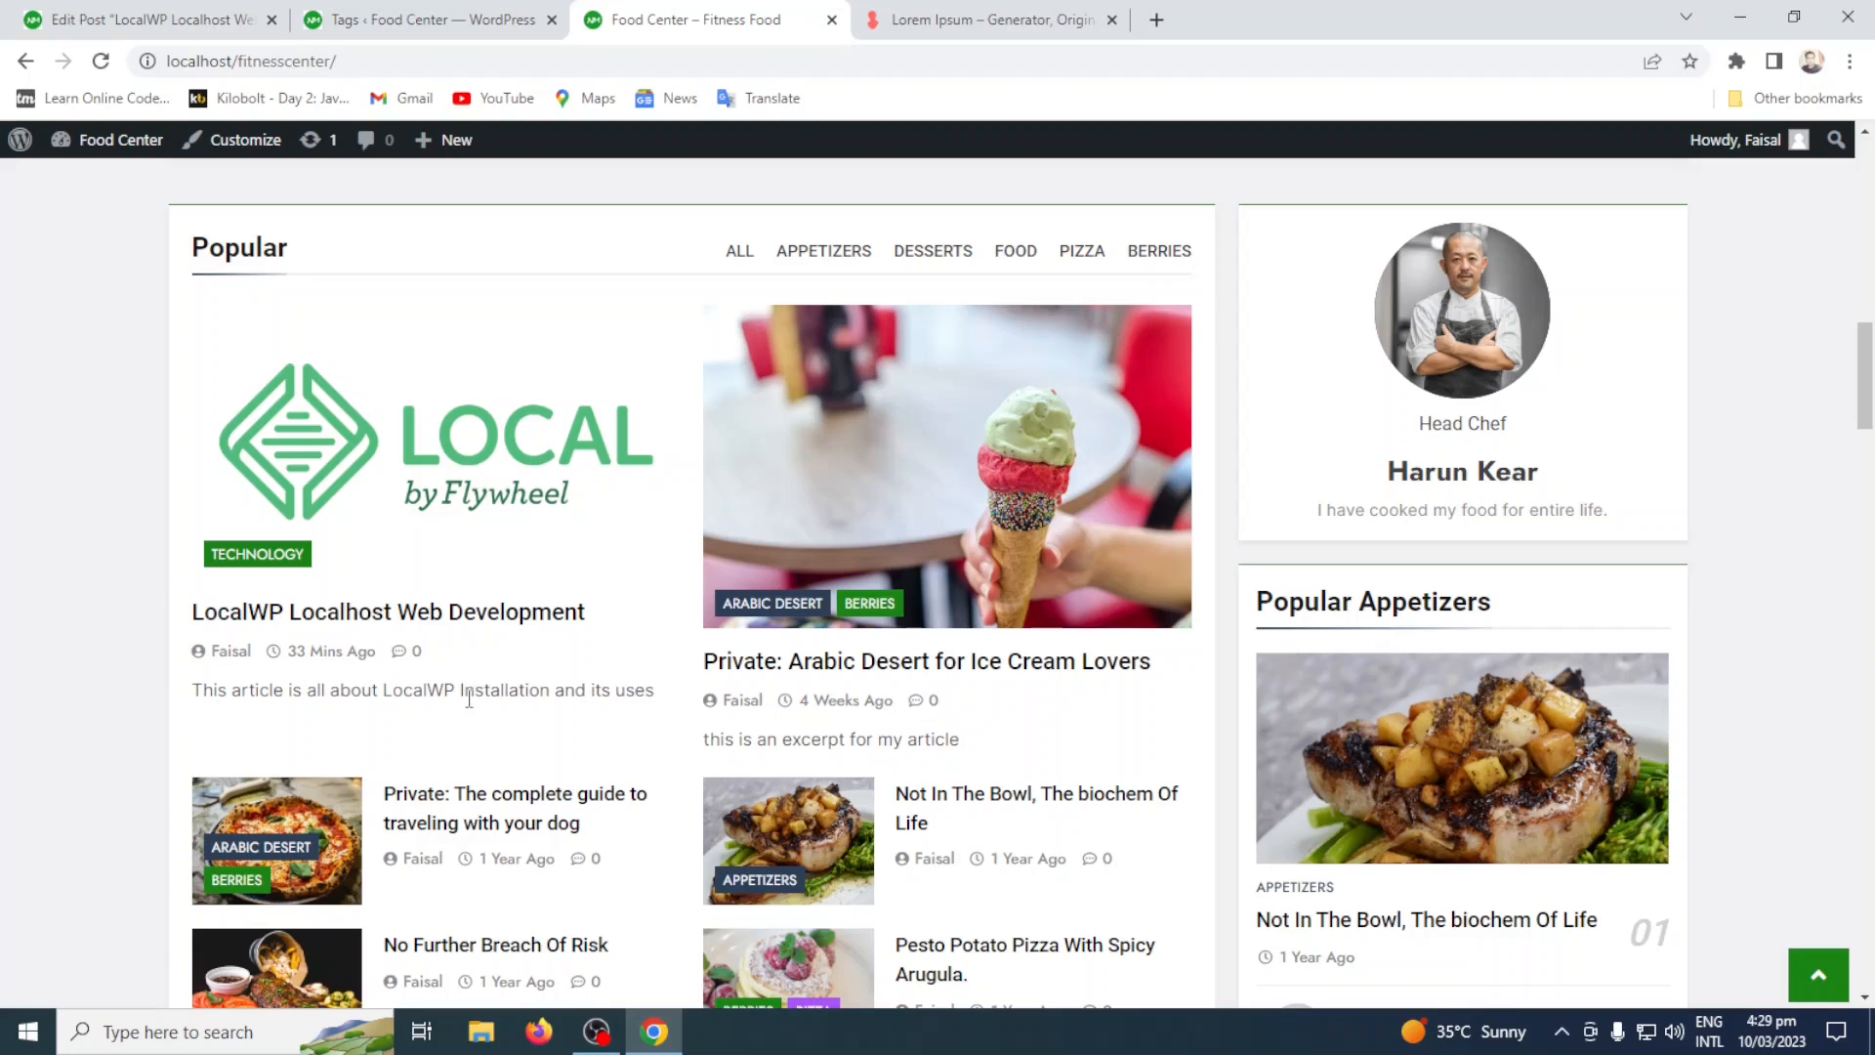
click(467, 613)
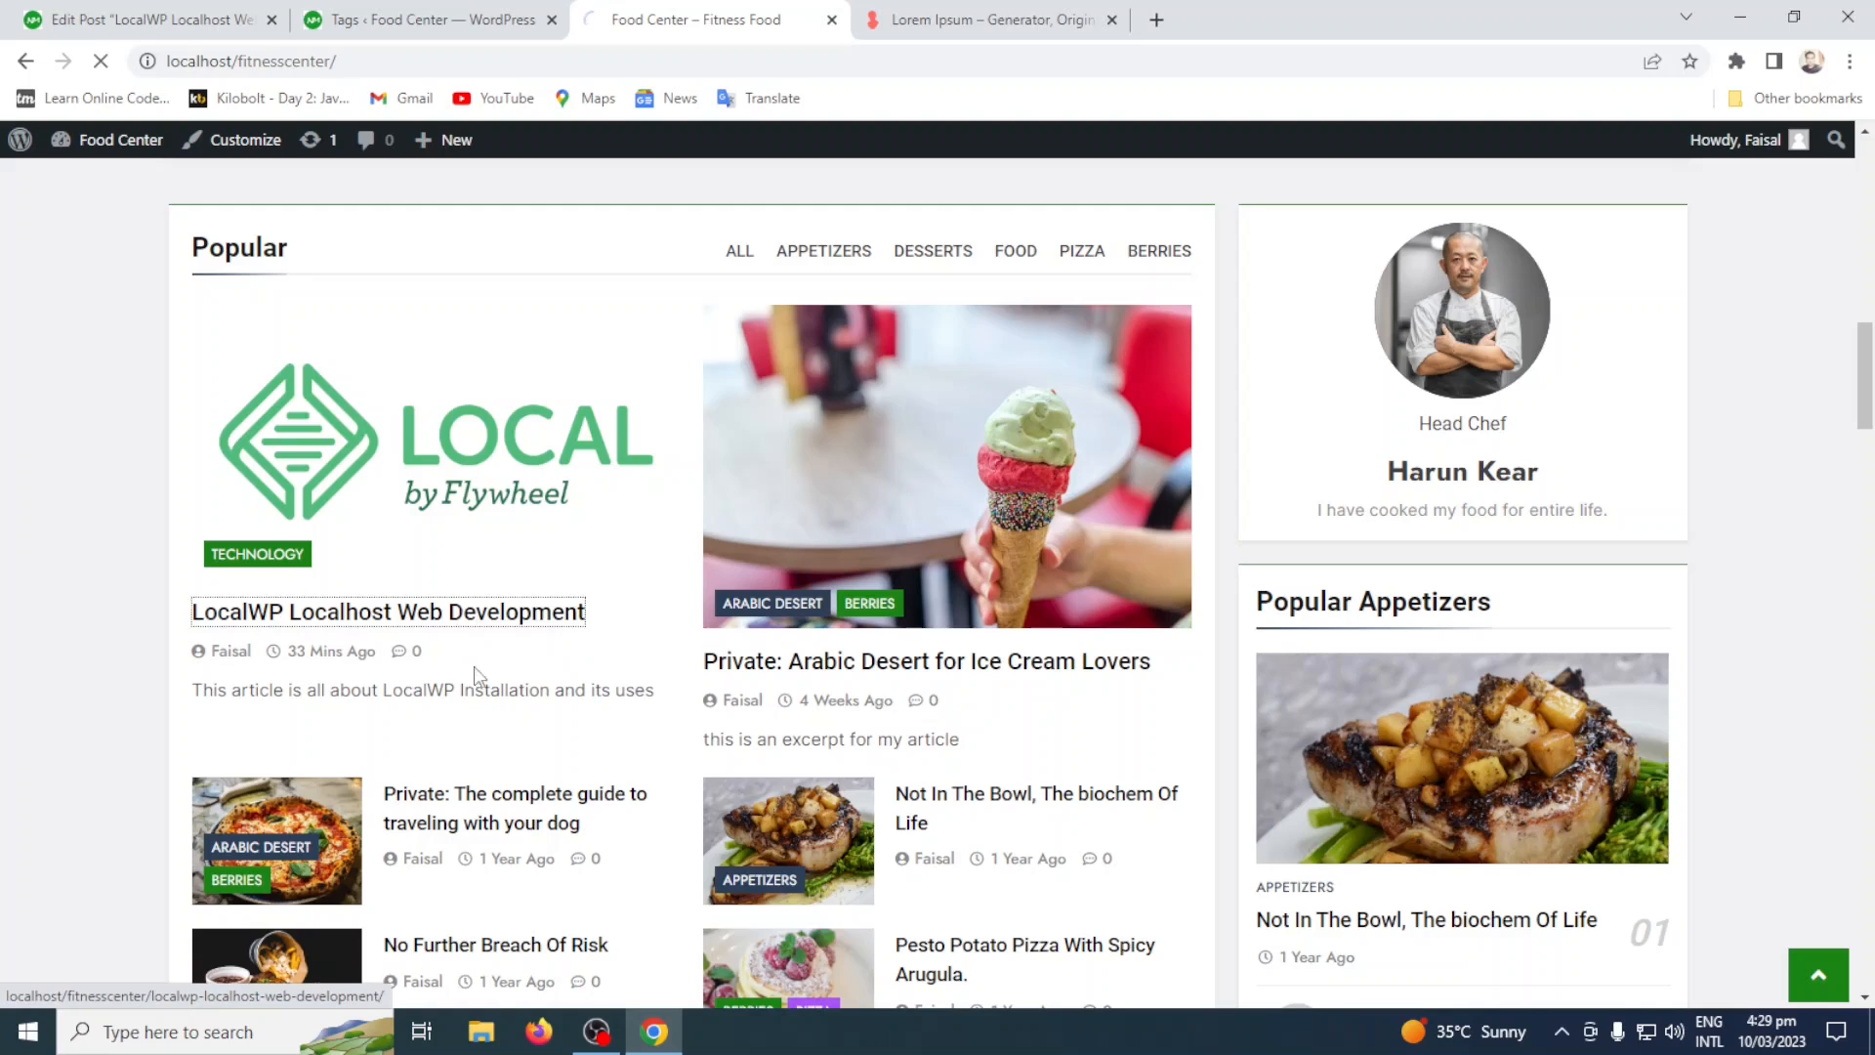
scroll(914, 738, down, 8)
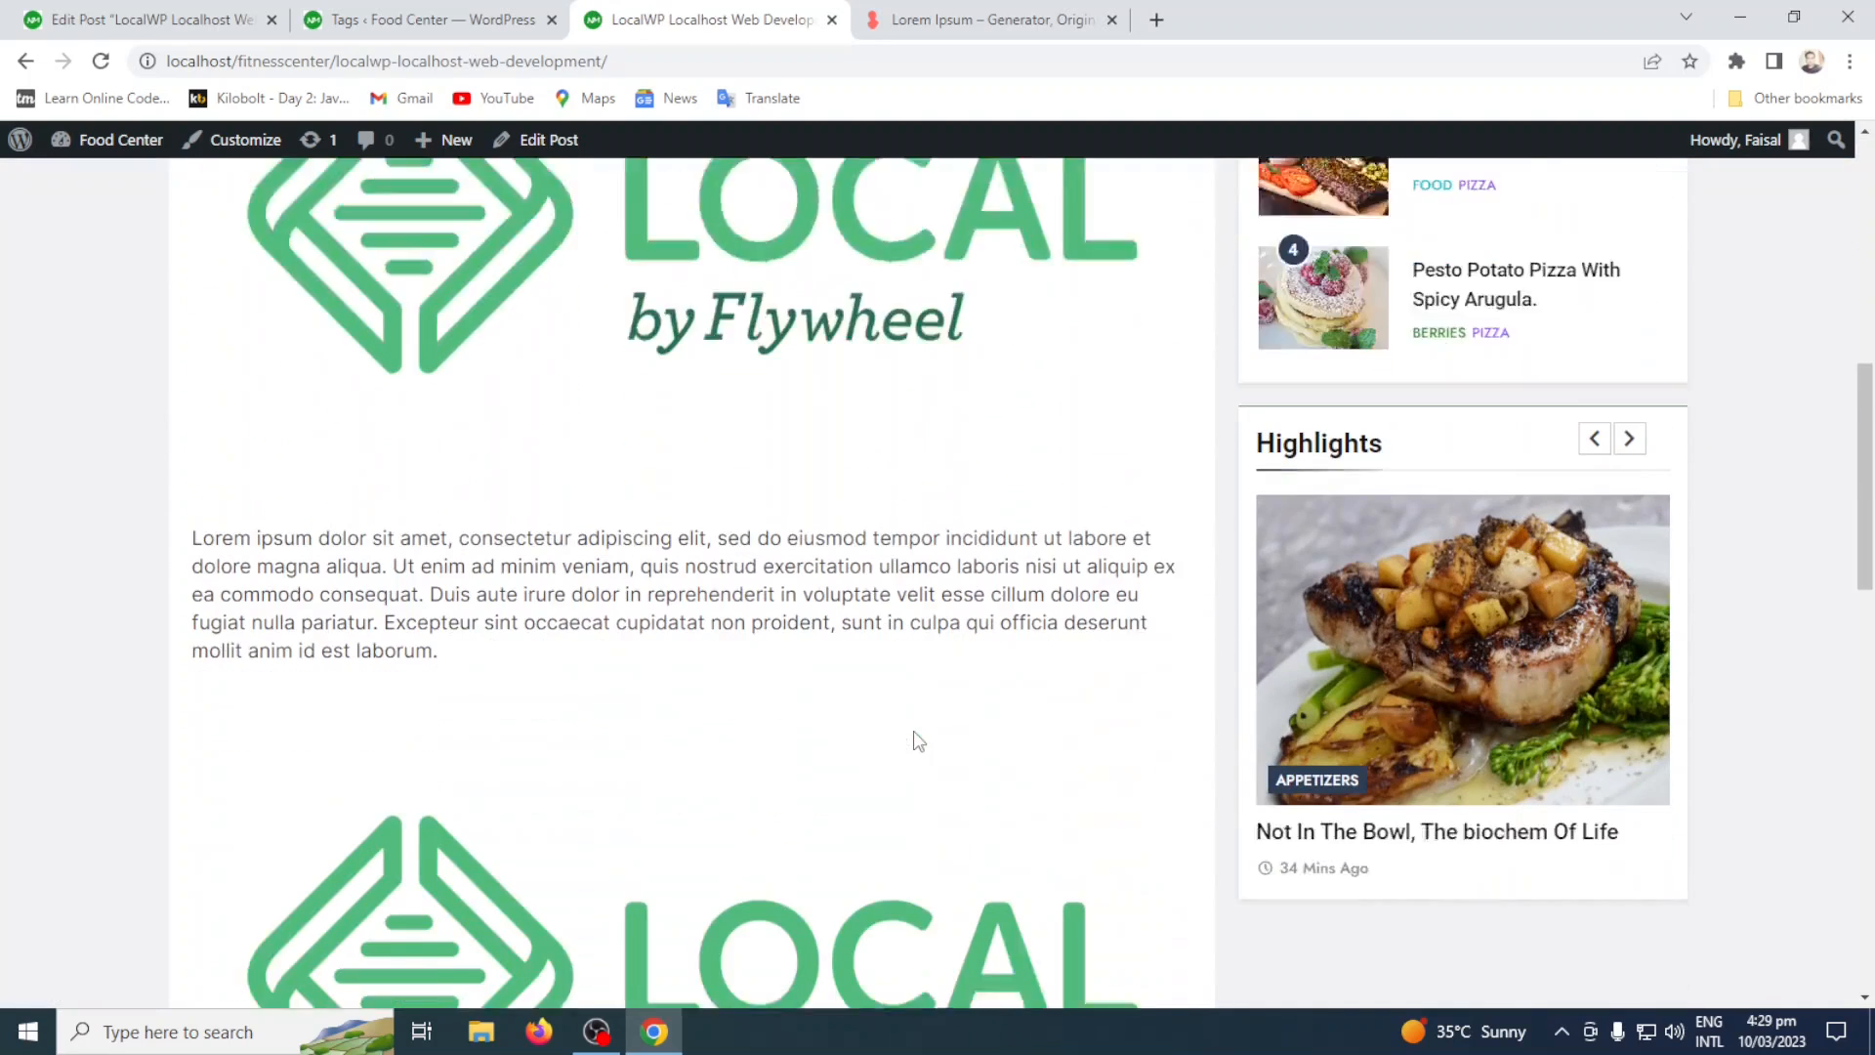
Review the published LocalWP post on the site, from its images and body text to its tags and reply section.
scroll(535, 664, down, 10)
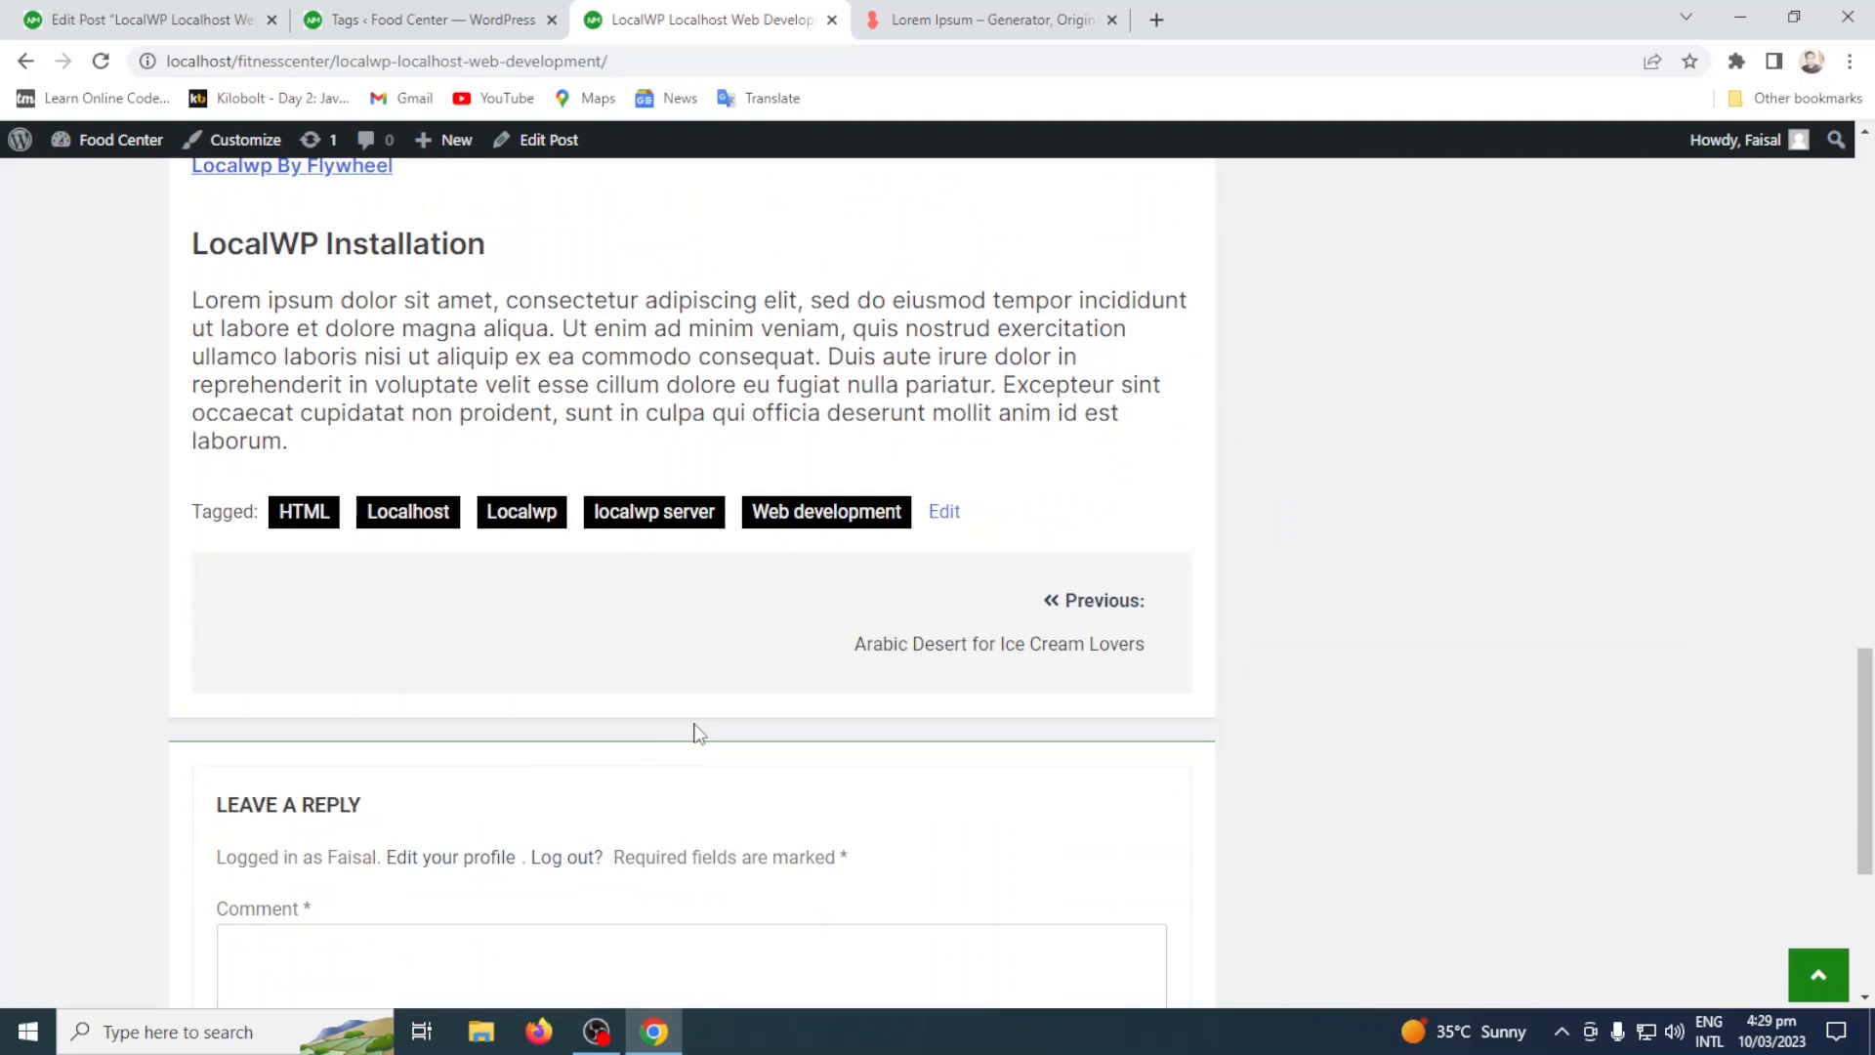
scroll(697, 734, up, 10)
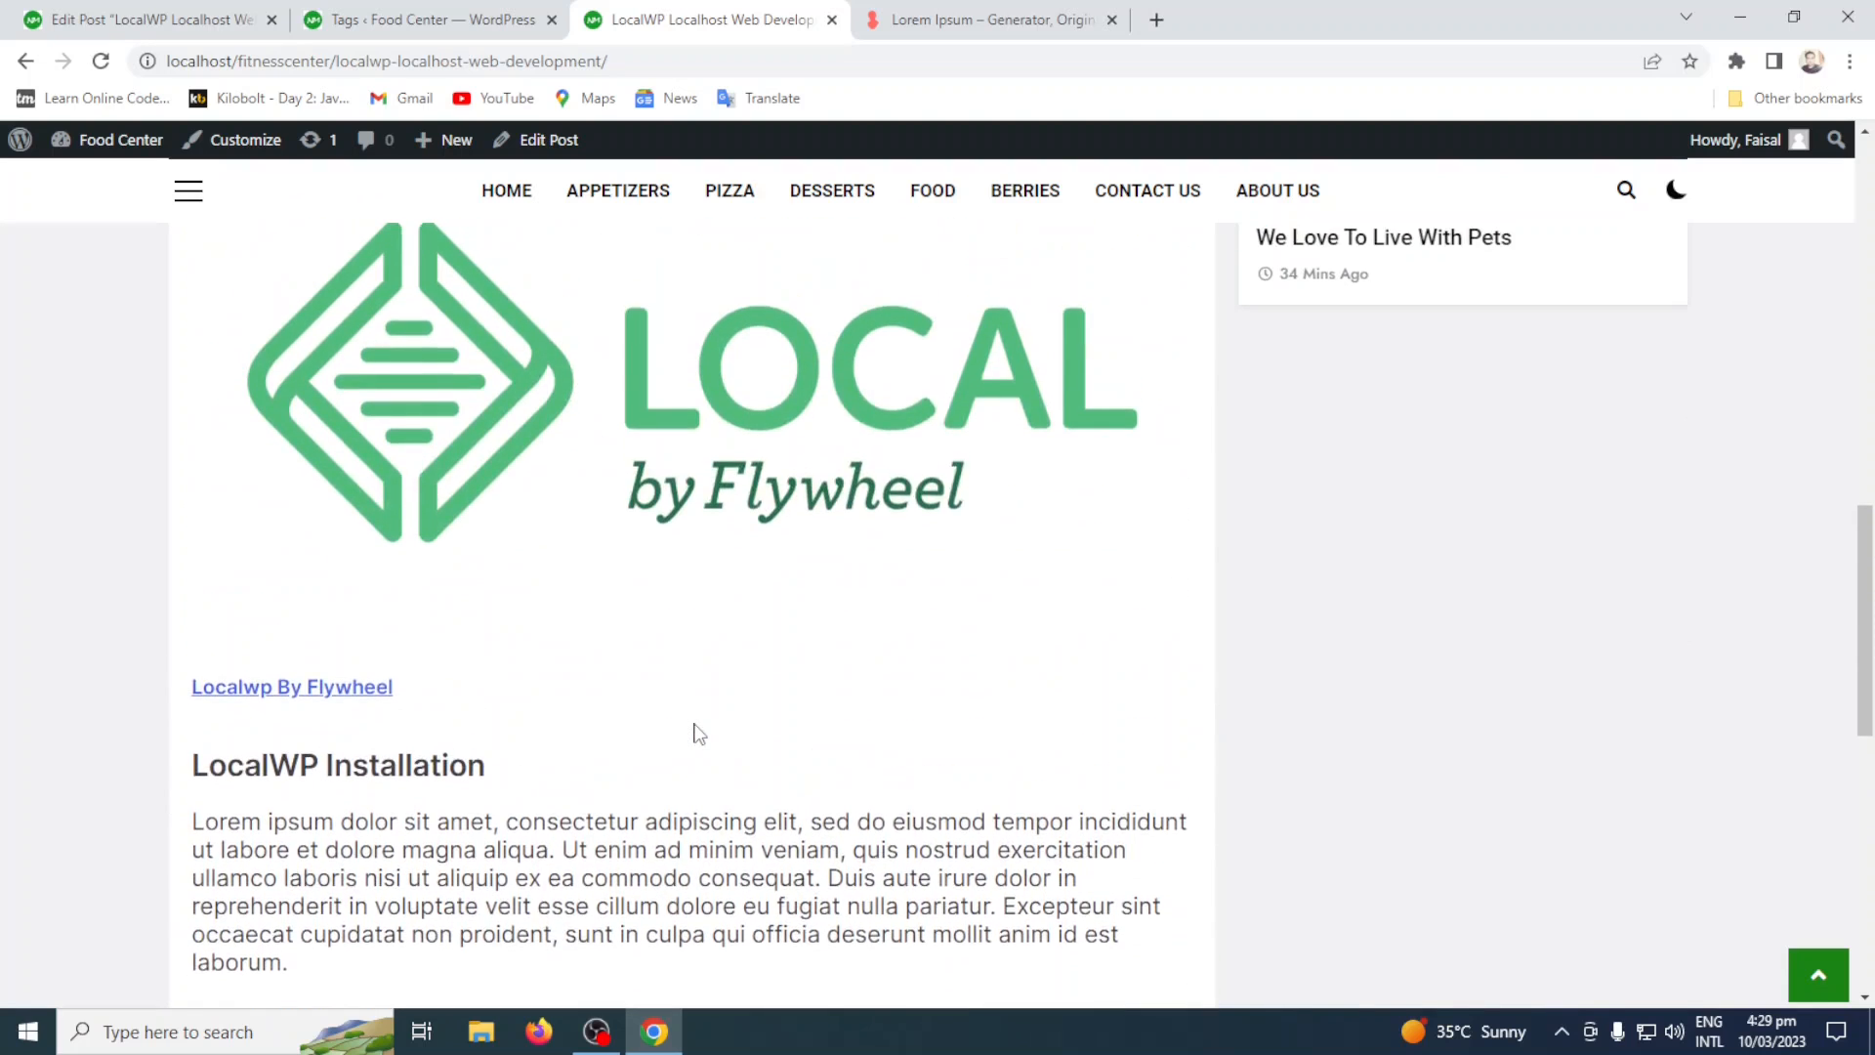
scroll(681, 681, up, 10)
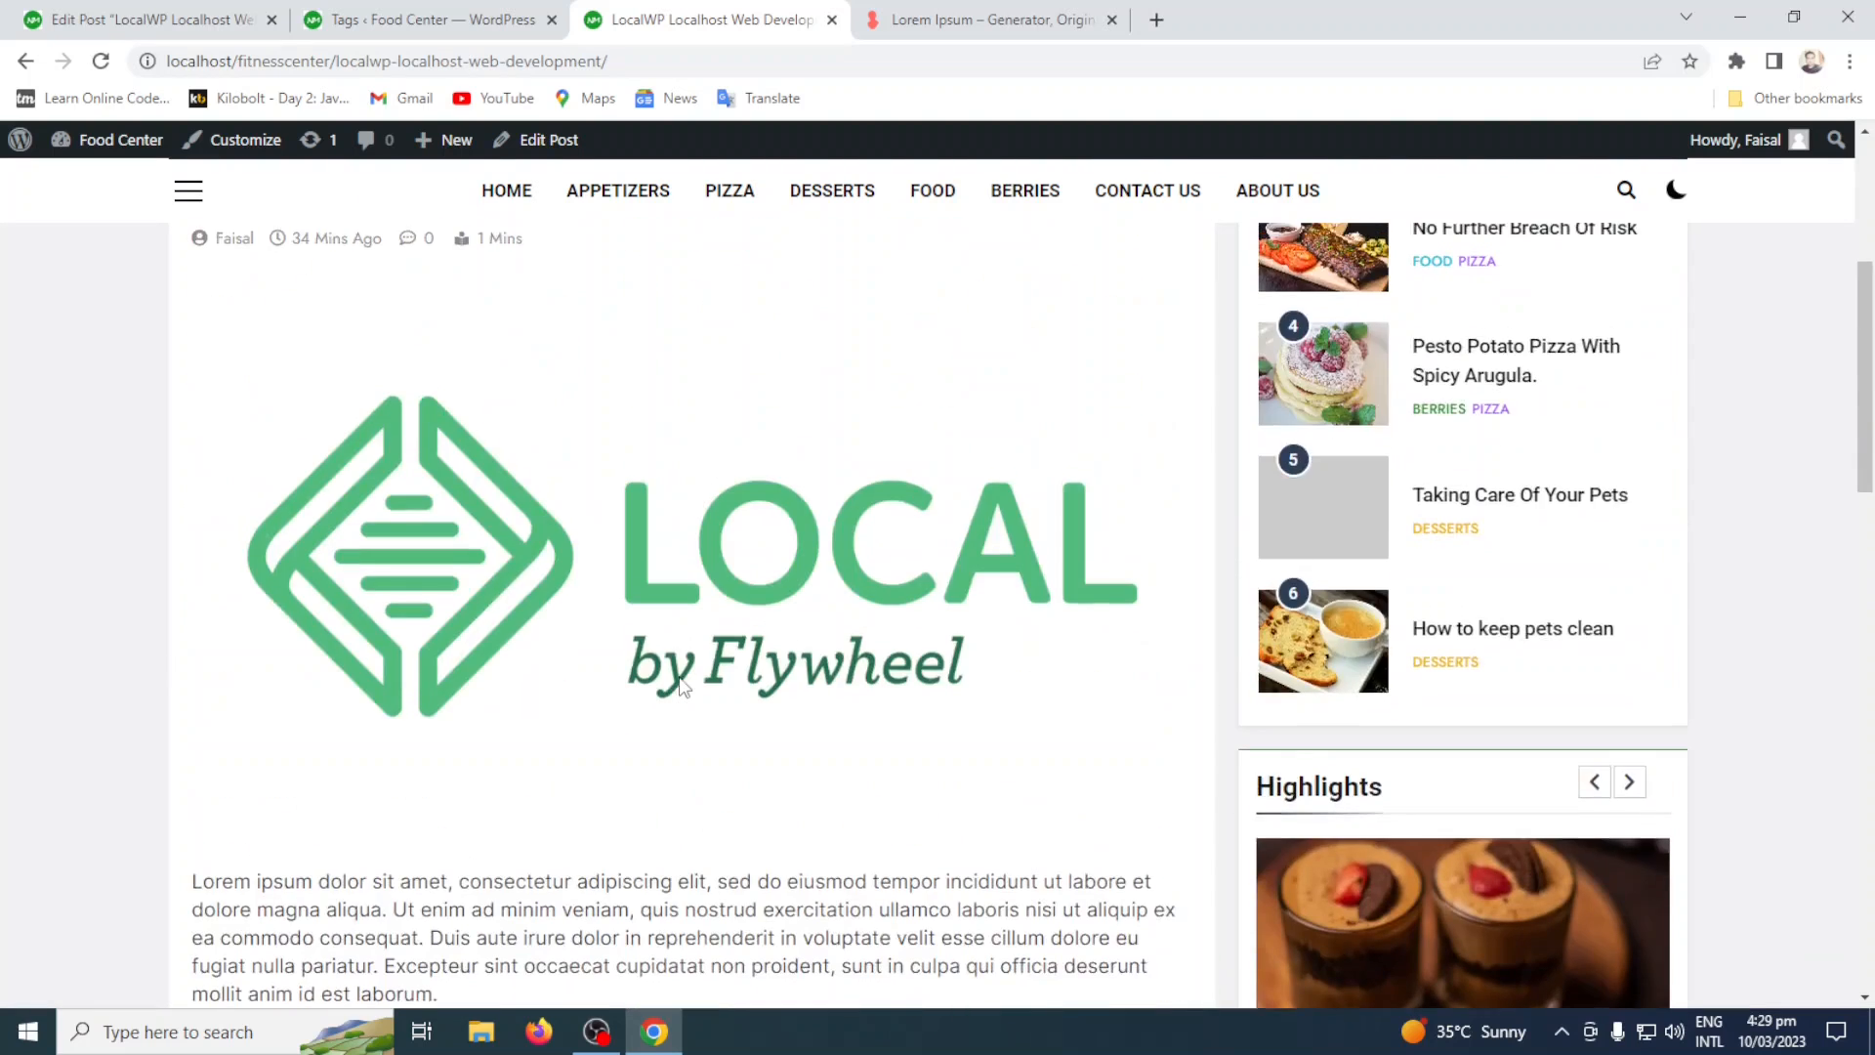
Examine the post's Discussion settings in the editor and the matching comment form under the published post.
click(220, 10)
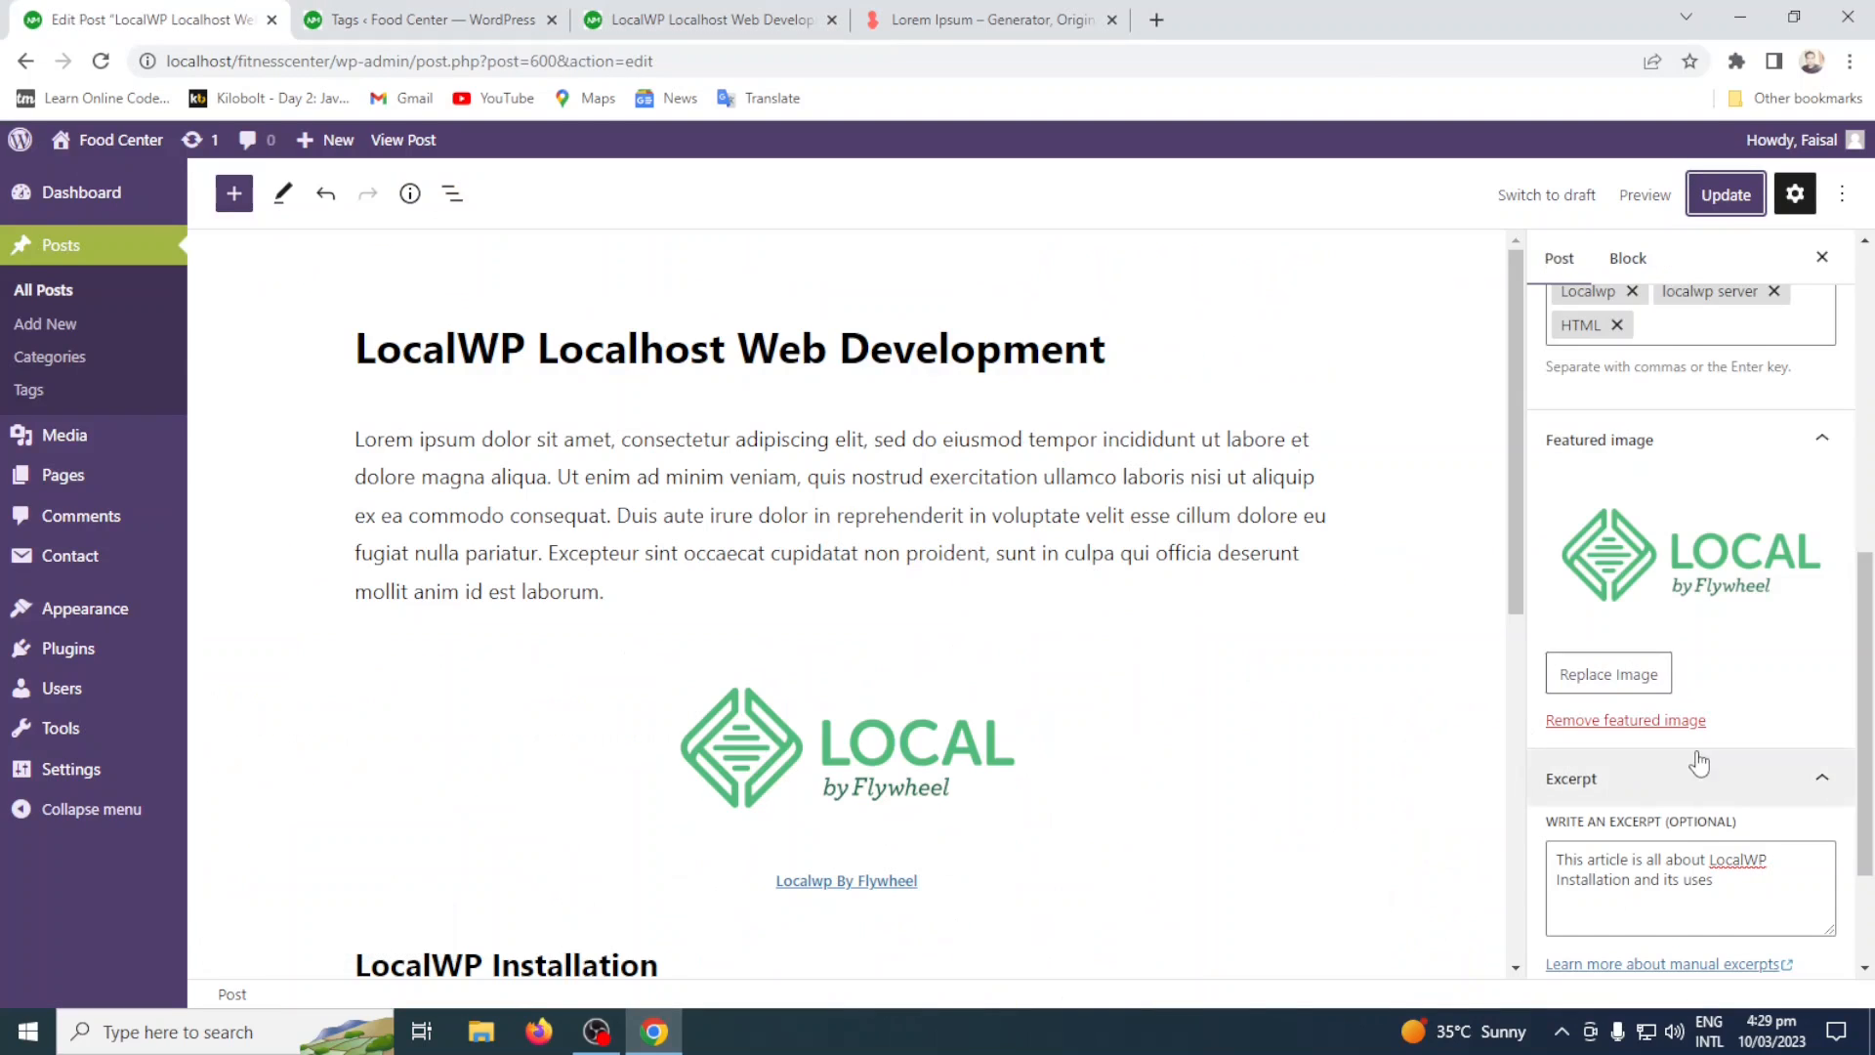
scroll(1695, 757, down, 2)
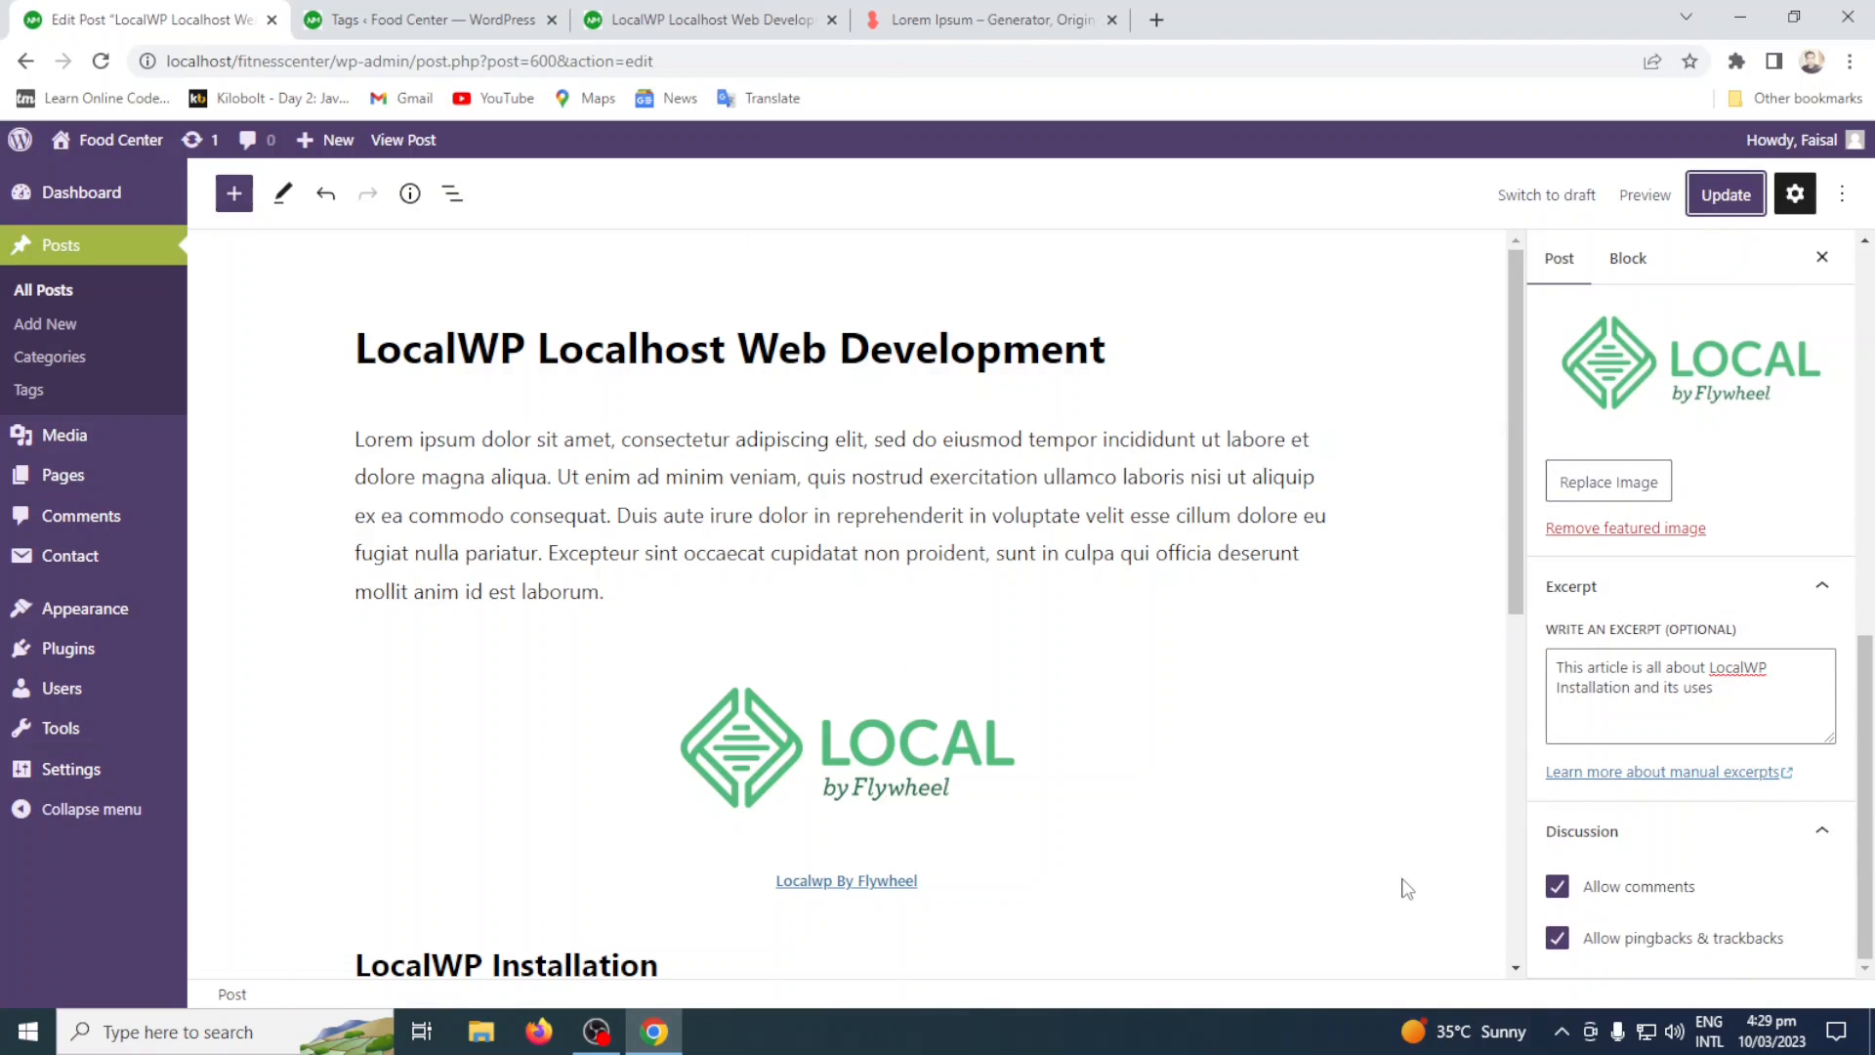
click(703, 20)
scroll(759, 790, down, 20)
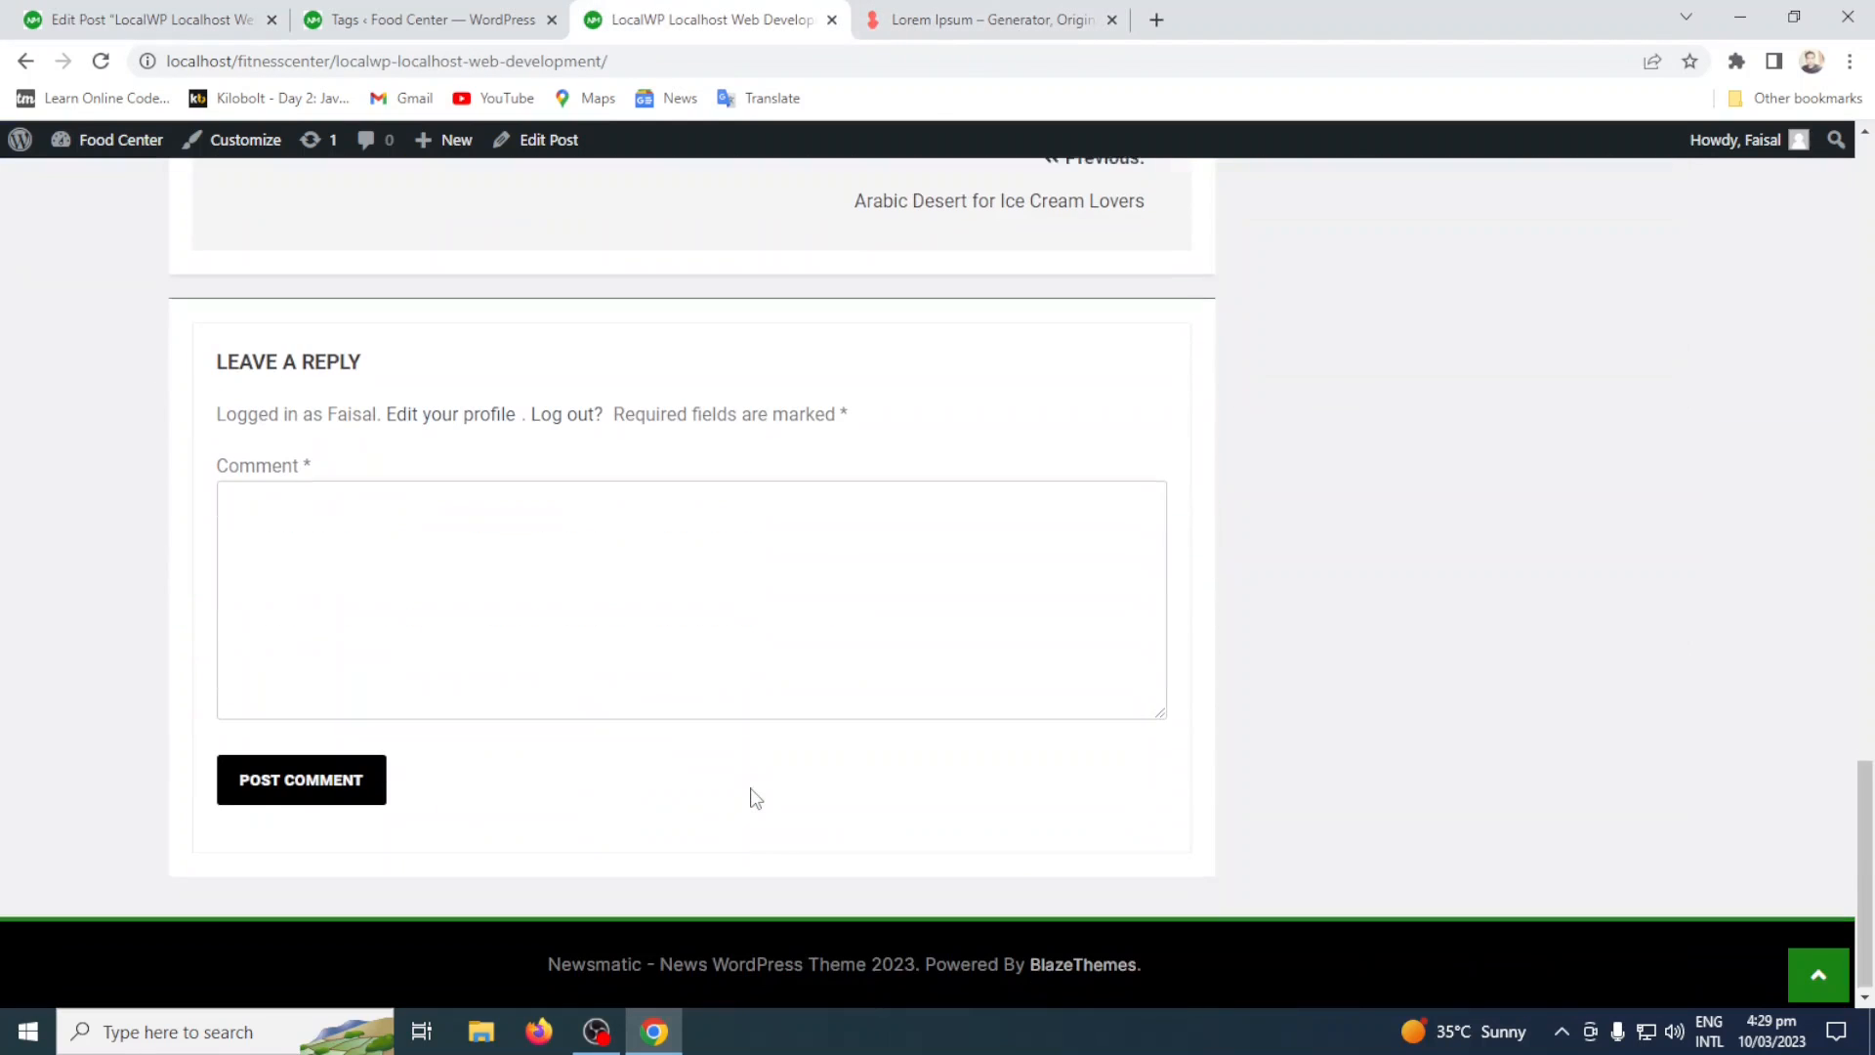
click(459, 556)
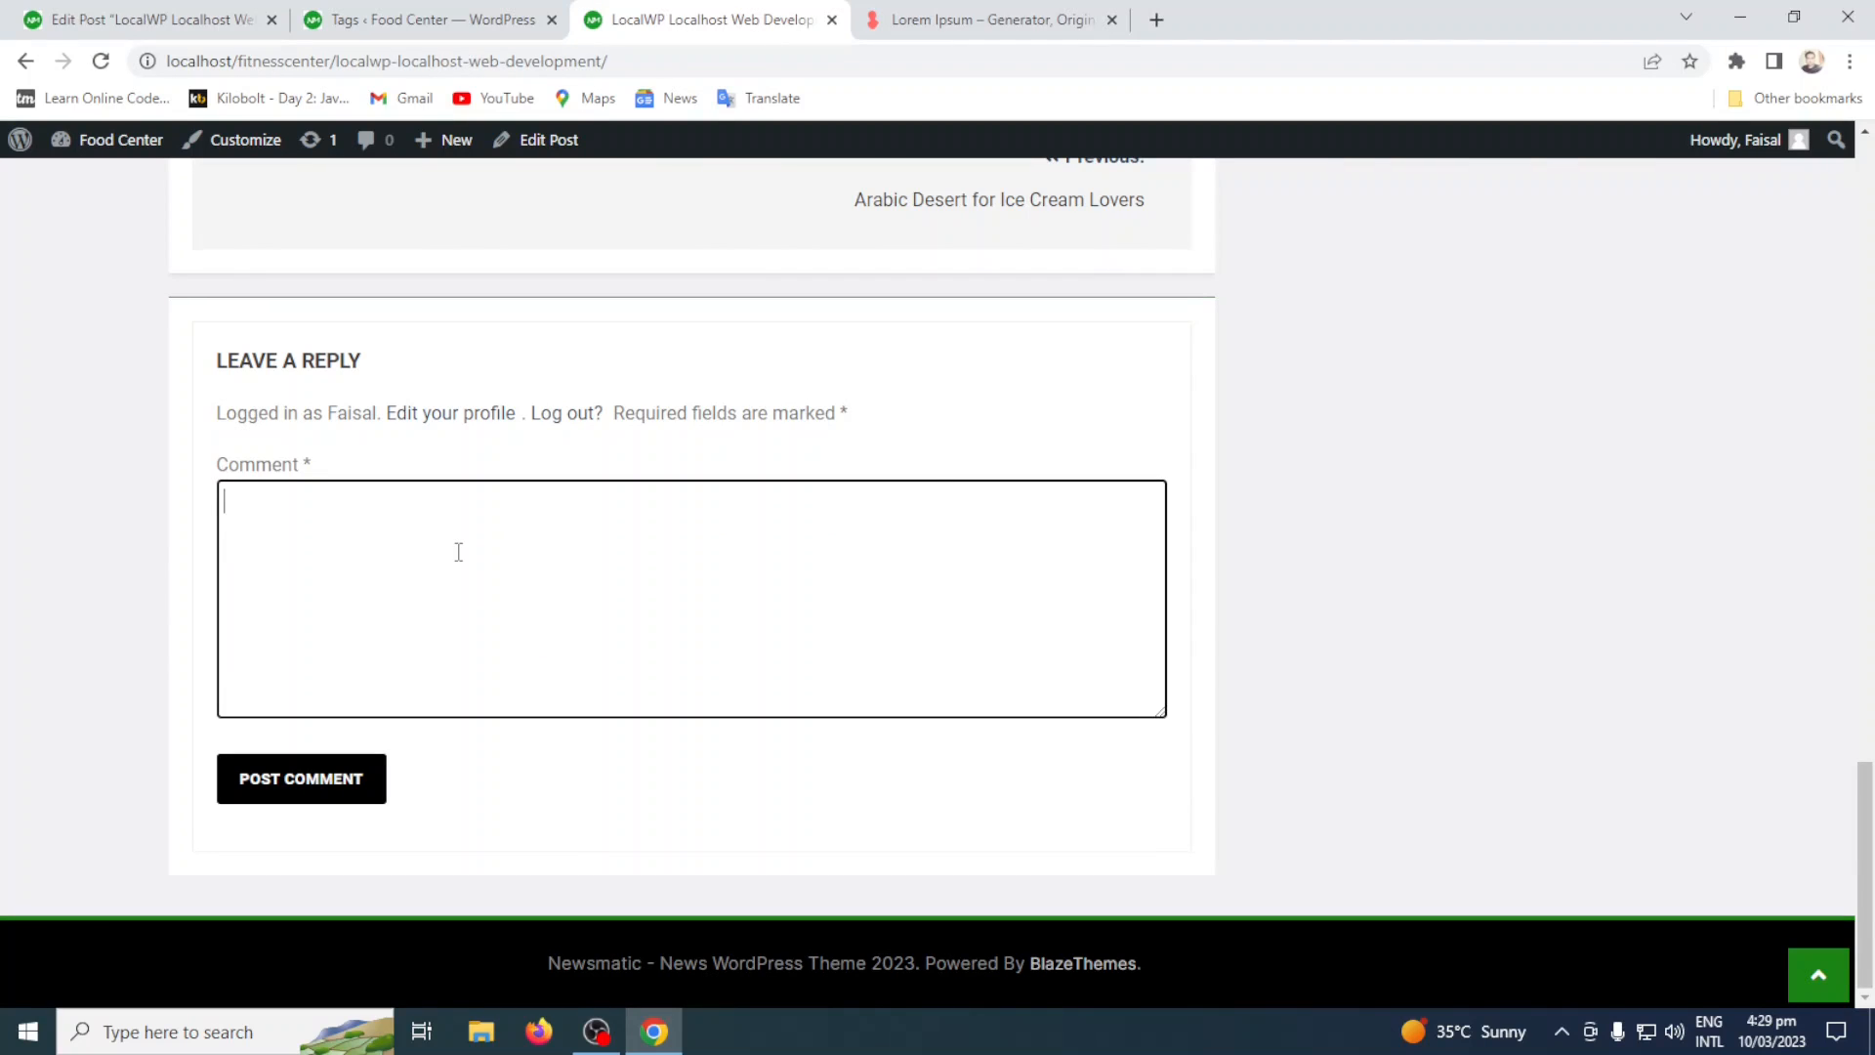
Return to the post editor, disallow comments on the post, and update it.
click(143, 17)
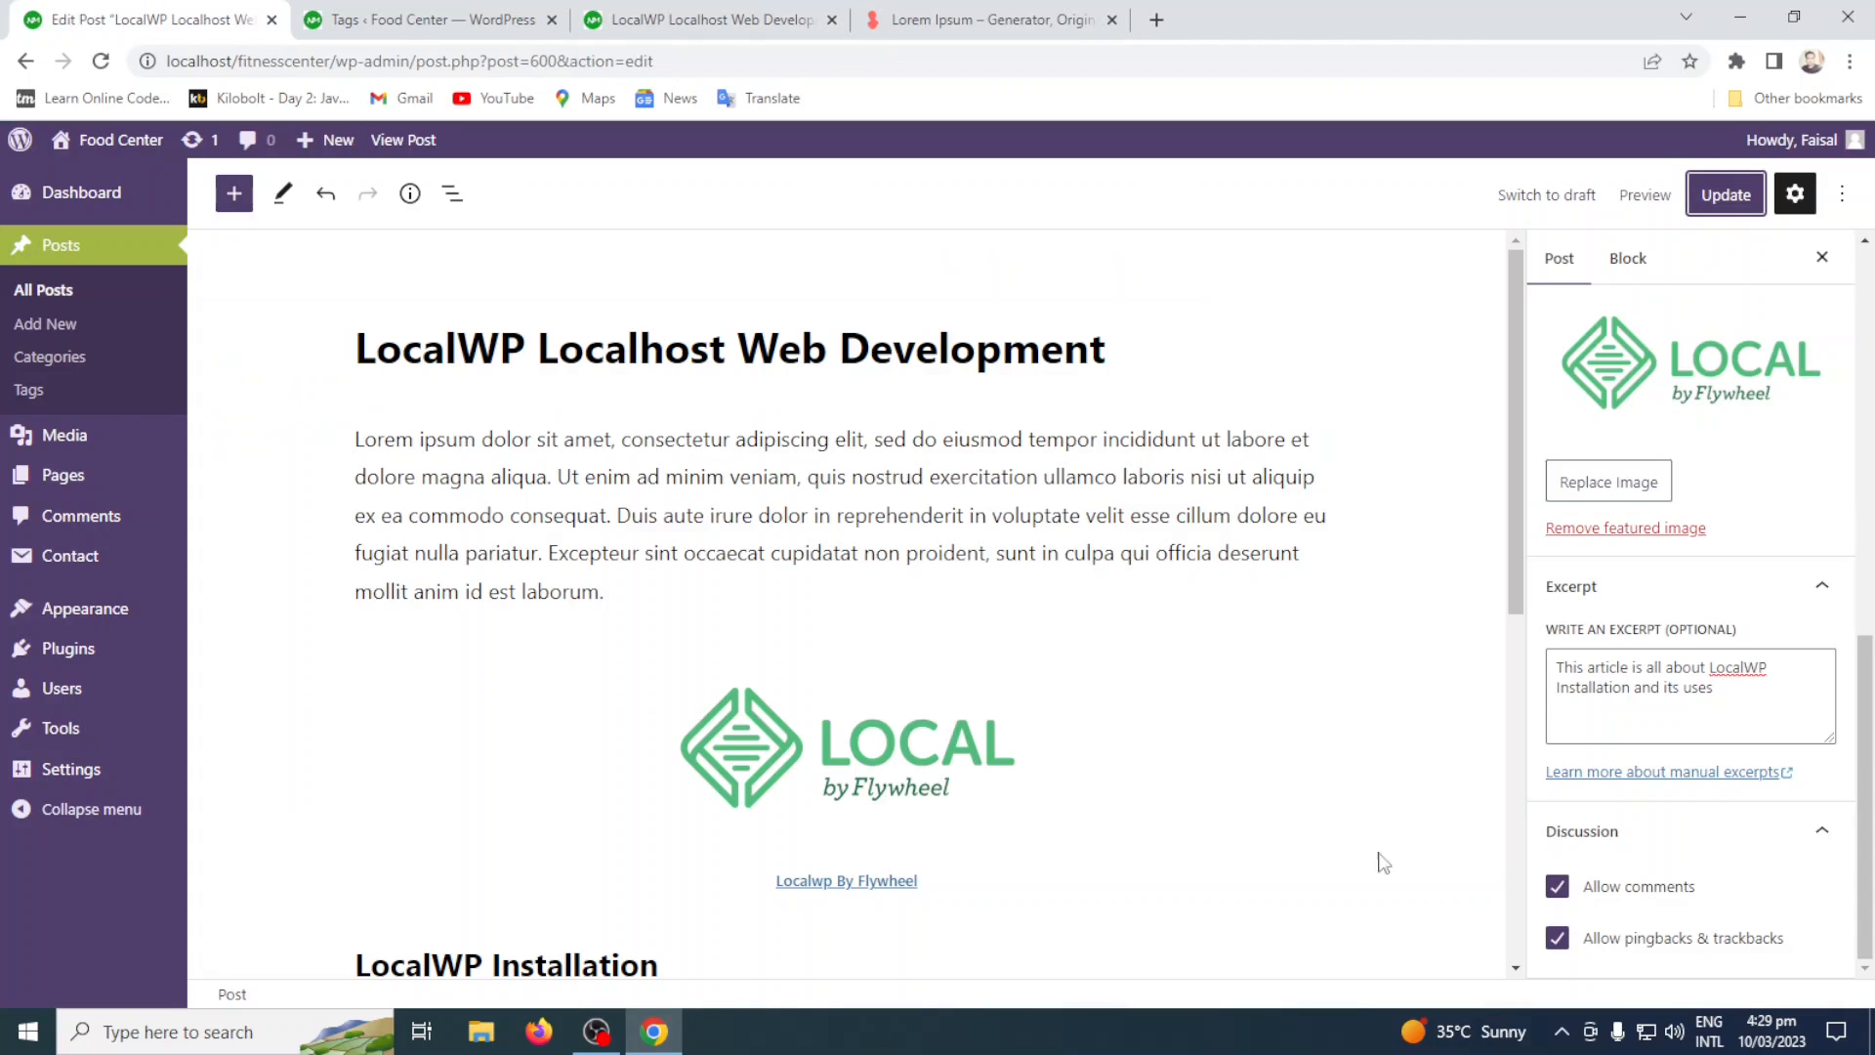
click(1587, 888)
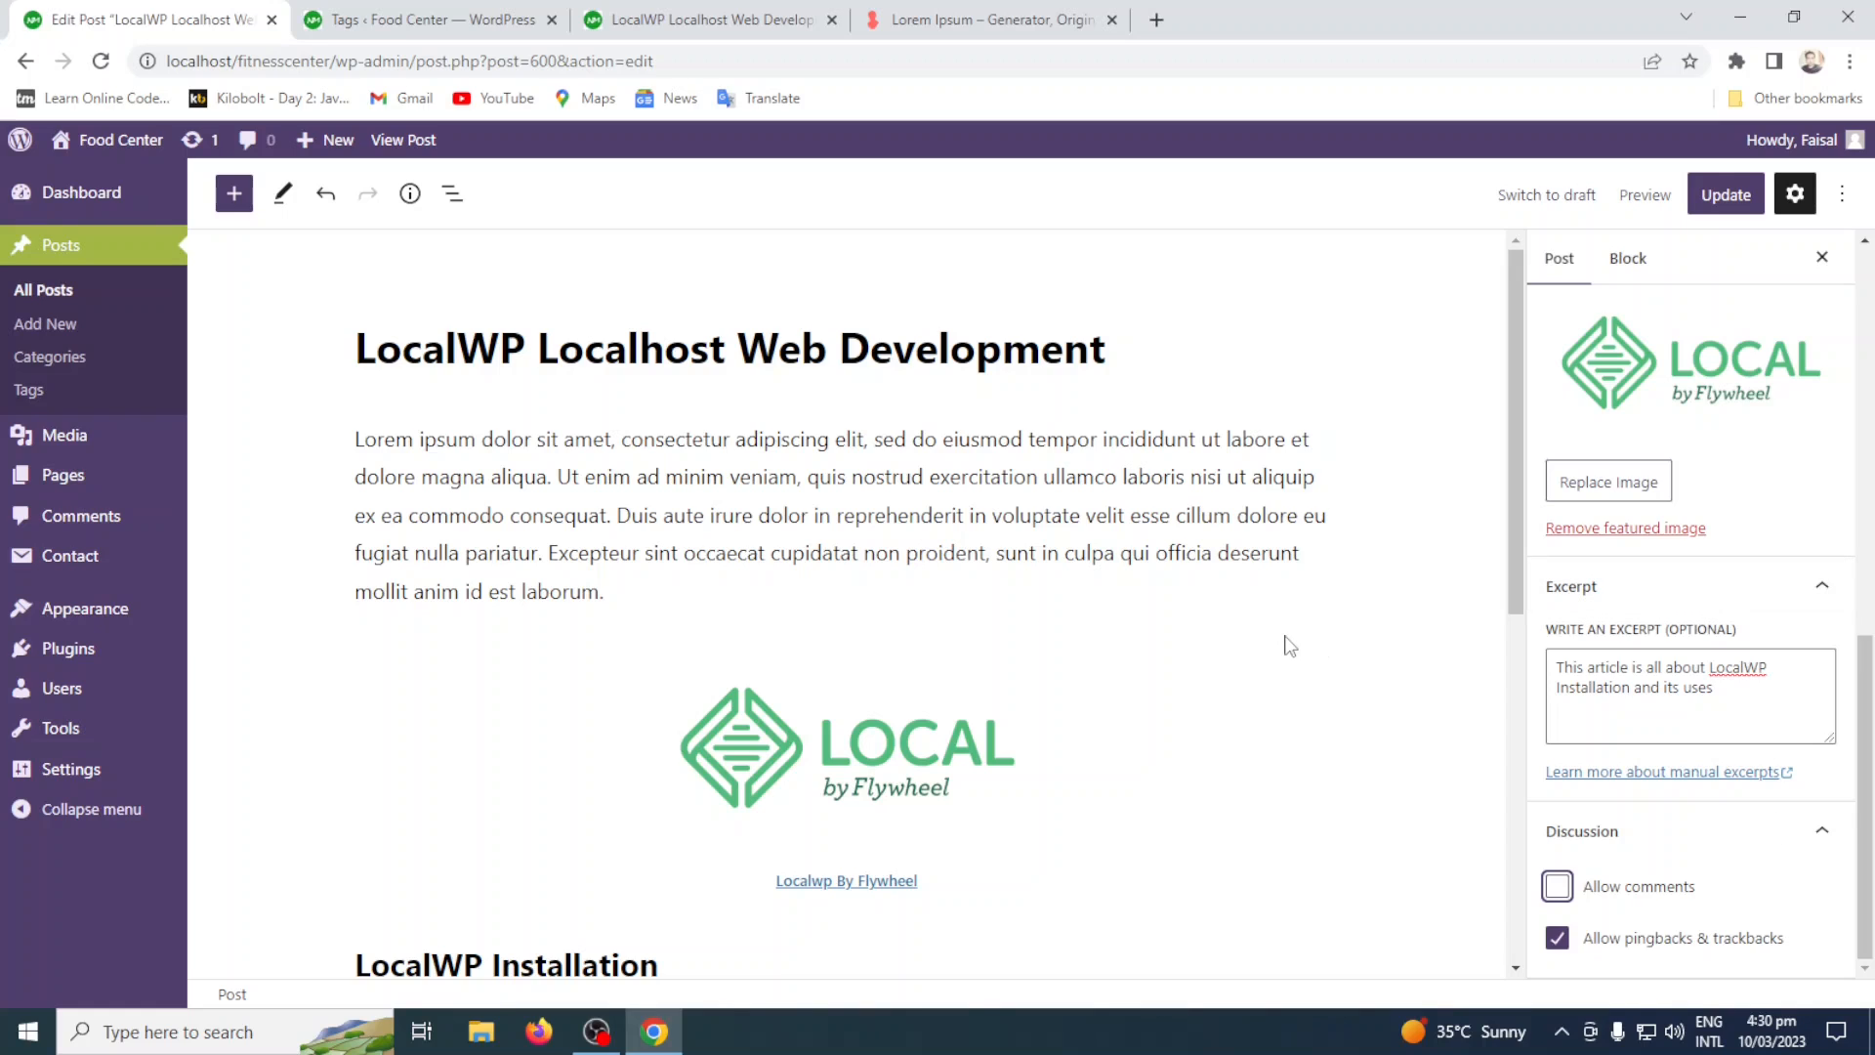
click(1723, 196)
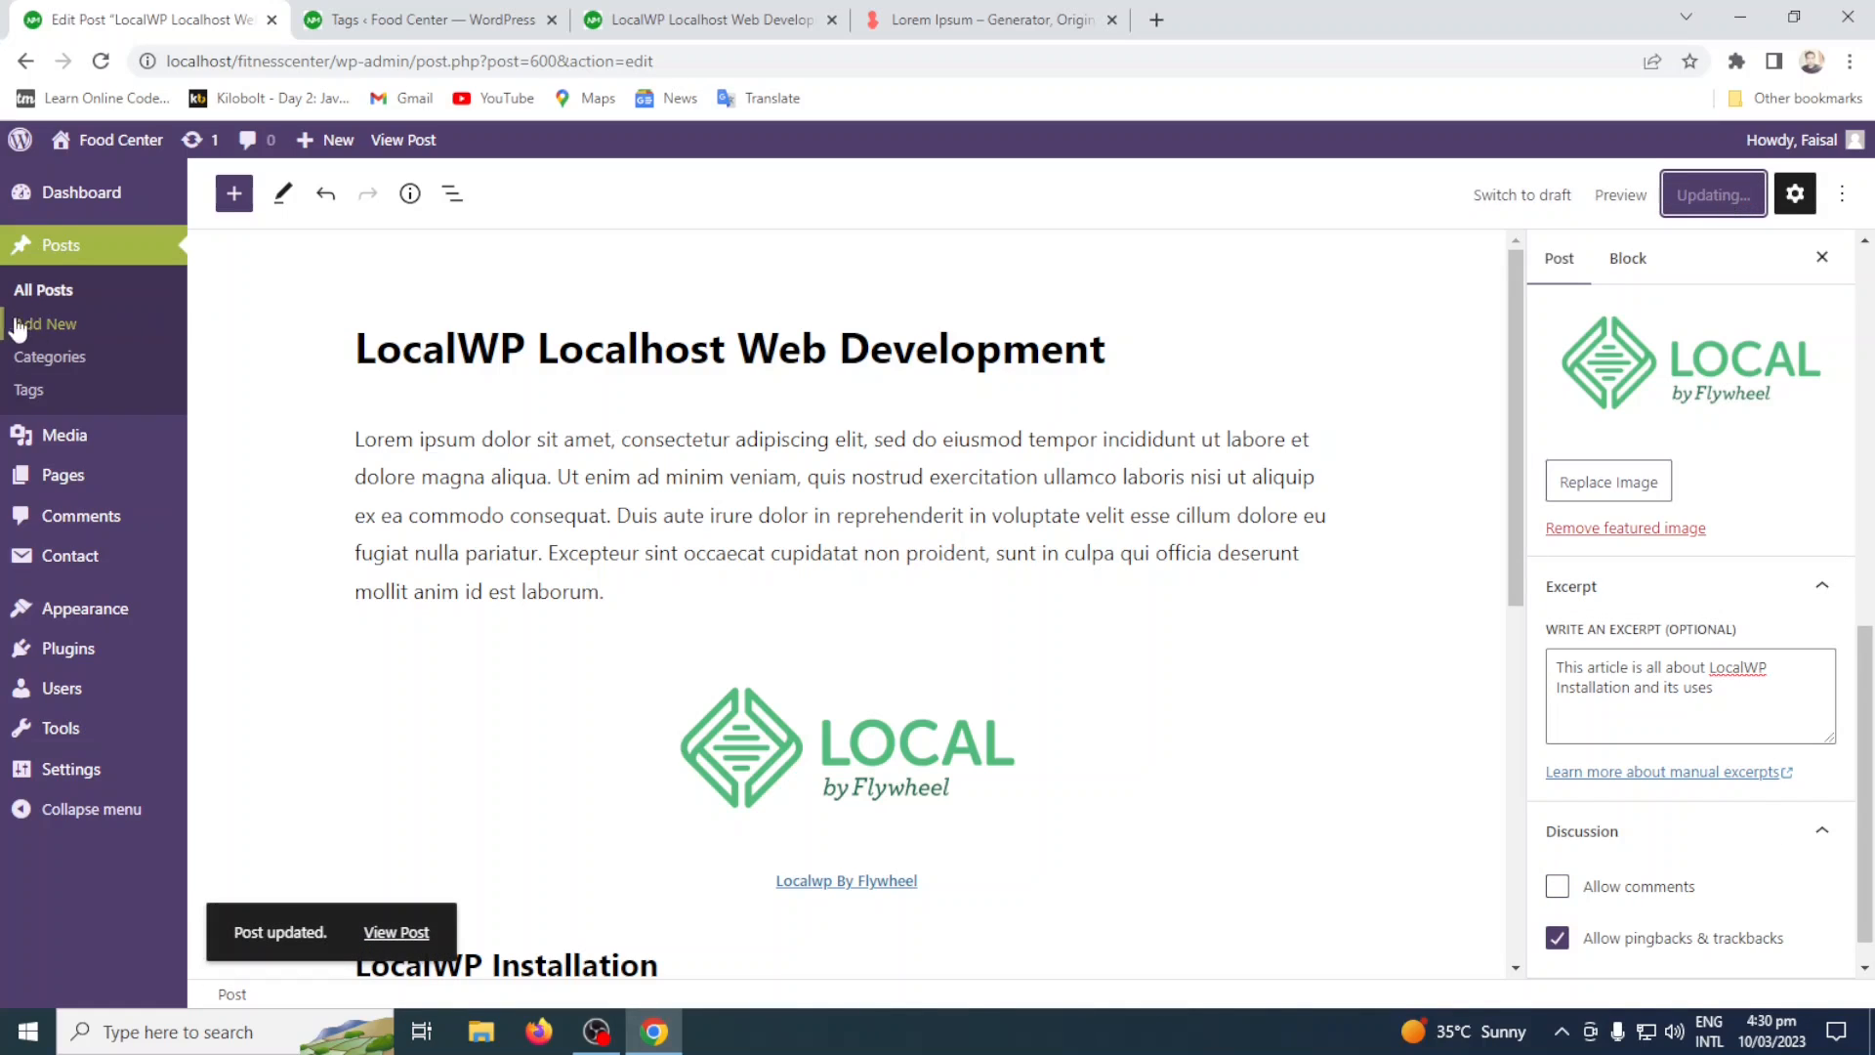
Look through the list of all posts and reopen the LocalWP Localhost Web Development post for editing.
click(98, 293)
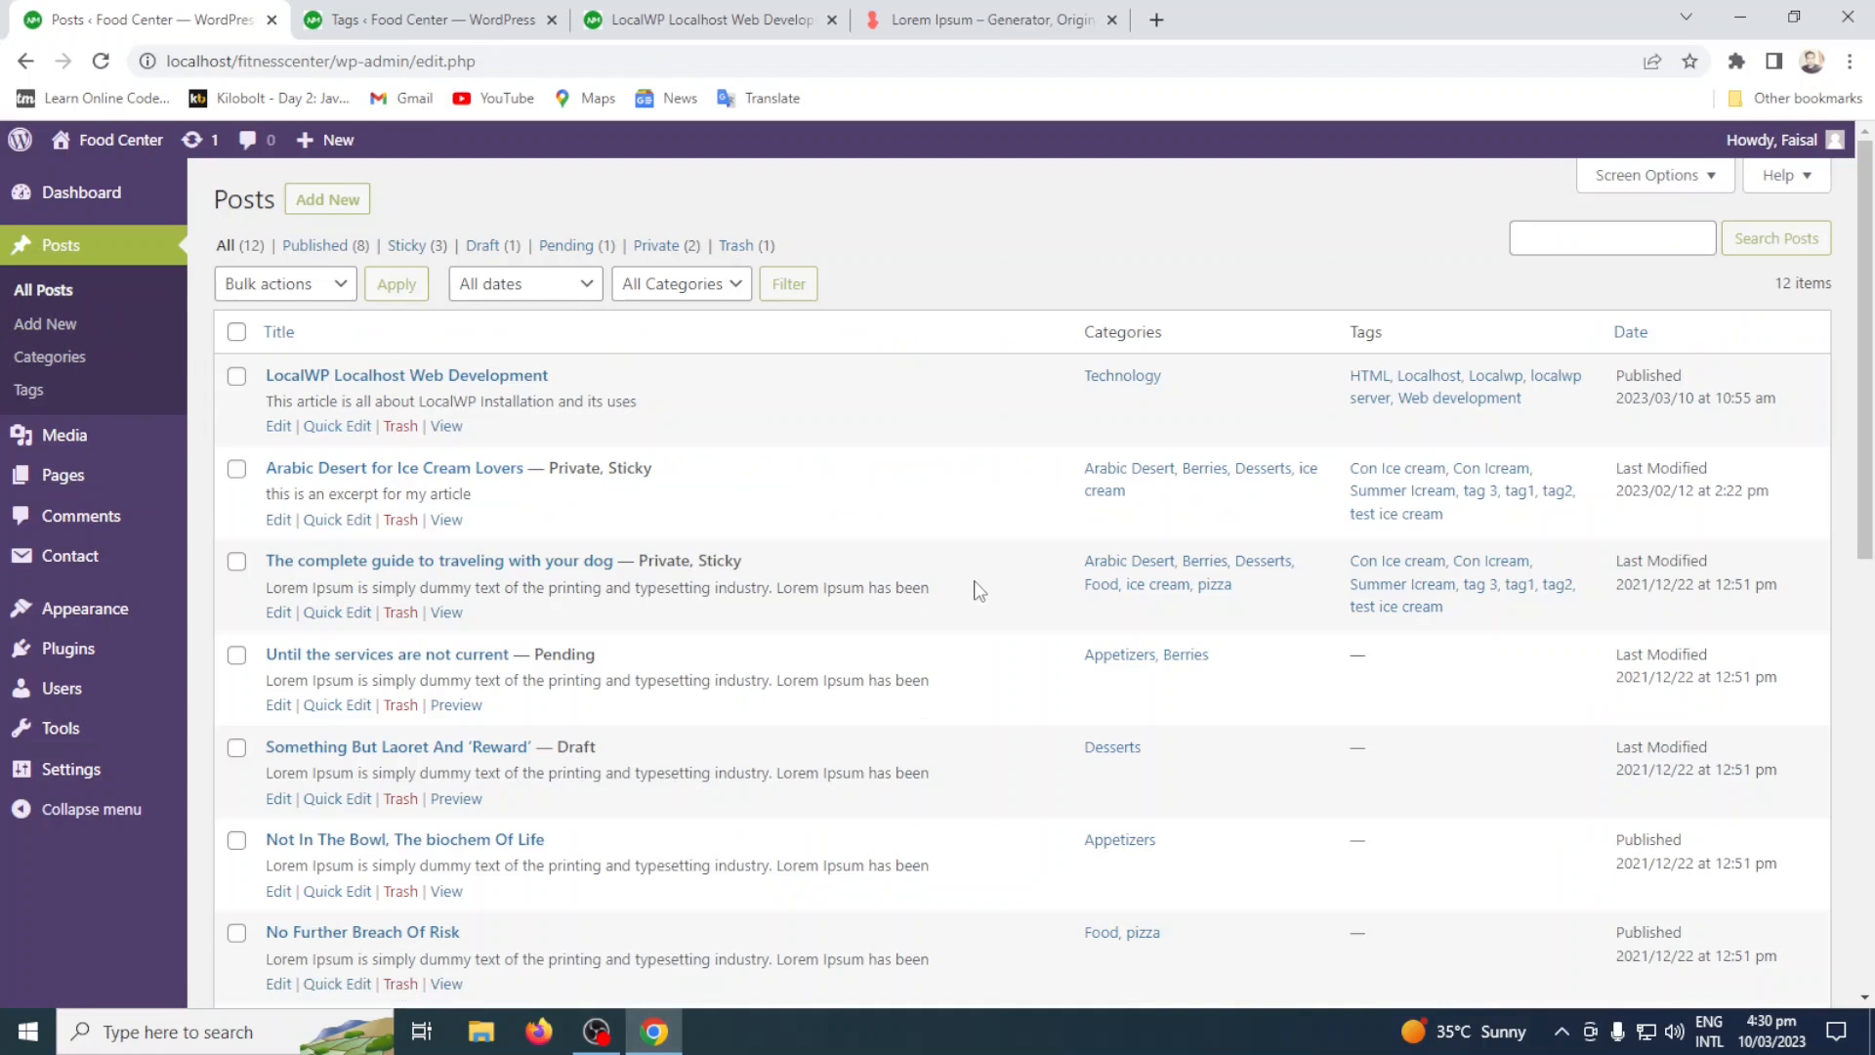
scroll(976, 590, down, 7)
scroll(977, 589, up, 7)
click(280, 427)
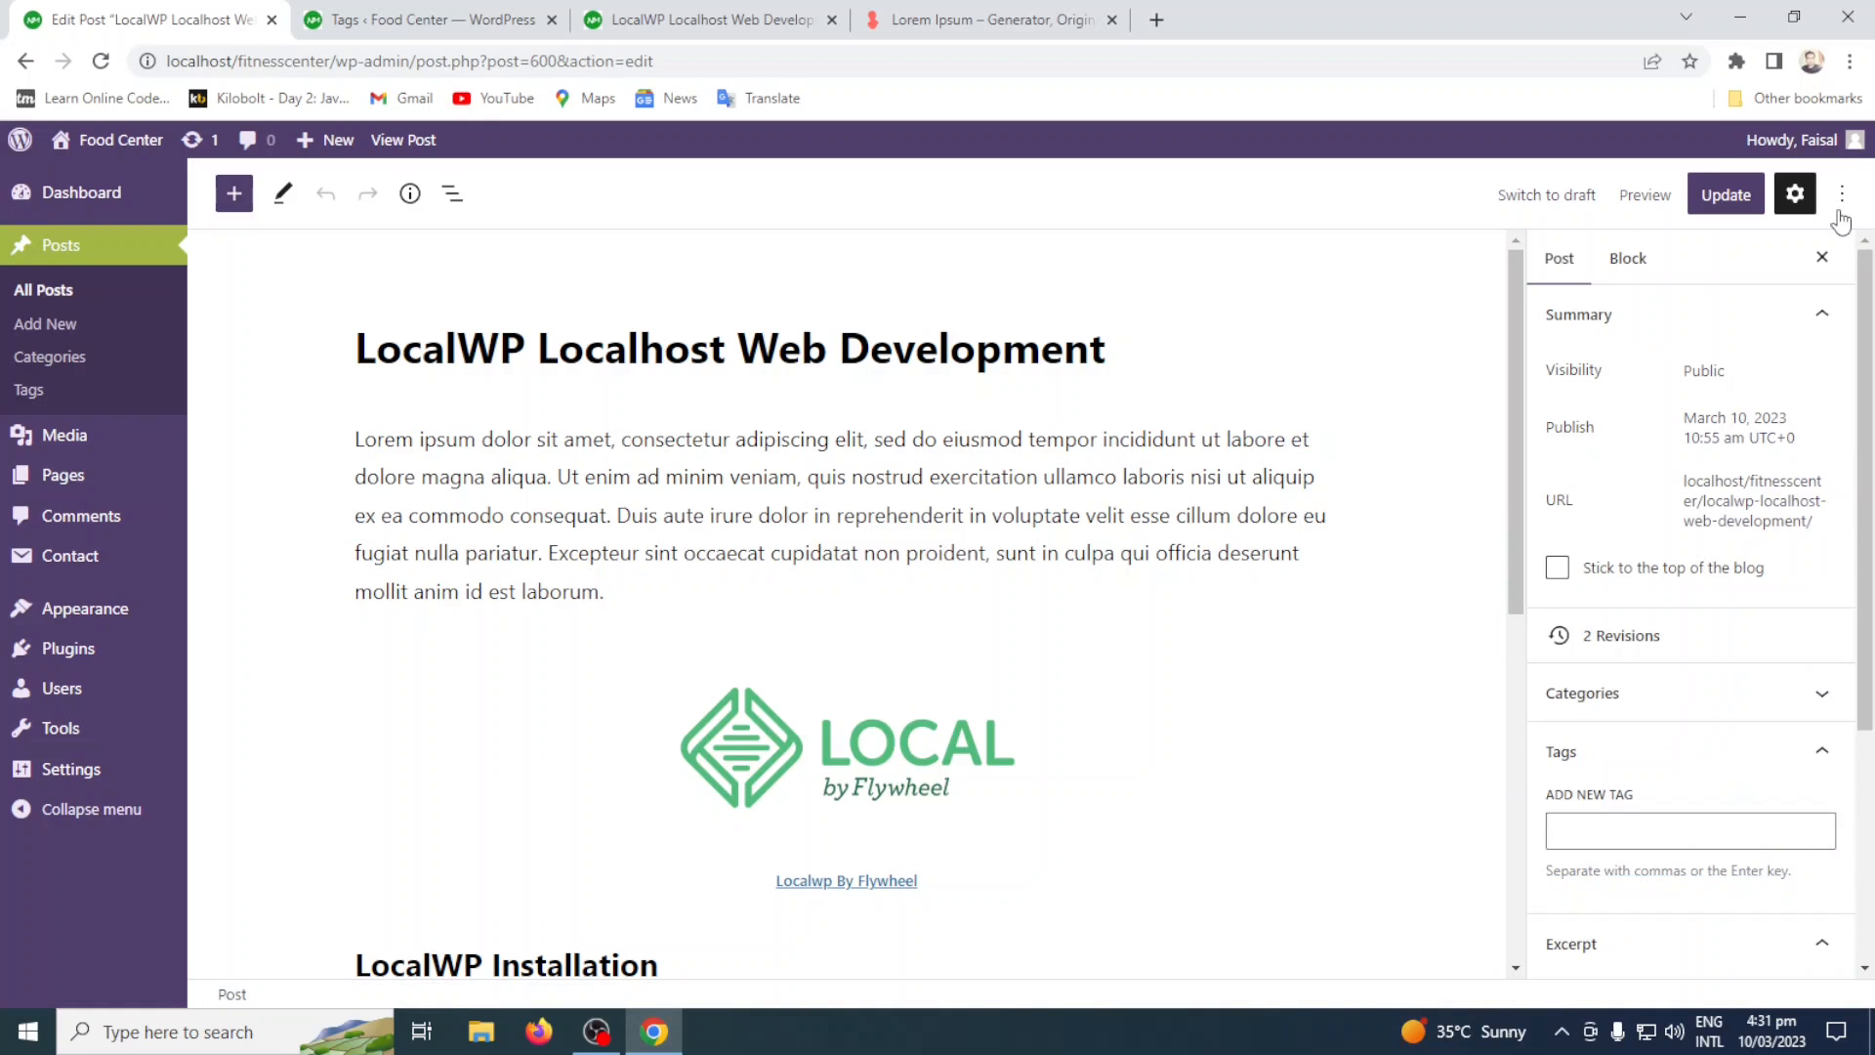
Show the post editor's additional view, editor and tool options.
click(1840, 198)
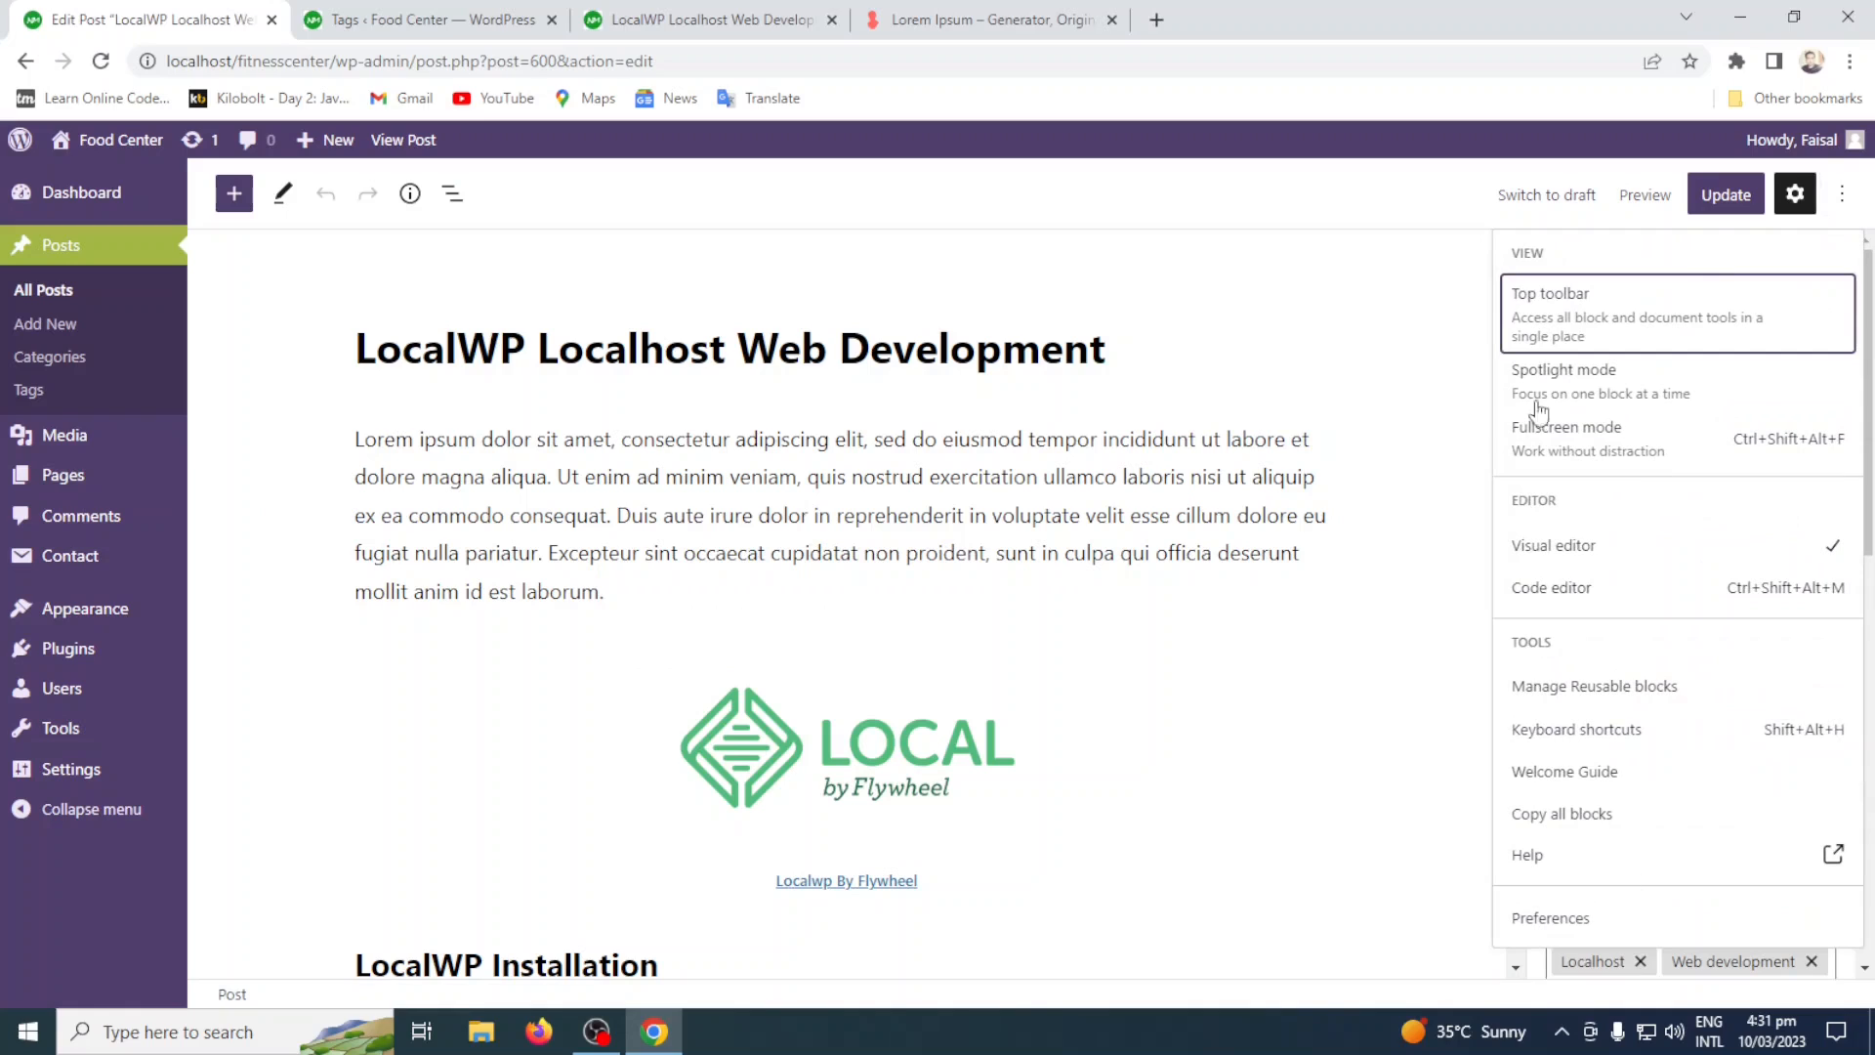